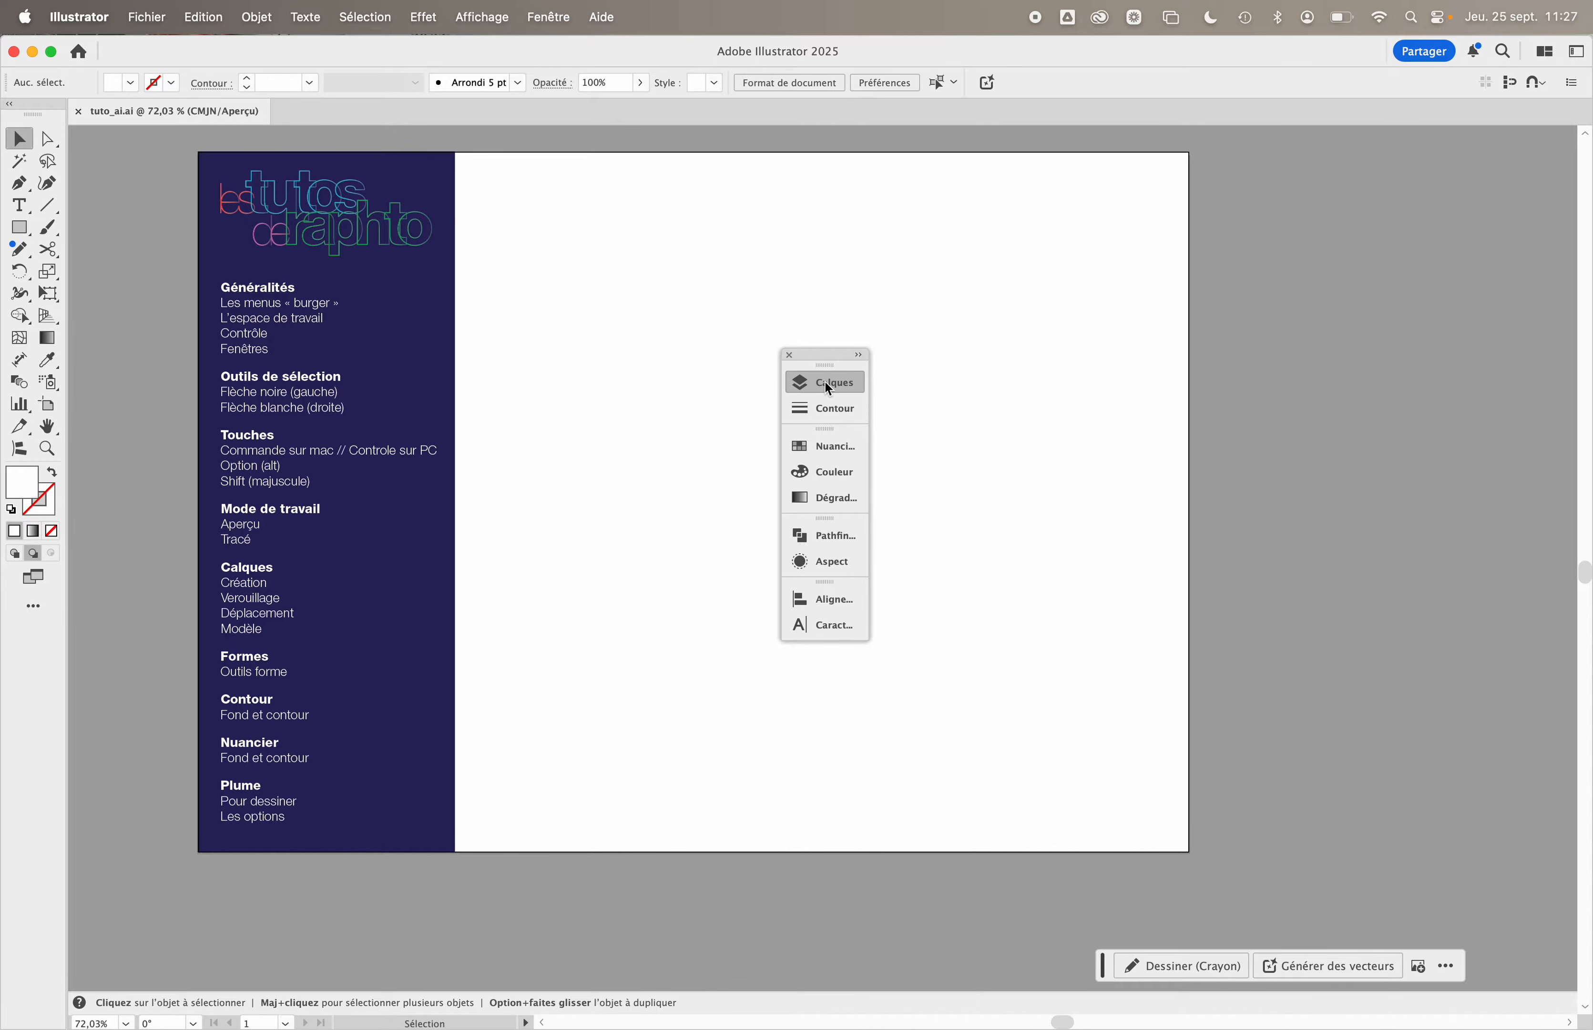
- Look through the Calques options, close them, and move the floating panel group beside the artboard's upper-right corner
click(826, 382)
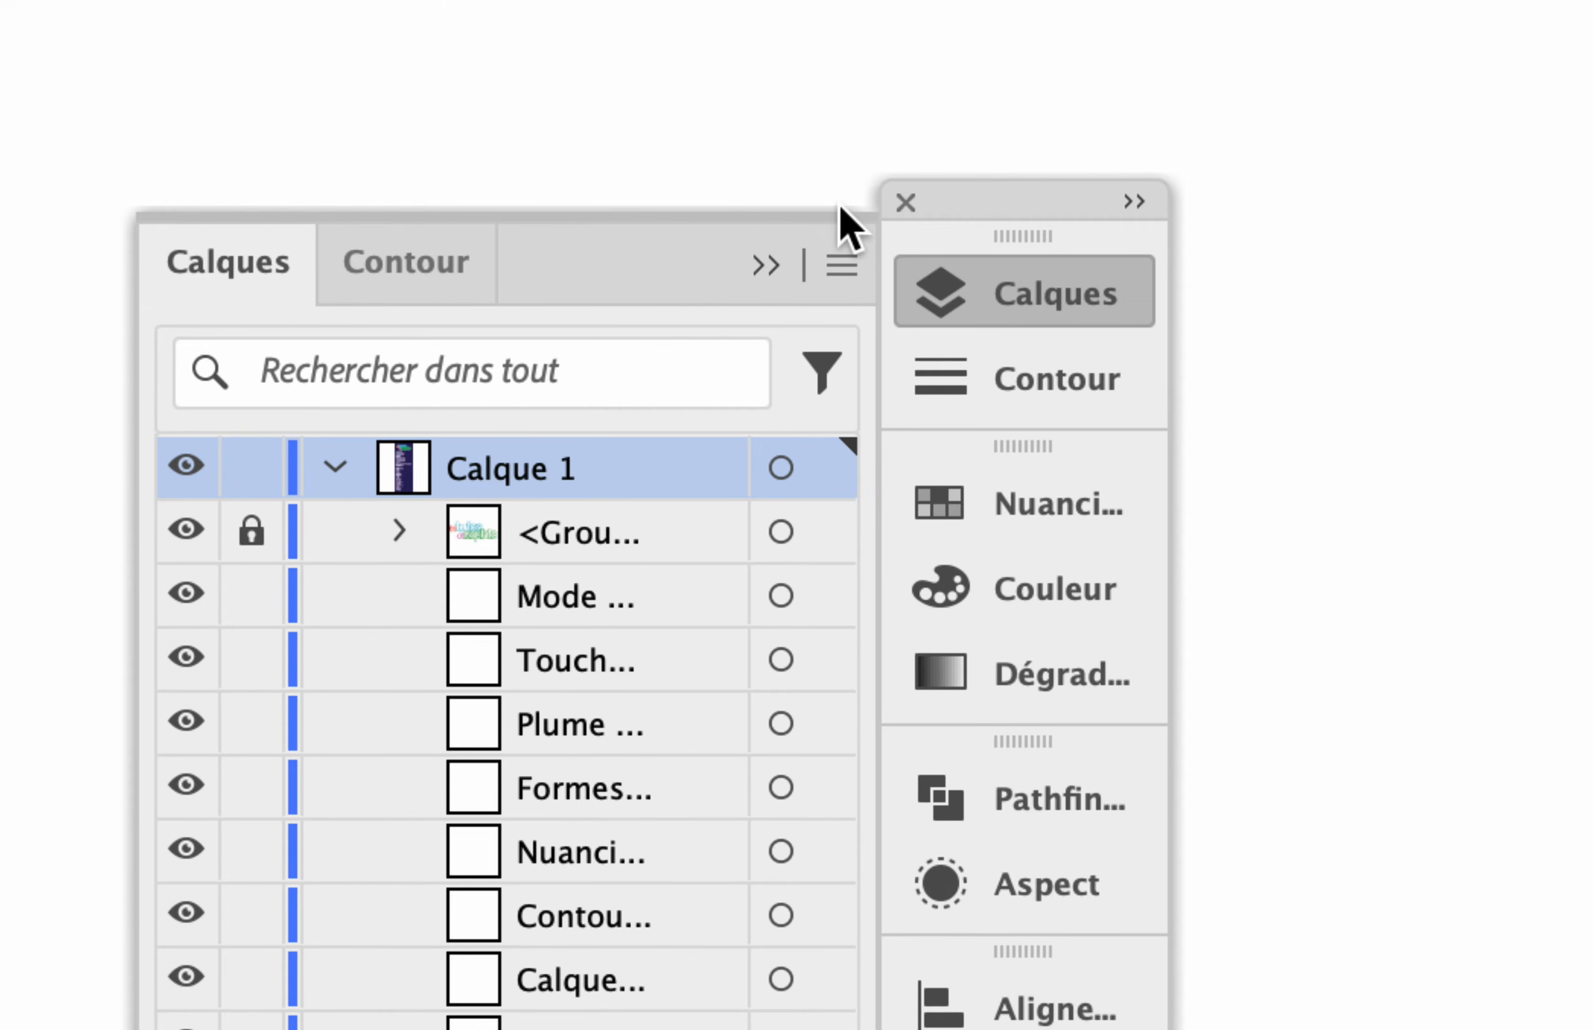
click(766, 368)
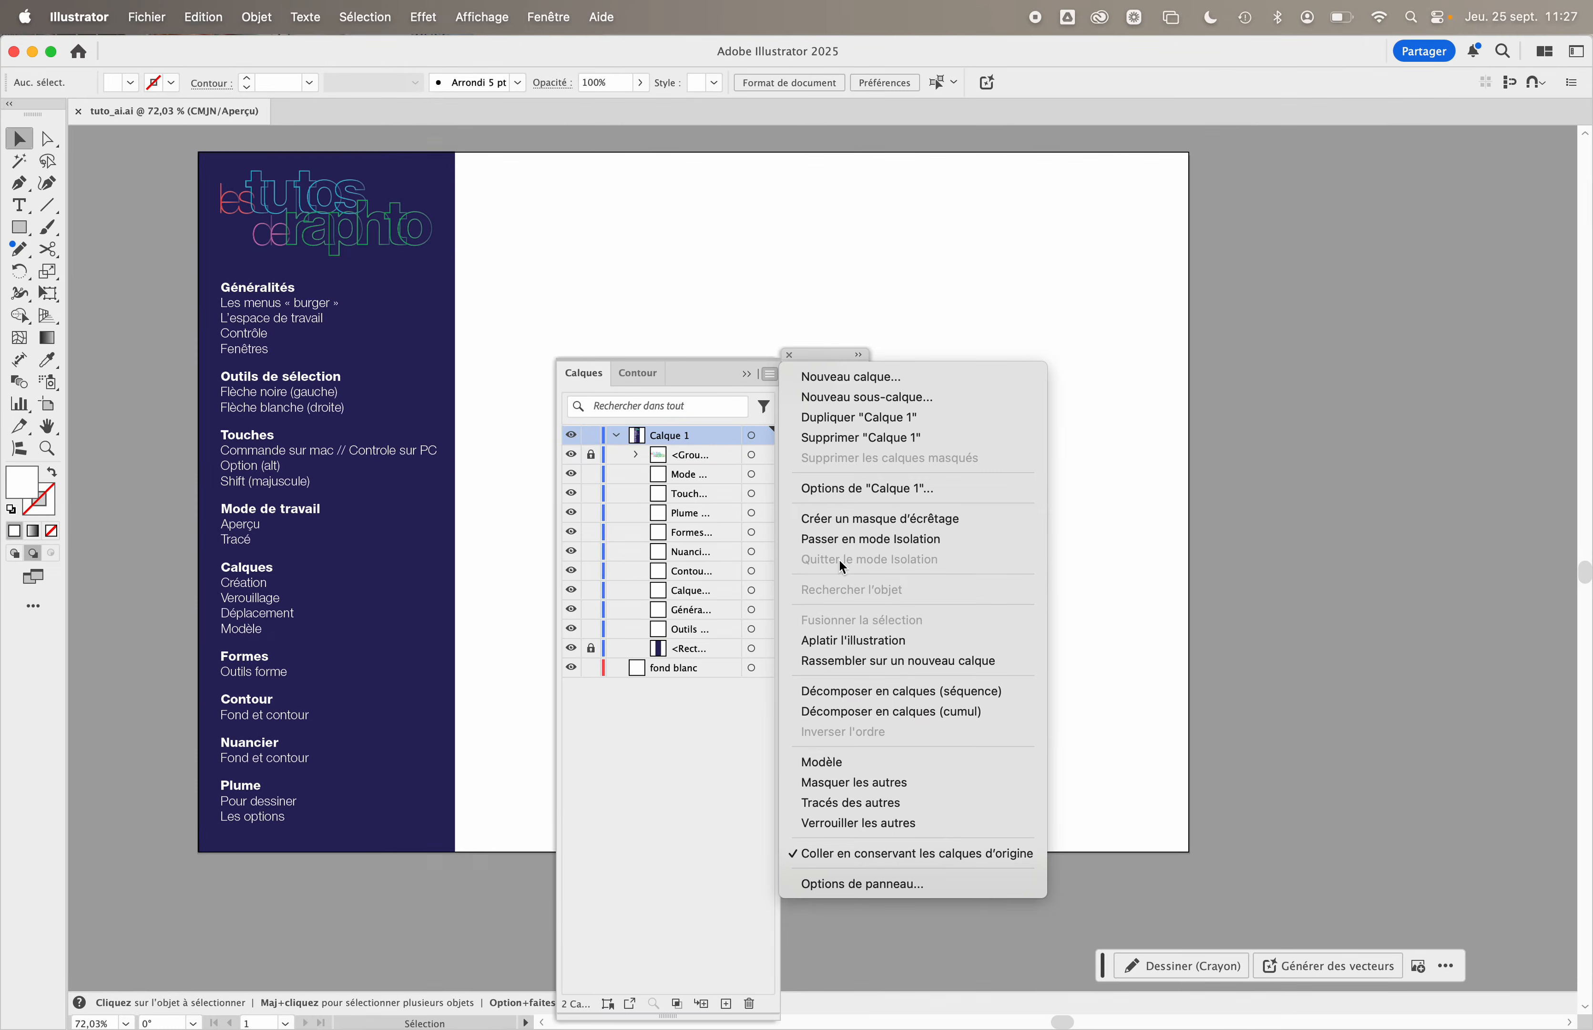
click(796, 274)
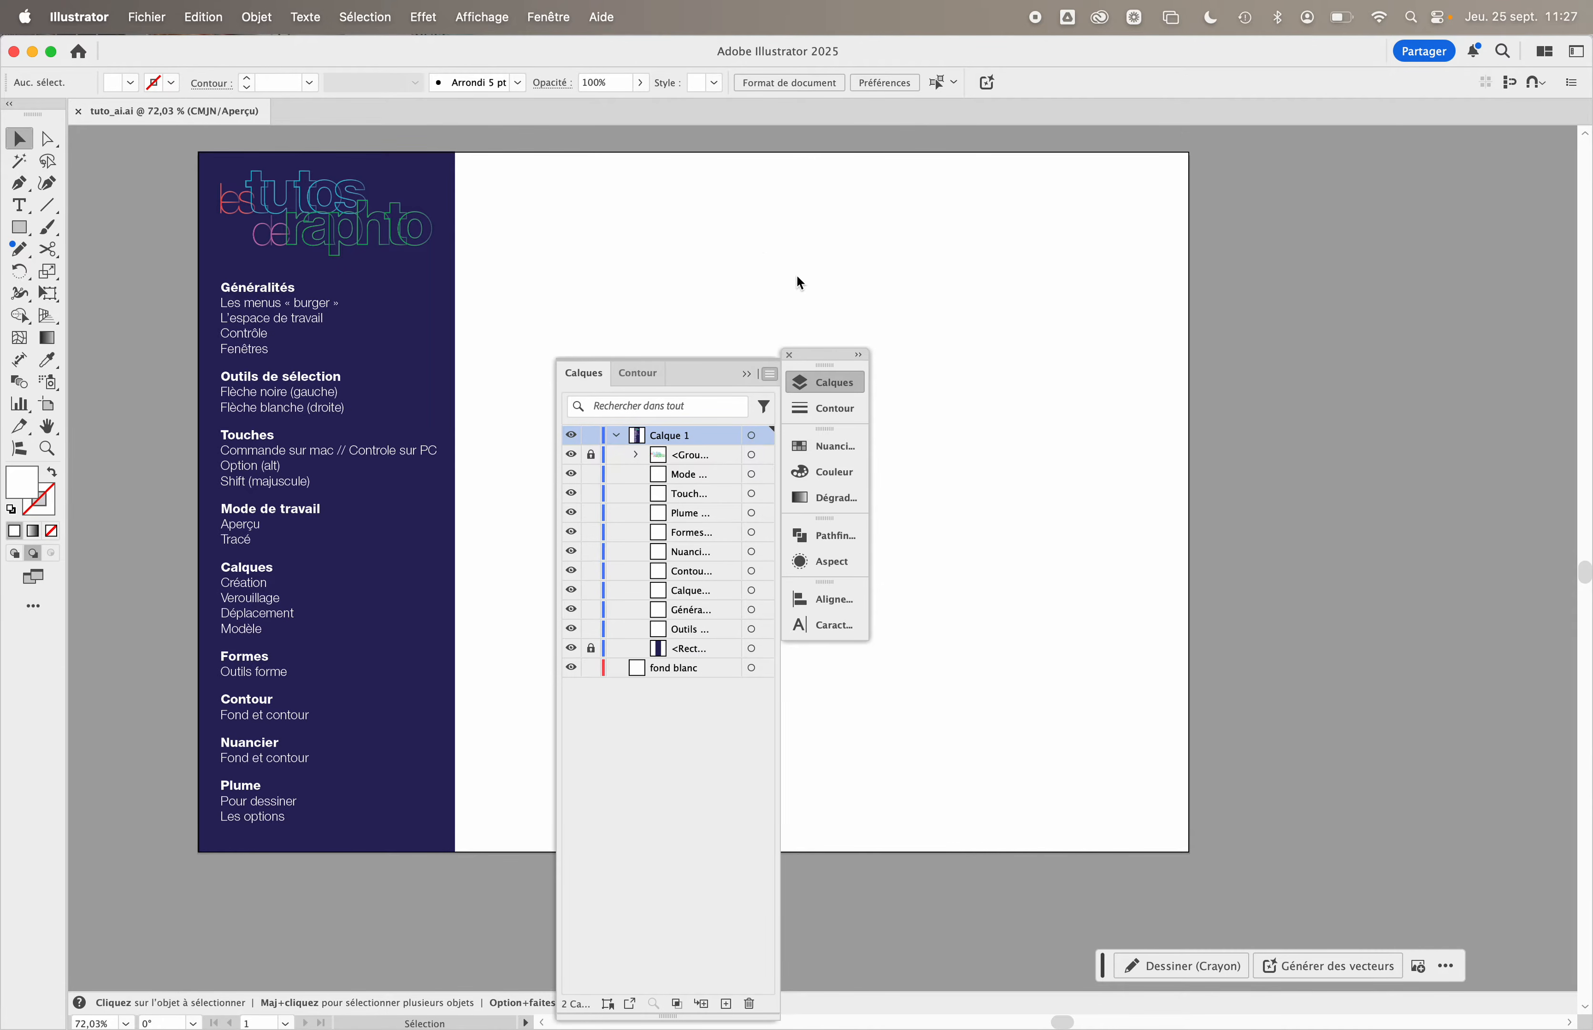
drag(818, 363, 1450, 164)
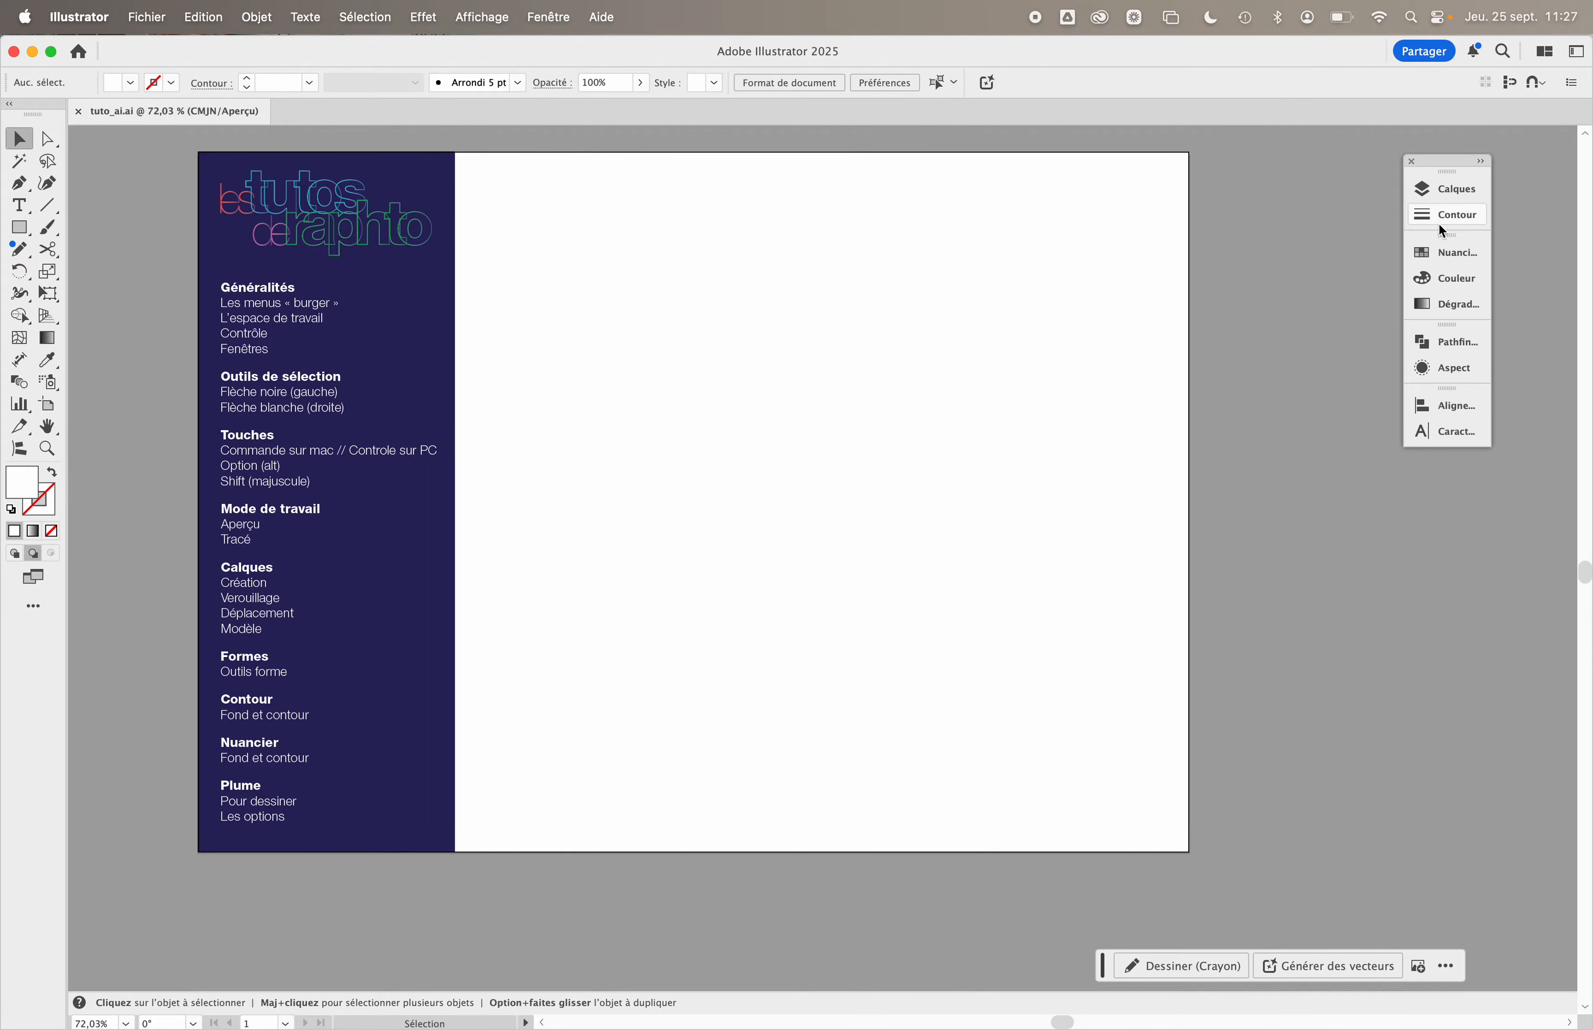
- Switch to the Les indispensables workspace and expand its collapsed Commentaires panel
click(571, 15)
mouse_move(590, 122)
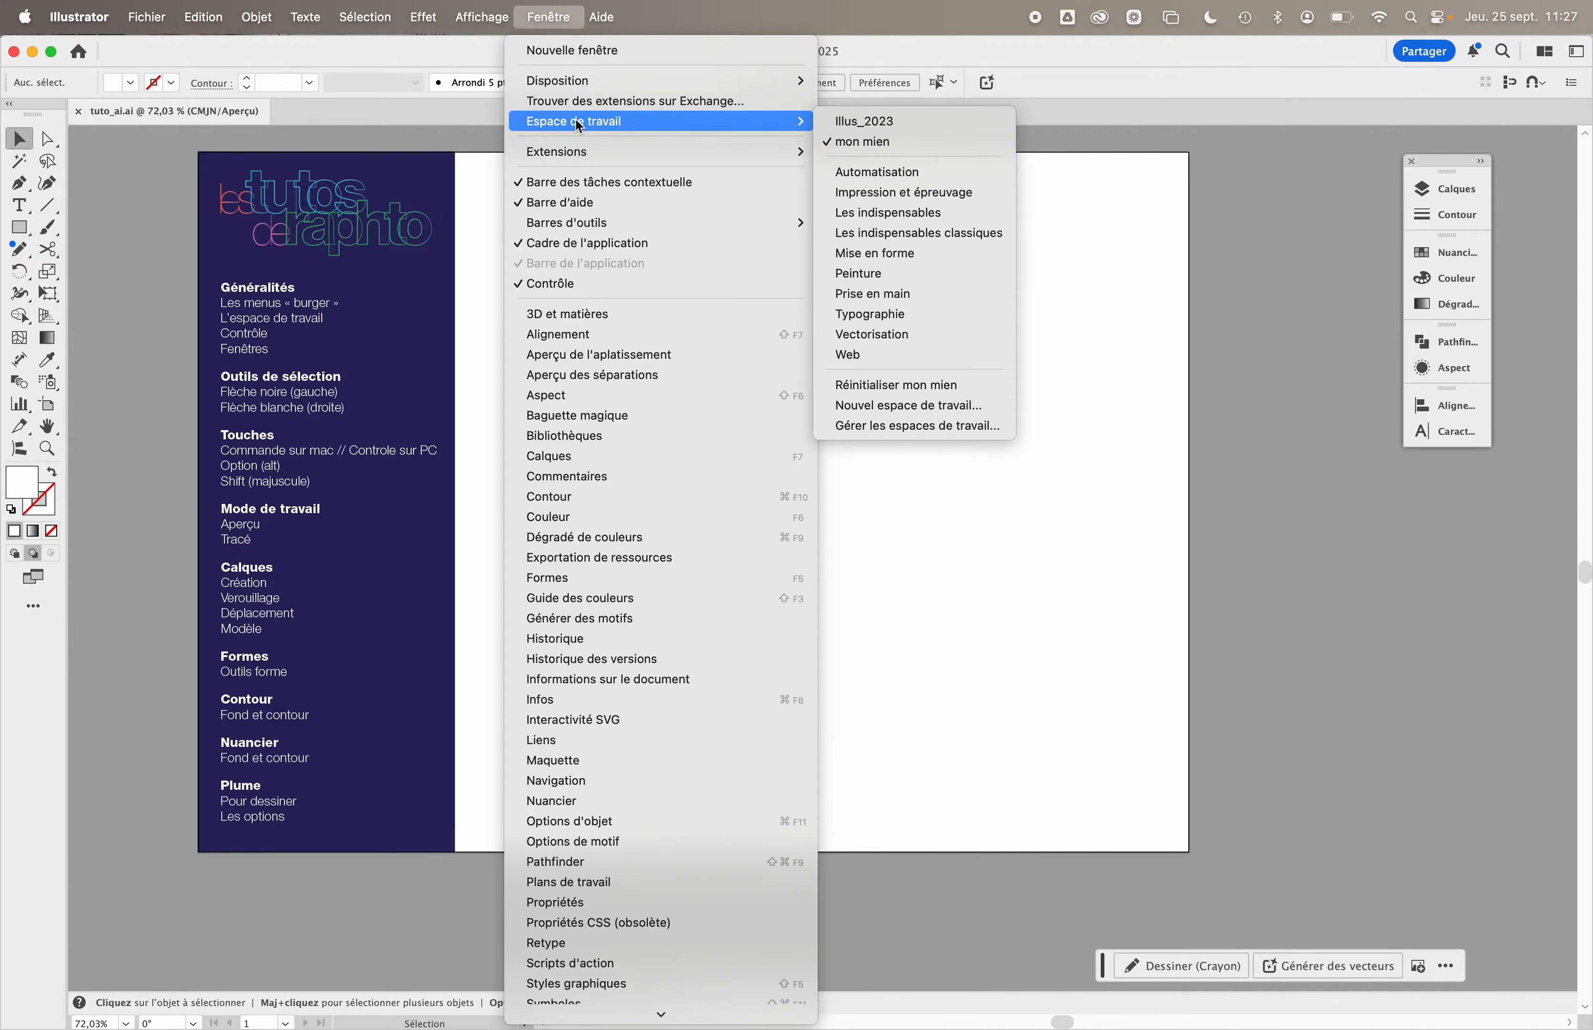
click(917, 228)
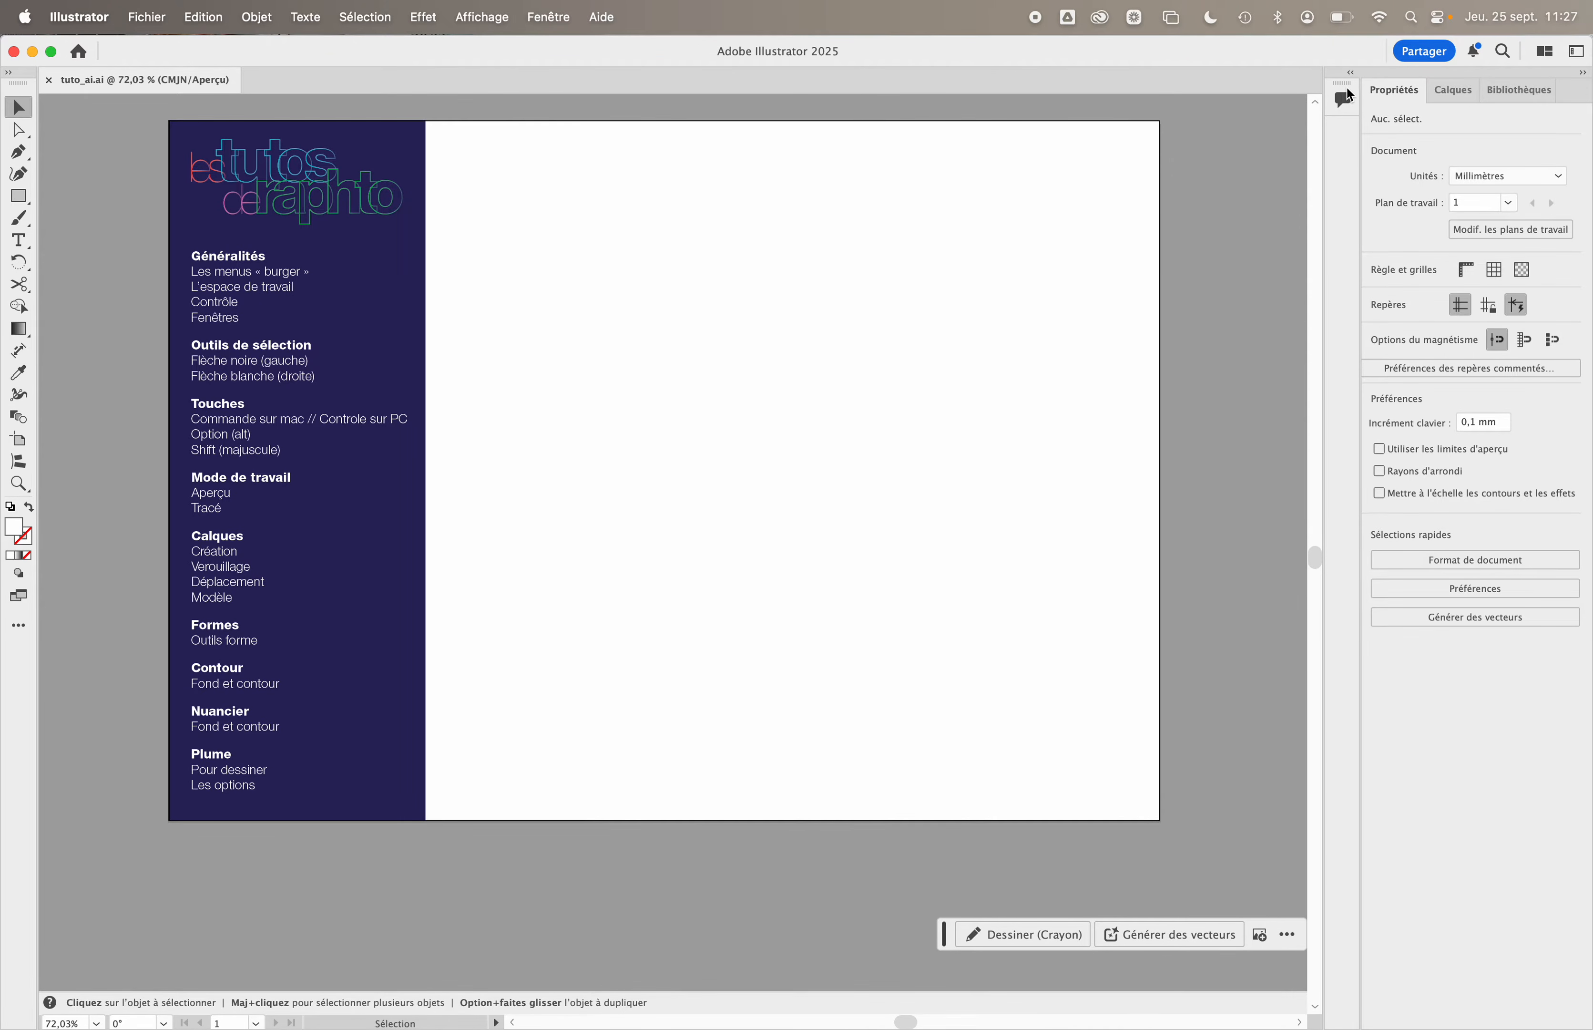
click(1352, 75)
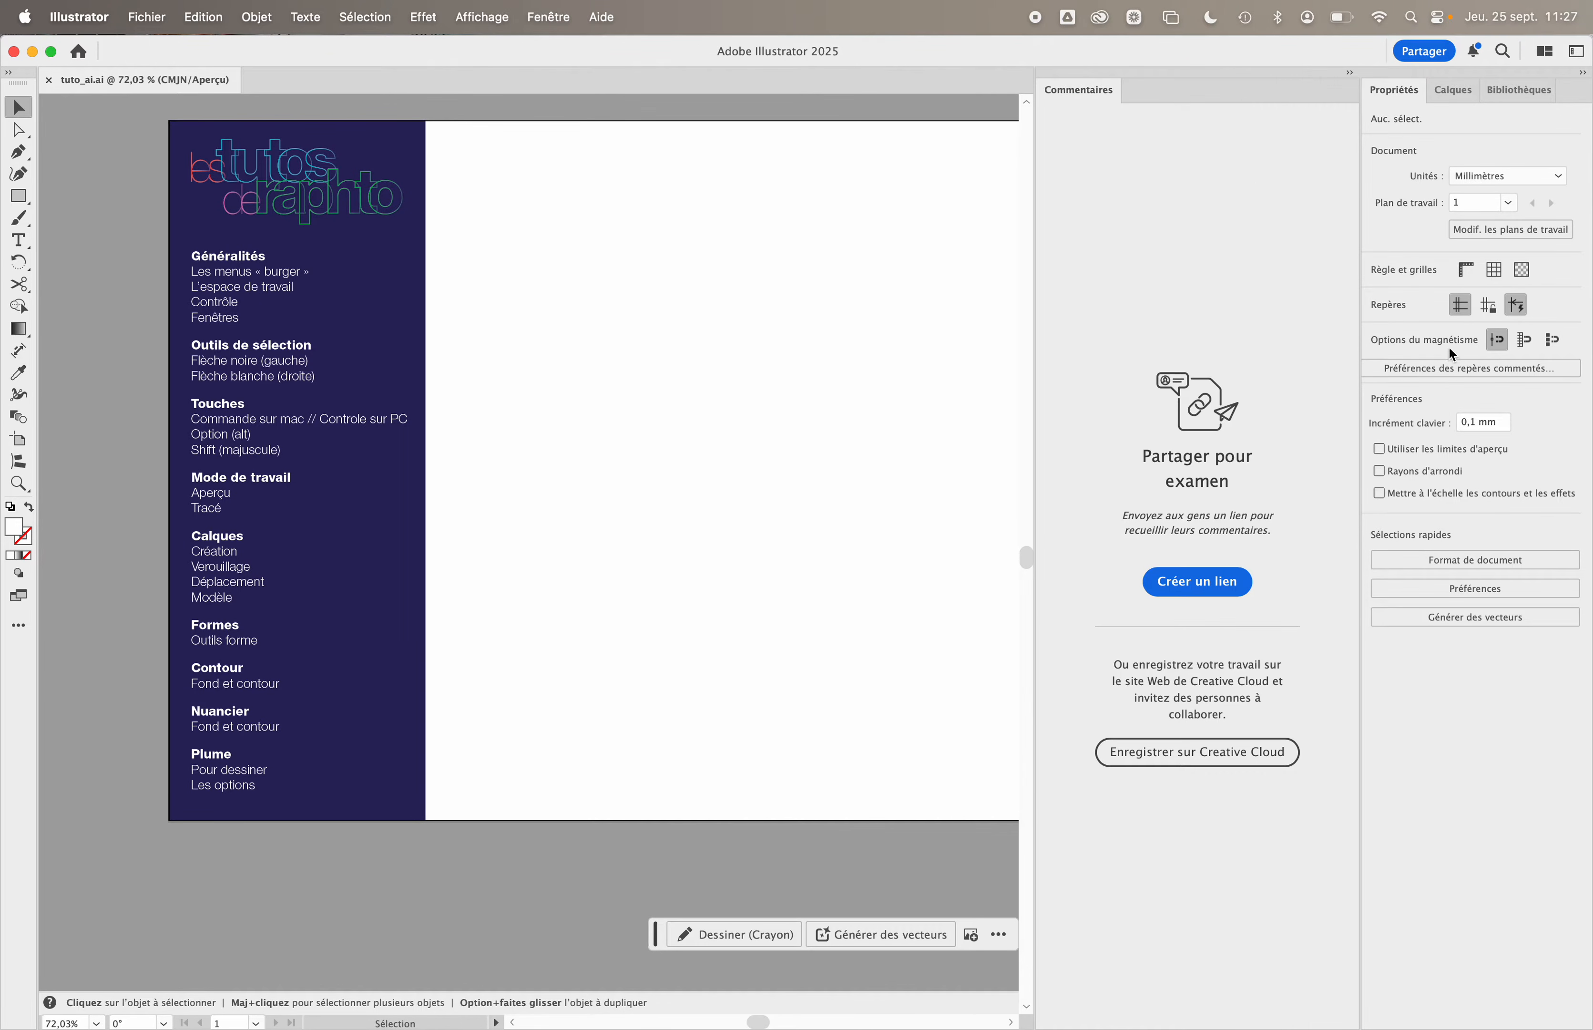
- Switch back to the custom workspace named mon mien
click(529, 18)
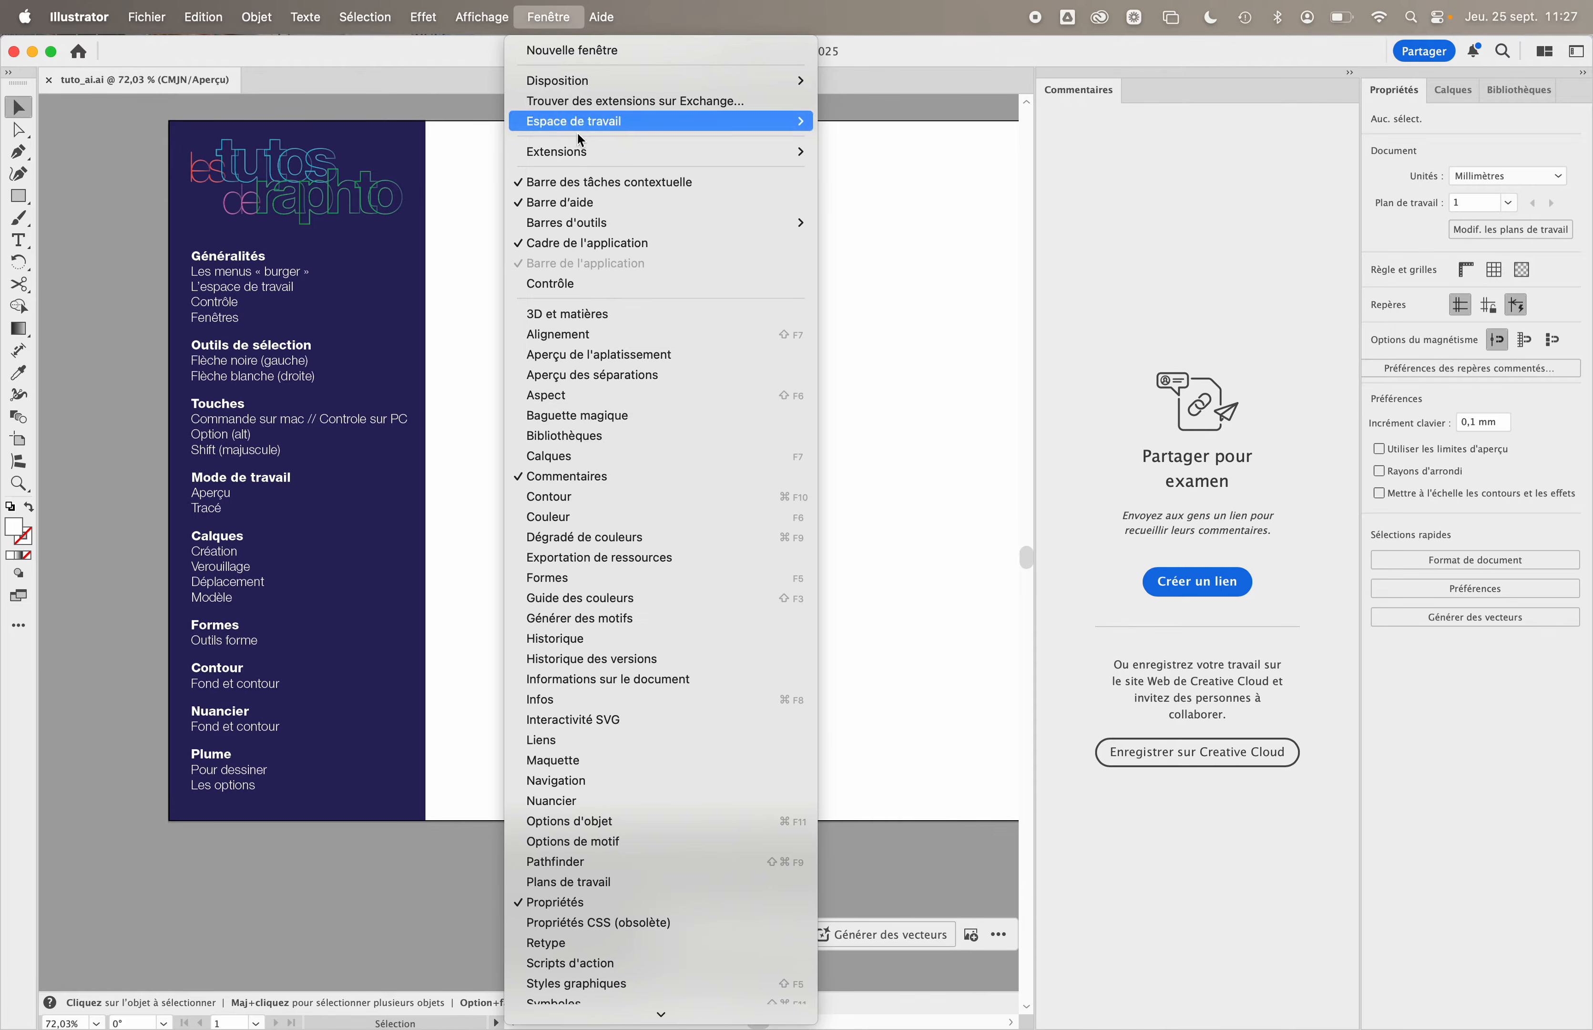
mouse_move(770, 122)
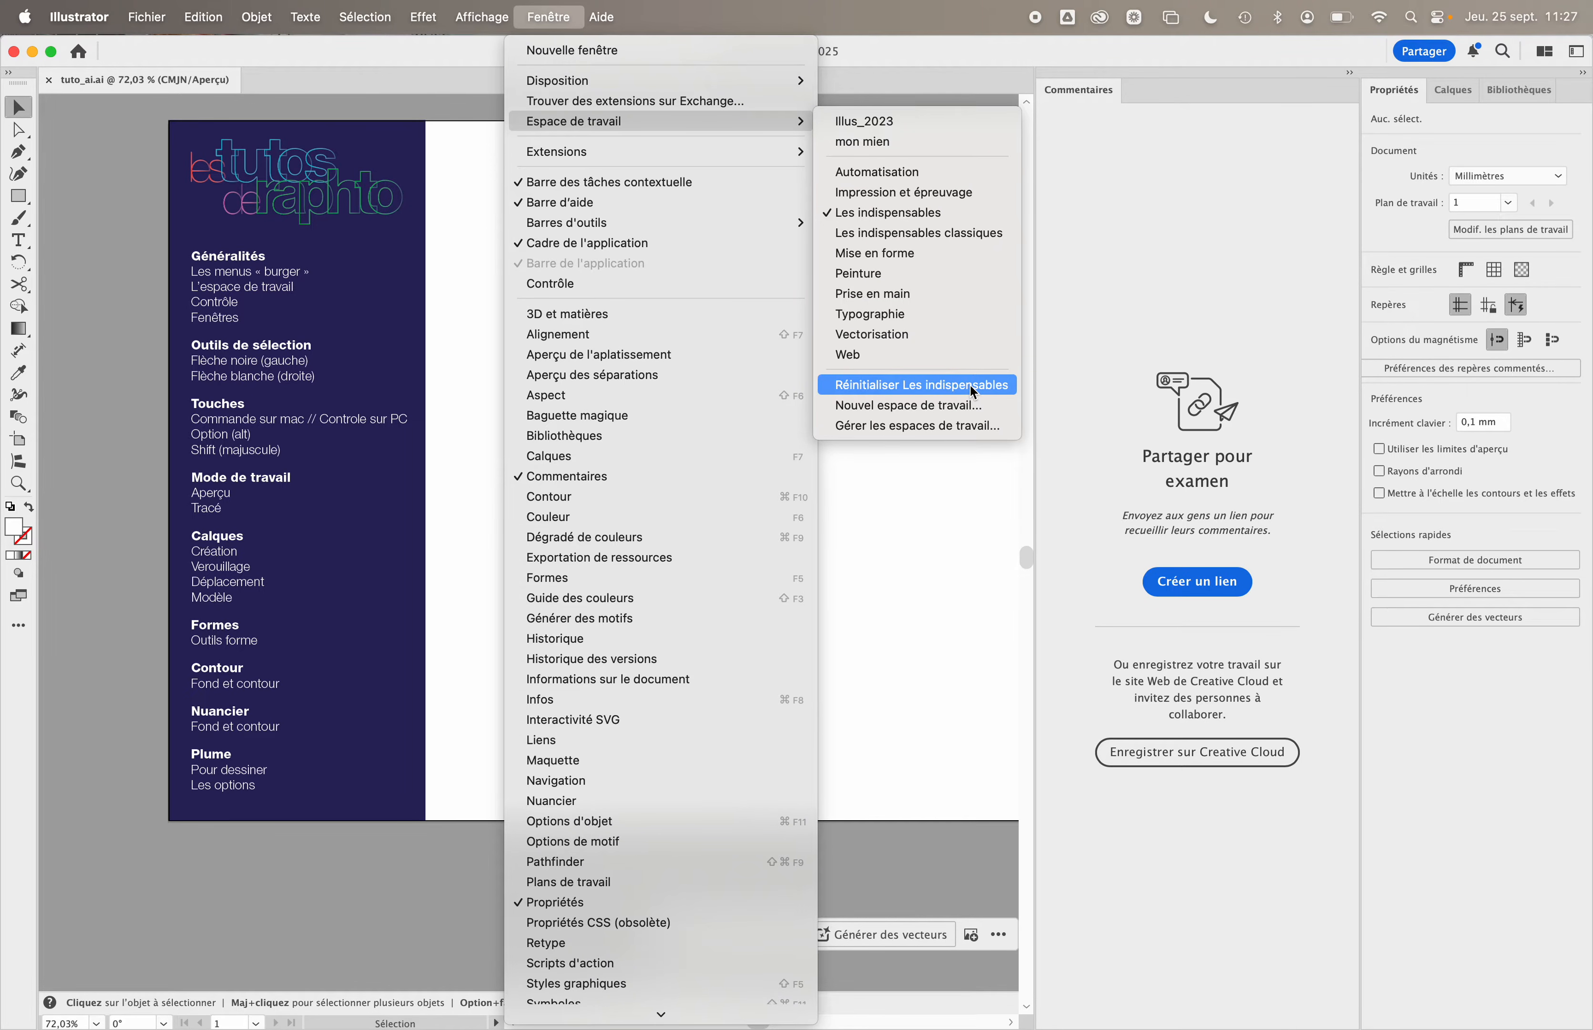
click(901, 149)
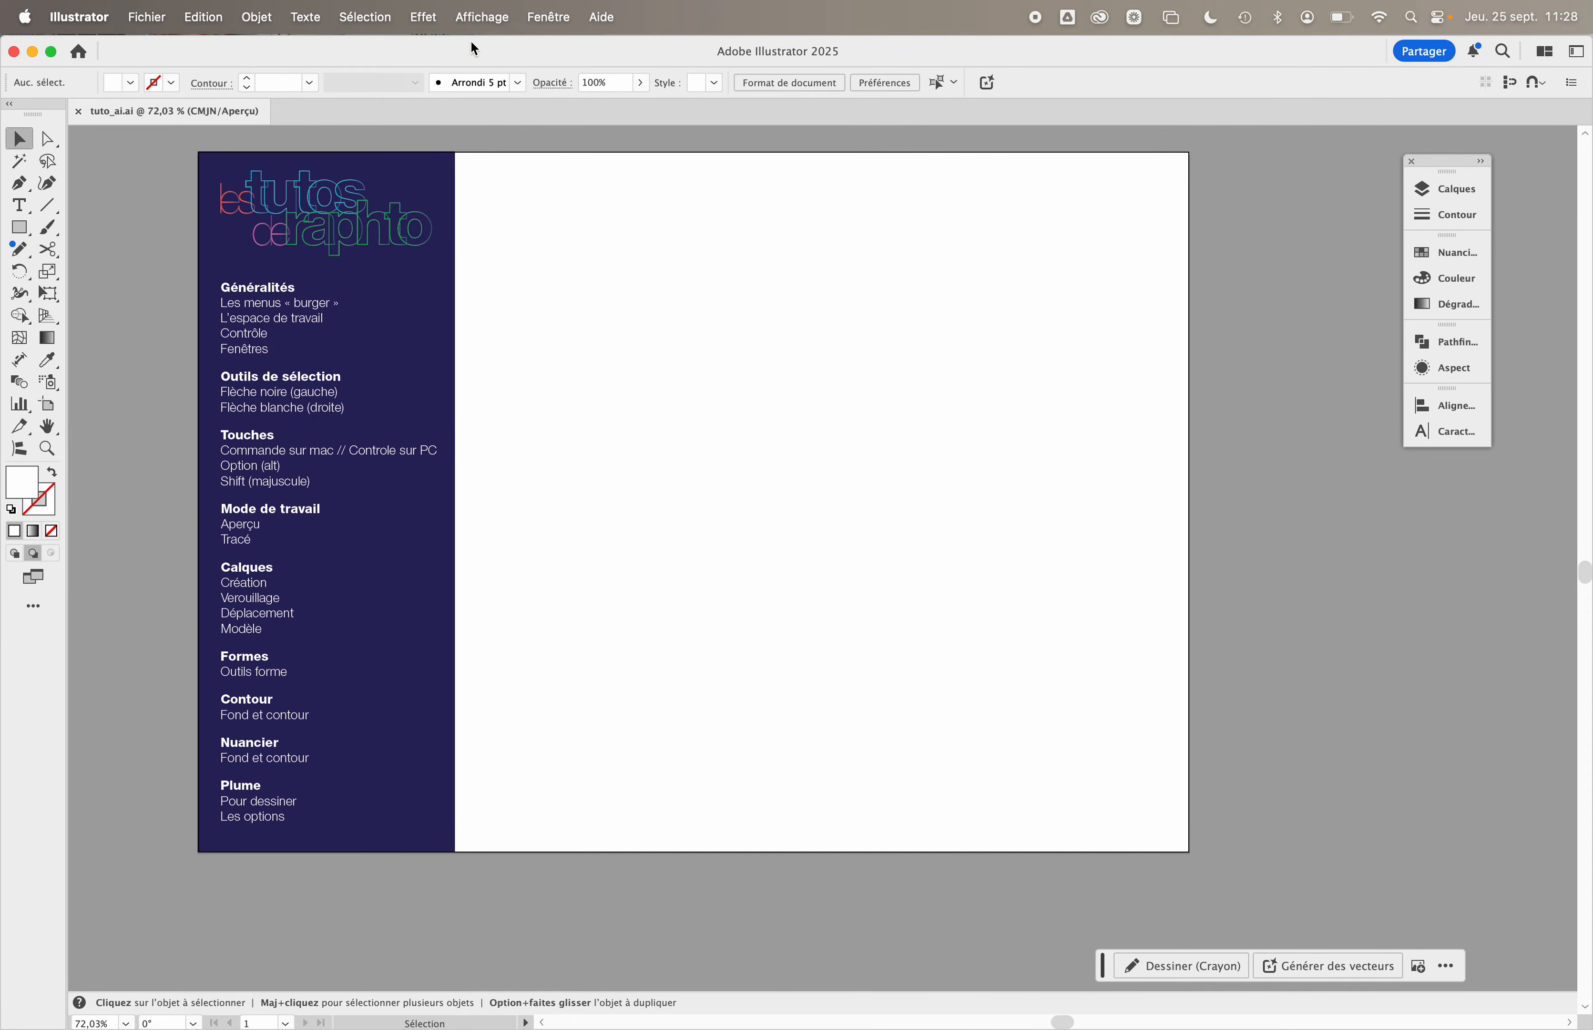
- Hide the Contrôle bar and display it again
click(545, 18)
click(566, 280)
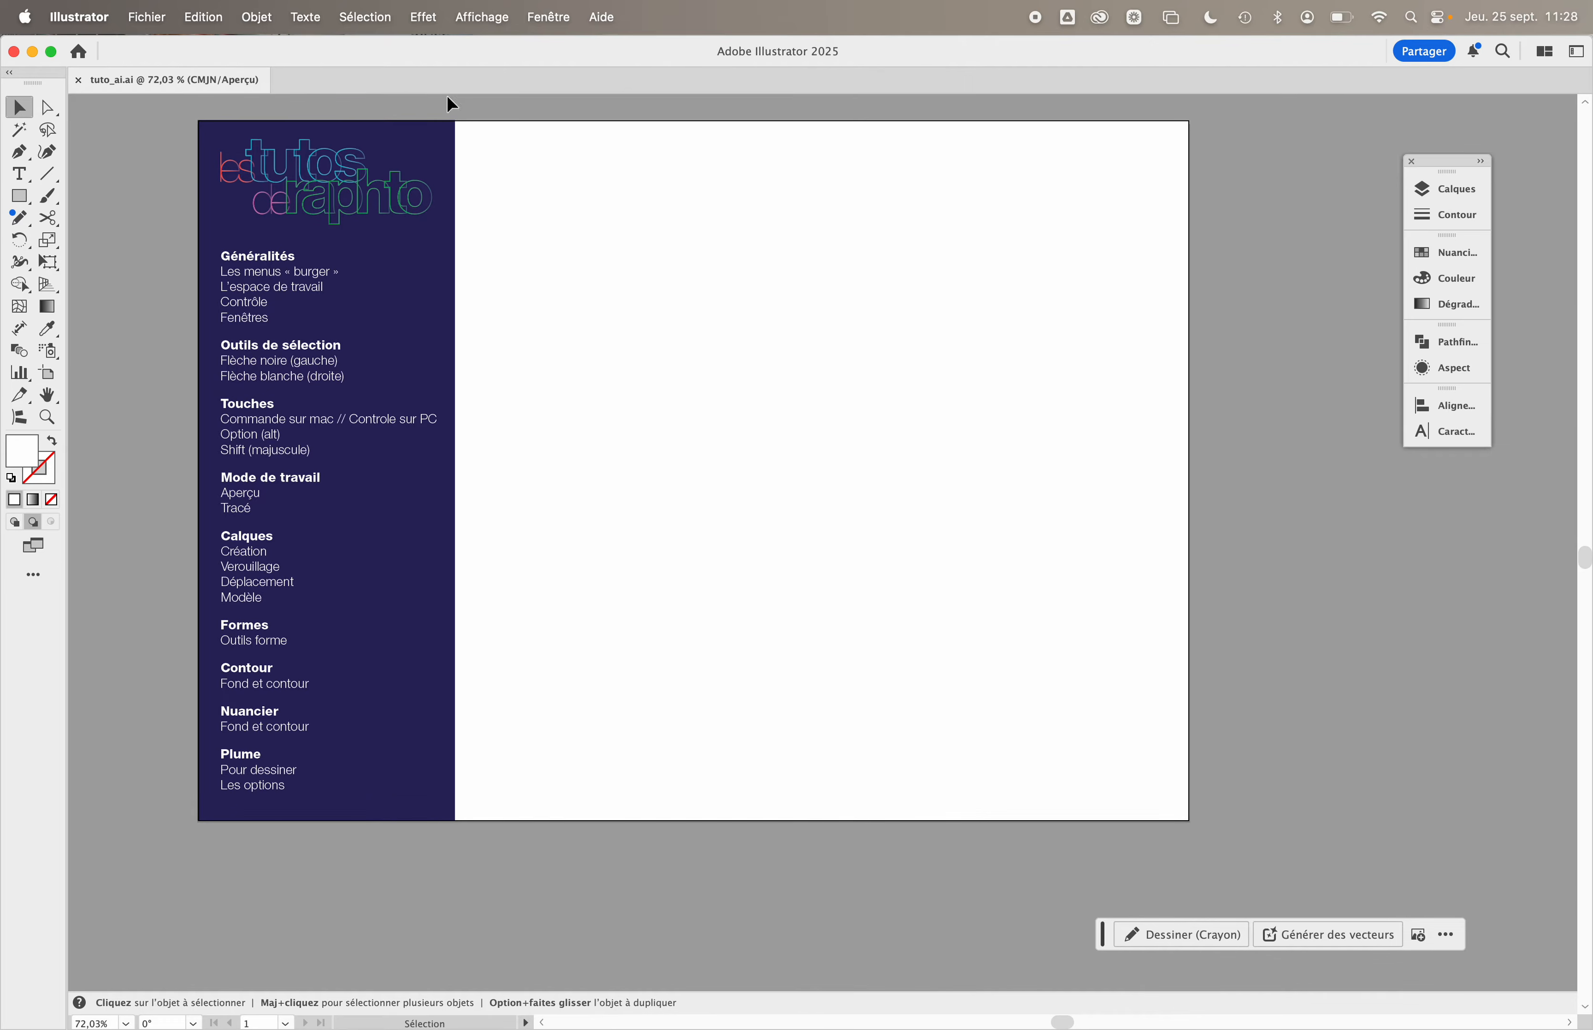
click(574, 17)
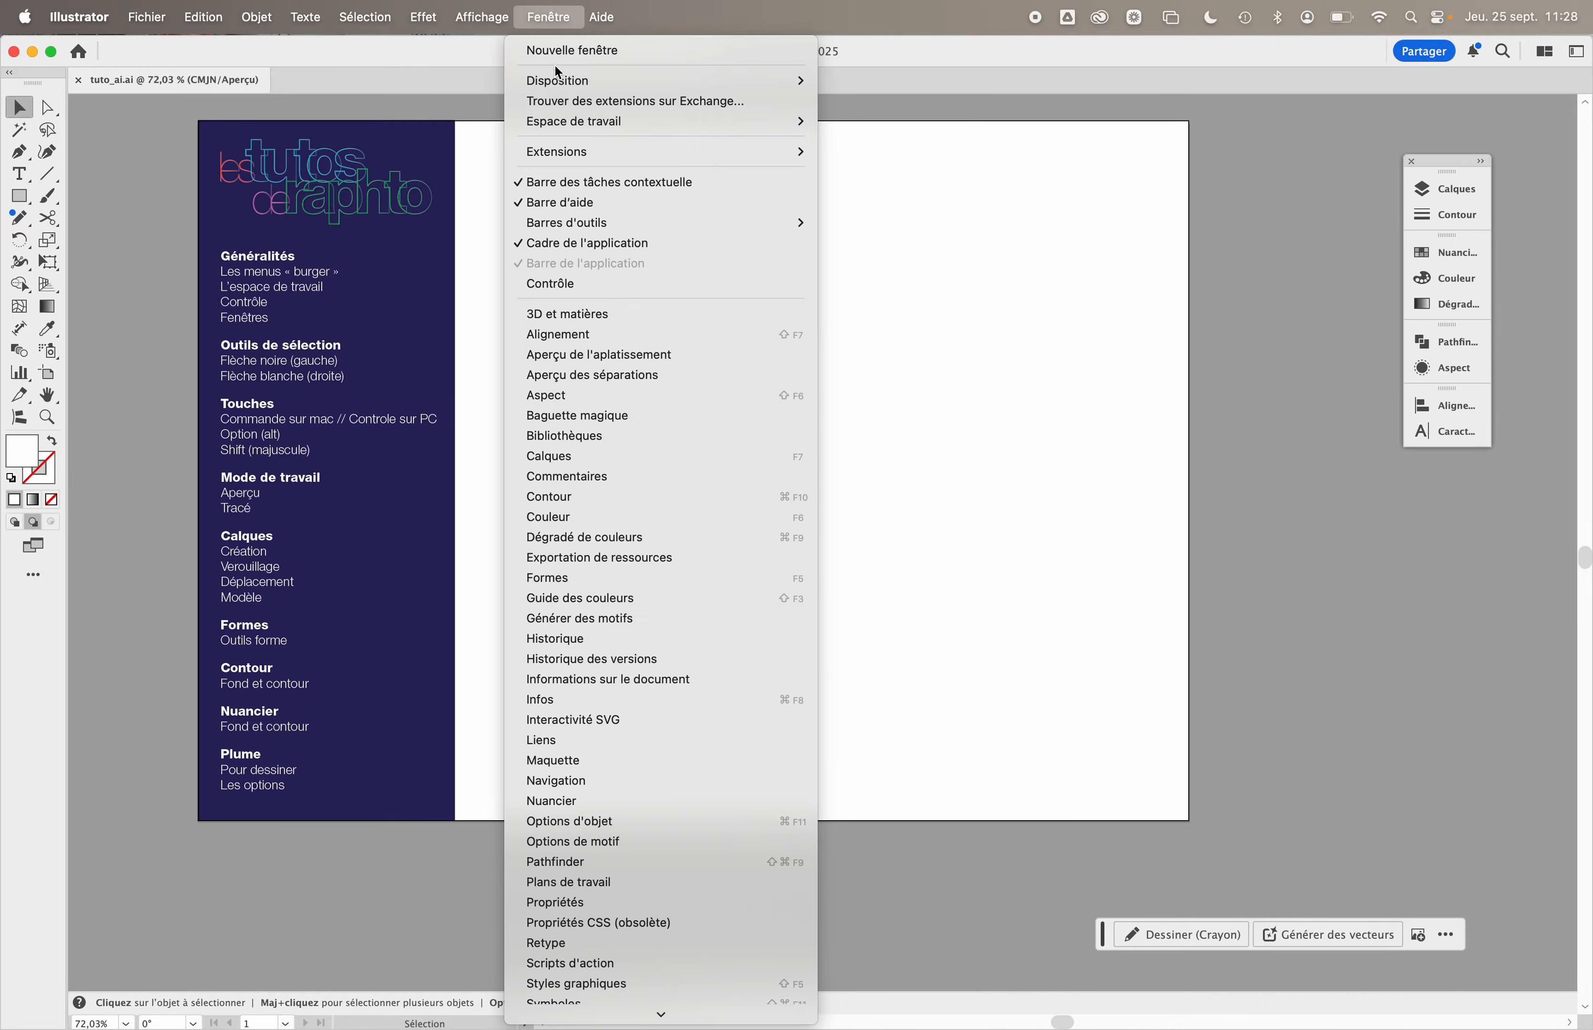
click(570, 283)
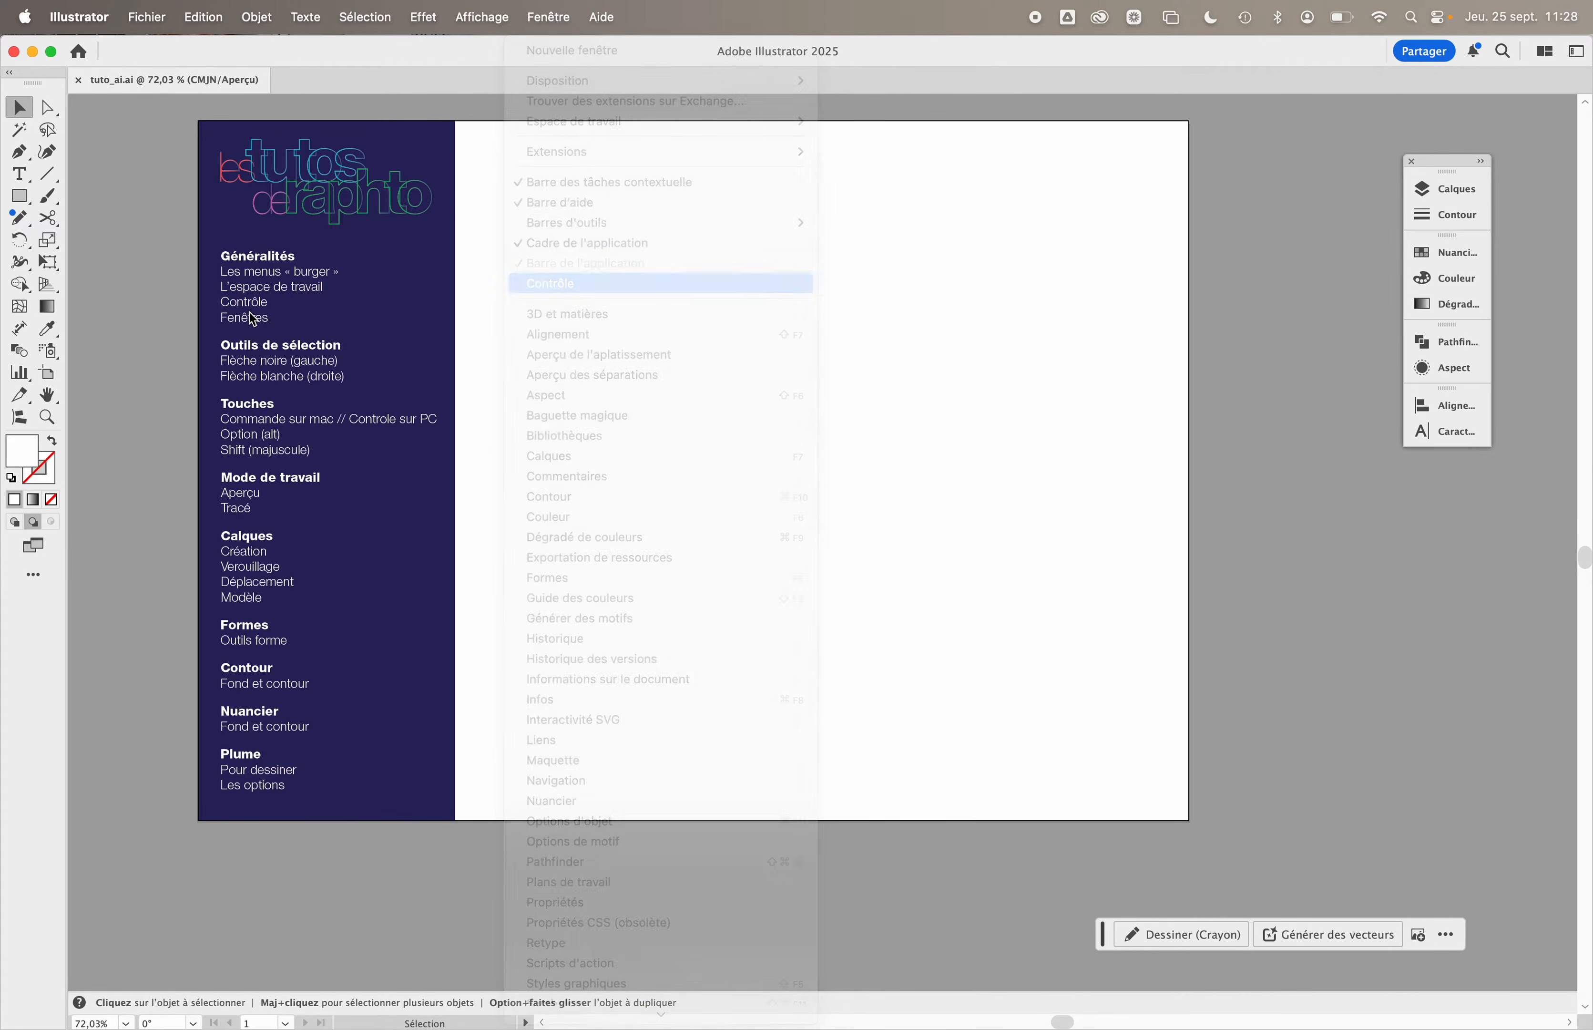
- Review the full list of panels and windows that can be displayed
click(545, 11)
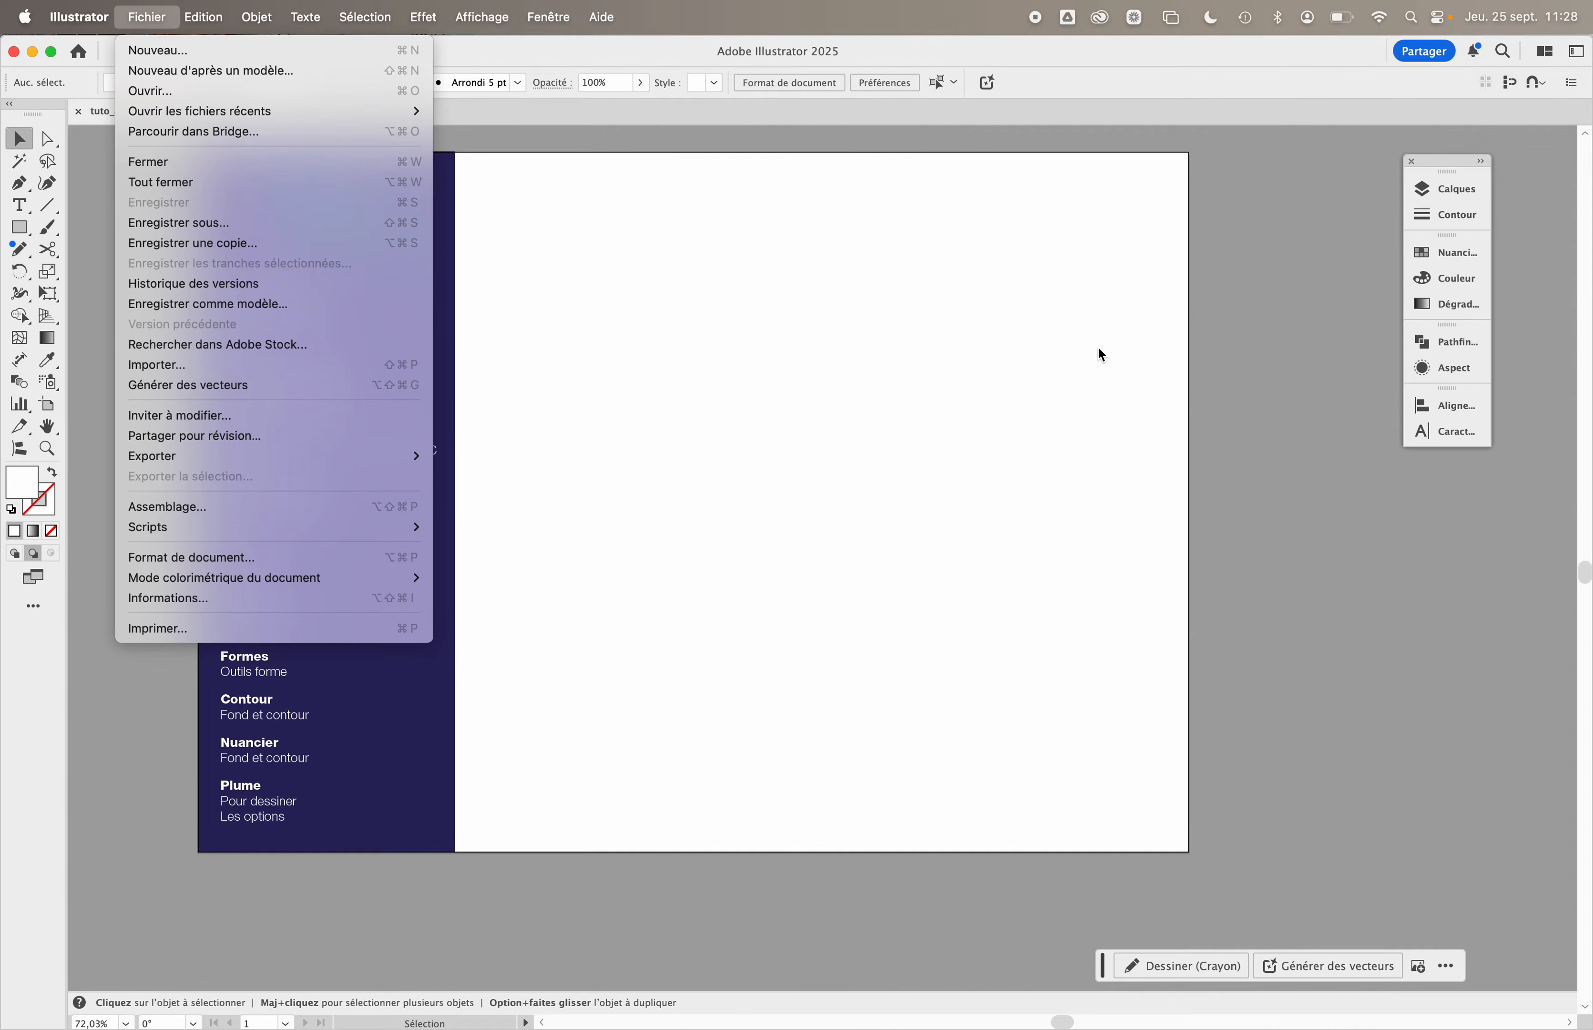
mouse_move(540, 10)
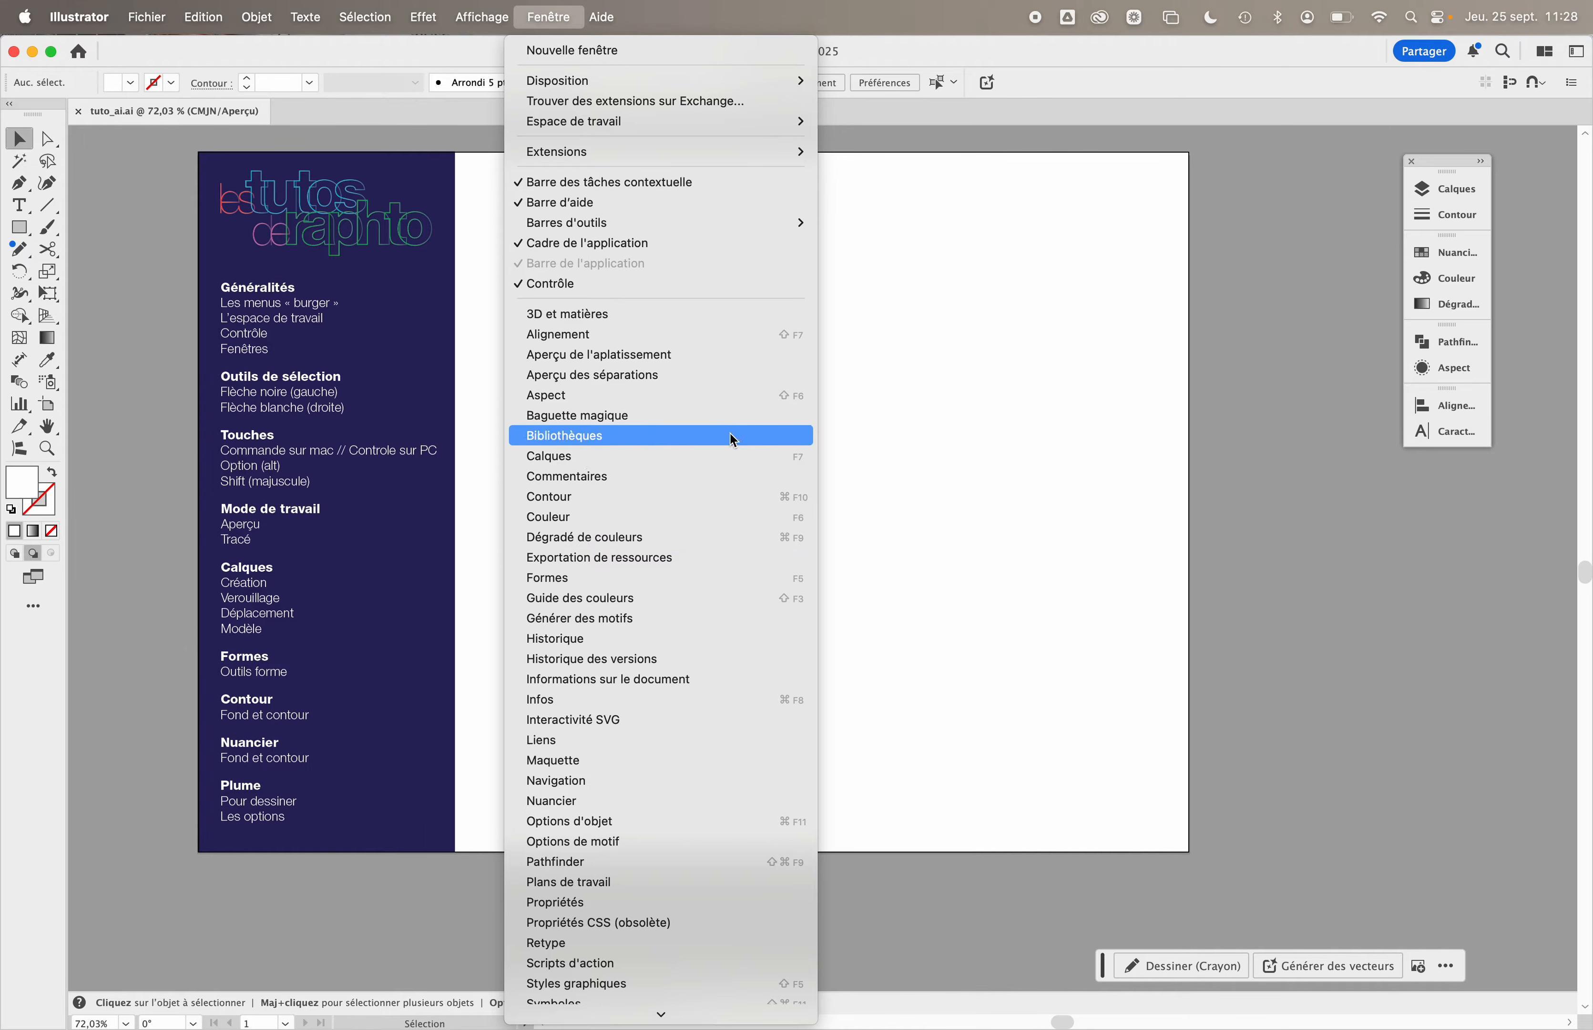
scroll(699, 603, down, 3)
scroll(698, 605, down, 3)
scroll(698, 606, up, 6)
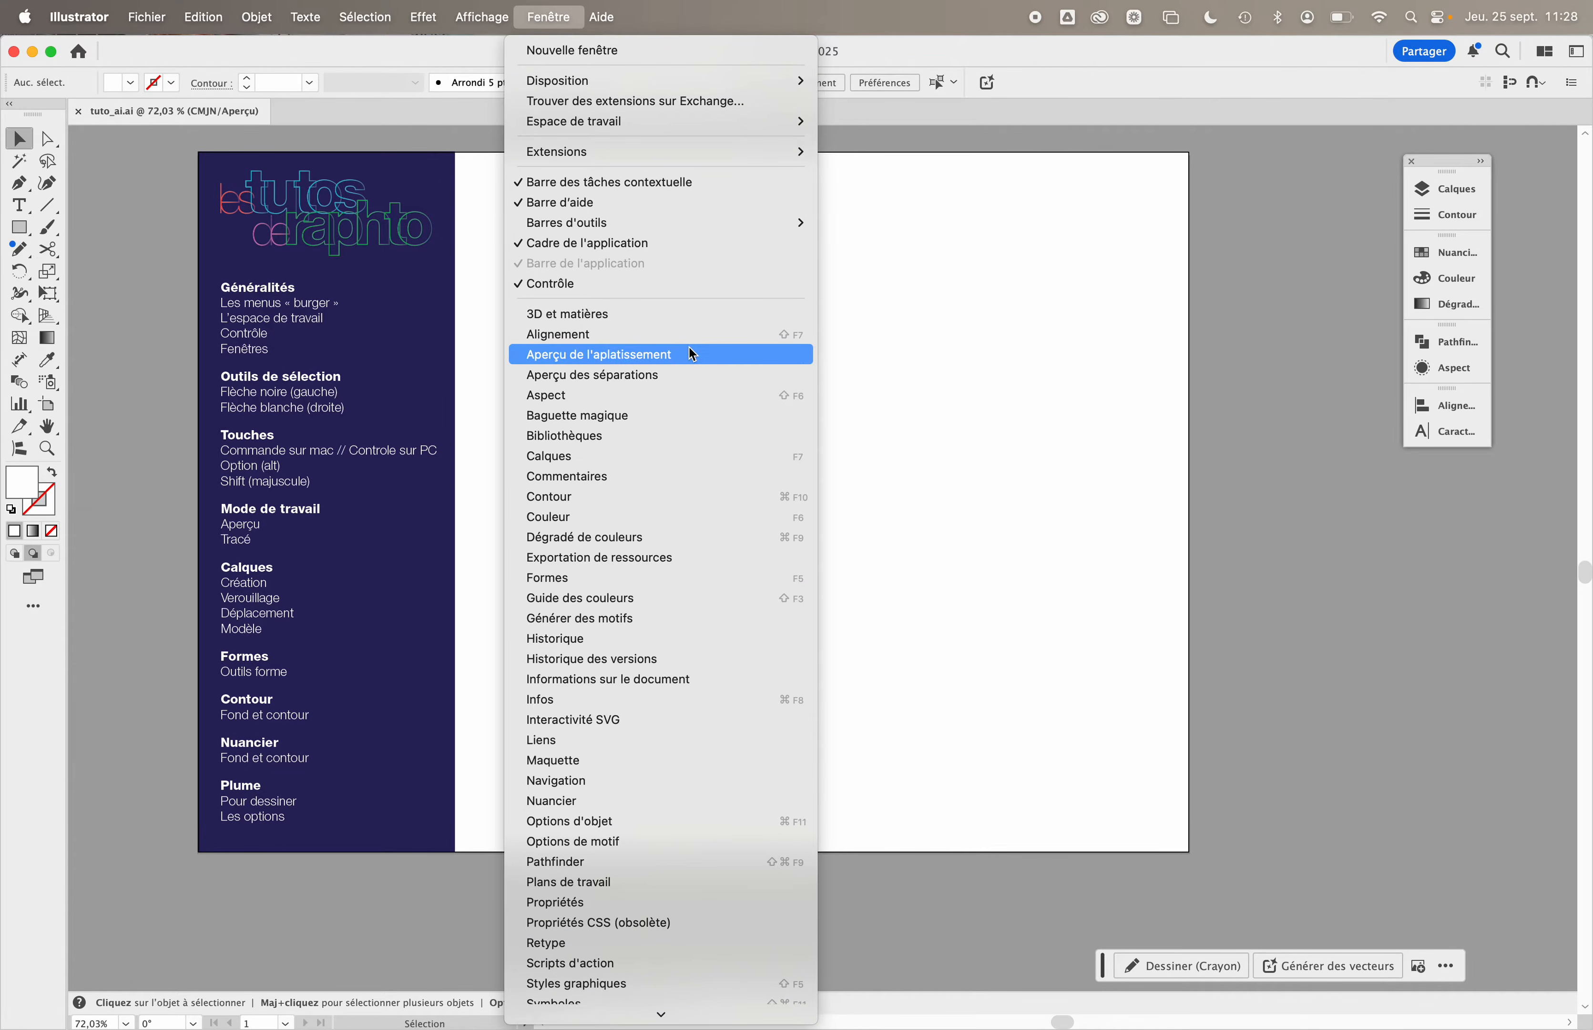
click(391, 89)
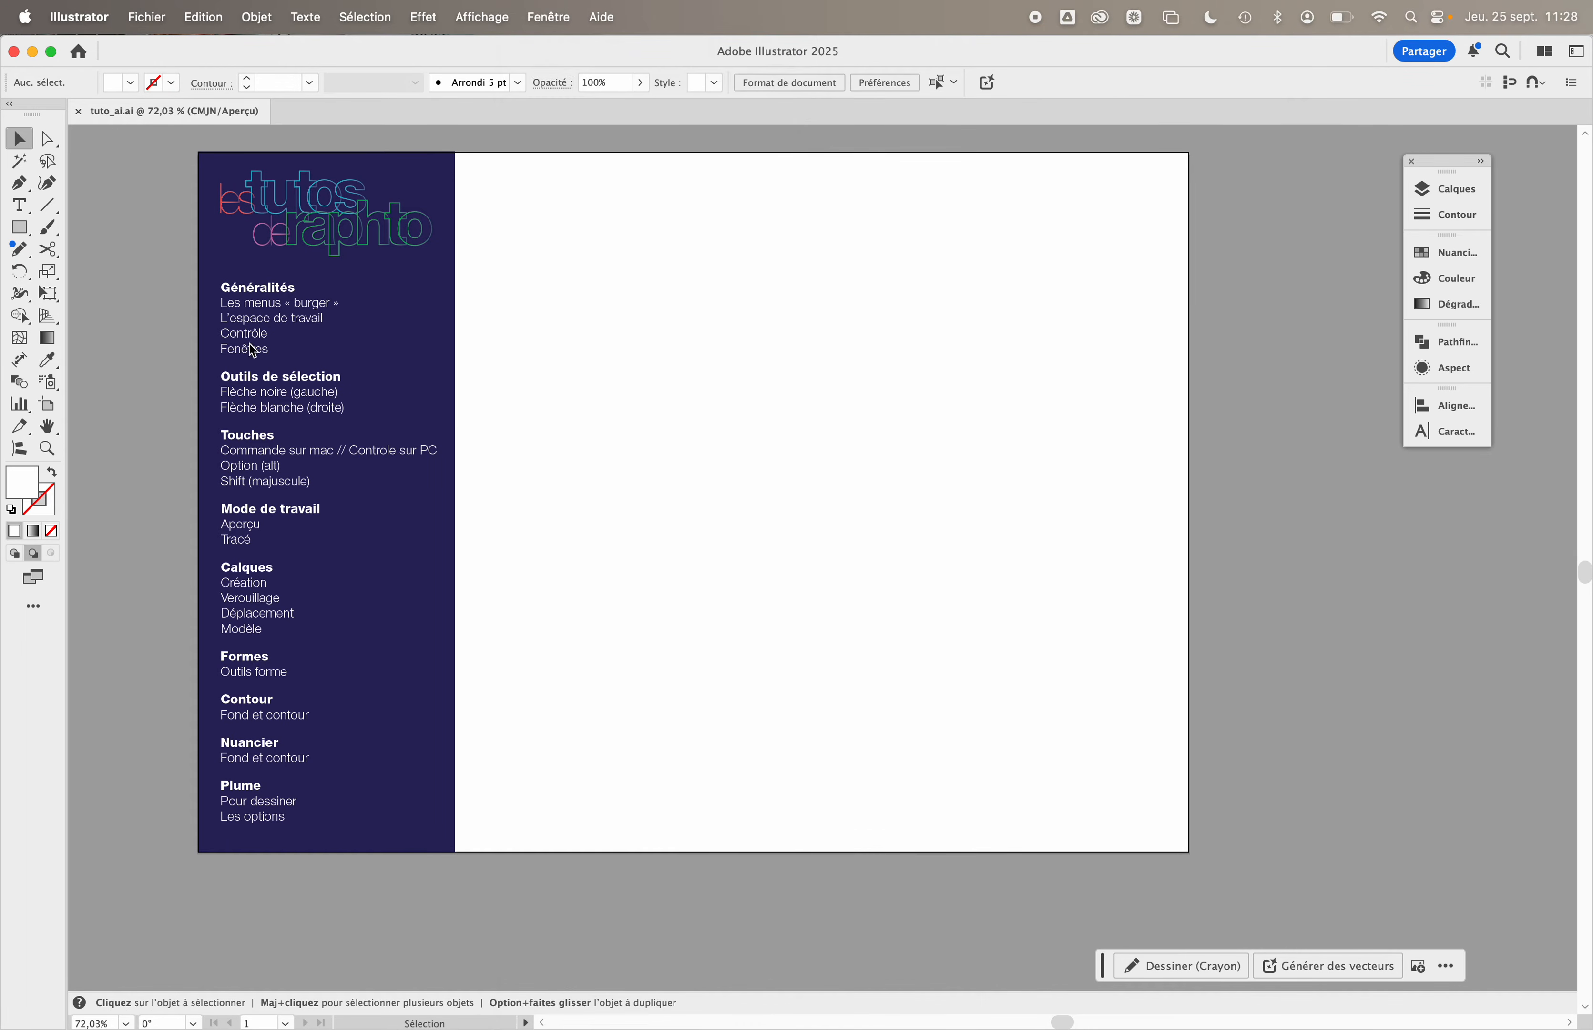
- Draw a nearly square rectangle in the white area, fill it with the dark magenta recent colour, and deselect it
click(19, 228)
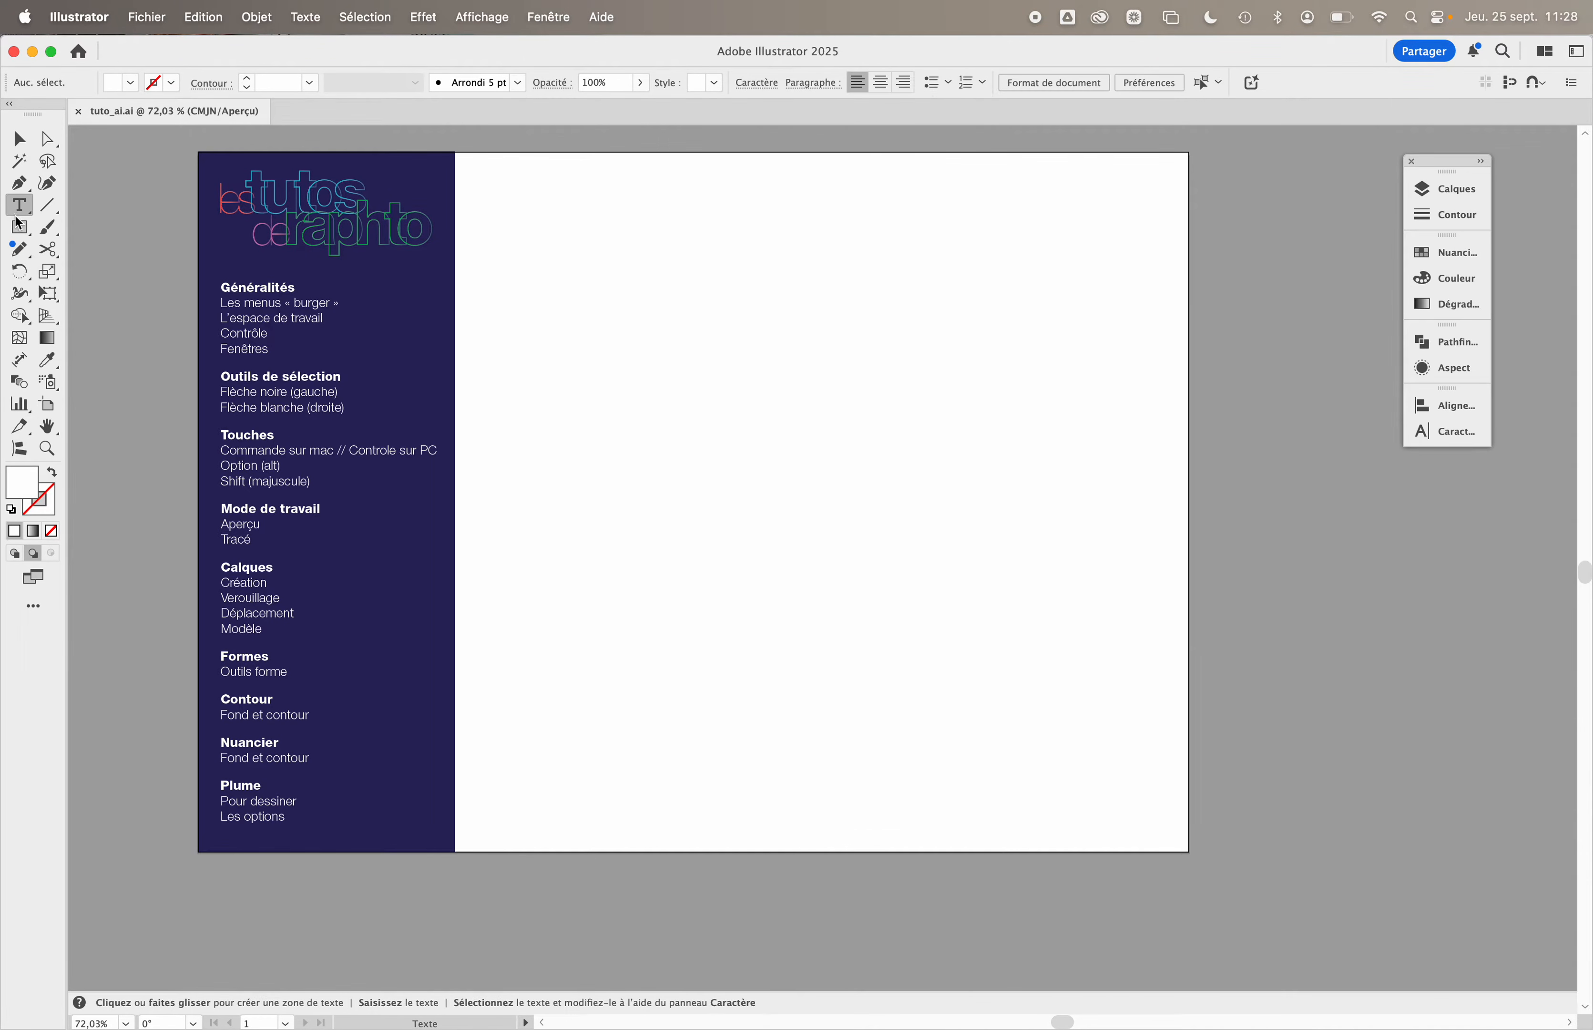
drag(675, 344, 891, 543)
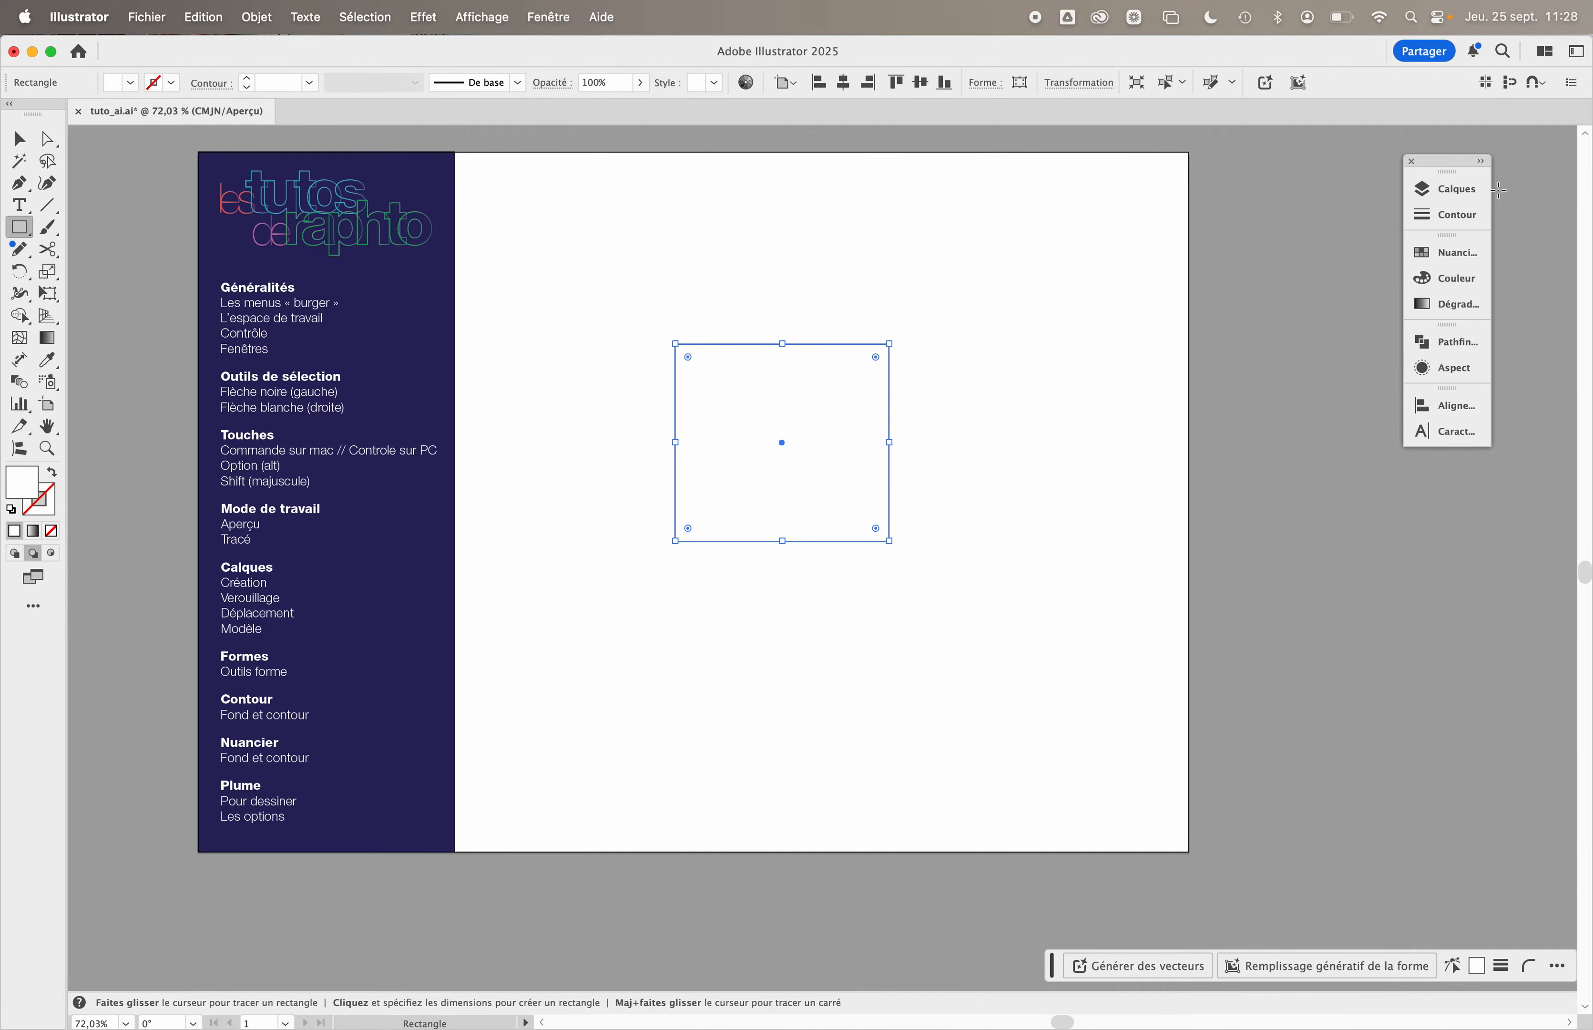
click(1446, 252)
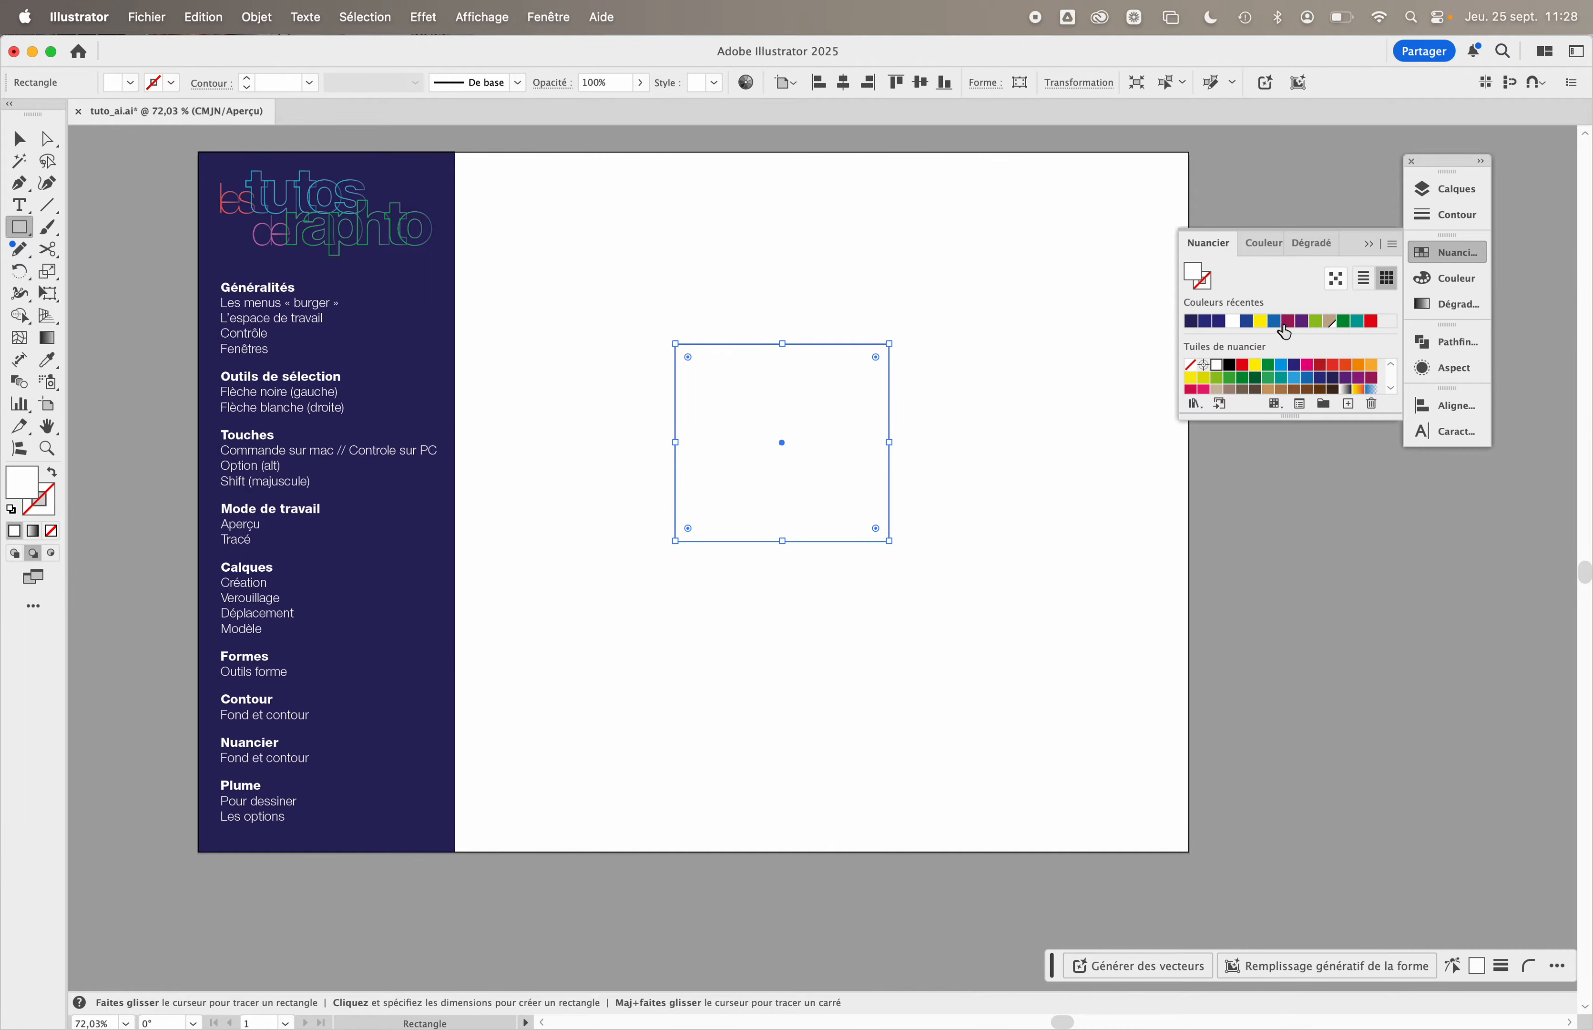
click(1284, 326)
super+click(1041, 361)
- Move the whole rectangle up and slightly left in the white area with the Selection tool
click(20, 140)
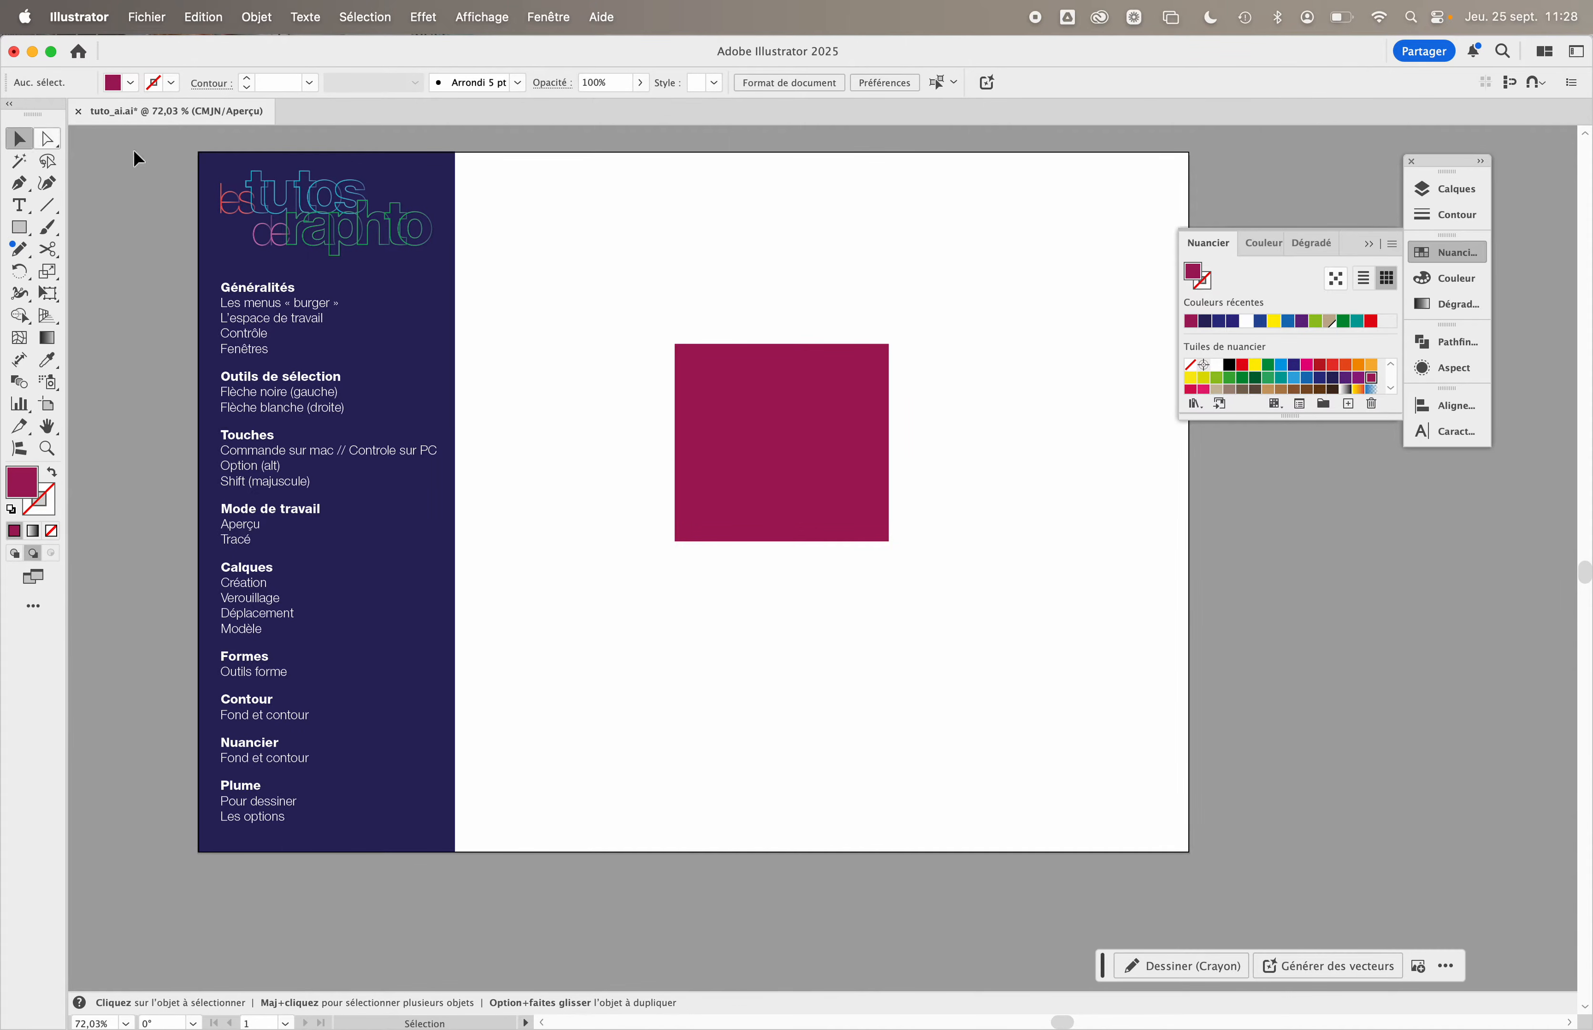
drag(743, 385, 732, 201)
click(744, 309)
click(810, 236)
click(770, 255)
click(731, 260)
key(super+z)
click(756, 178)
click(765, 259)
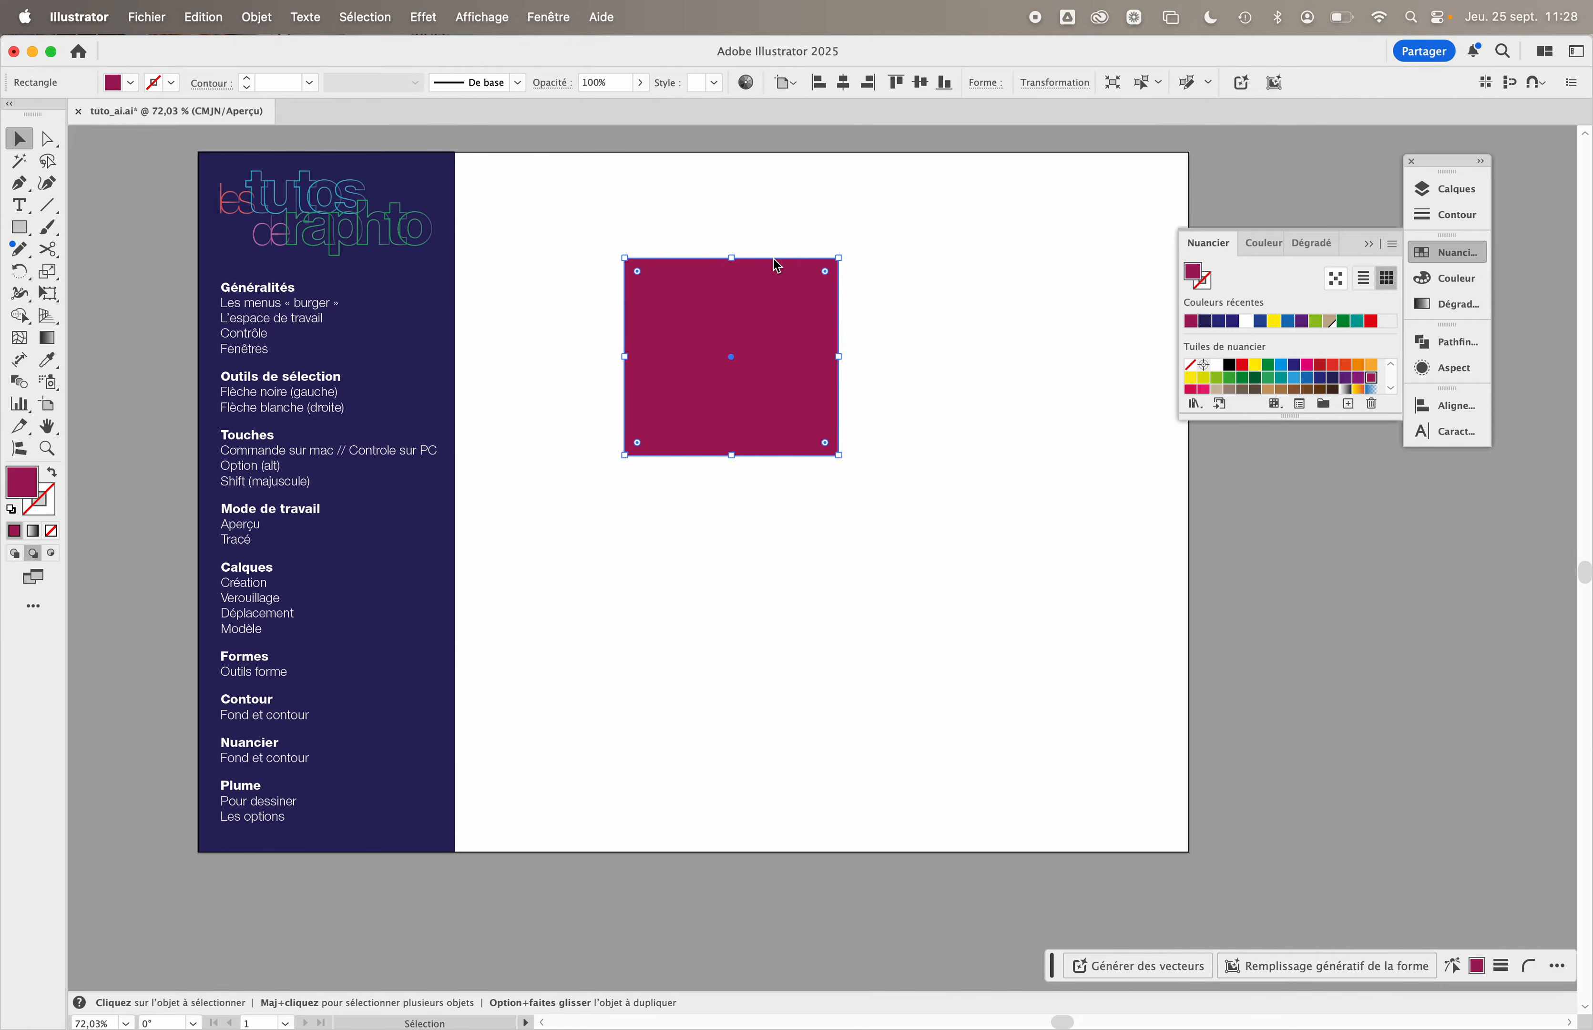
- Move the whole rectangle back down near the middle of the white area and deselect it
drag(773, 259, 847, 249)
click(954, 285)
click(906, 263)
click(807, 206)
drag(775, 300, 765, 423)
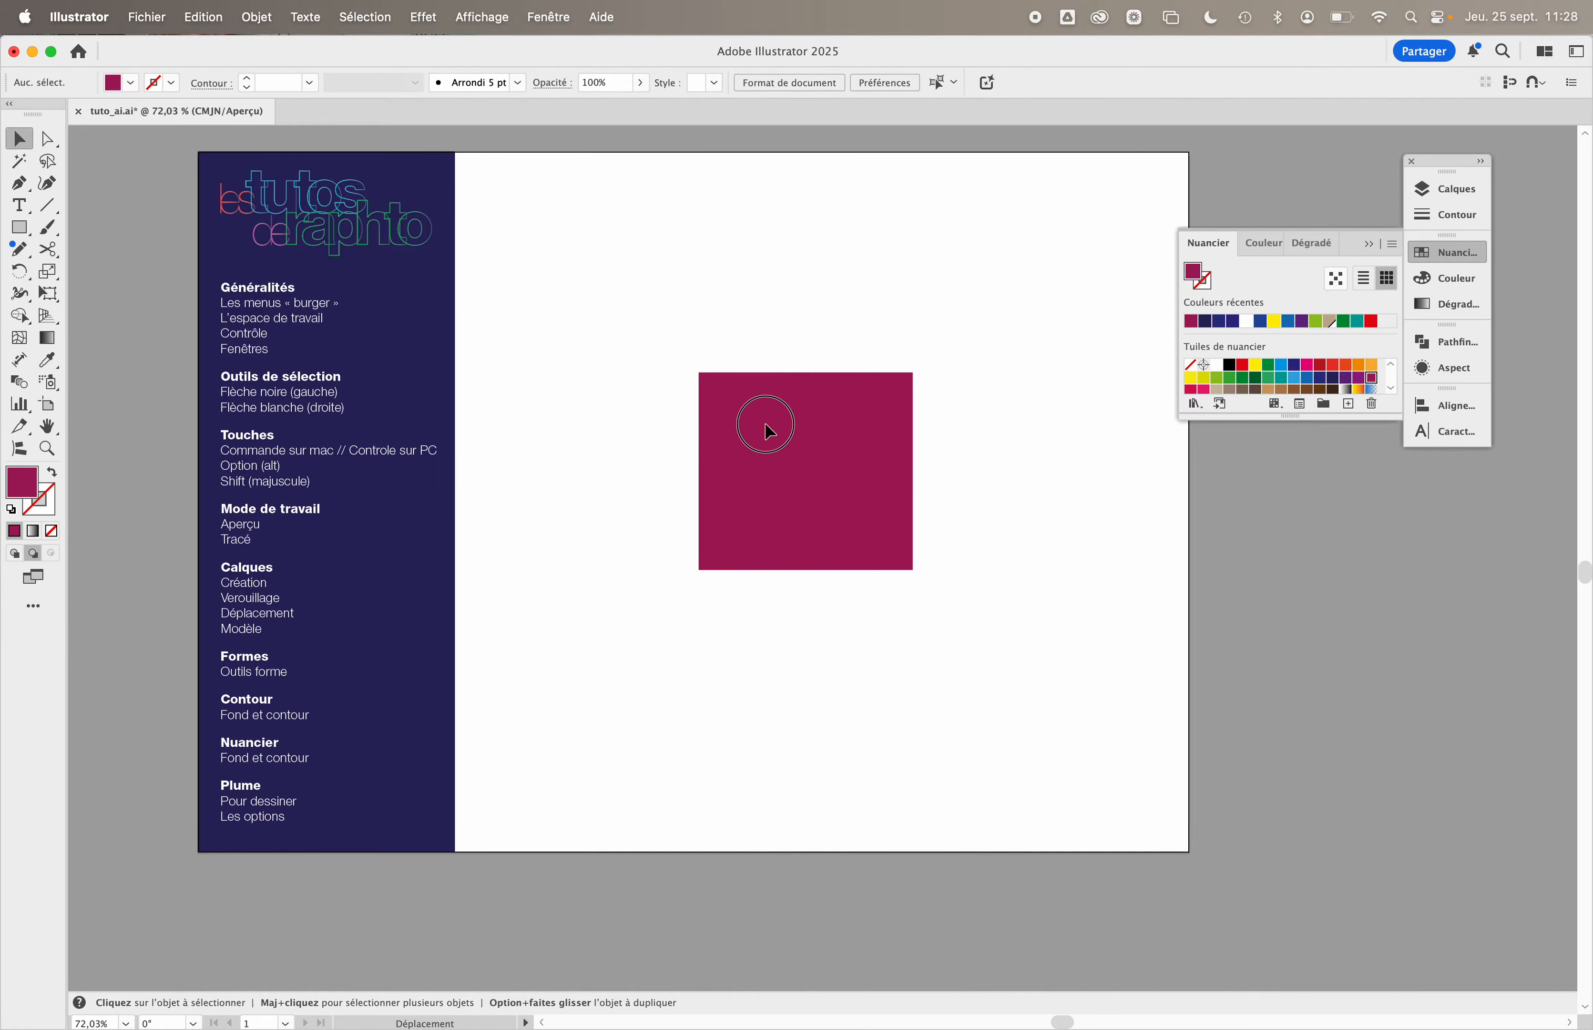
click(616, 305)
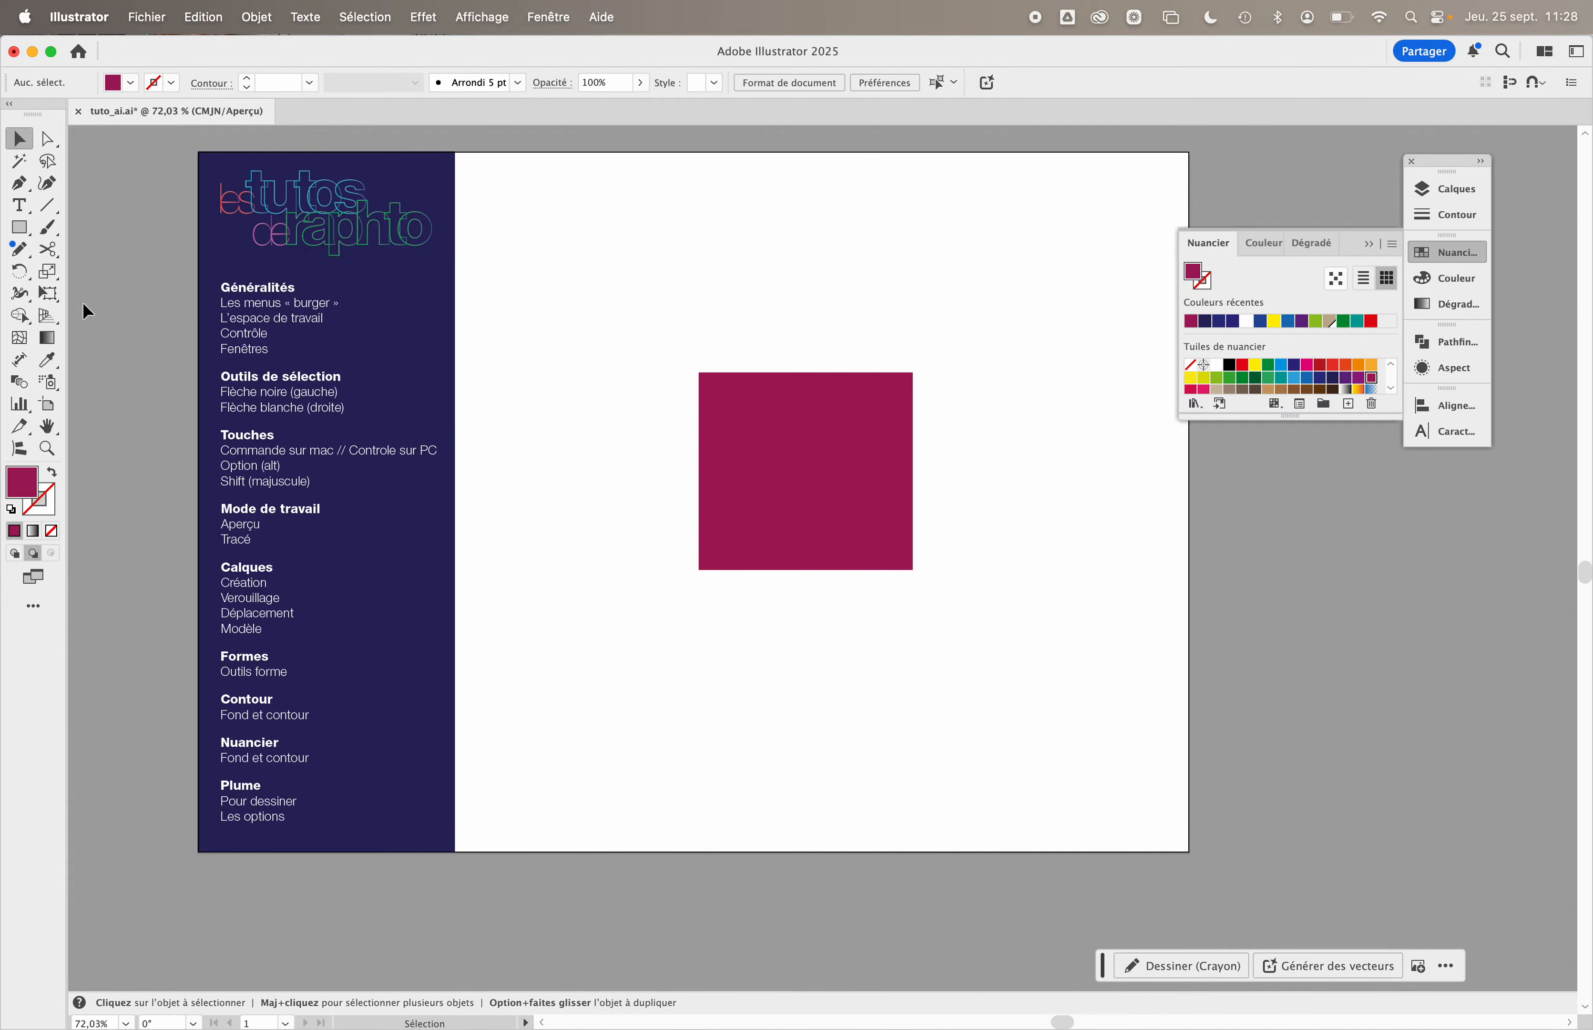
- Move the rectangle slightly down by its fill with the Direct Selection tool, and deselect it
click(48, 139)
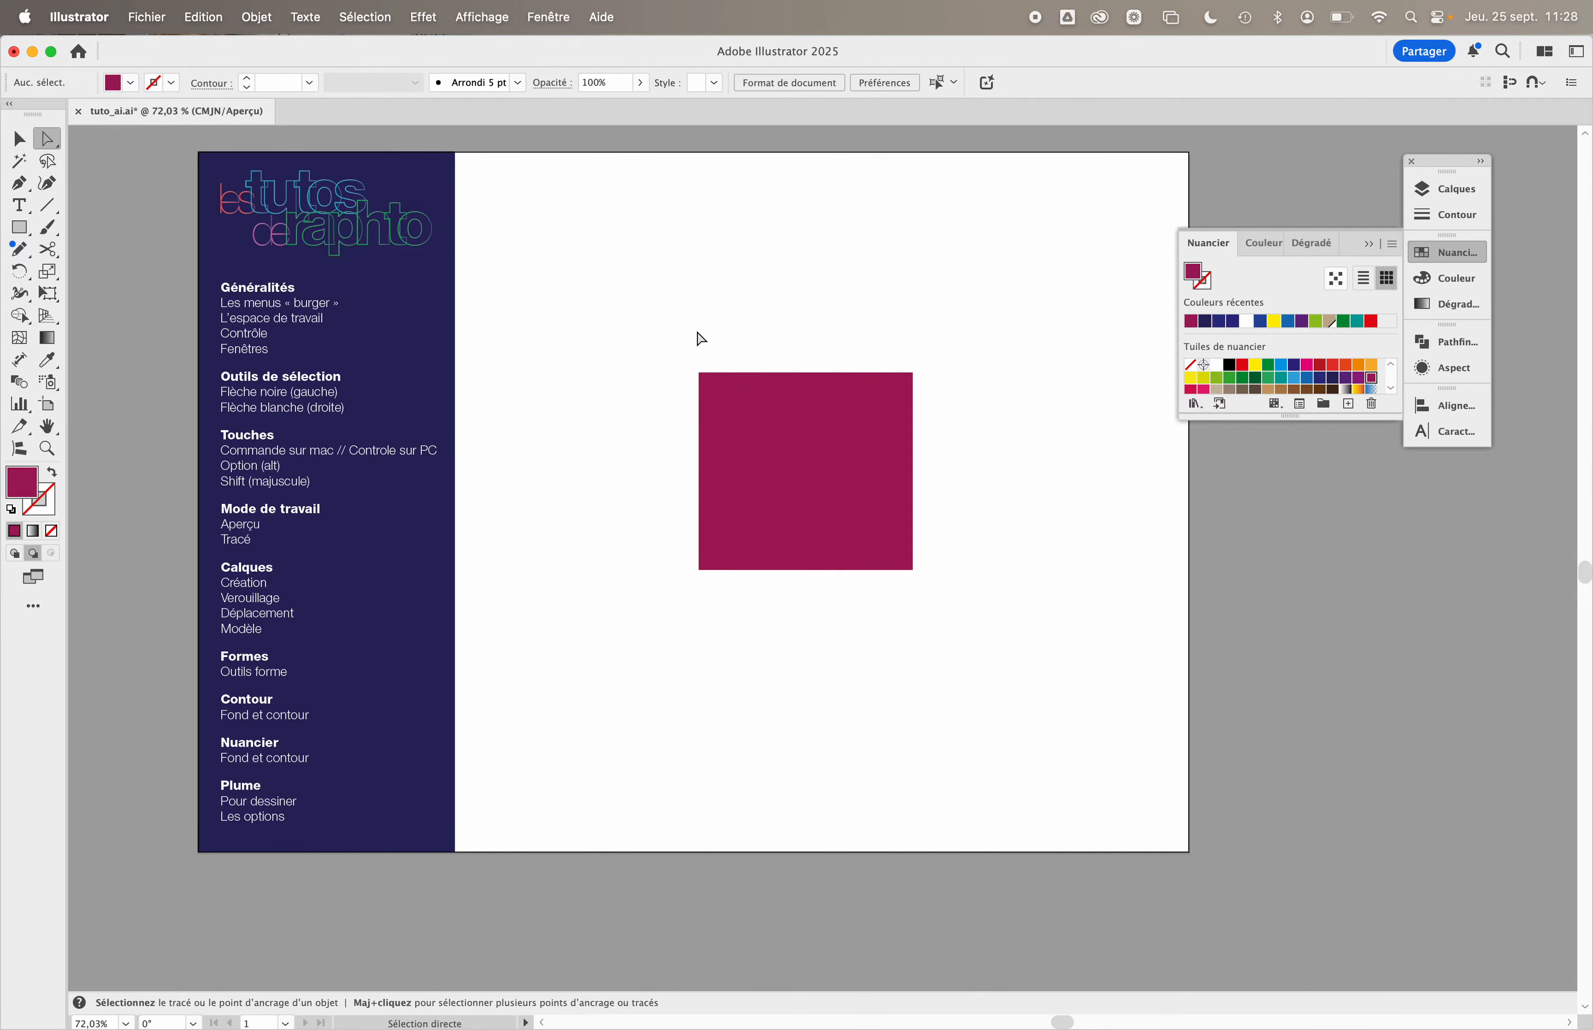
drag(765, 431, 853, 452)
click(1008, 363)
click(930, 391)
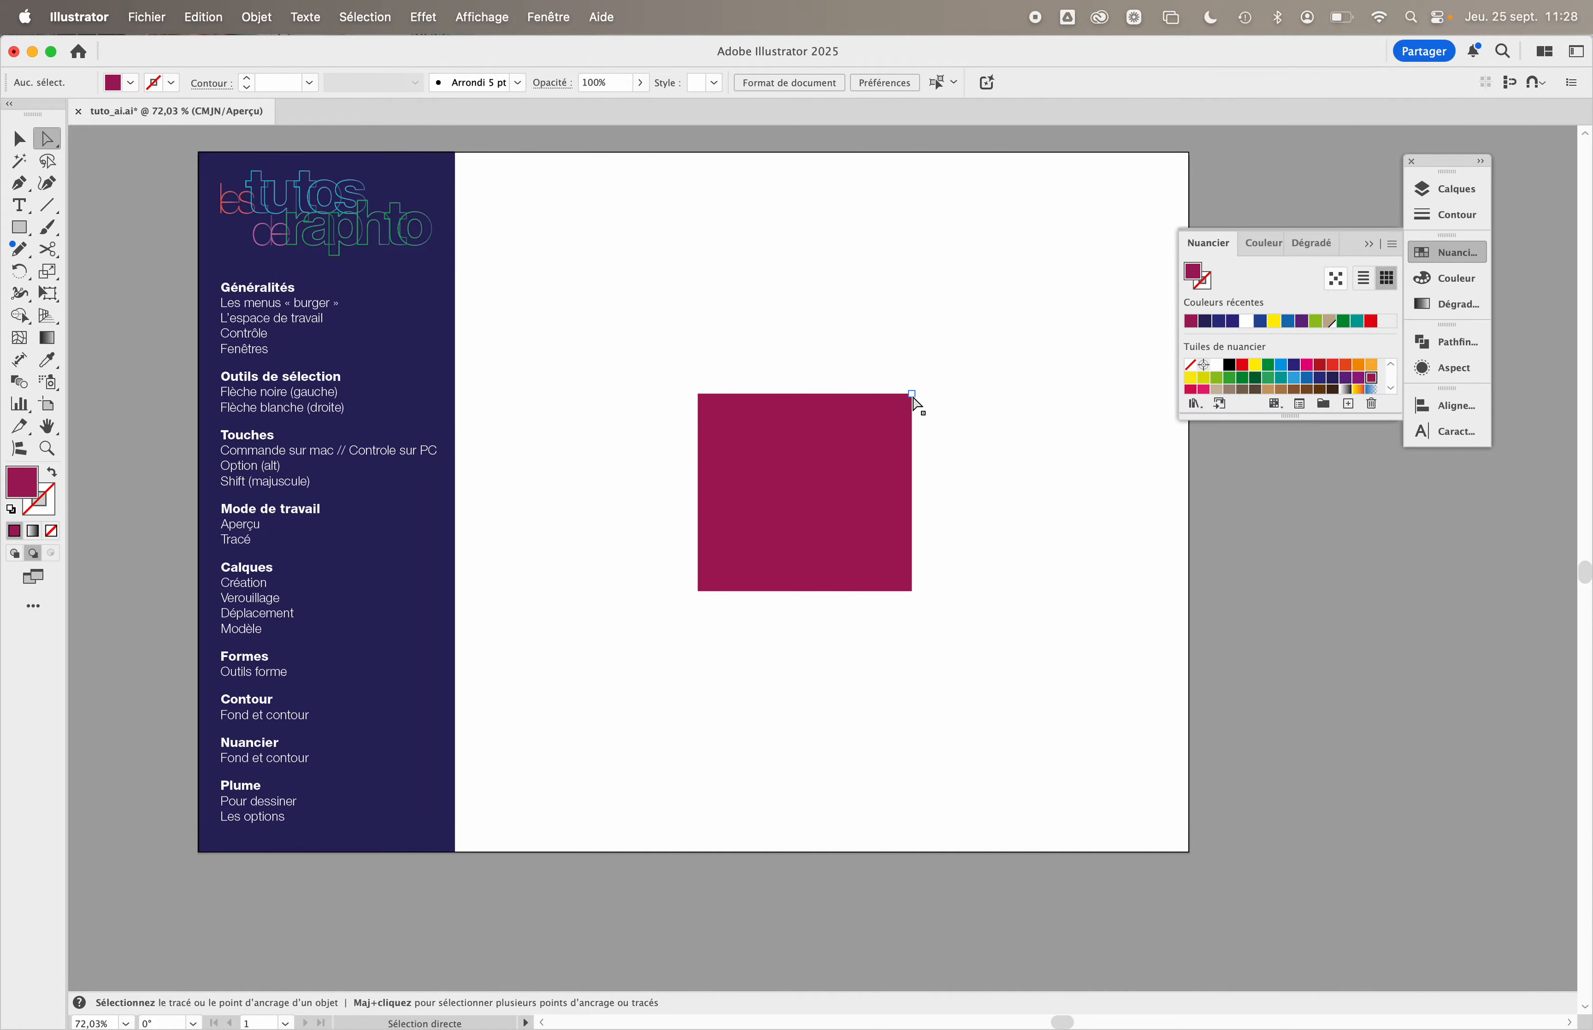
- Pull the rectangle's upper-right anchor point outward with Direct Selection, undo the change, and return to Direct Selection
drag(912, 394, 991, 266)
key(s)
key(super+z)
click(887, 278)
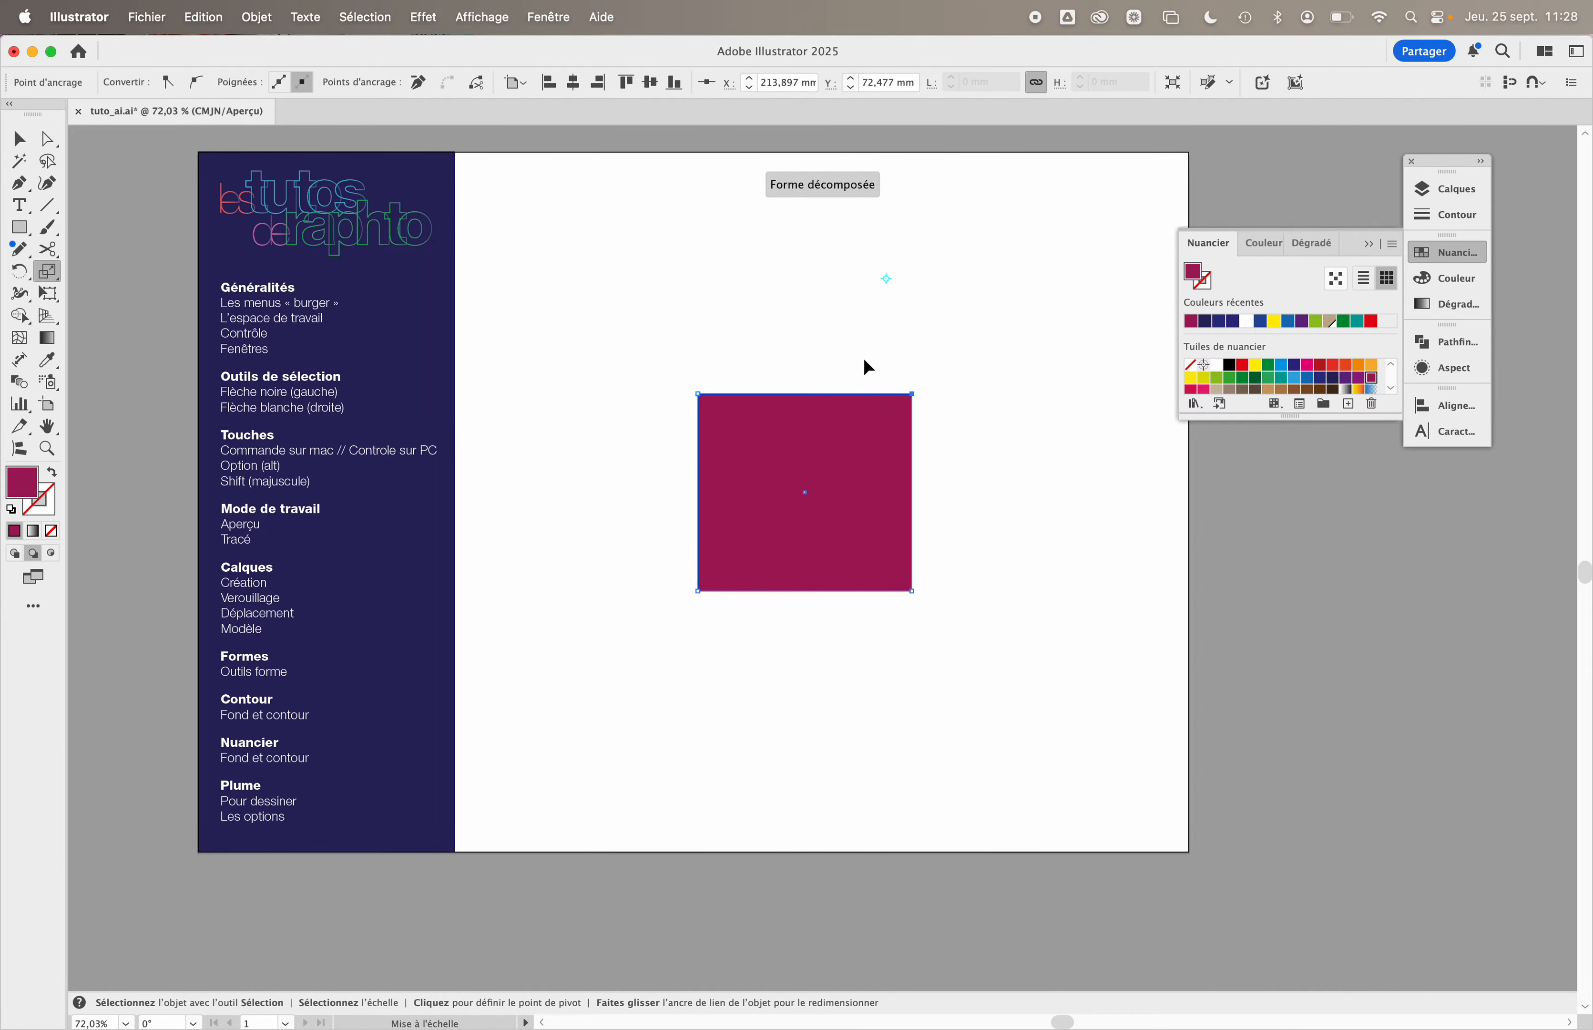
click(851, 280)
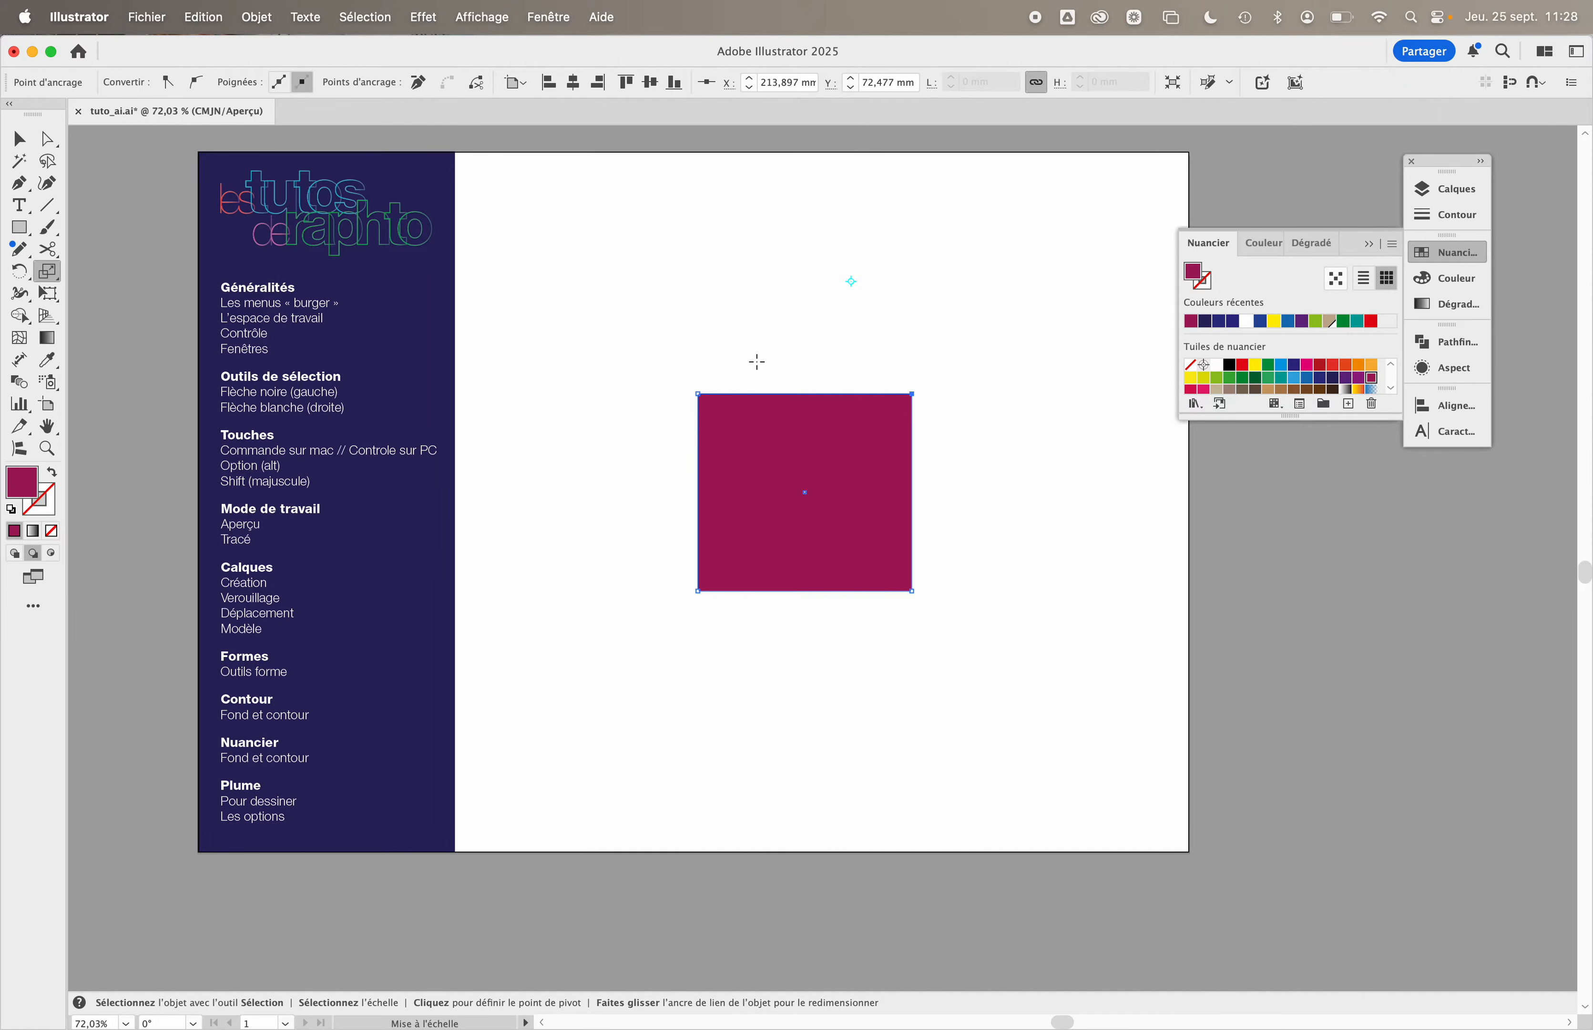
click(48, 139)
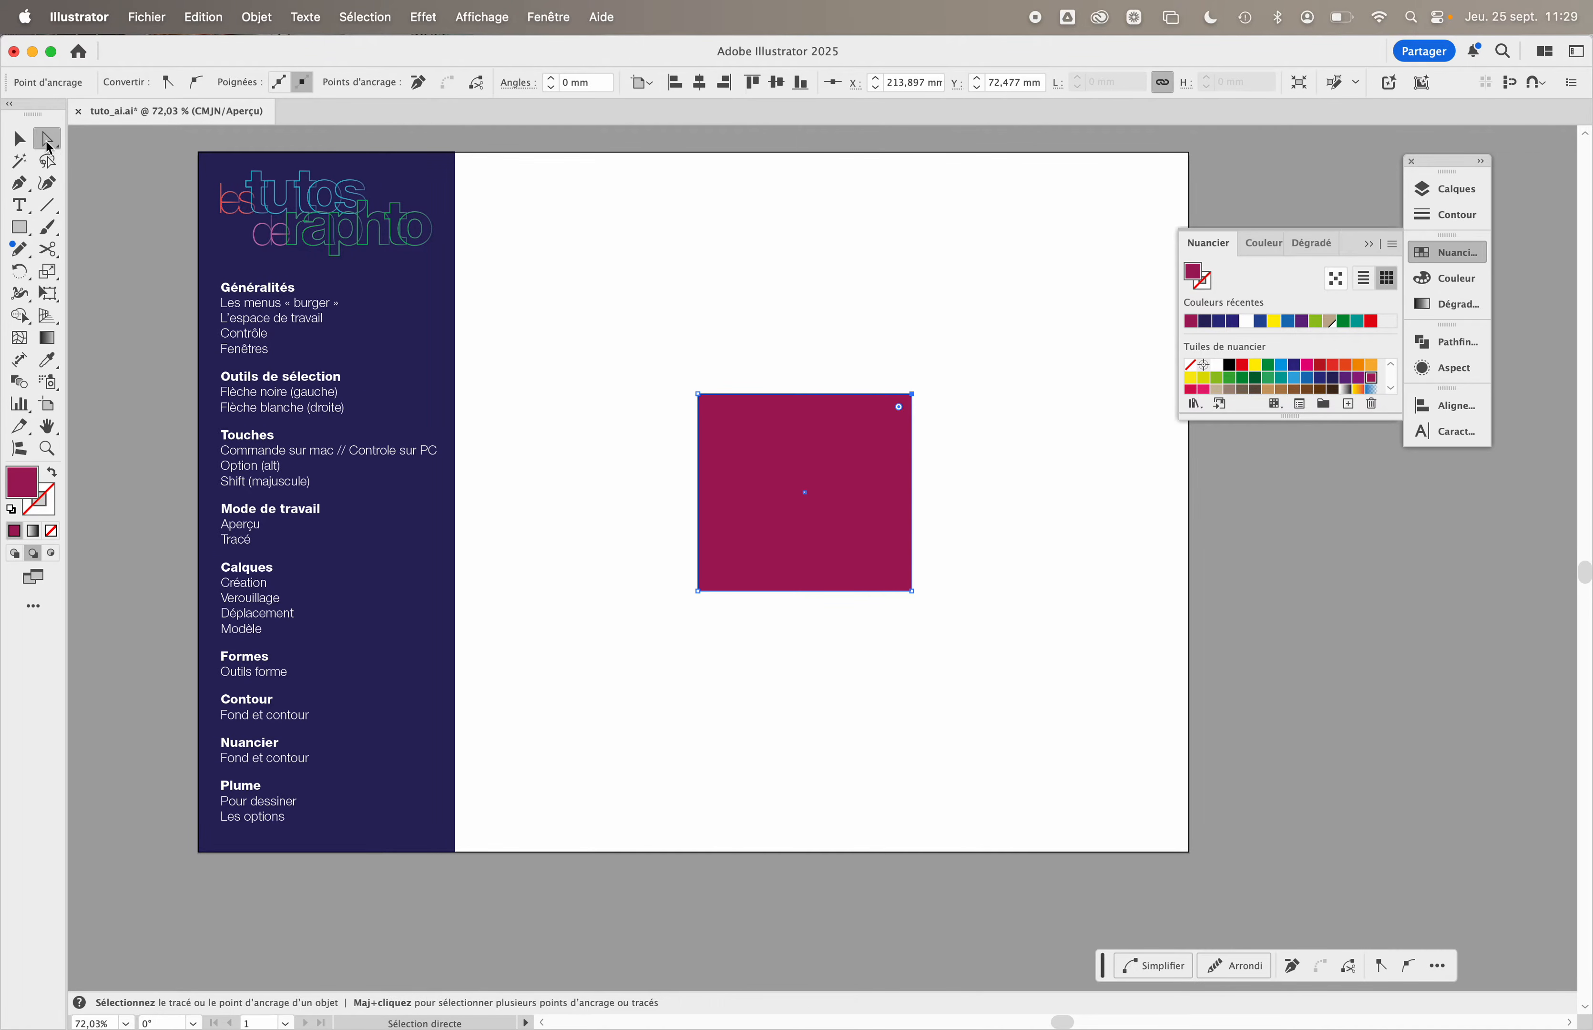
- Stretch the rectangle upward by its upper edge with Direct Selection, and undo the stretch
click(745, 380)
drag(748, 395, 743, 291)
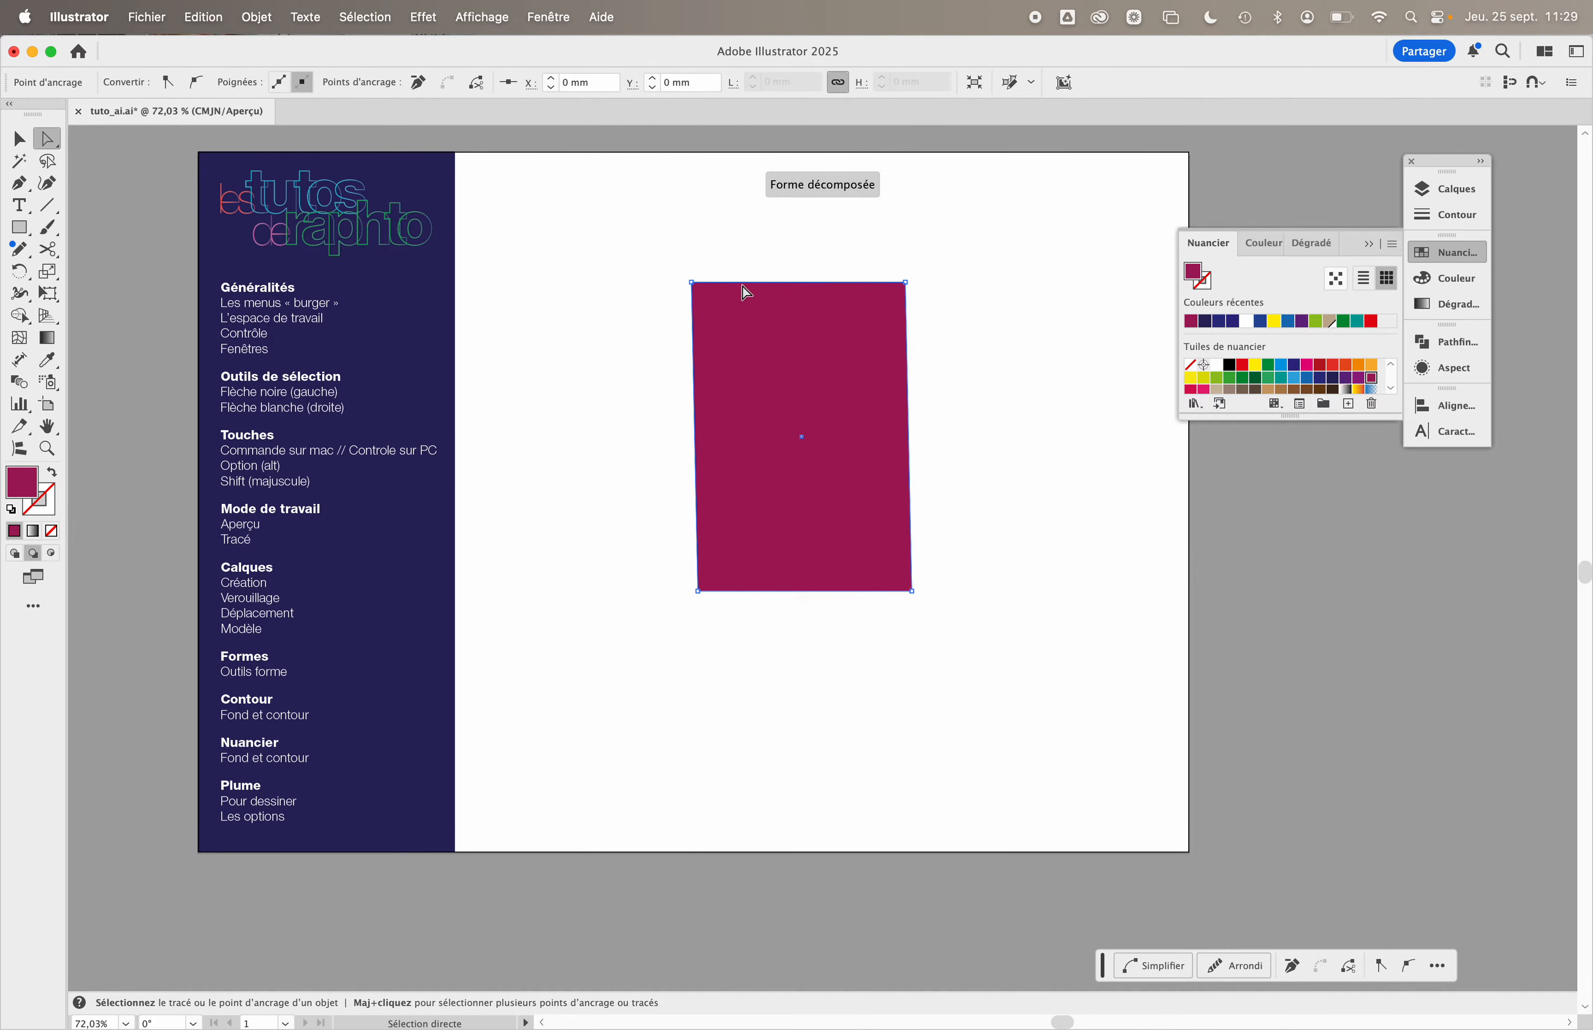
key(super+z)
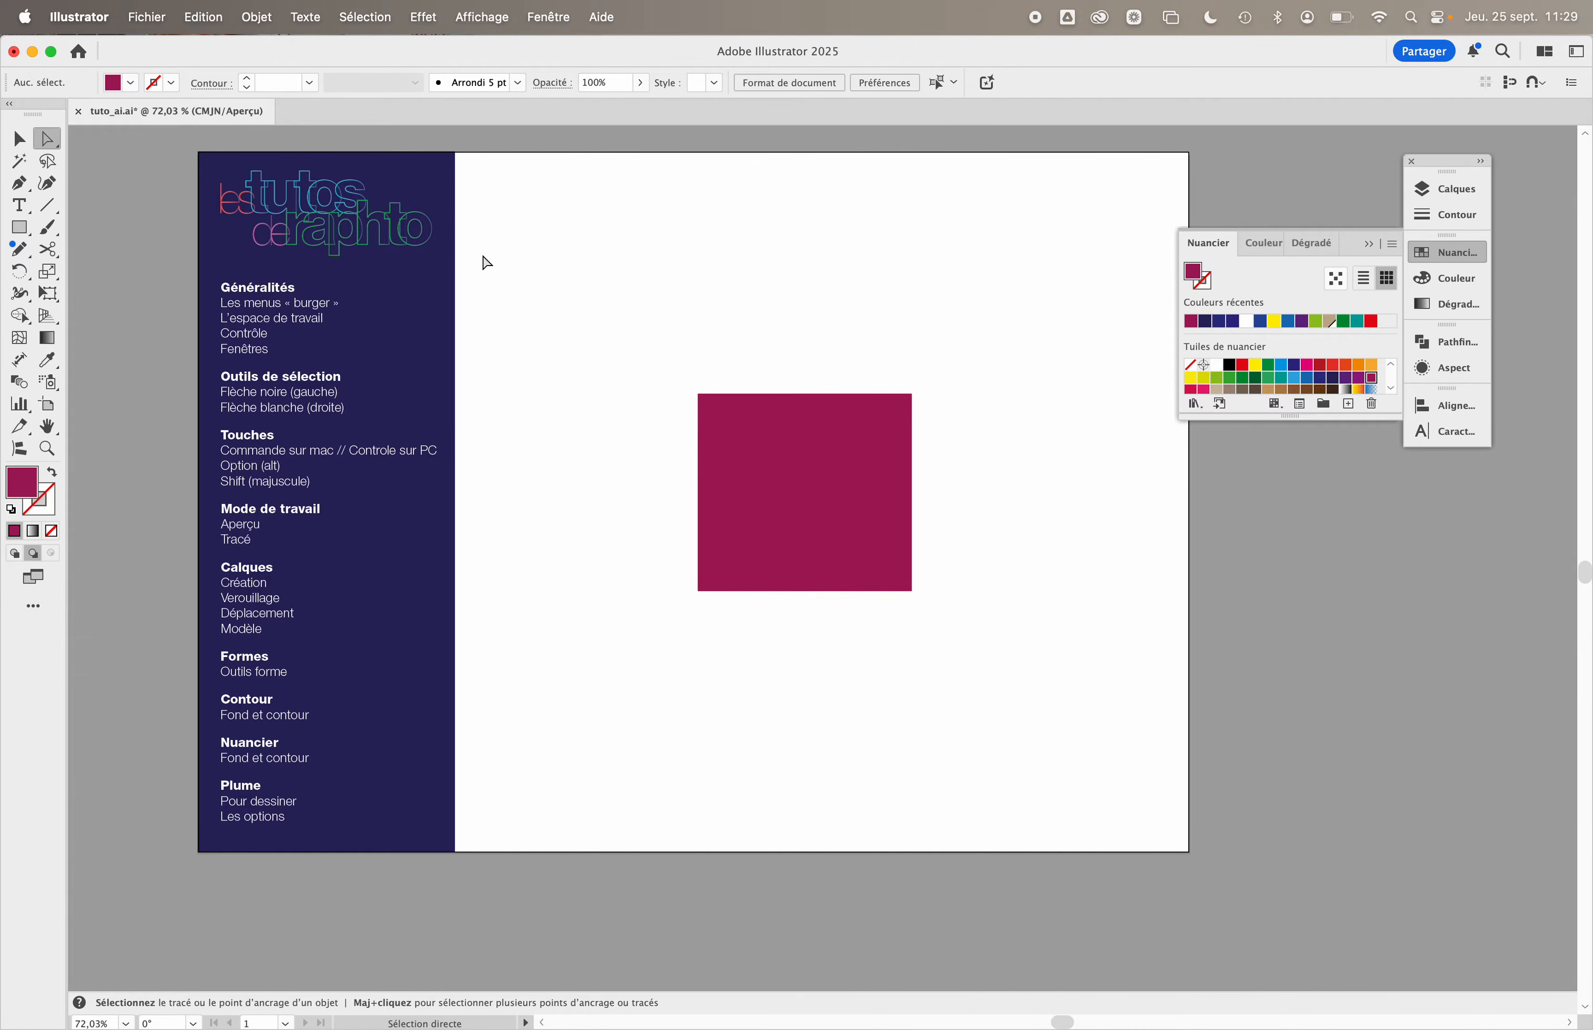
- Duplicate the rectangle to its upper left and upper right, and move the adjacent inner anchor points of all three shapes down together
drag(750, 452, 539, 273)
drag(681, 138, 780, 452)
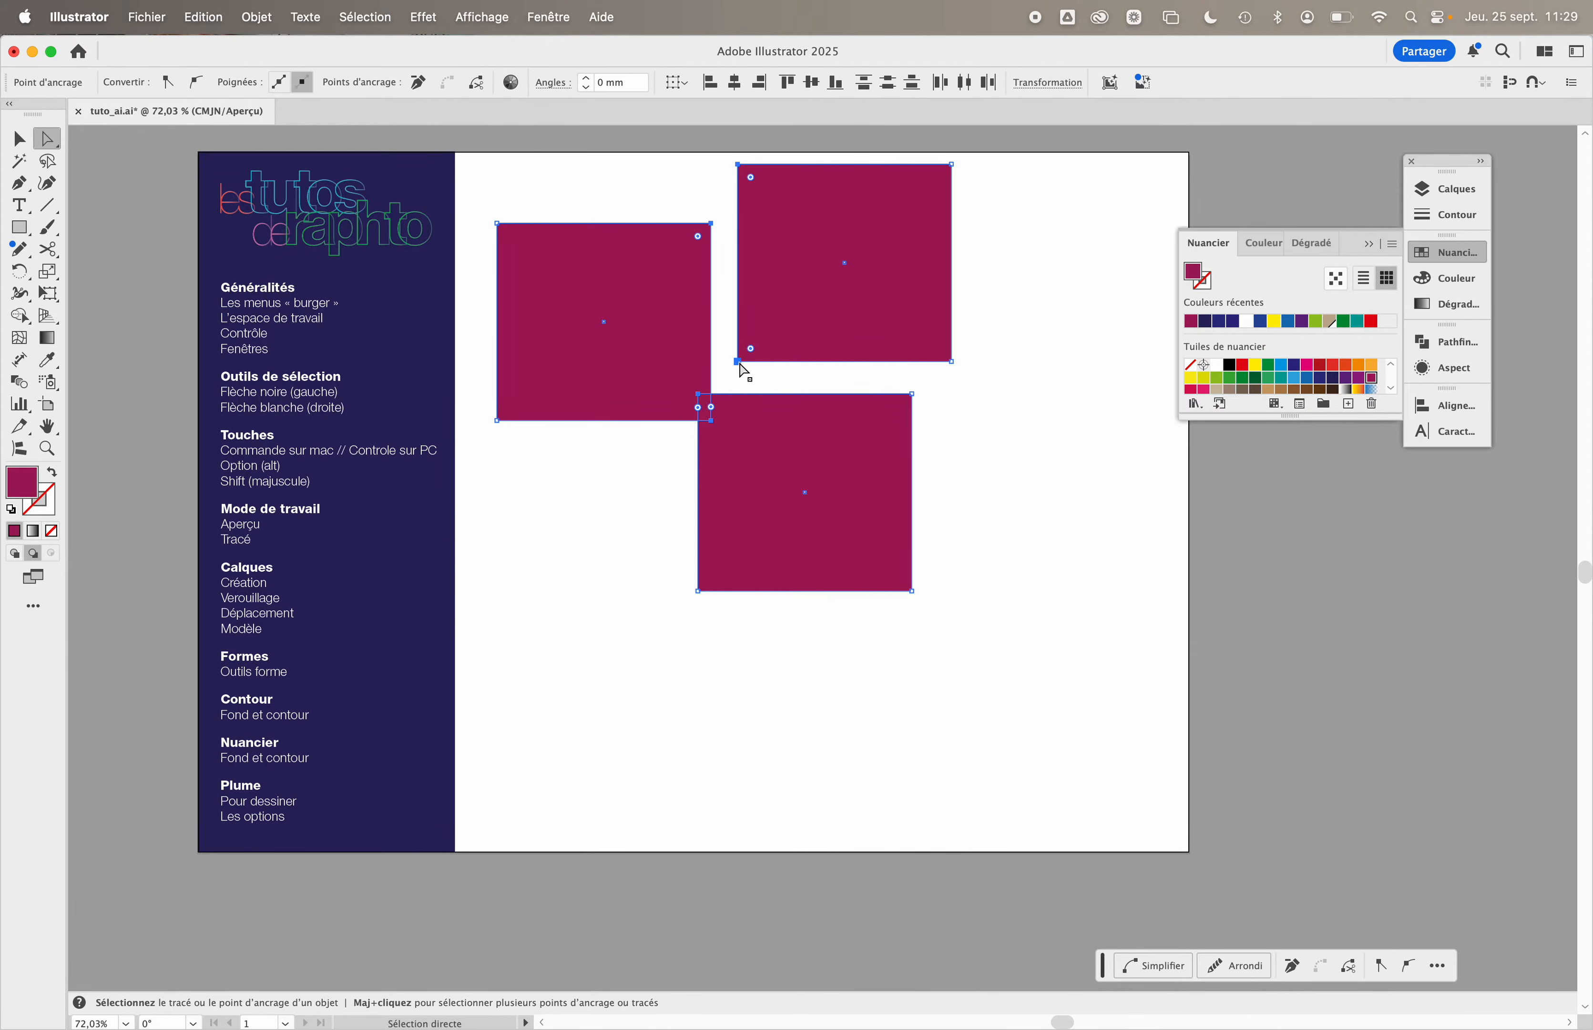
drag(740, 362, 744, 444)
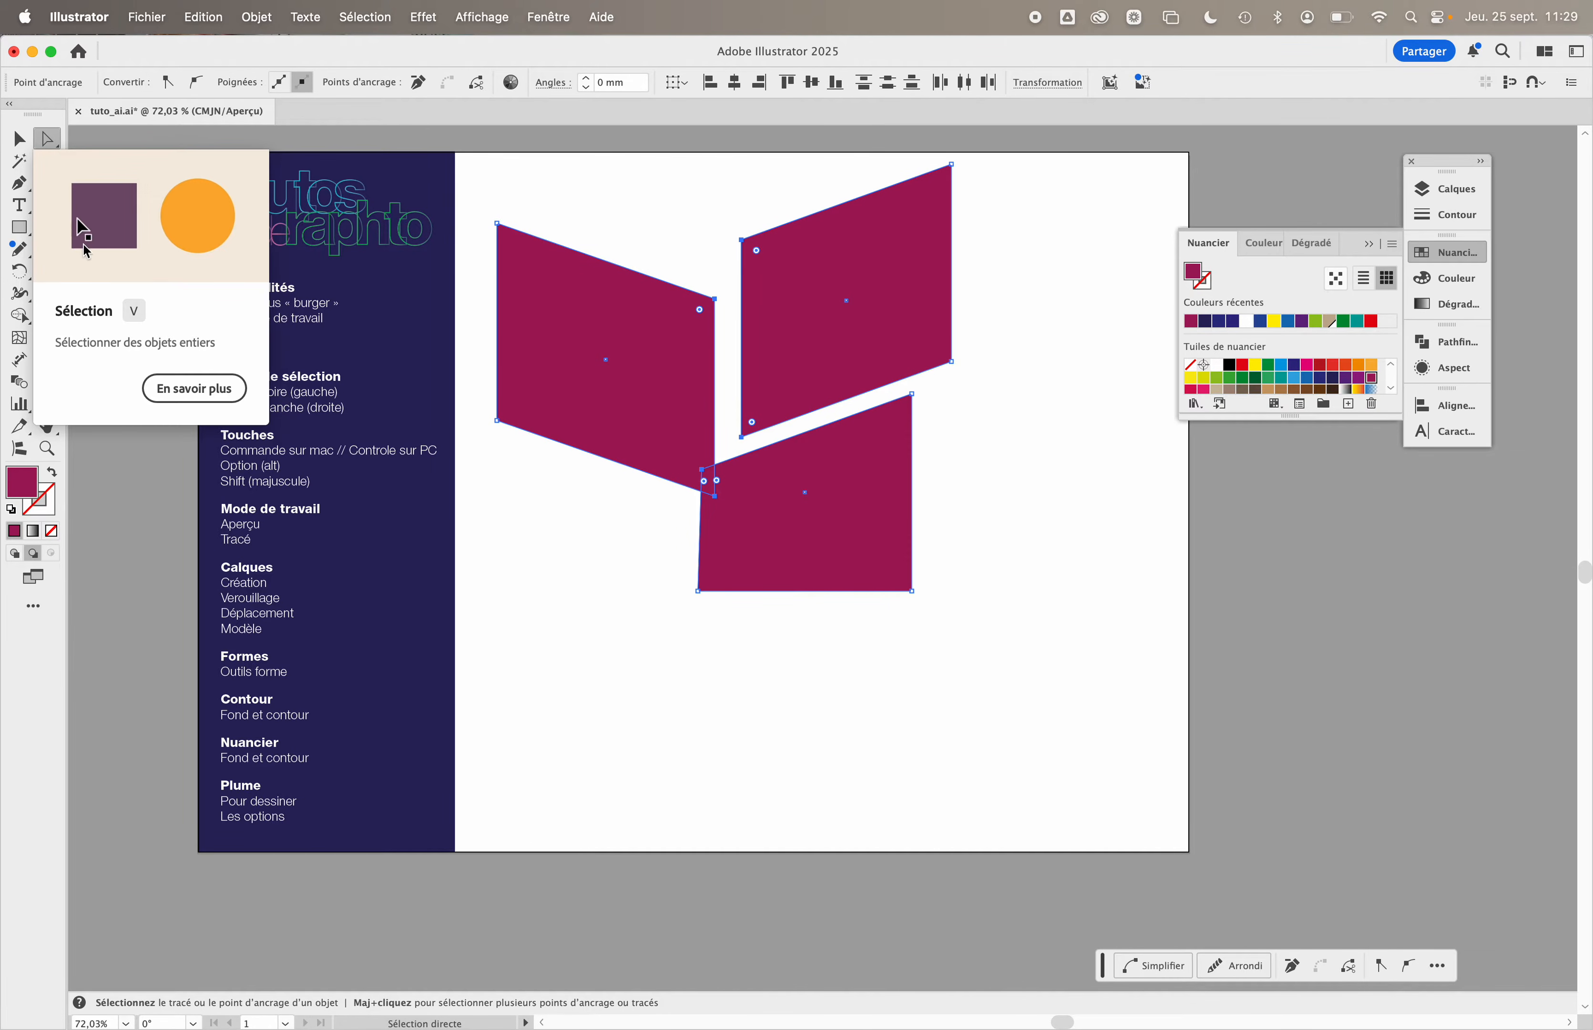
- Select anchor points across the three shapes with a Direct Selection marquee, and clear the selection
drag(568, 179, 893, 604)
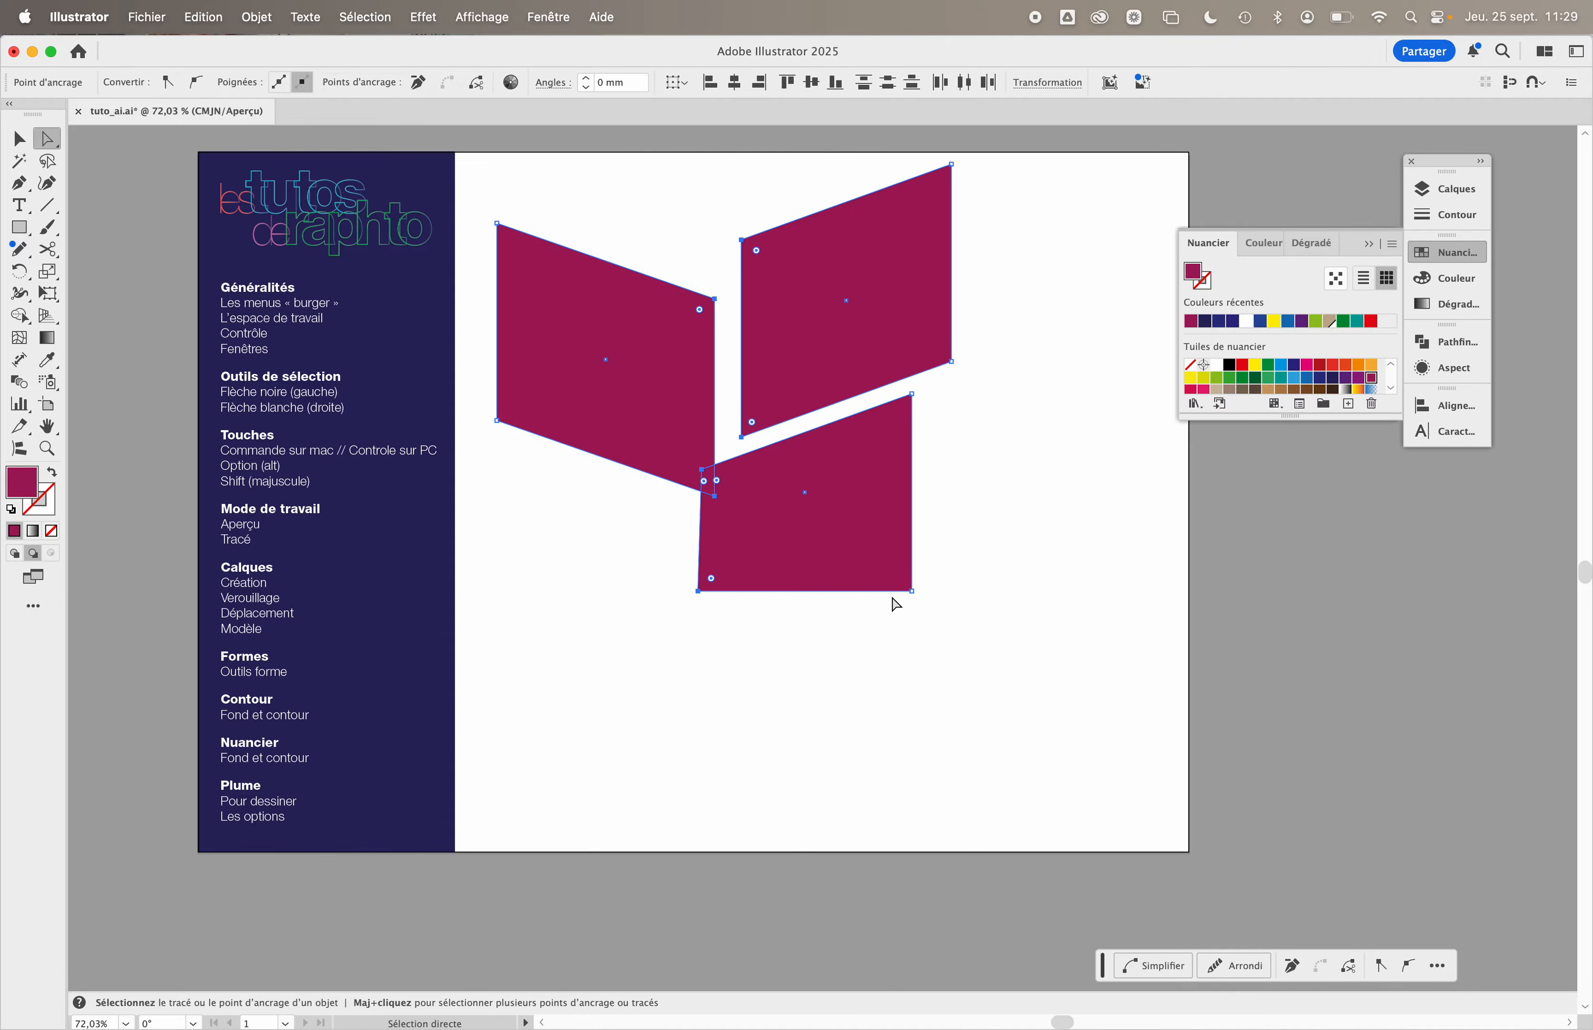
key(Delete)
key(v)
click(969, 535)
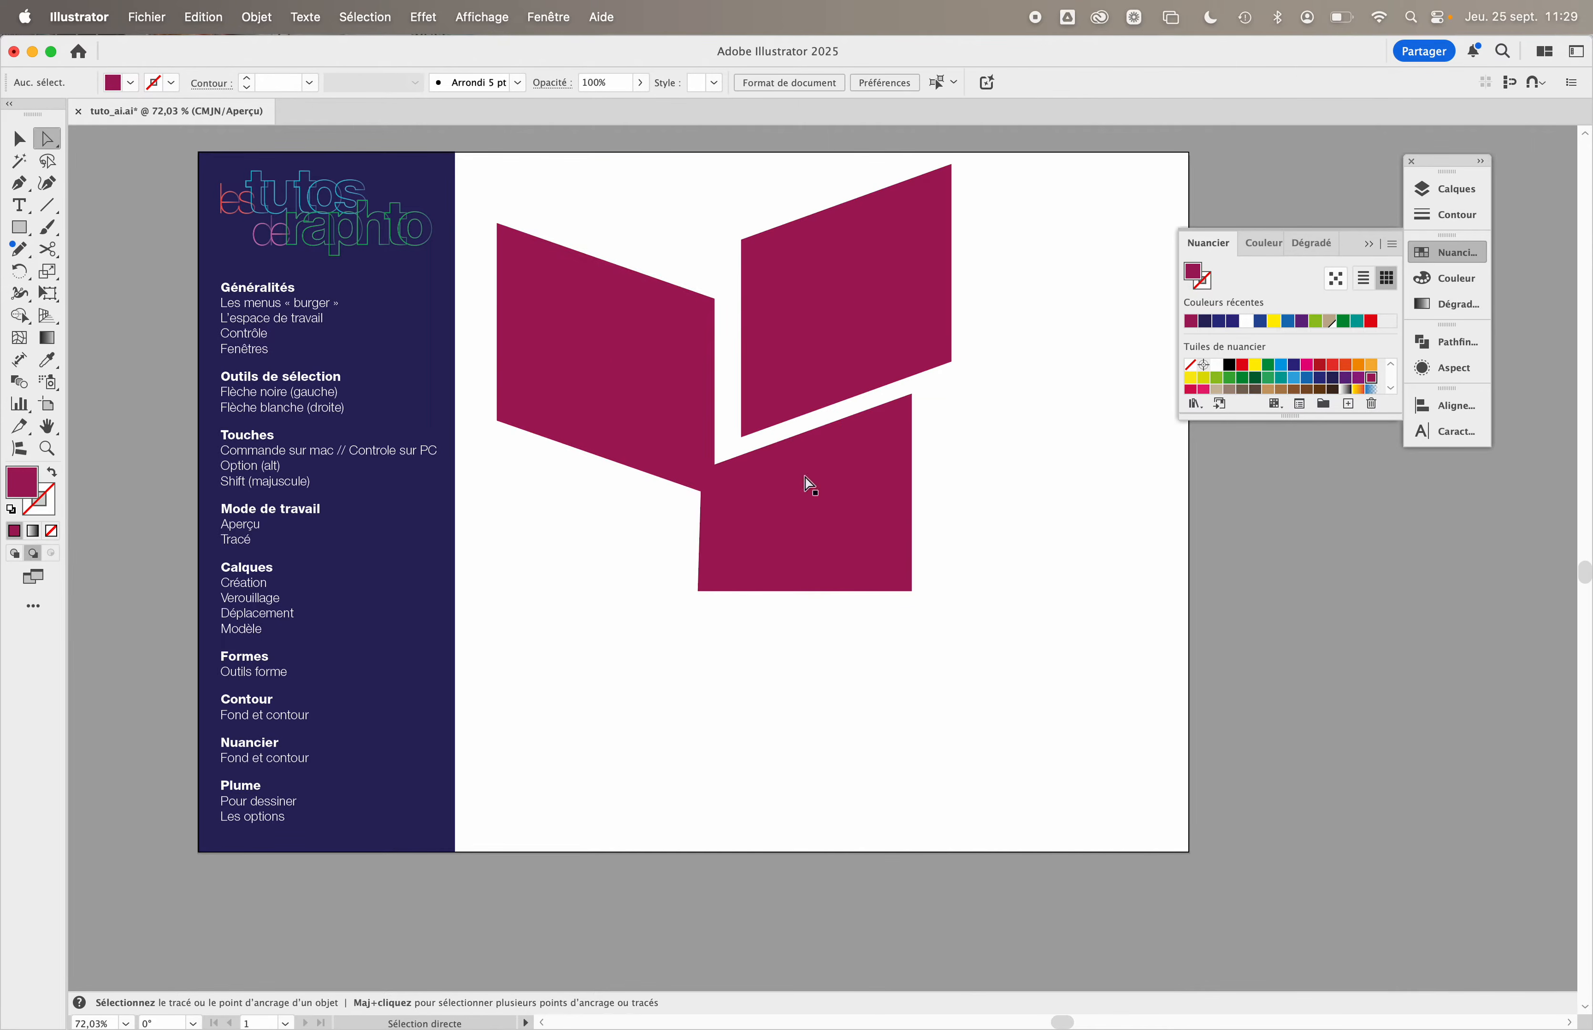
- Move the upper-right shape slightly left and the lower shape slightly right, and clear the selection
key(a)
click(18, 138)
click(840, 250)
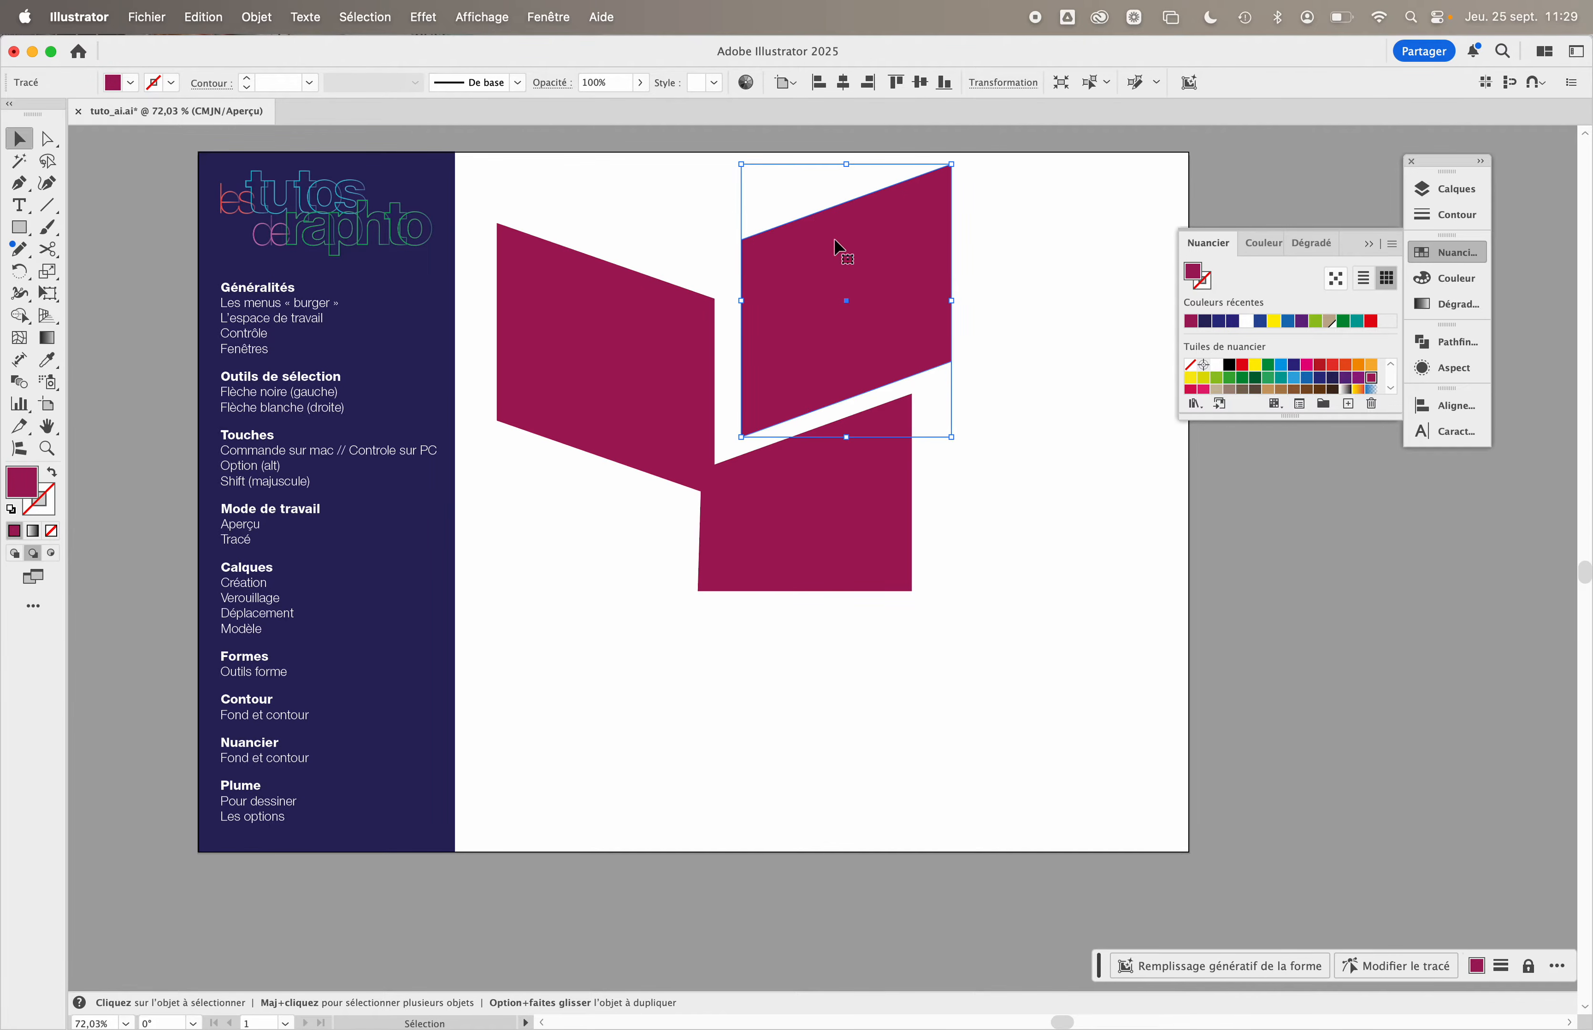
drag(840, 249, 732, 245)
click(47, 139)
key(v)
drag(835, 449, 871, 456)
click(1055, 450)
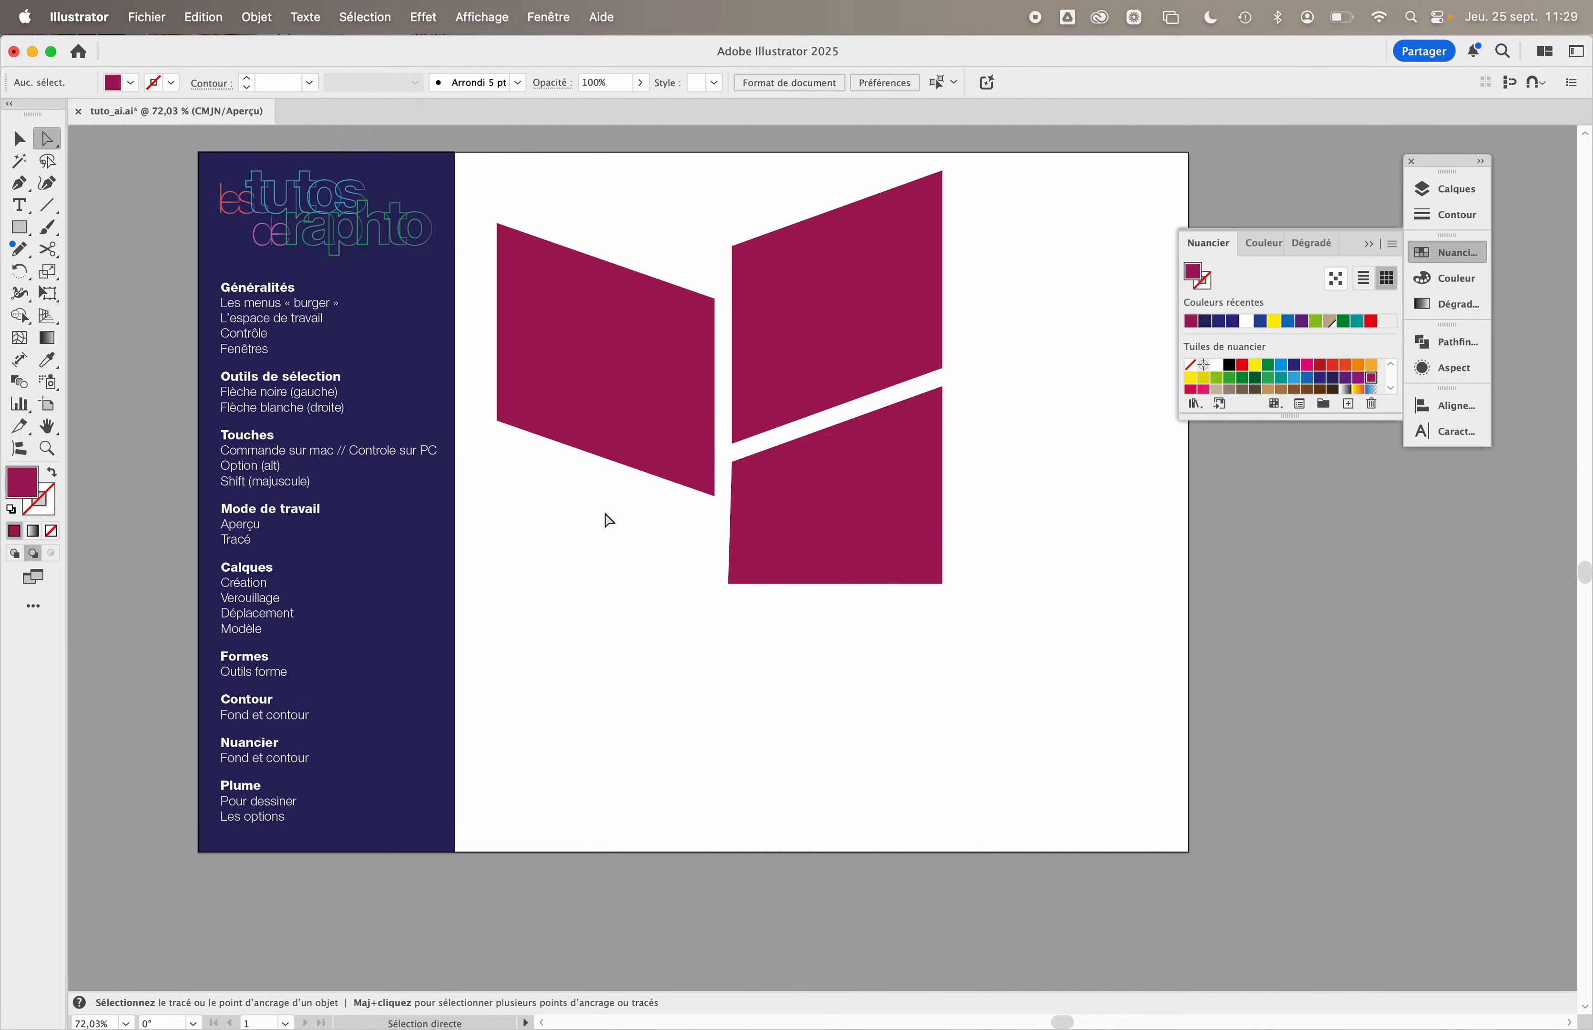
- Duplicate the left shape below itself and the centre shape to its lower right, and nudge the original centre shape
key(super)
key(super)
click(18, 139)
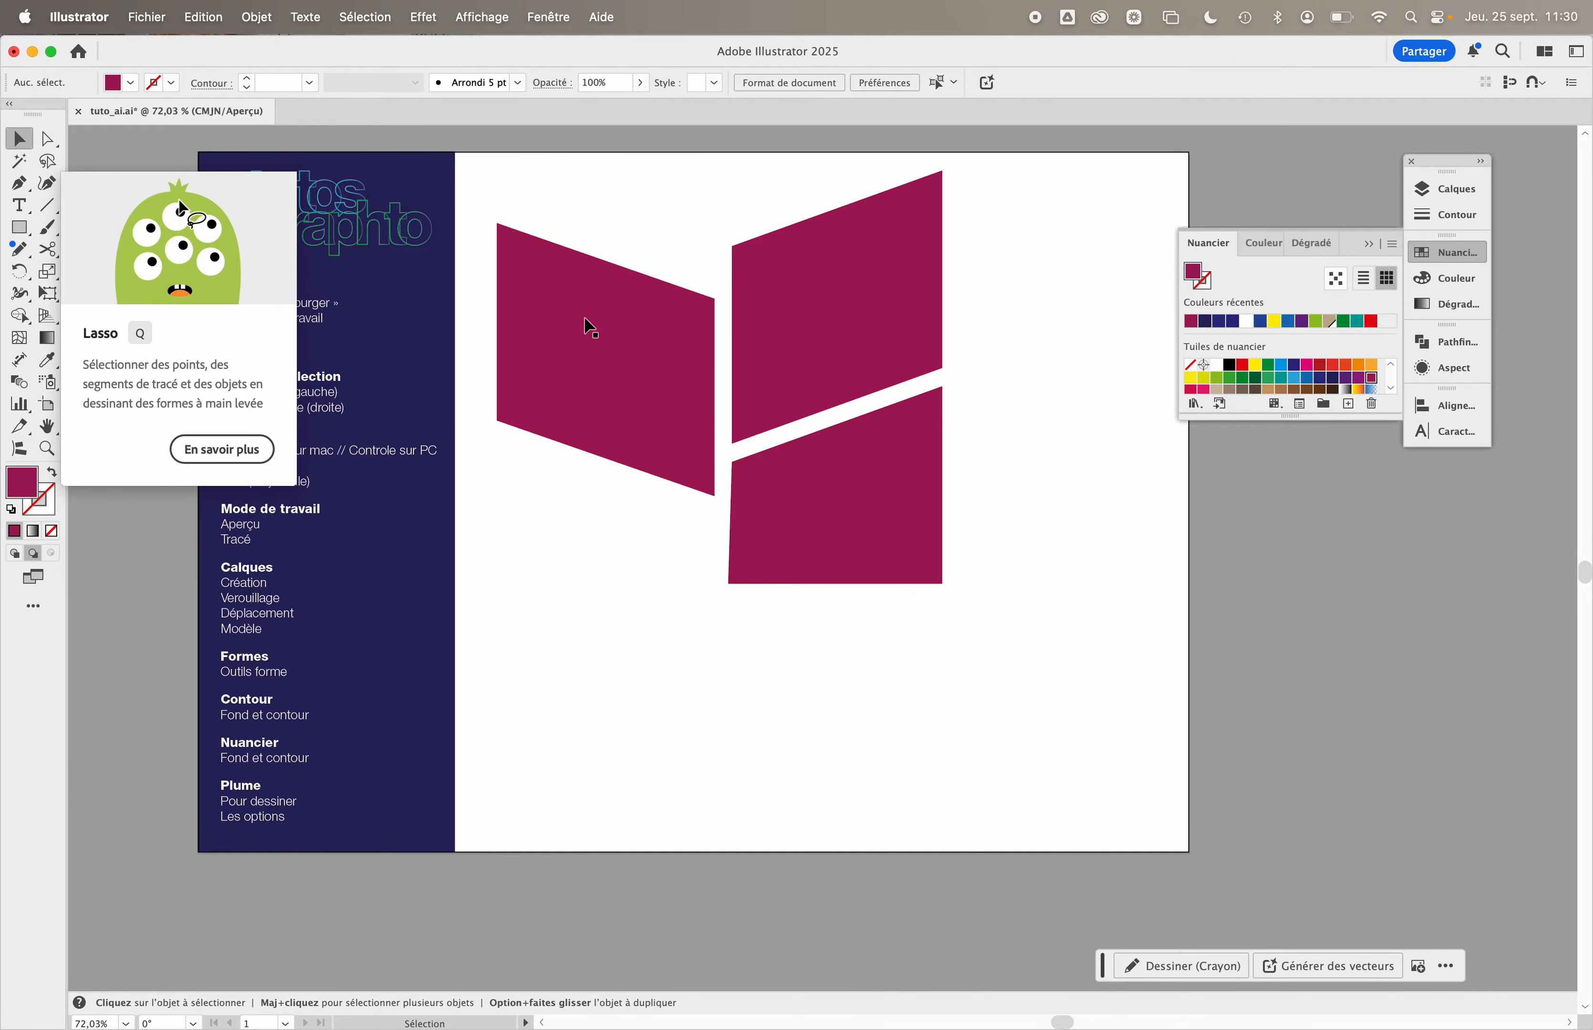
drag(587, 328, 583, 583)
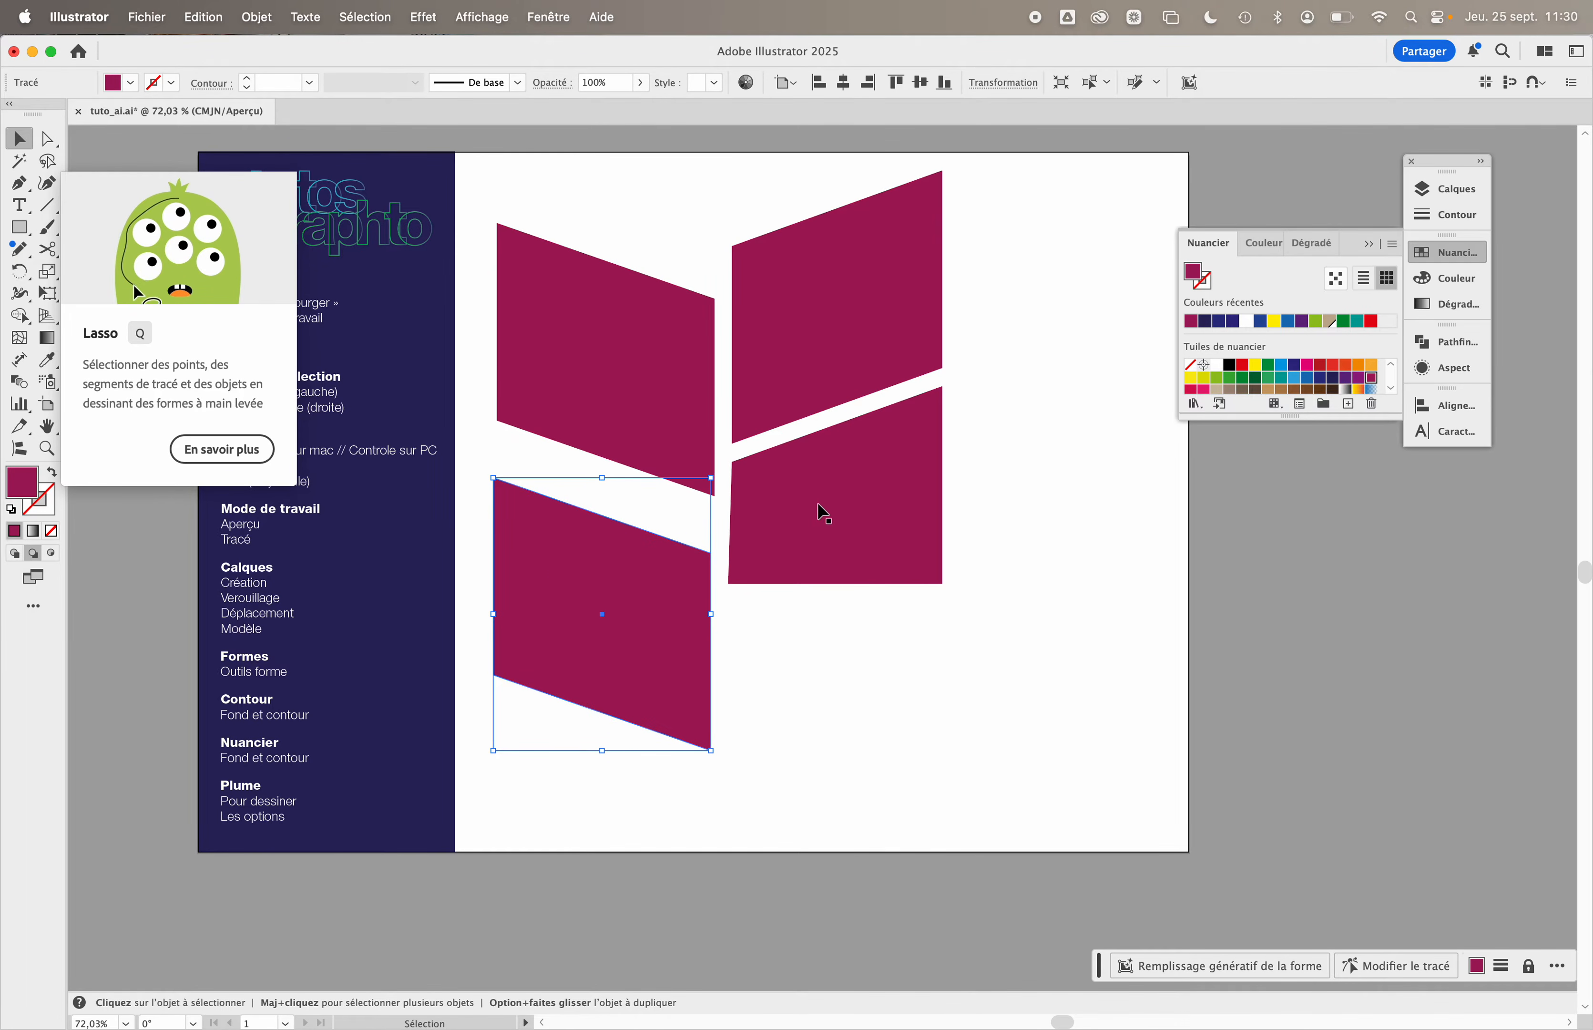
drag(820, 509, 986, 693)
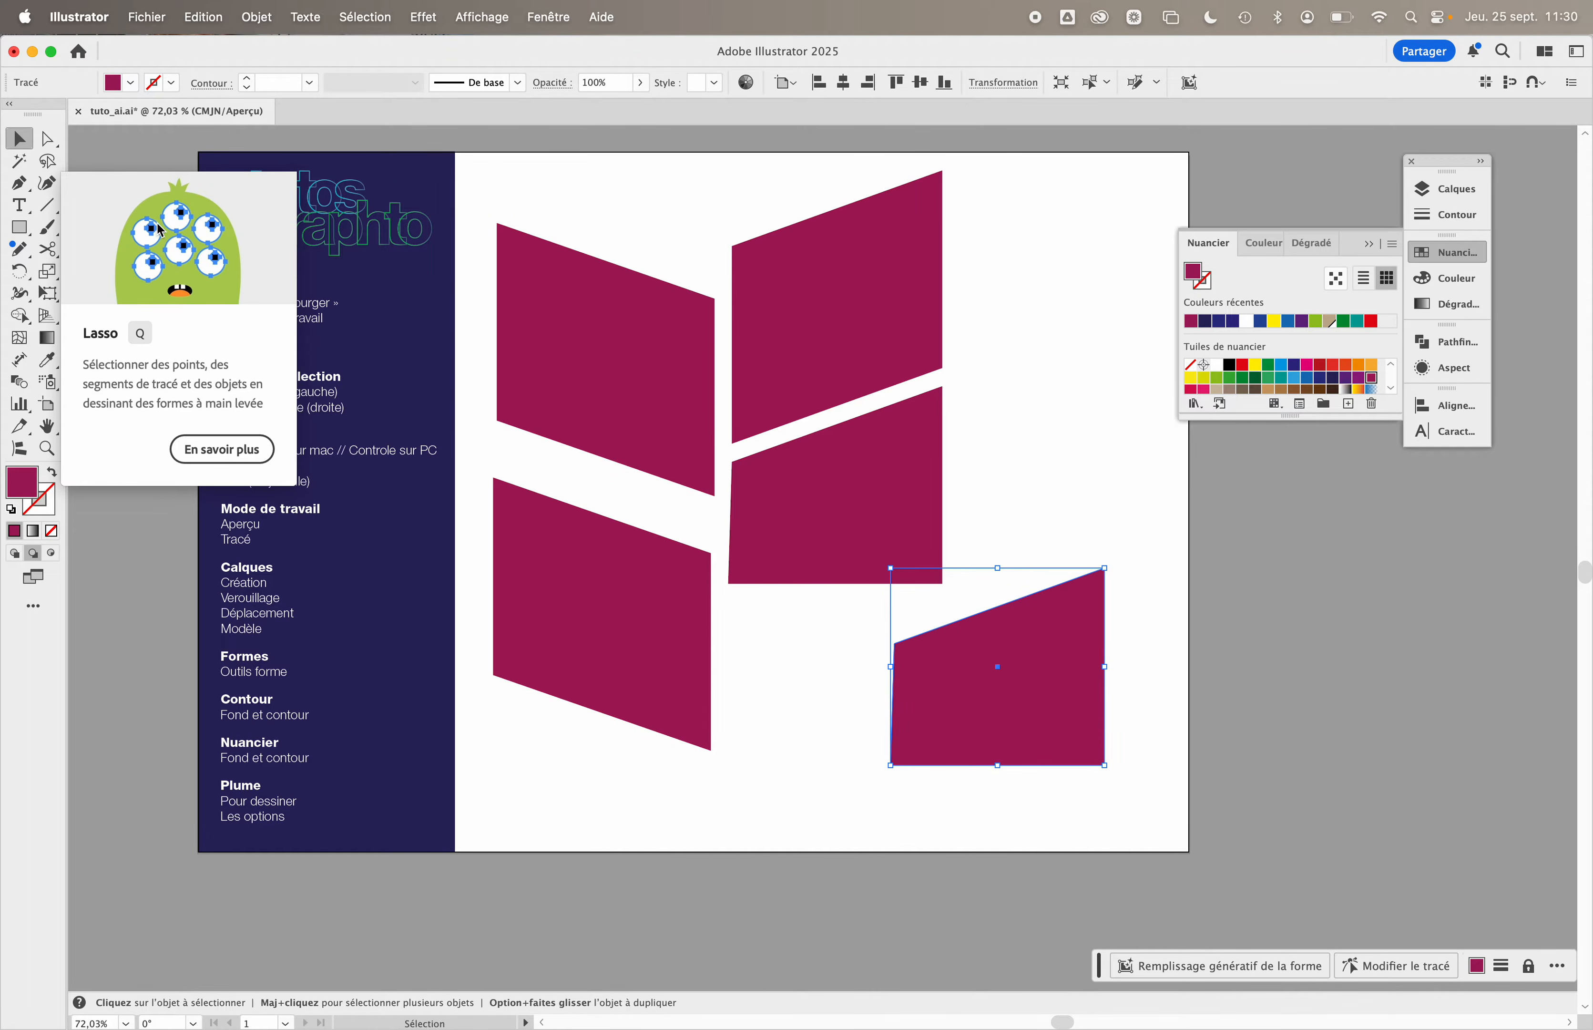
click(124, 153)
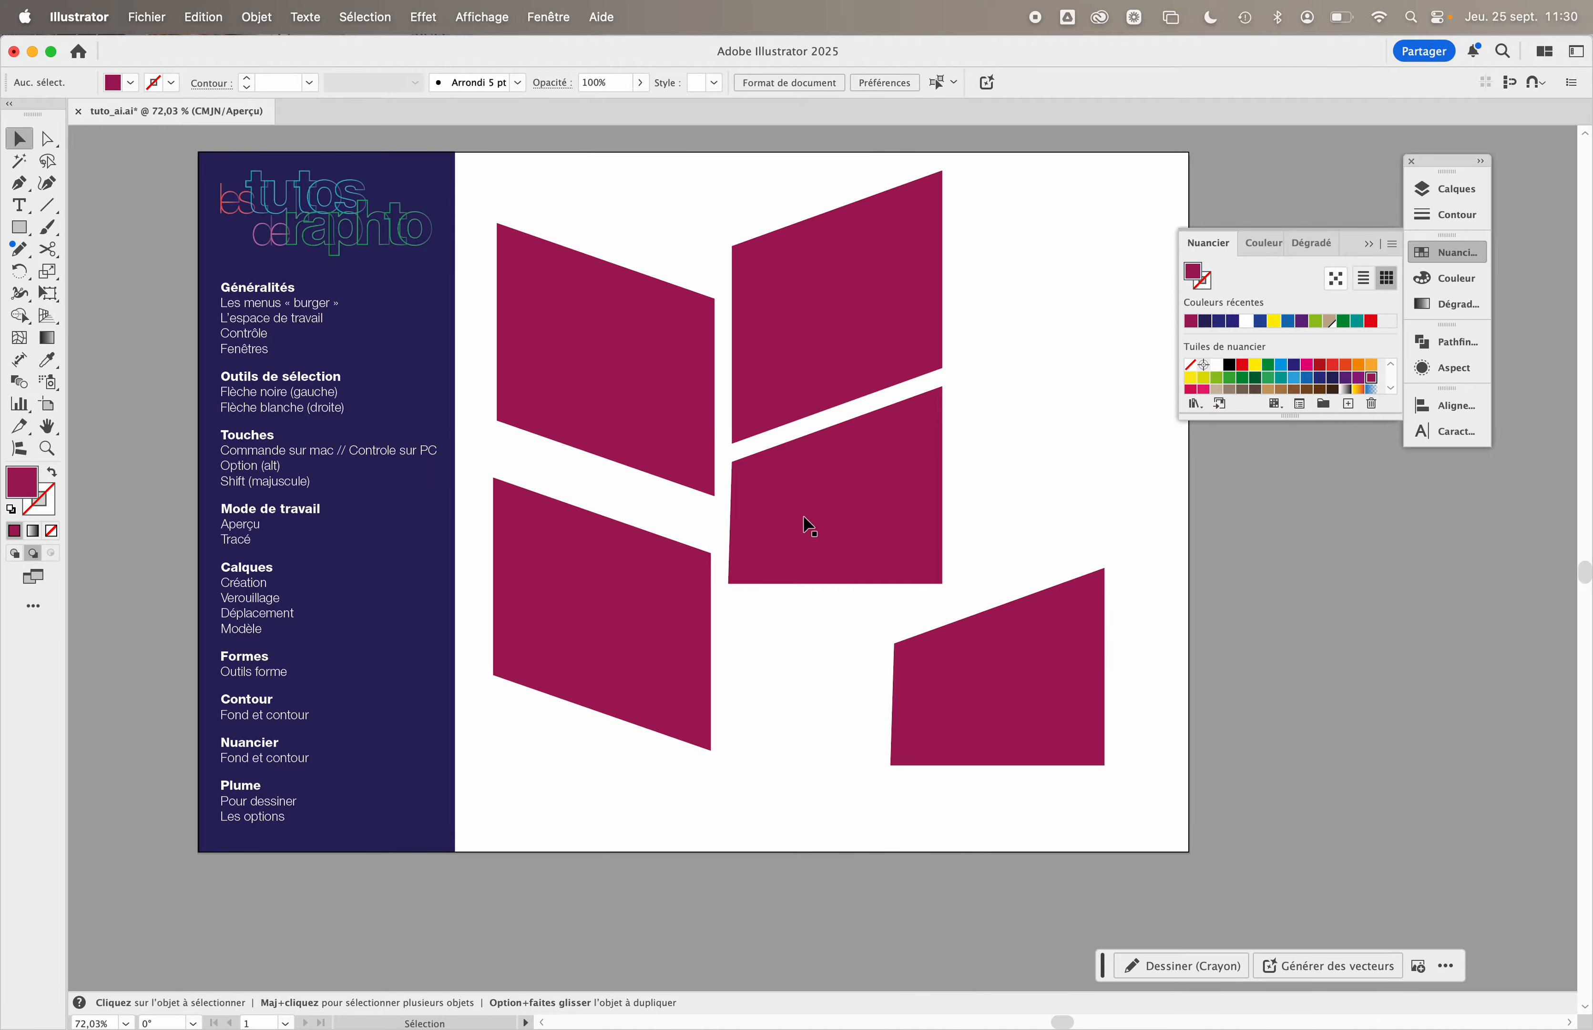
drag(794, 497, 832, 506)
- Move the upper-right shape above the artboard, copy it to the right, and repeat the copy into a row of five
scroll(832, 505, down, 5)
scroll(807, 529, right, 5)
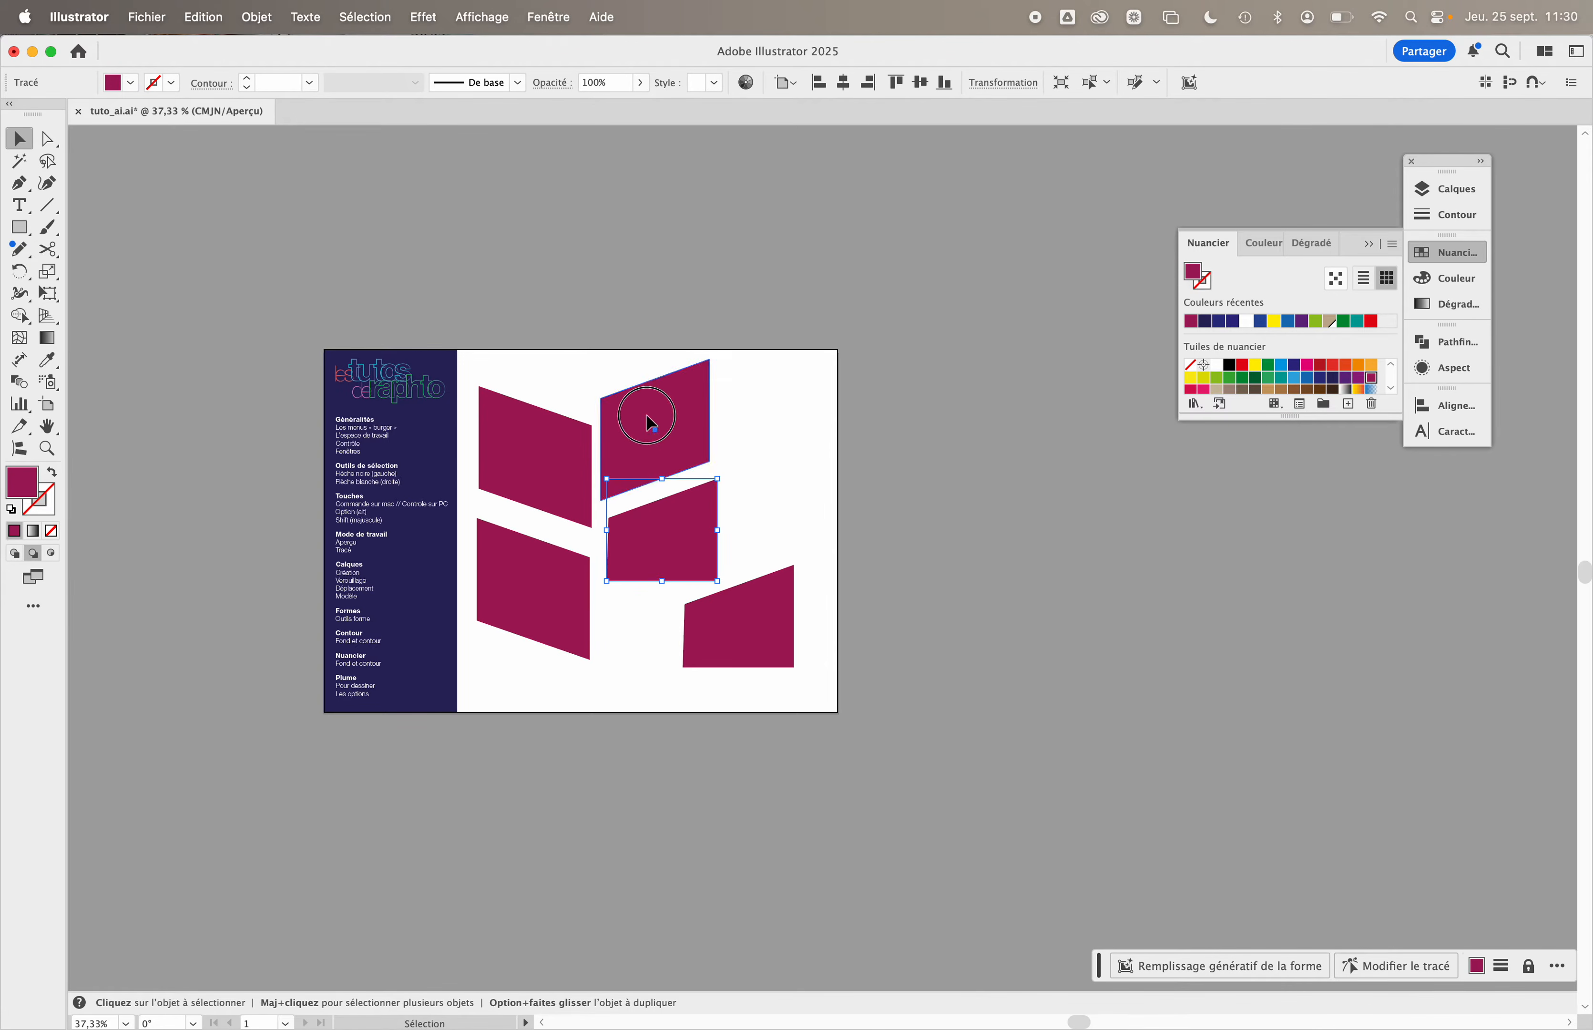
drag(646, 416, 818, 220)
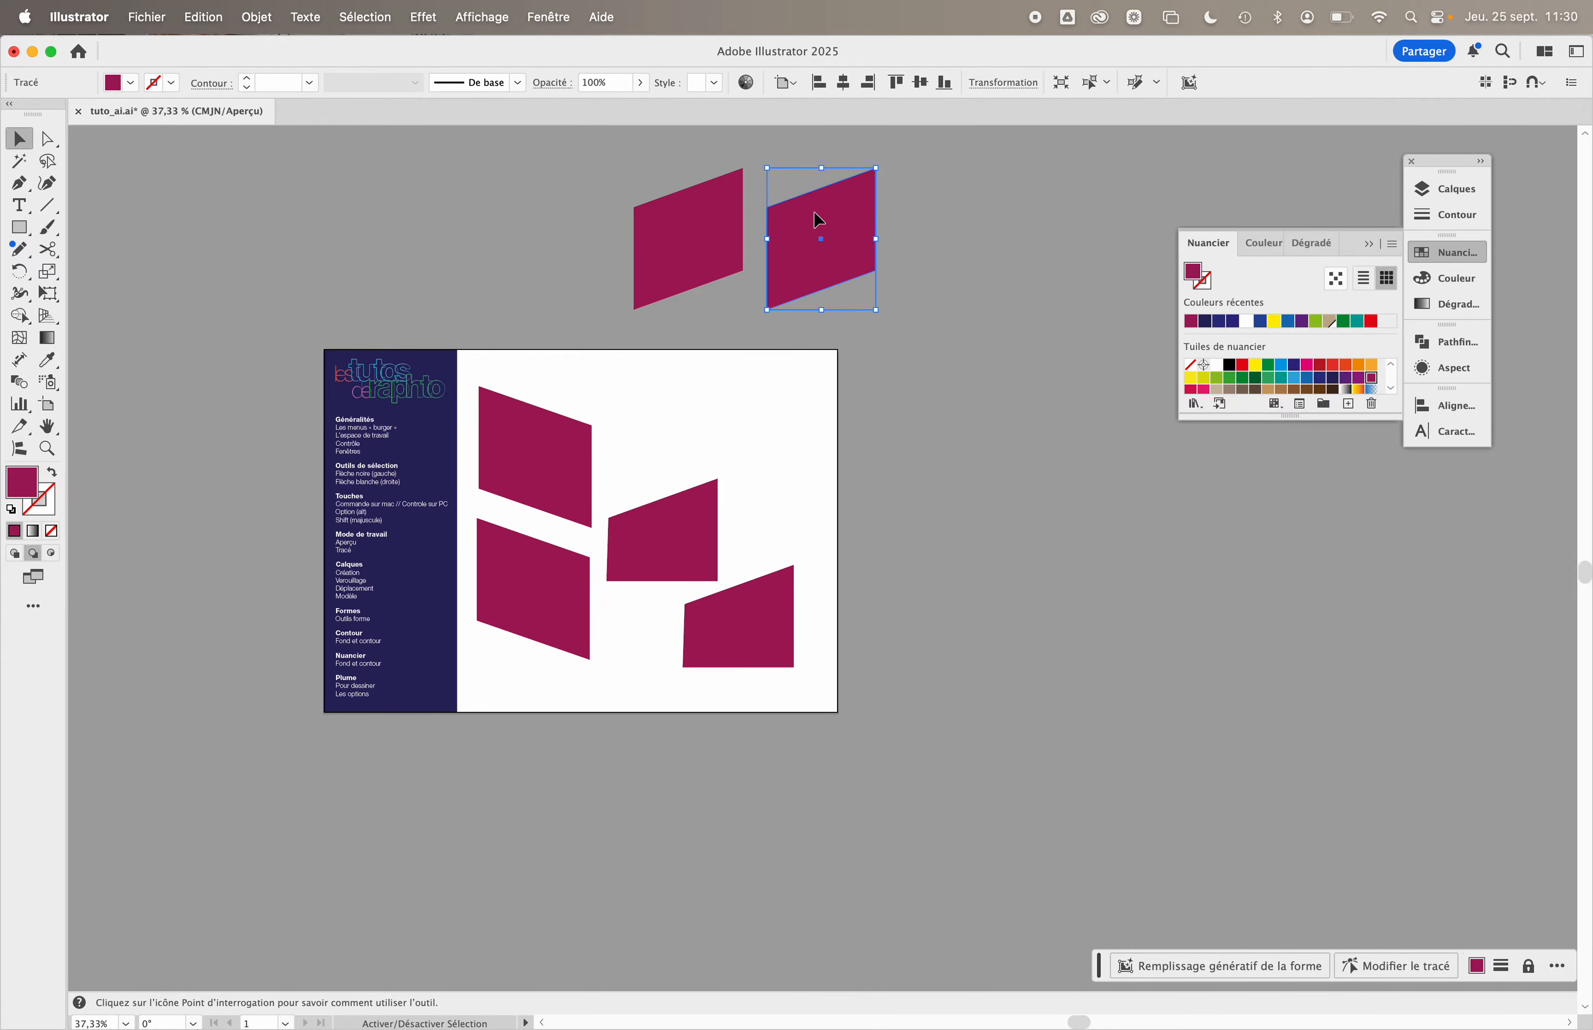
scroll(960, 260, right, 3)
key(super+d)
key(super+d)
key(super+d)
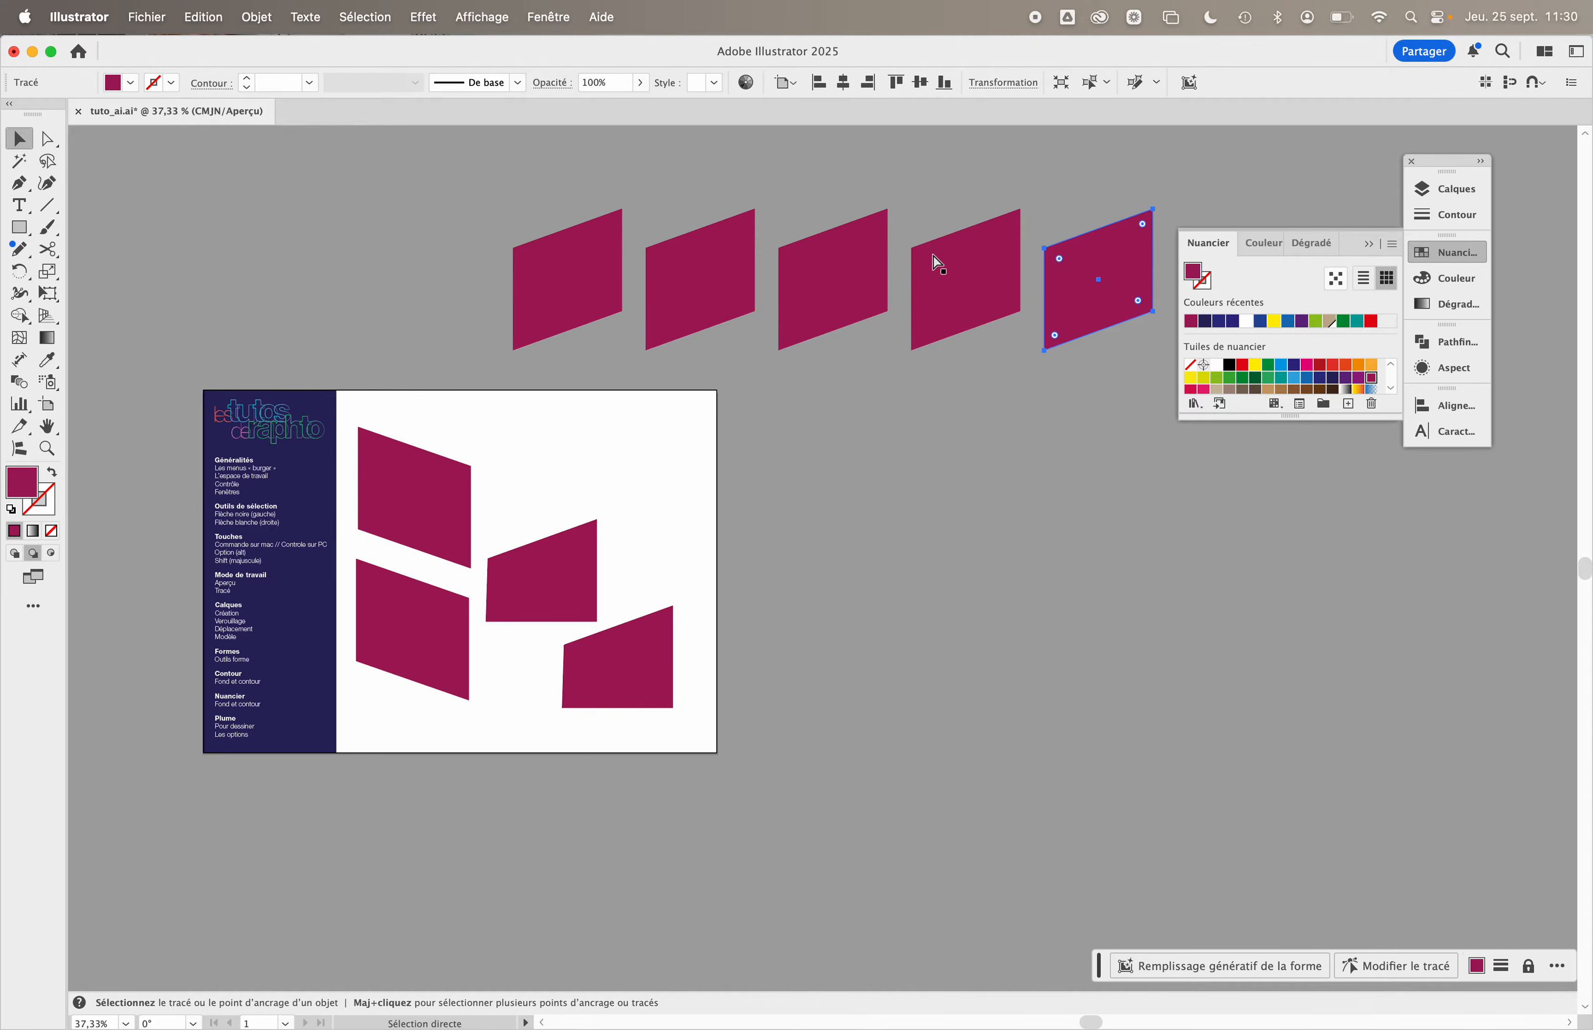
- Duplicate the row of five shapes upward and repeat the copy to build a grid of four rows
scroll(956, 267, down, 3)
drag(697, 203, 1020, 342)
scroll(1072, 378, up, 3)
key(super+d)
key(super+d)
key(super+d)
key(super+d)
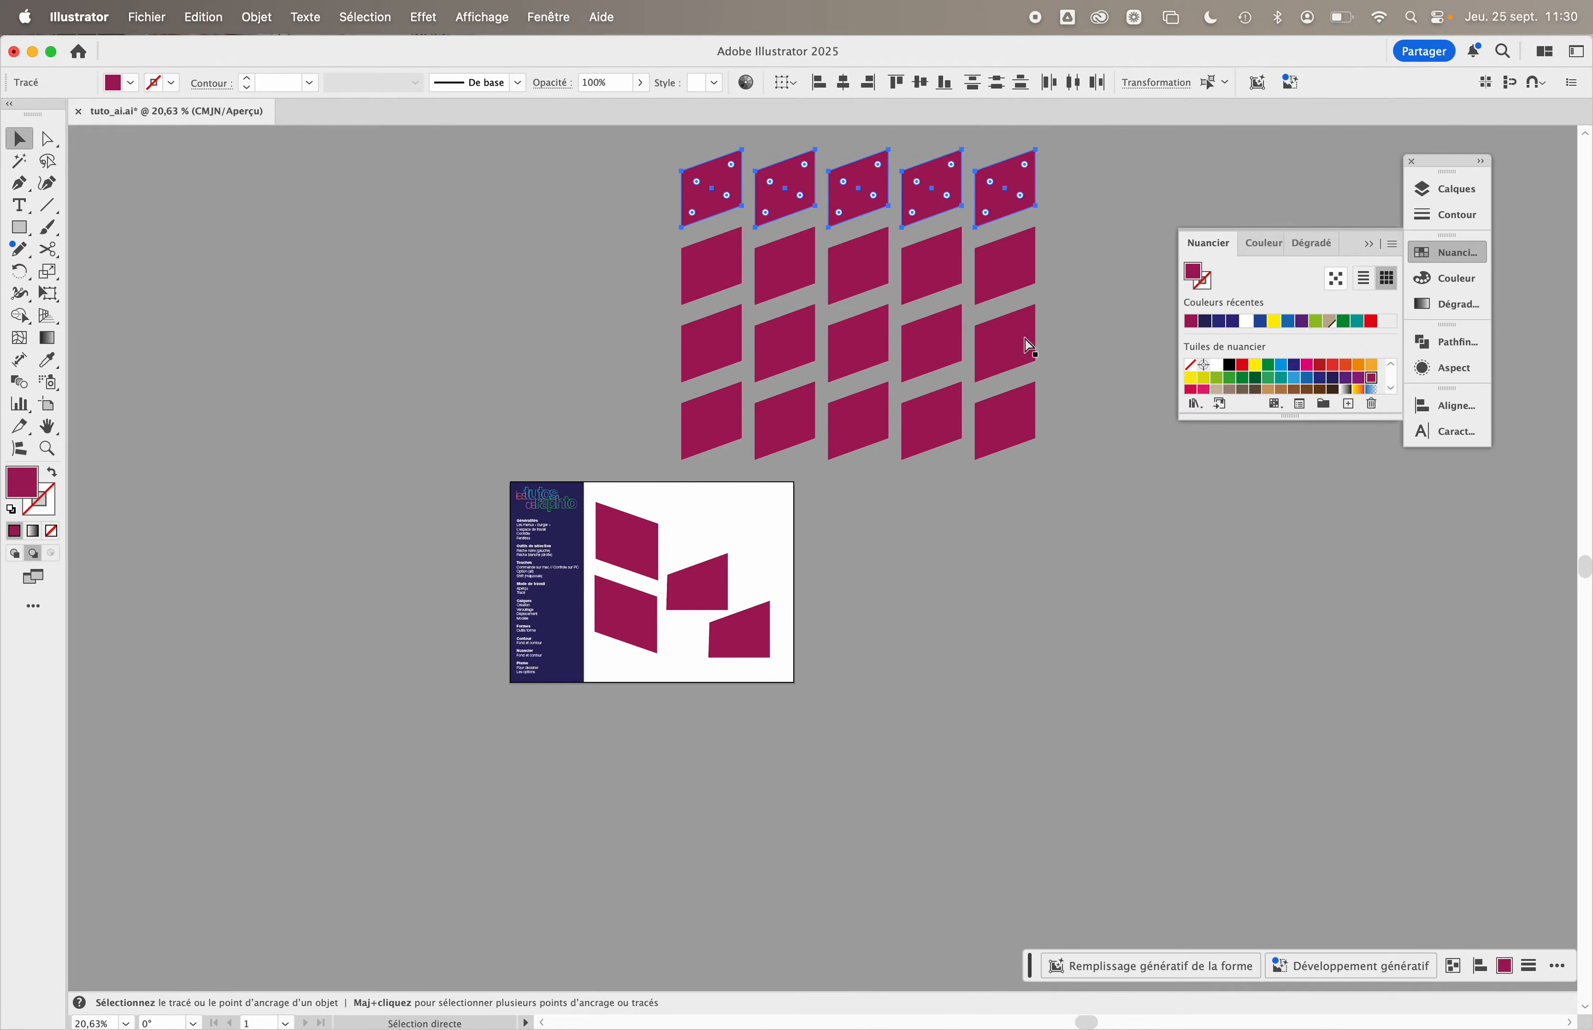
- Select the whole grid of shapes above the artboard and delete it
click(1095, 409)
scroll(1098, 404, down, 3)
drag(833, 287, 1153, 530)
key(Delete)
scroll(862, 602, up, 5)
scroll(863, 603, up, 4)
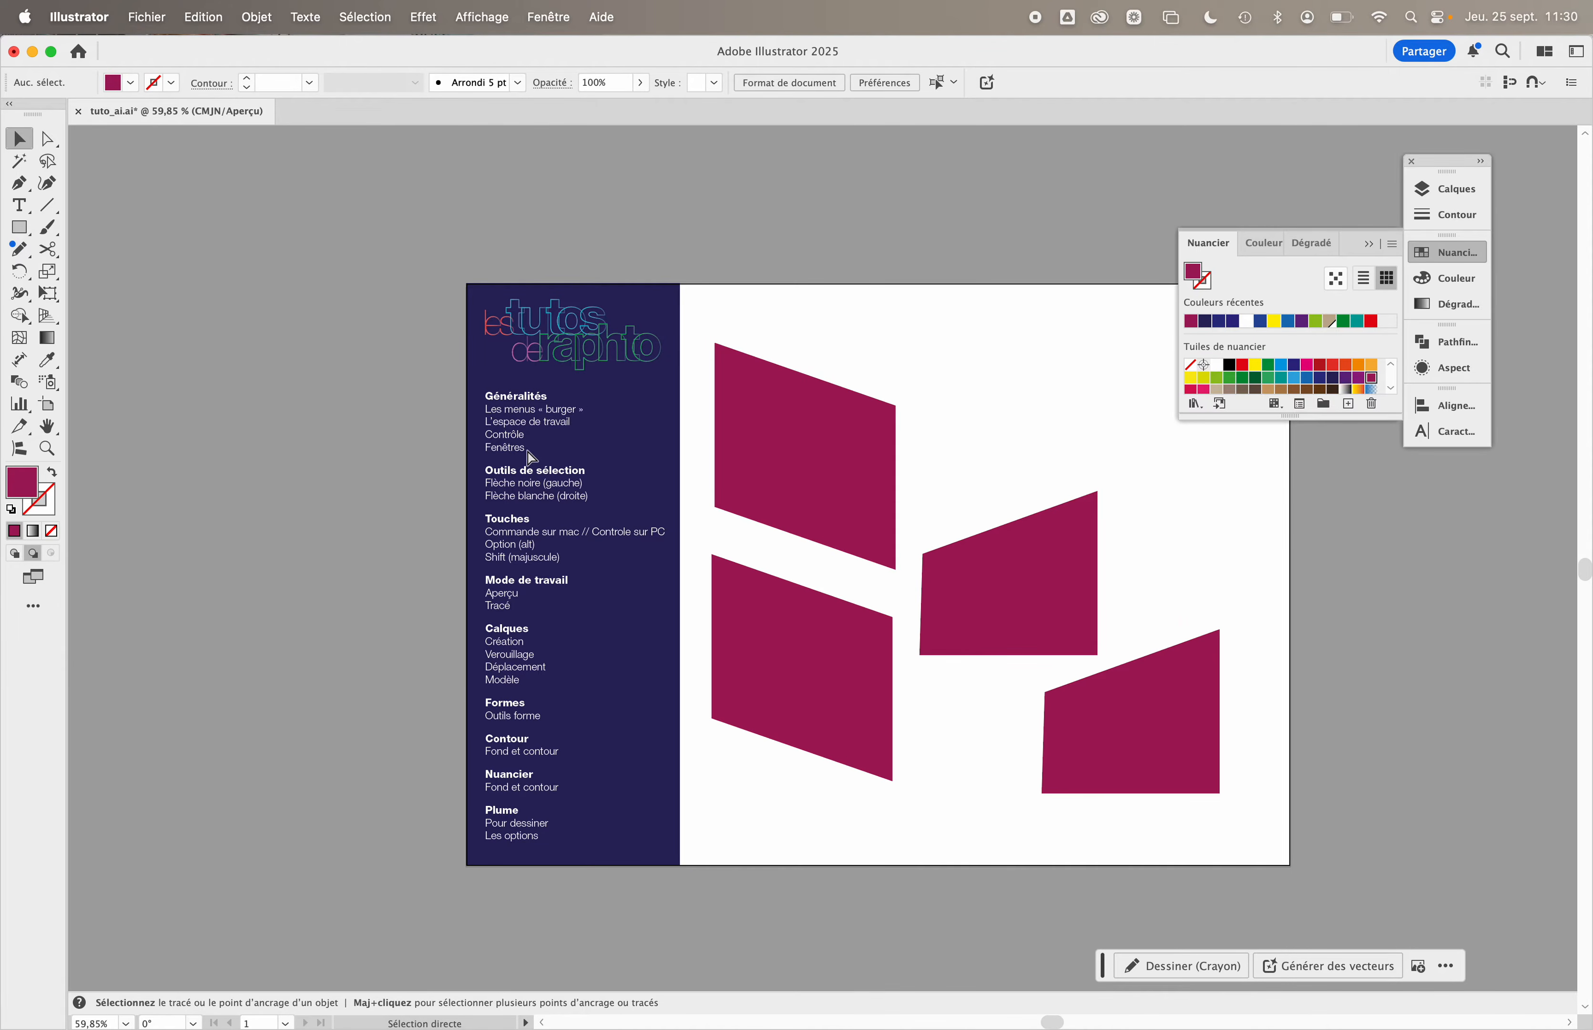
- Add the line "Command/control Z" below "Fenêtres" in the Généralités text block
click(22, 207)
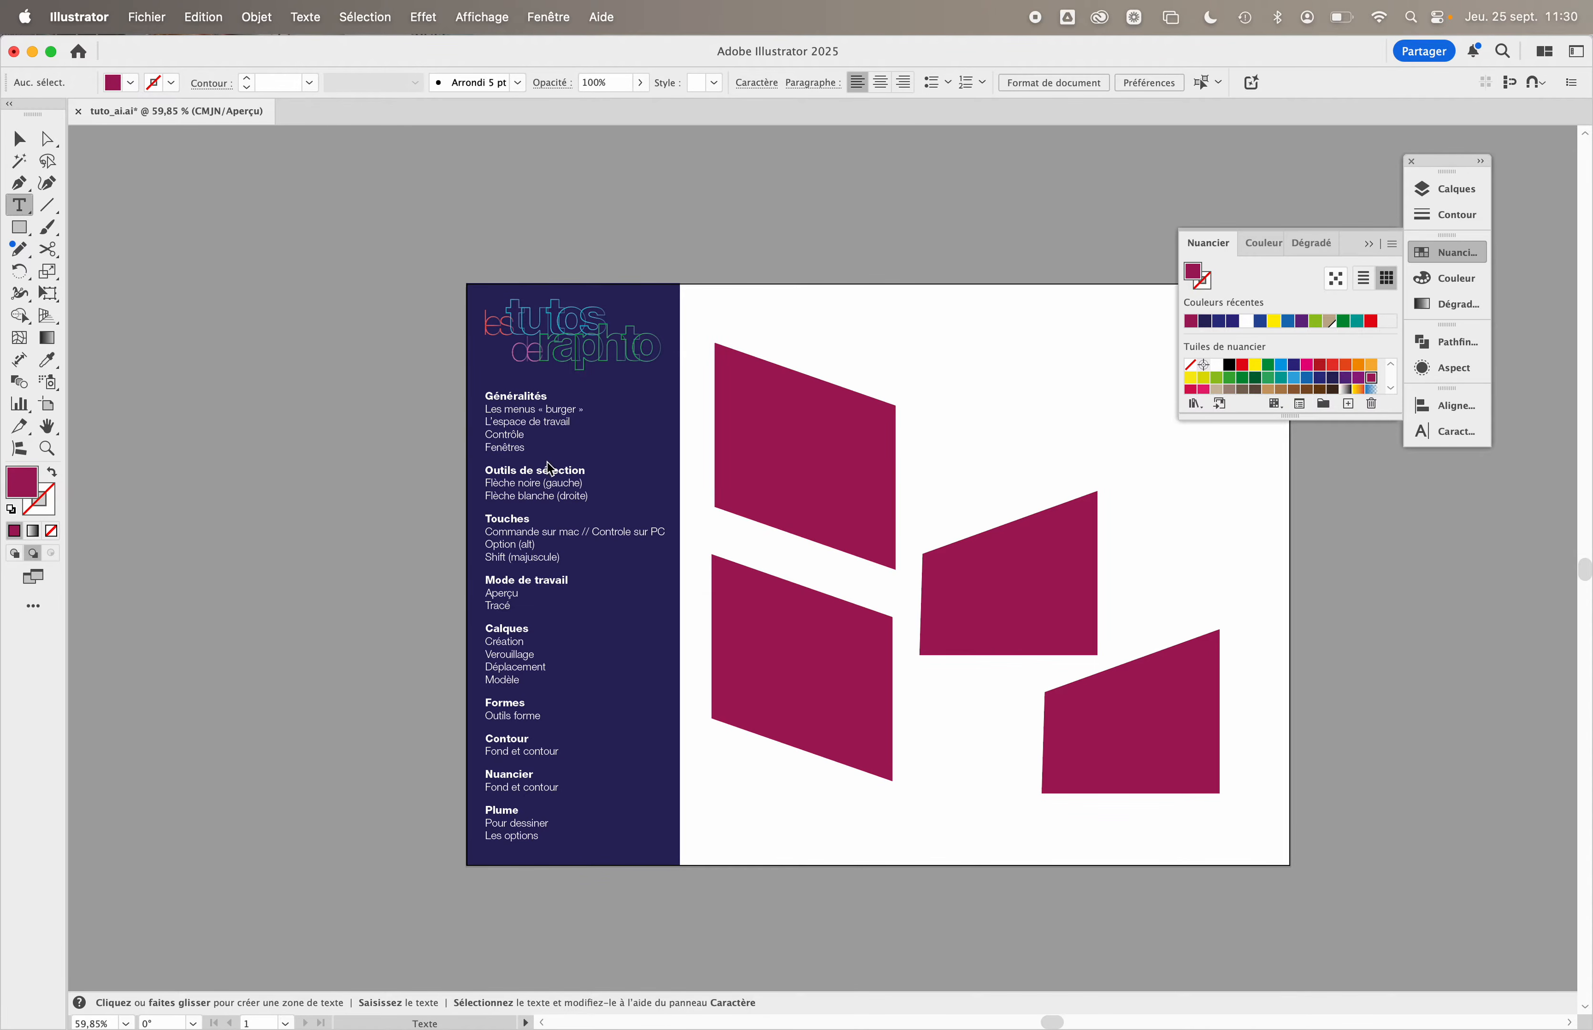
click(524, 449)
key(Escape)
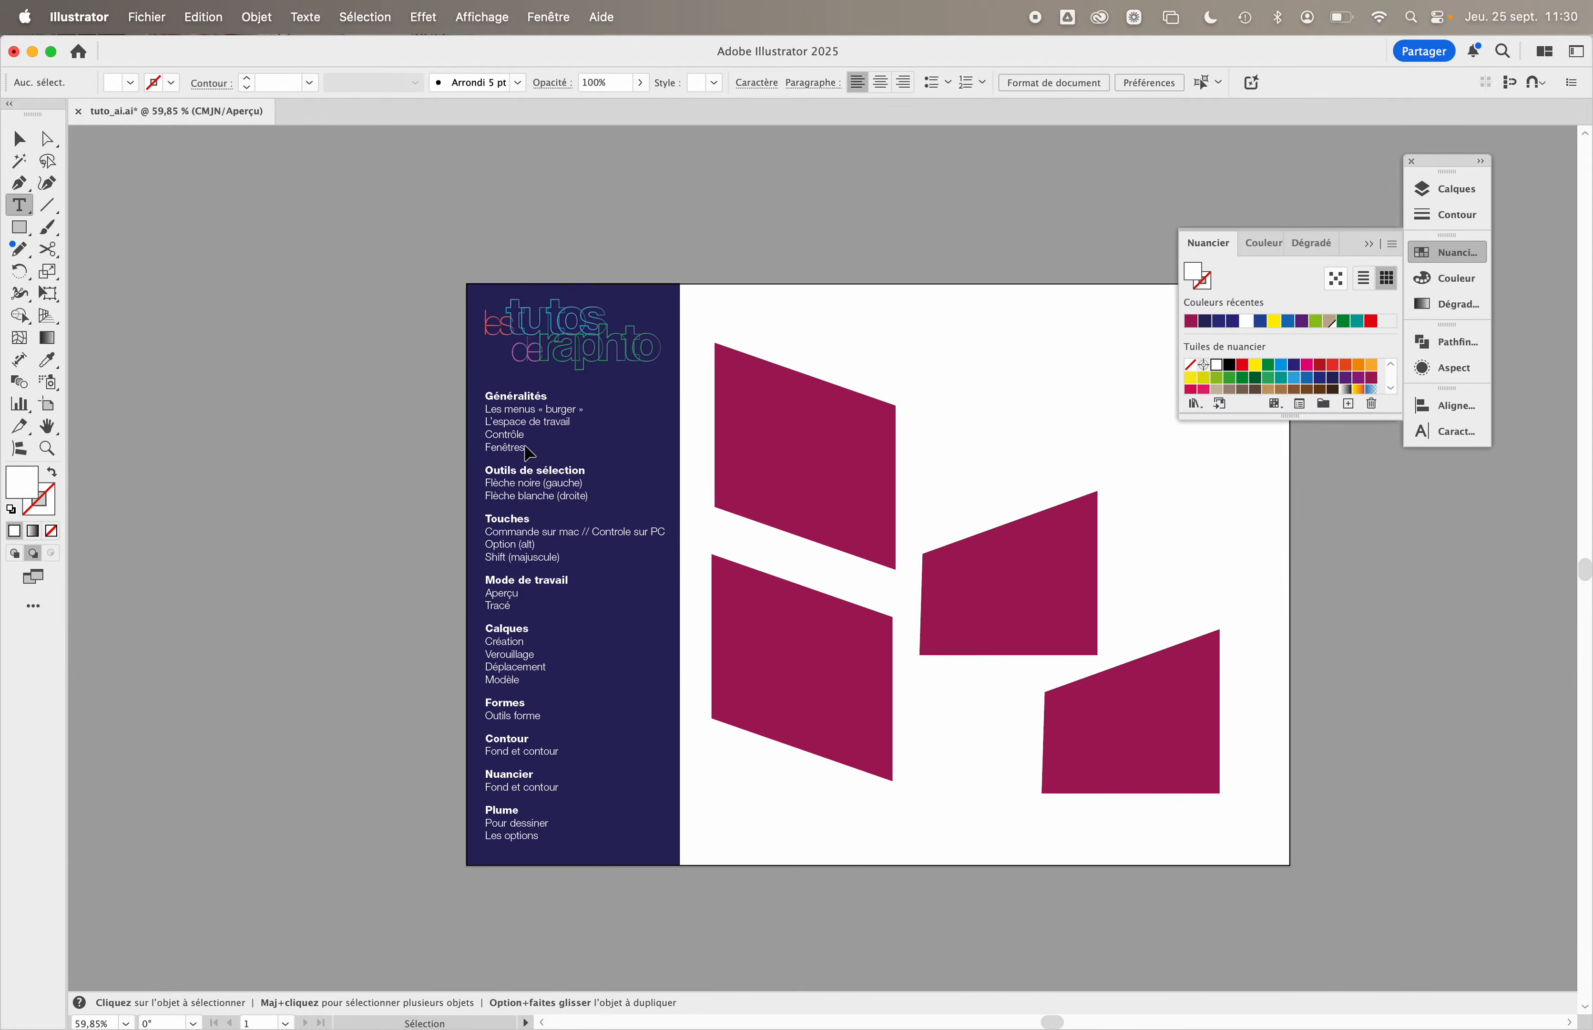
click(526, 447)
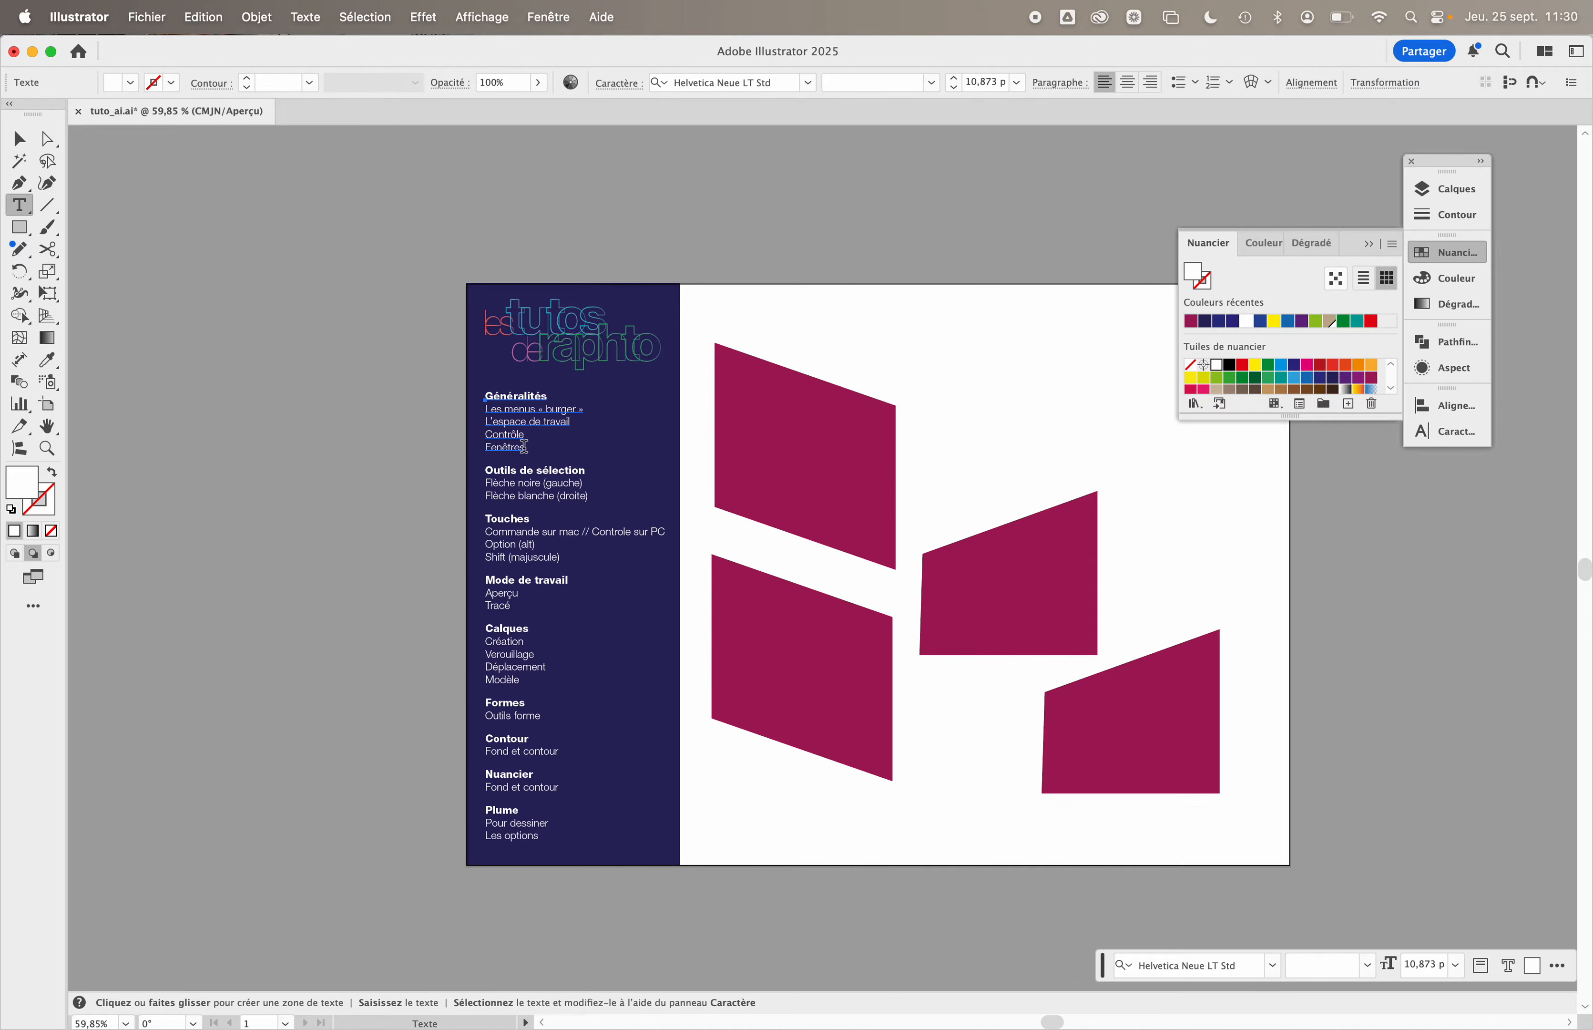
click(526, 448)
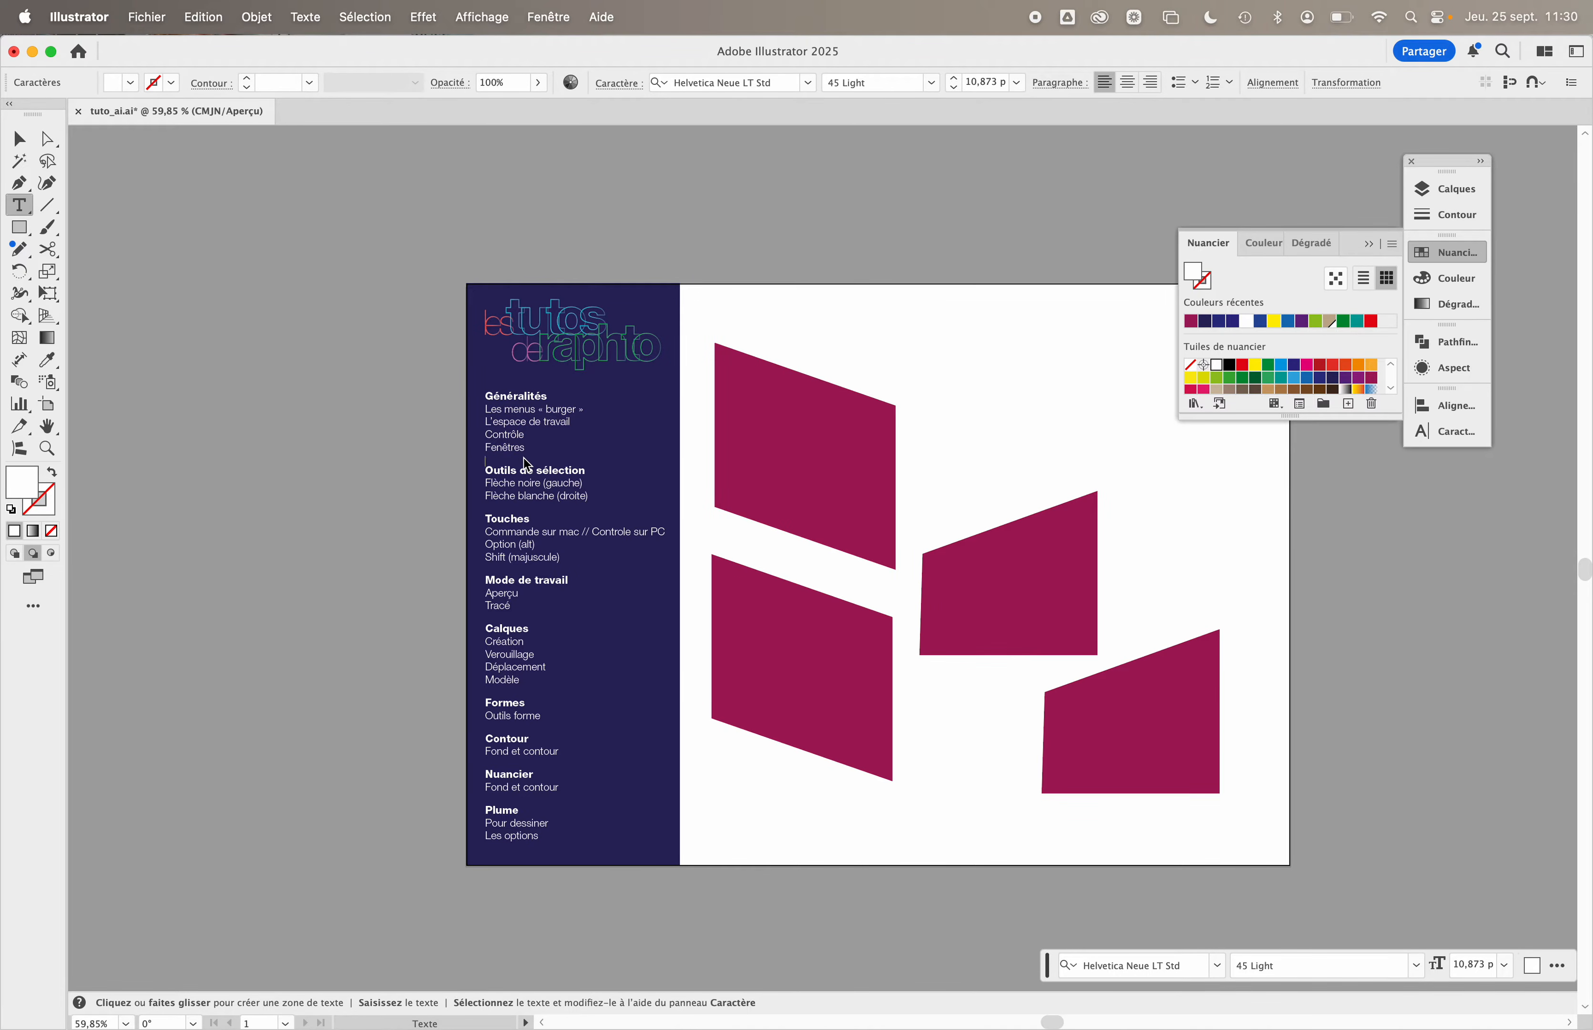
key(Return)
text(Command/control Z)
click(46, 161)
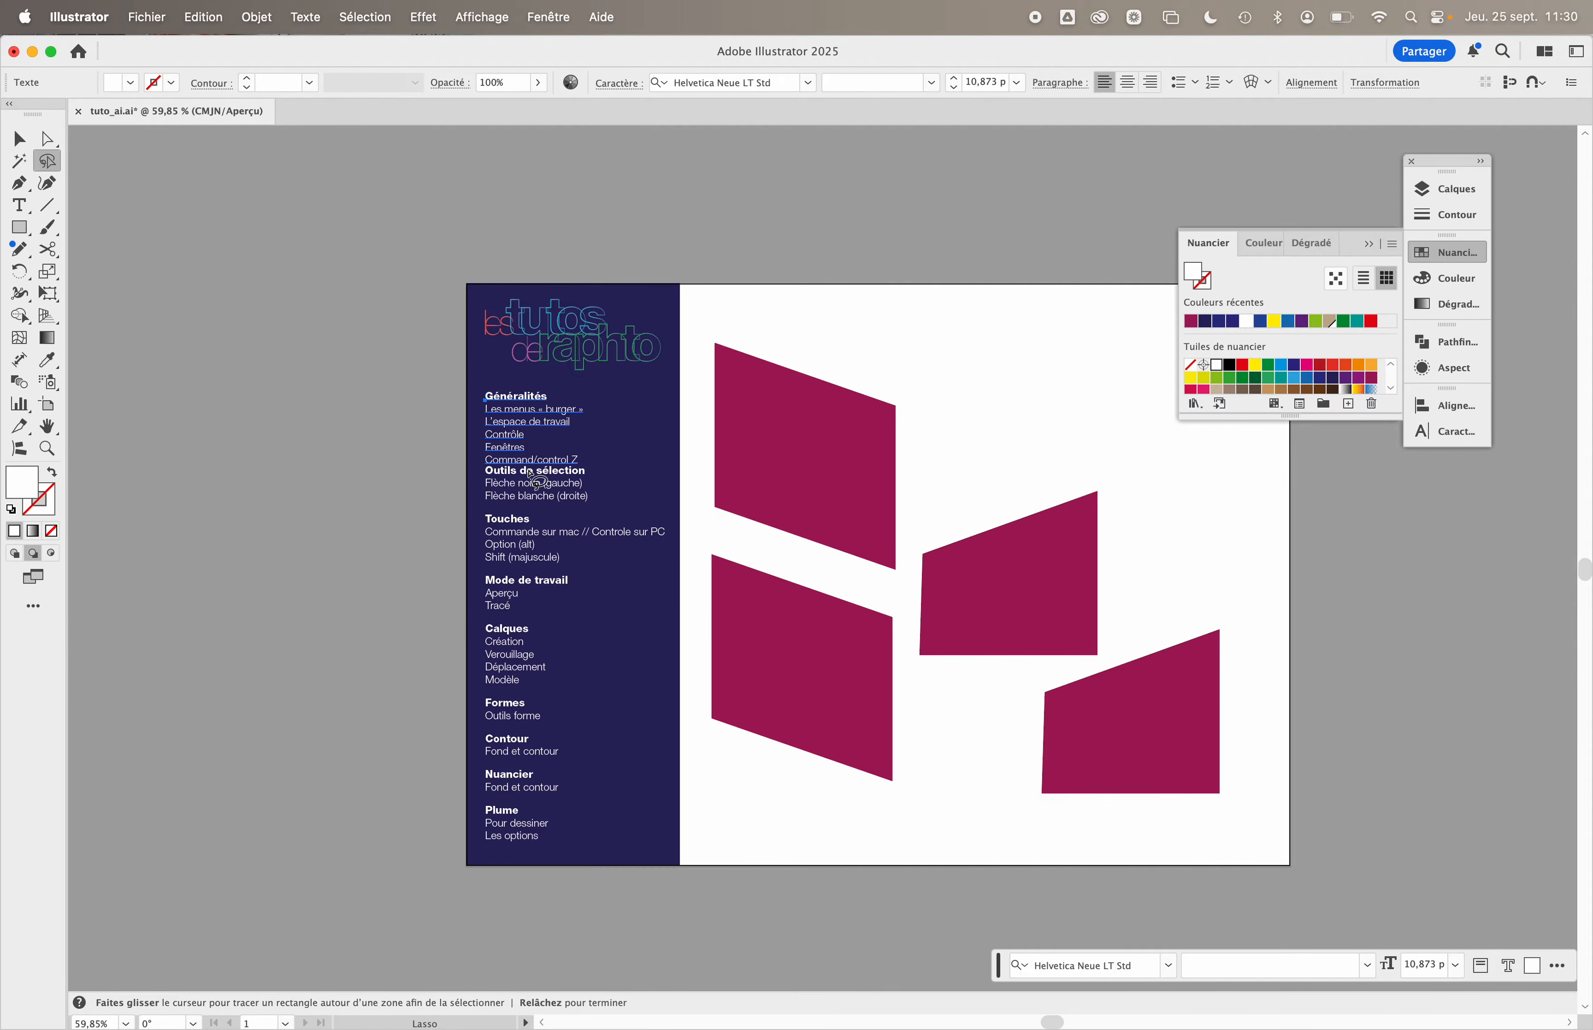
mouse_move(426, 433)
mouse_down()
mouse_move(551, 854)
mouse_move(448, 790)
mouse_up()
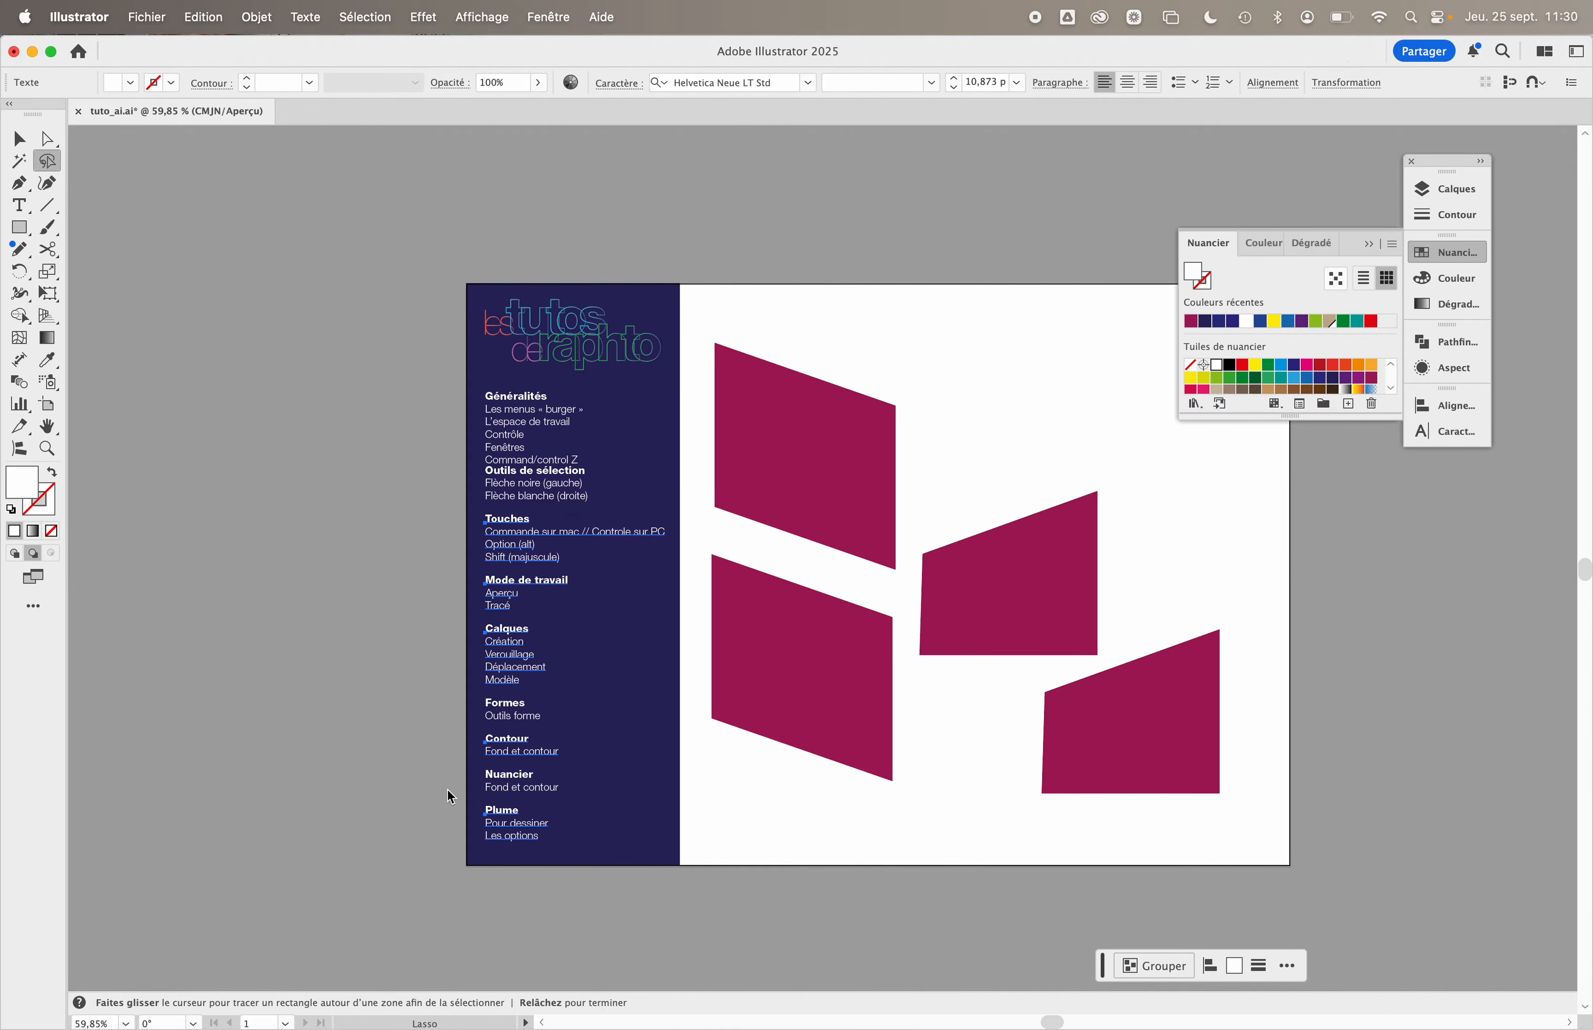
super+click(397, 739)
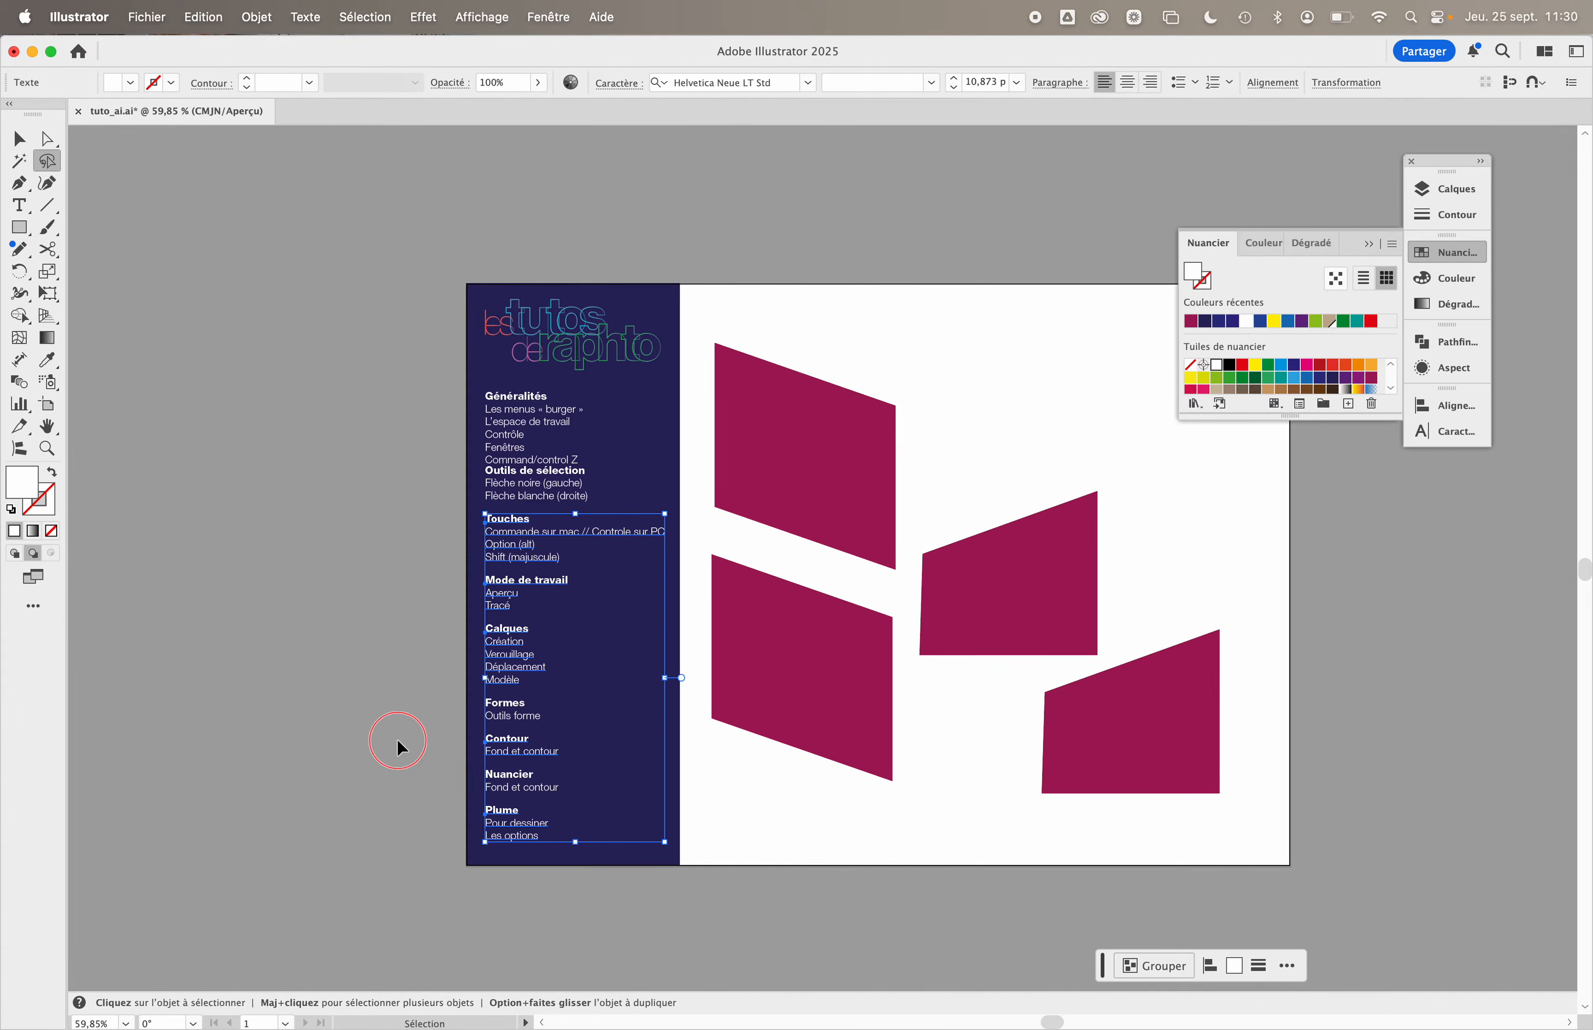
click(18, 139)
click(531, 735)
click(345, 684)
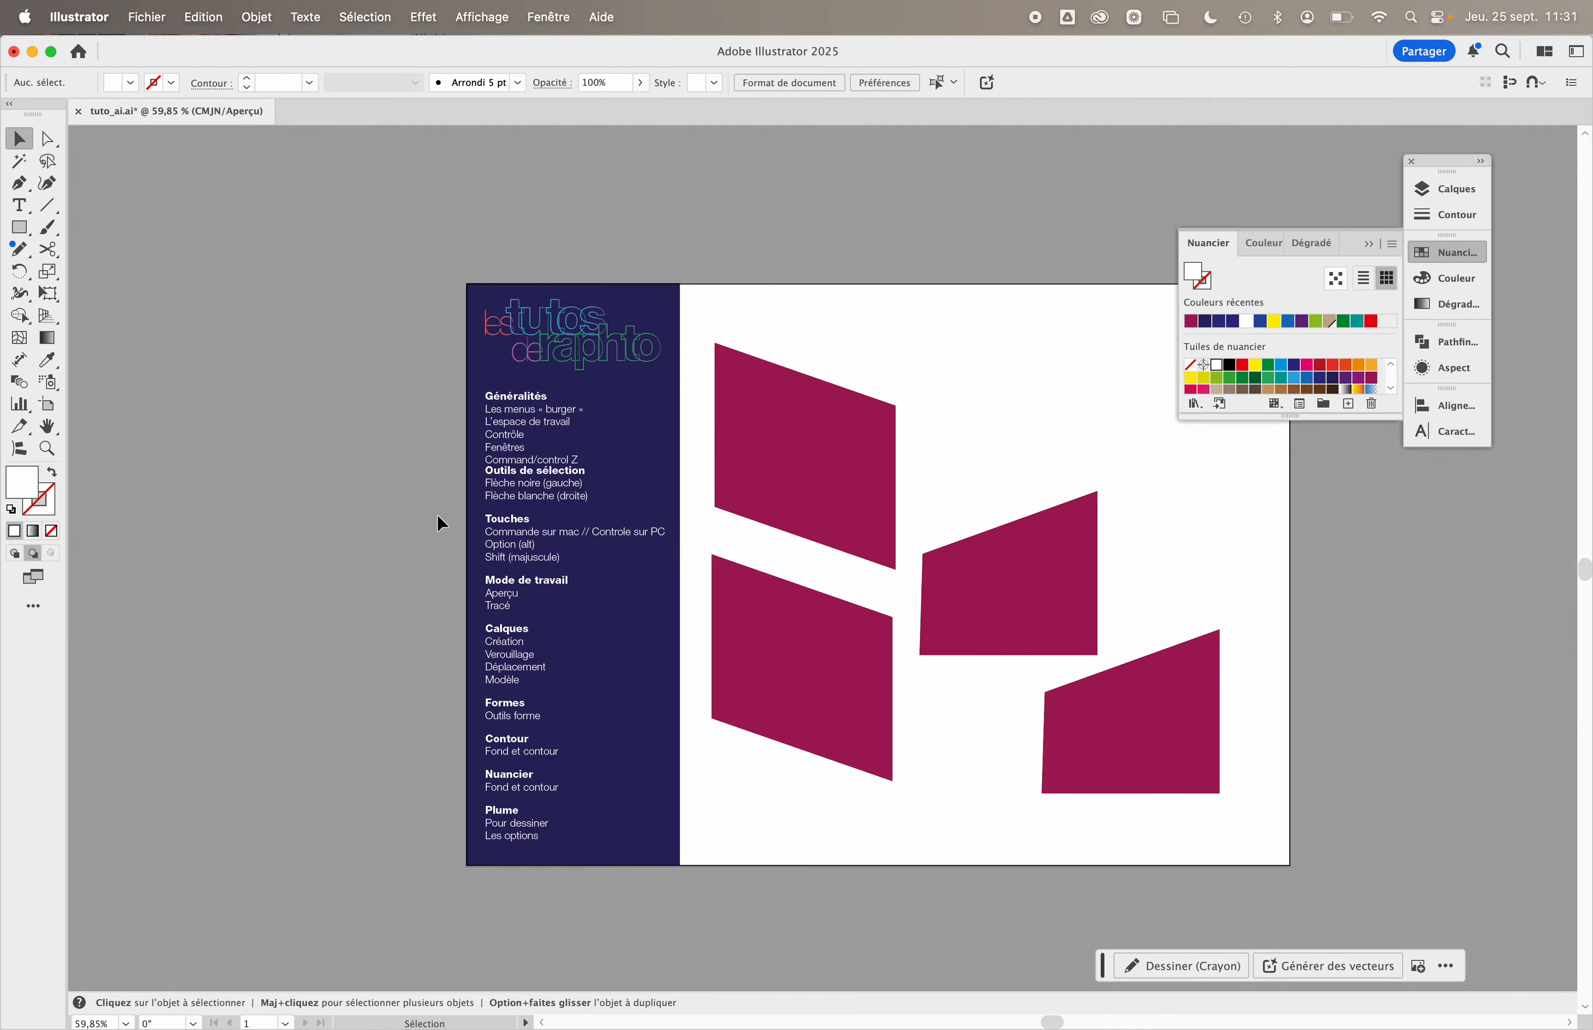
- Select all the text blocks in the blue column, distribute their vertical spacing evenly, and deselect them
click(591, 813)
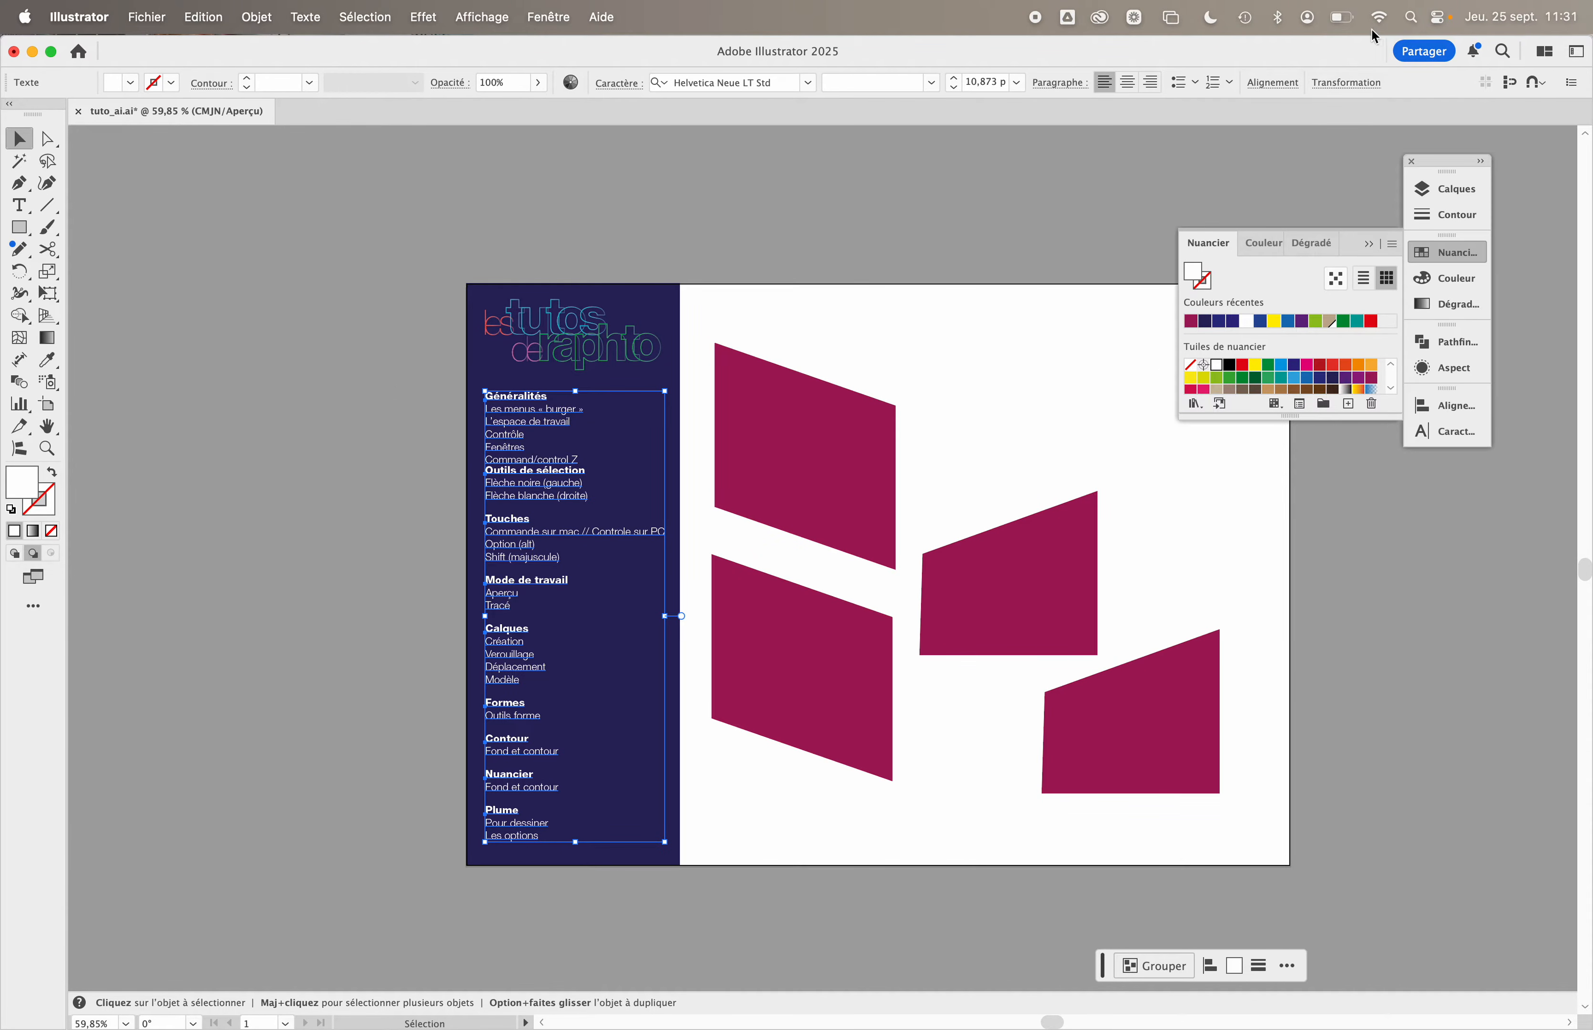
click(1275, 82)
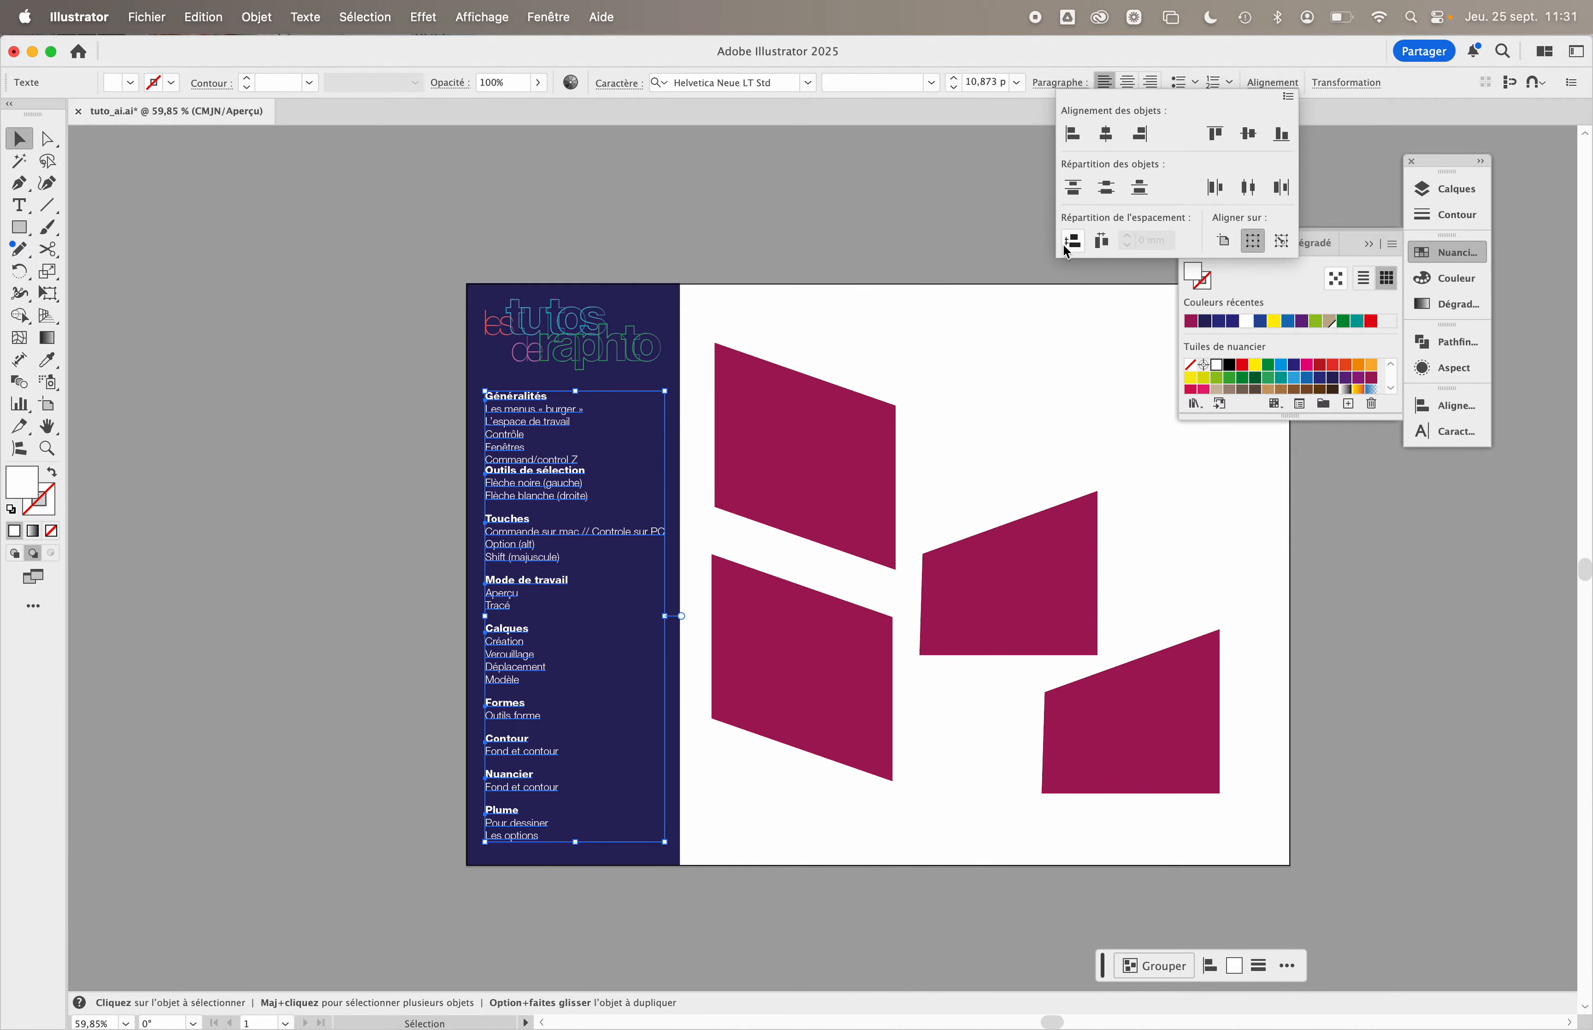
click(1071, 242)
click(851, 259)
- Move the upper-left shape and scatter several copies of it over and above the artboard
drag(840, 412, 964, 320)
key(super+d)
key(super+z)
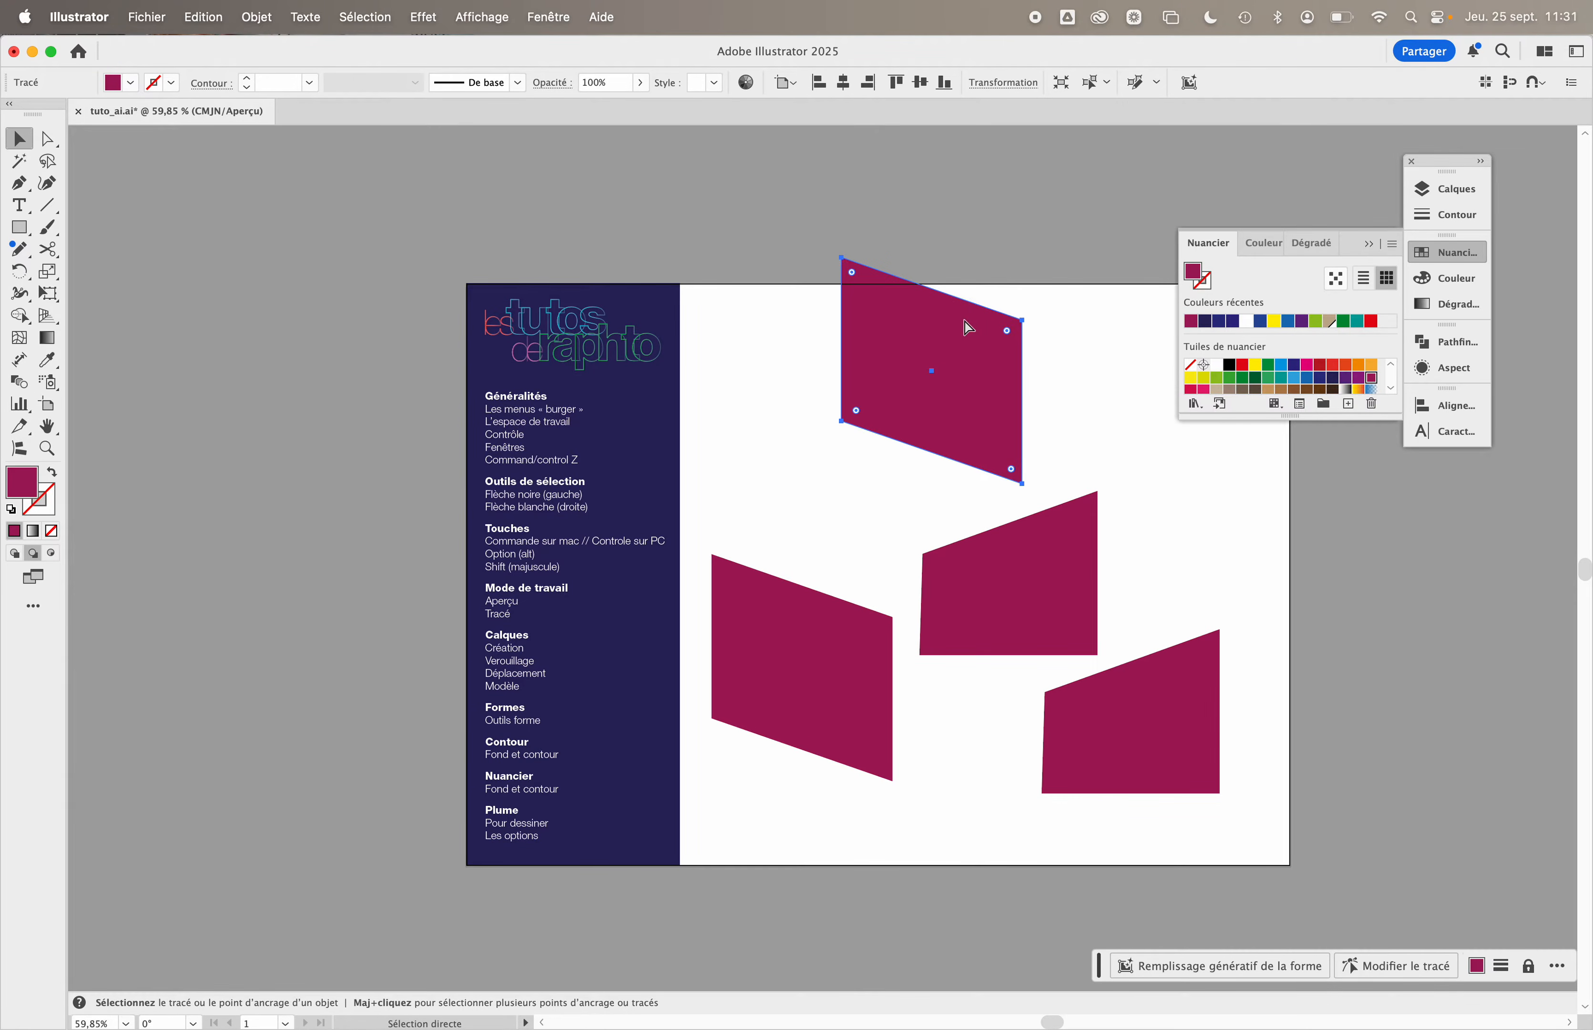
key(super+z)
drag(881, 477, 1097, 279)
drag(1097, 280, 1185, 580)
click(1412, 594)
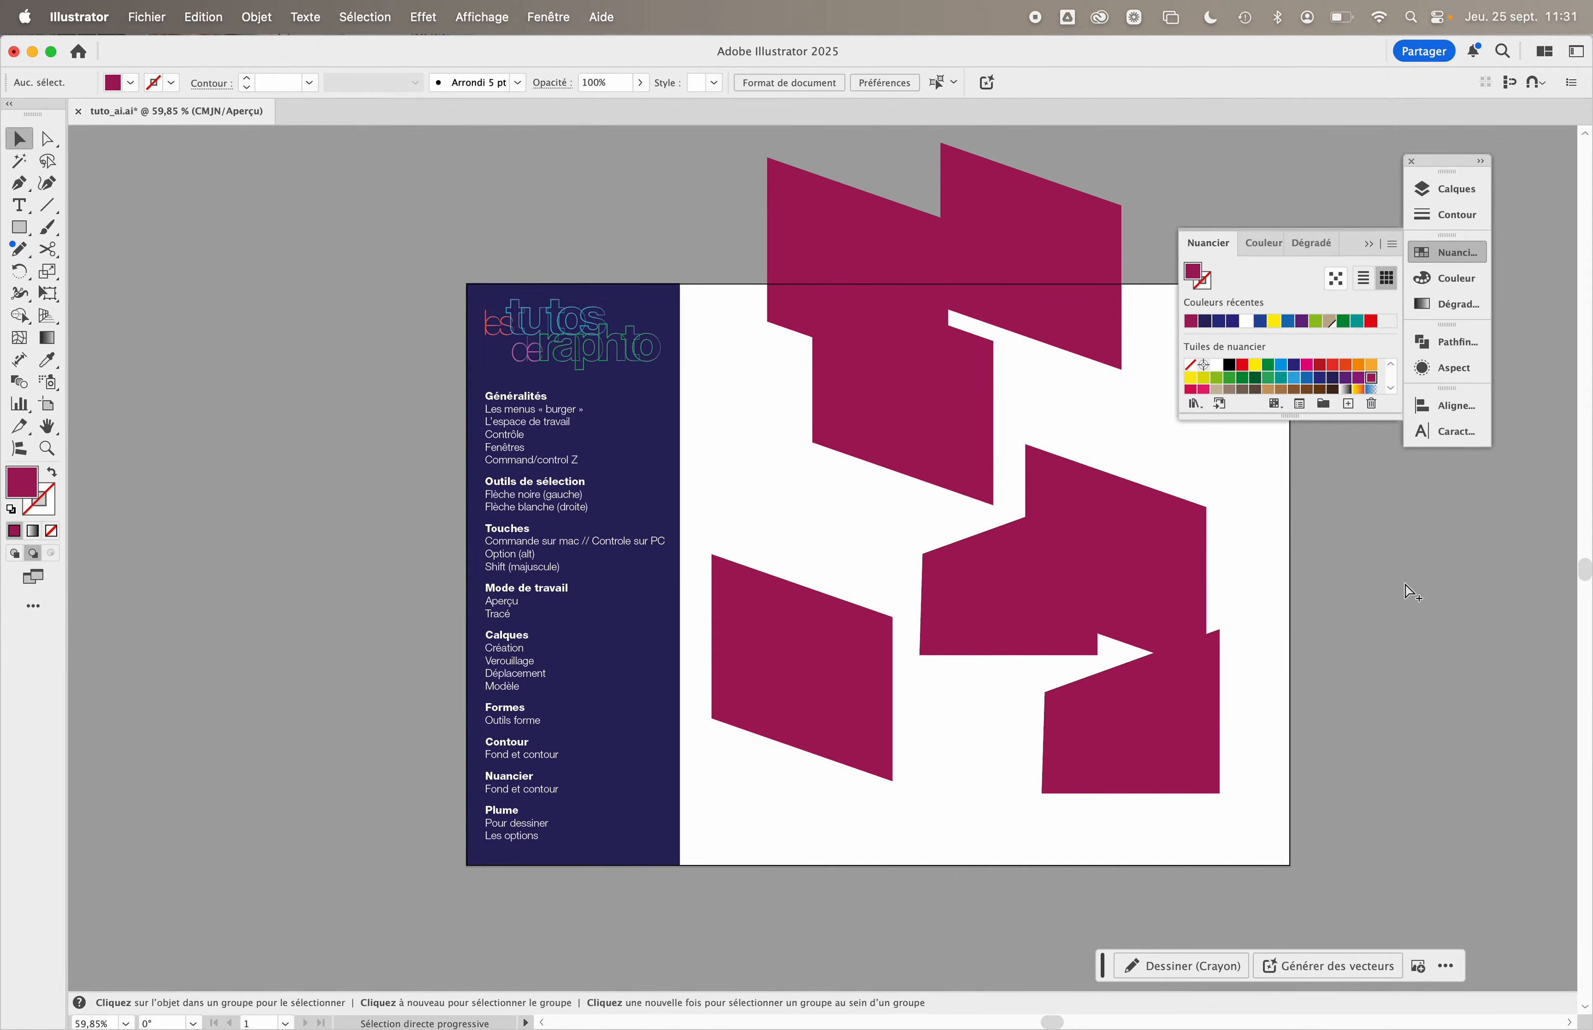
- Undo the moves and copies of the upper-left shape, and clear the selection
key(super+z)
key(super+z)
key(super+z)
key(super+z)
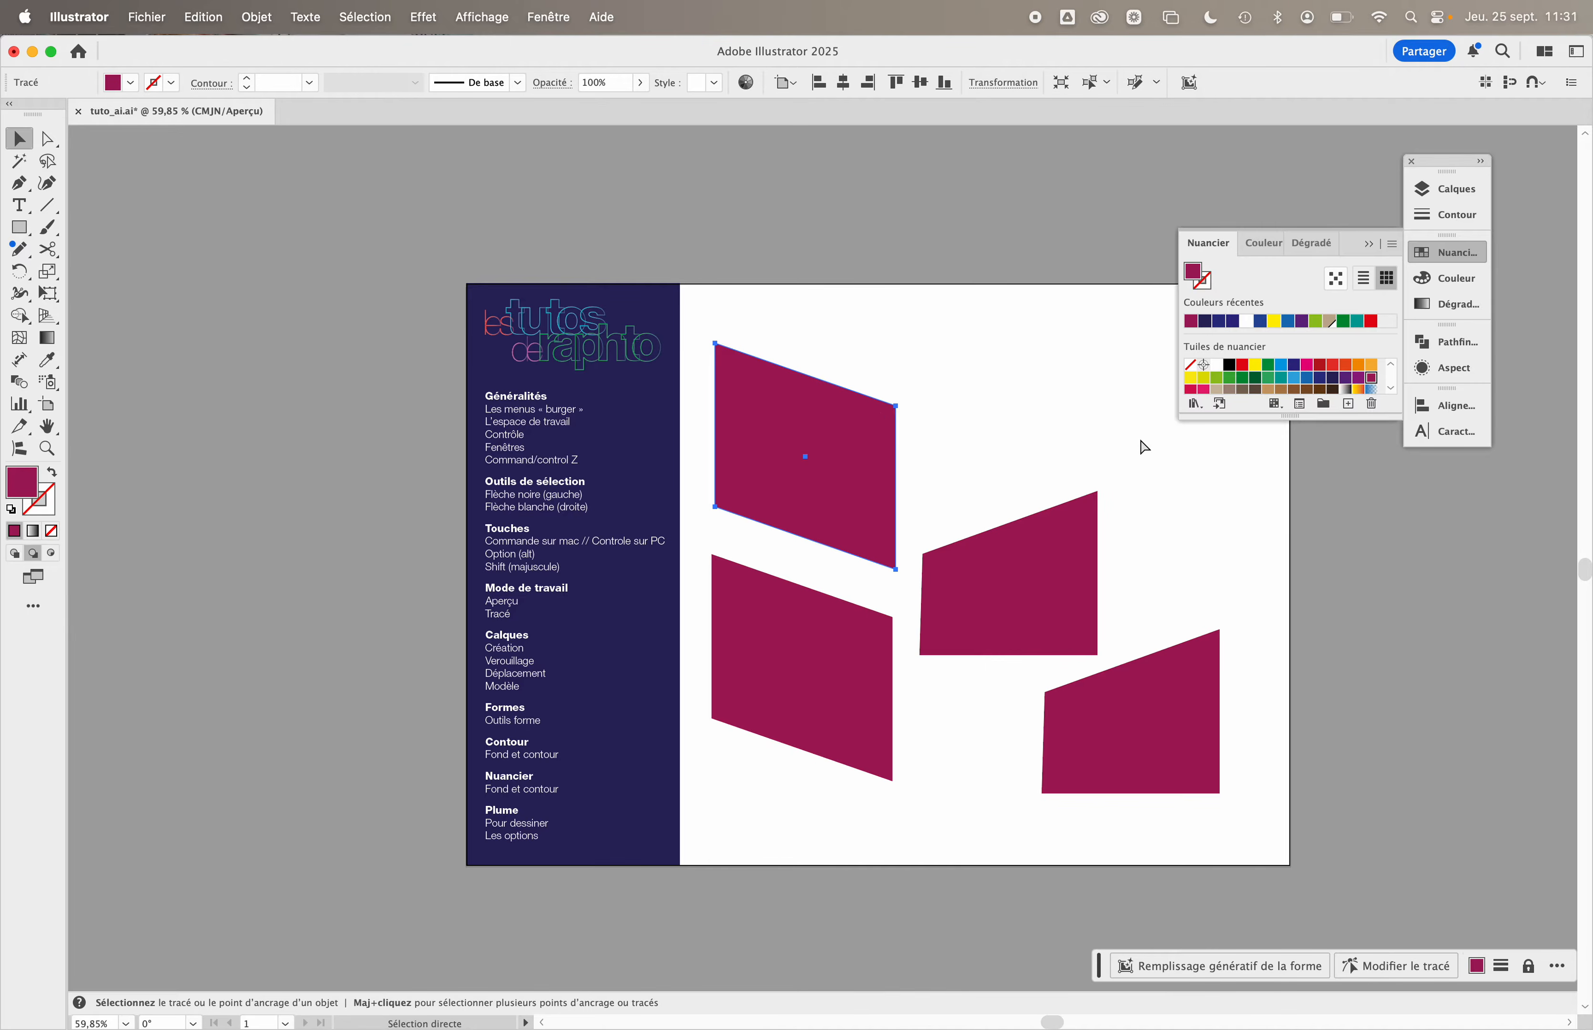
click(1145, 446)
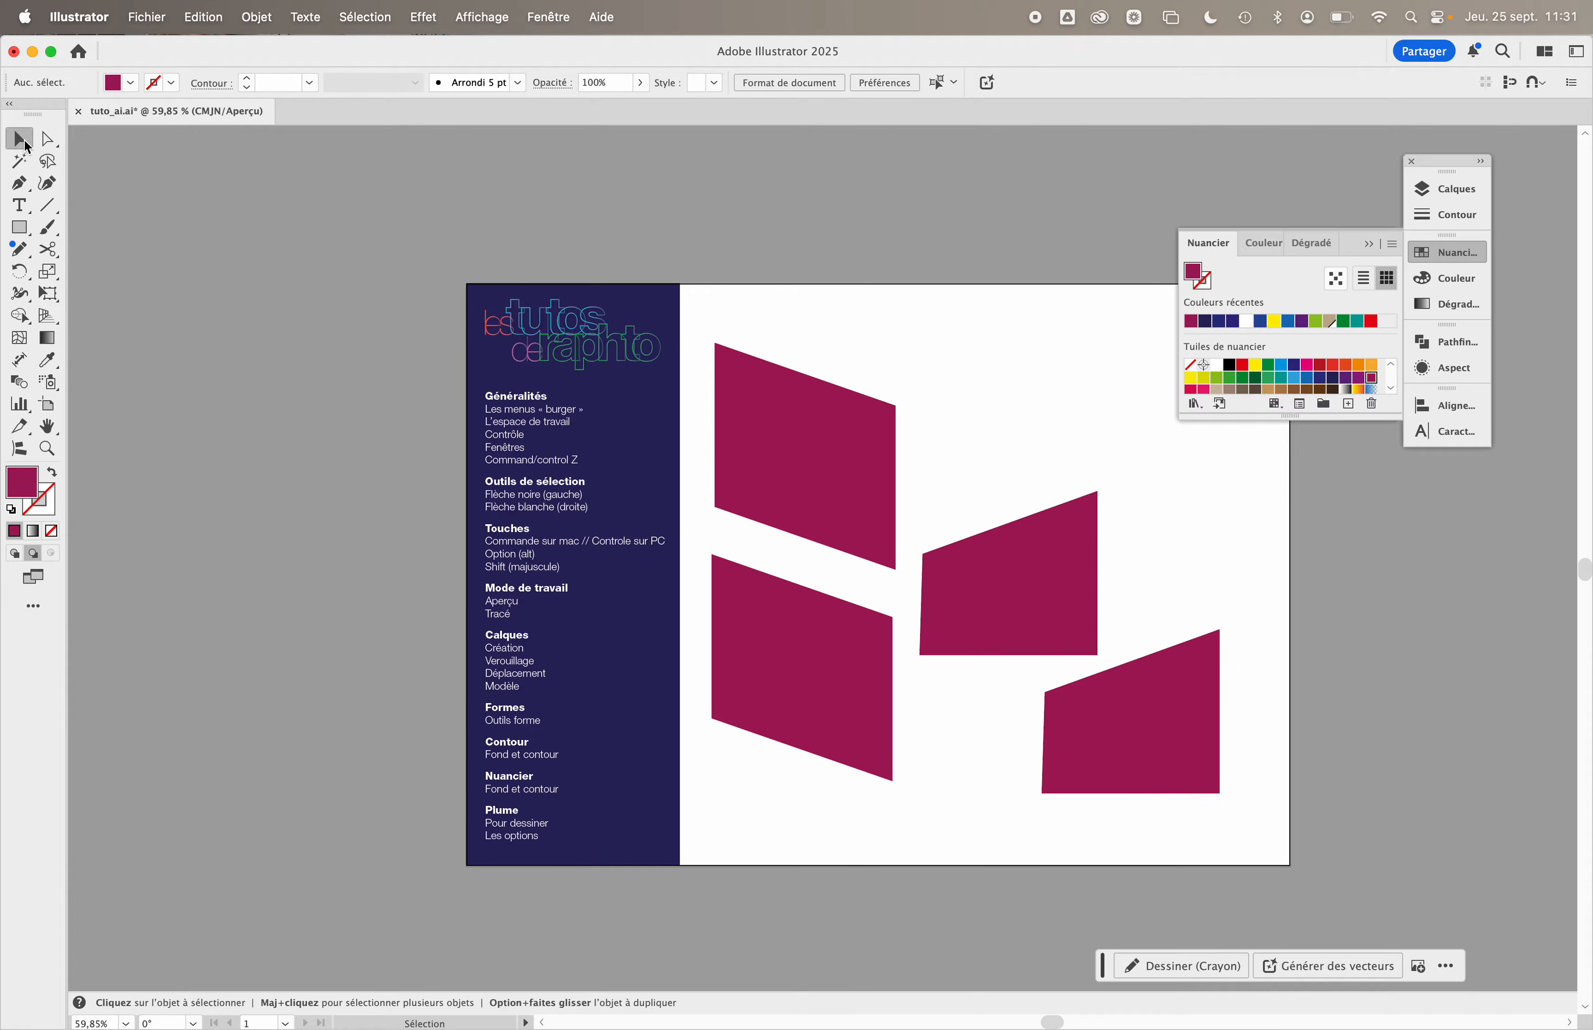
- Switch the display to outline mode (Tracés) and examine the paths of the shapes and text
scroll(546, 493, right, 5)
scroll(545, 492, down, 2)
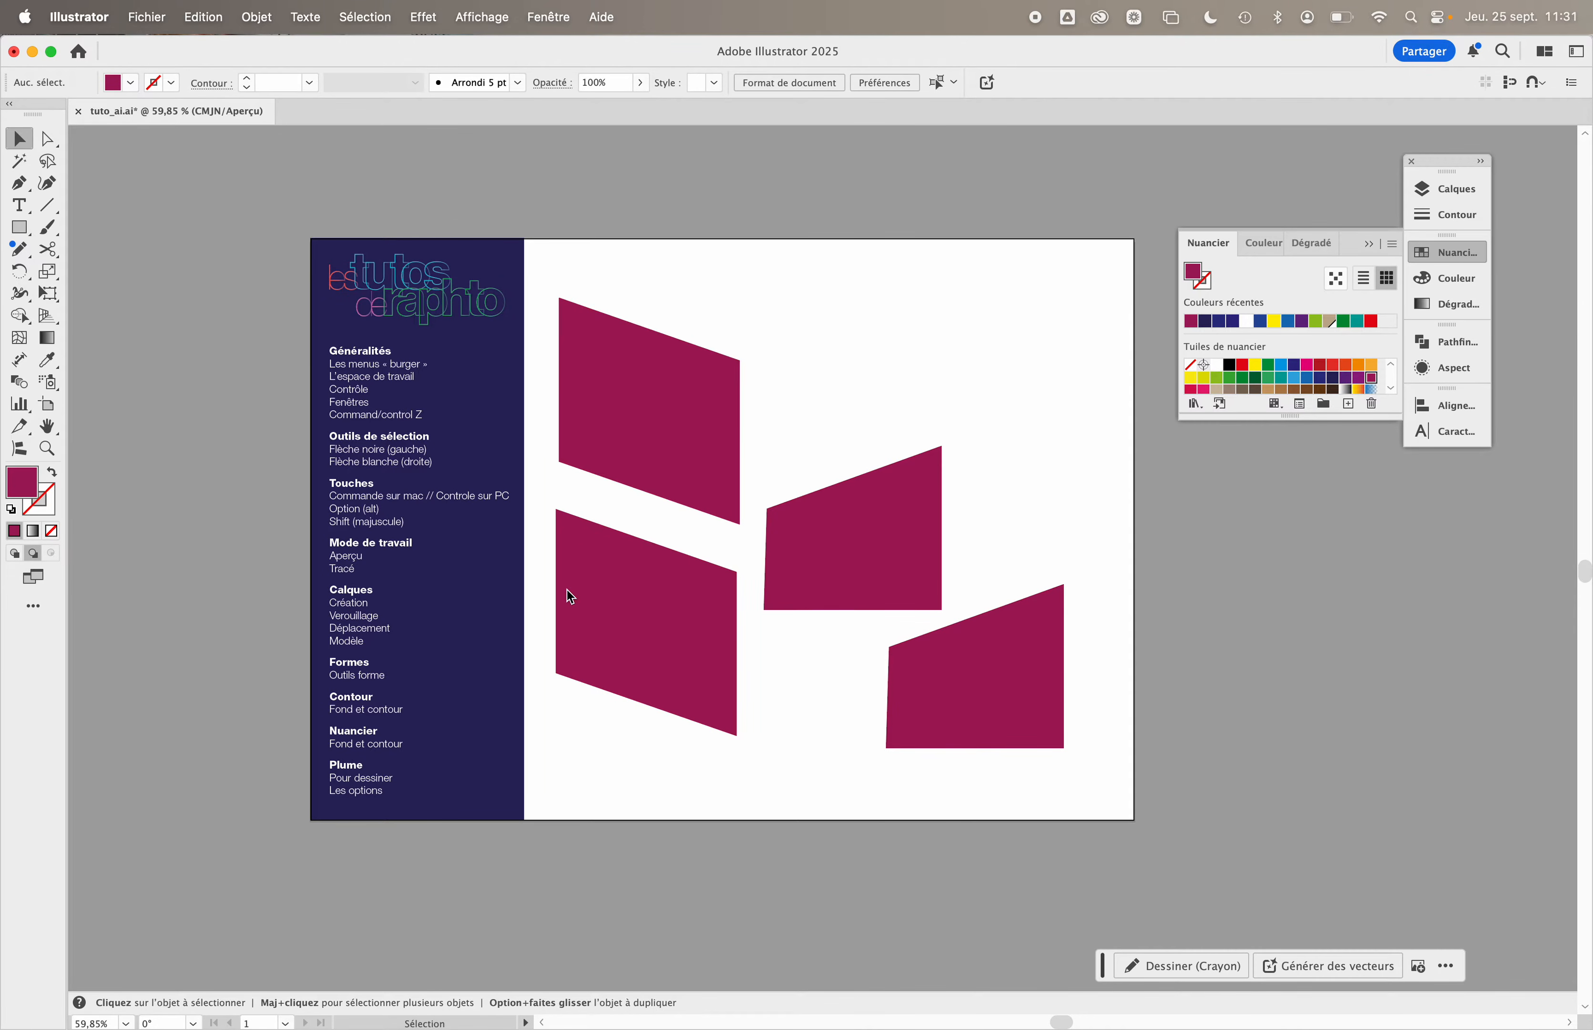
scroll(566, 589, right, 2)
click(480, 19)
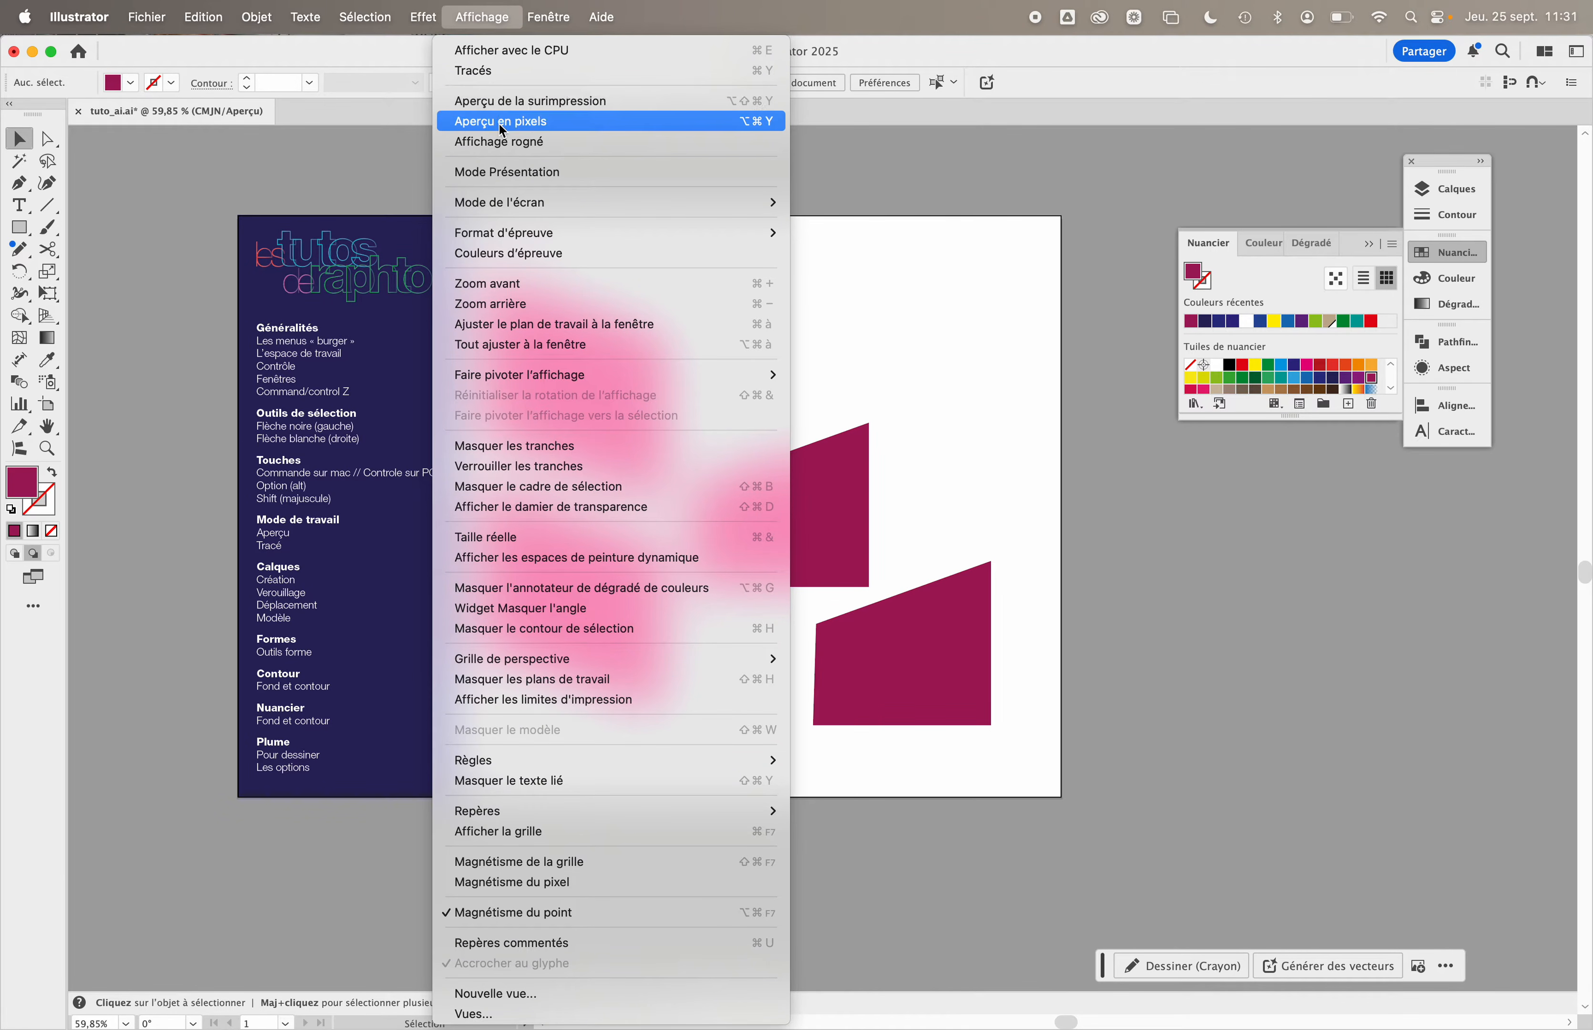
click(506, 73)
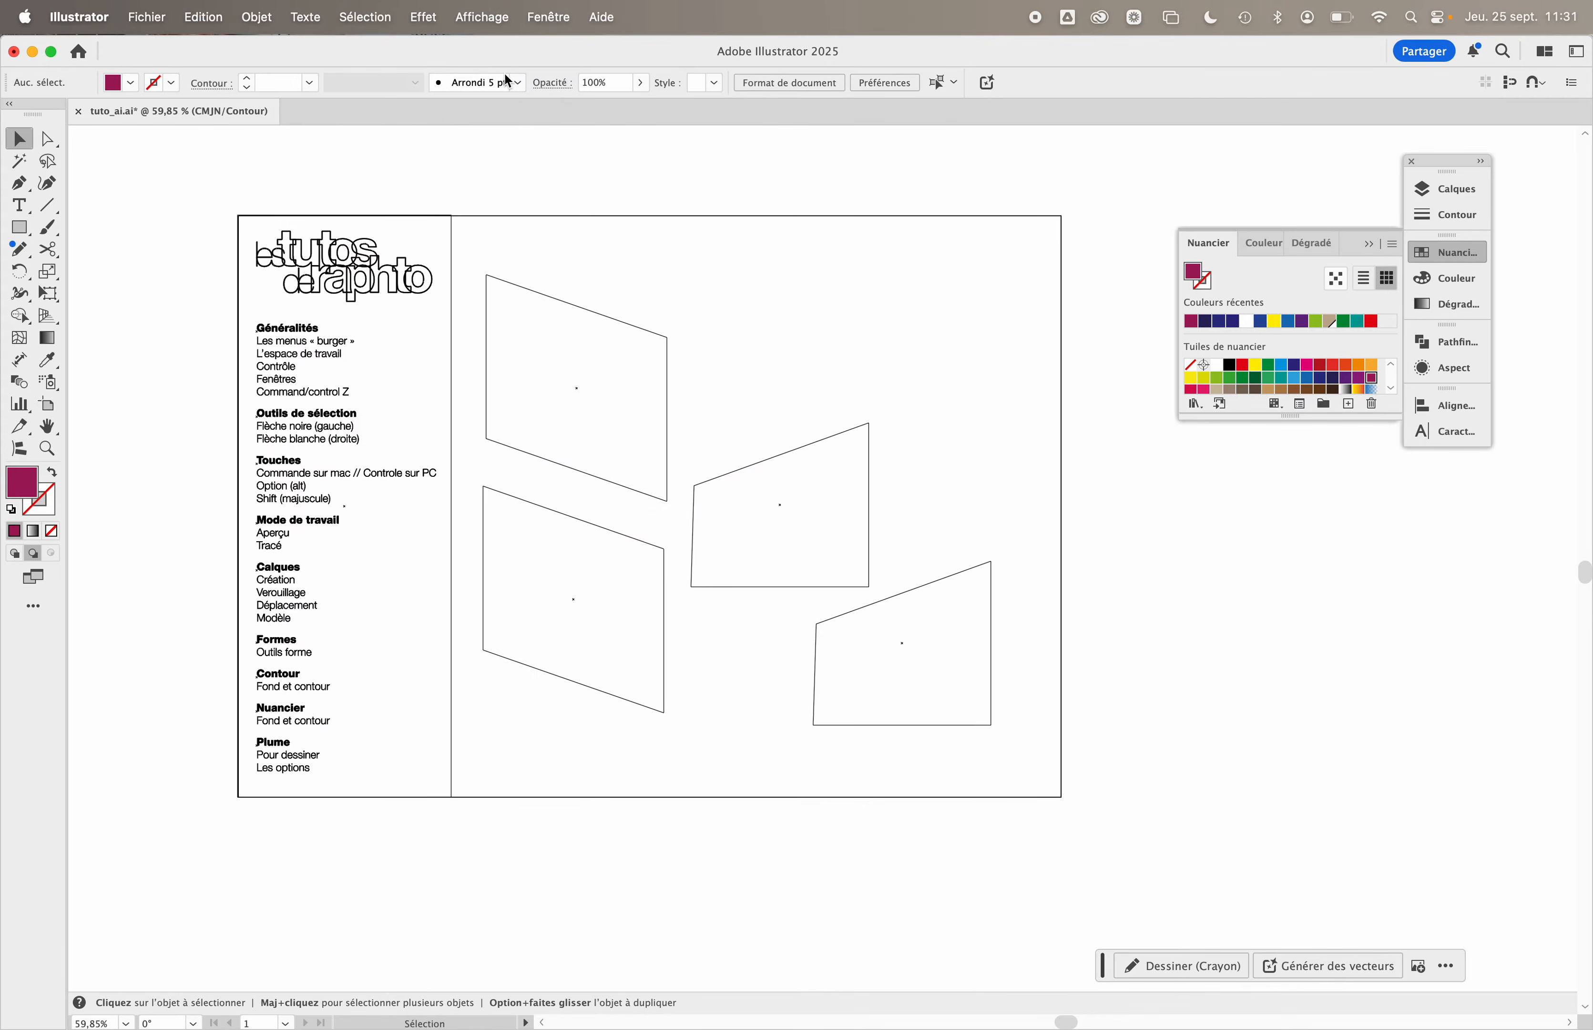
scroll(556, 348, up, 3)
scroll(556, 350, down, 3)
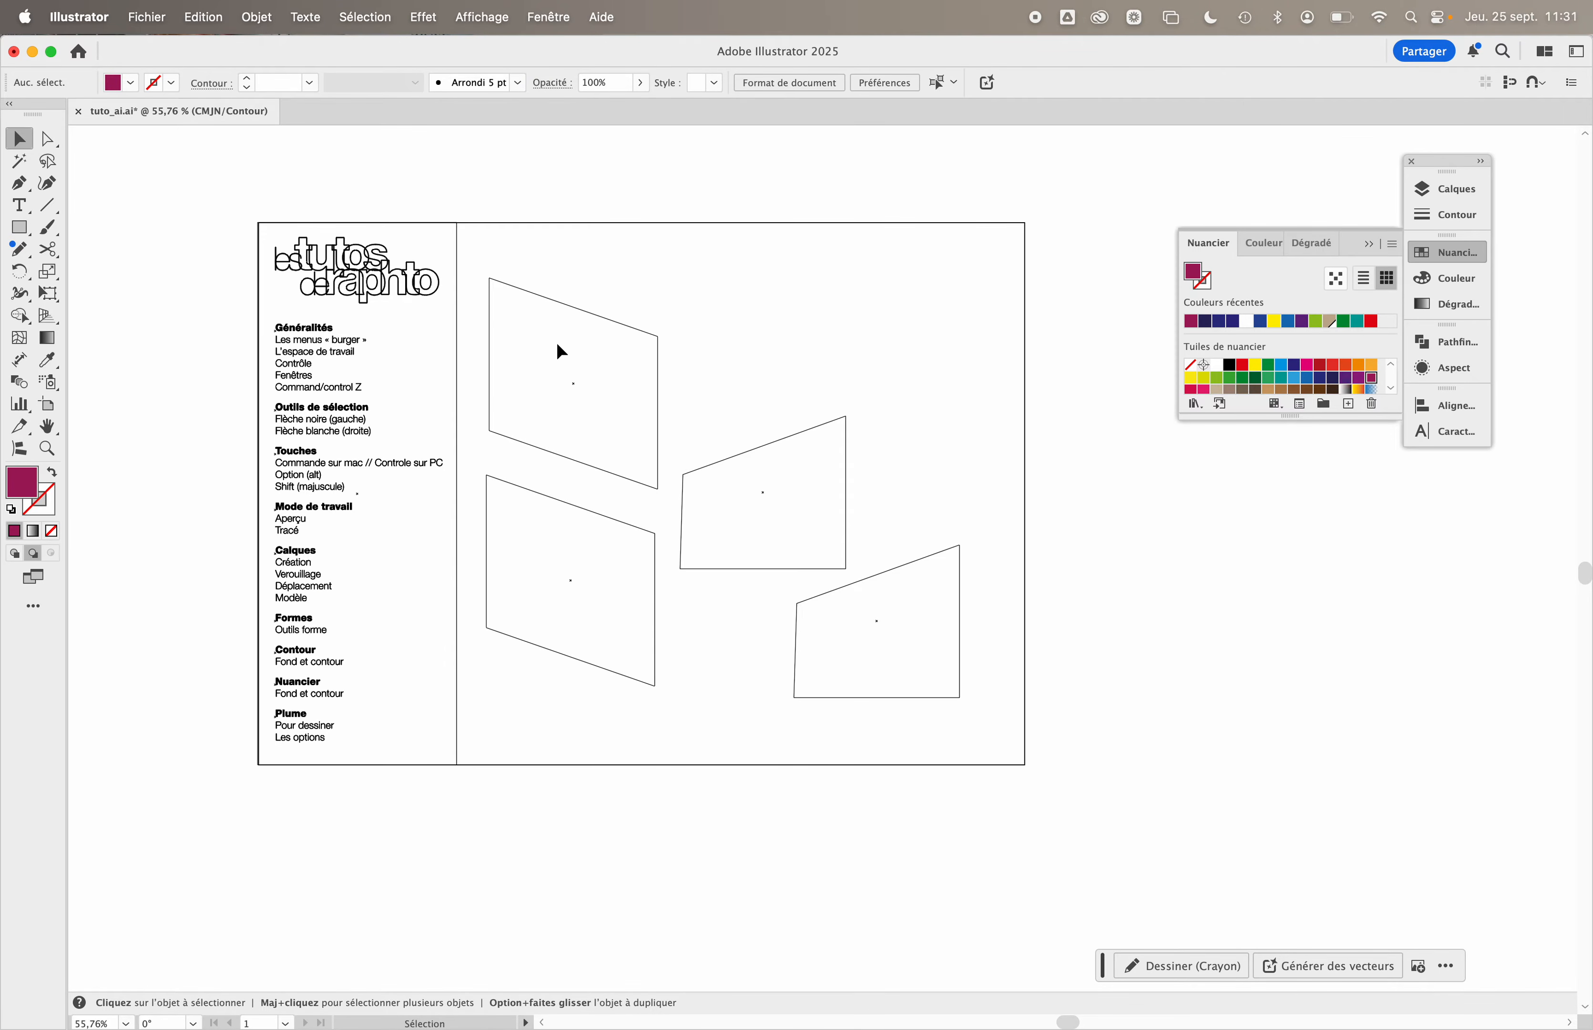
scroll(557, 344, up, 3)
- Switch the display back to preview mode (Aperçu) and bring the whole artboard into view
click(423, 18)
mouse_move(364, 18)
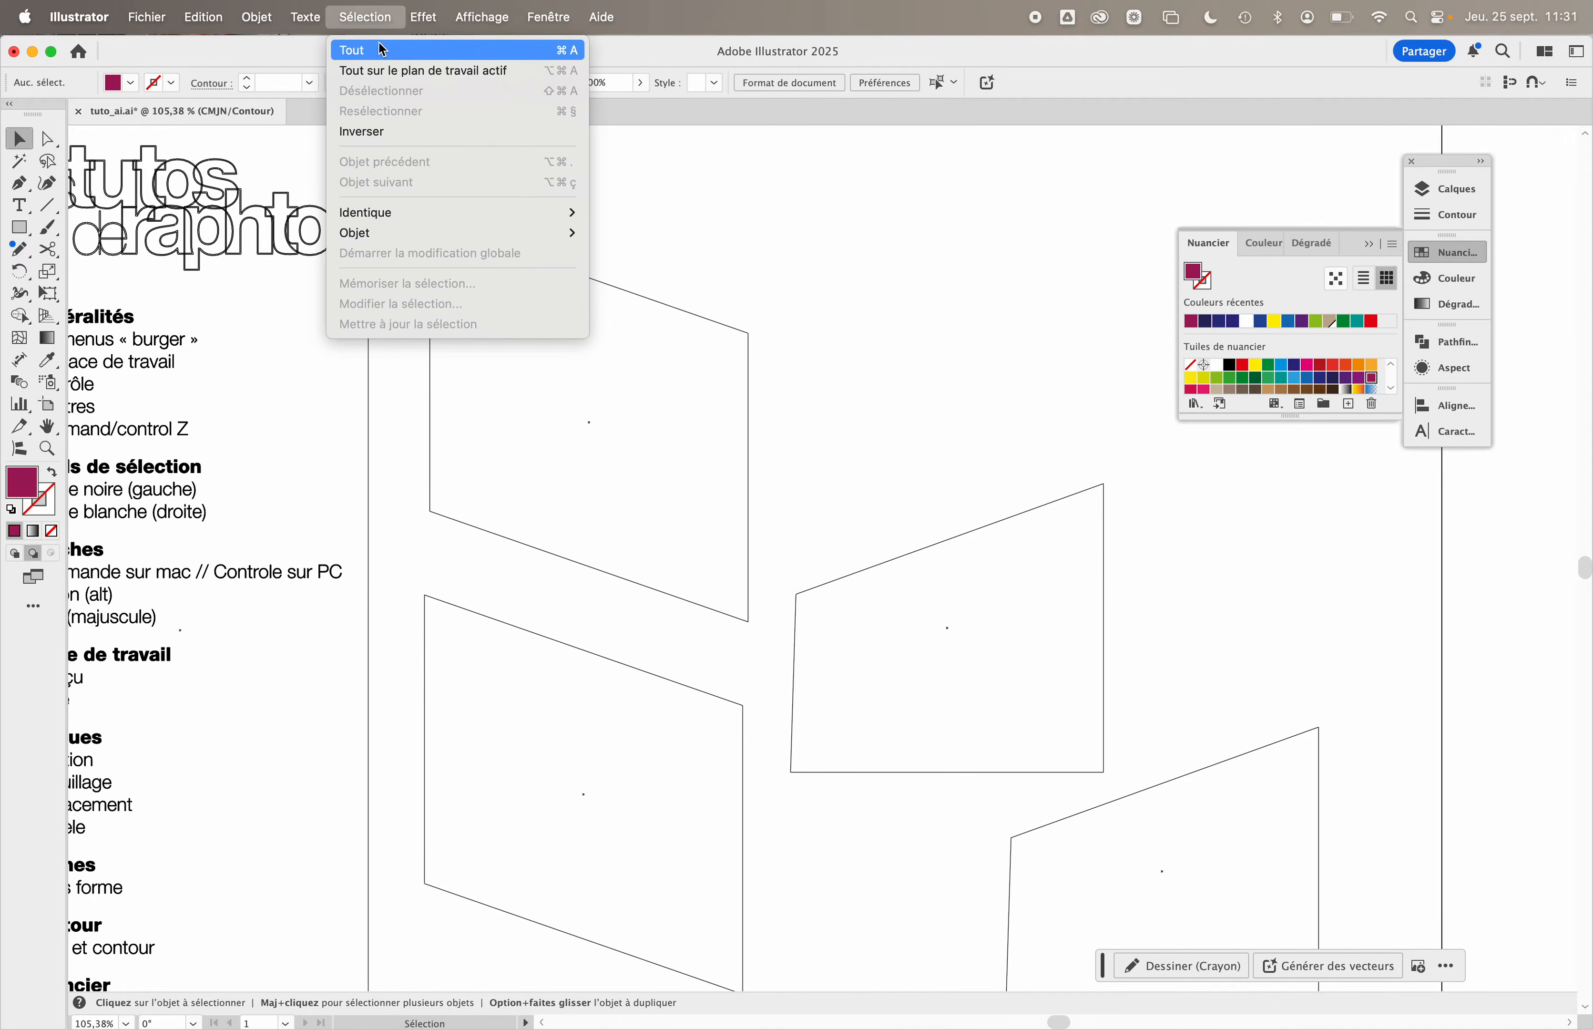
mouse_move(482, 20)
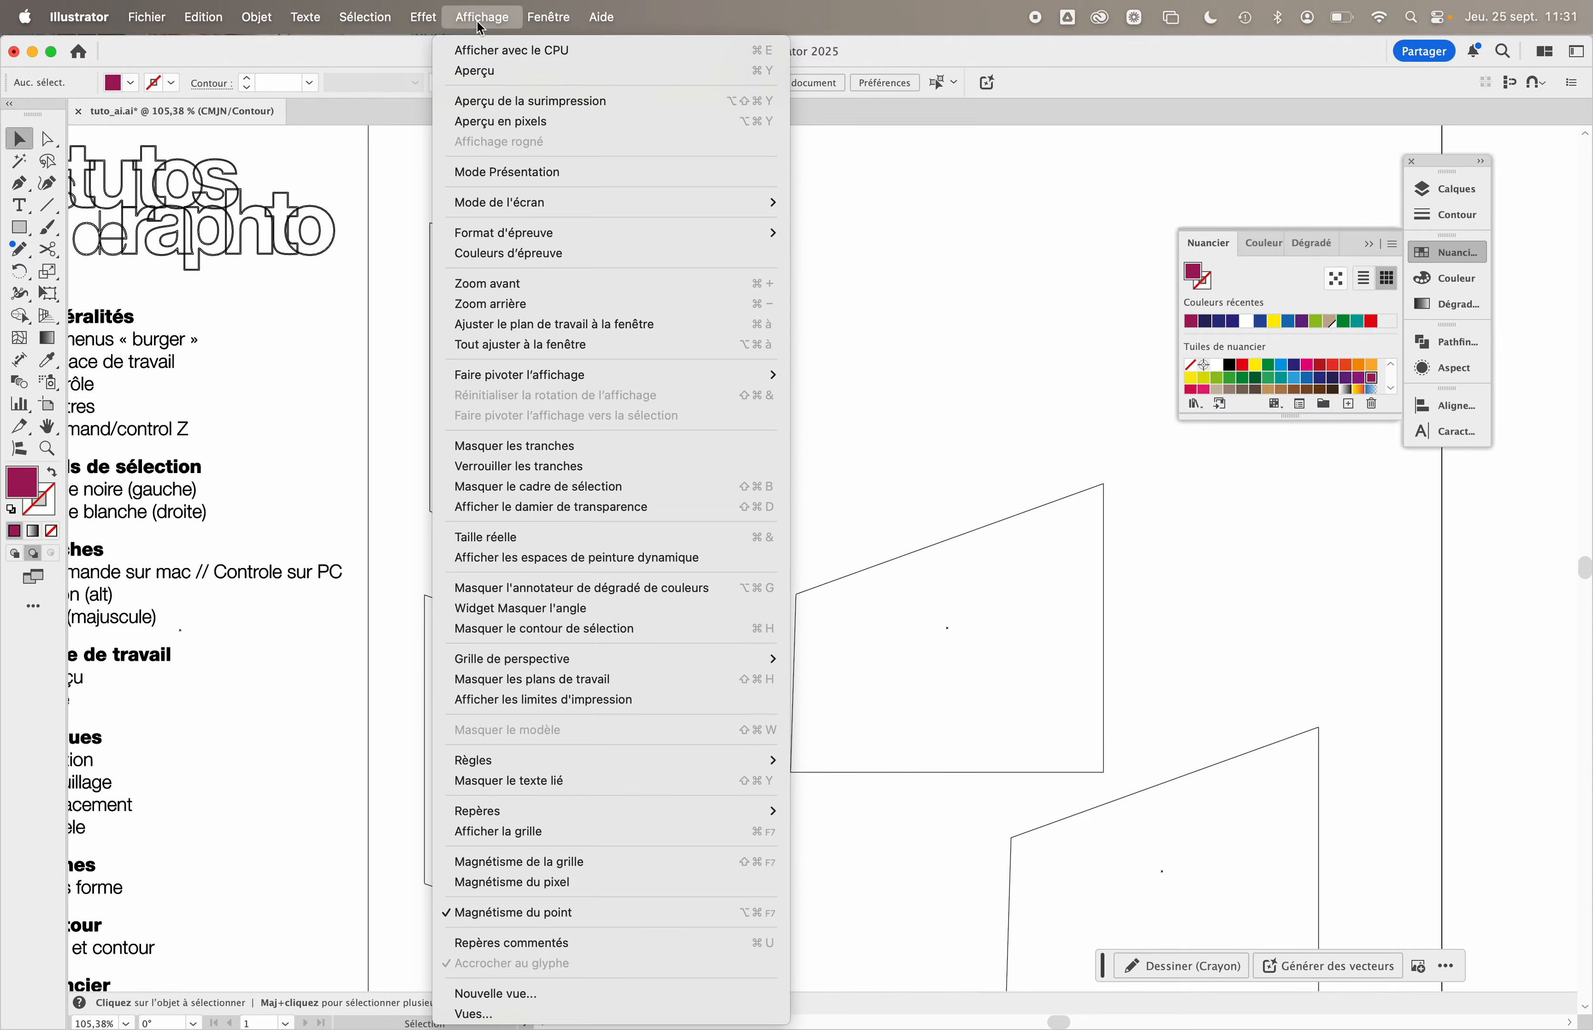
click(494, 72)
scroll(829, 422, down, 2)
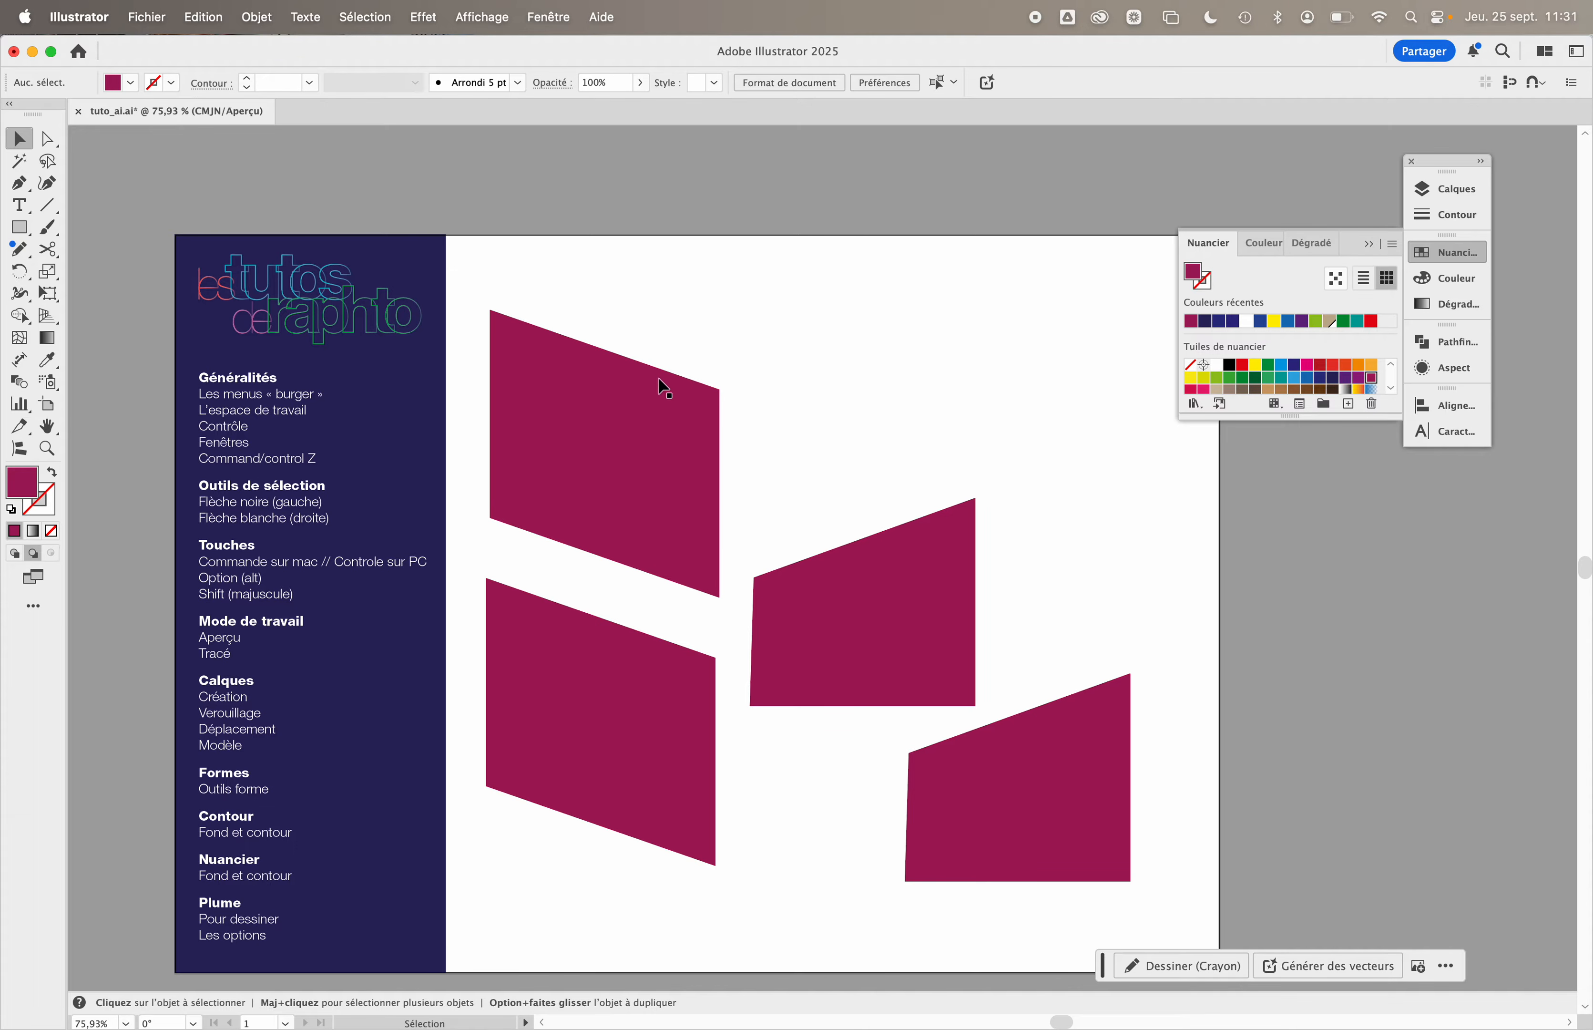
- Move the upper-left shape upward, undo the move, and clear the selection
drag(650, 429, 641, 344)
key(super+z)
click(846, 306)
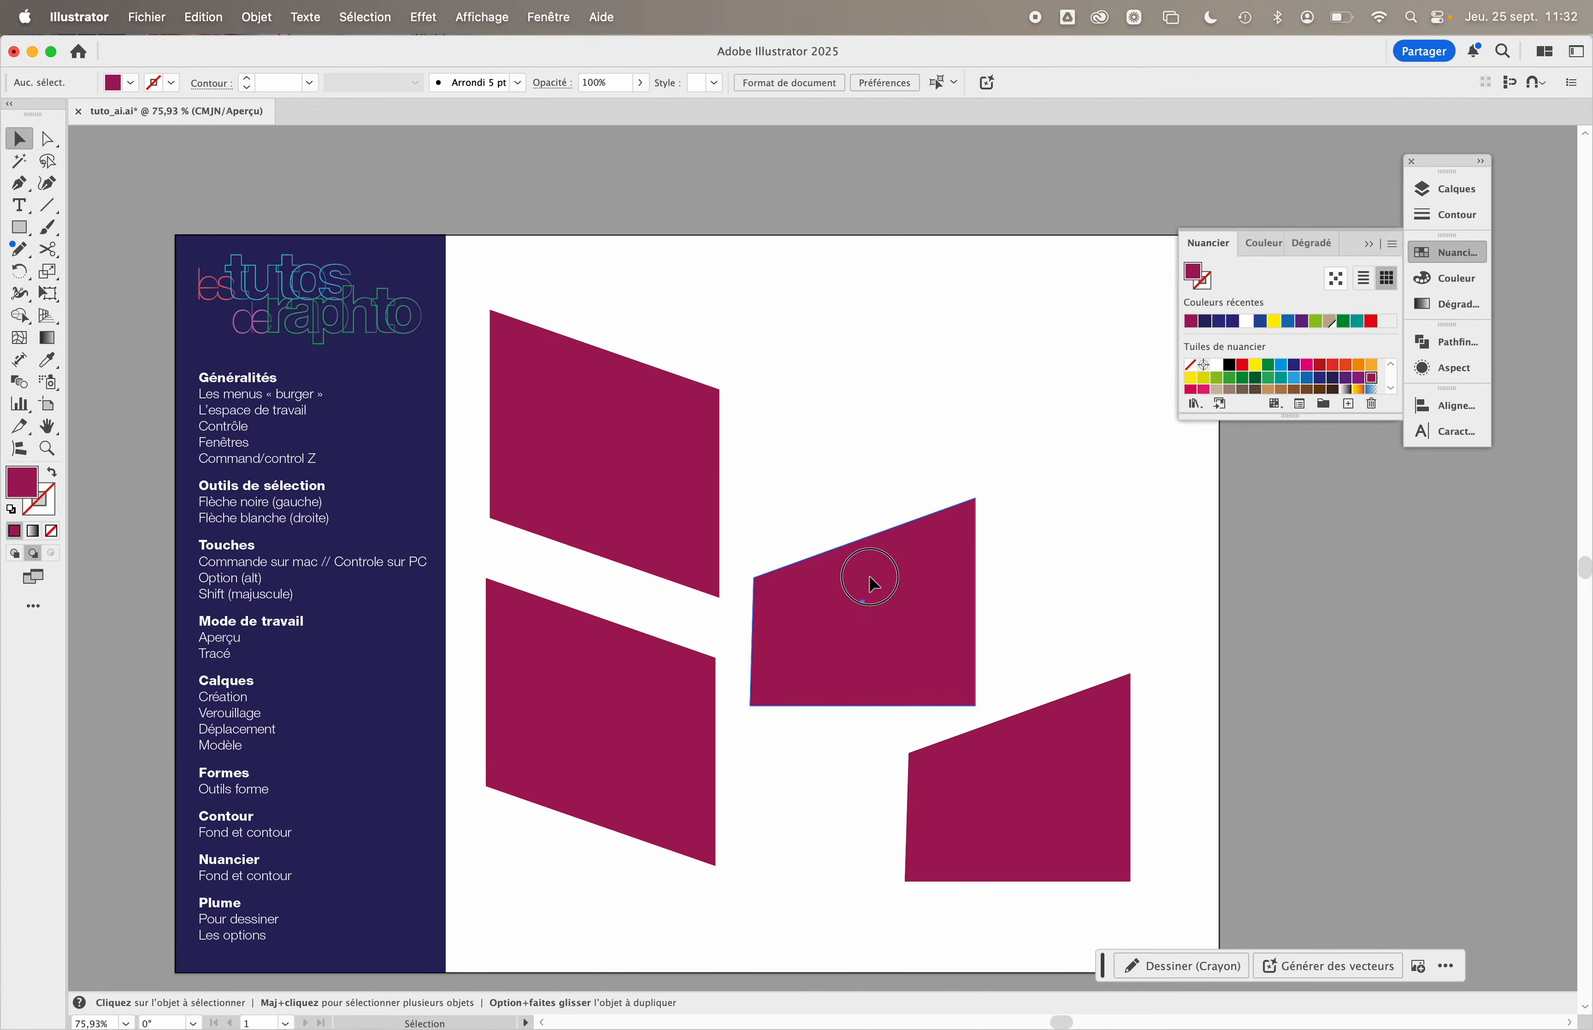
- Move the centre shape up and slightly to the right, and deselect it
drag(871, 576, 888, 502)
click(871, 389)
click(845, 494)
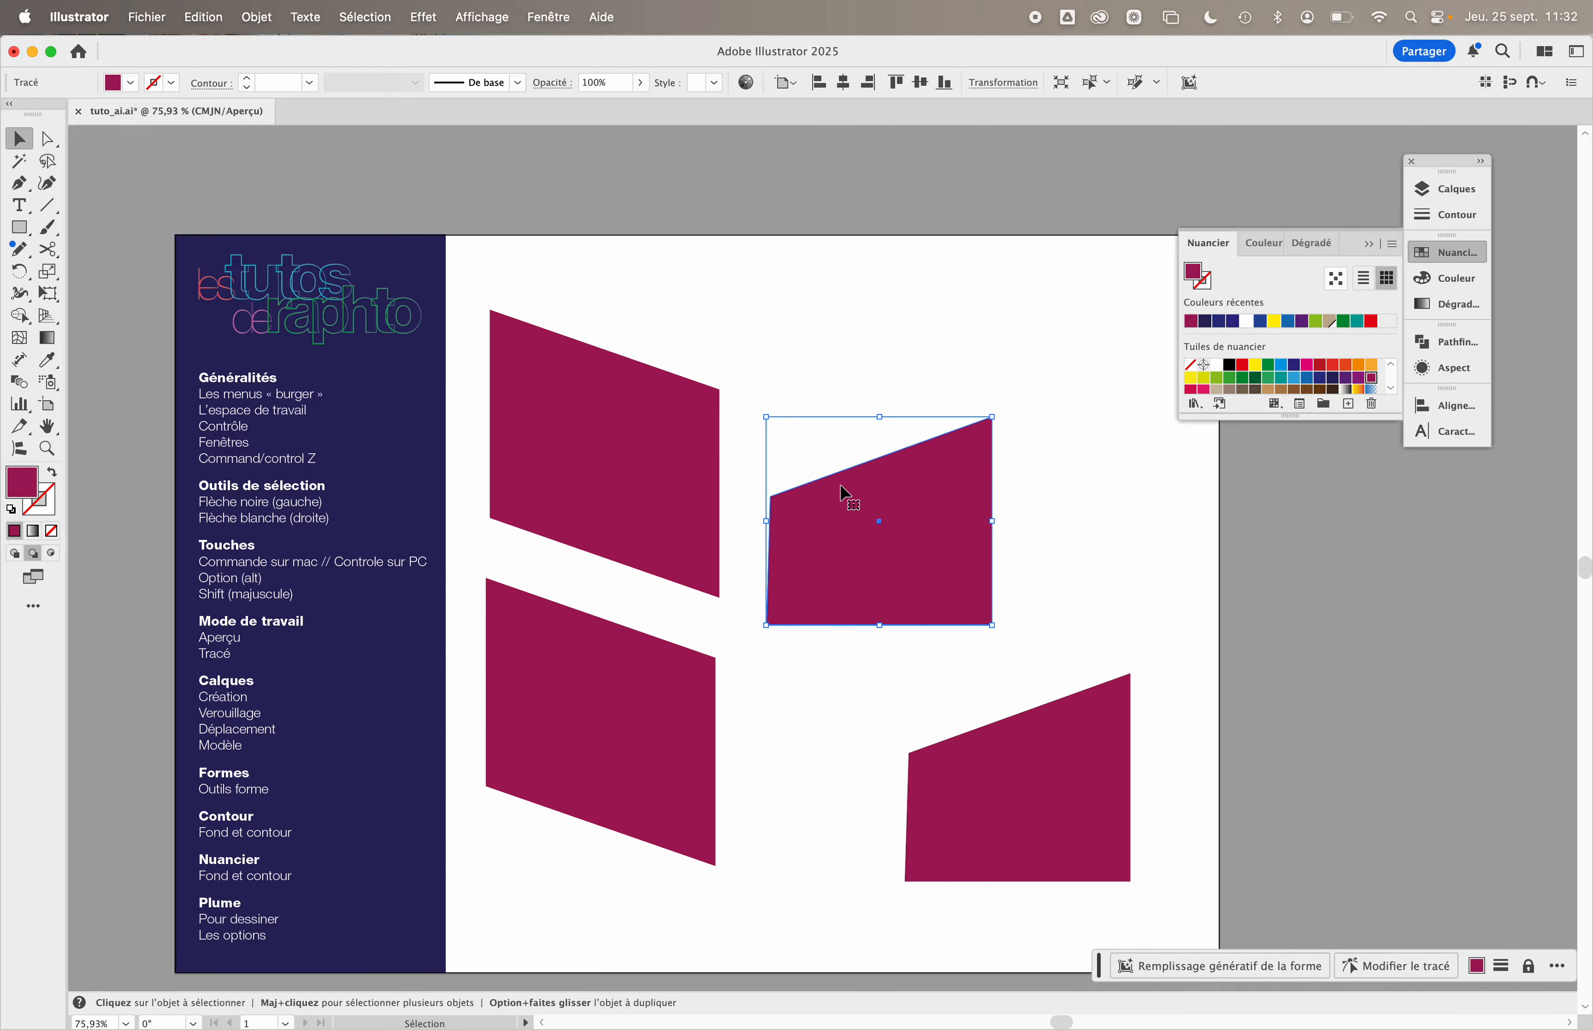
click(798, 340)
key(a)
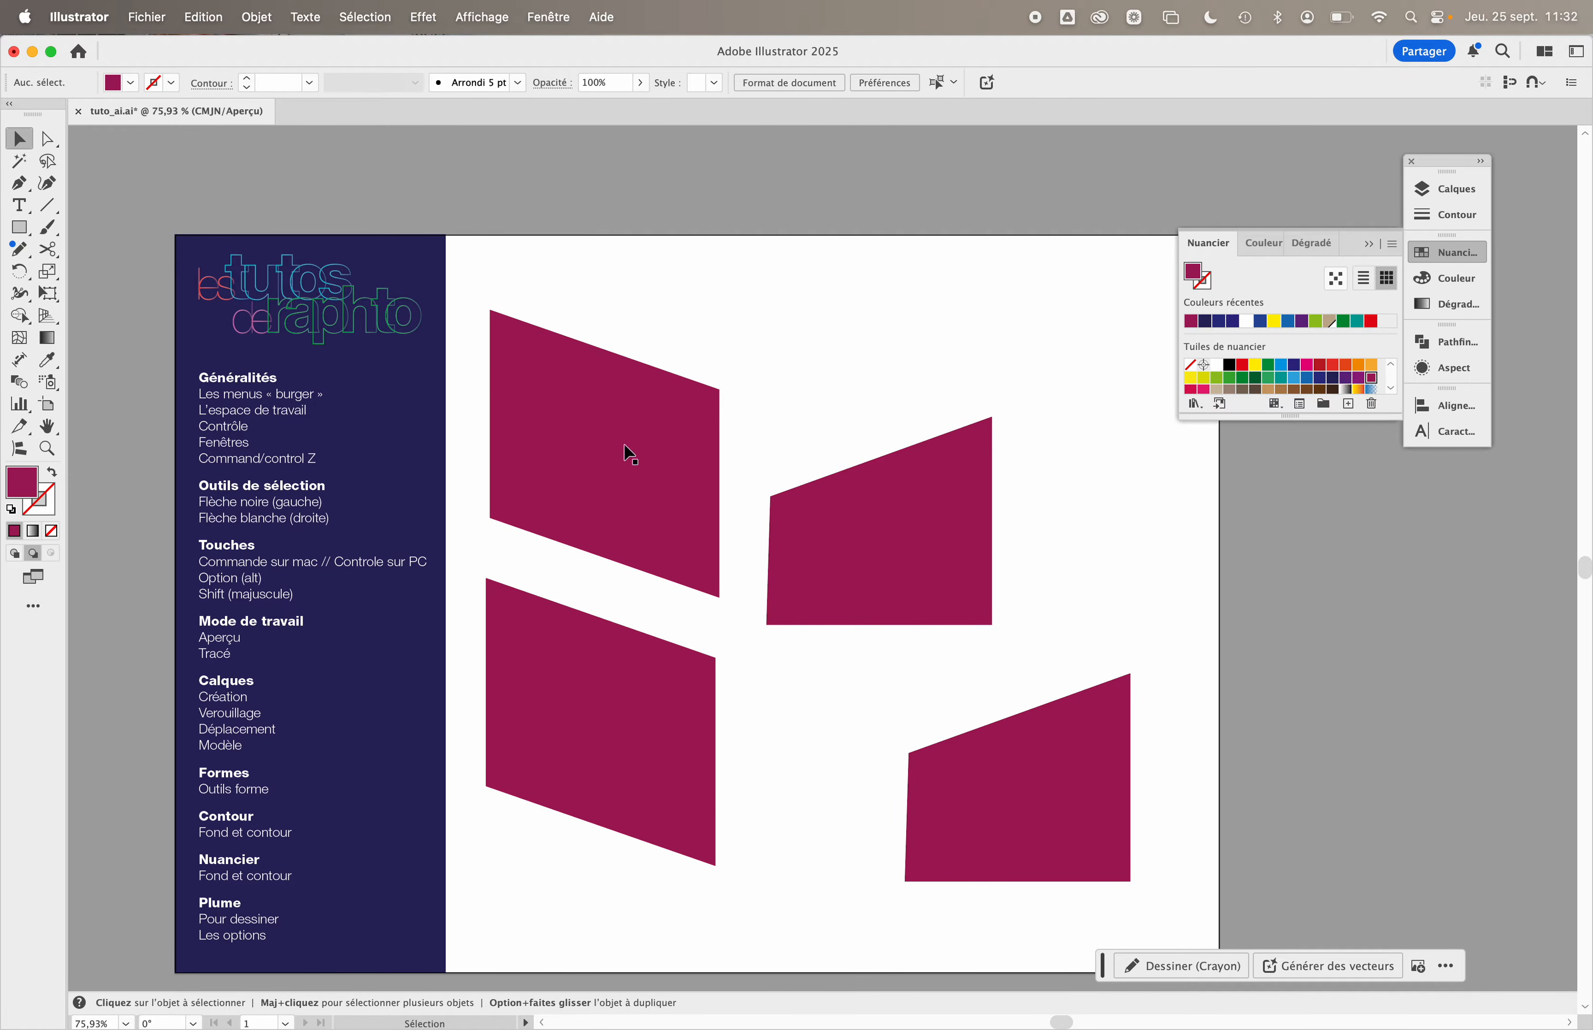
- Show the artwork in outline mode (Tracés) and return to preview mode (Aperçu)
scroll(626, 452, down, 2)
key(super+y)
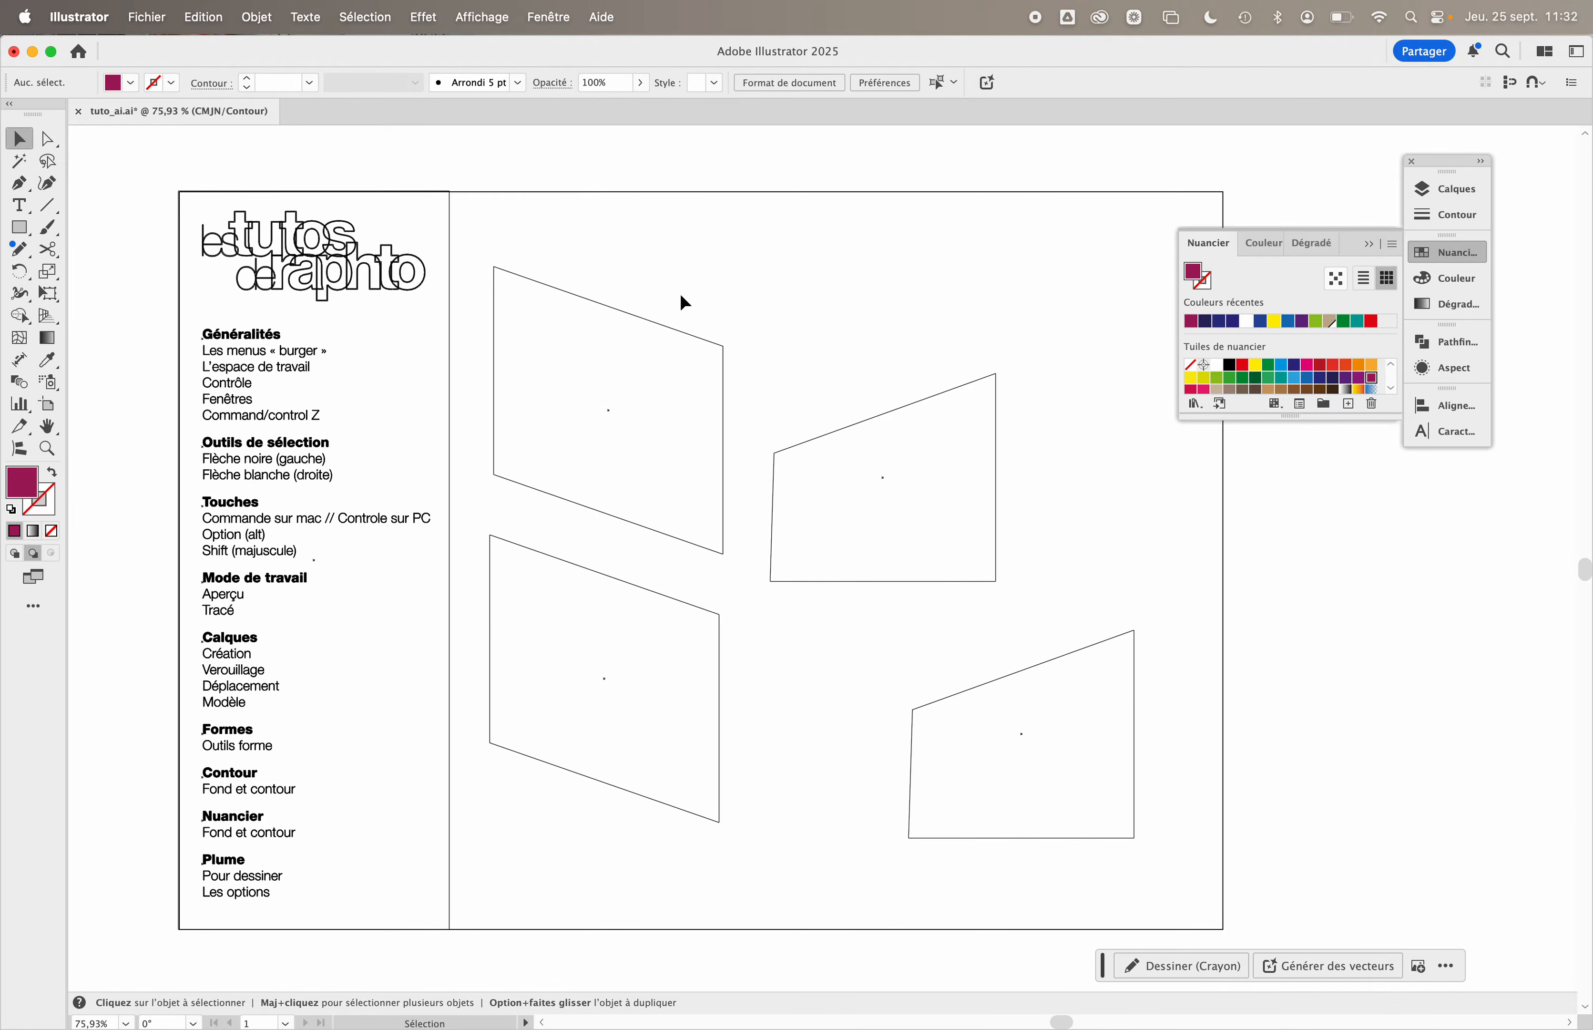
key(super+y)
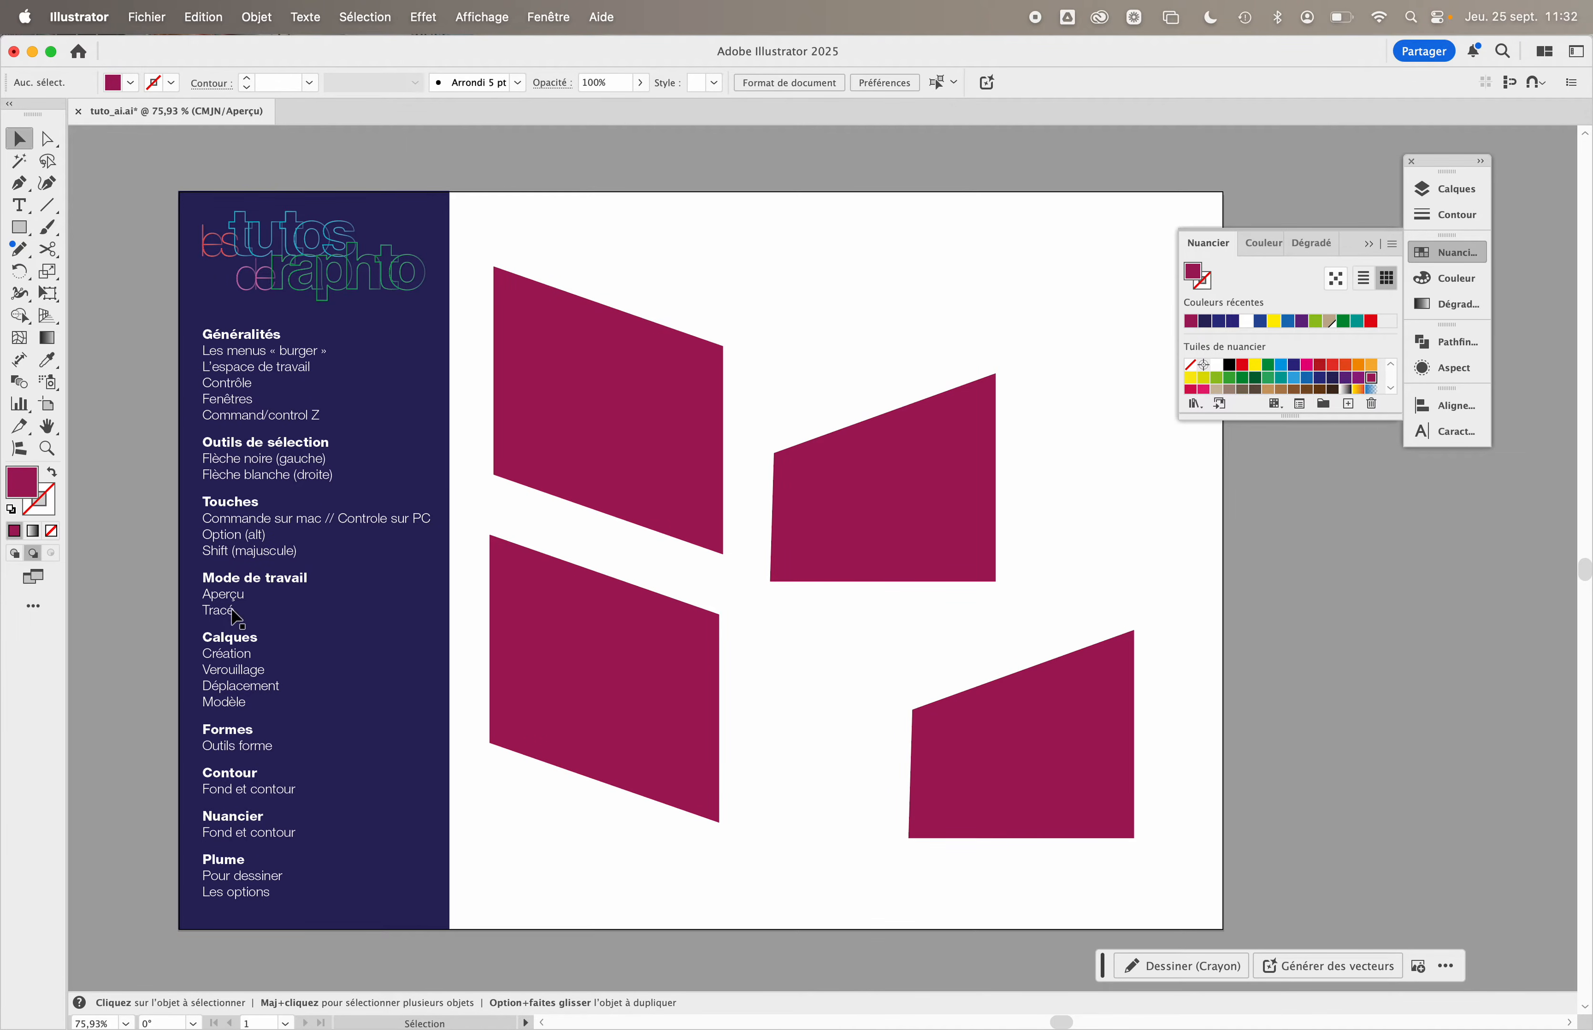
- Float the Calques panel over the artboard, collapse Calque 1, and toggle its visibility off and back on
click(1446, 188)
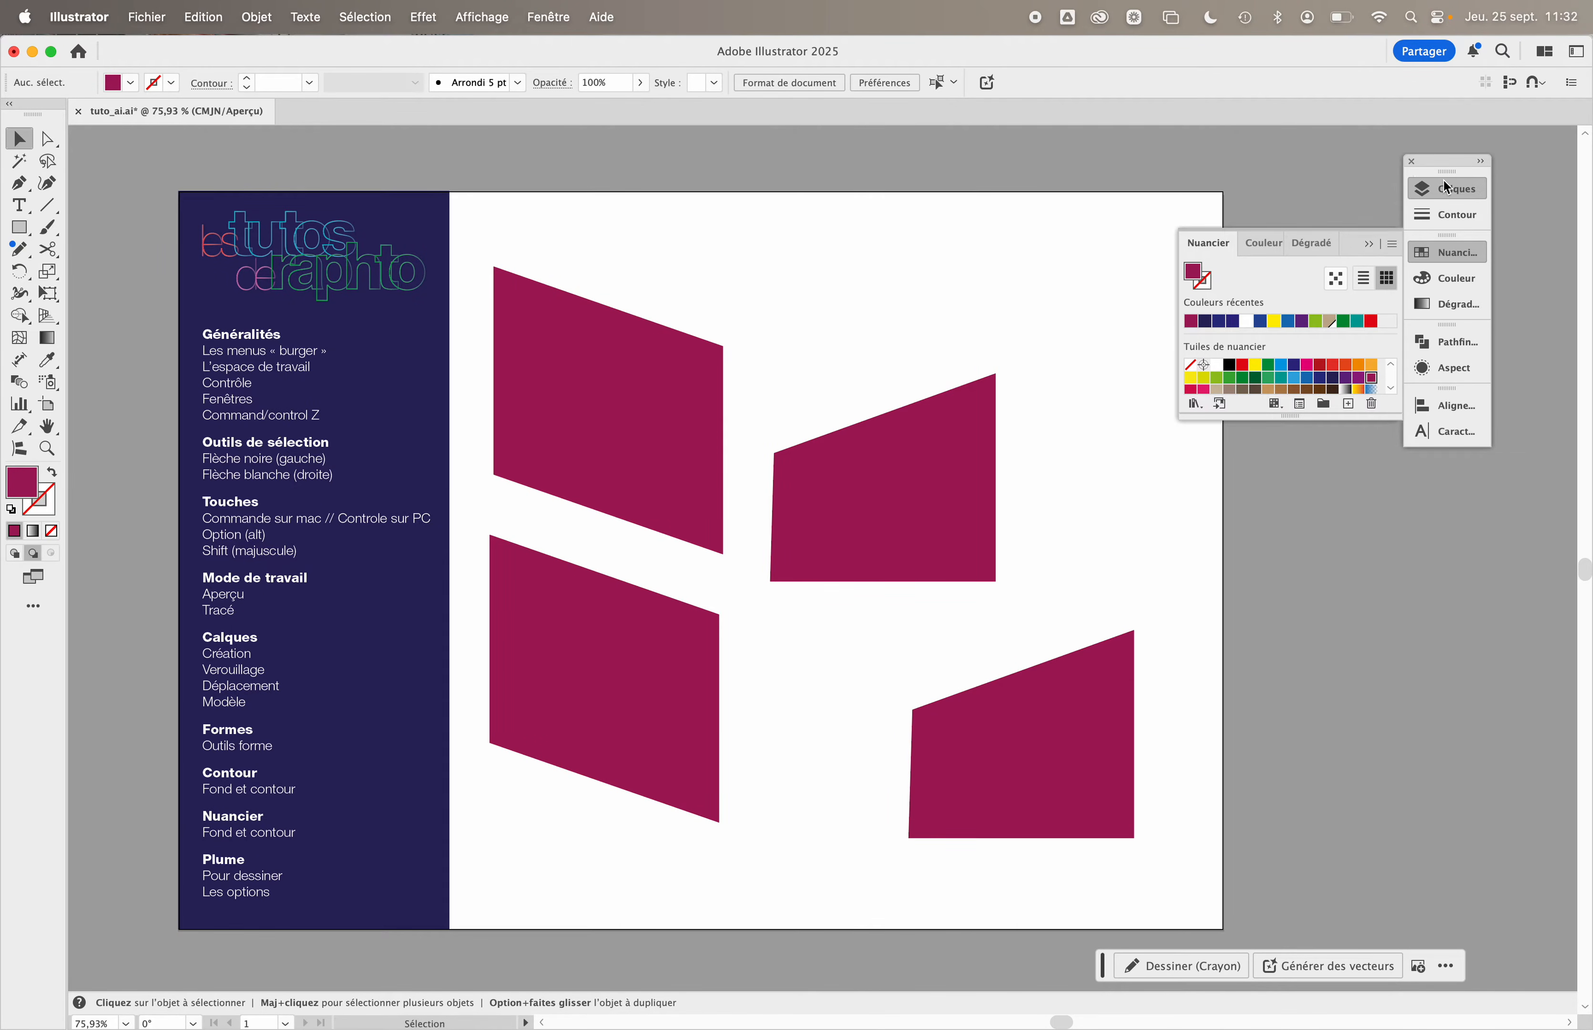
drag(1244, 184, 873, 292)
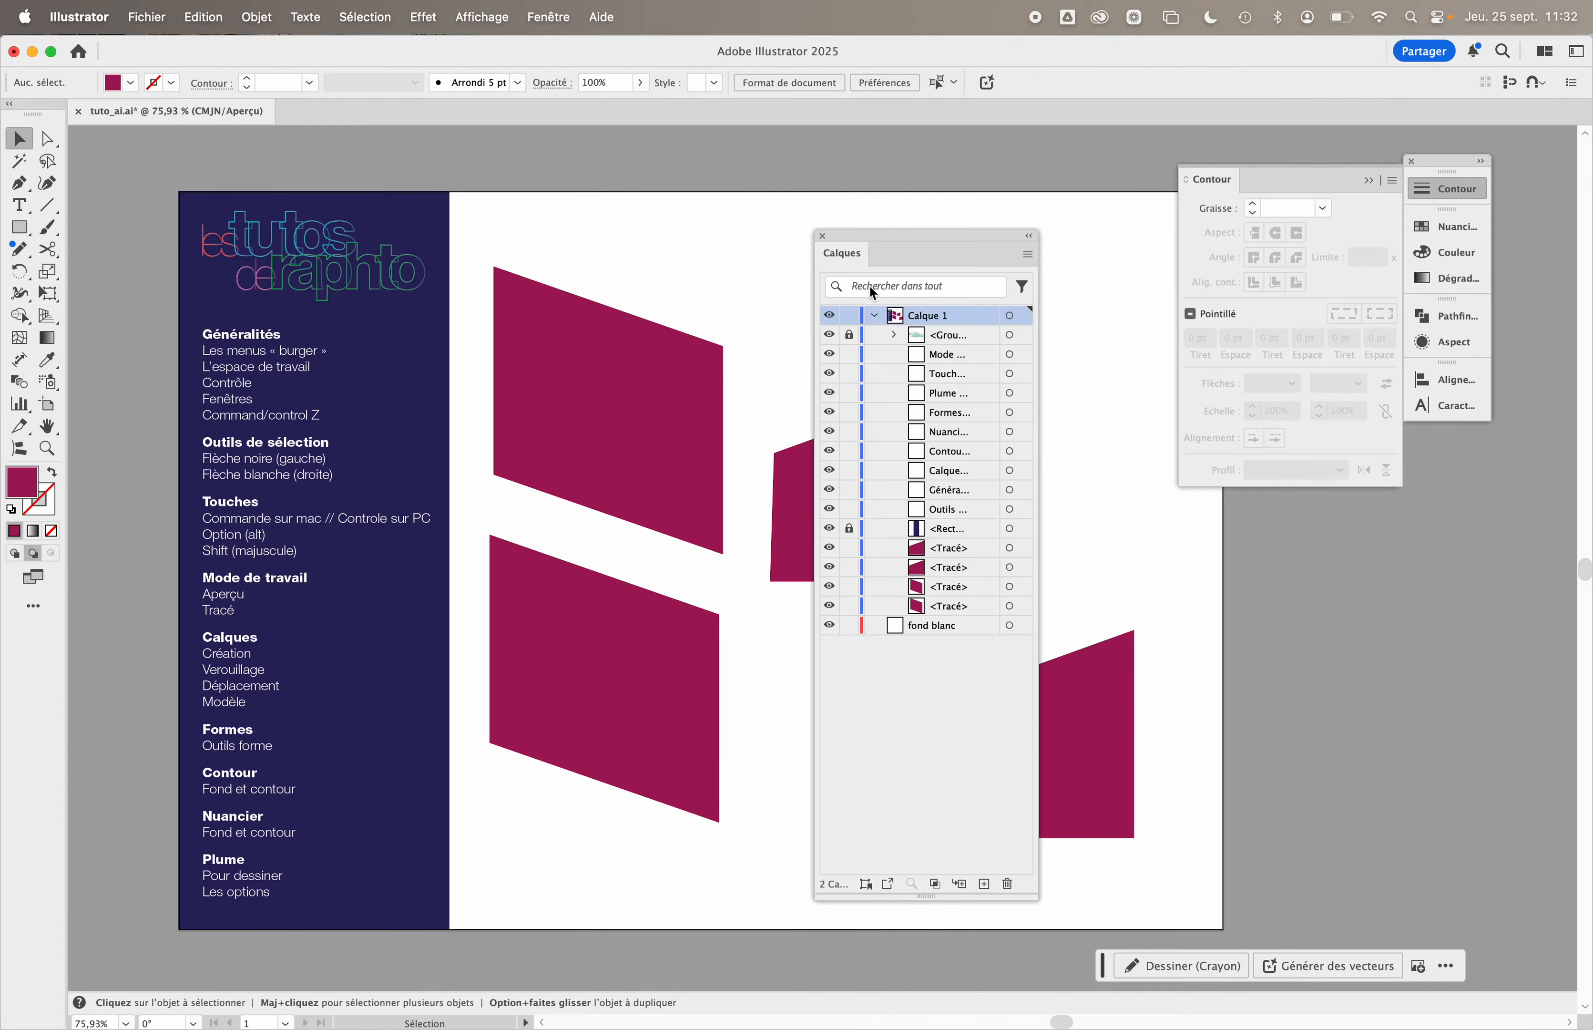
click(875, 316)
click(831, 318)
click(833, 319)
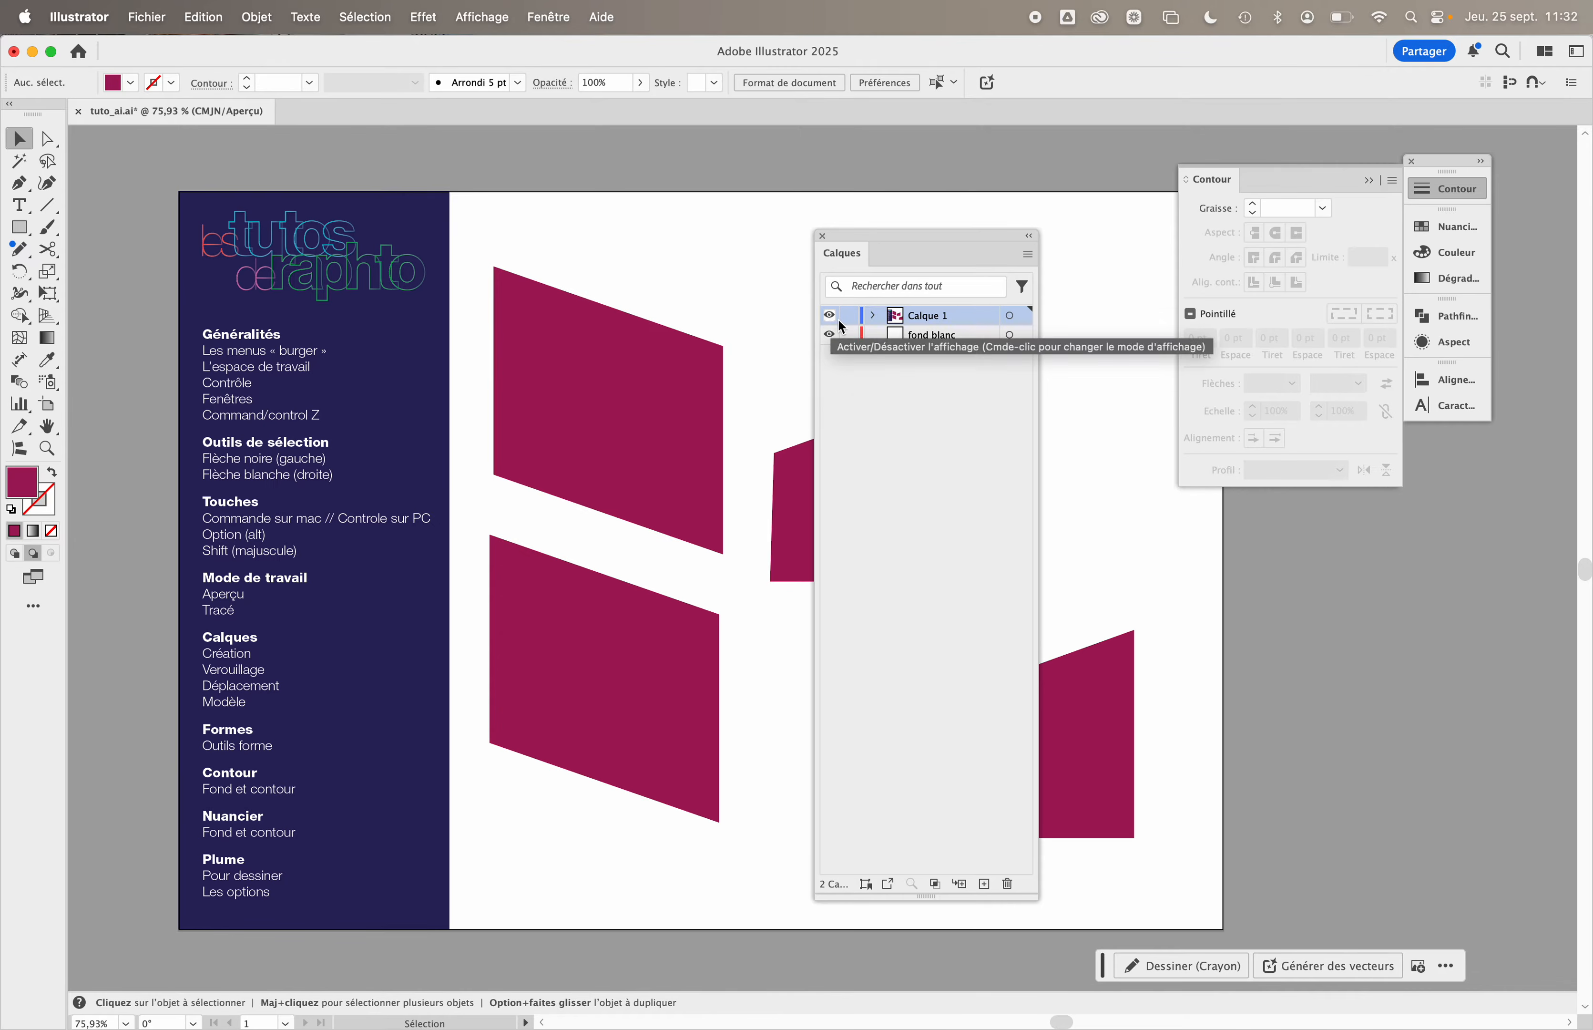
- Expand Calque 1, hide its four magenta <Tracé> objects, and make them visible again
click(873, 316)
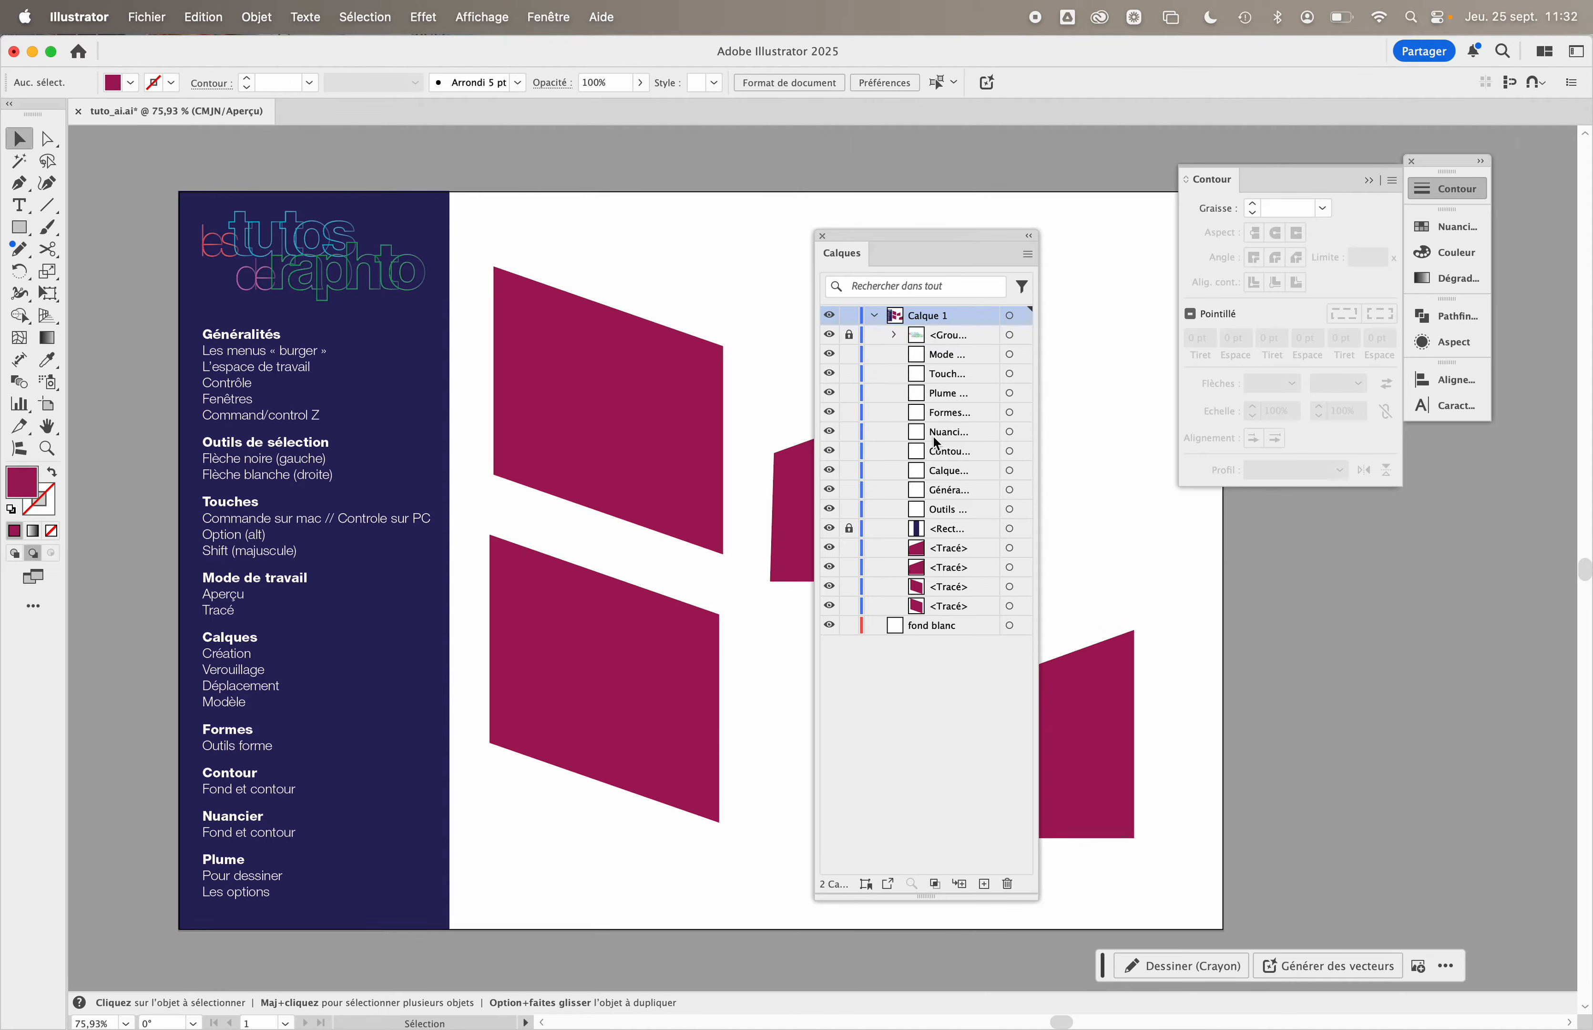
click(831, 568)
click(830, 568)
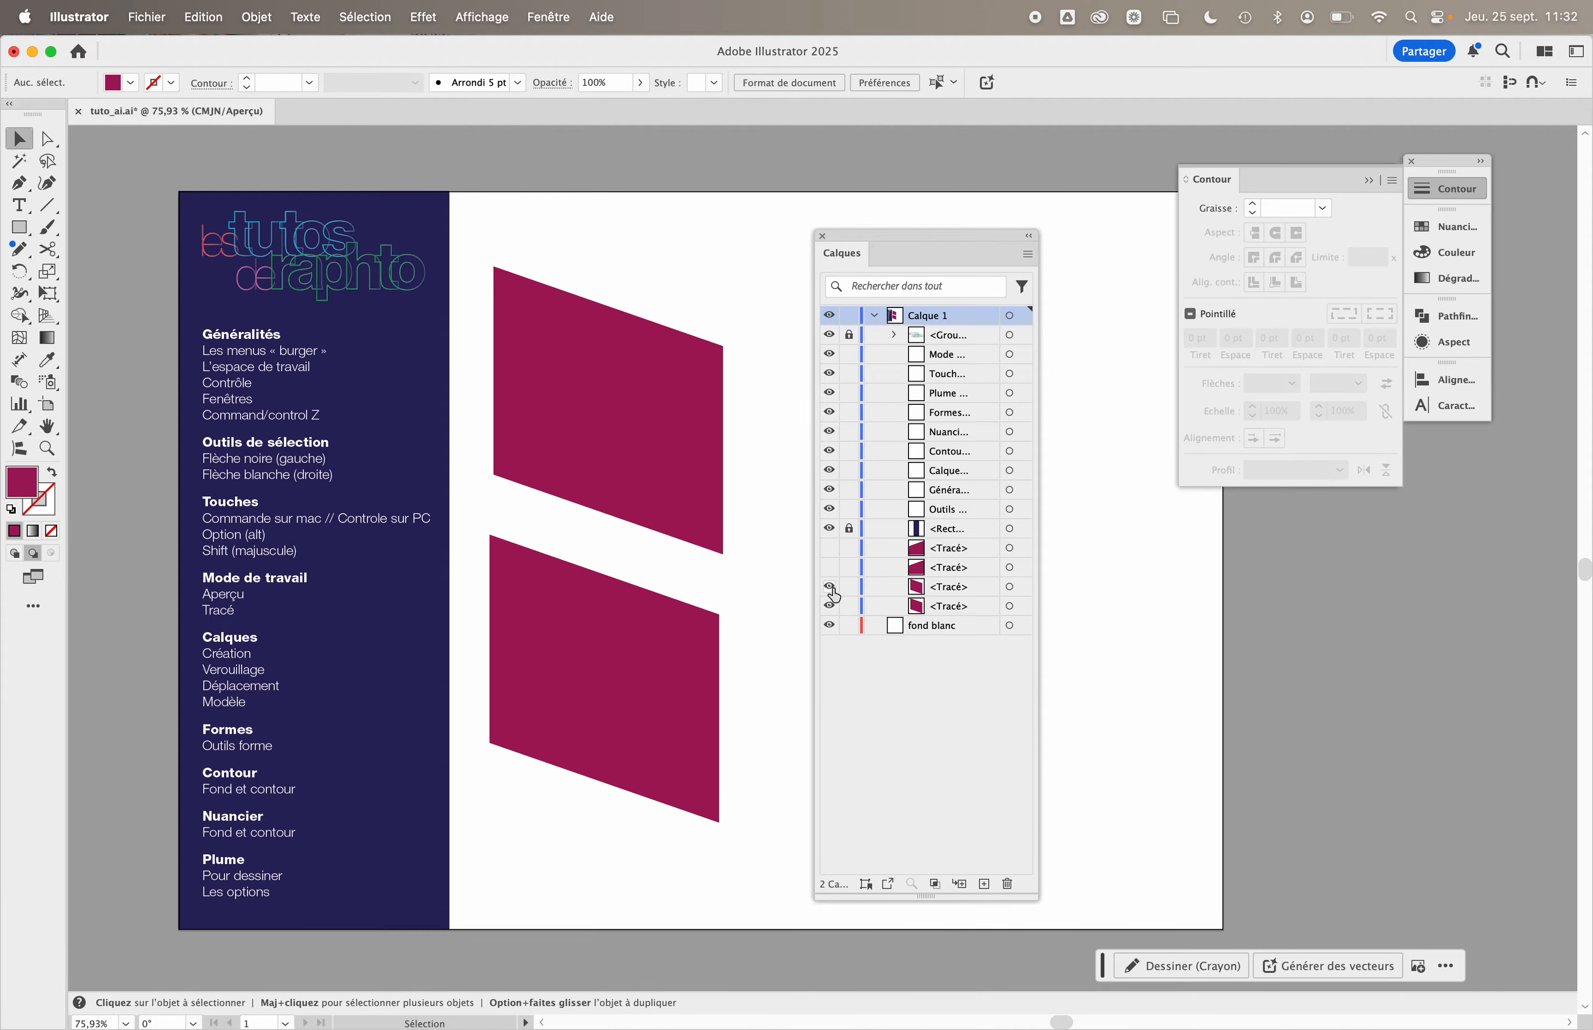
click(830, 587)
click(831, 606)
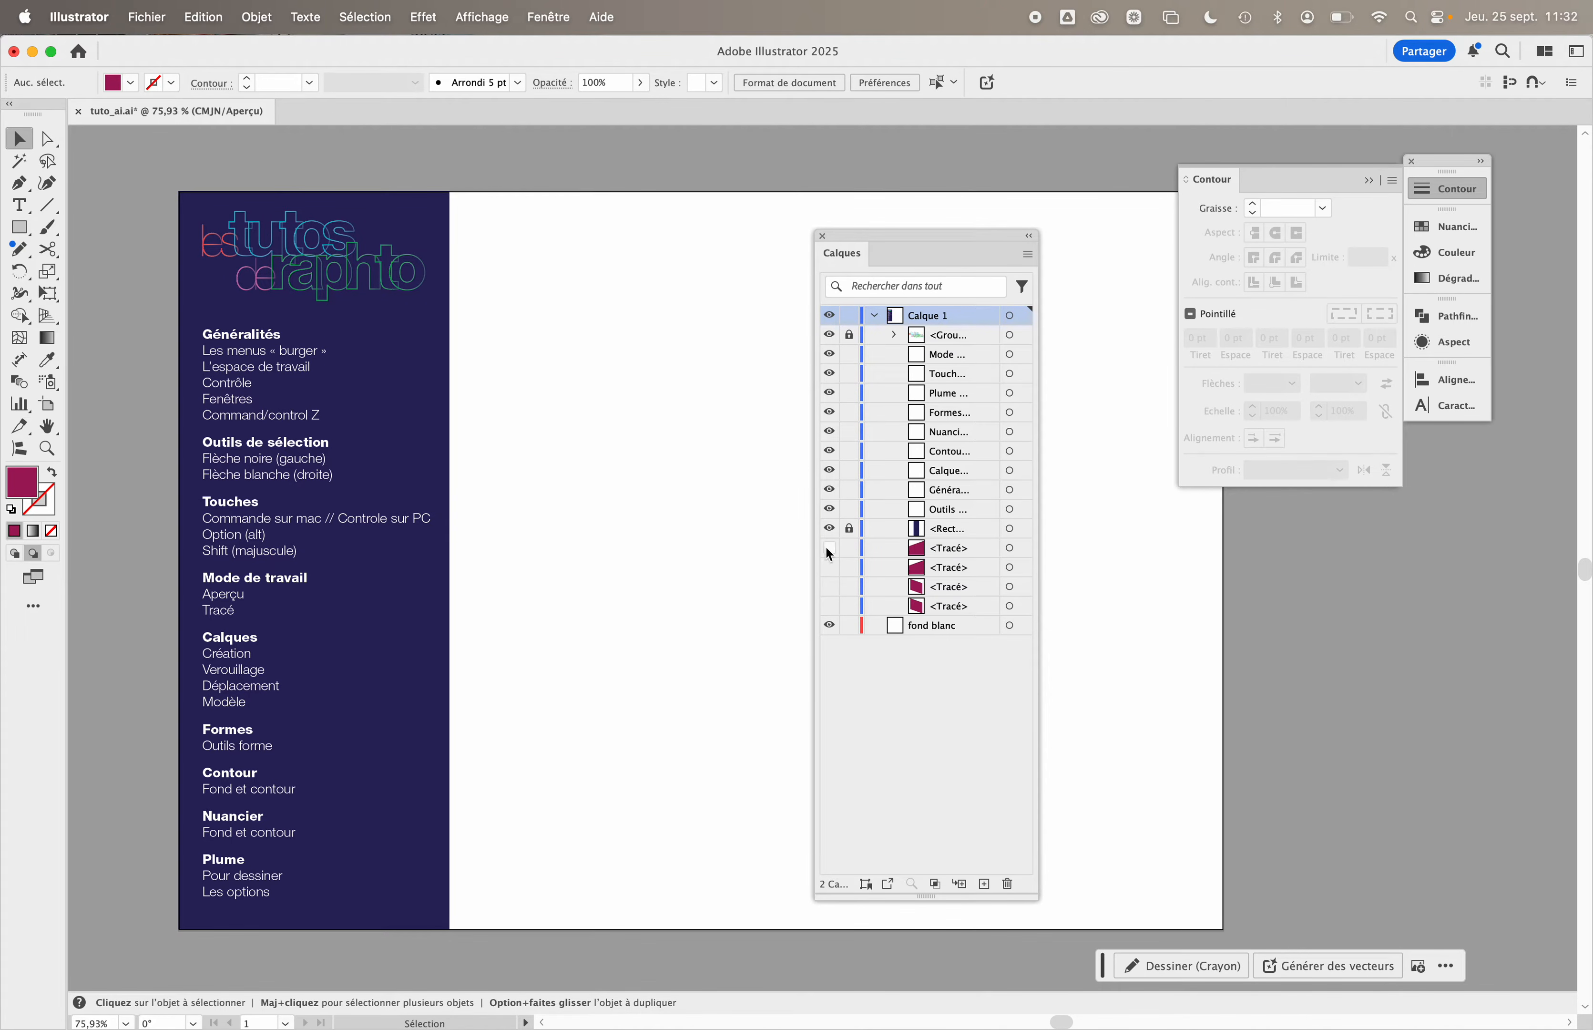
drag(831, 606, 830, 548)
- Lock the centre magenta shape in the layer list, test the lock by selecting everything on the artboard, and deselect
click(850, 548)
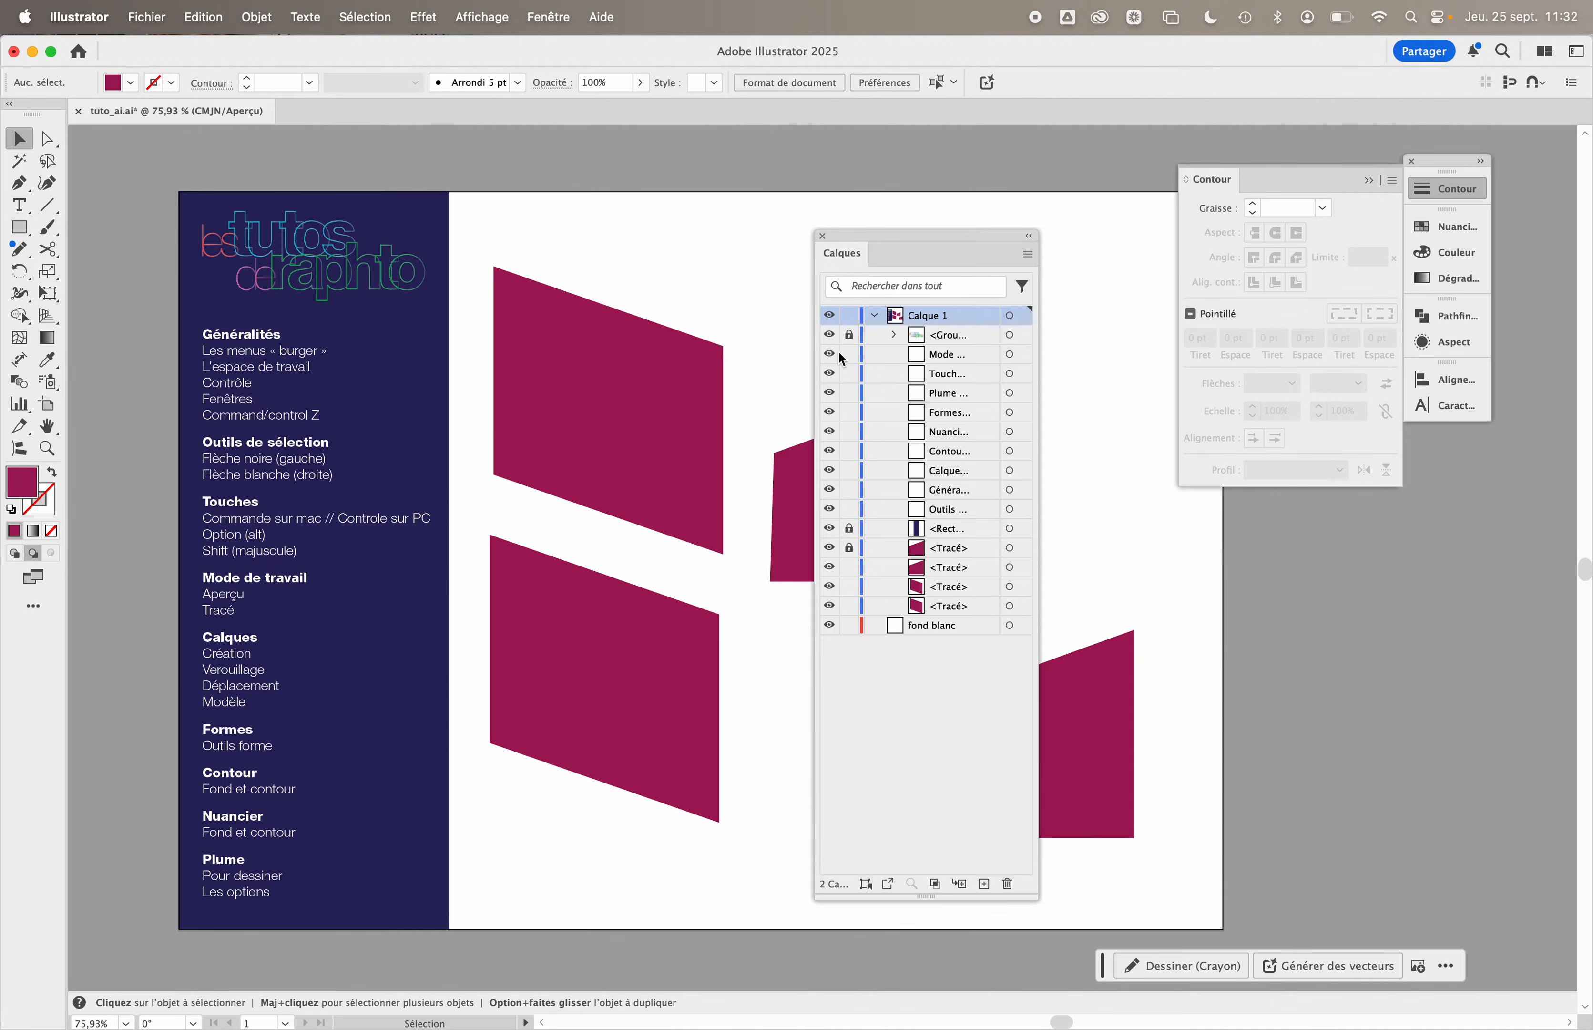
drag(854, 242, 1287, 227)
key(super+a)
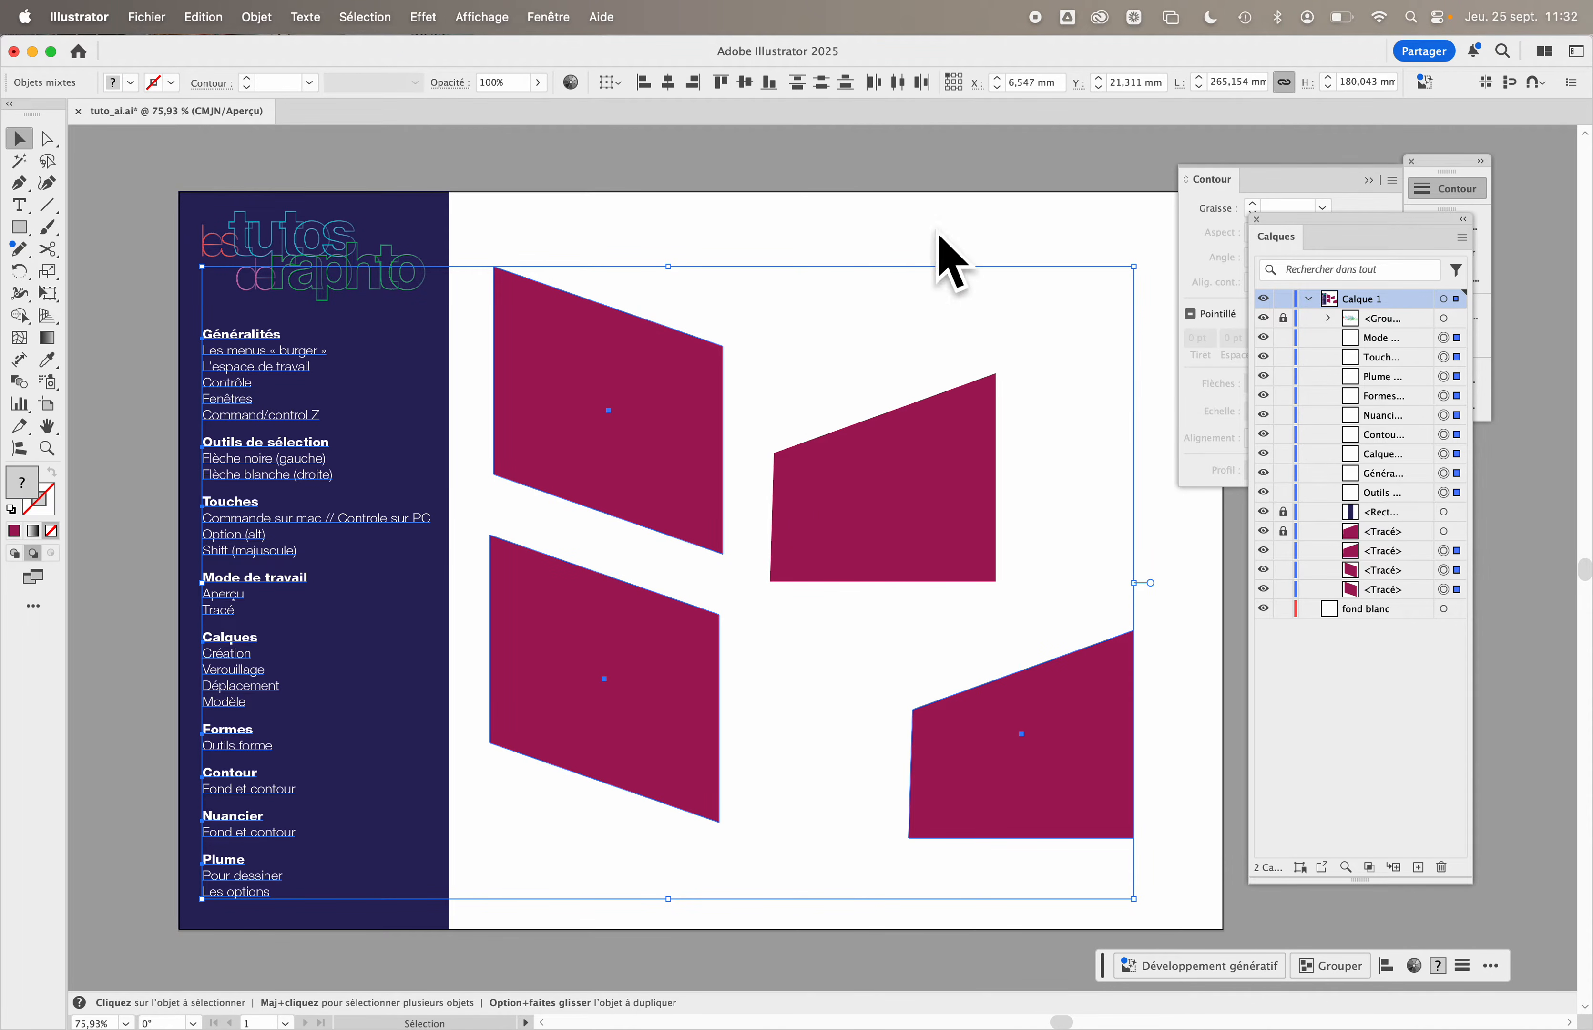
key(super+shift+a)
key(super+a)
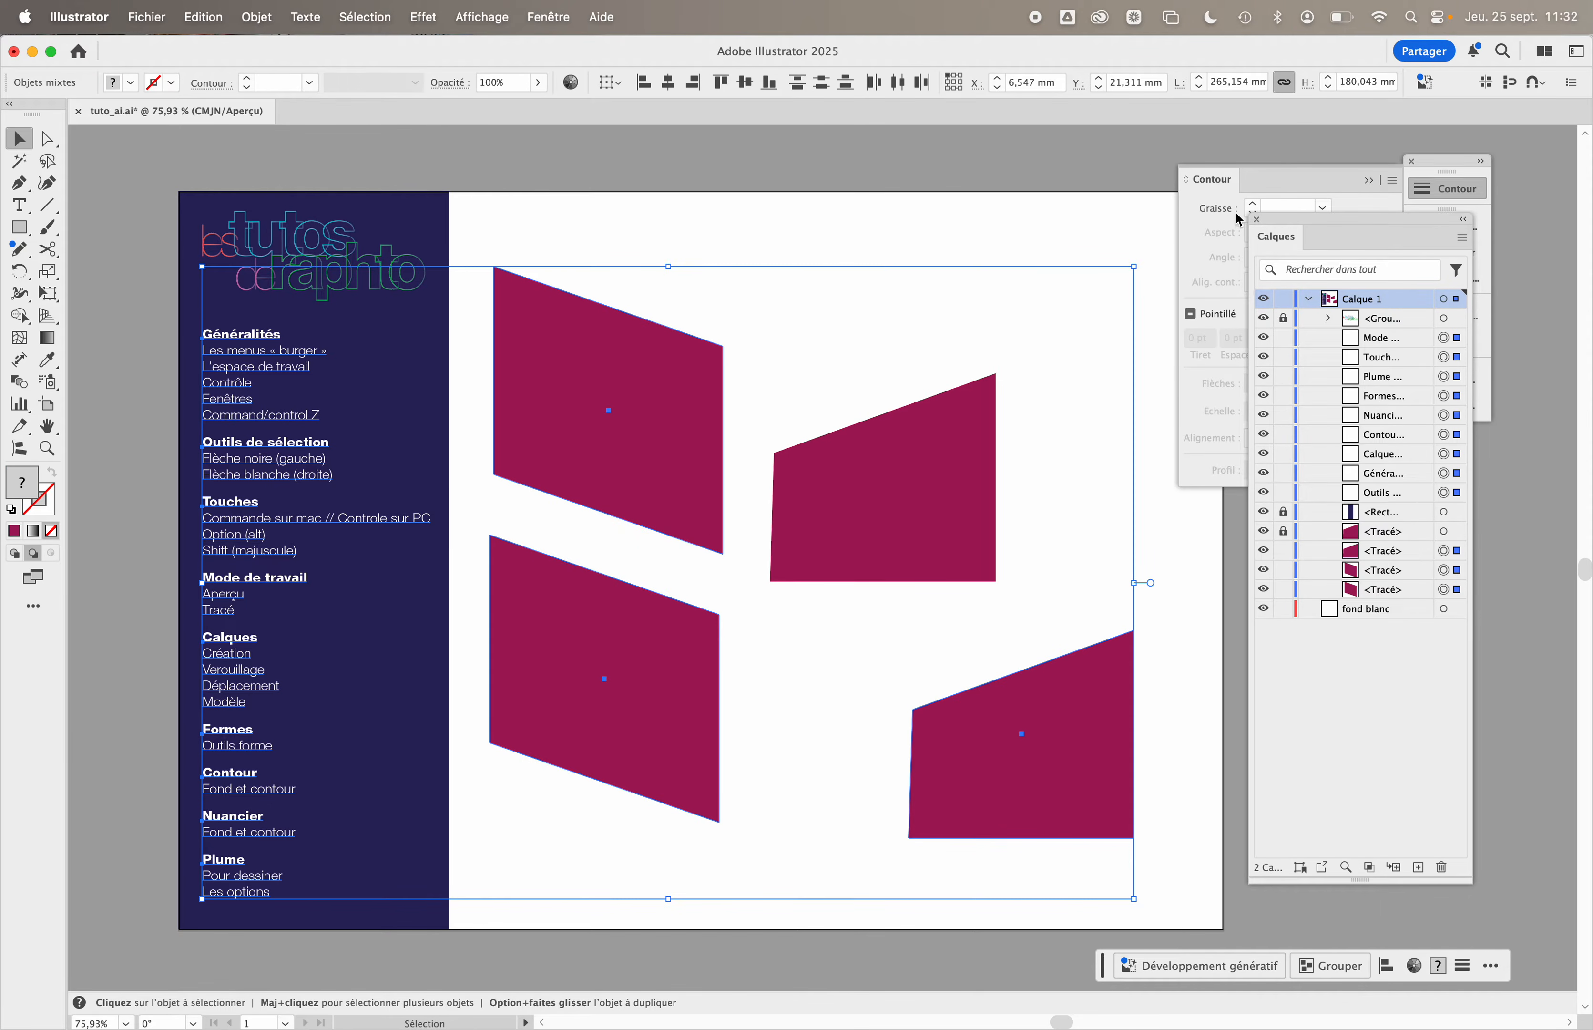
click(1088, 238)
drag(1321, 210, 897, 187)
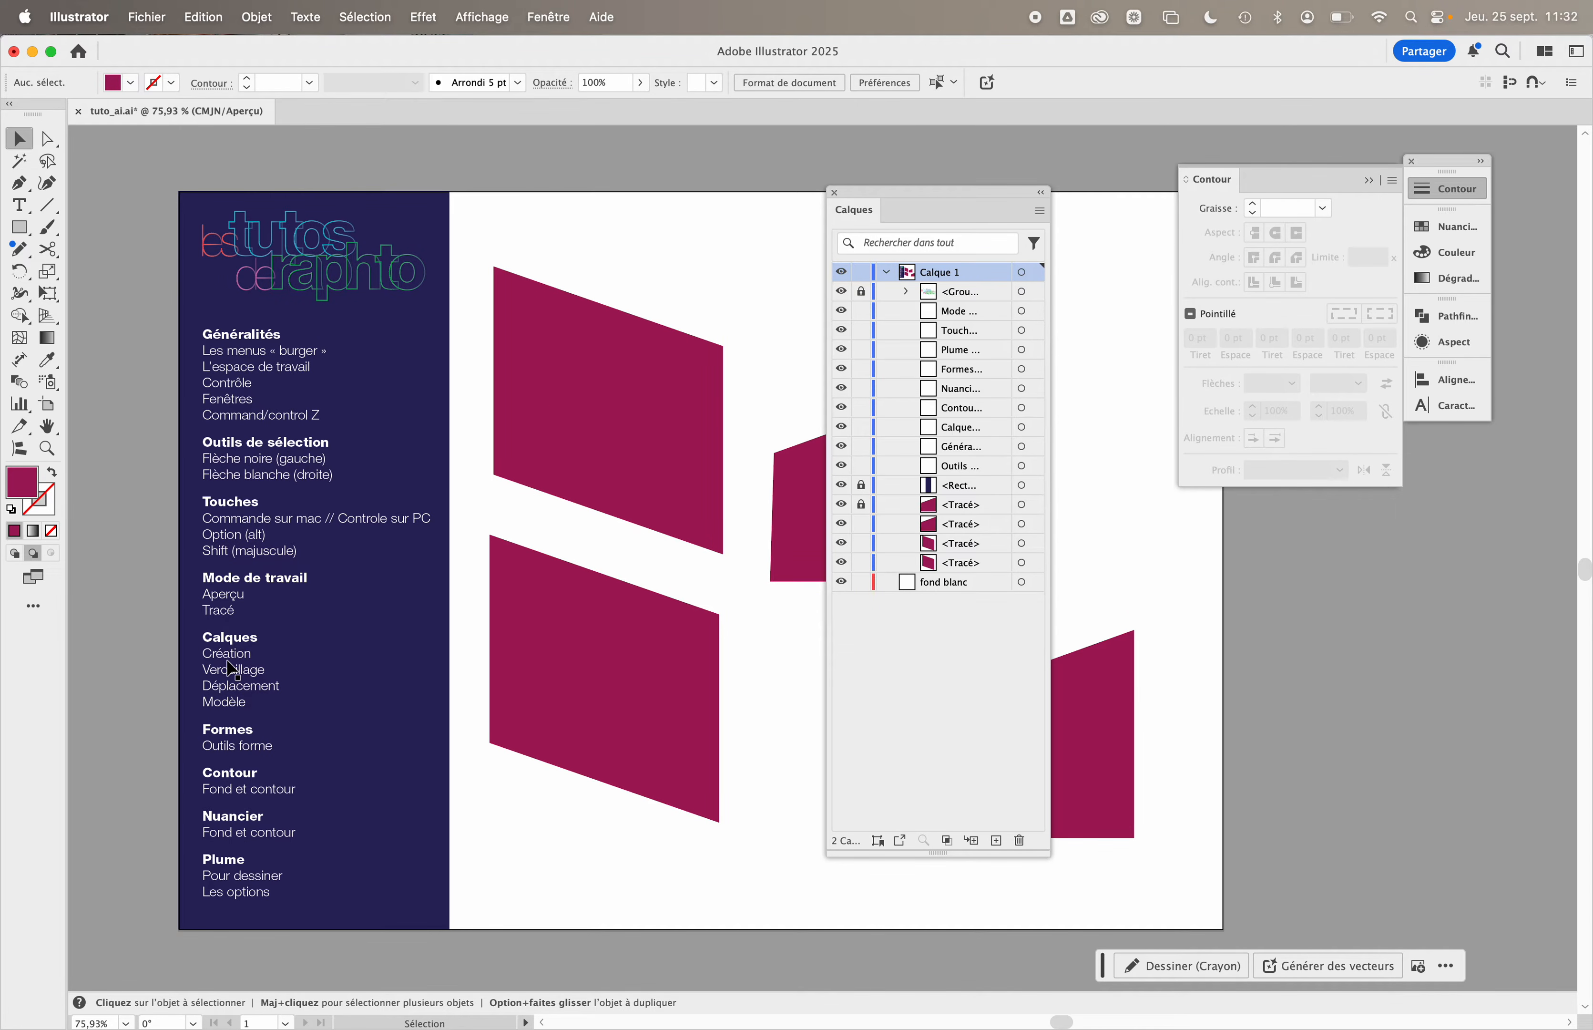
- Select and delete all unlocked objects, undo the deletion, and clear the selection
key(super+a)
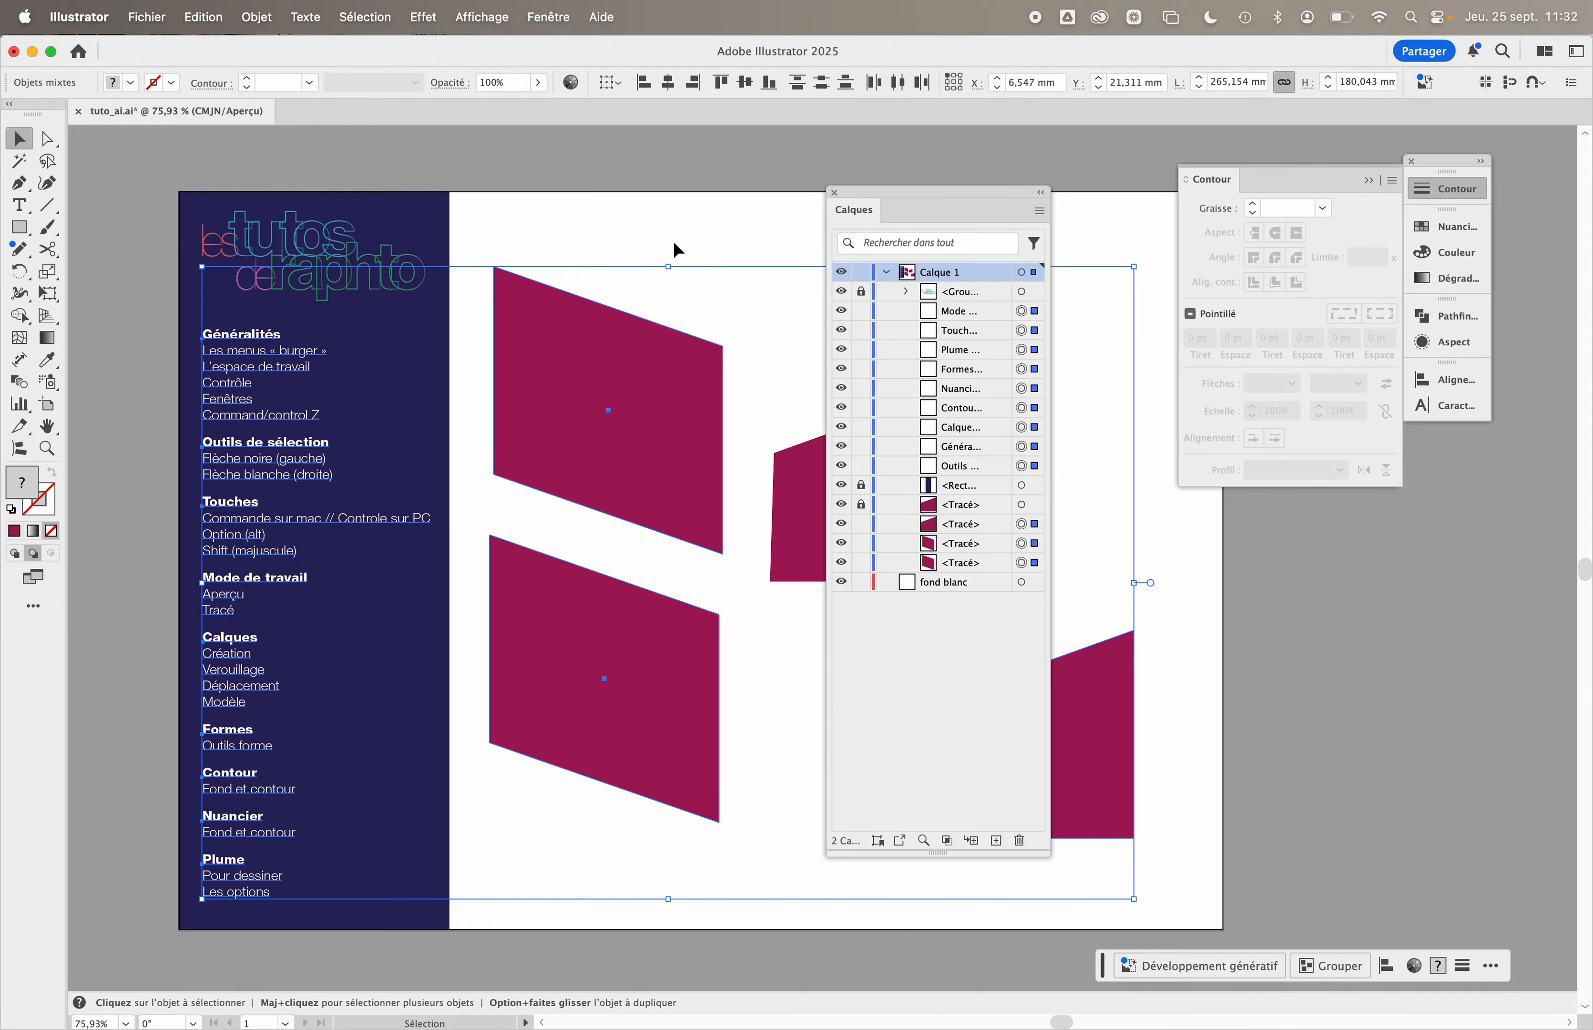
key(BackSpace)
key(super+z)
drag(993, 189, 1447, 488)
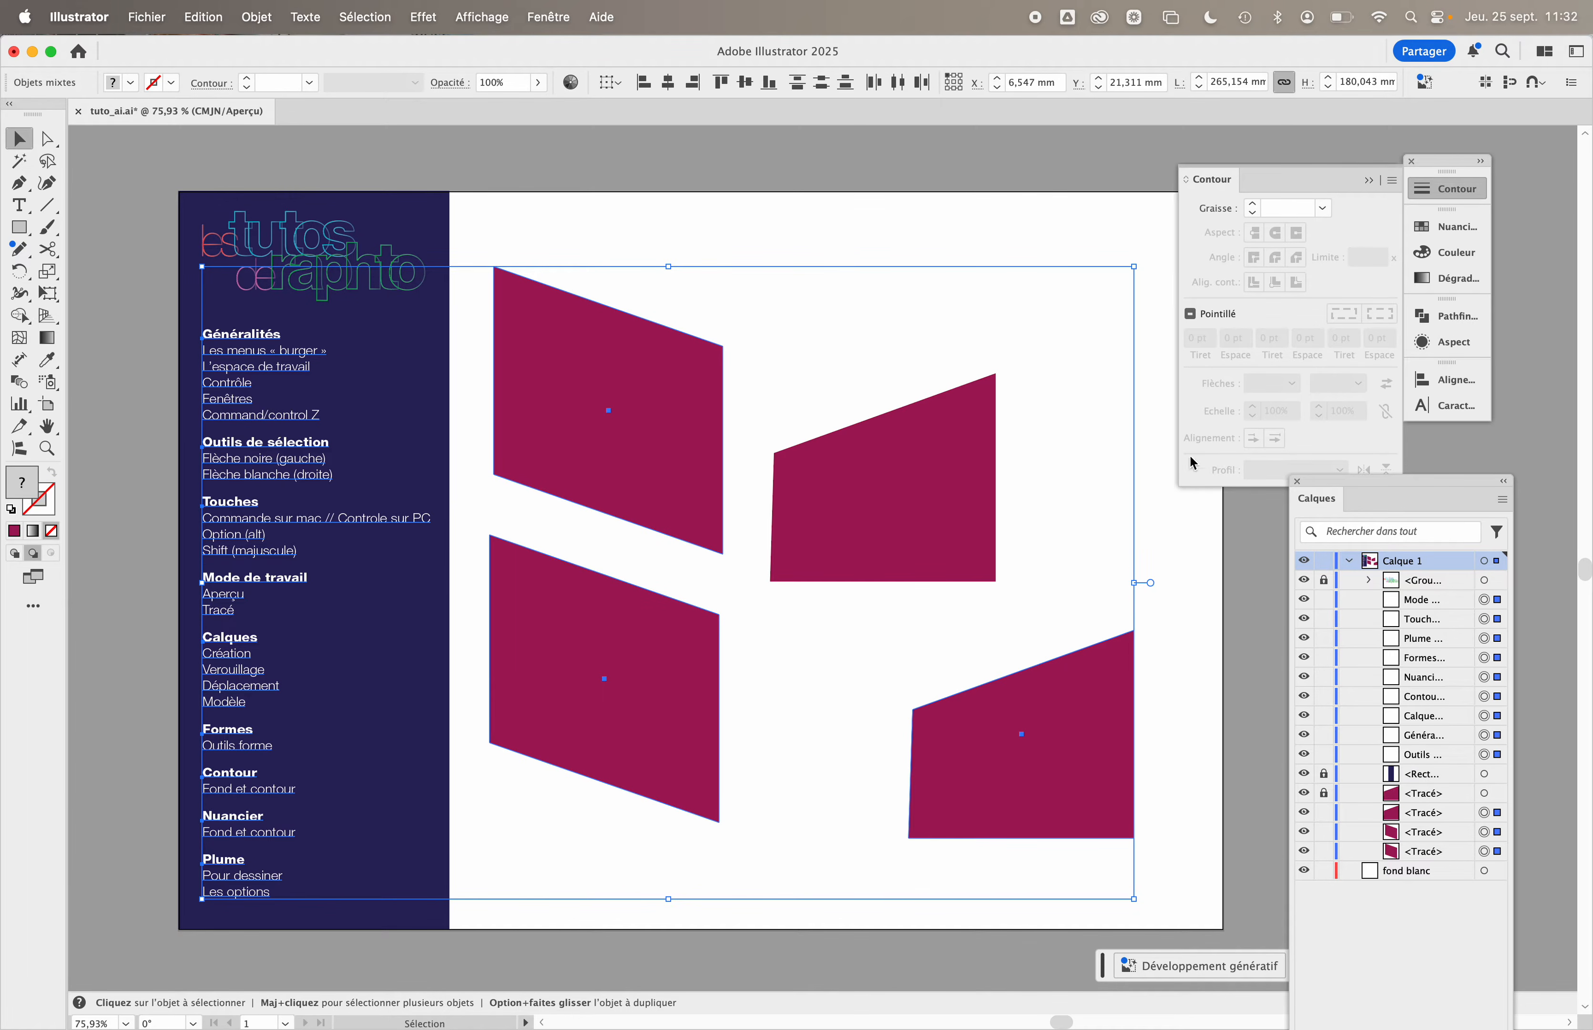
click(734, 243)
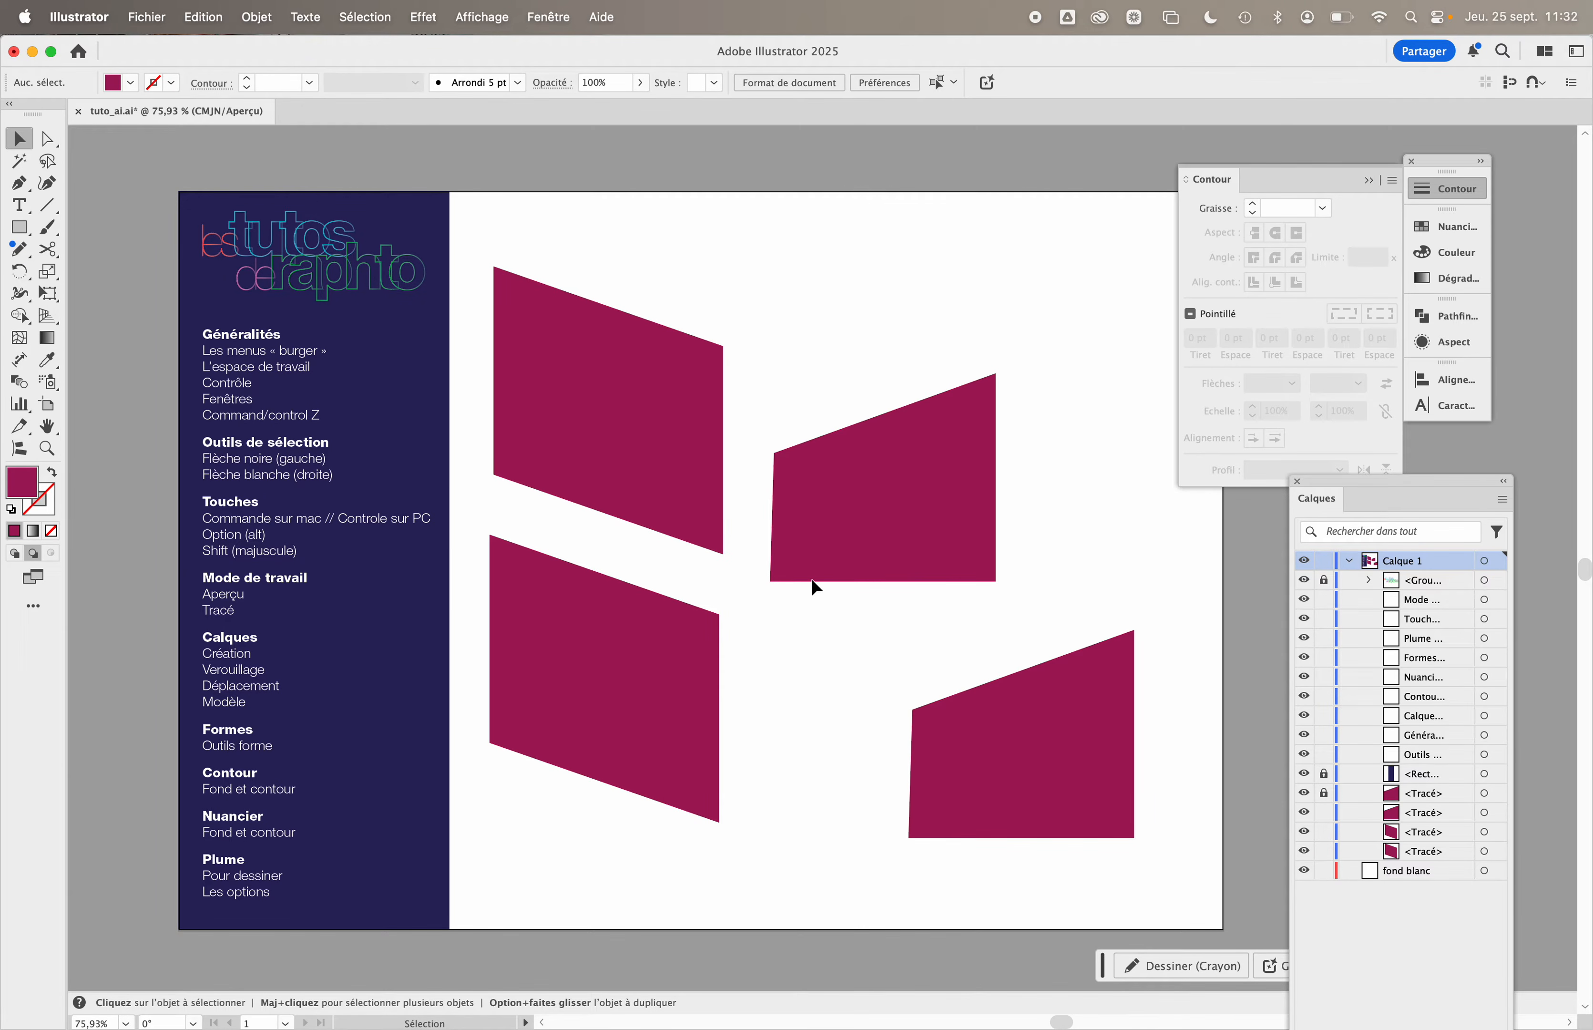
- Bring the layer list back over the artboard, collapse Calque 1, and examine the available layer commands
drag(1351, 485, 923, 255)
click(1074, 268)
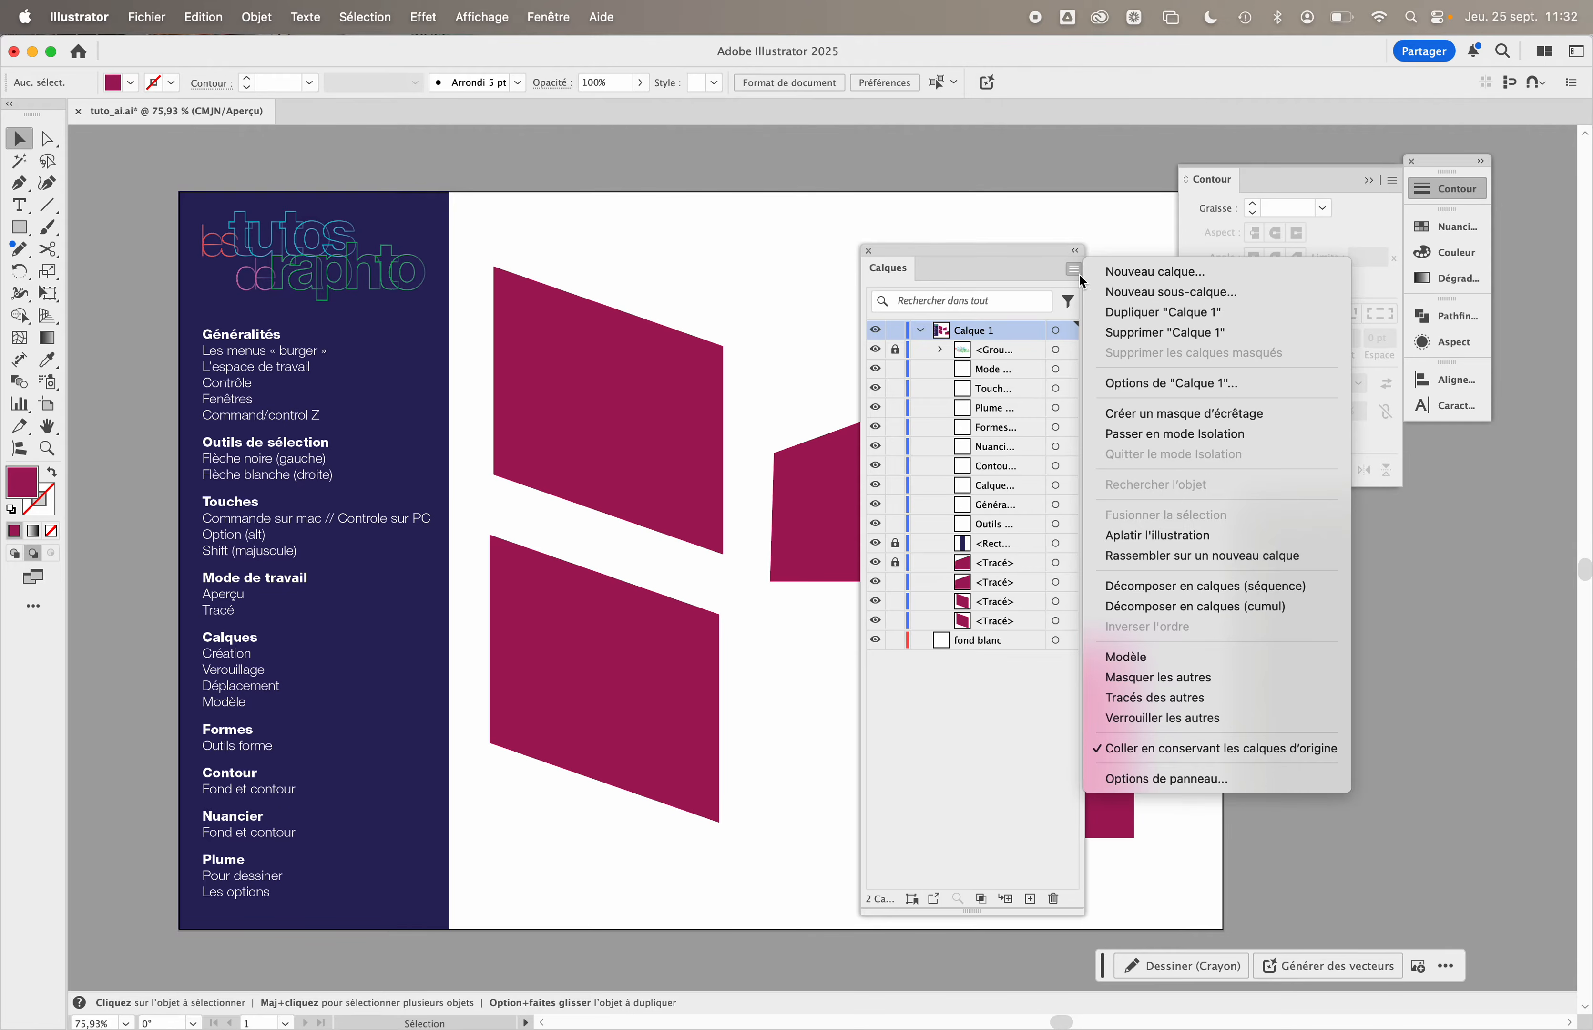
click(1075, 270)
click(922, 331)
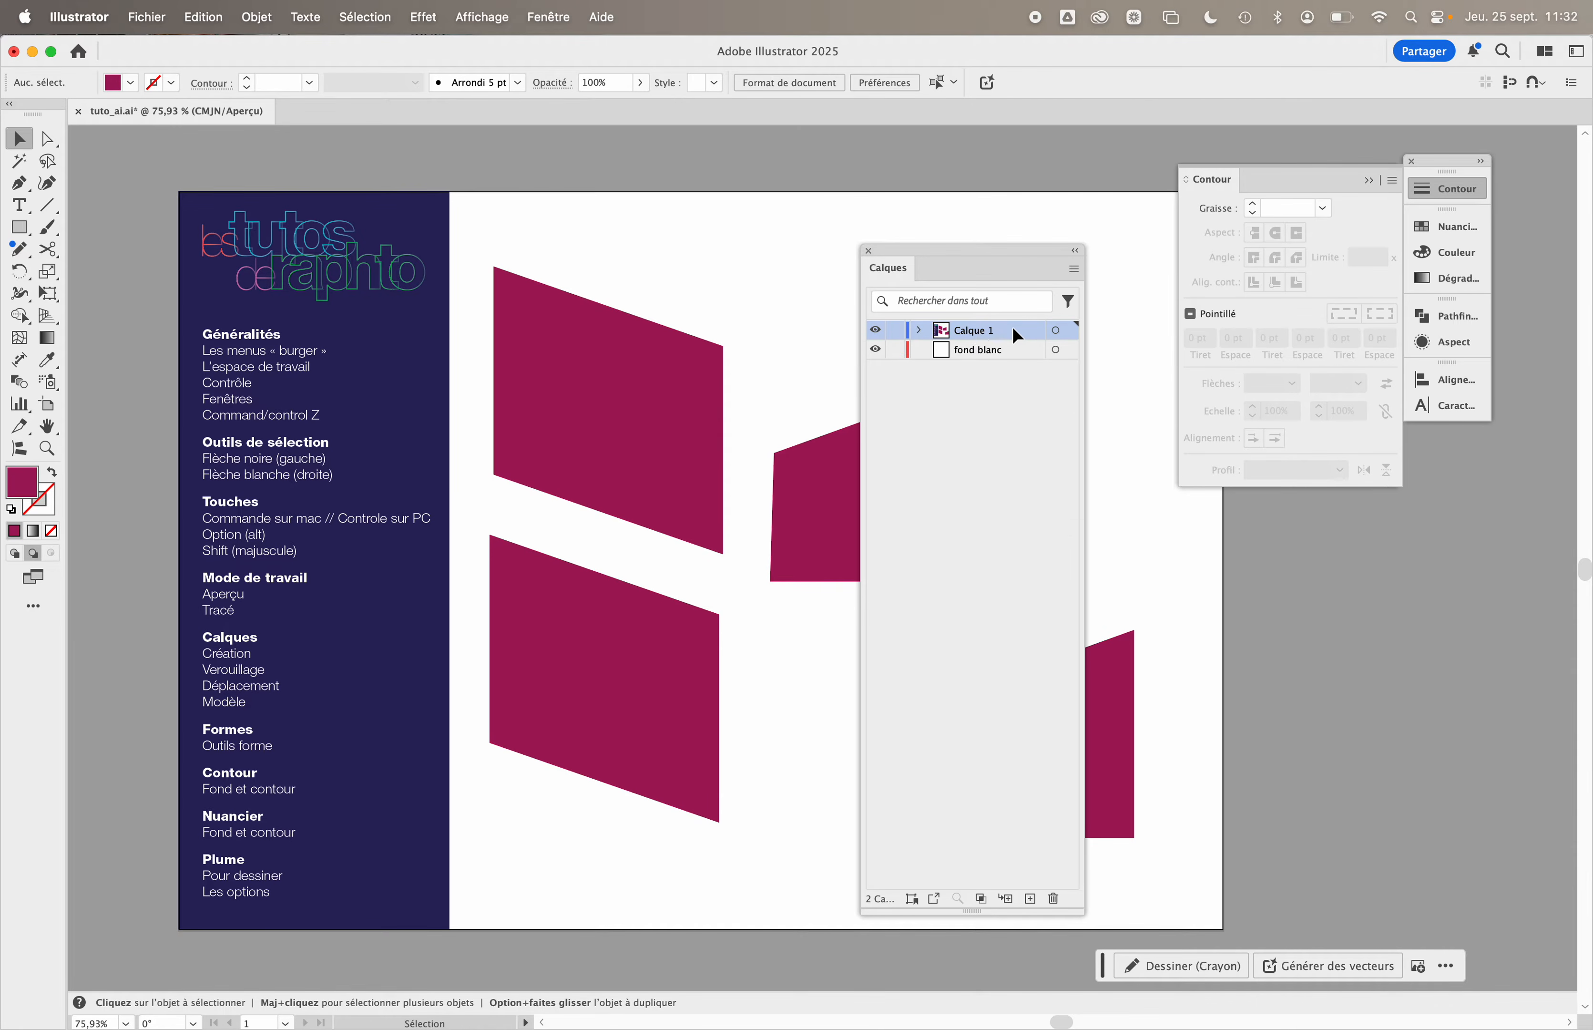
click(1074, 270)
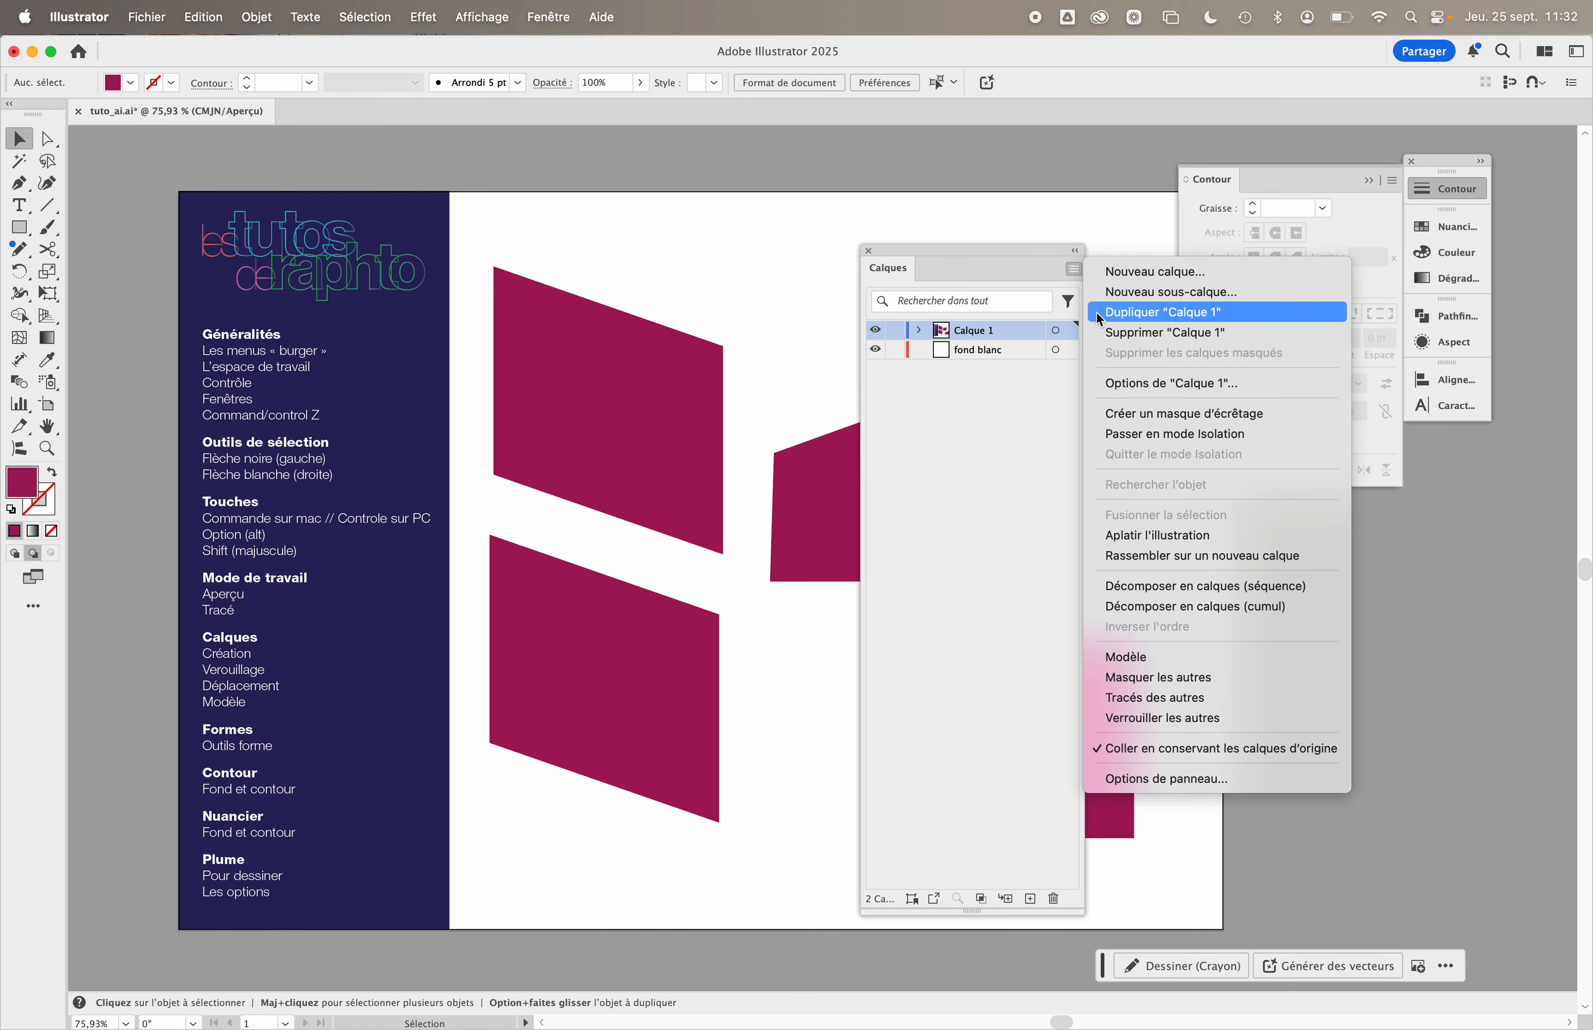
- Select the fond blanc layer and add a new layer beneath it
click(978, 354)
mouse_move(977, 355)
mouse_down()
mouse_move(988, 316)
mouse_move(988, 366)
mouse_up()
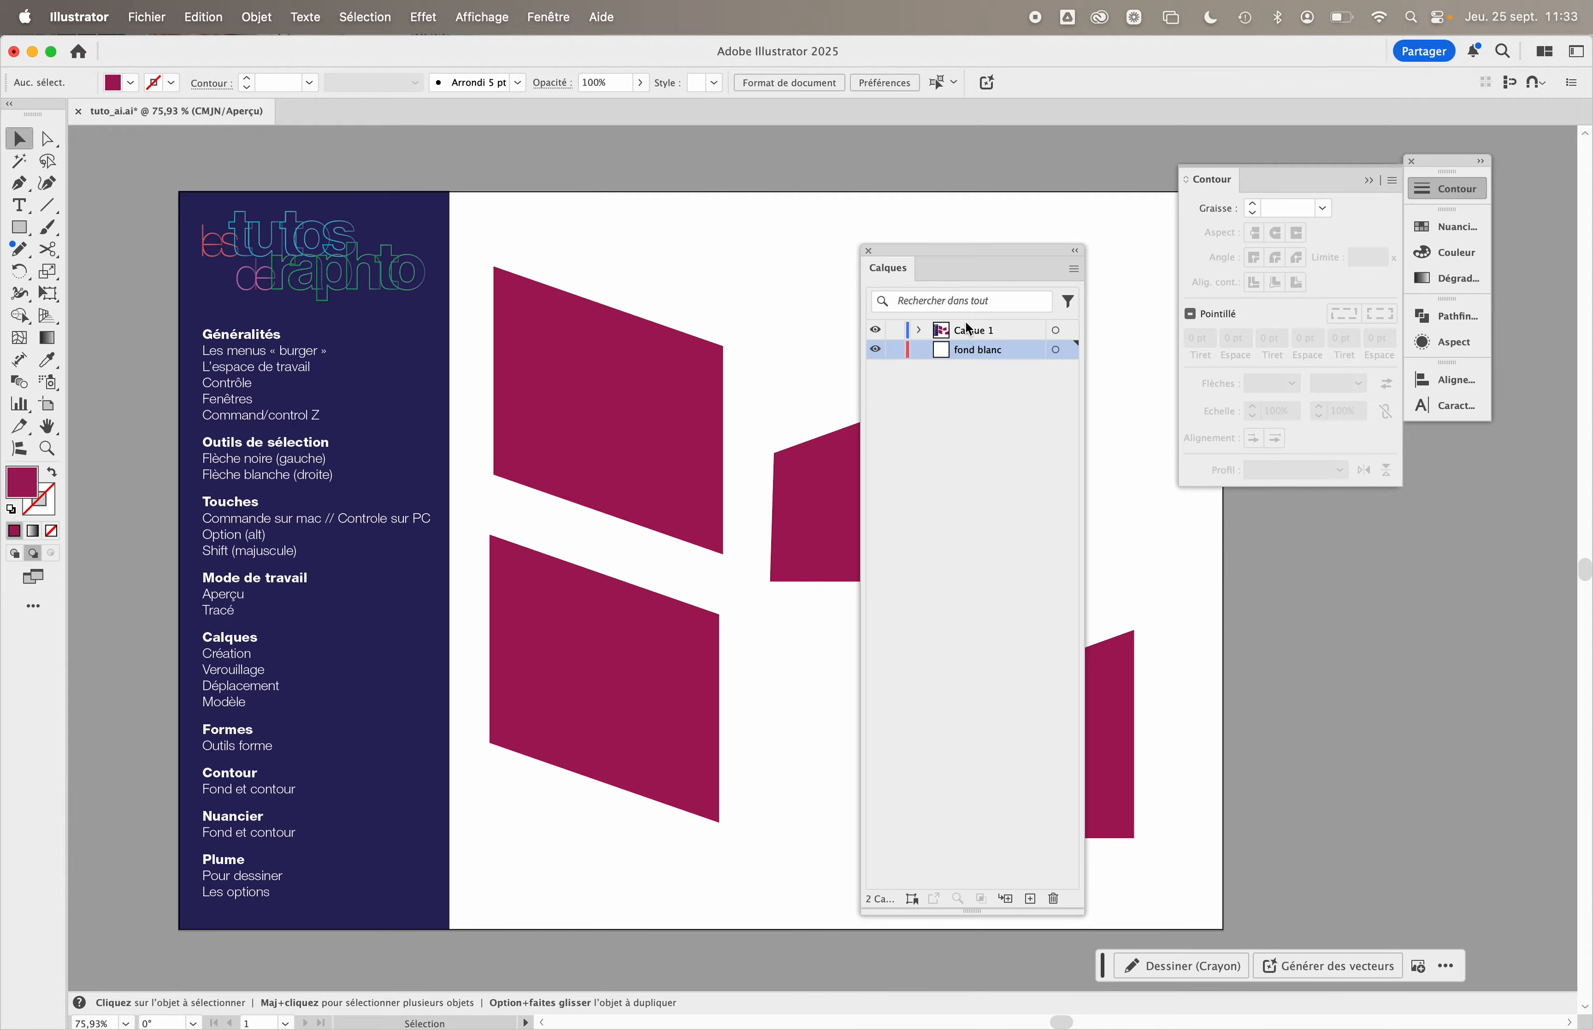
drag(967, 253, 898, 237)
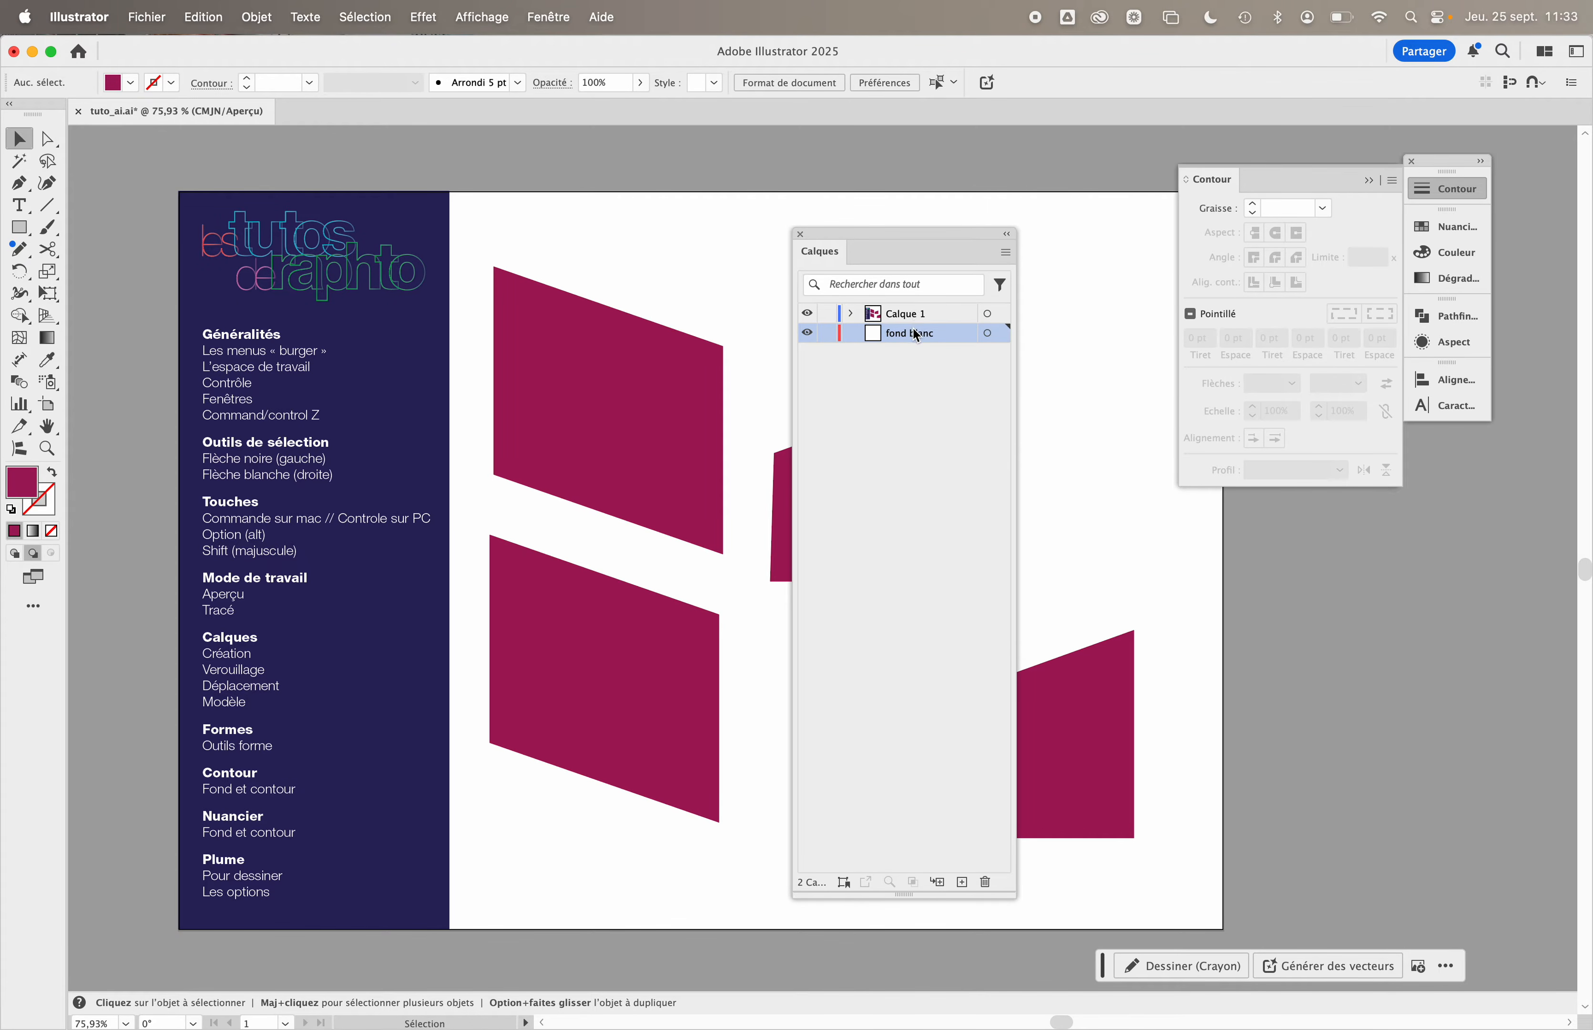
click(1005, 254)
click(1034, 254)
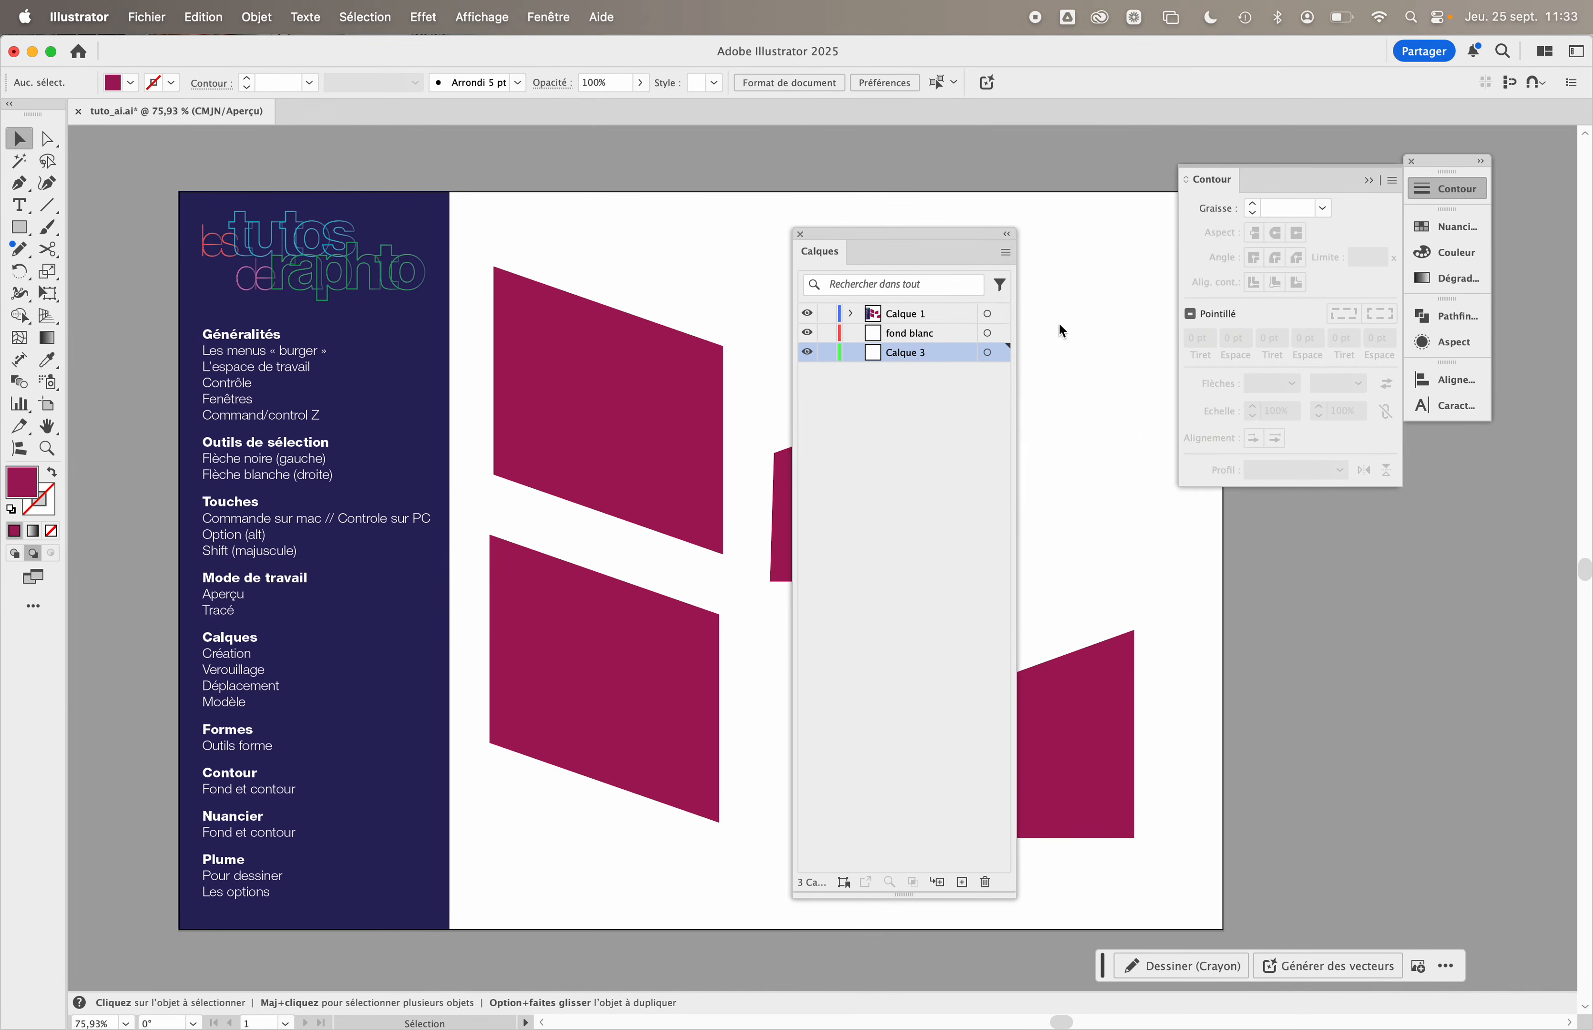
- Place Canderel.jpg from the desktop onto the new layer Calque 3 and move the image to the right of the artboard
drag(1257, 52, 877, 53)
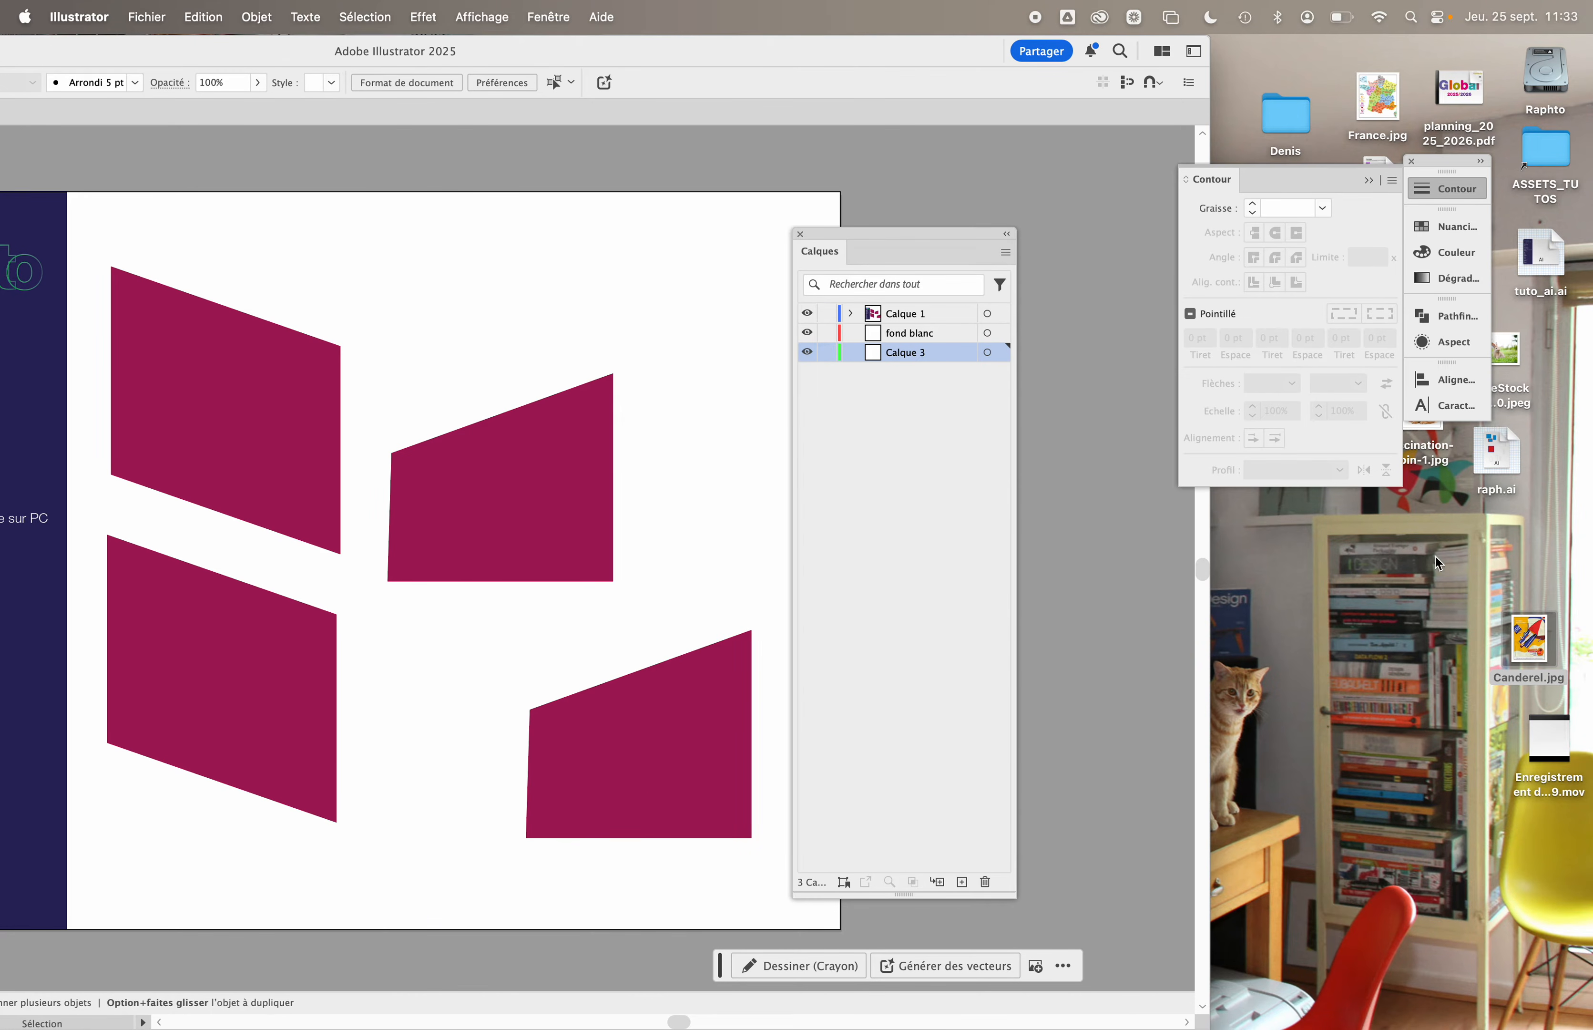
drag(1519, 629, 646, 415)
scroll(692, 422, down, 5)
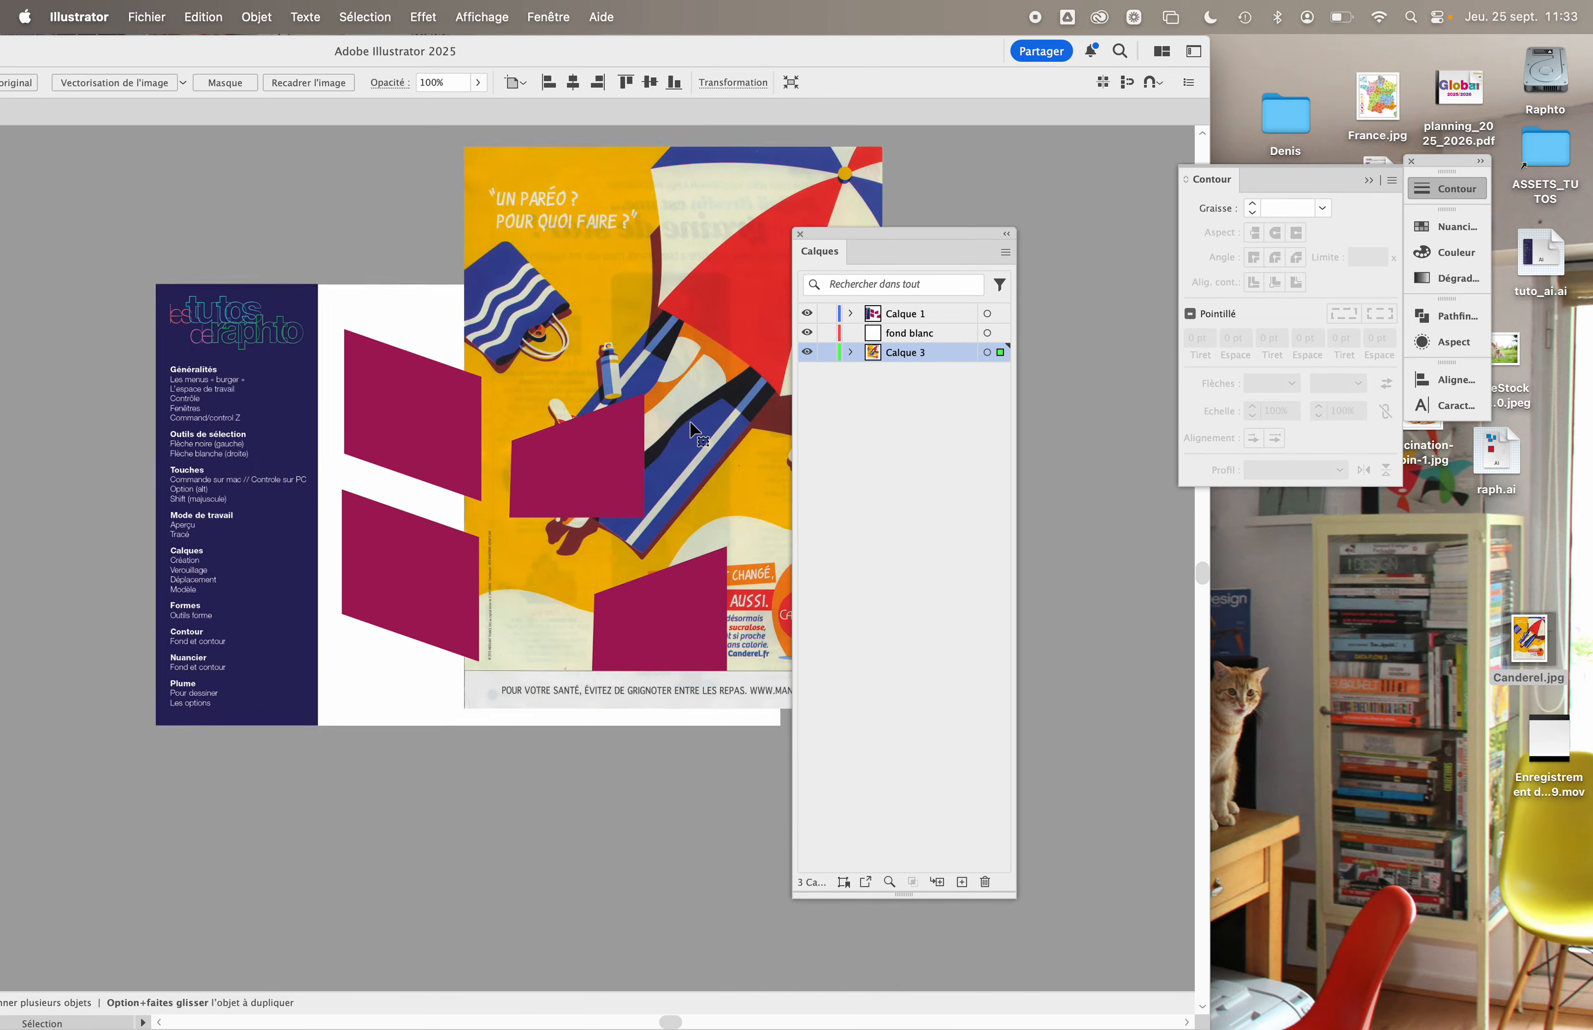
drag(874, 248, 1079, 310)
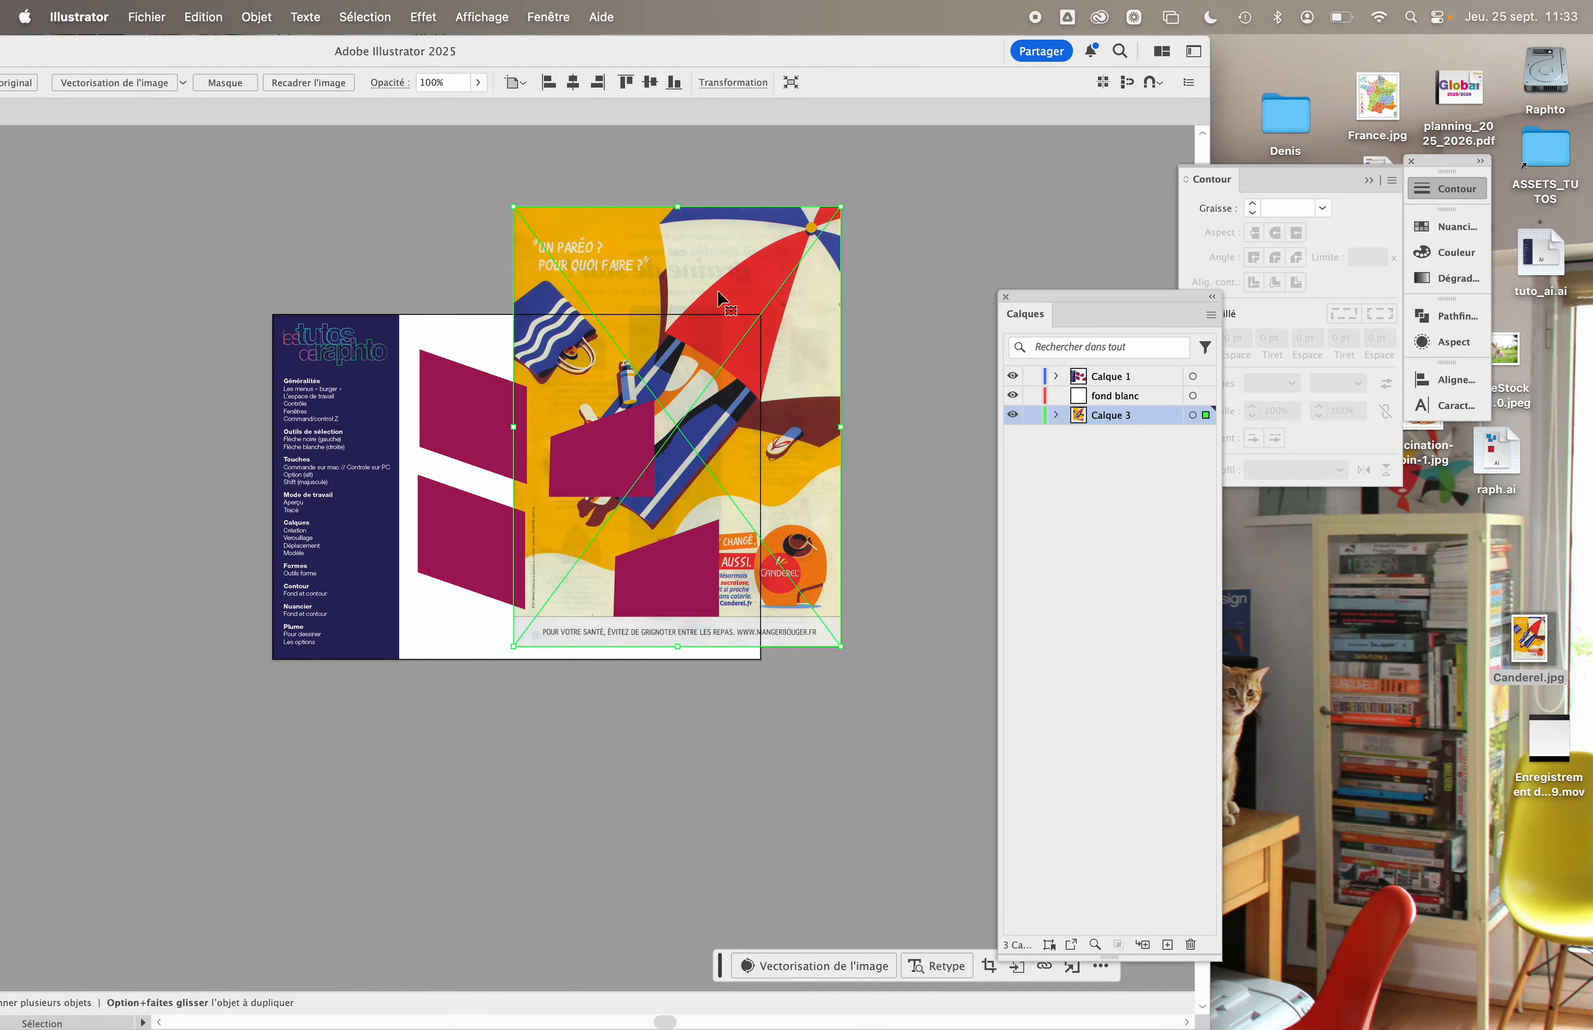
drag(721, 291, 991, 320)
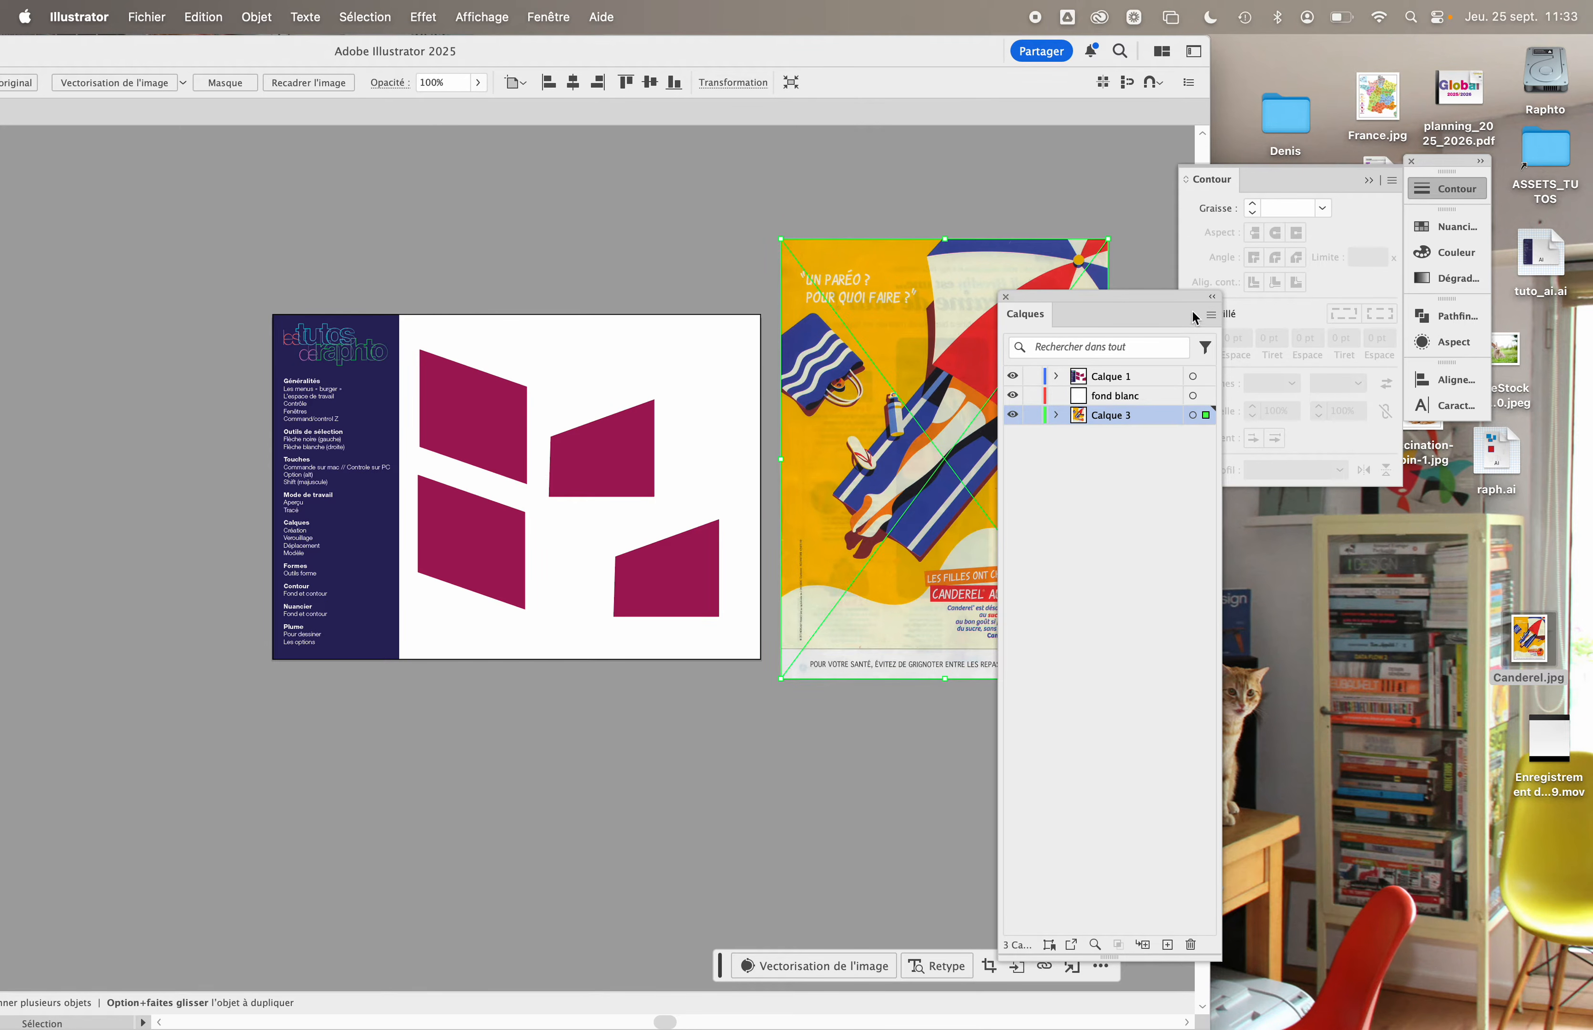
- Turn Calque 3 into a template layer (Modèle) and hide it
click(1211, 314)
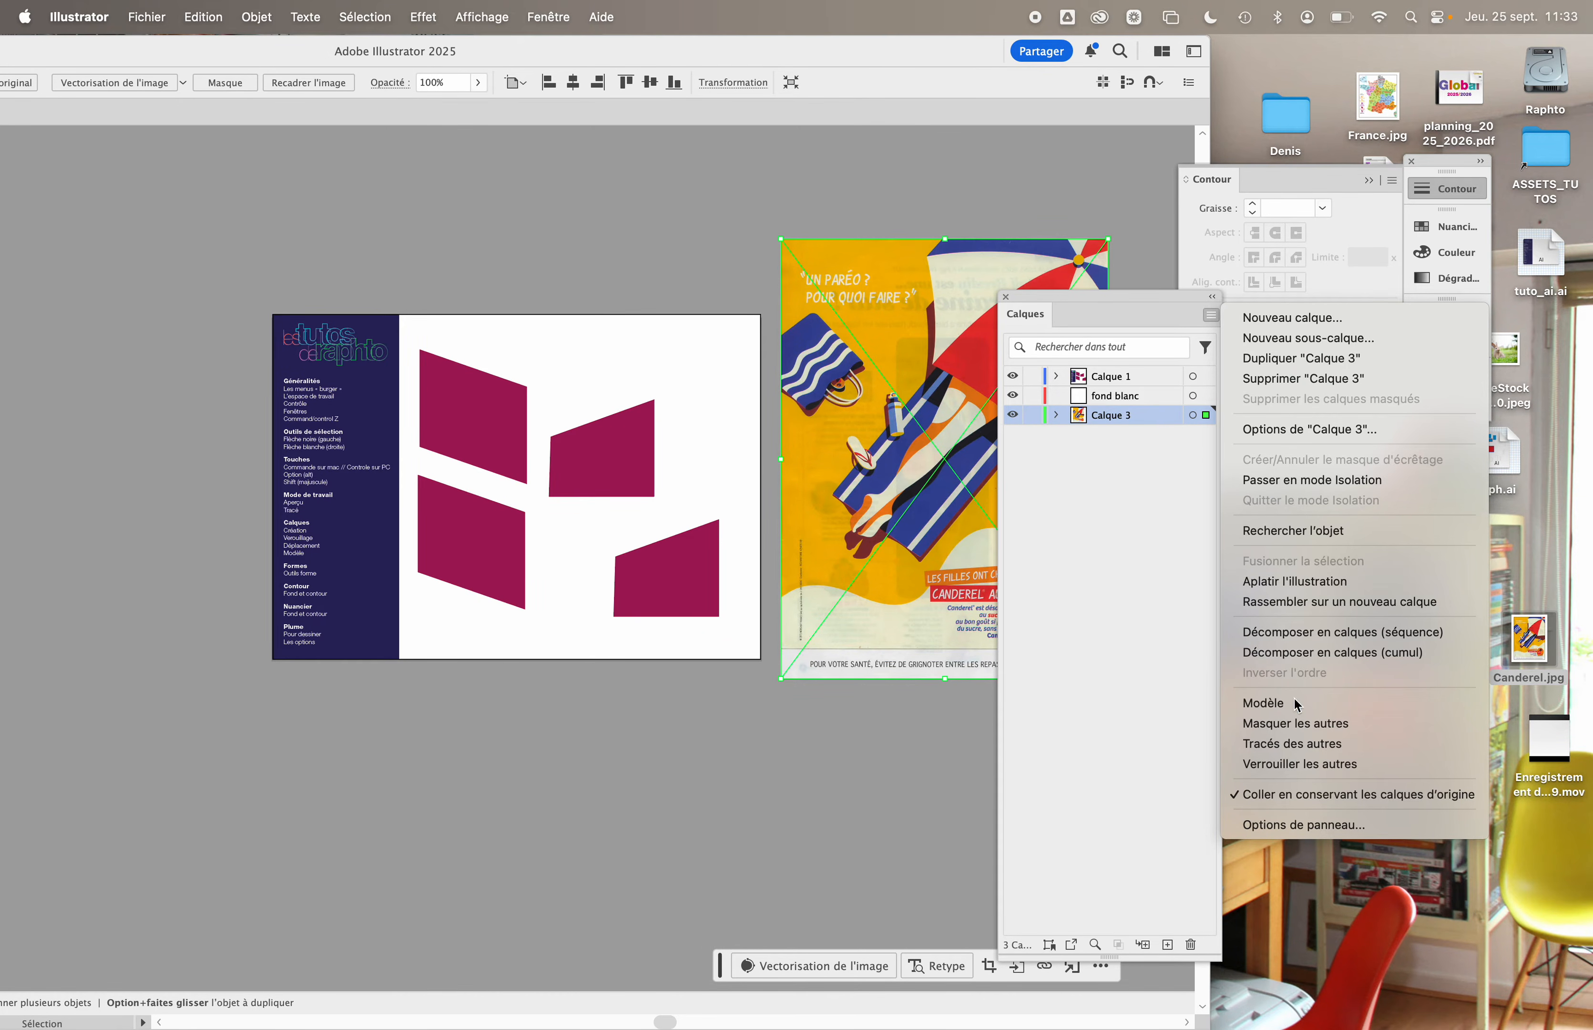
click(1264, 702)
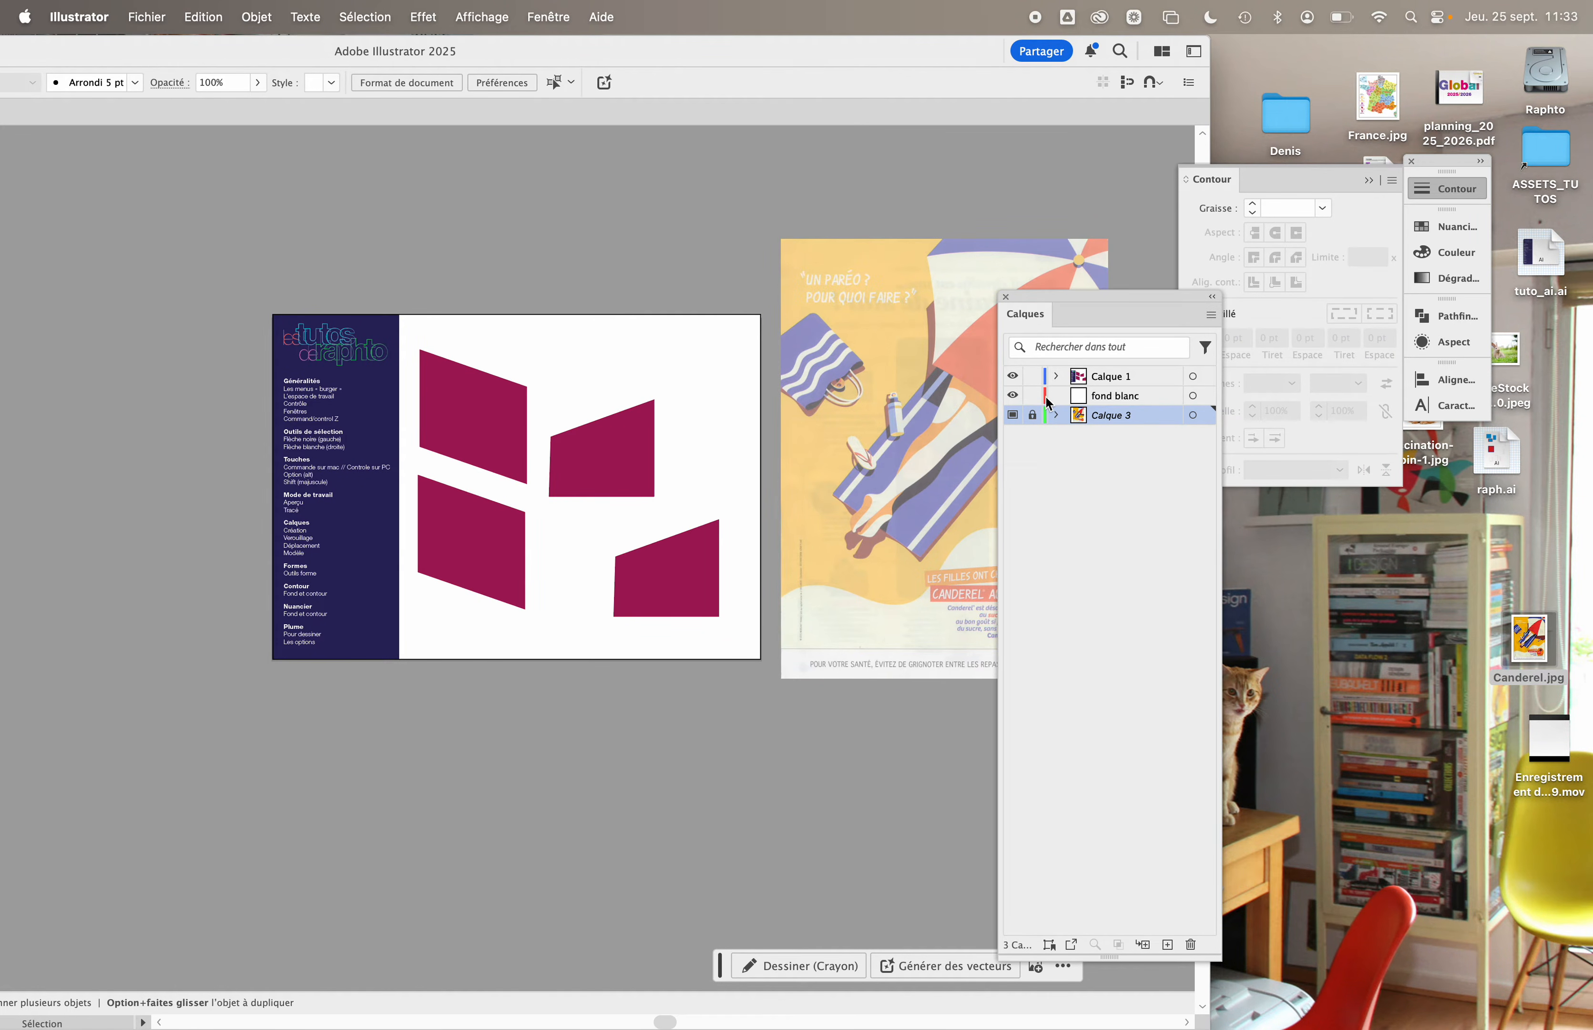
click(1015, 416)
- Place Canderel.jpg from the desktop on the fond blanc layer beside the artboard's right edge, and deselect it
click(1110, 397)
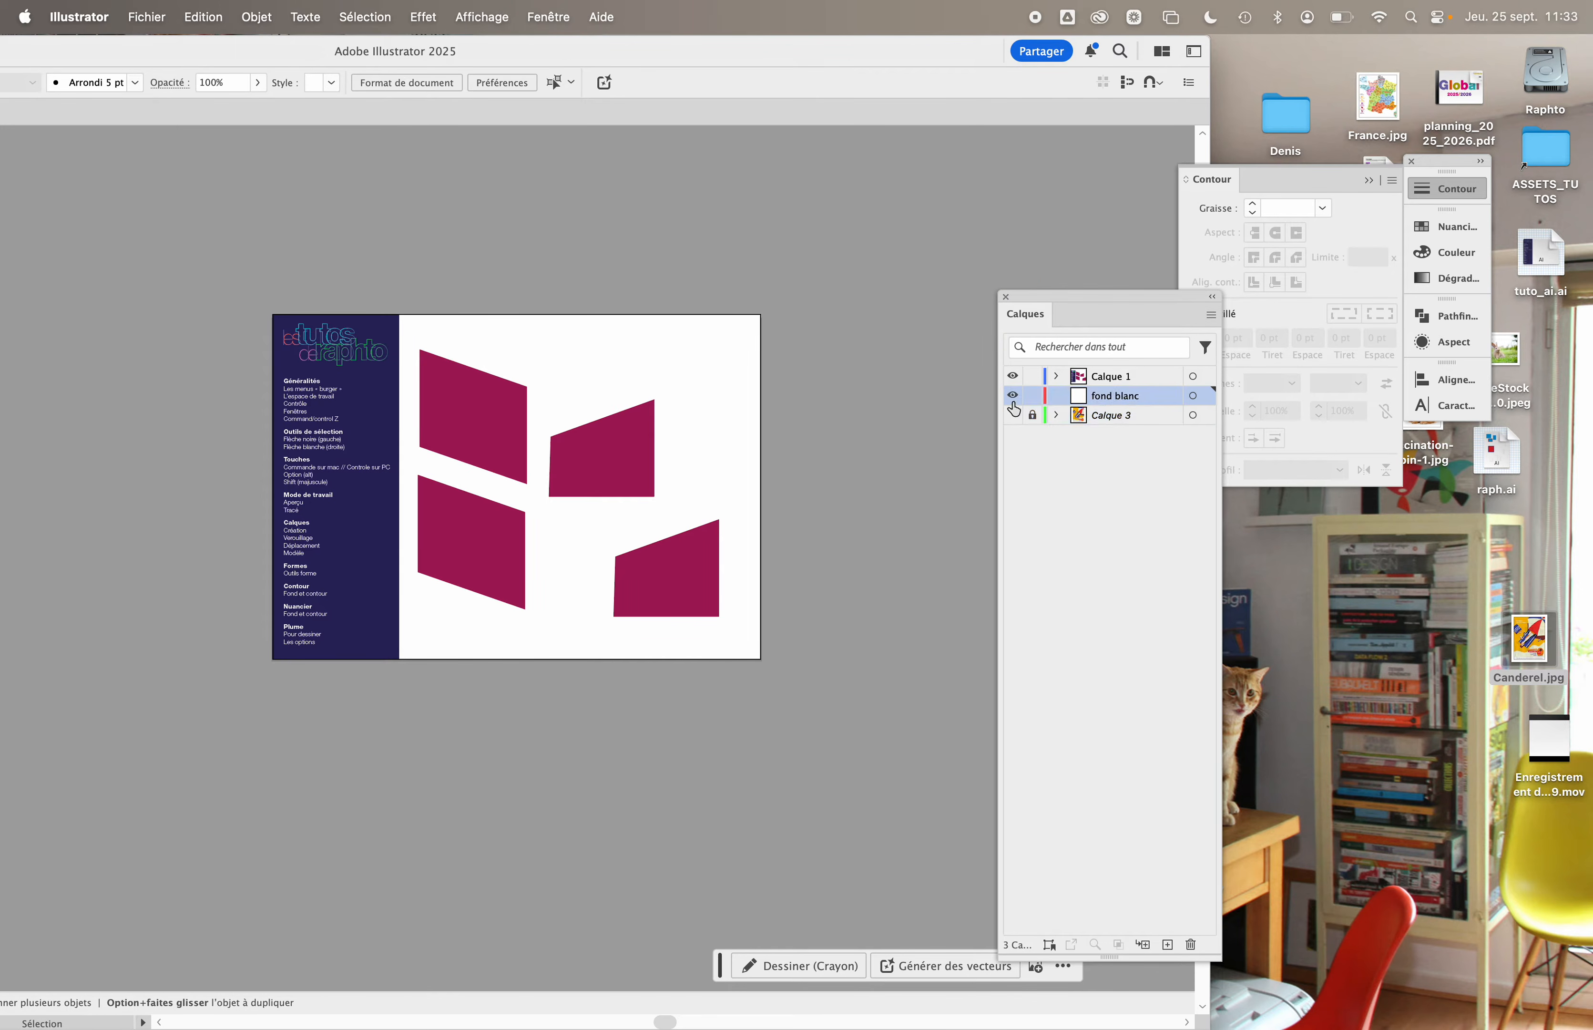
key(super+v)
key(Delete)
drag(1530, 638, 880, 396)
scroll(870, 368, right, 3)
scroll(870, 368, up, 2)
click(890, 230)
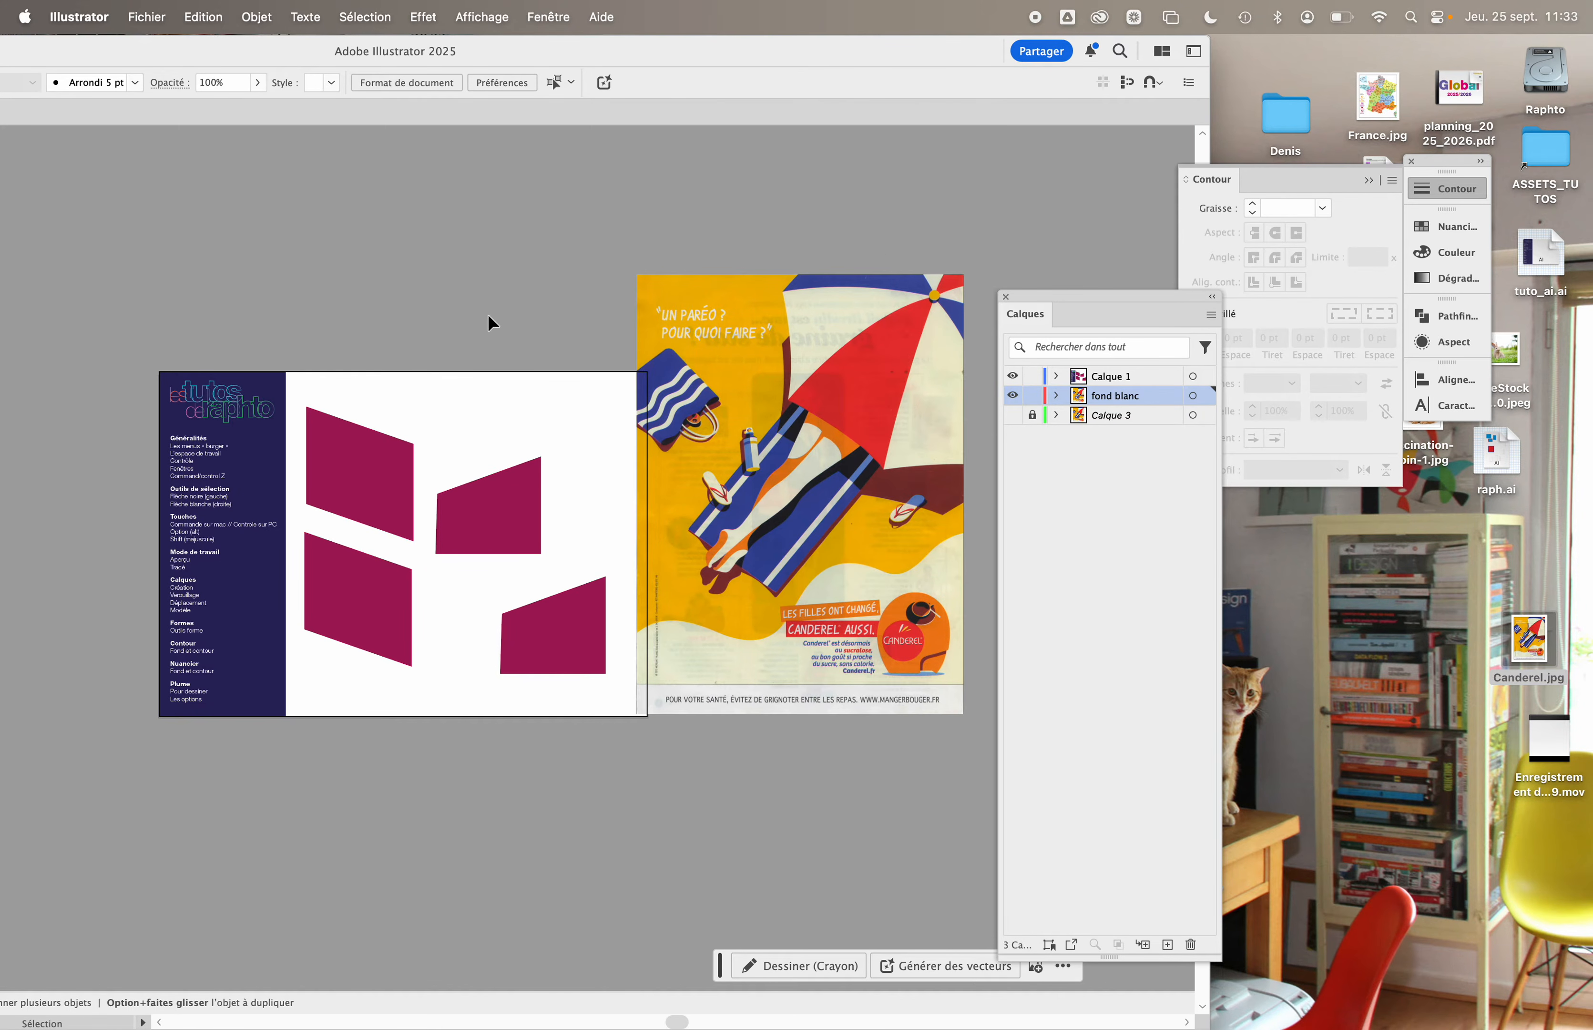
- Move the application window back across the whole screen and shift the layer list down, clear of the image
drag(522, 57, 669, 33)
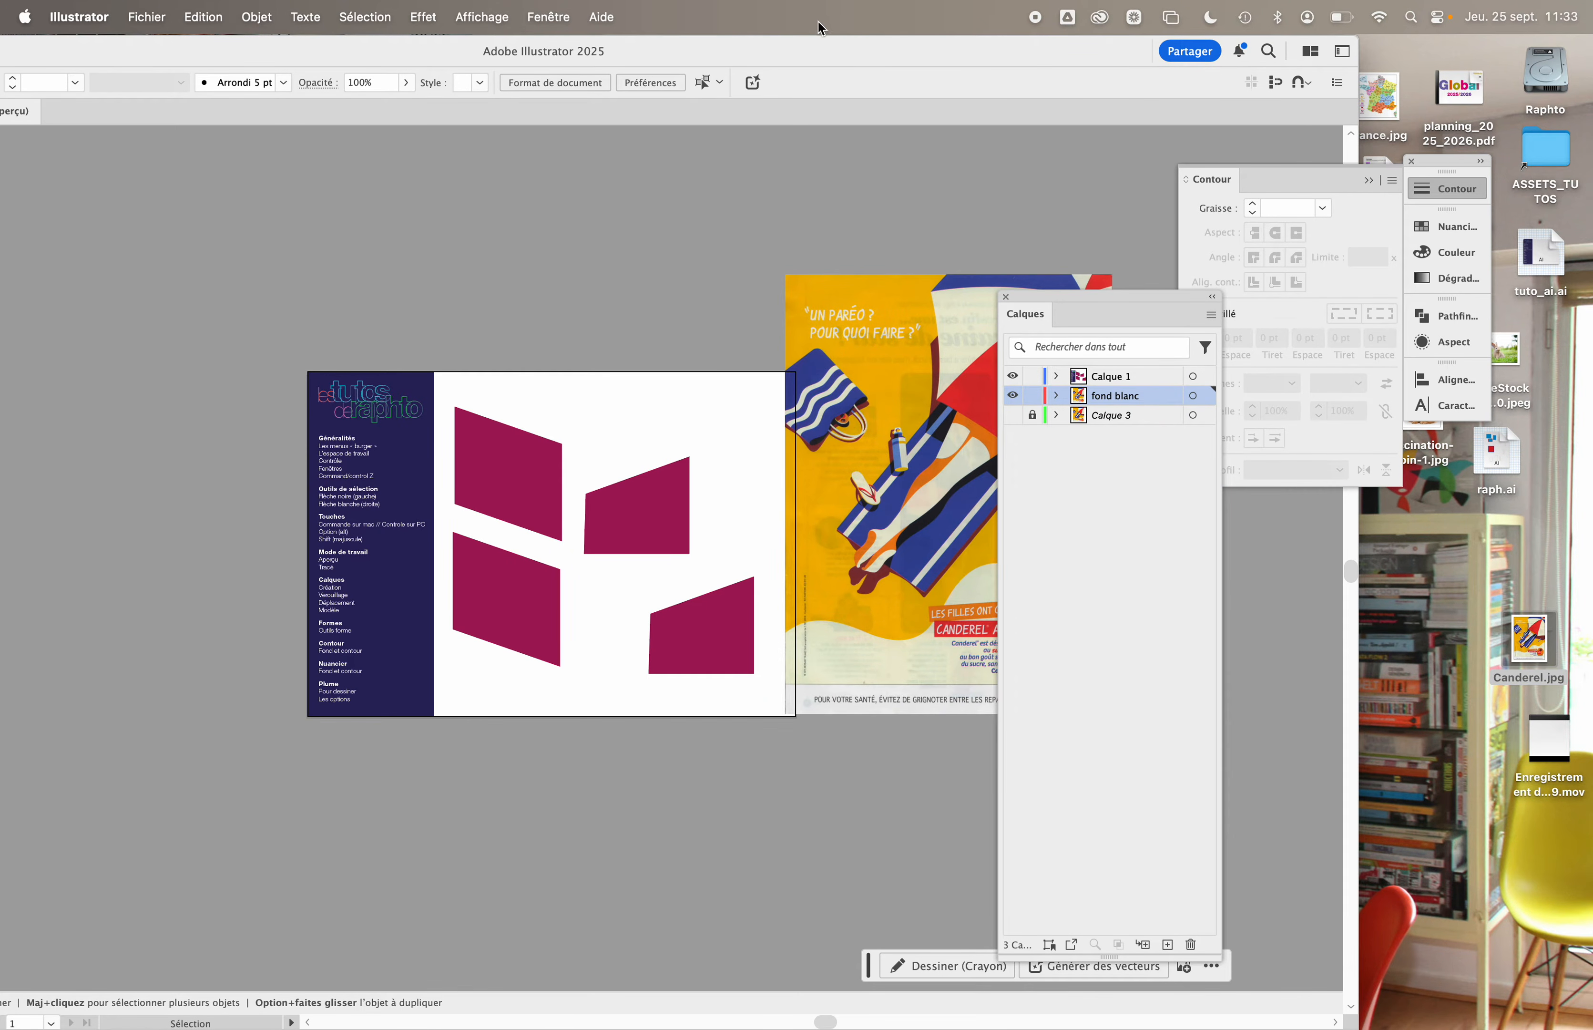
drag(936, 39, 1095, 39)
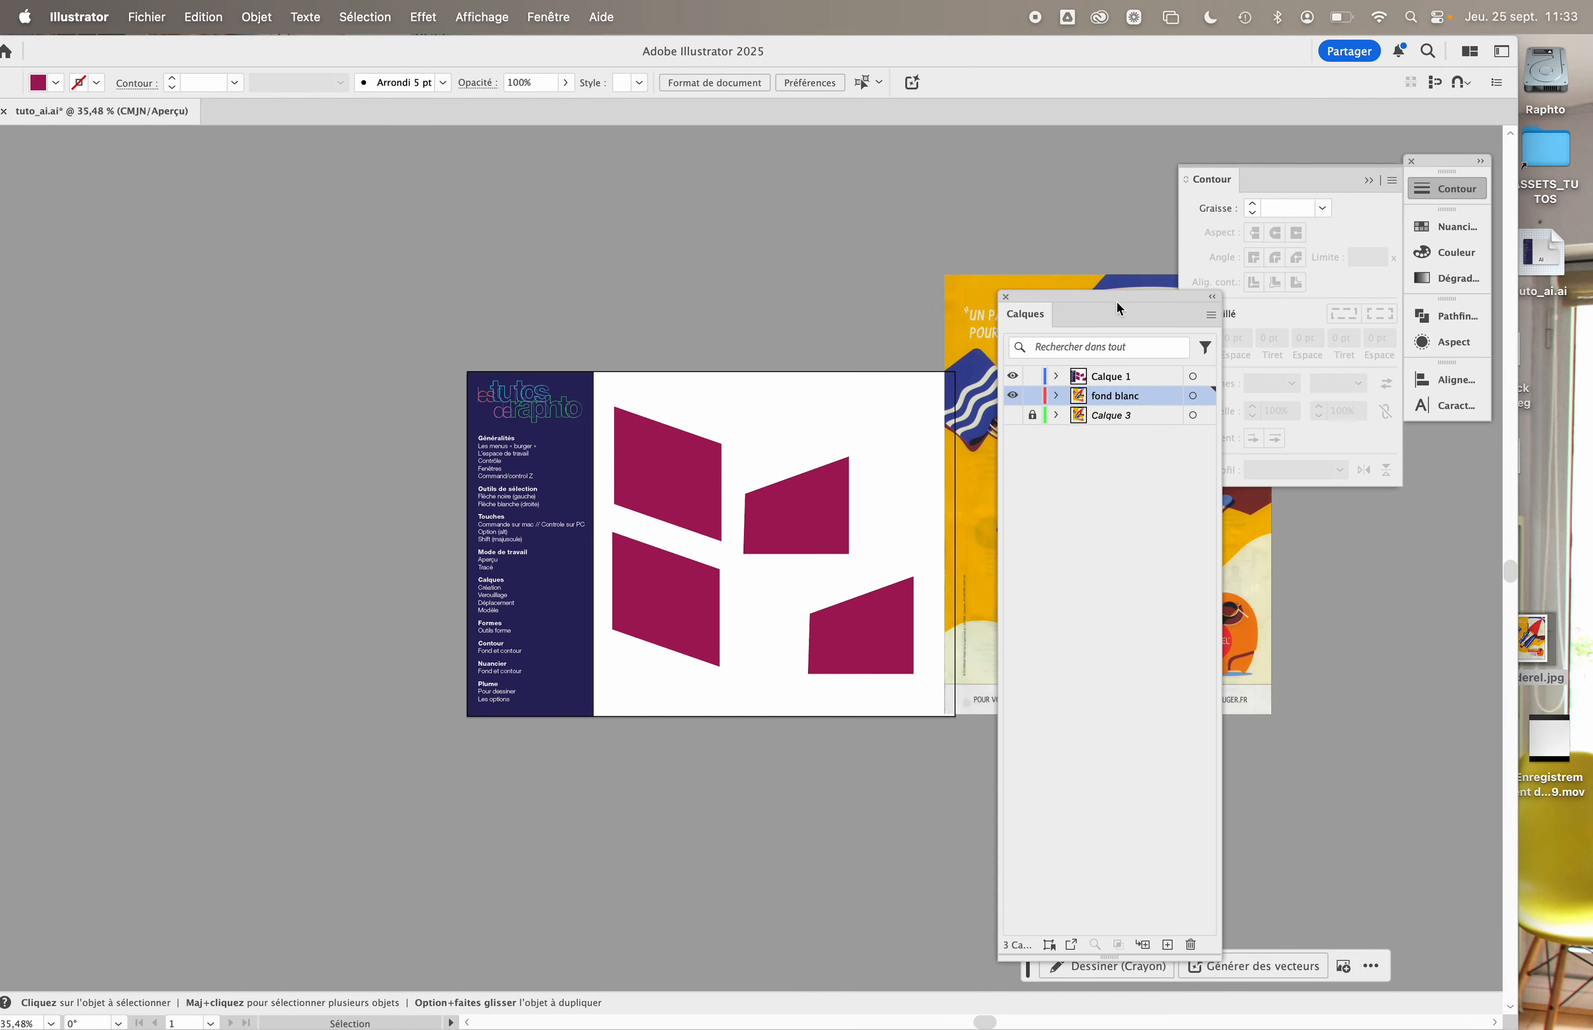
drag(982, 49, 1056, 50)
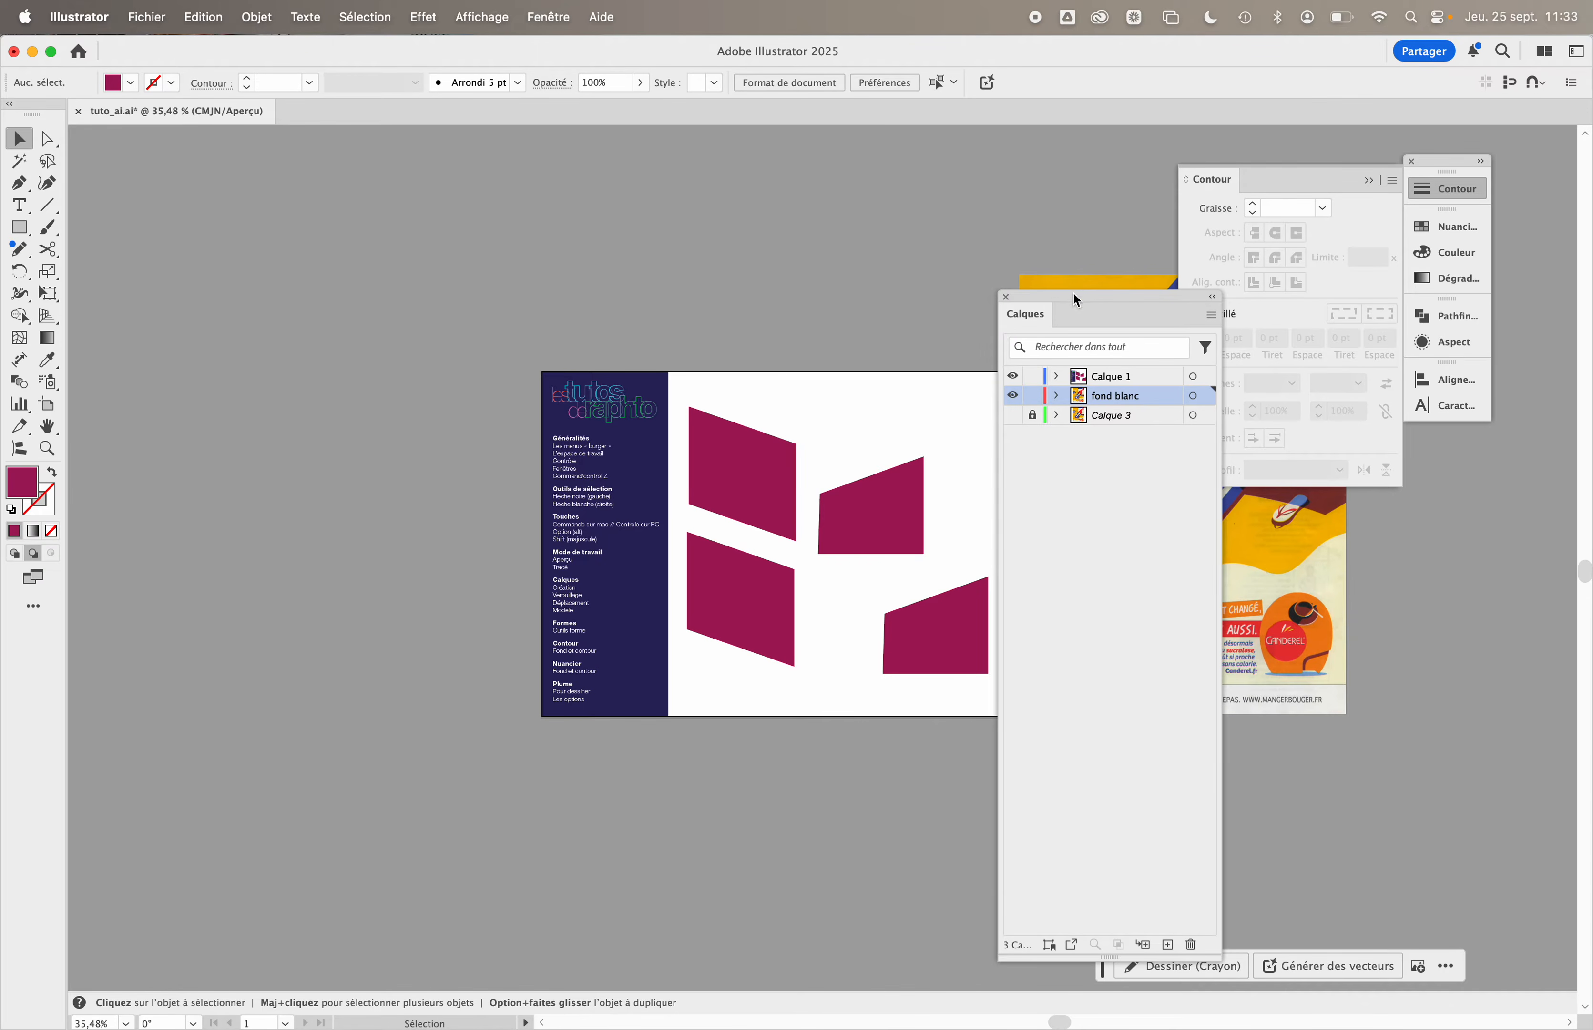
drag(1077, 299, 1161, 660)
- Draw a rectangle about 63 mm square over the Canderel image on the fond blanc layer and give it a purple fill
scroll(683, 459, up, 5)
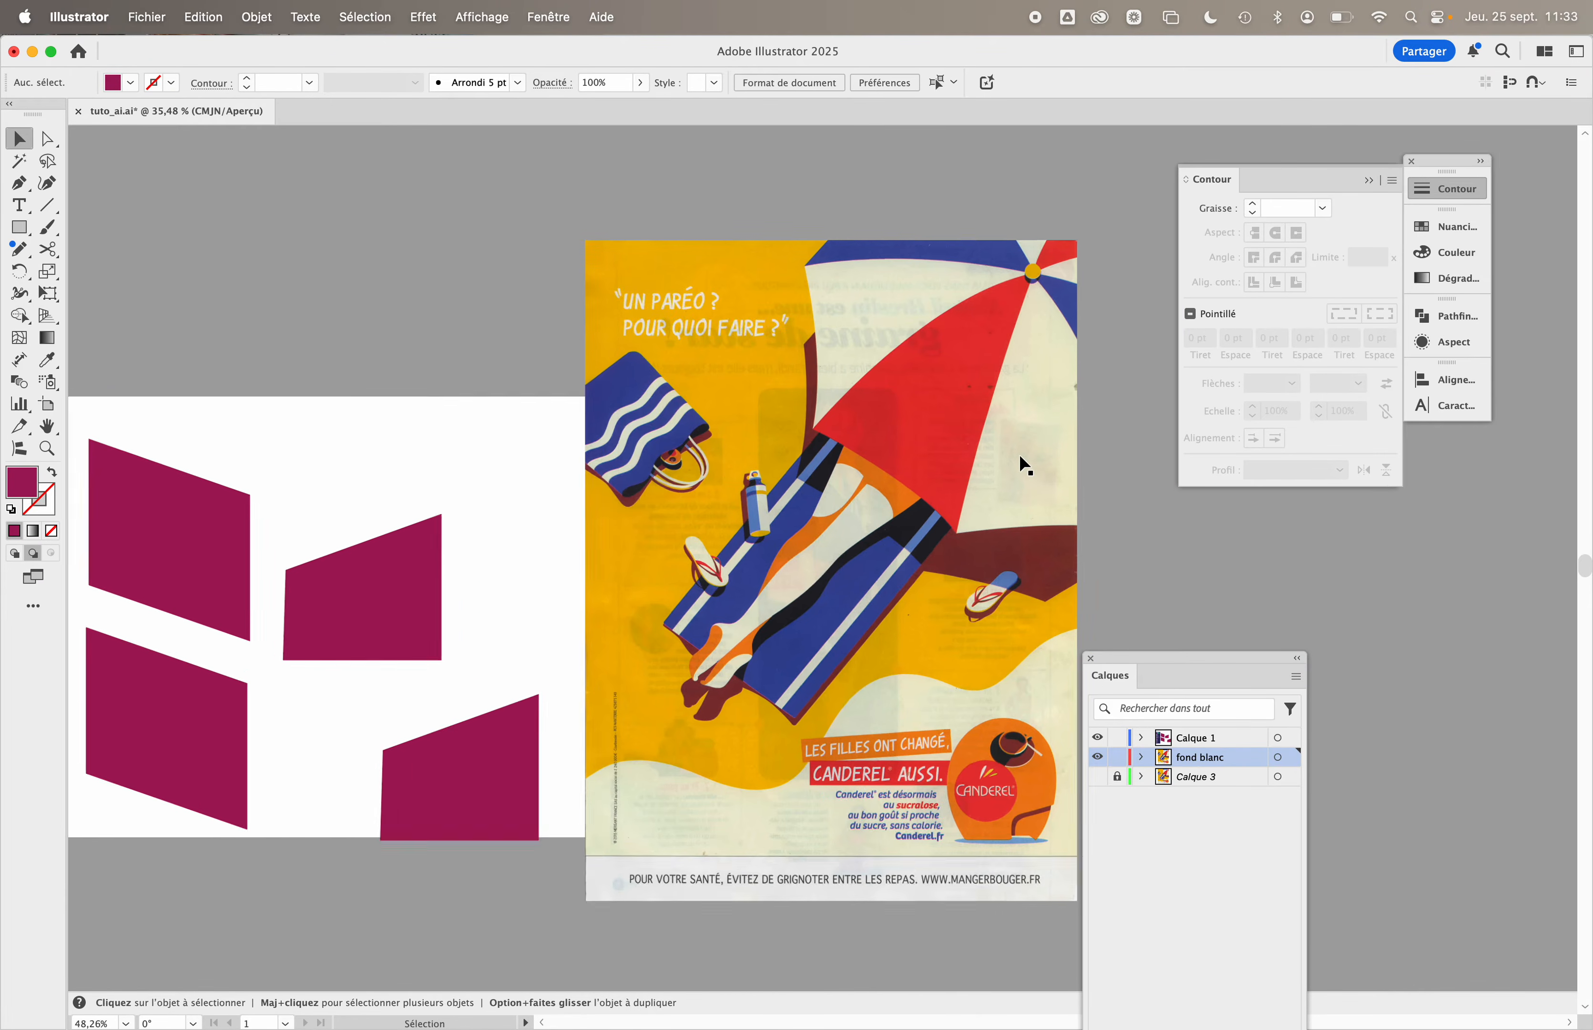
click(19, 228)
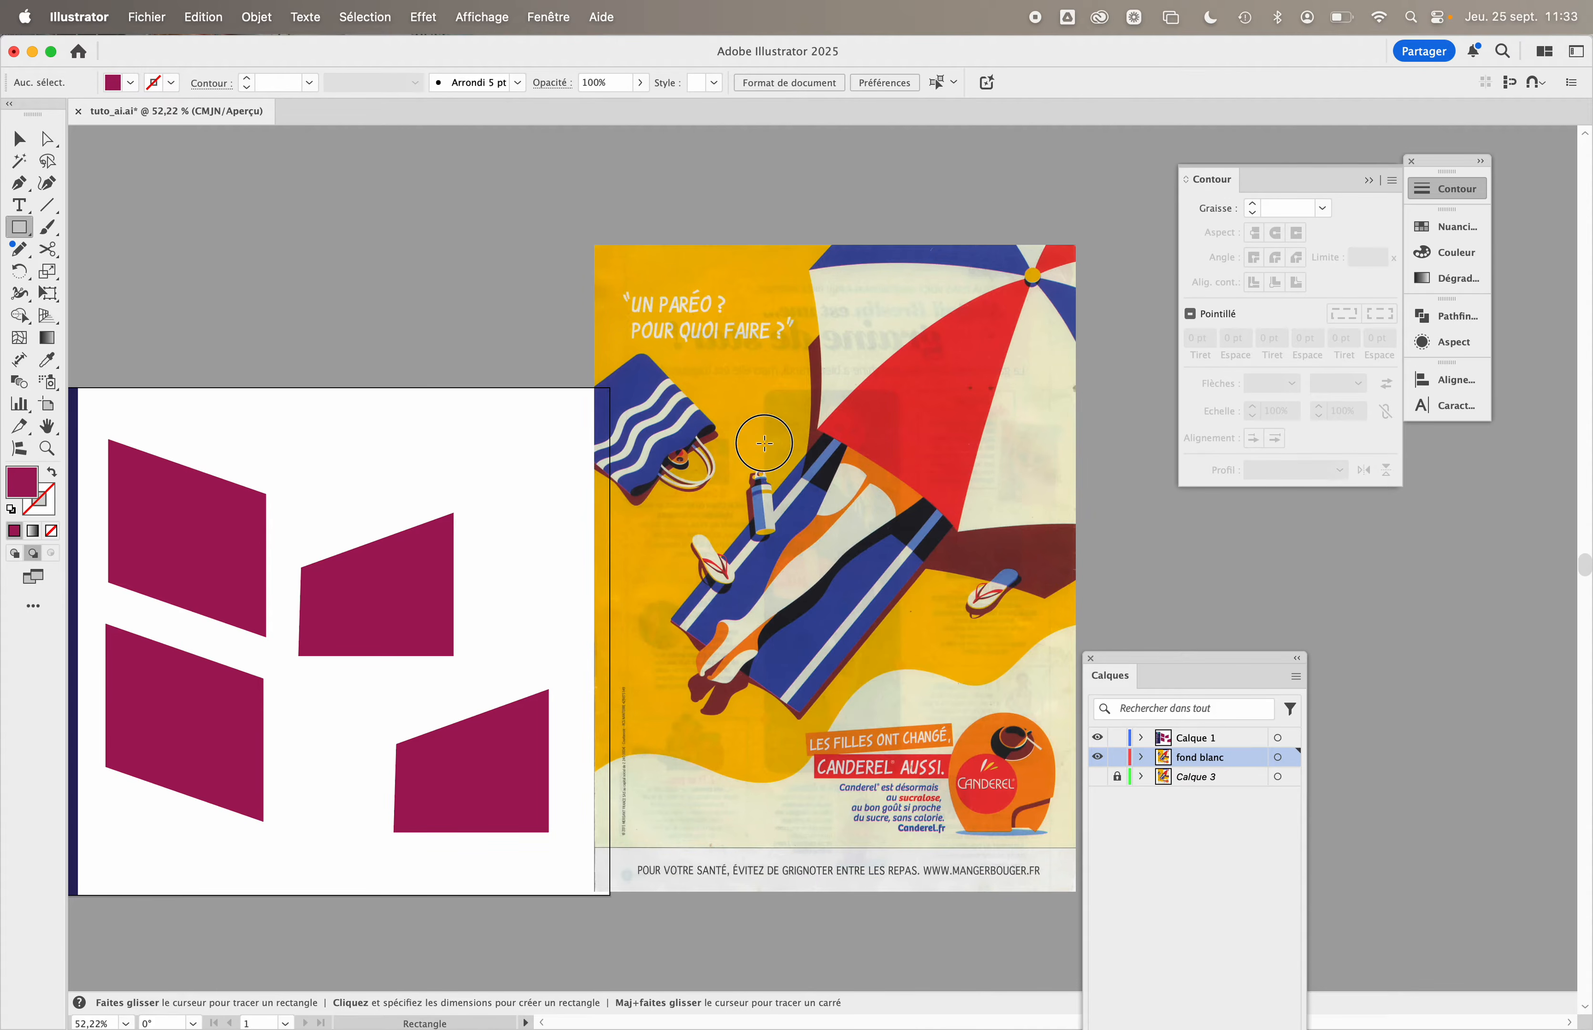
drag(764, 443, 916, 594)
click(1450, 227)
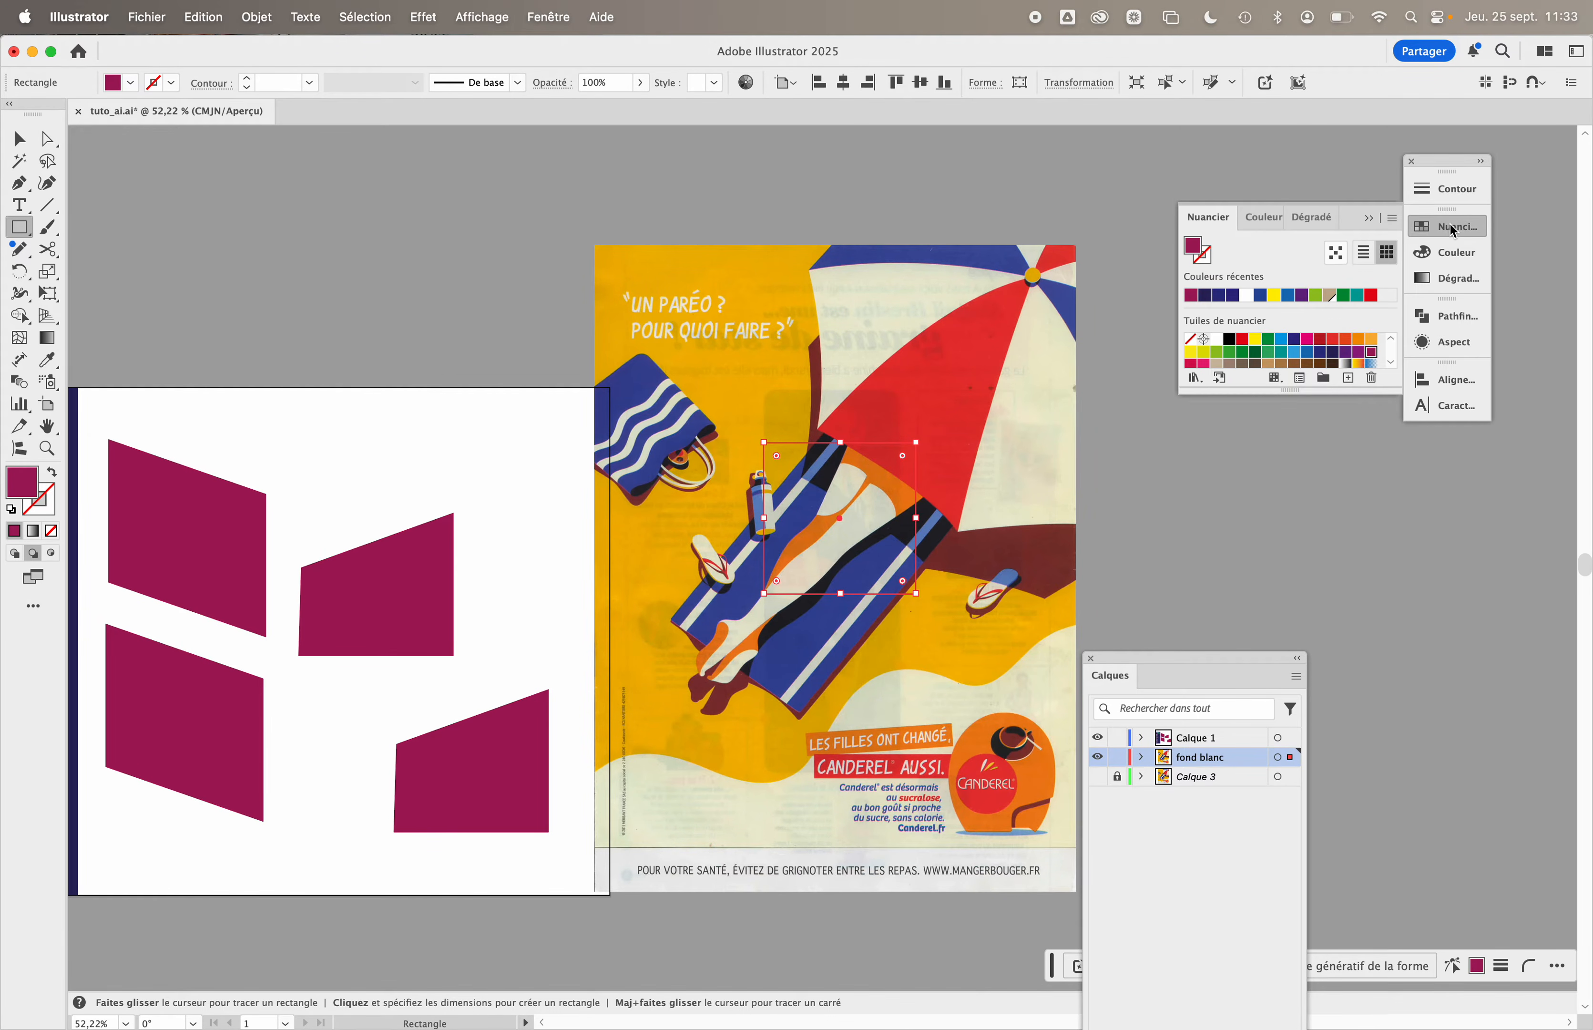
click(1292, 296)
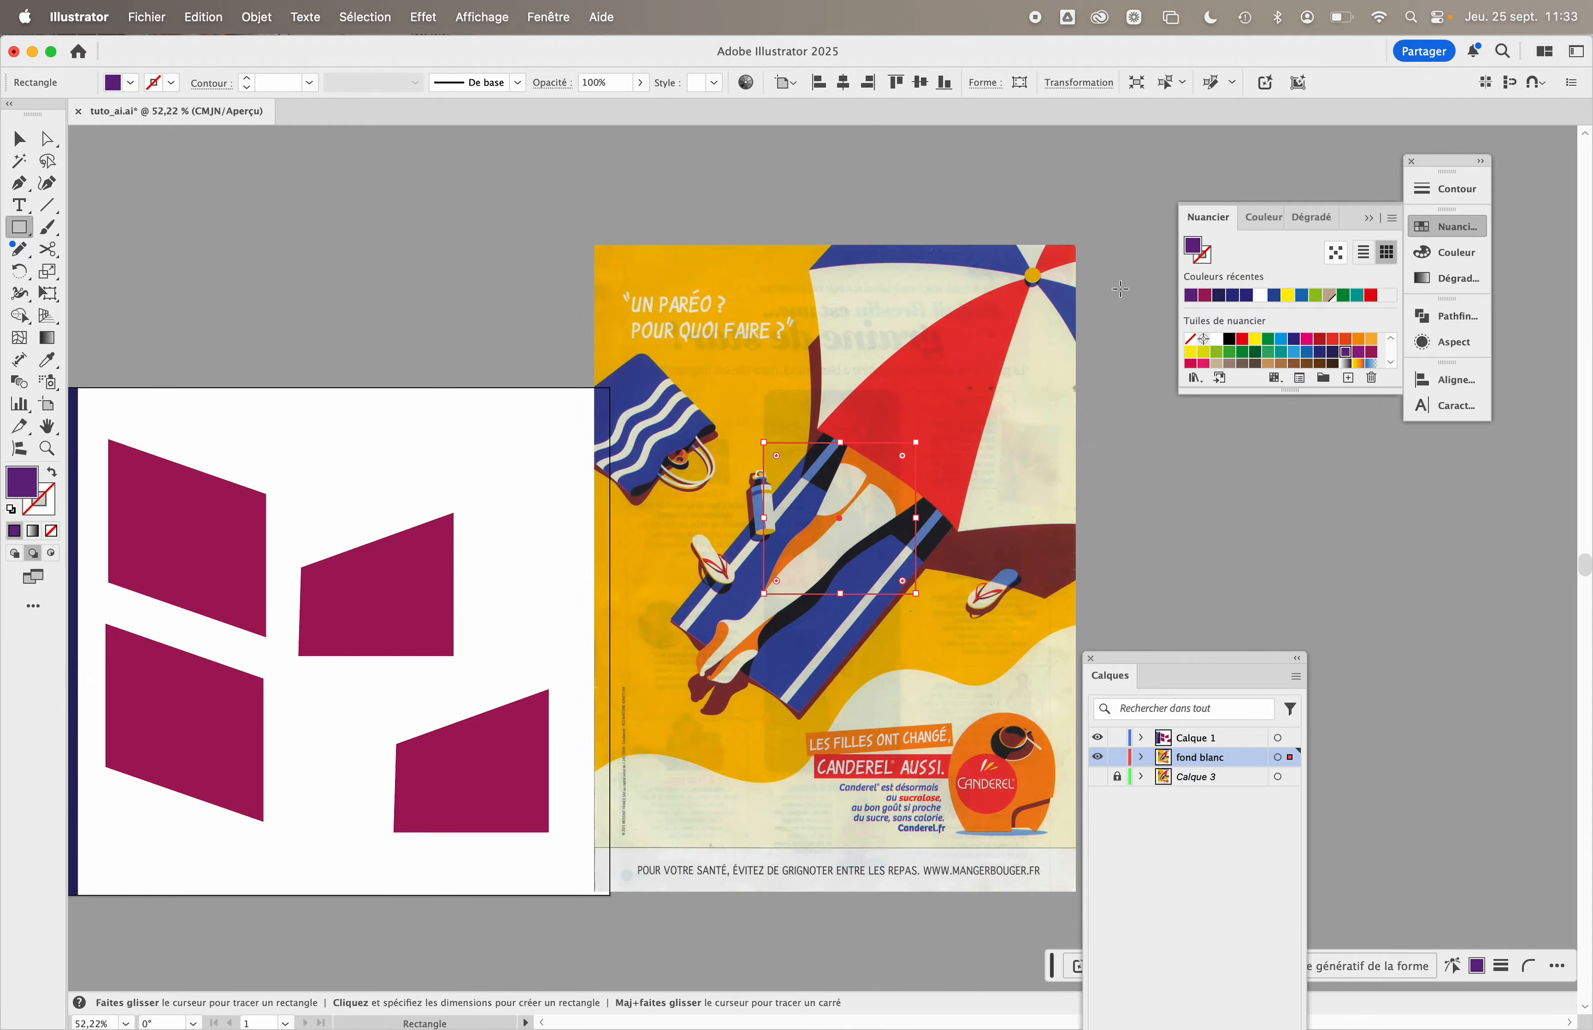
- Paste the purple rectangle onto the fond blanc layer
super+click(1002, 614)
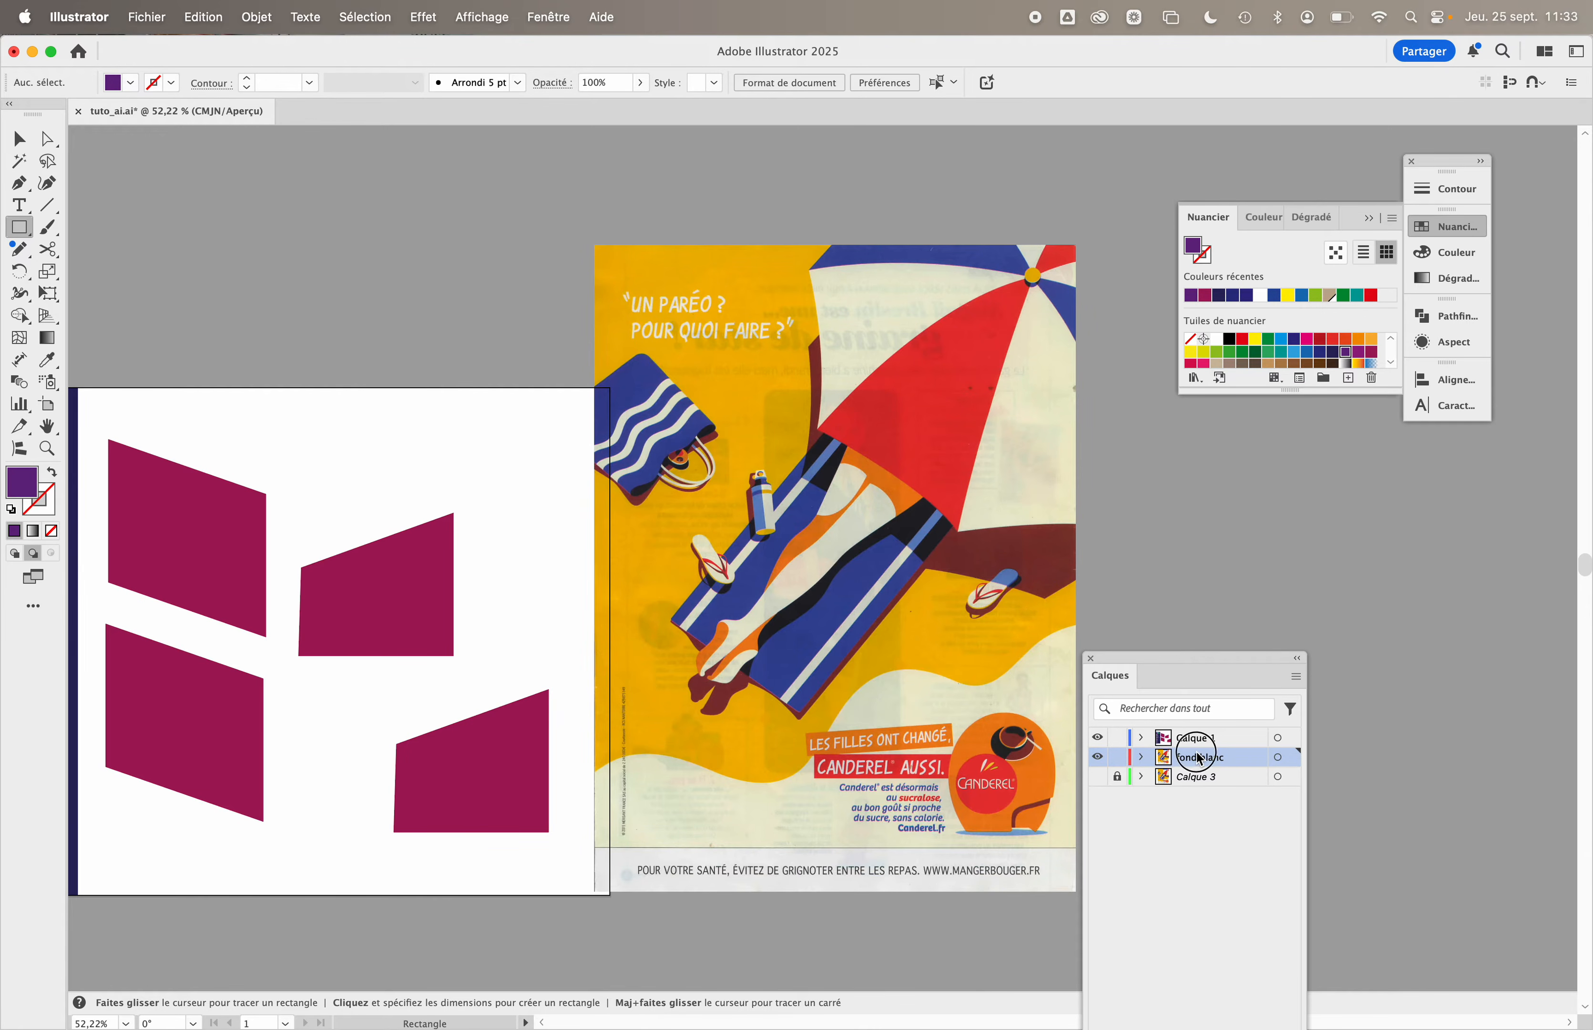
key(super+v)
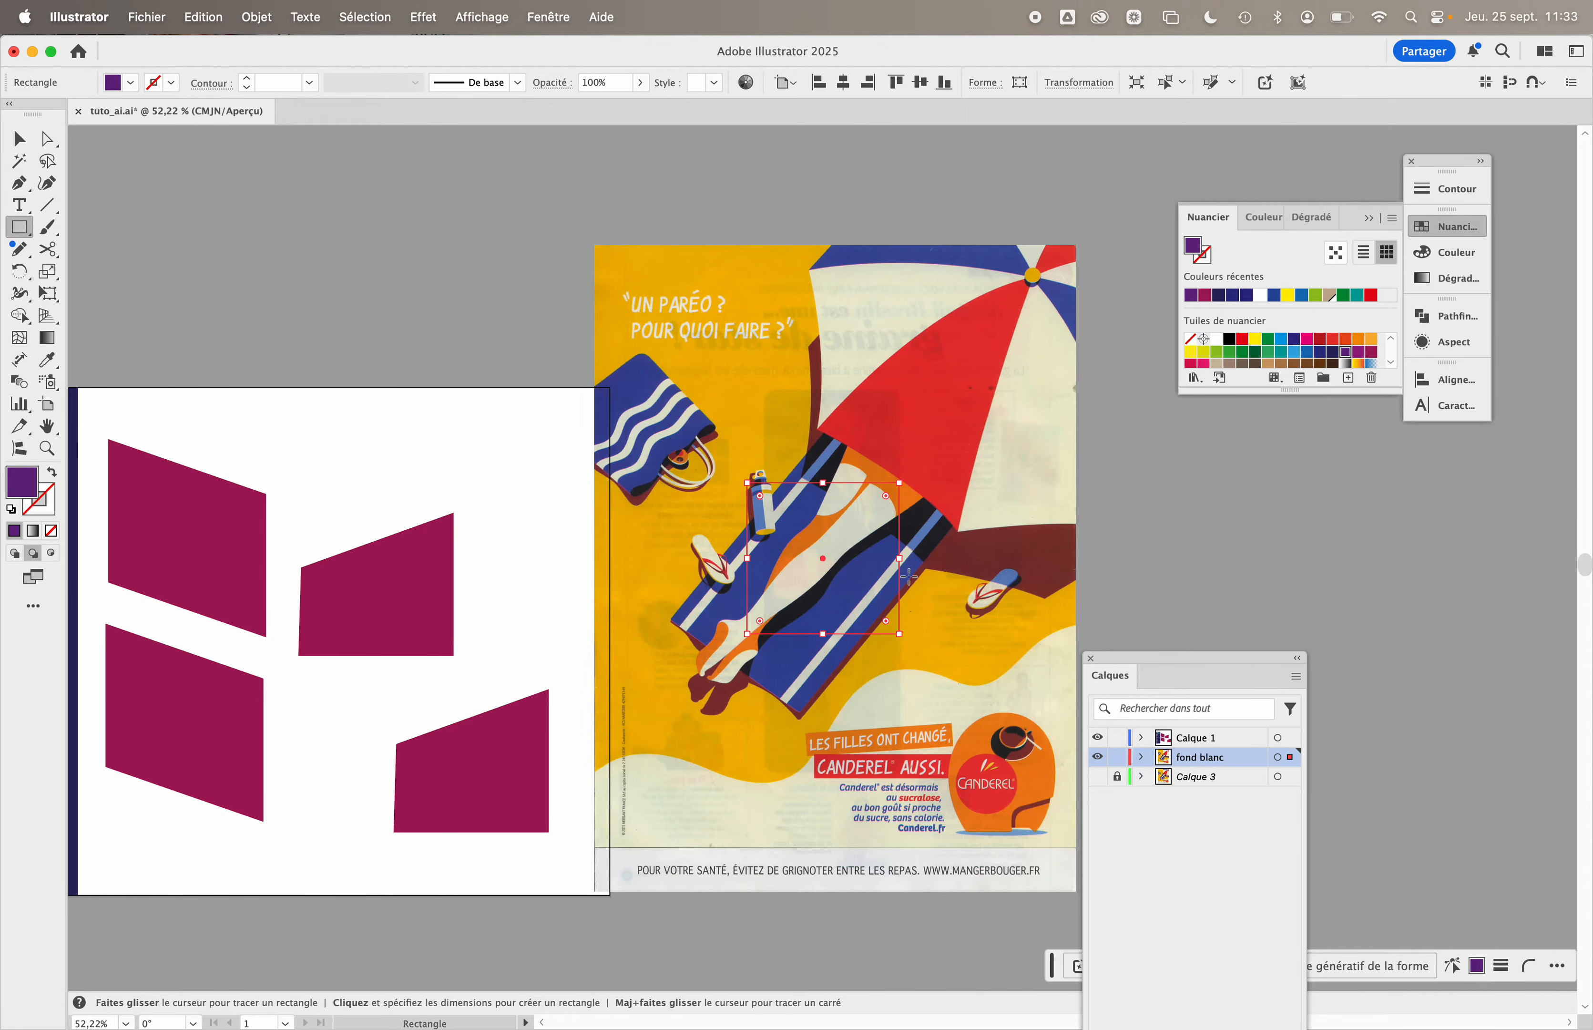
click(19, 139)
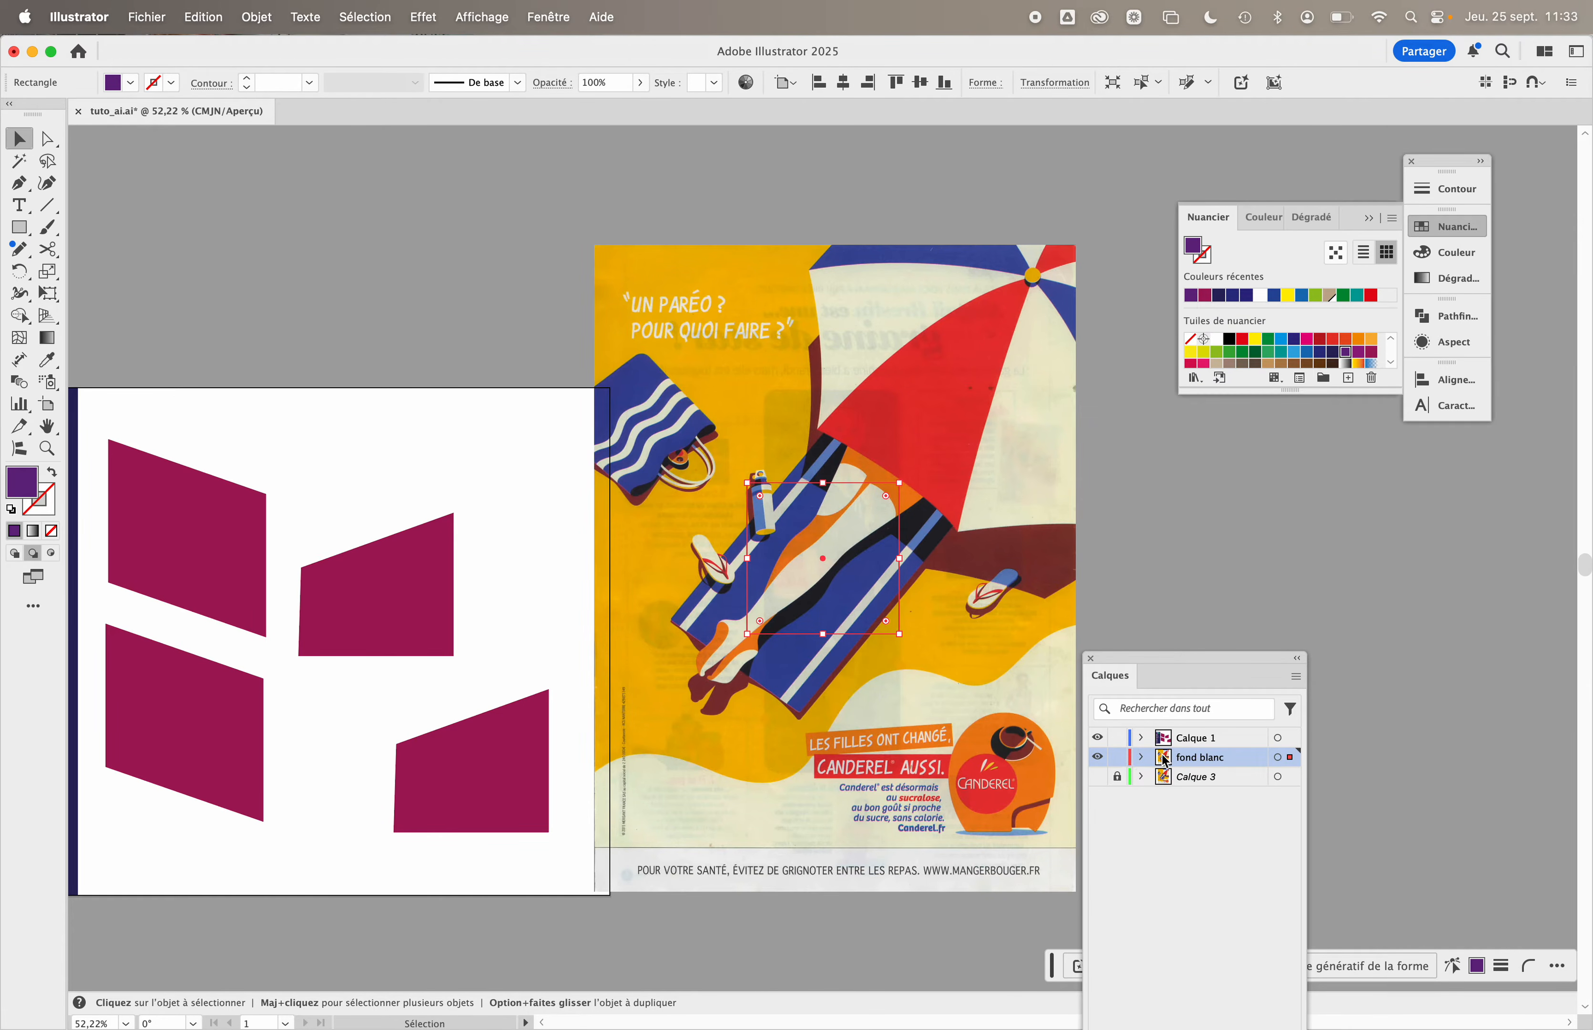
- Expand fond blanc, reorder the purple rectangle above the linked image, and move the rectangle slightly up on the picture
click(1142, 758)
click(1143, 758)
click(1143, 758)
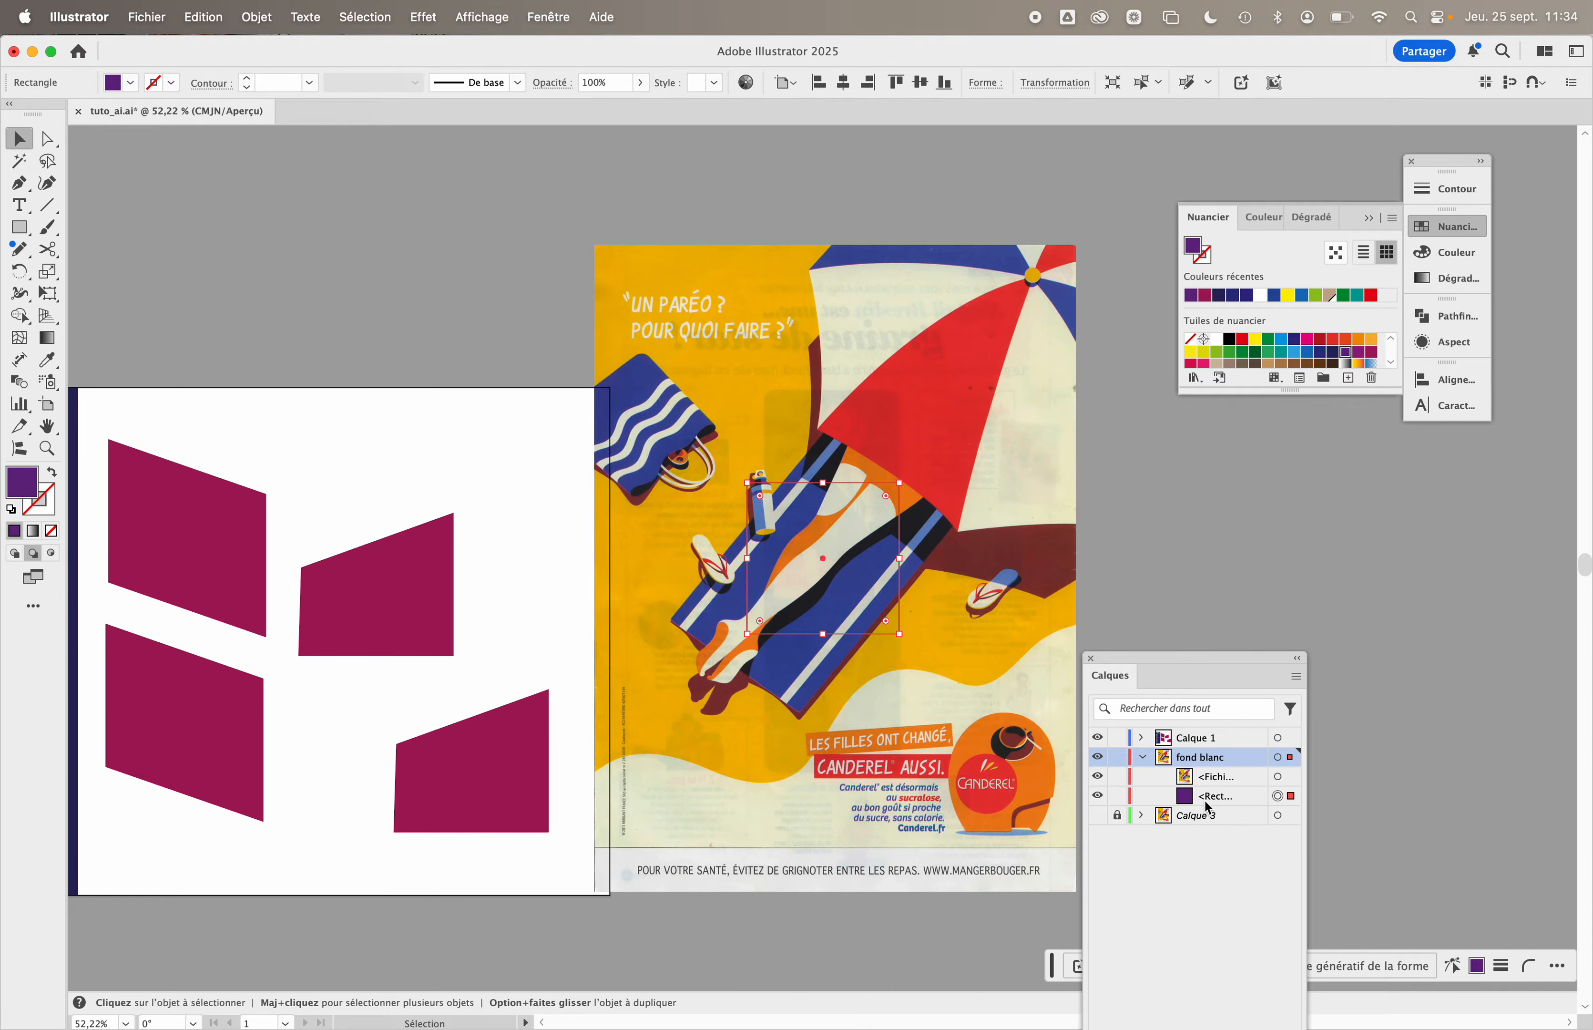
drag(1209, 798, 1212, 771)
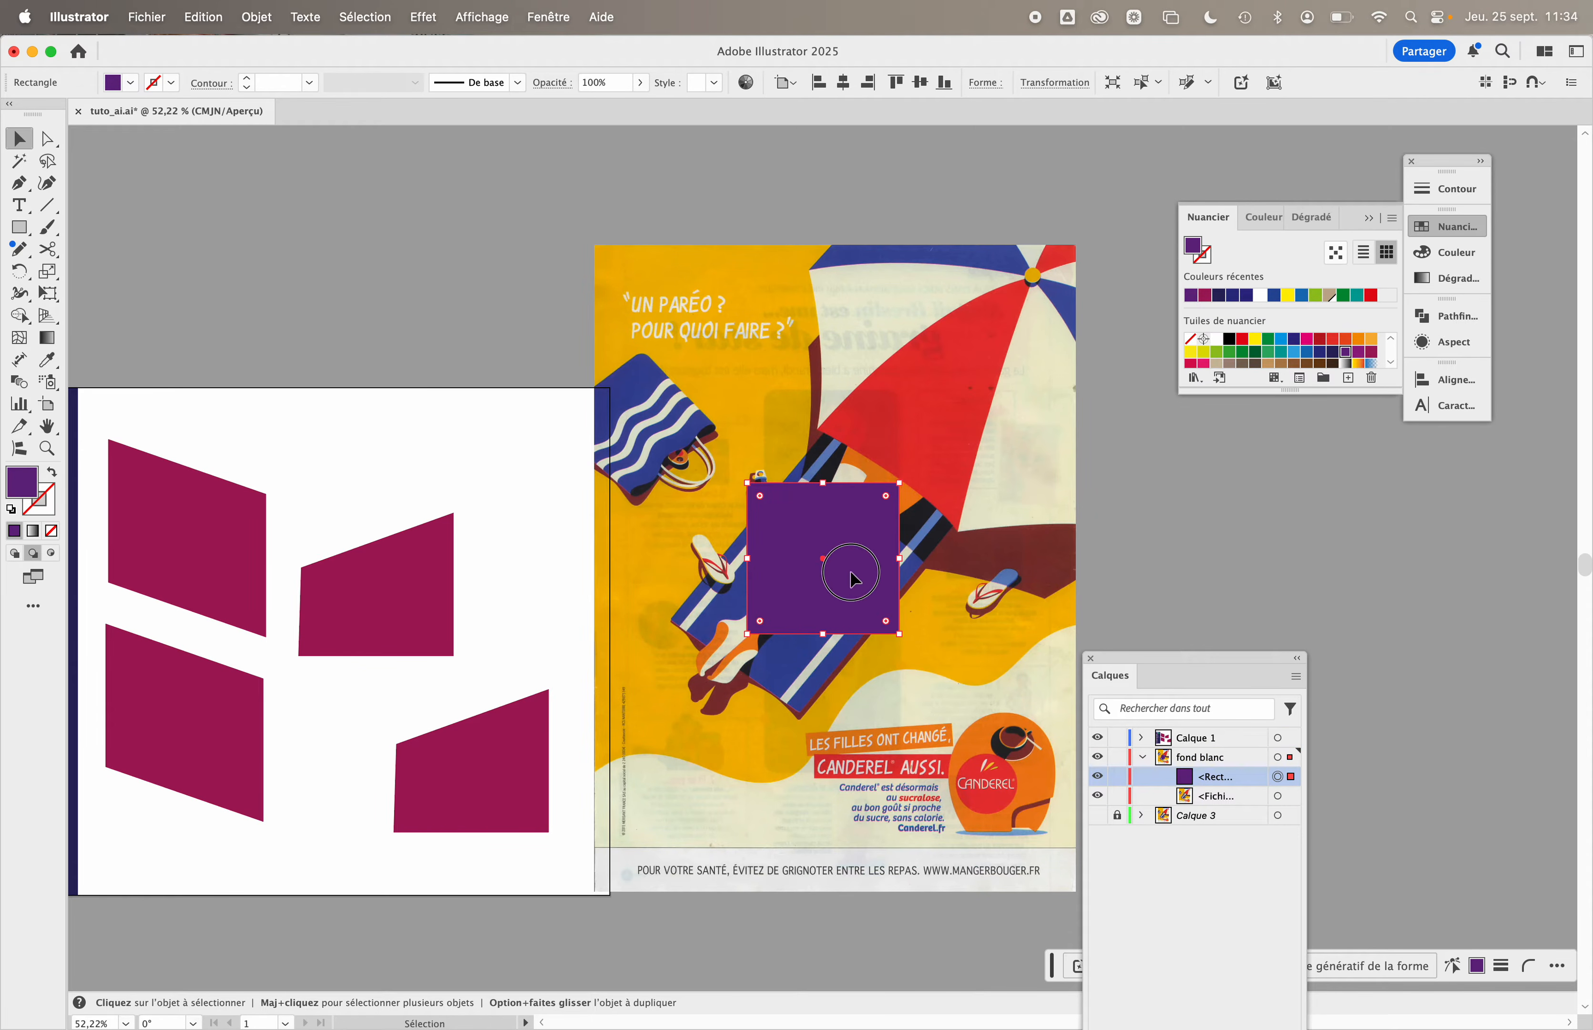
drag(853, 581, 846, 517)
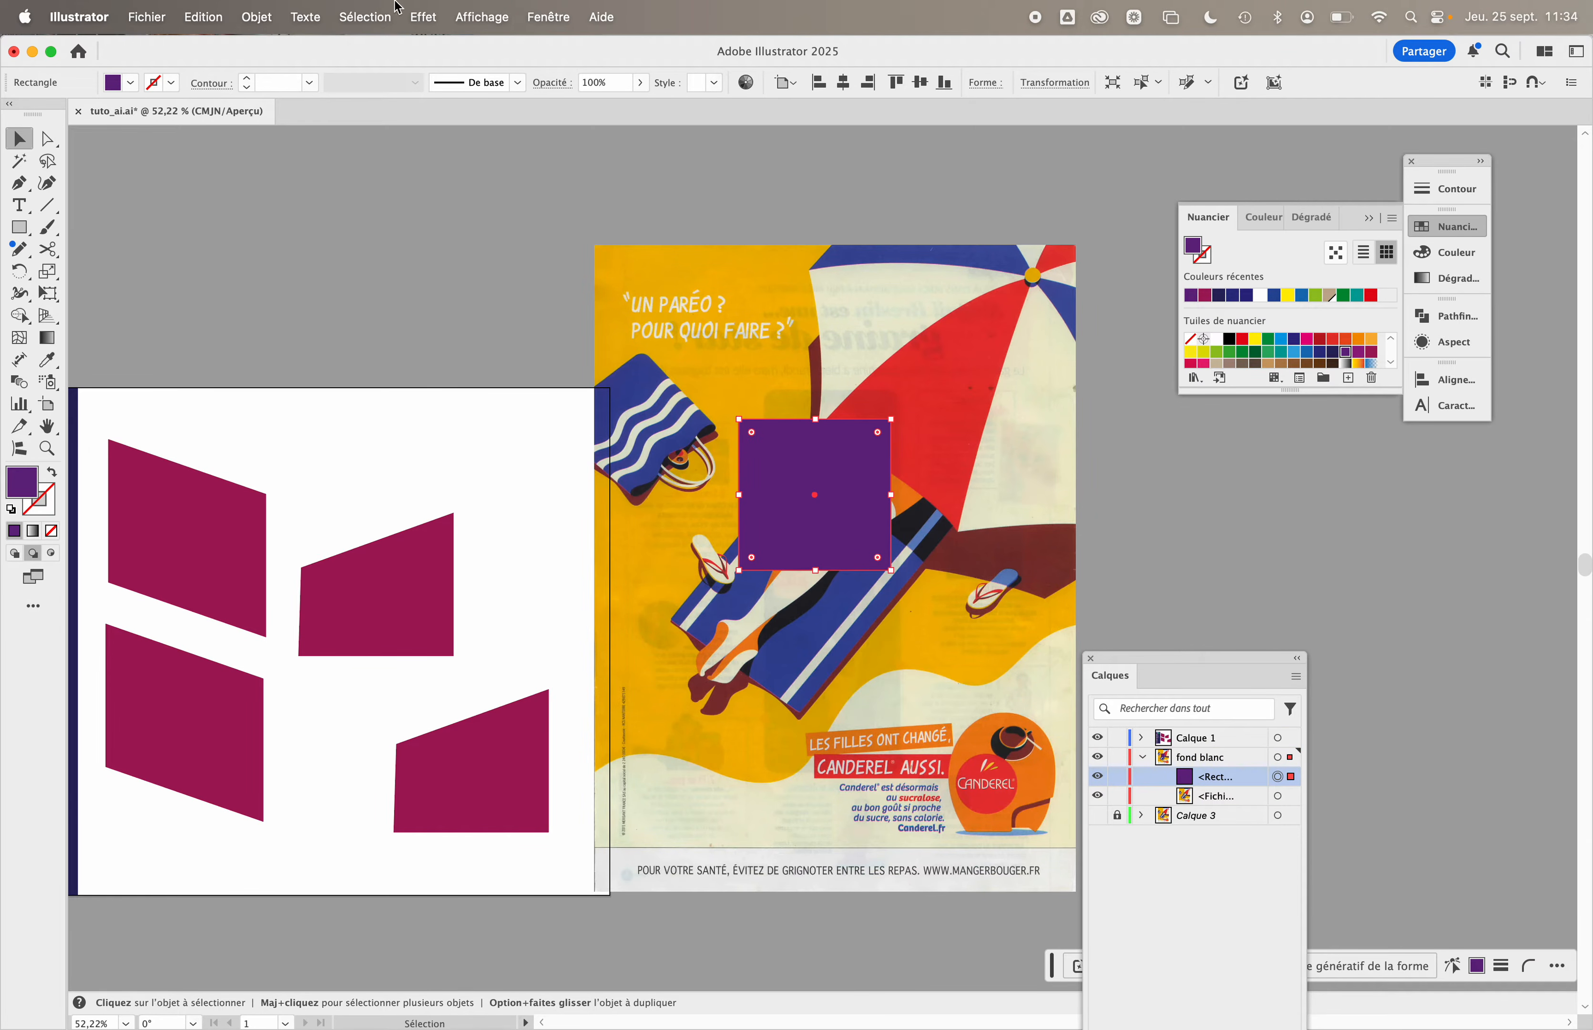
- Switch to outline display and delete the linked Canderel image and the rectangle from the fond blanc layer
click(452, 8)
click(499, 70)
click(859, 324)
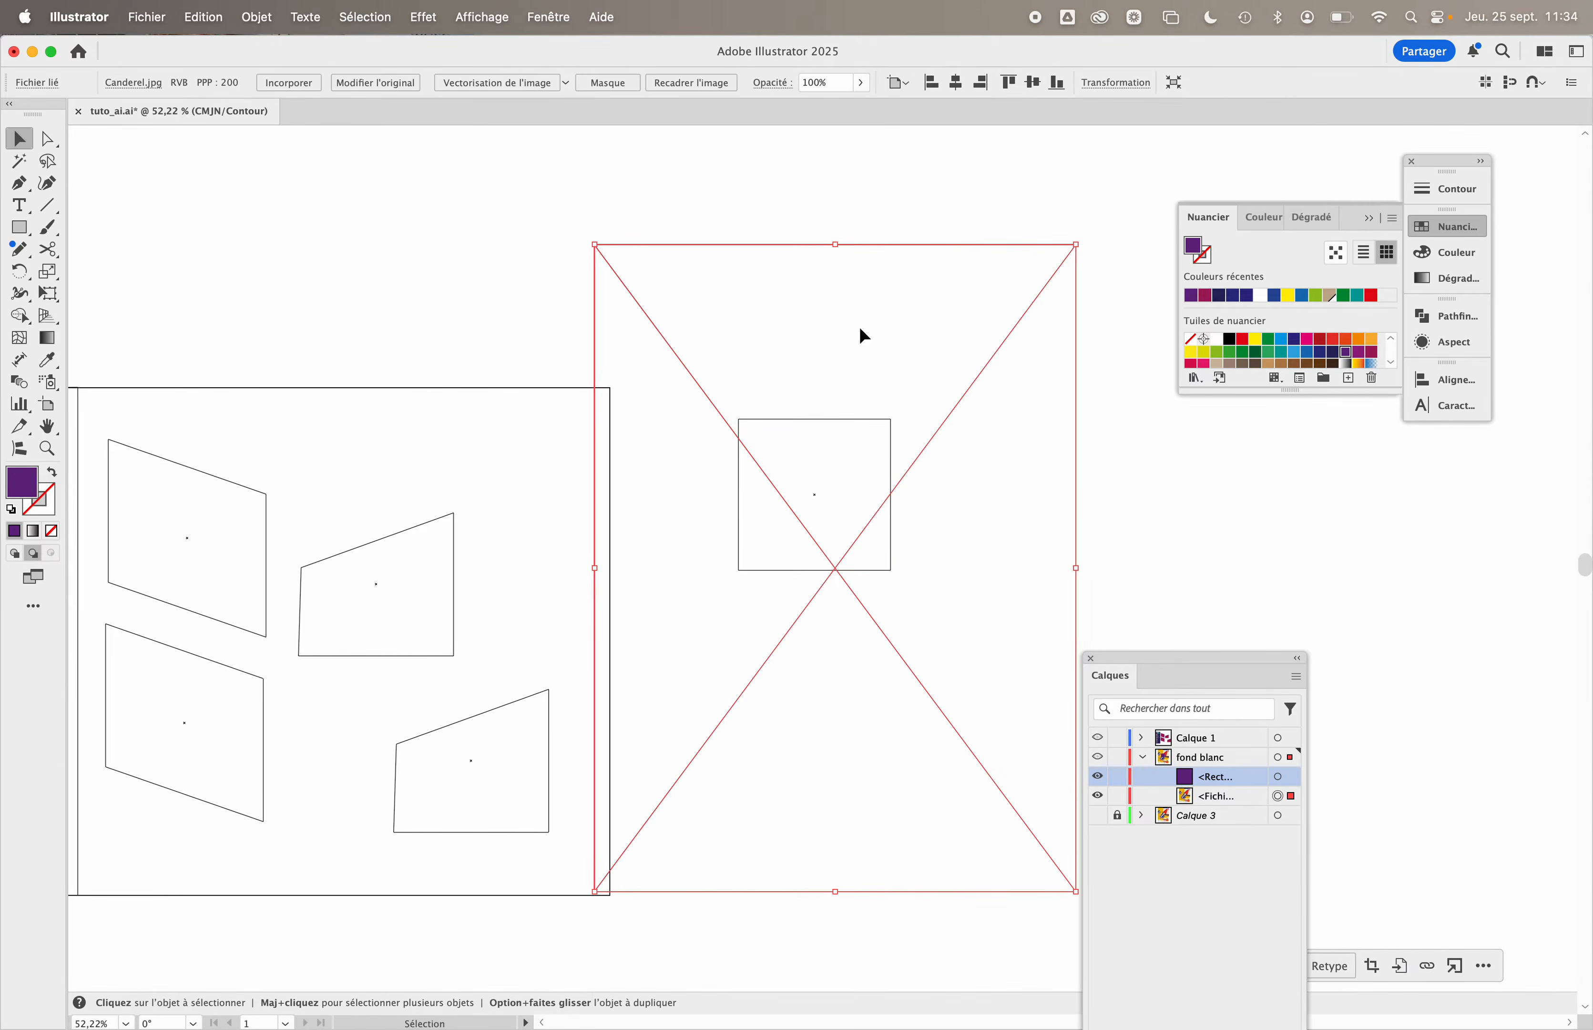
key(Delete)
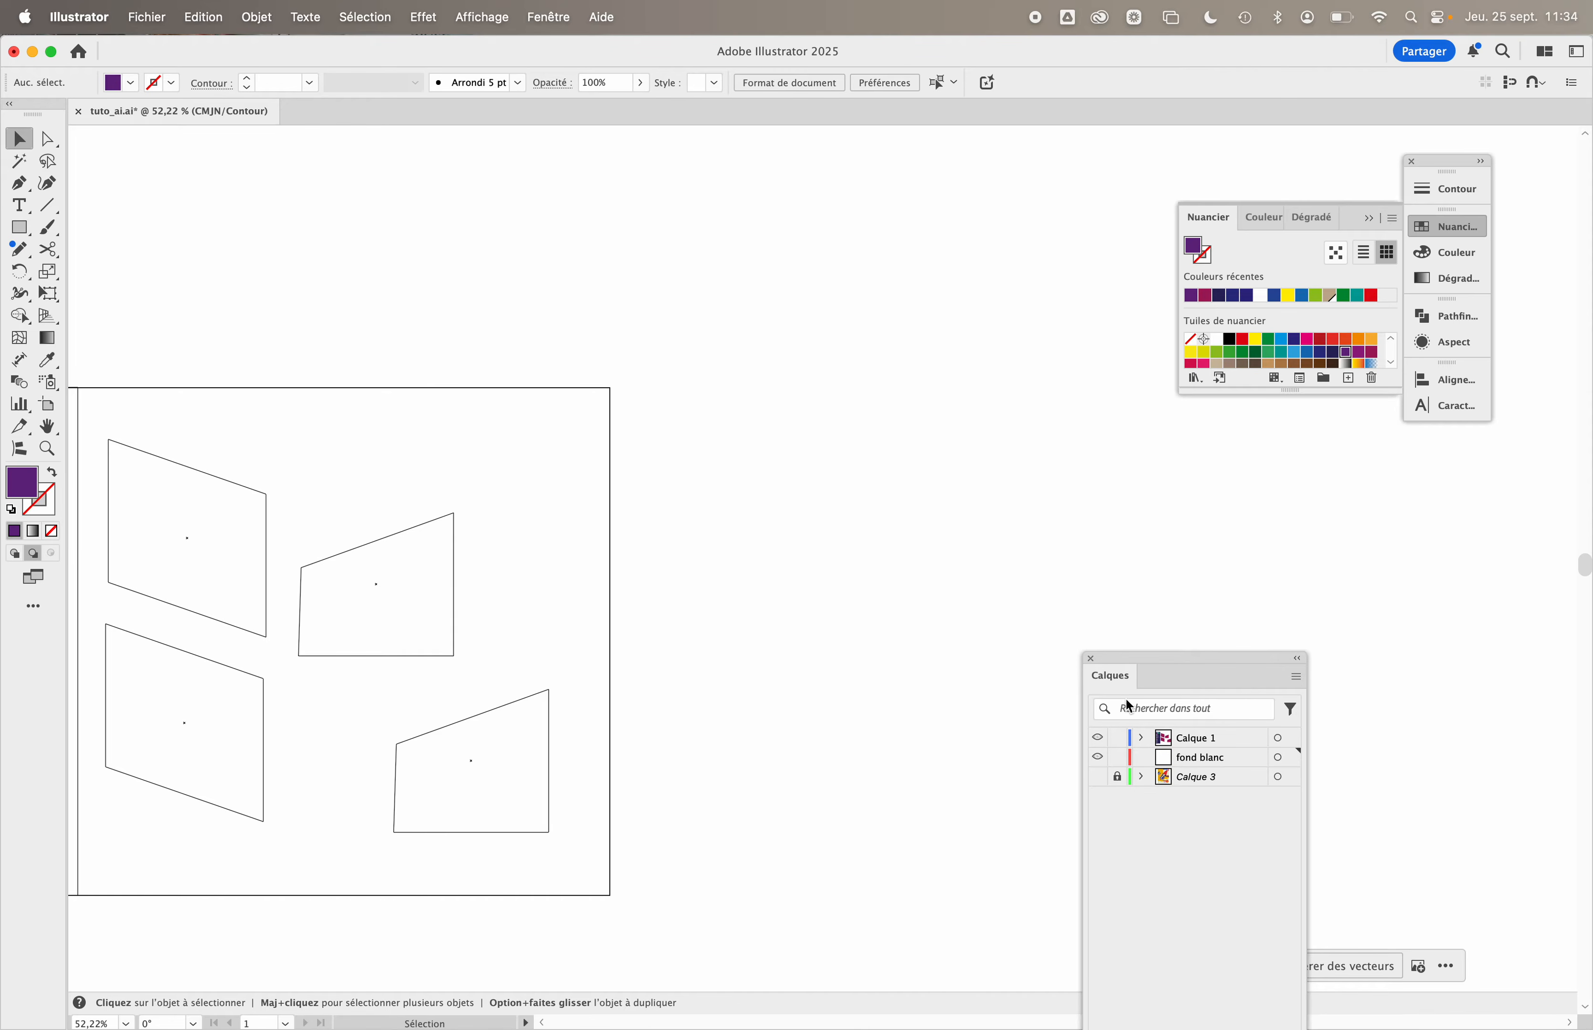
- Show the template layer Calque 3 while in outline display, and switch the document back to preview display
click(1100, 777)
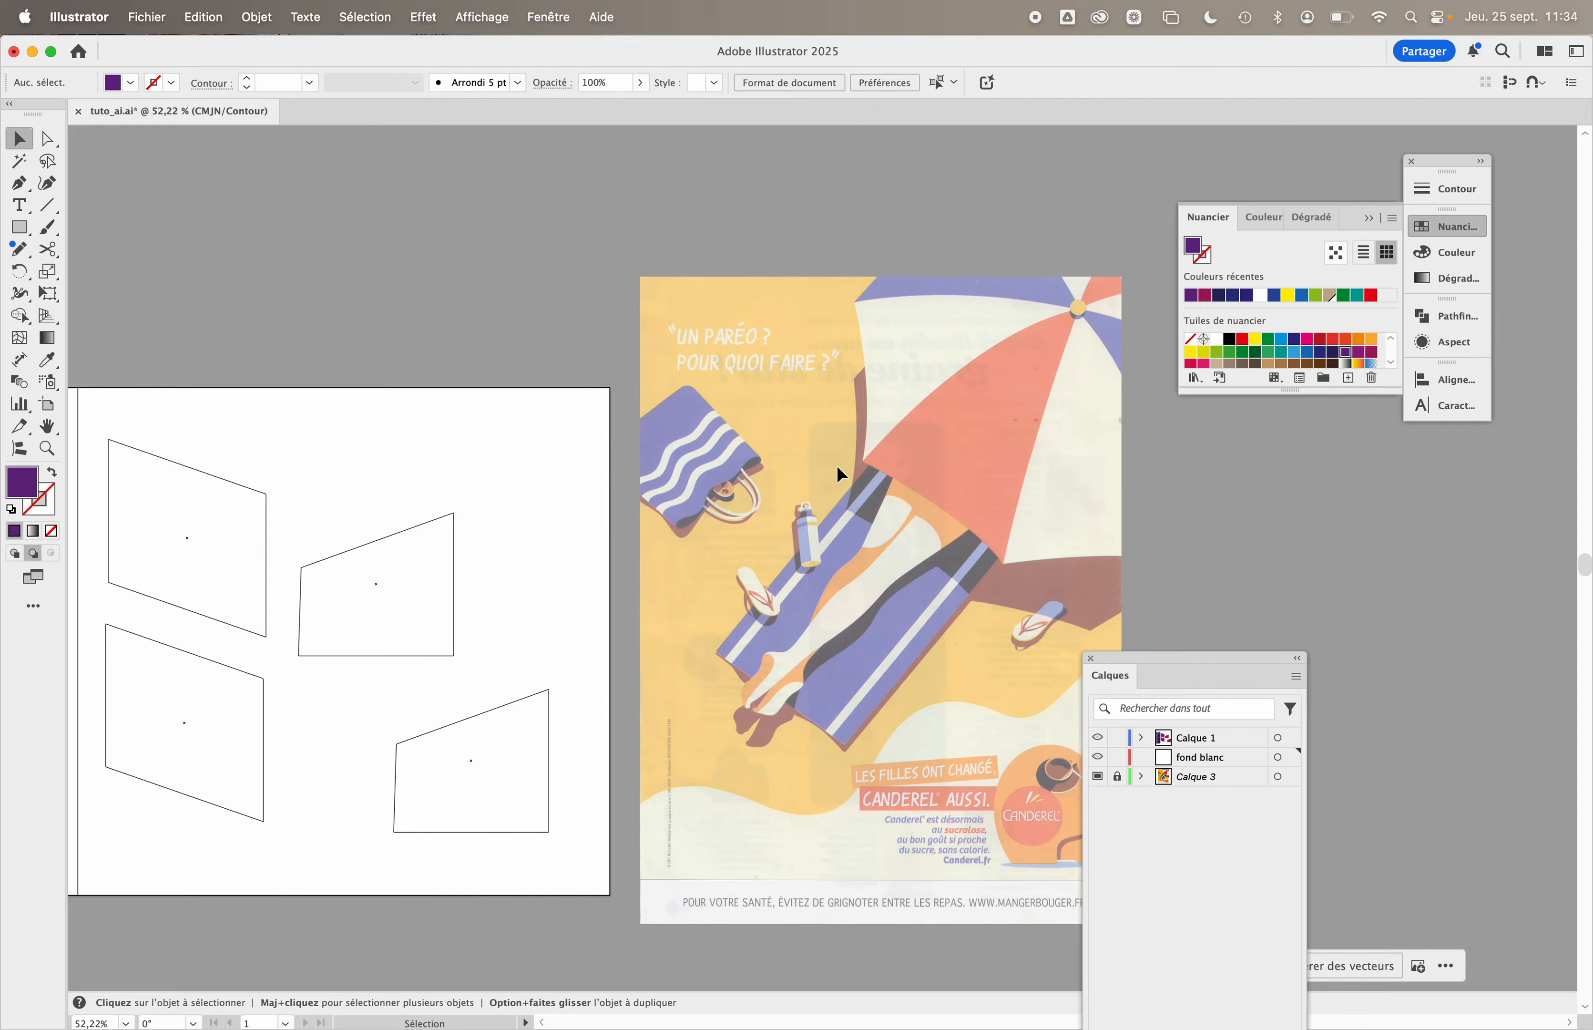
scroll(837, 465, down, 5)
scroll(837, 464, up, 5)
scroll(837, 465, down, 3)
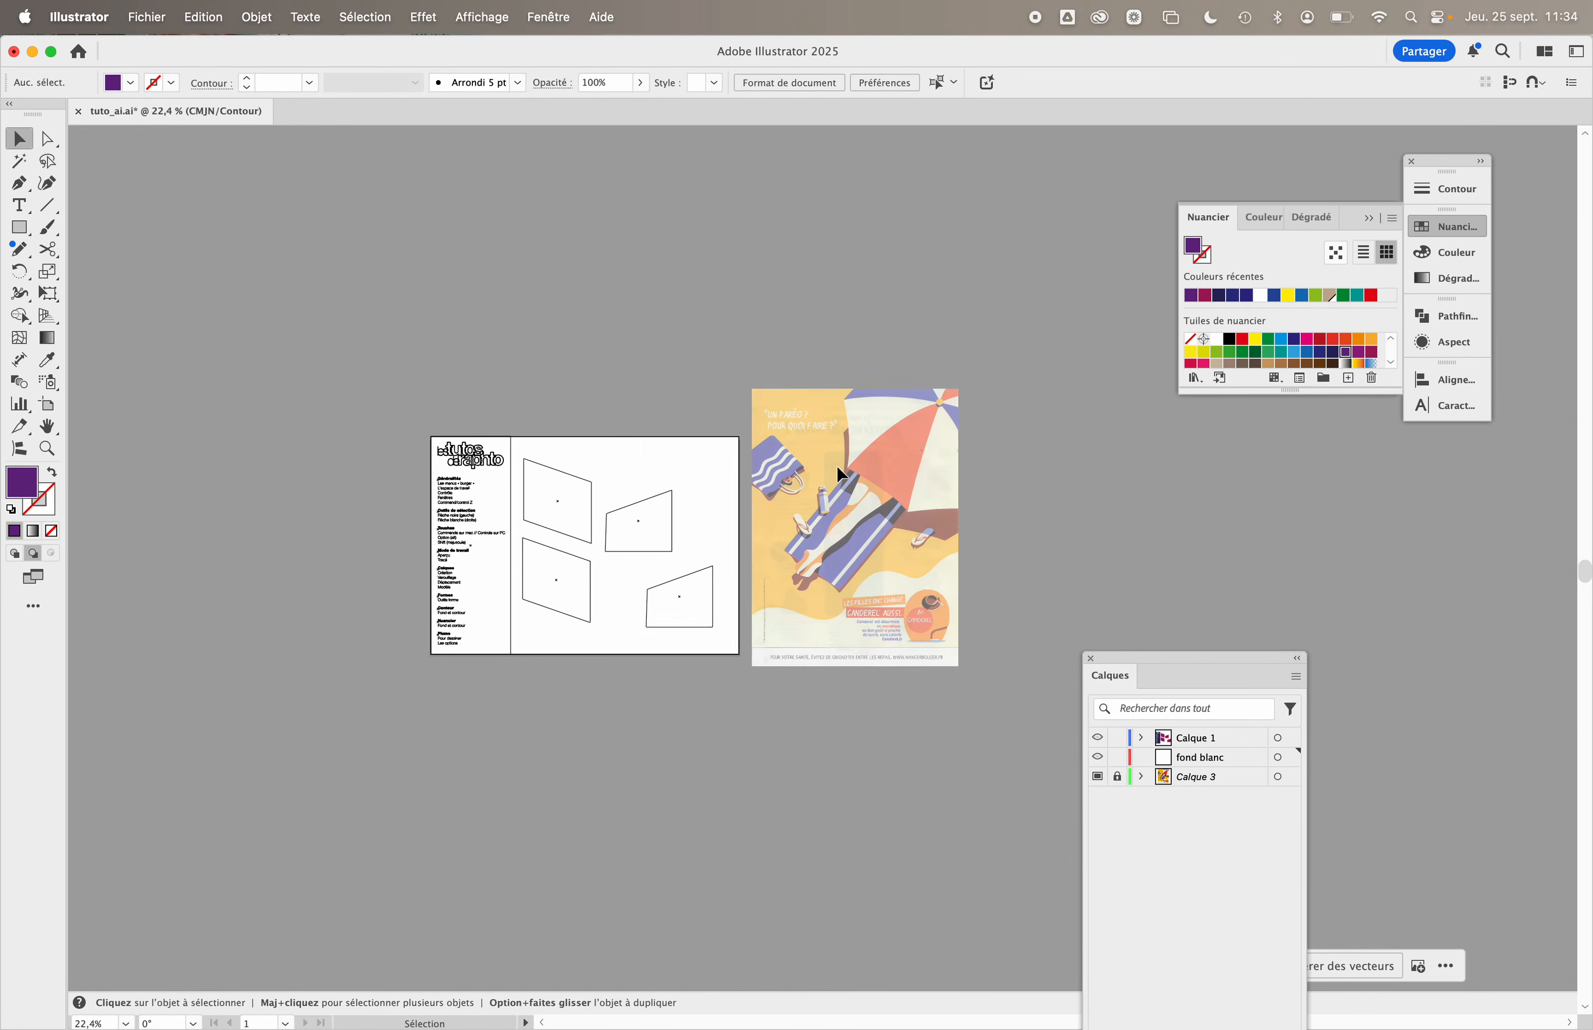
scroll(600, 438, up, 2)
key(a)
key(super+y)
key(v)
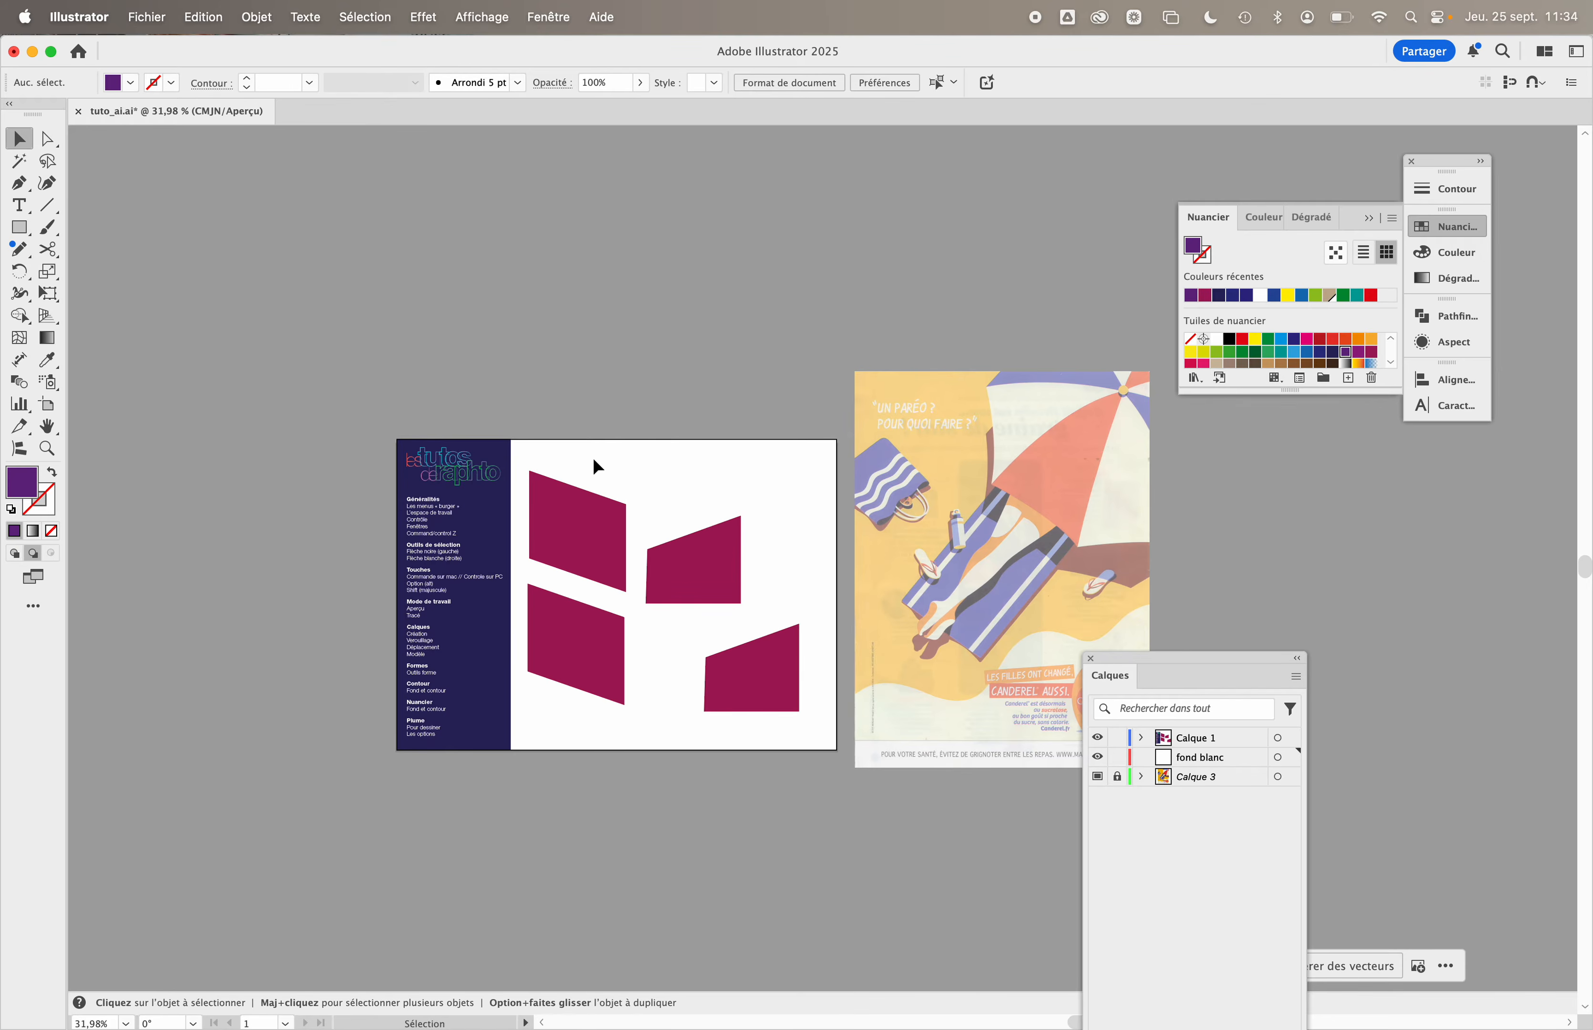
- Draw two purple five-pointed stars with the Star tool, one near the artboard's top and one with about 60 mm outer radius at its middle
scroll(829, 345, left, 3)
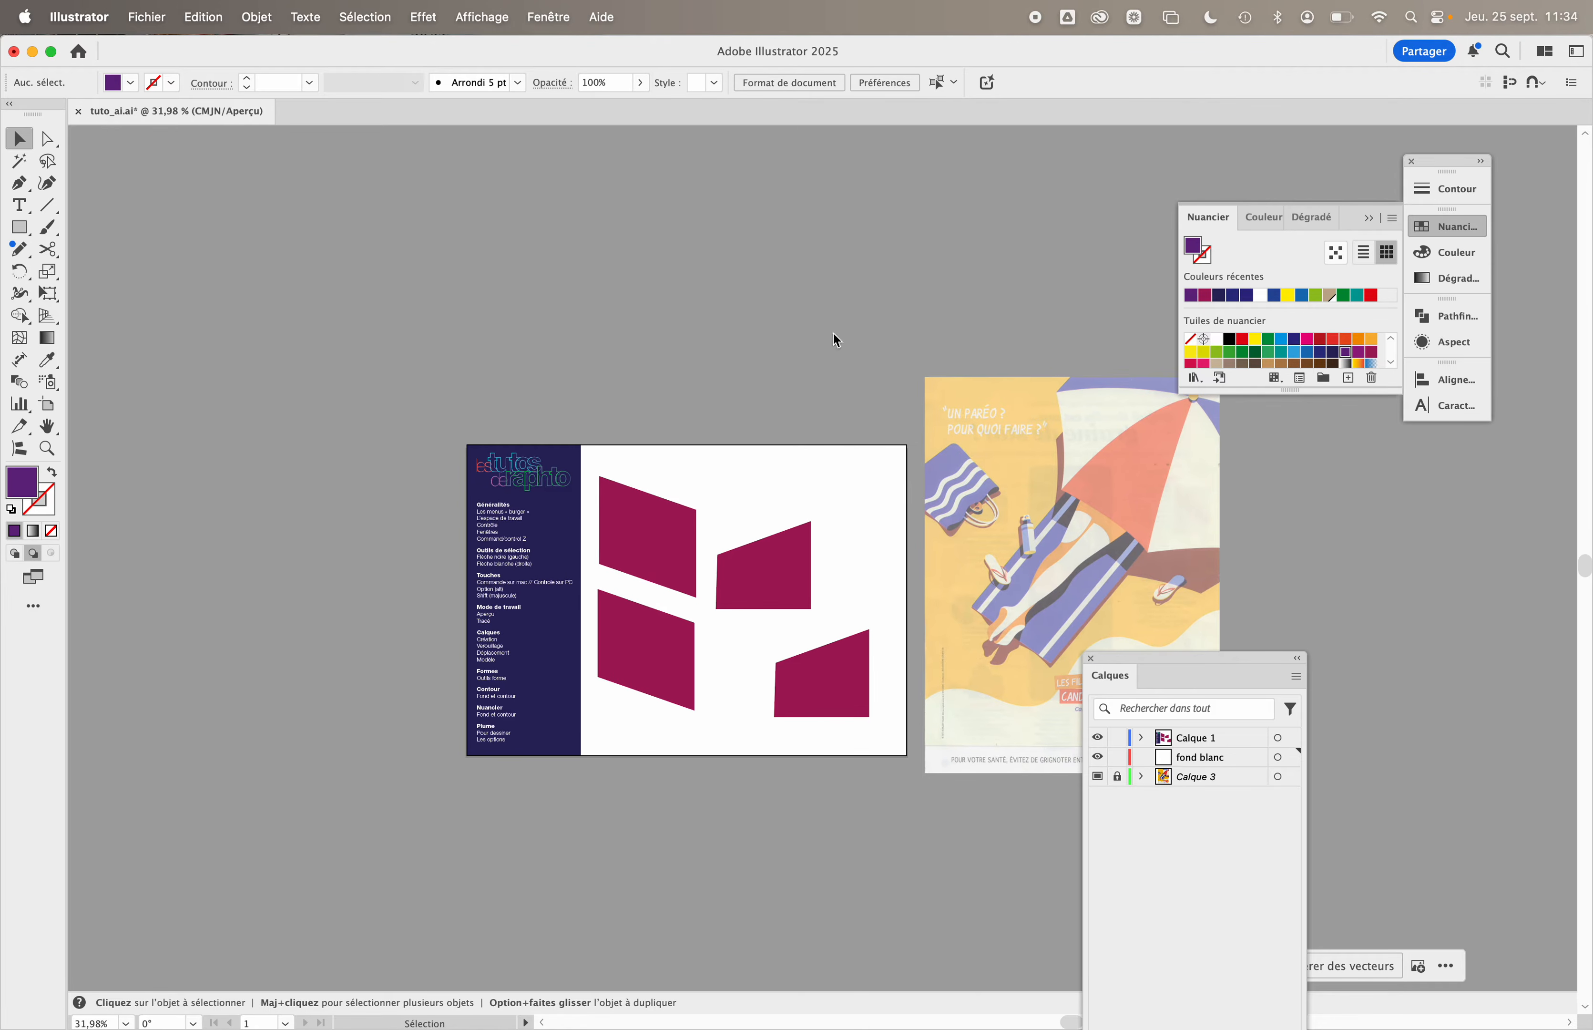
scroll(561, 666, up, 5)
scroll(561, 666, down, 3)
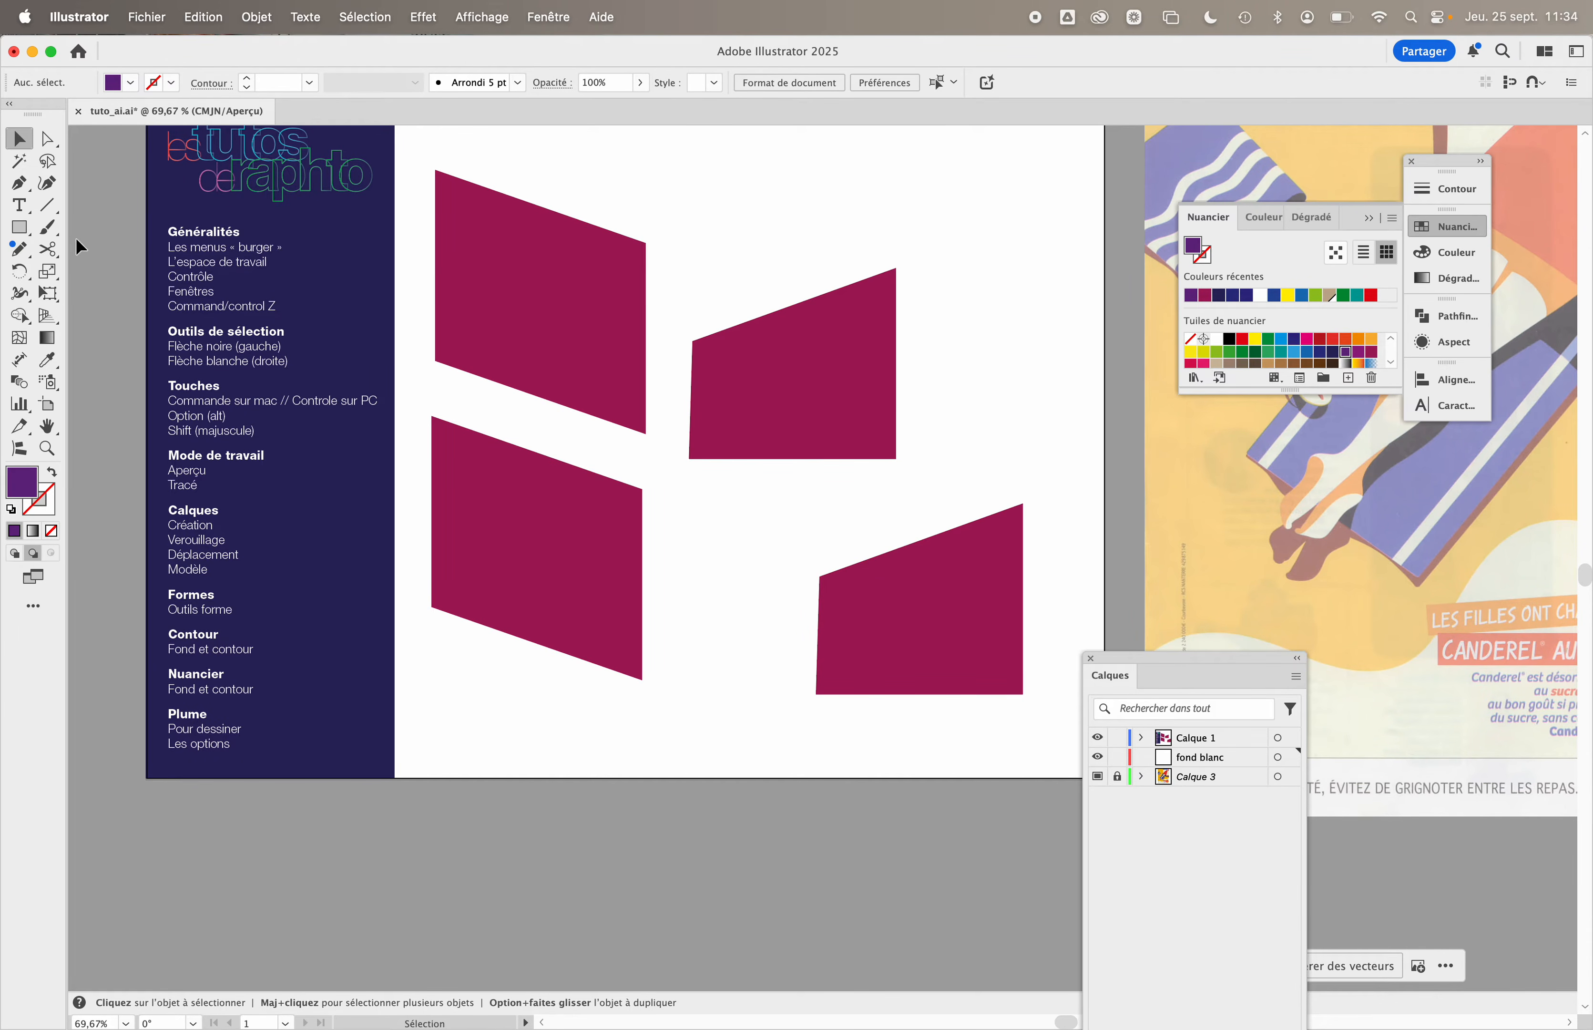
drag(21, 227, 95, 315)
mouse_move(709, 210)
mouse_down()
mouse_move(817, 299)
mouse_move(765, 231)
mouse_move(825, 247)
mouse_up()
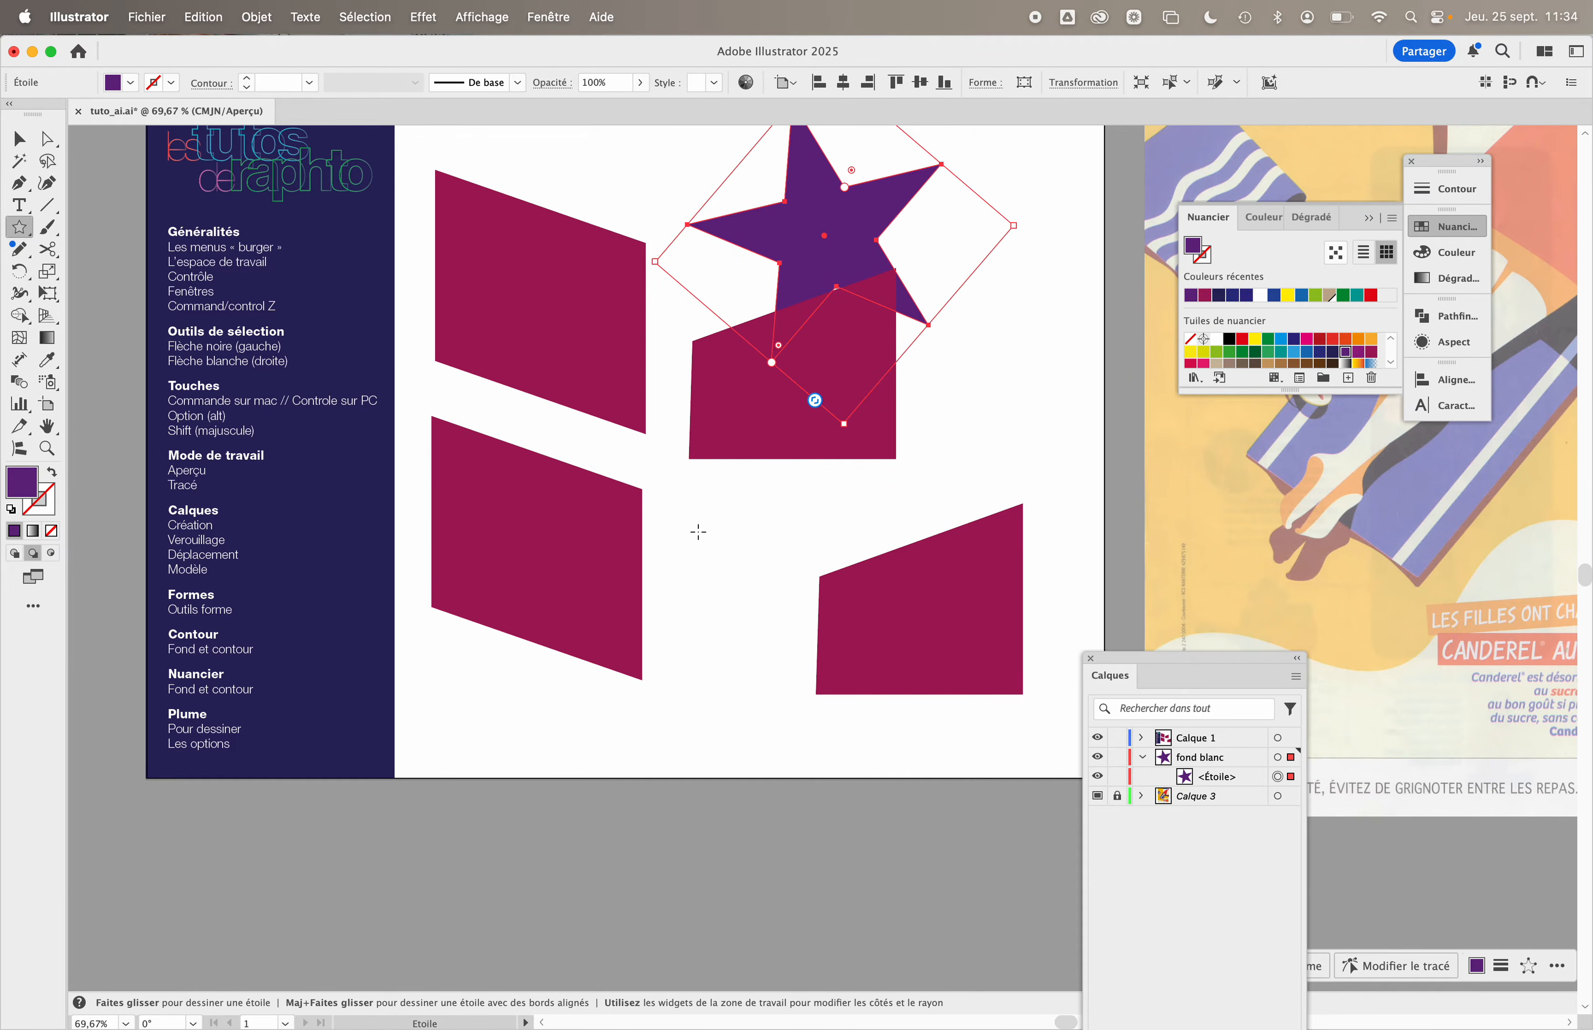
drag(723, 513, 787, 636)
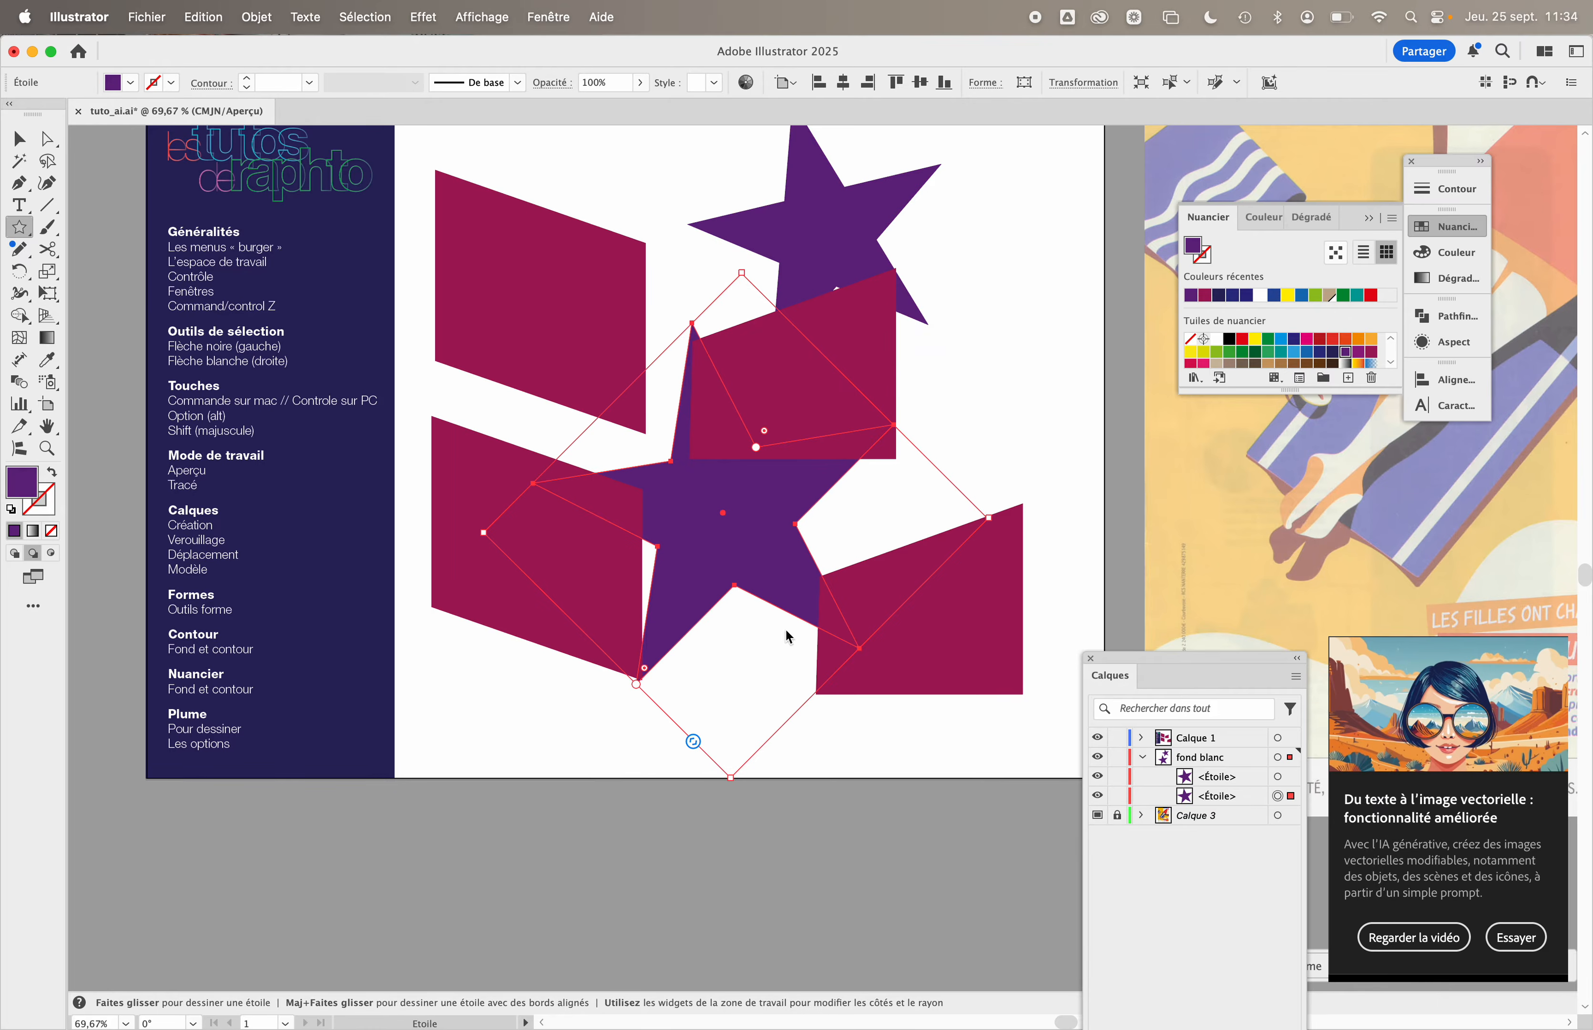
- Create an eight-pointed star with radii of 59.643 mm and 22.782 mm and move it across the artboard's lower edge
click(736, 676)
text(8)
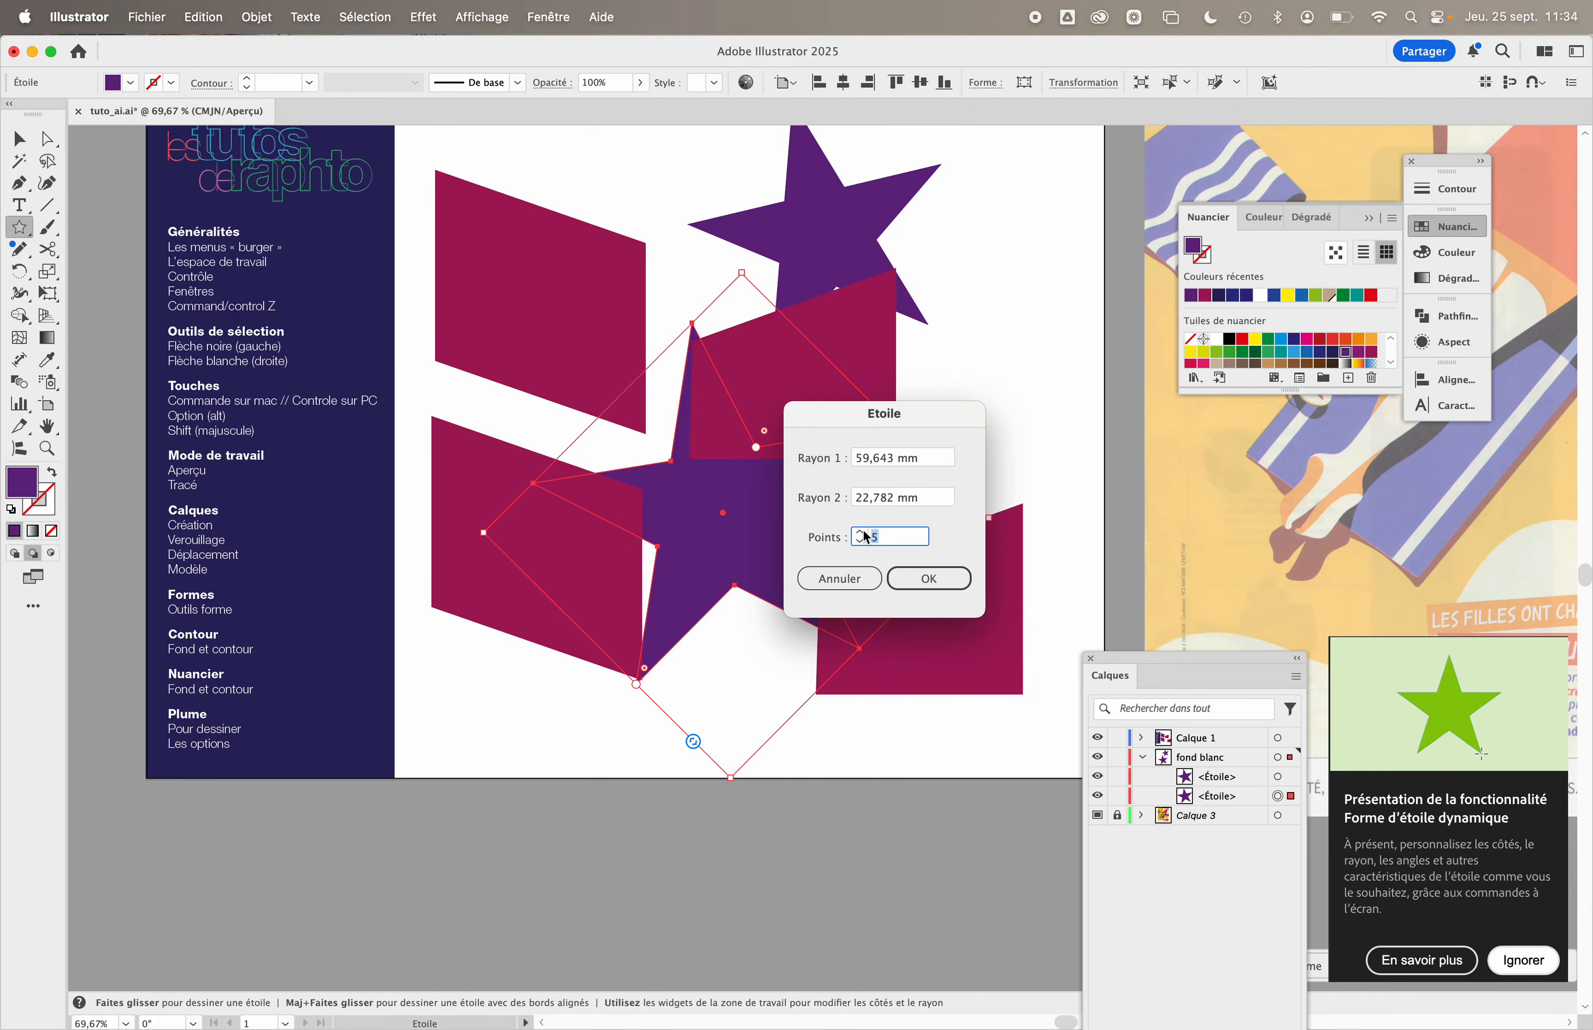
key(Return)
drag(747, 594, 678, 737)
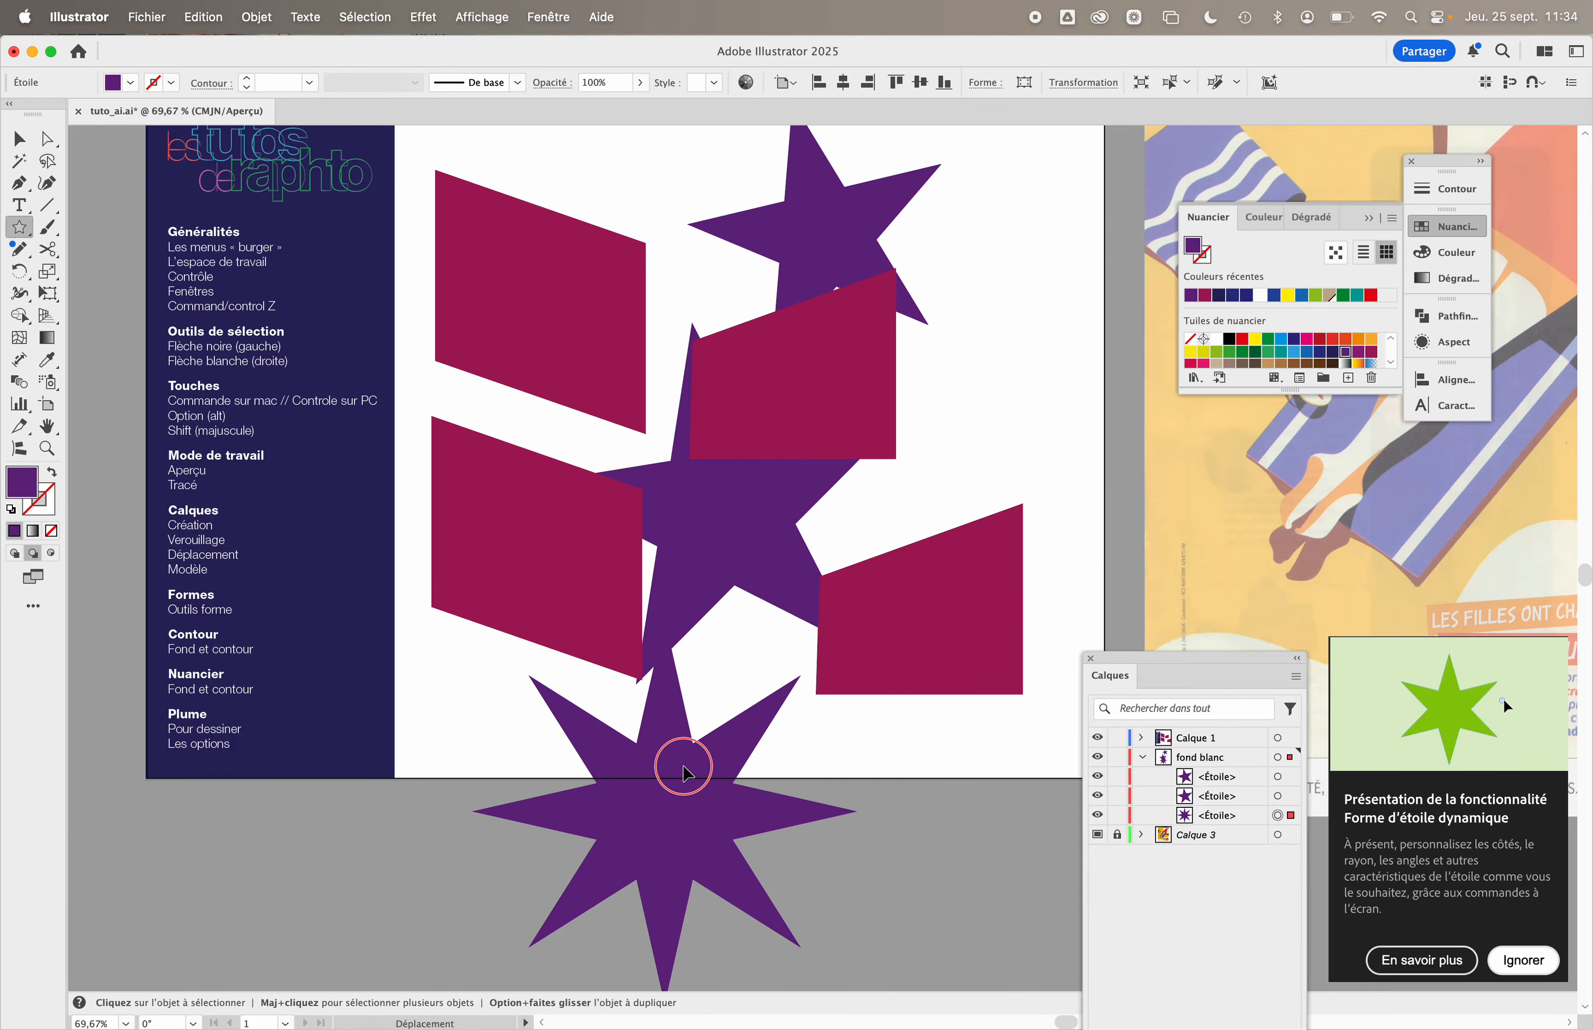
drag(17, 235, 111, 228)
click(748, 284)
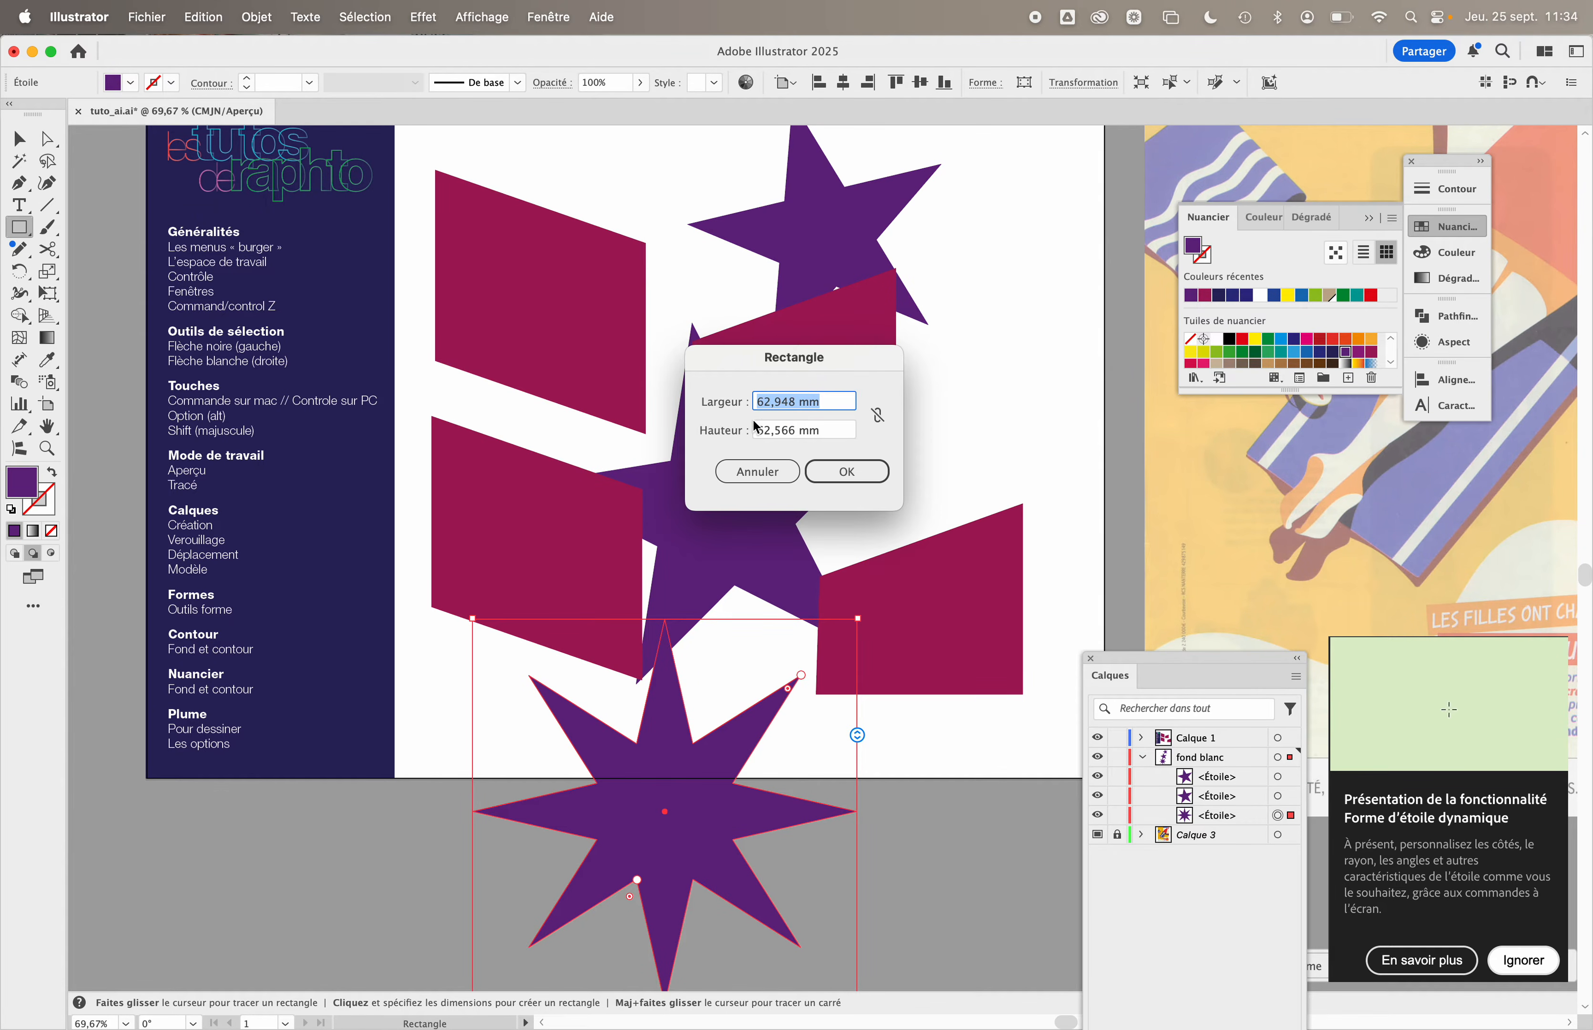
click(743, 472)
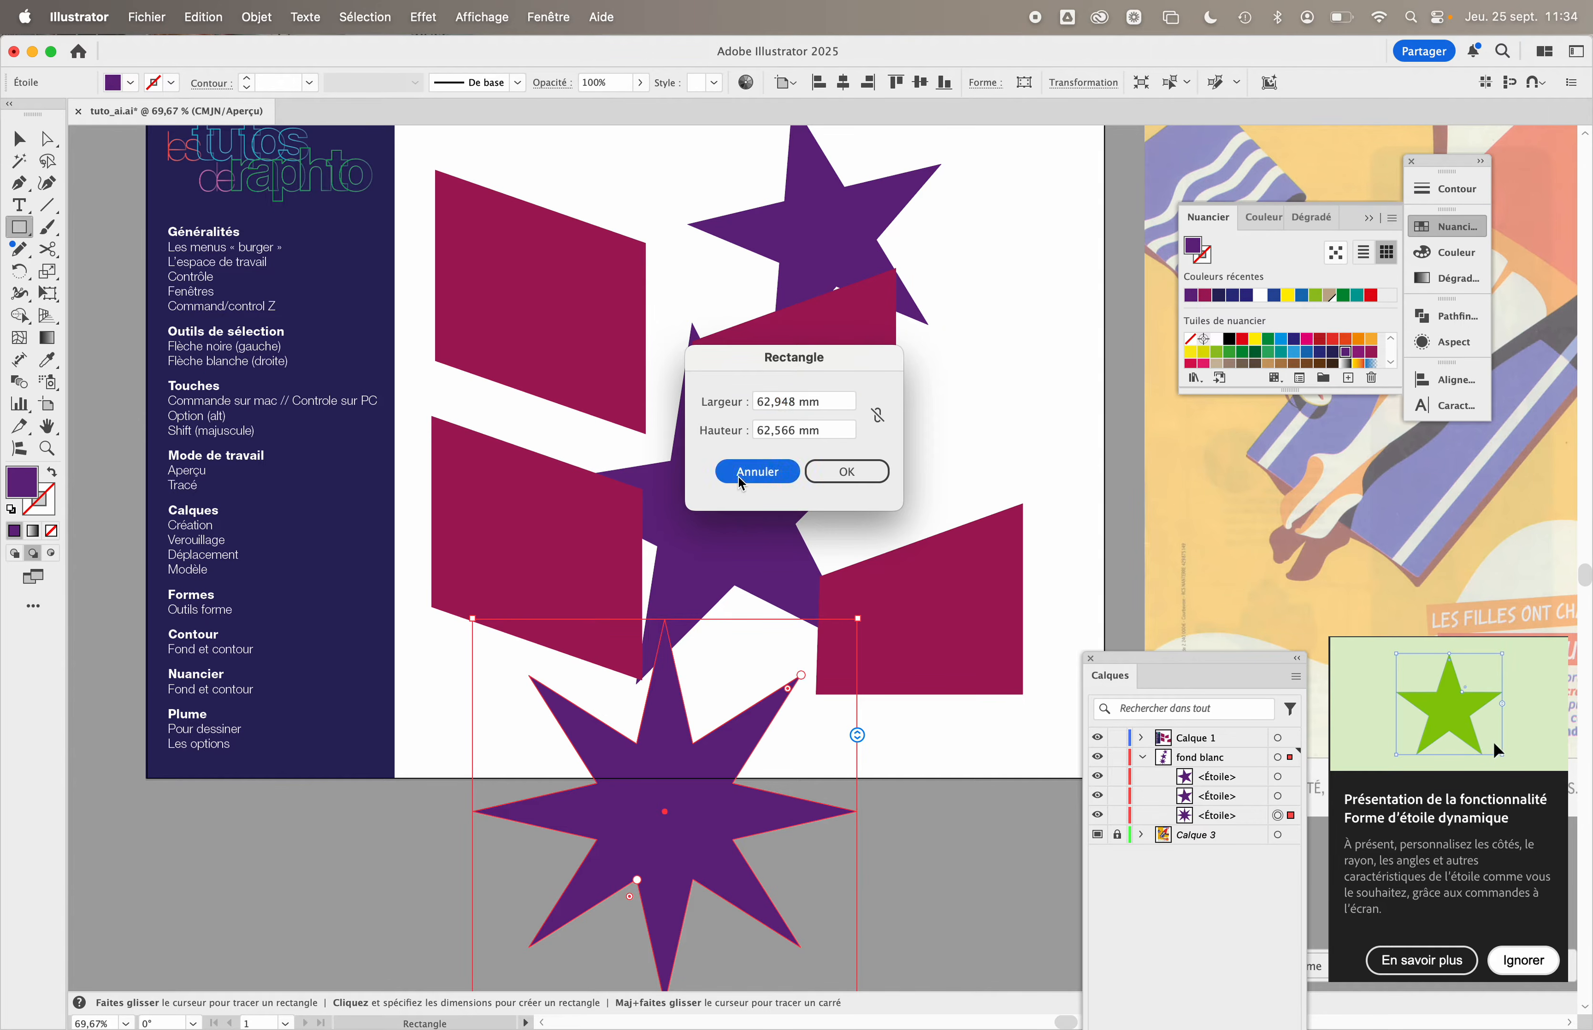
- Delete the eight-pointed star at the artboard's lower edge
click(19, 138)
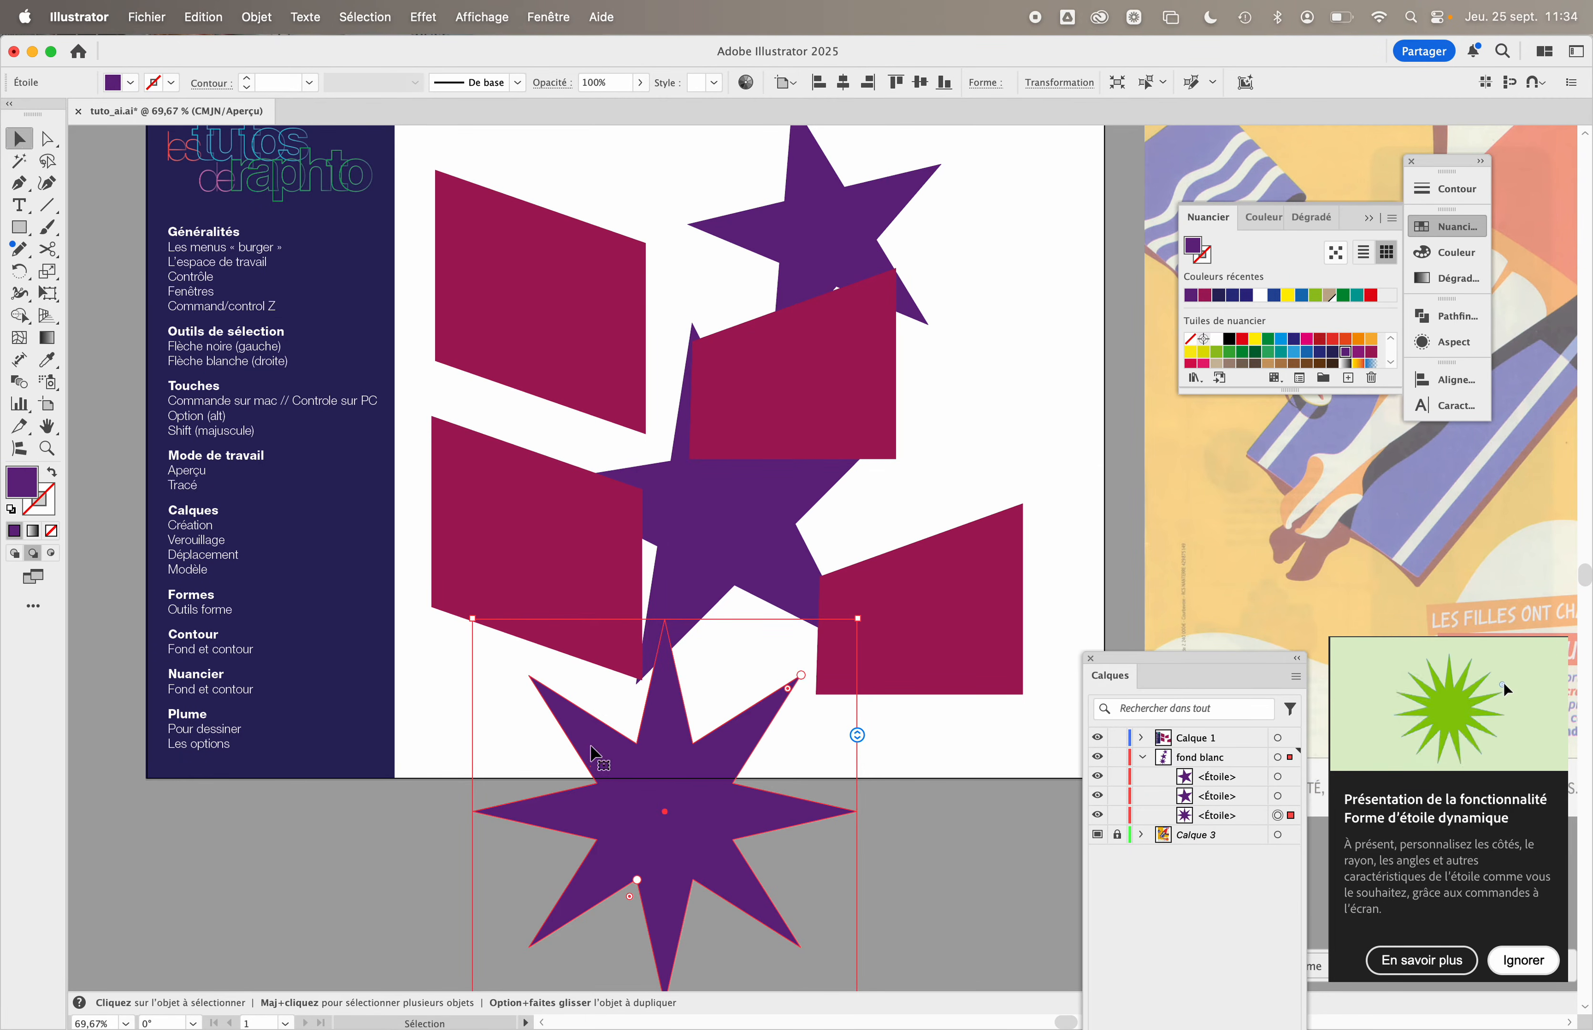
key(Delete)
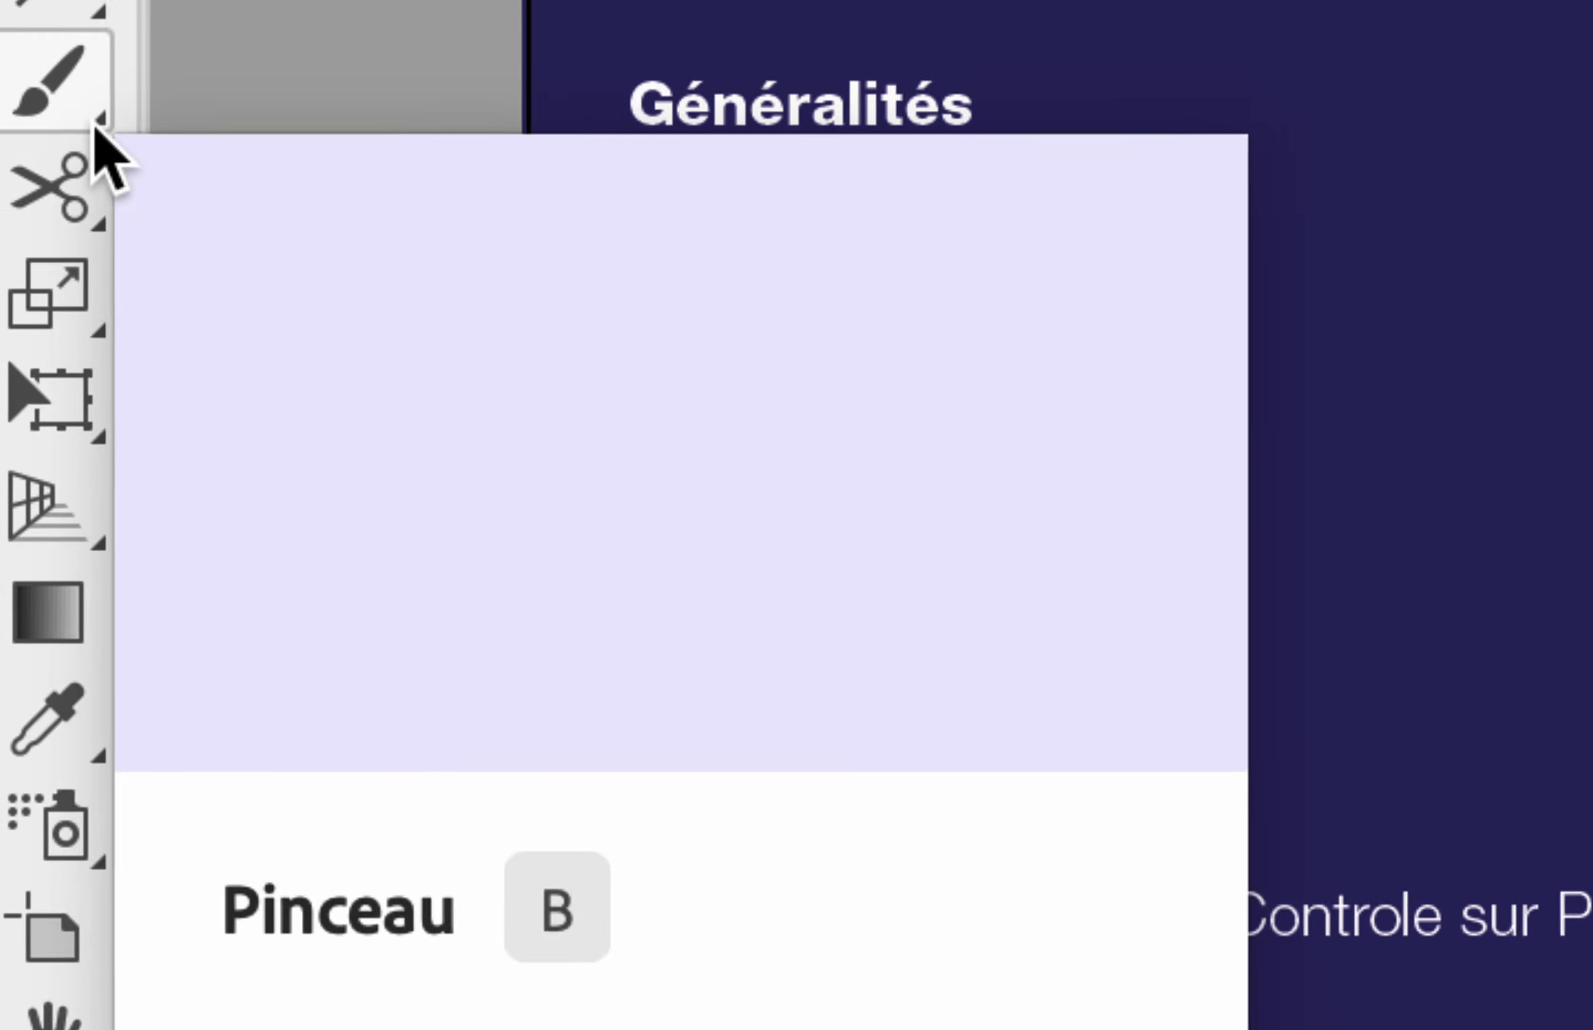
click(94, 119)
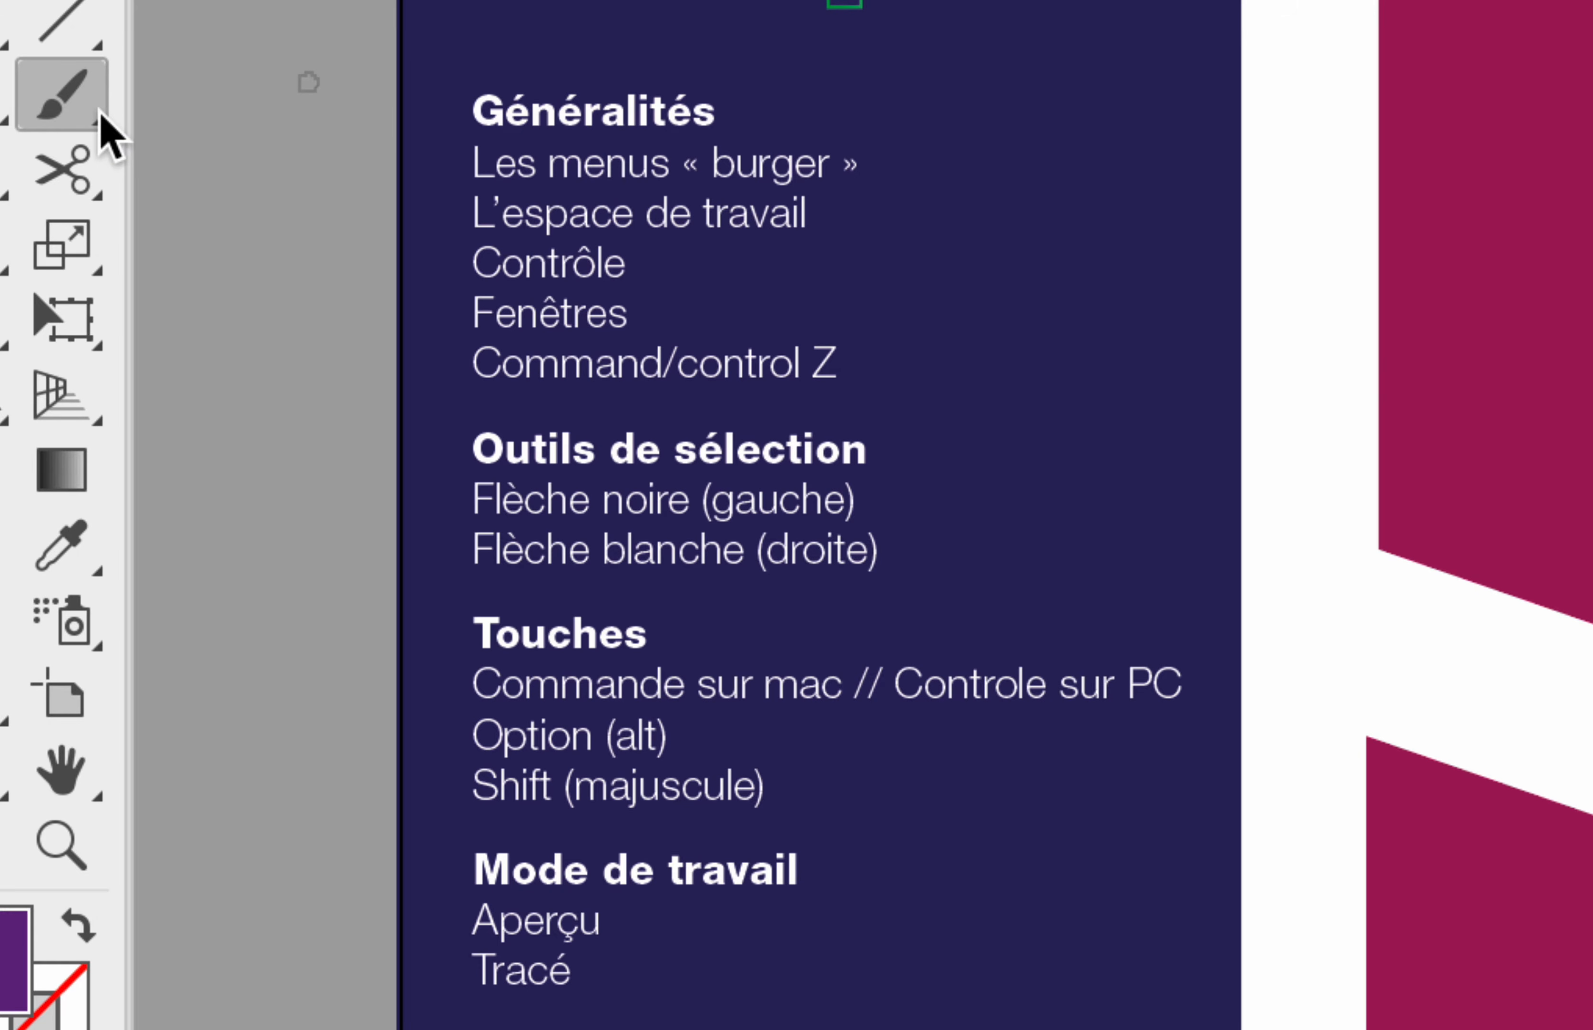
drag(108, 131, 189, 100)
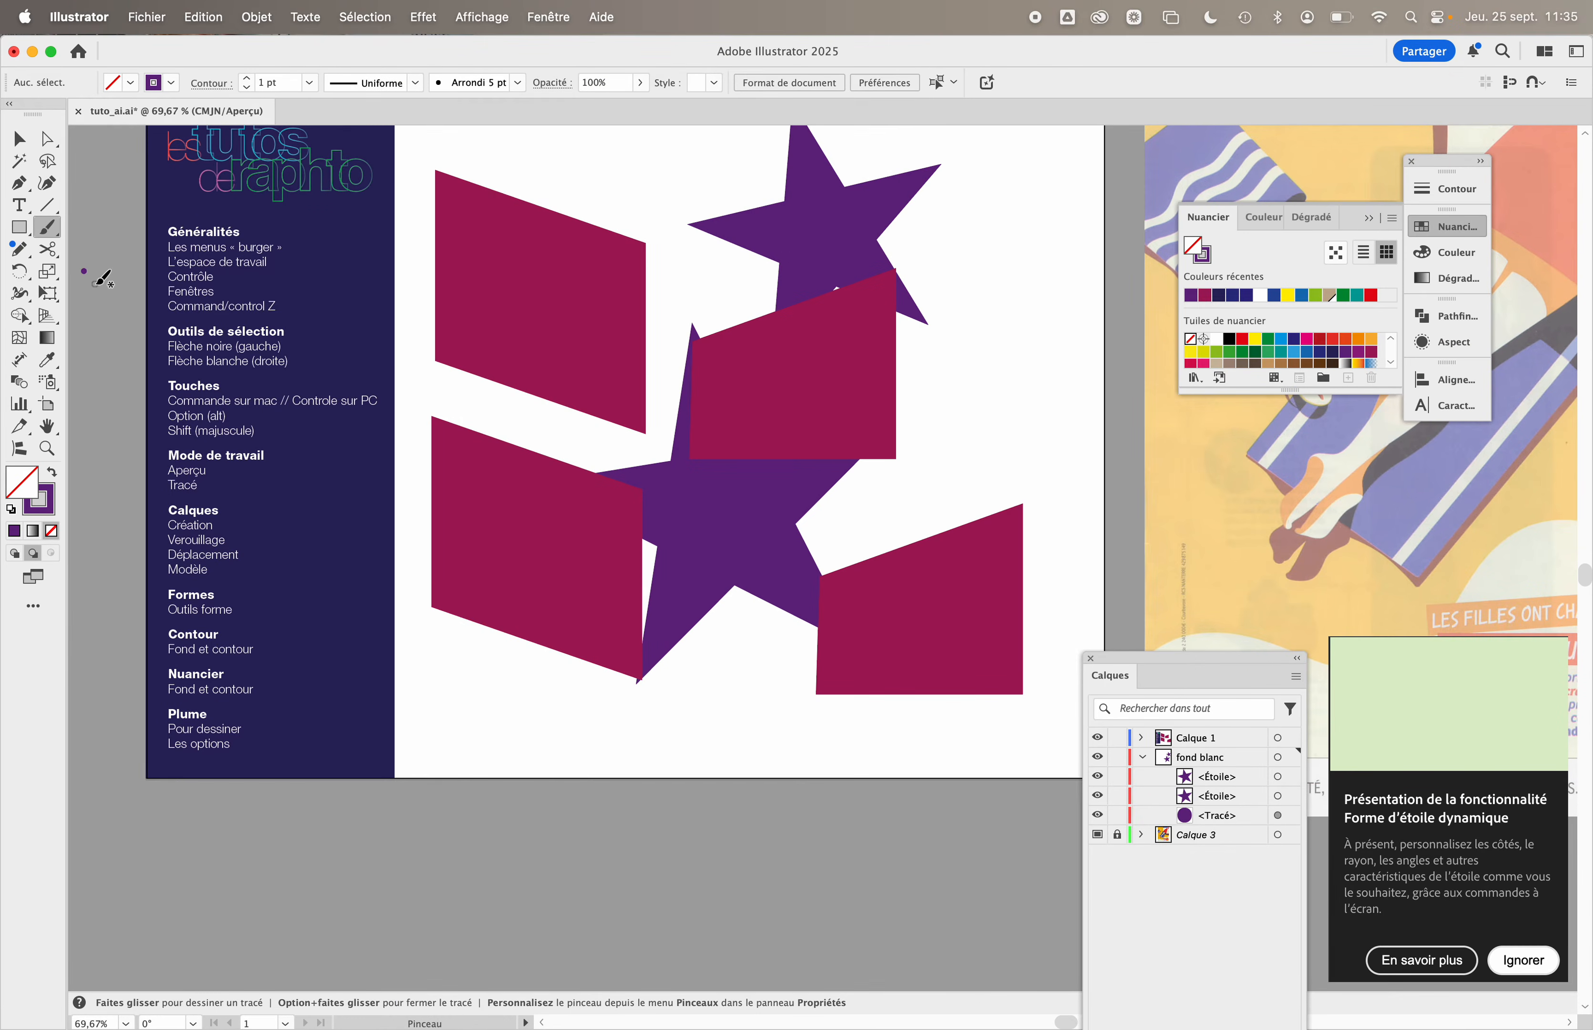
key(shift+x)
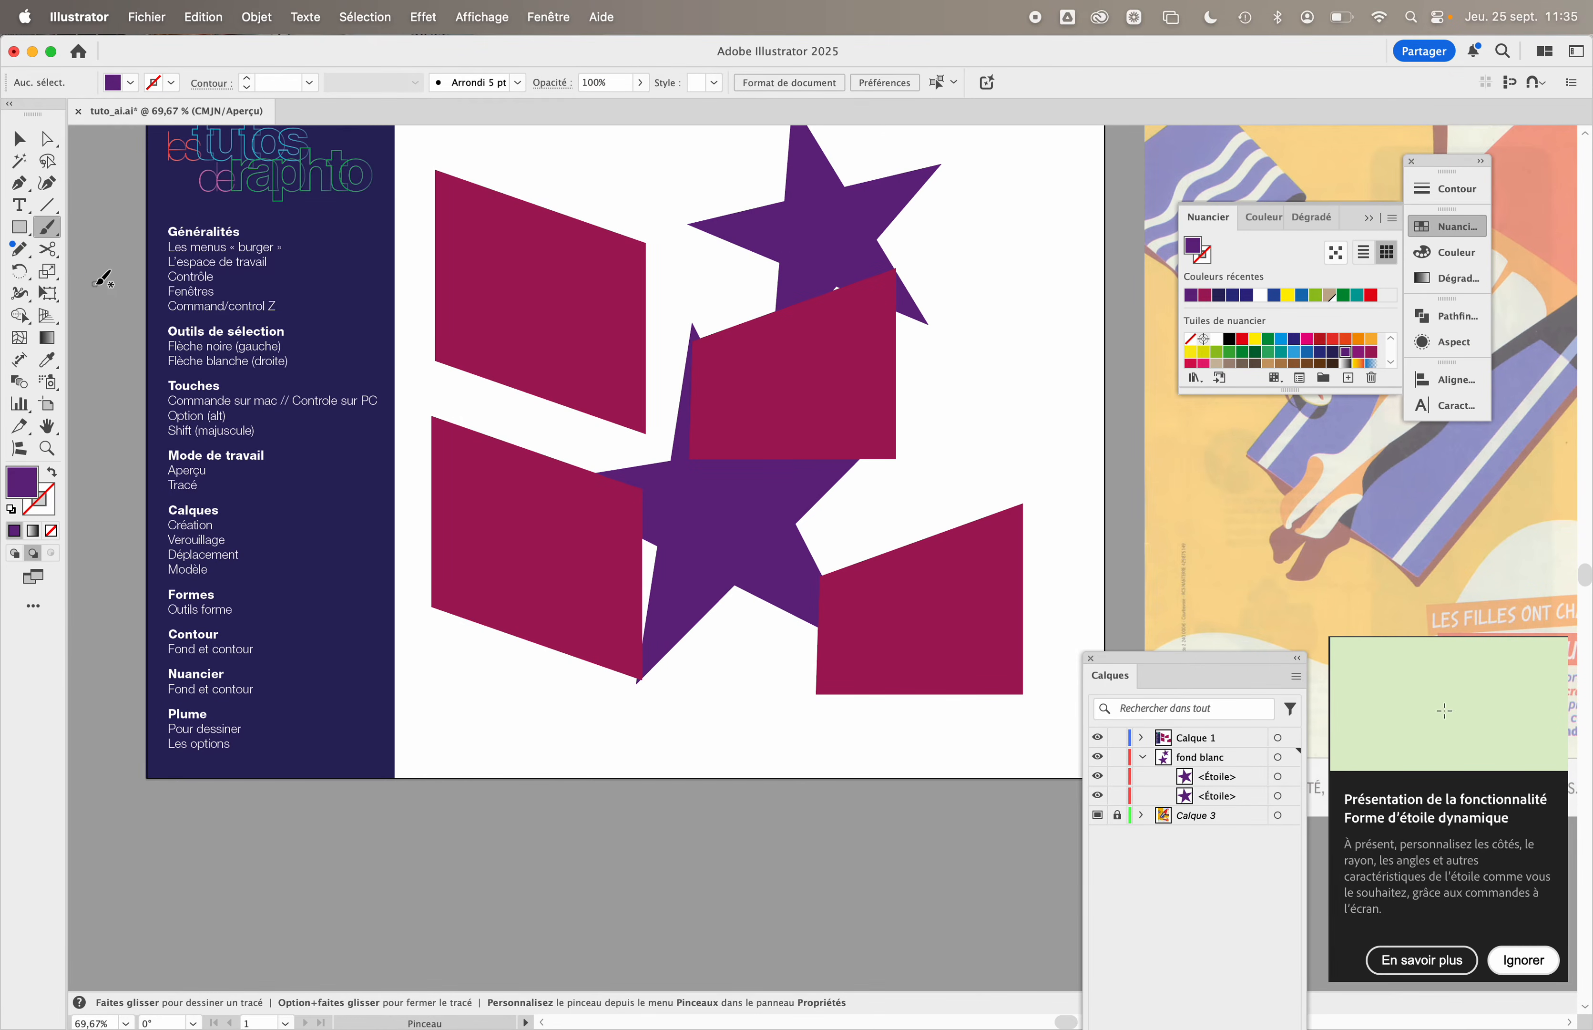
click(18, 139)
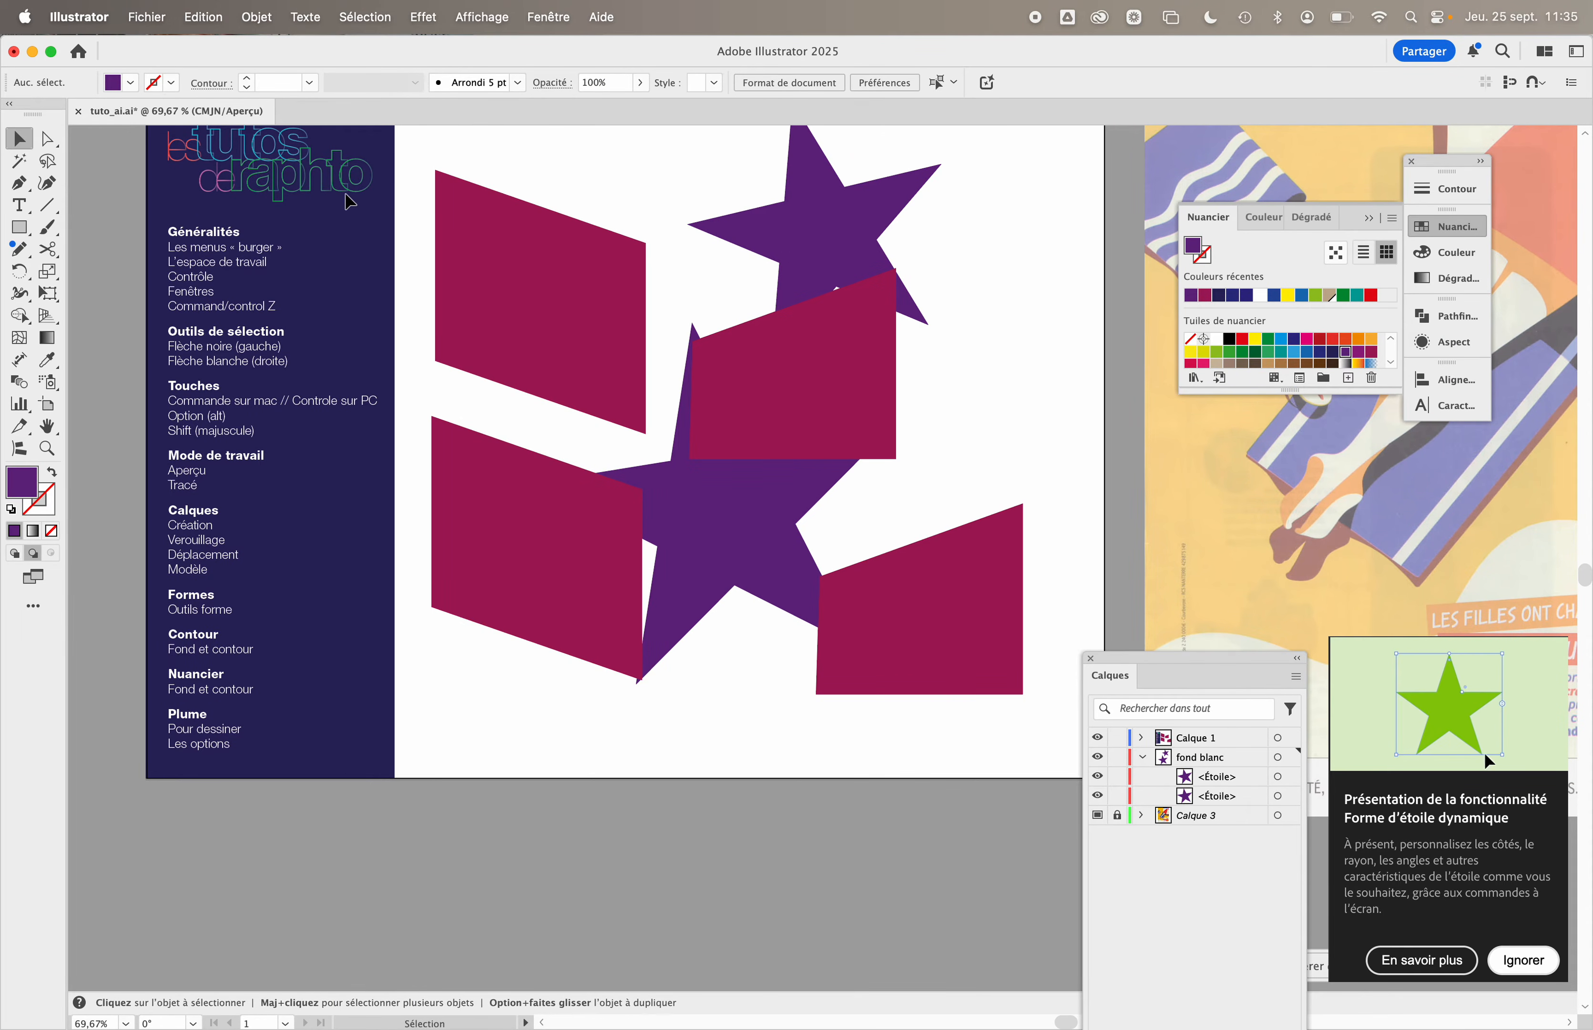
- Activate the Rectangle tool and select the upper-left magenta shape on Calque 1
scroll(616, 281, down, 3)
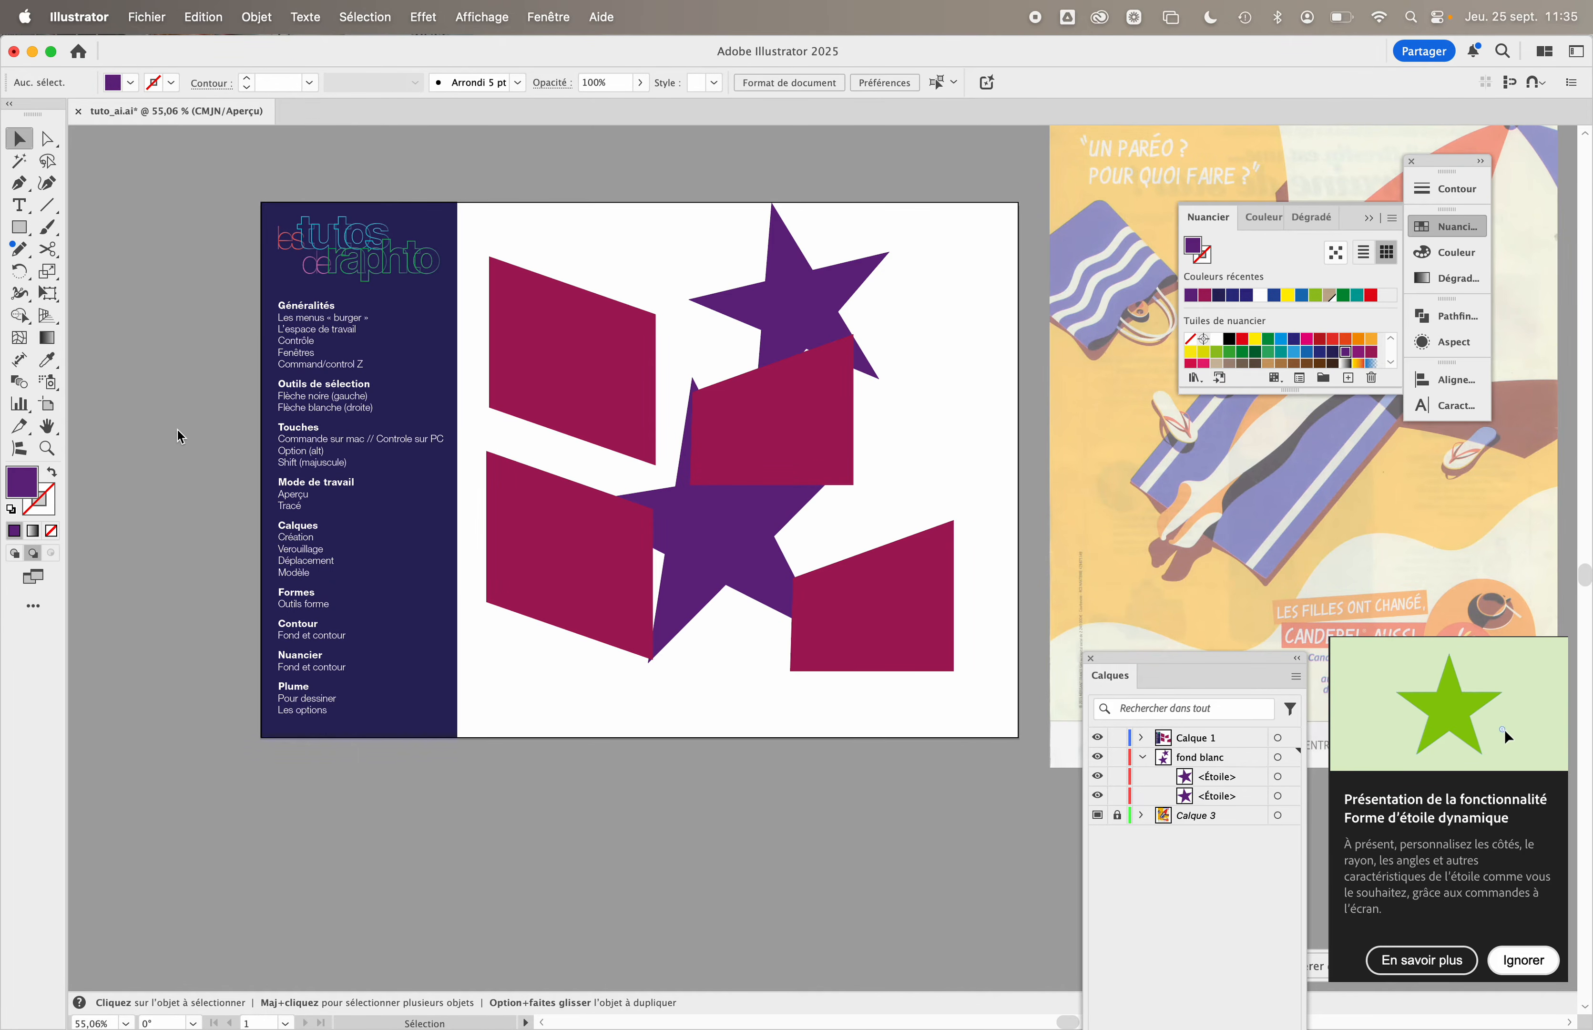
click(20, 236)
drag(20, 236, 111, 174)
right_click(507, 654)
scroll(422, 624, up, 5)
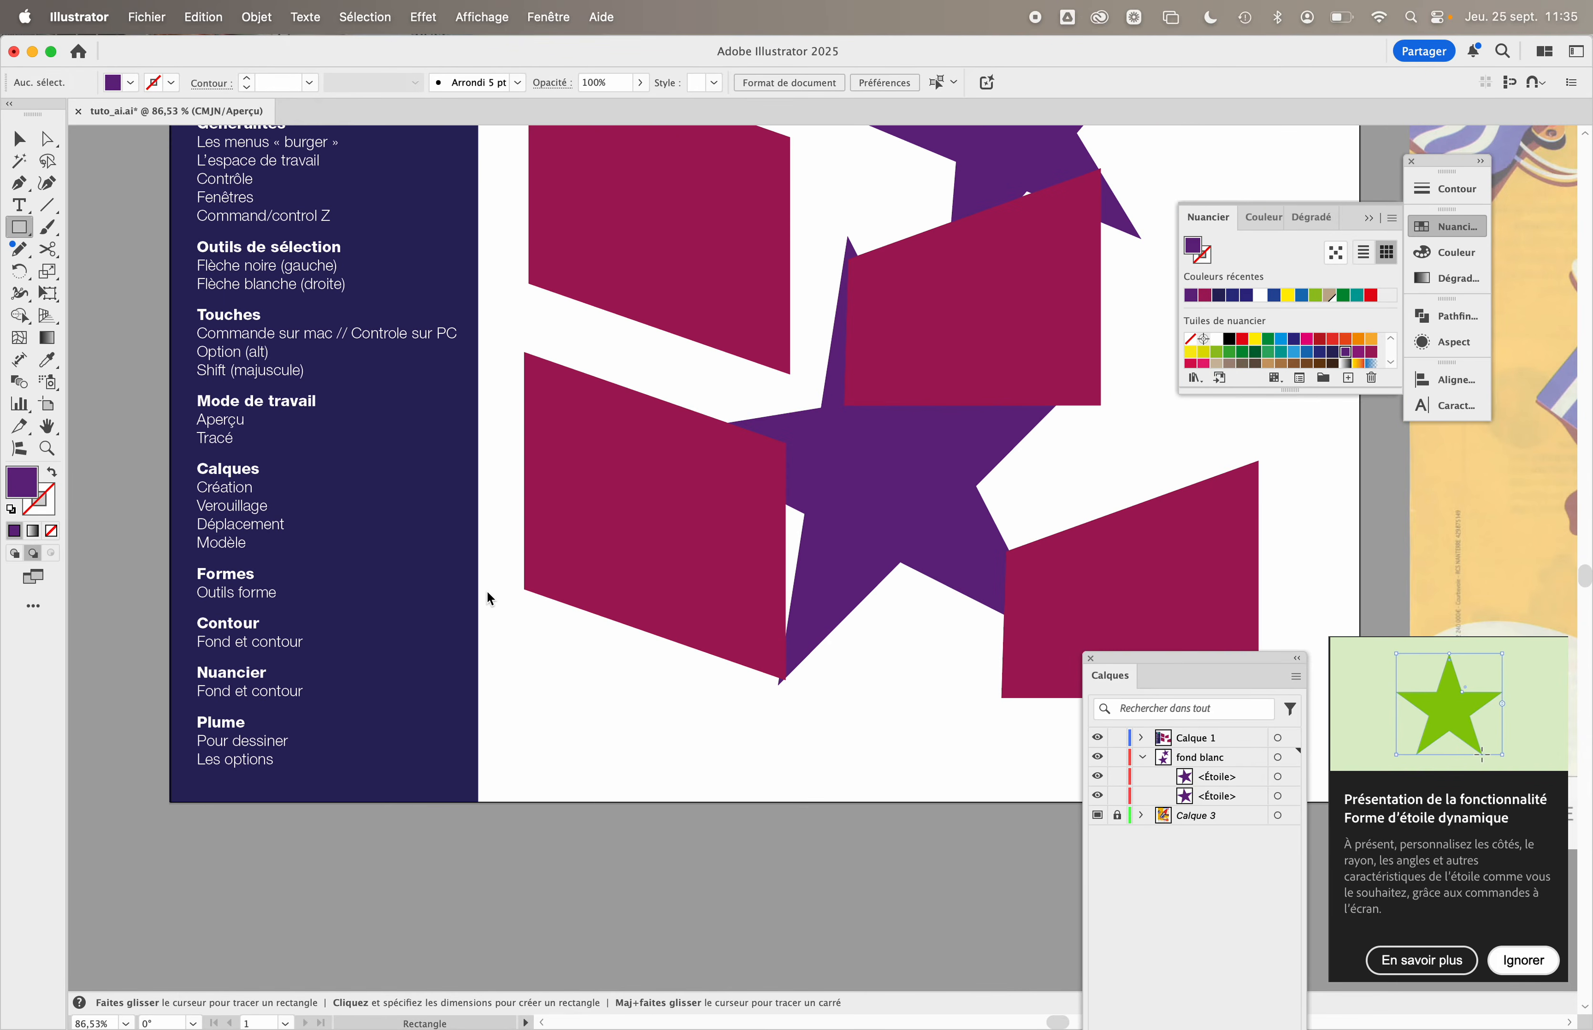
scroll(487, 590, right, 2)
scroll(487, 590, up, 2)
super+click(646, 362)
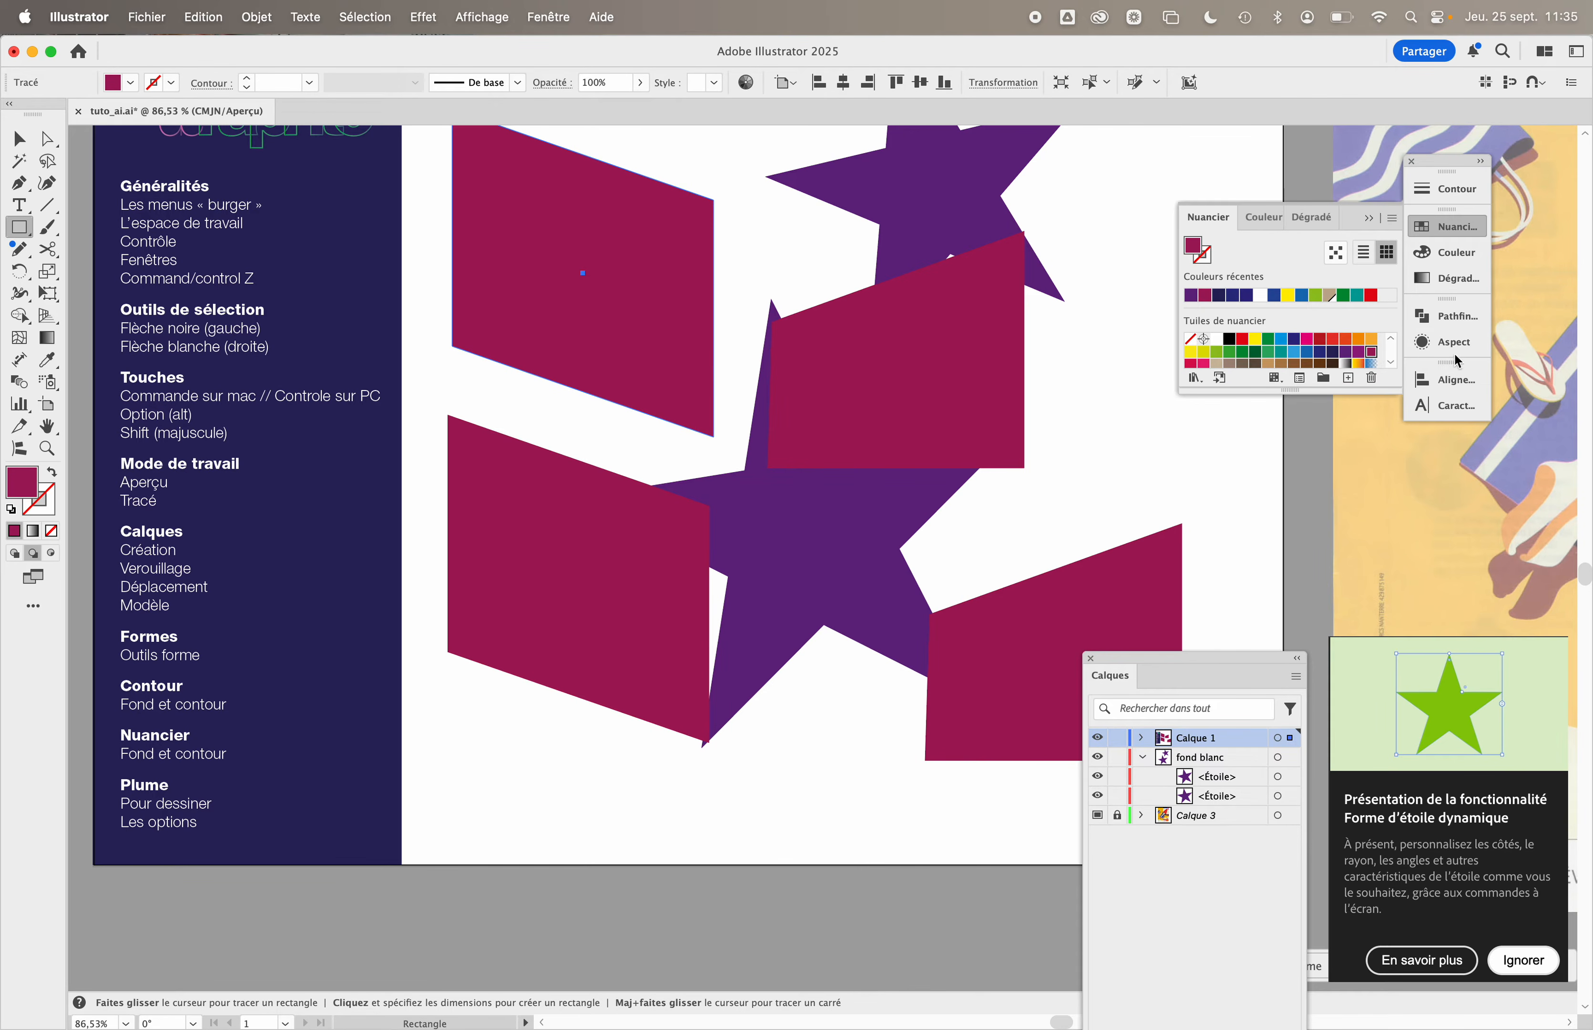
- Place the Stroke panel as a floating panel over the artwork, hide its options and show them again
click(1448, 189)
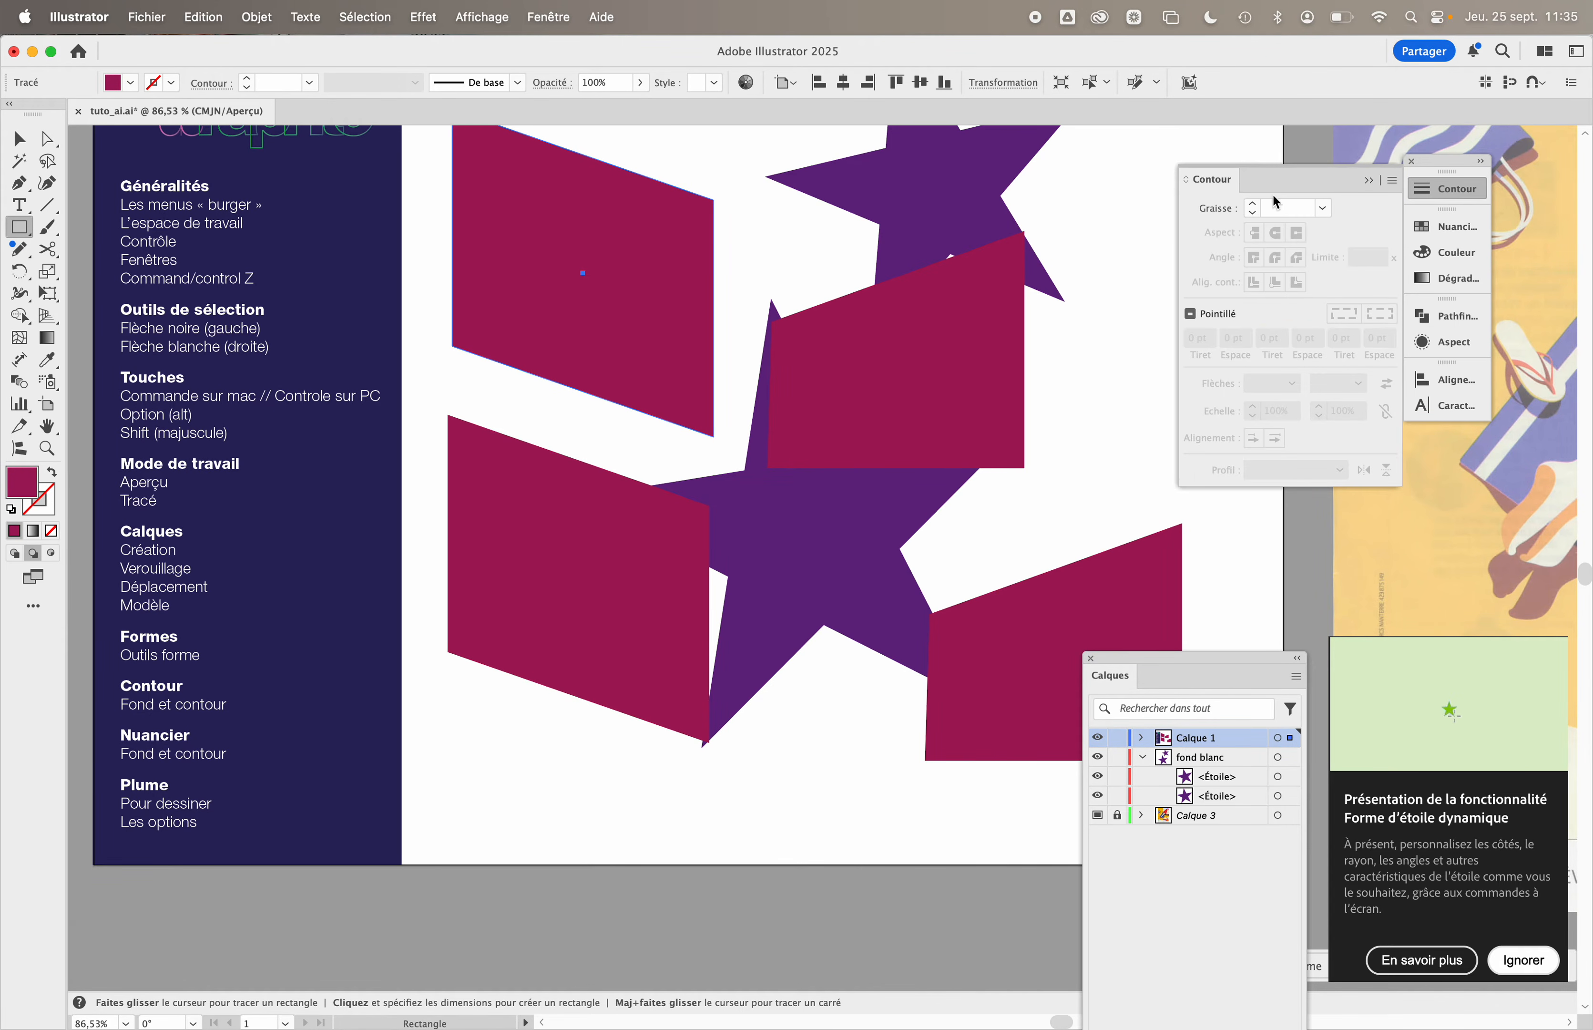
drag(1358, 190, 1010, 365)
click(1038, 365)
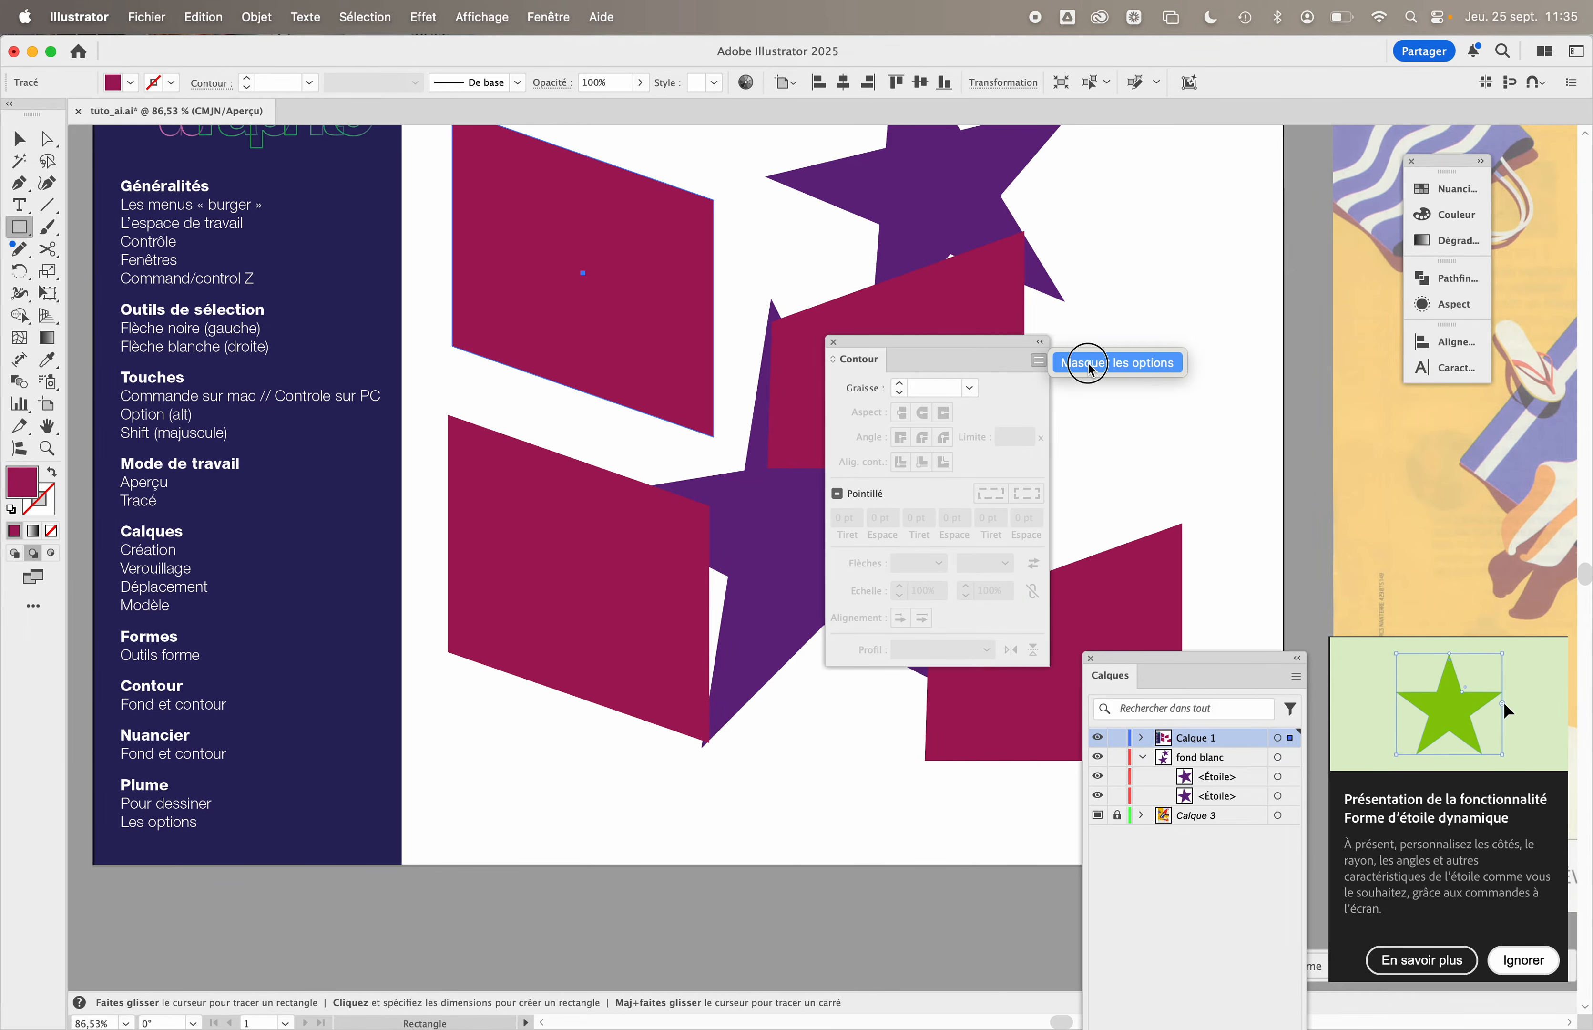
click(1037, 363)
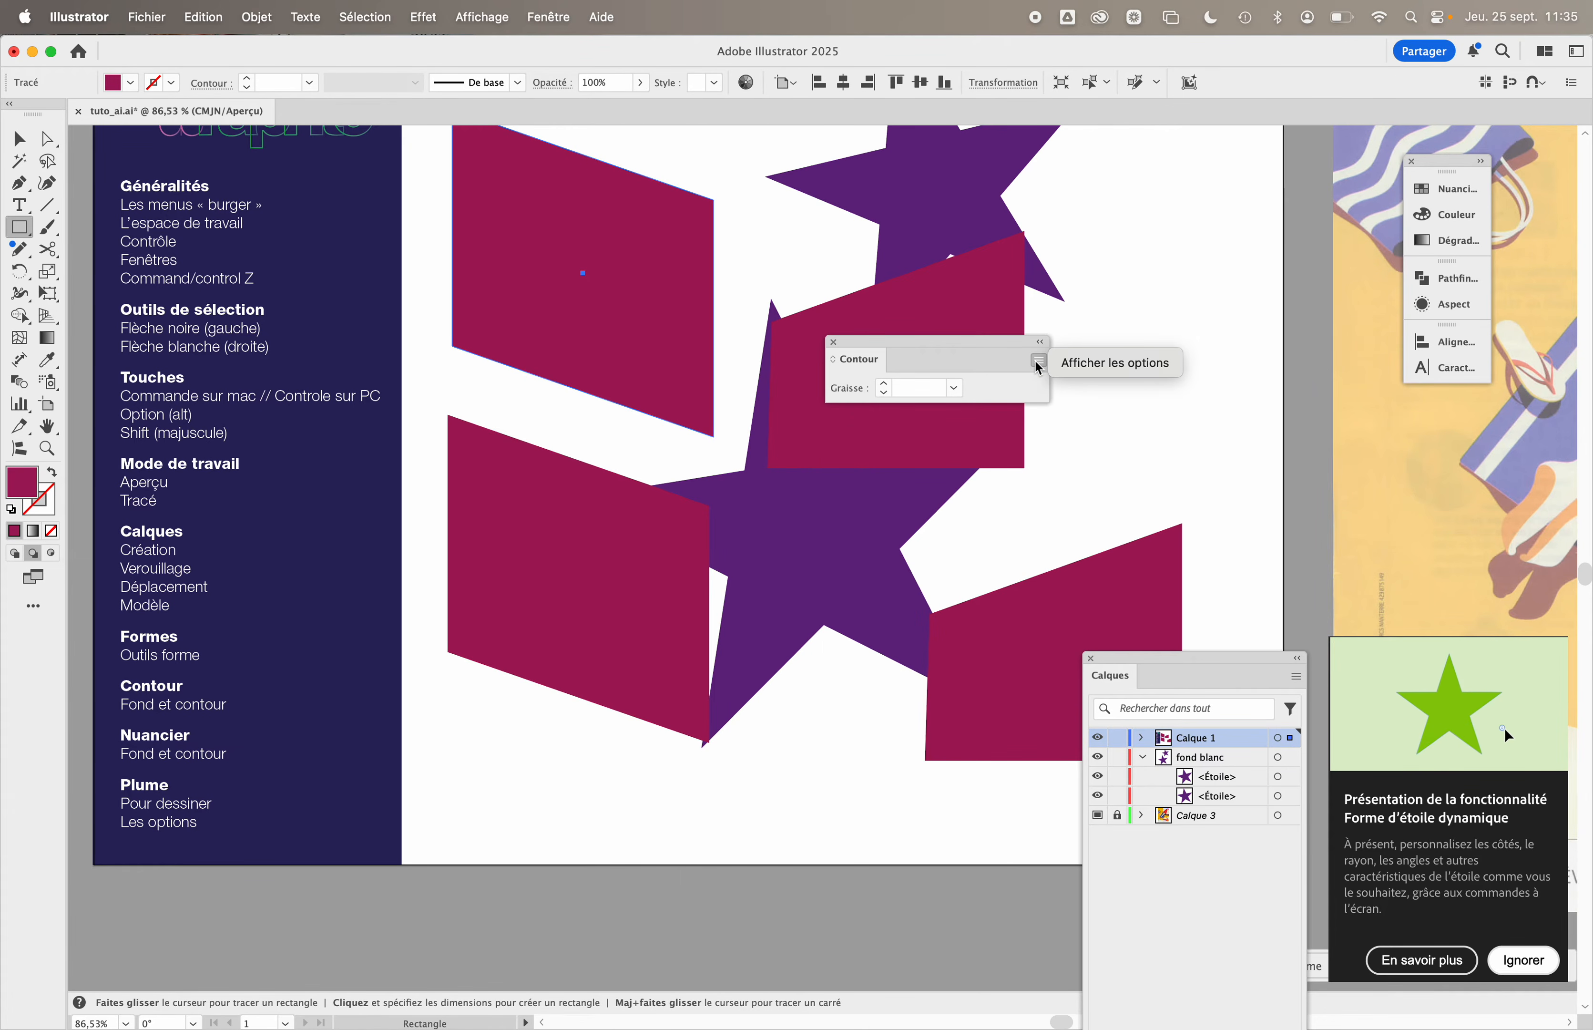
click(1073, 357)
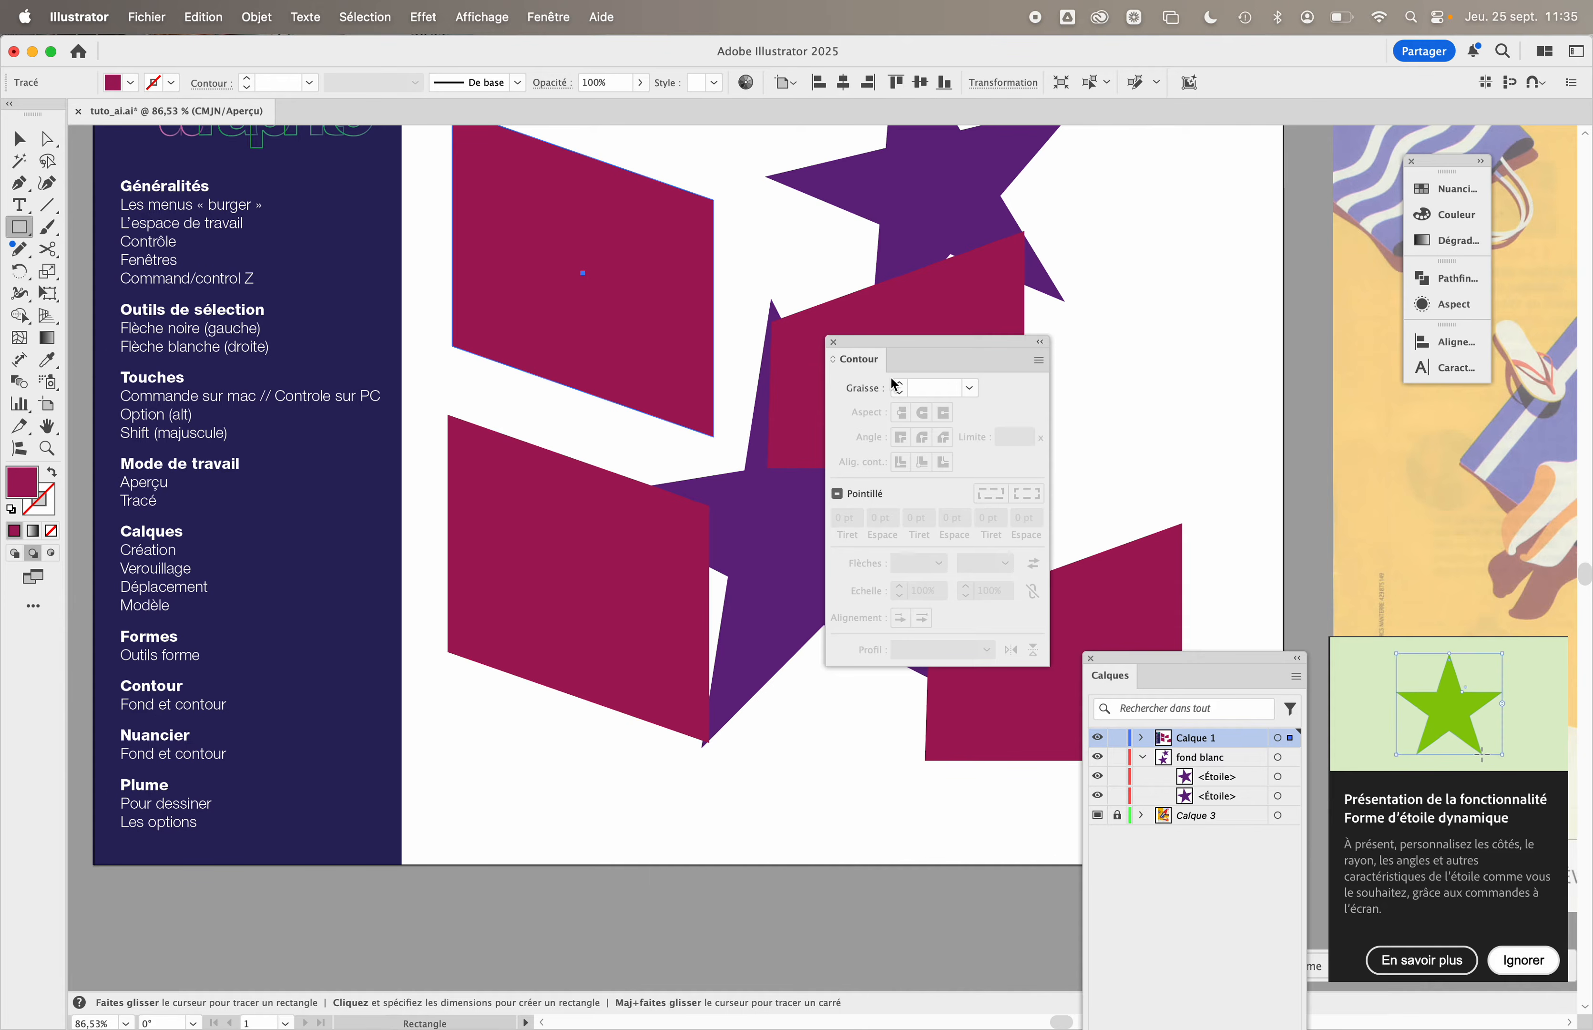
- Set the selected upper-left magenta shape's stroke weight to 7 pt
triple_click(898, 383)
triple_click(898, 384)
triple_click(897, 384)
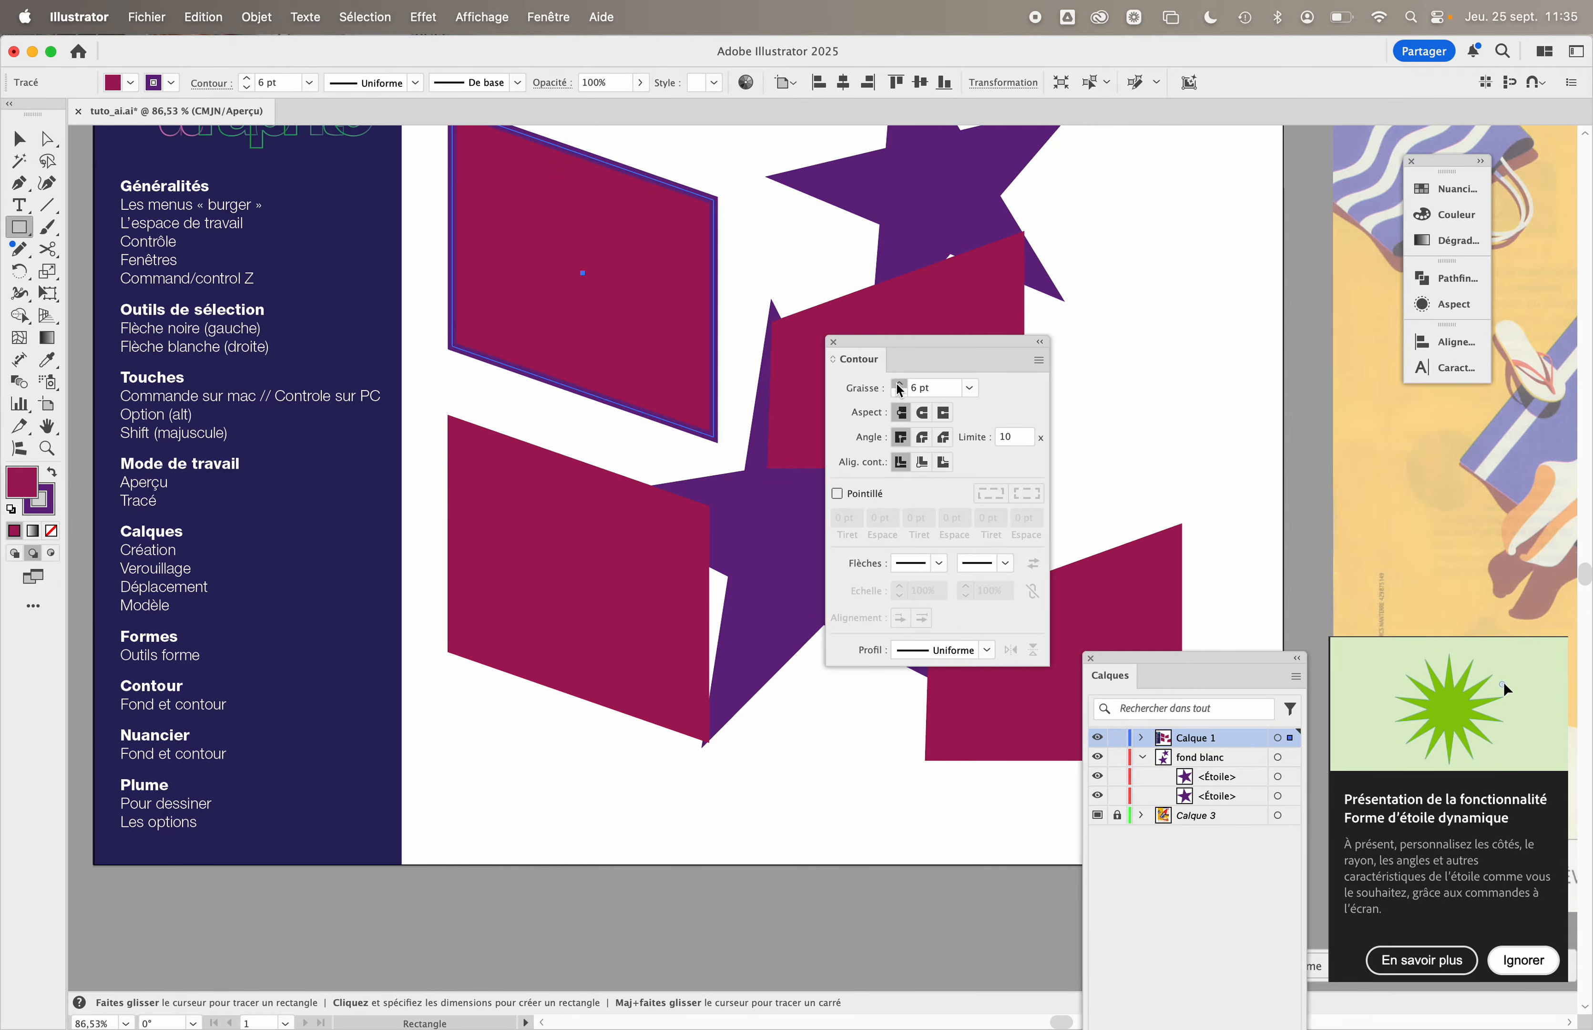
click(897, 384)
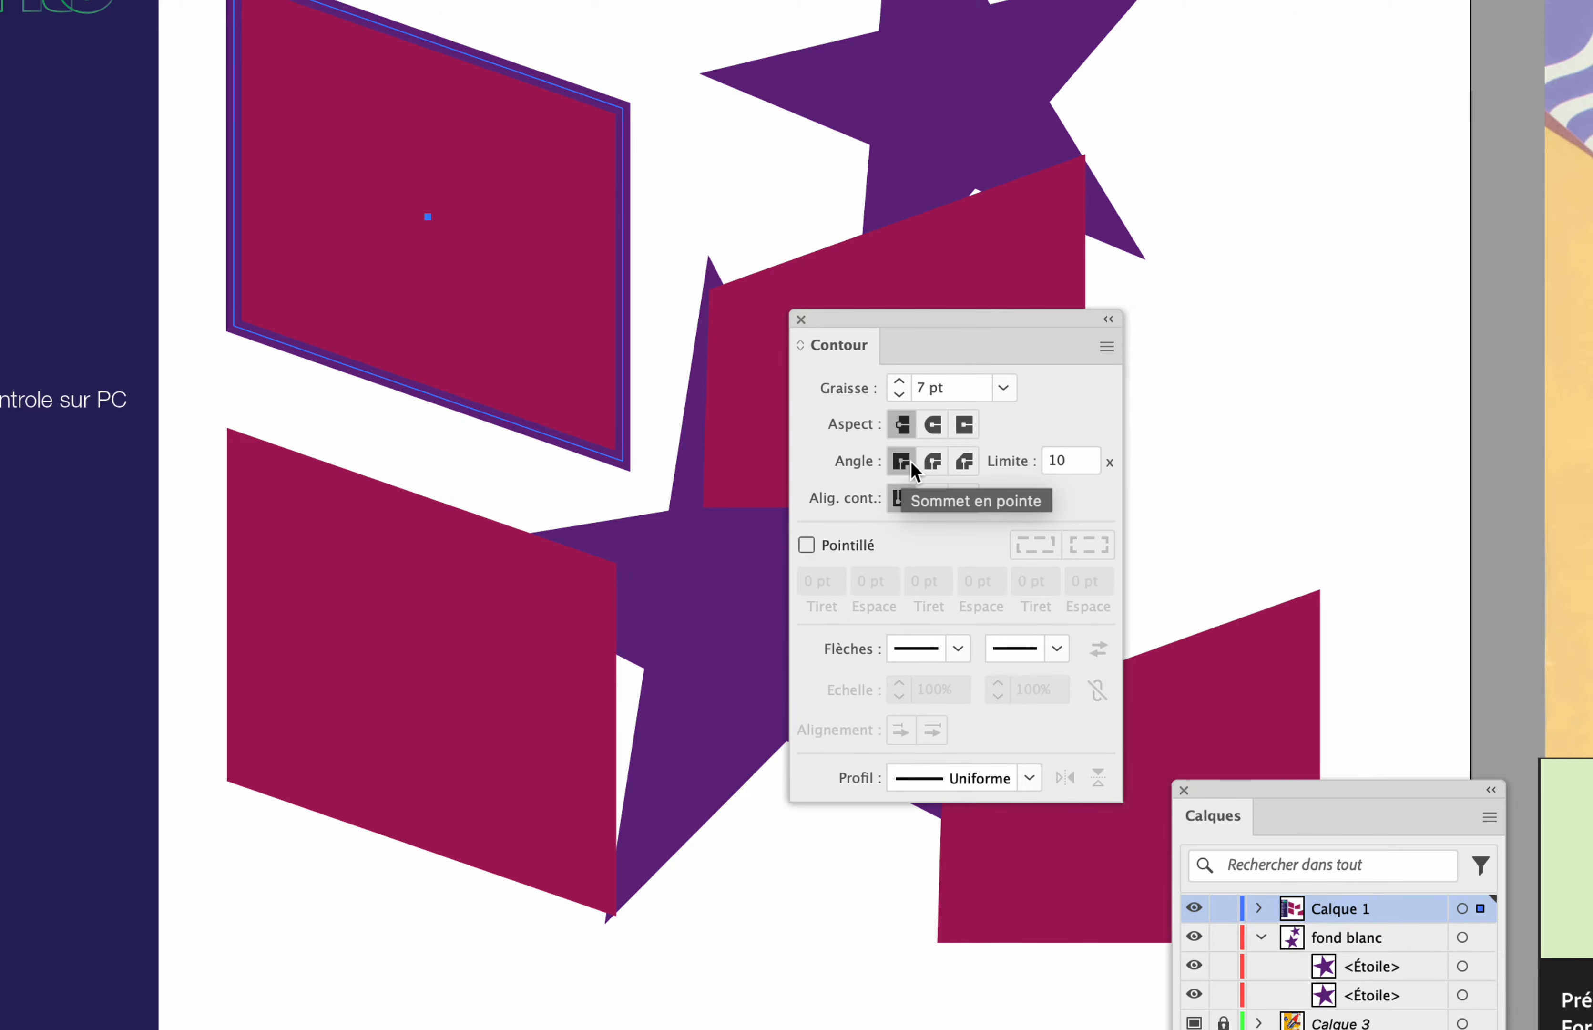
- Give the upper-left shape's stroke round corner joins, try inside alignment, and align the stroke to the outside
click(938, 461)
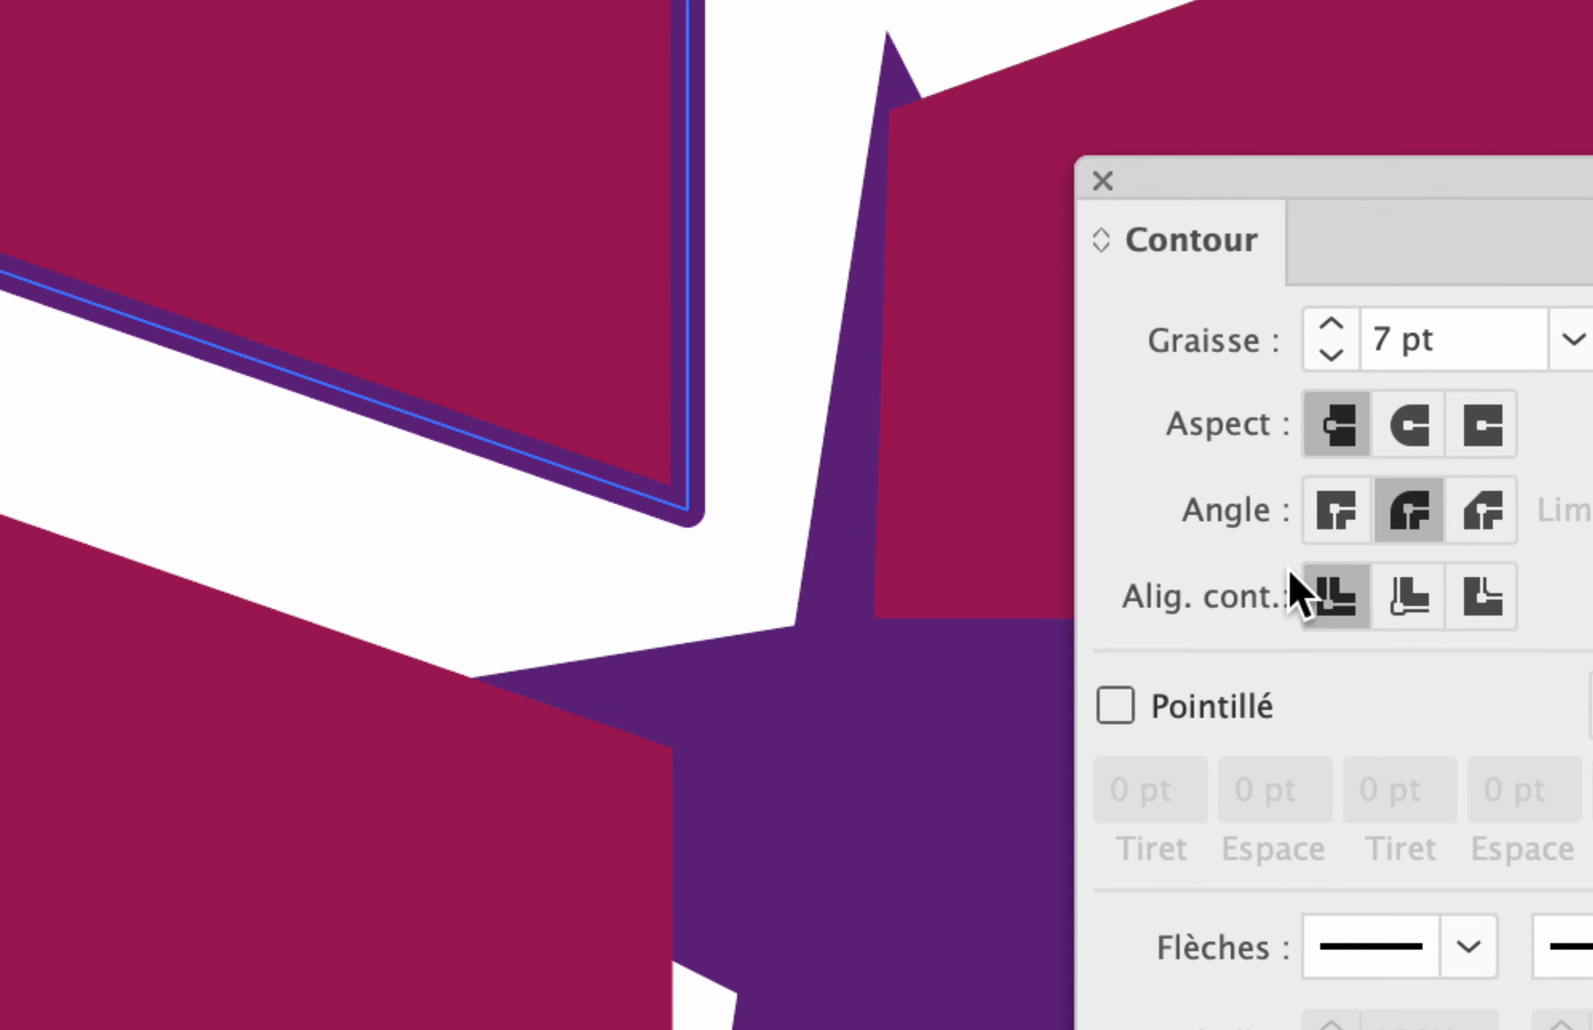
click(1409, 589)
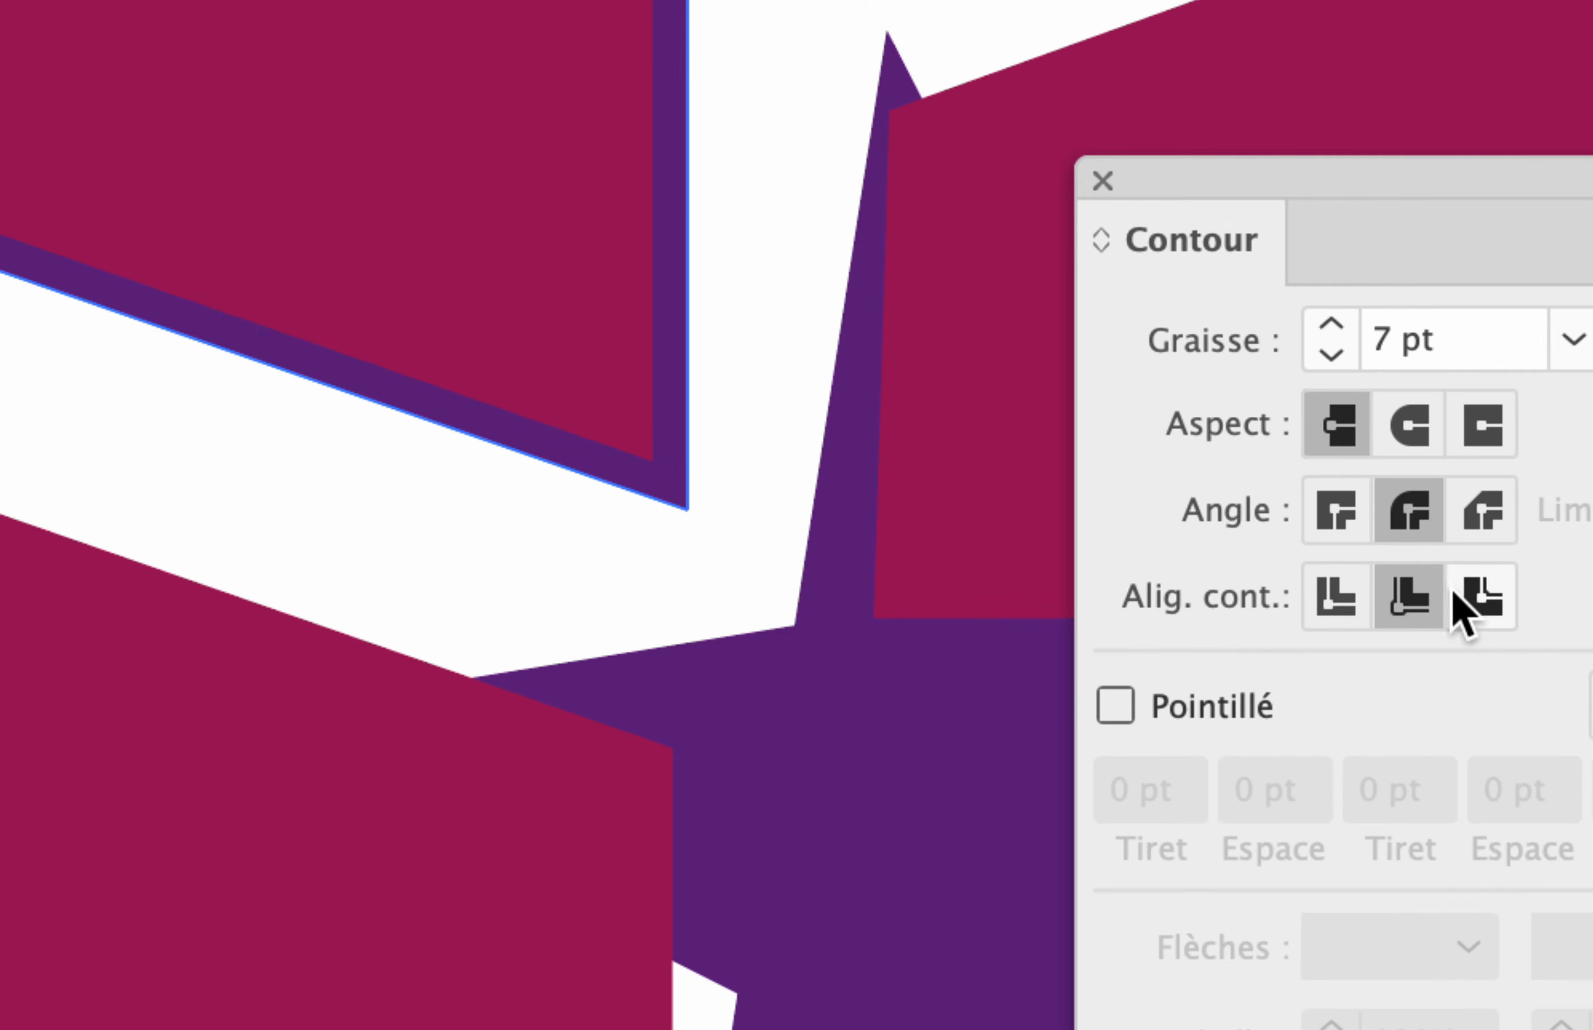
click(1467, 586)
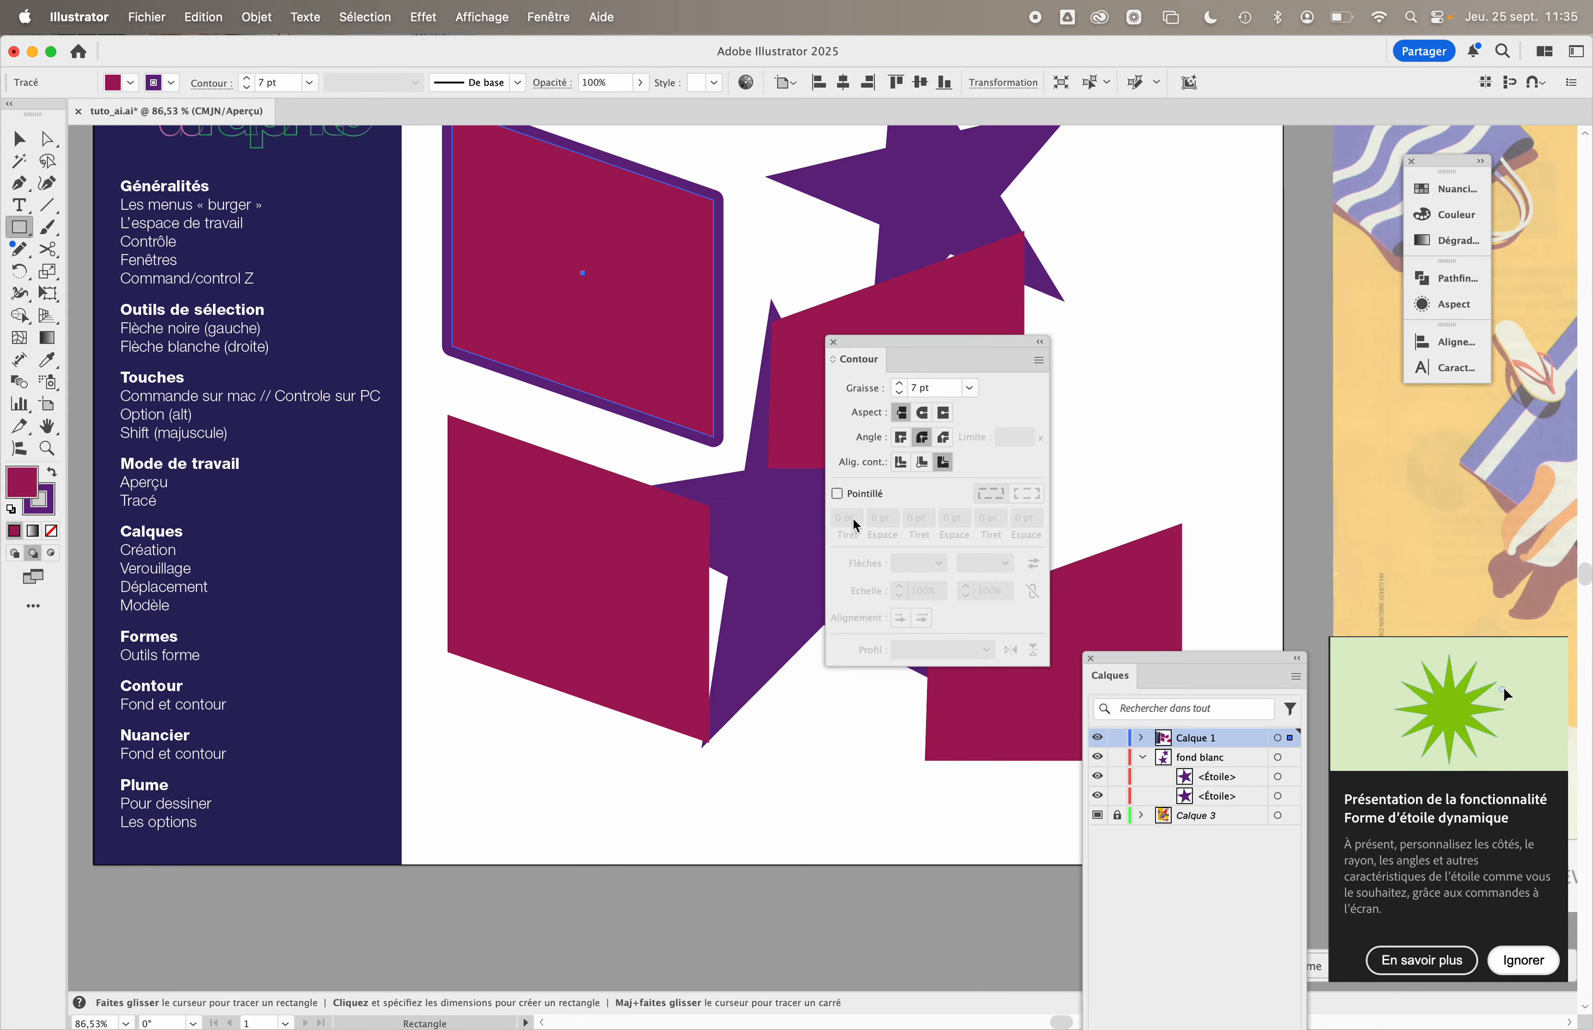
- Make the upper-left shape's stroke dashed with 12 pt dashes and activate the Selection tool
click(837, 494)
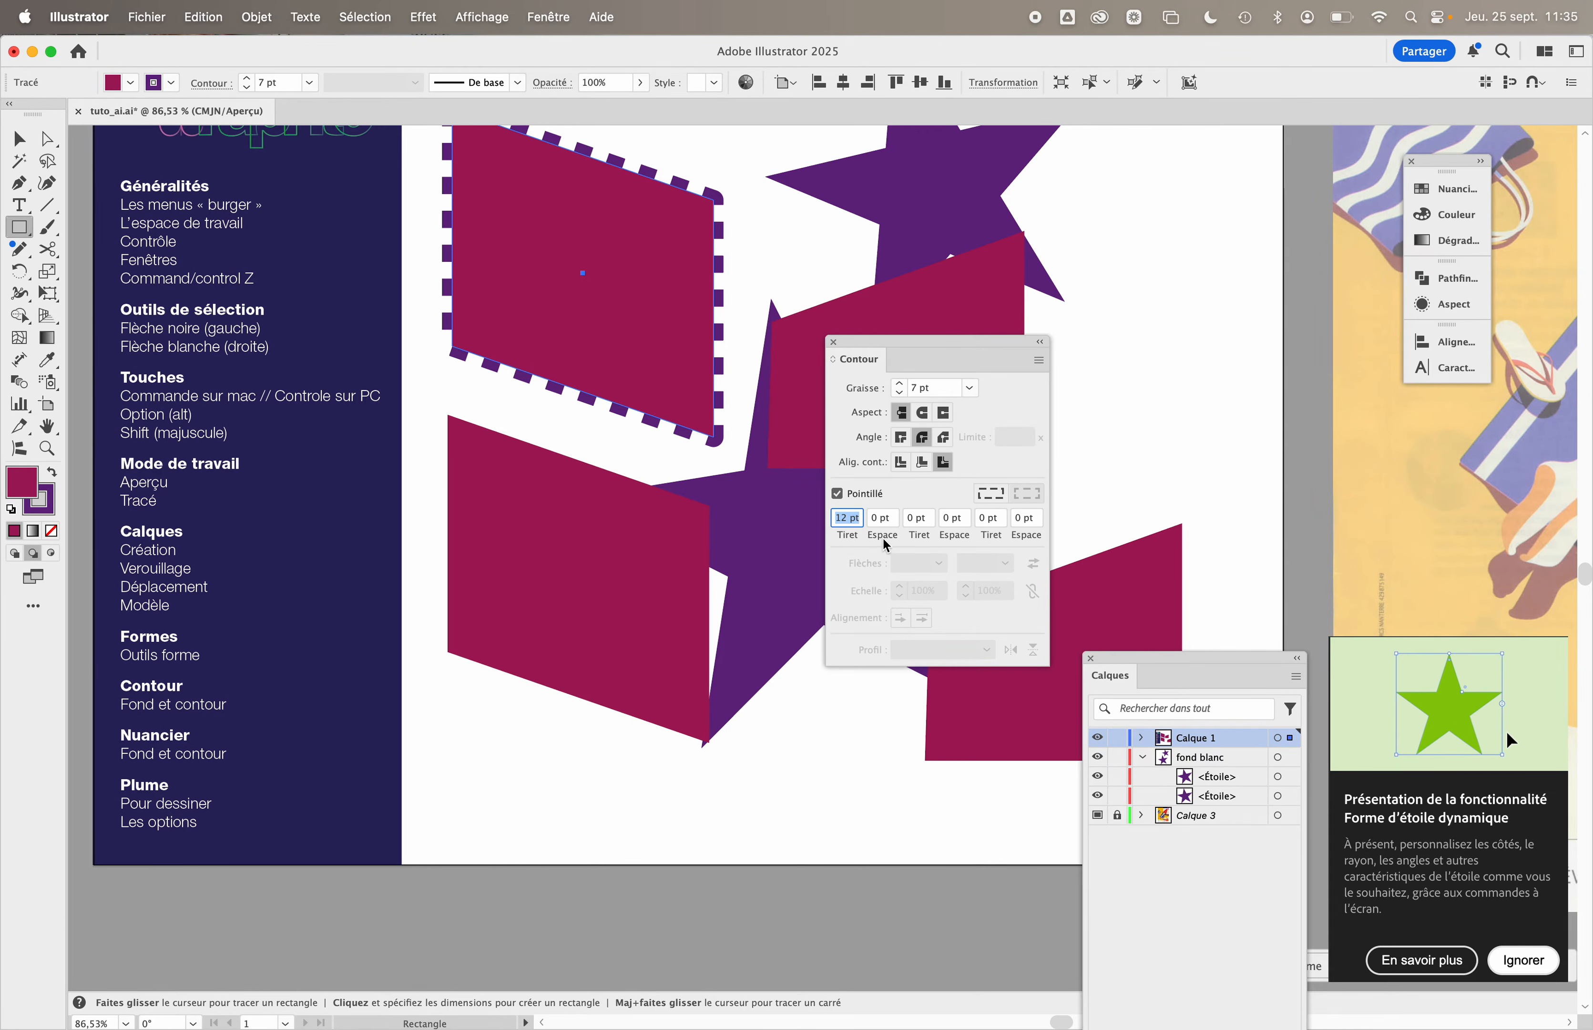
click(941, 562)
key(v)
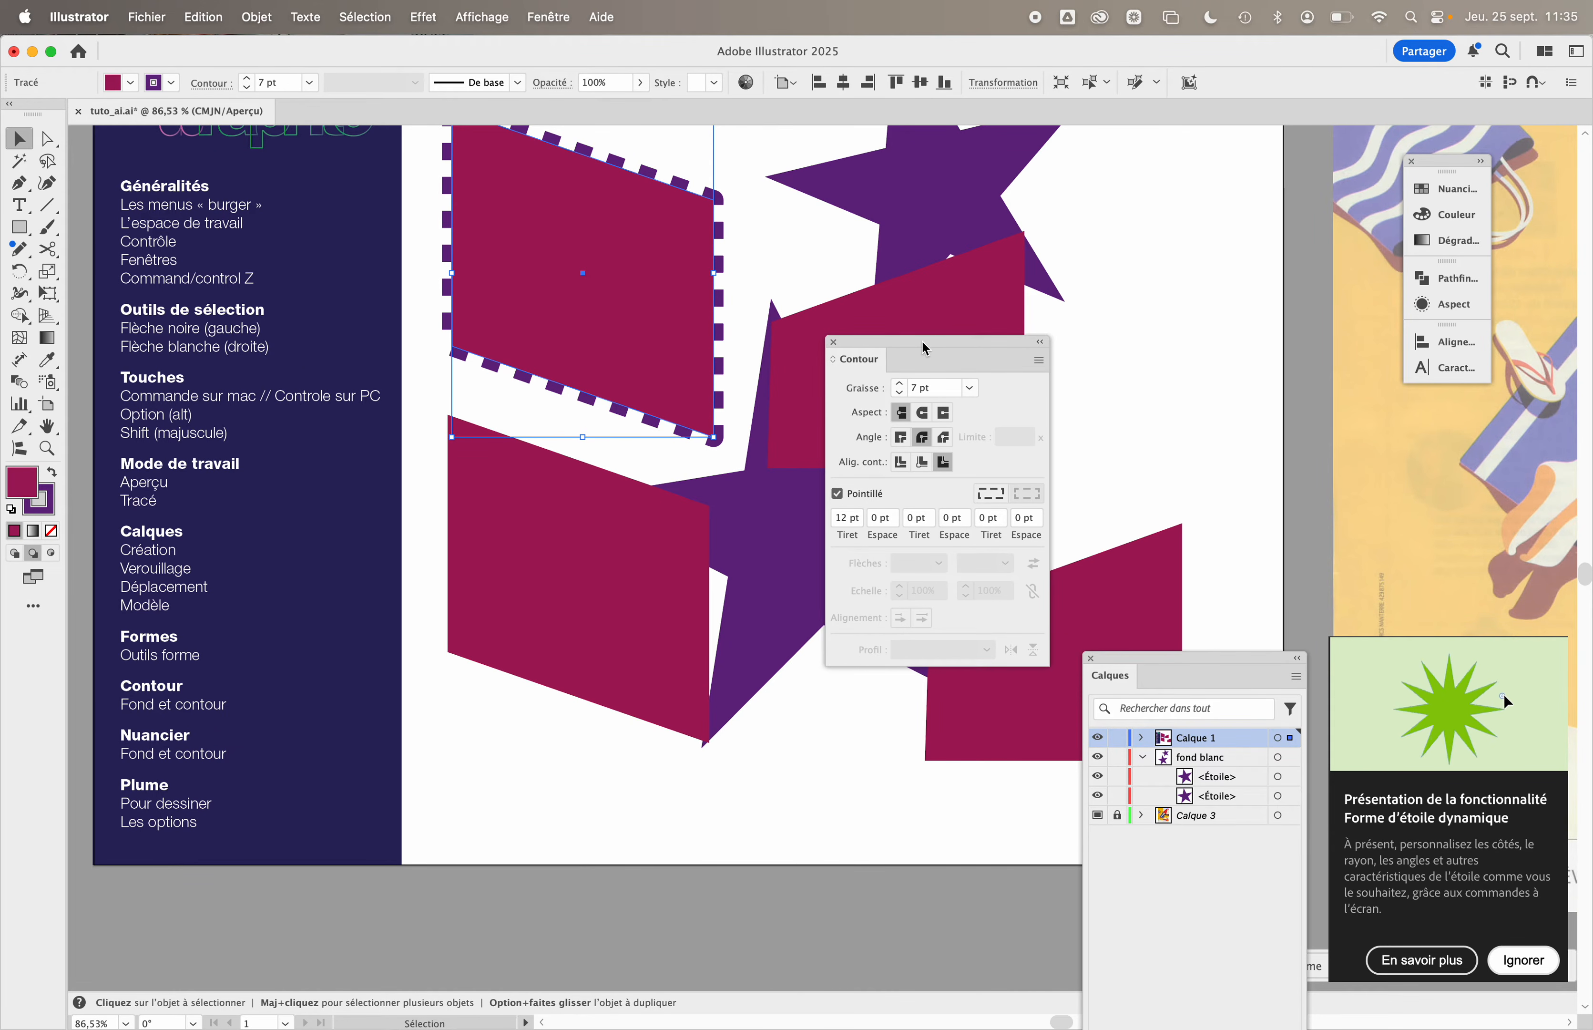
- Move the Stroke panel off the artwork and place the Swatches panel as a floating panel beside the selected shape
drag(926, 348, 1281, 293)
click(1456, 191)
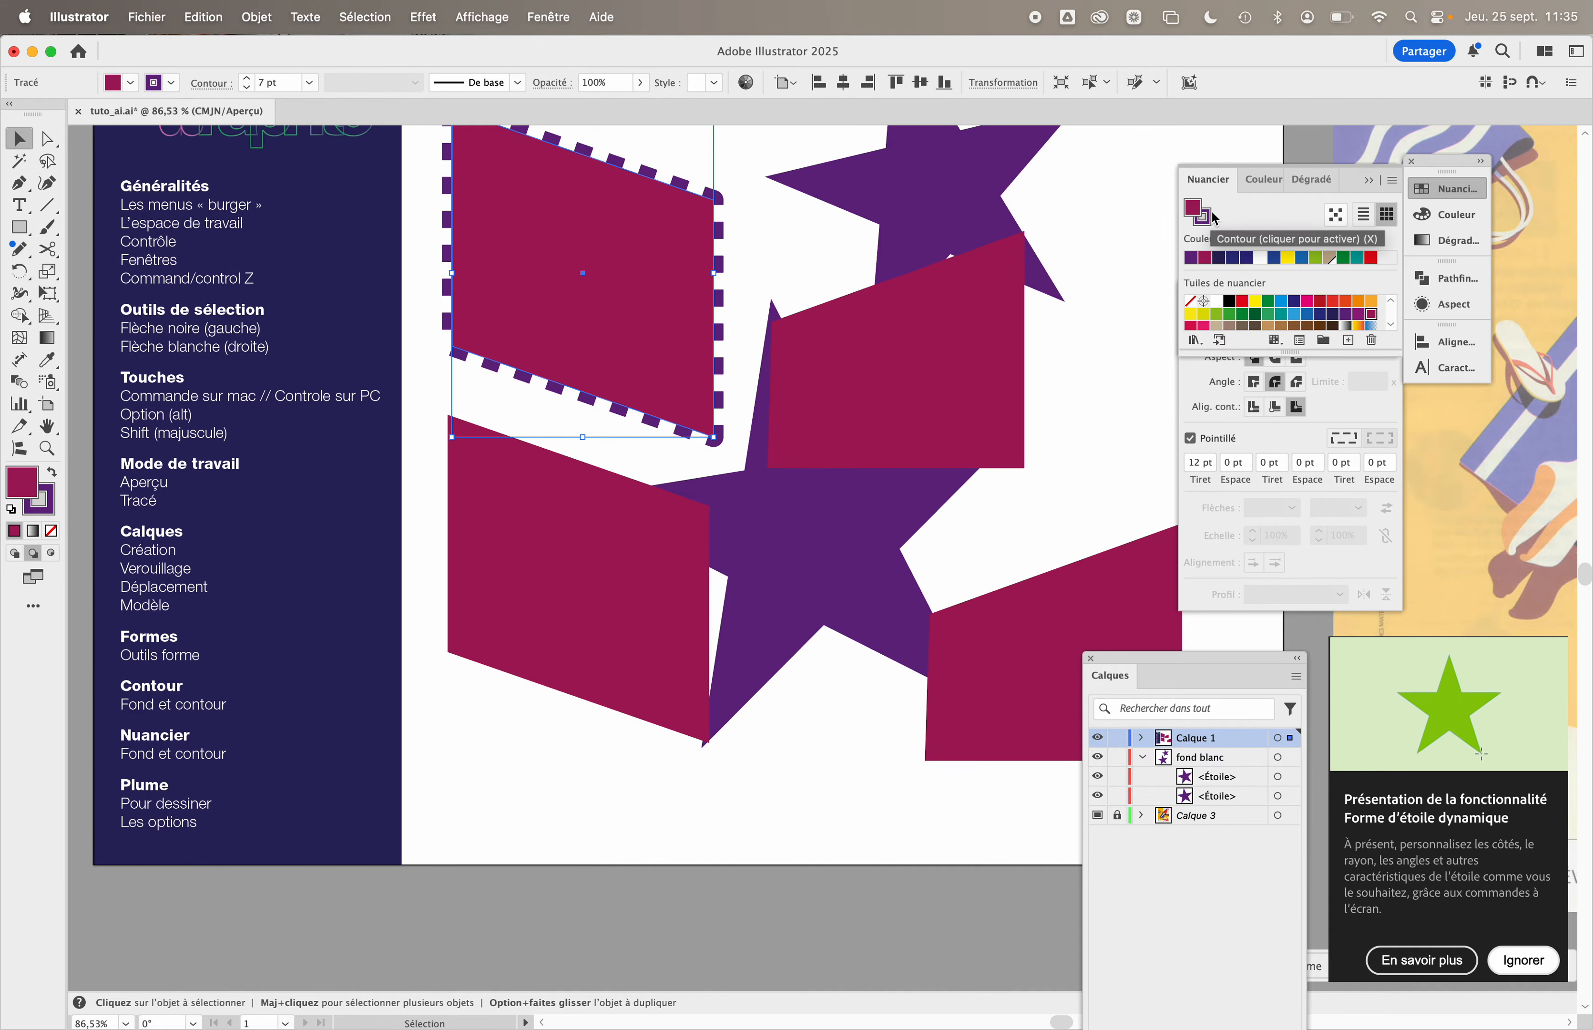
drag(1208, 180, 862, 387)
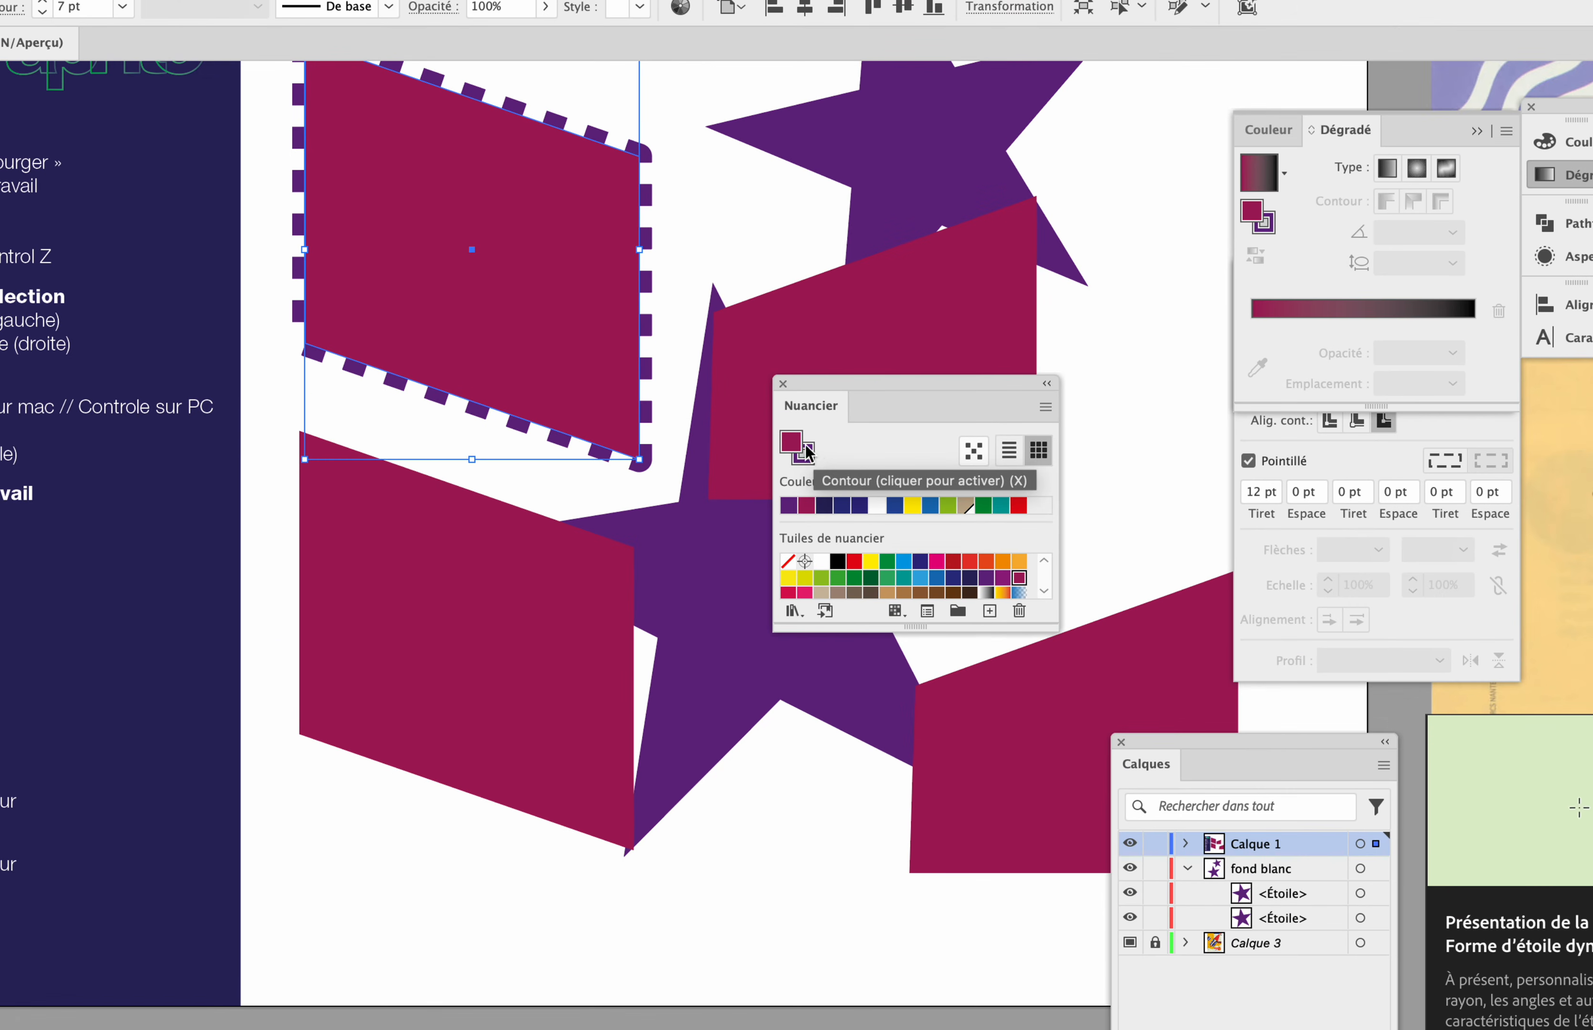
- Fill the upper-left shape with dark blue and colour its dashed stroke yellow
click(864, 507)
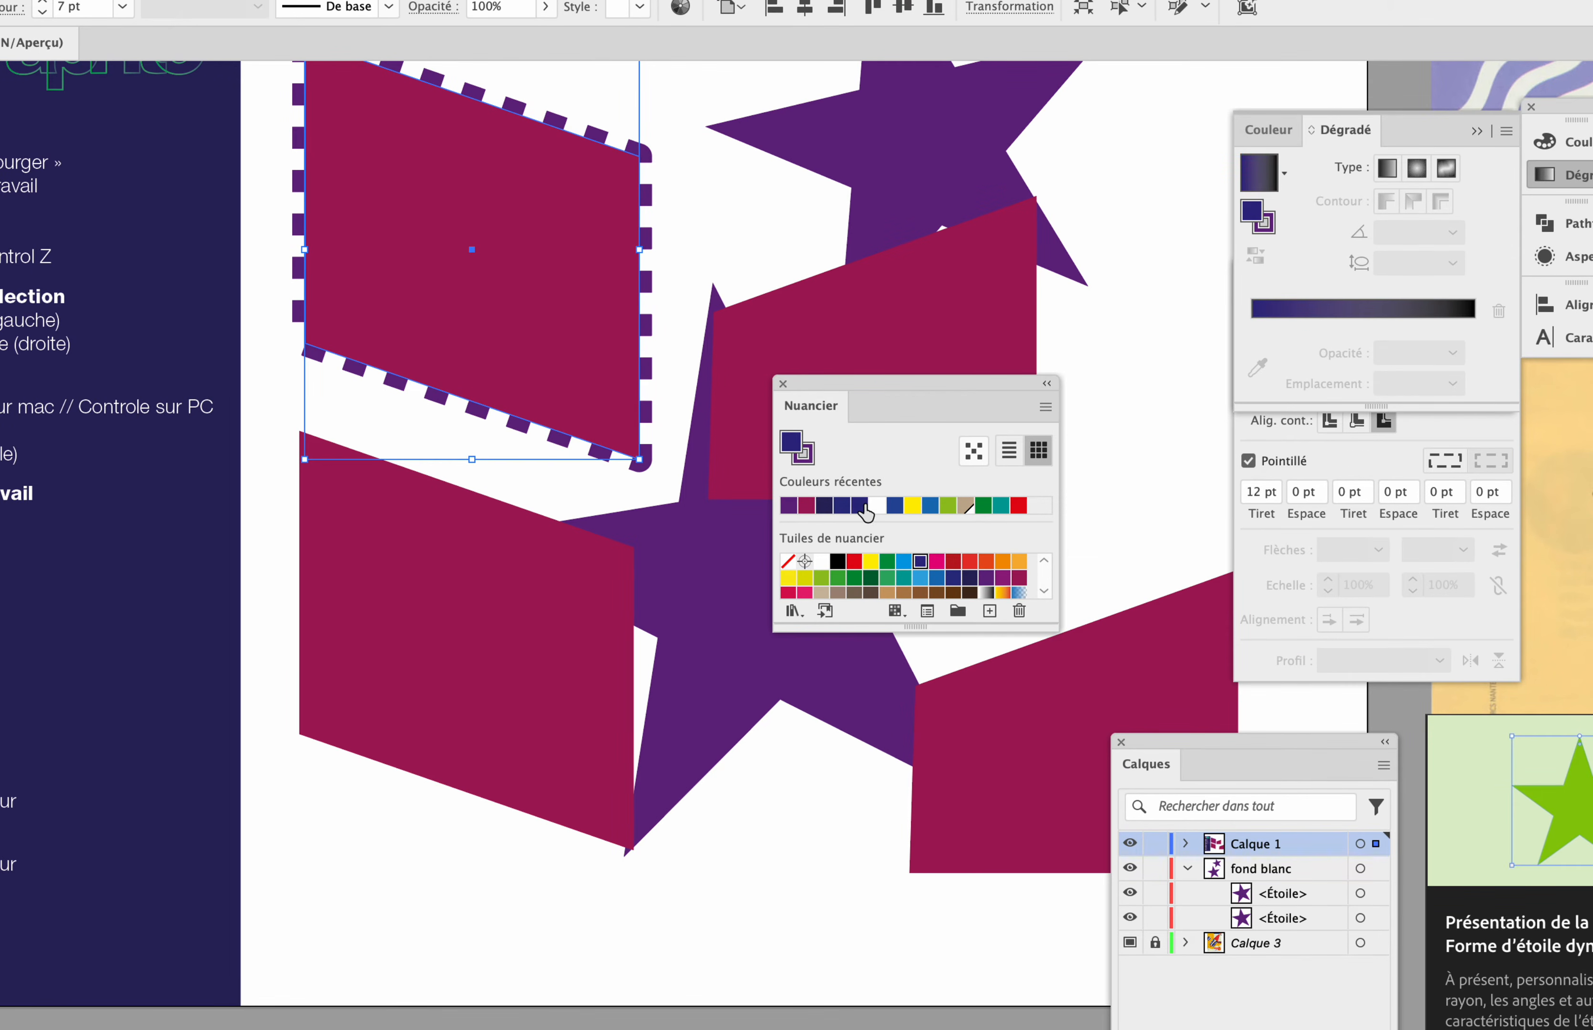
click(810, 454)
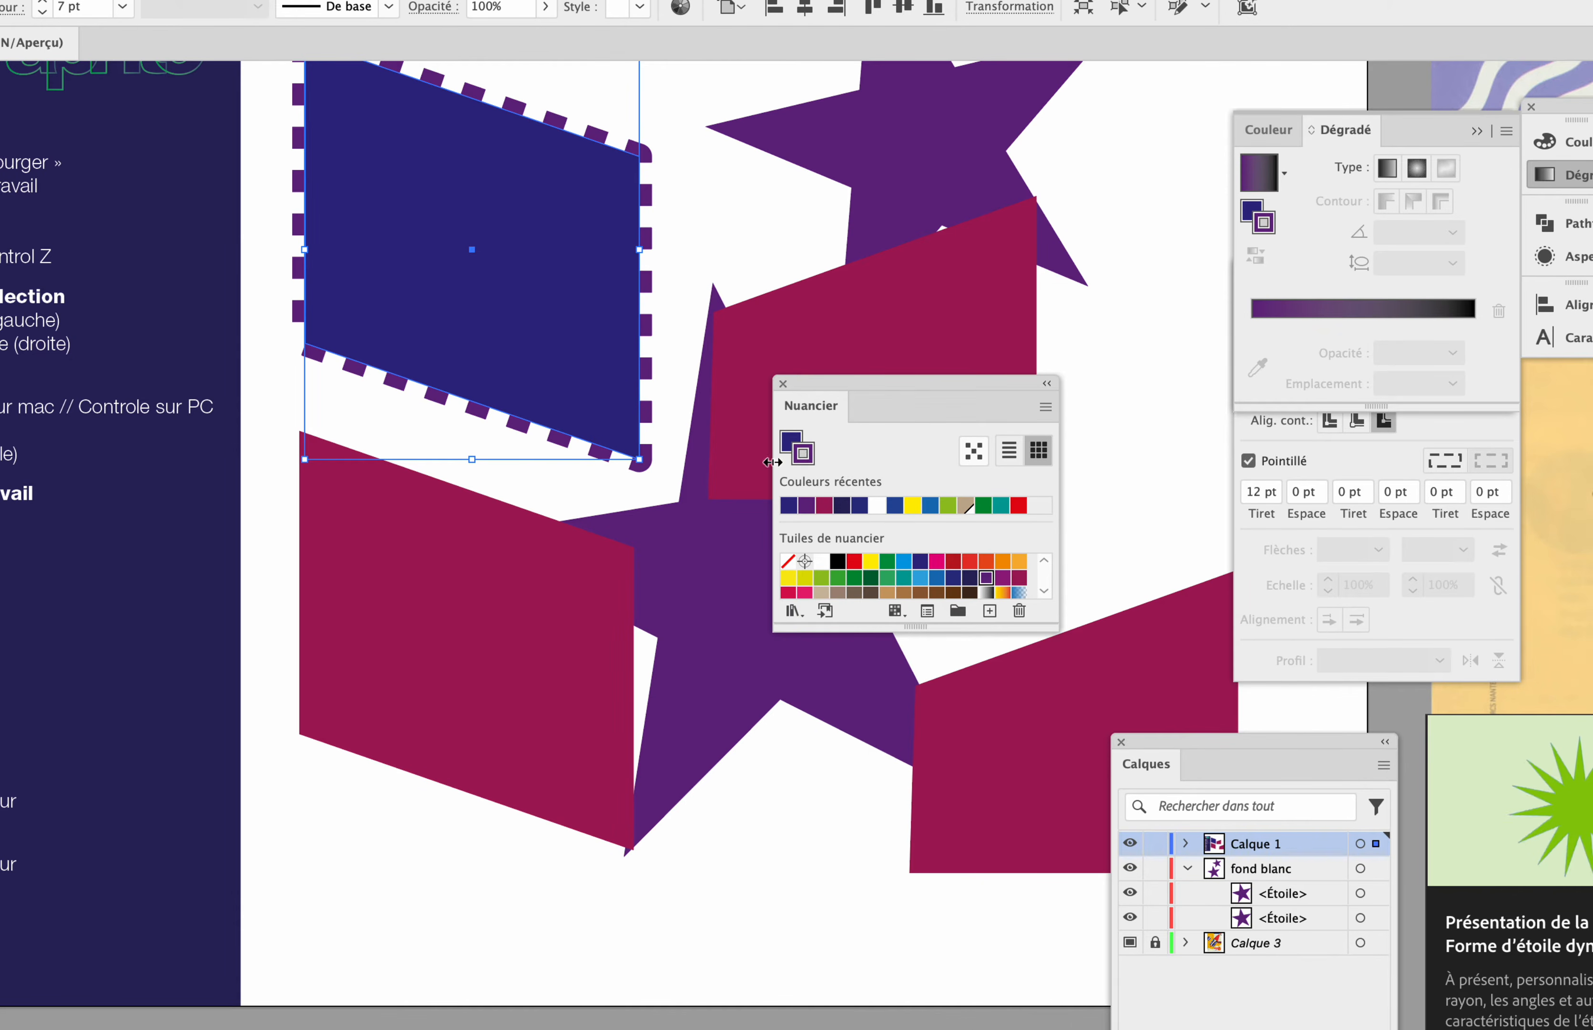
click(870, 561)
scroll(662, 591, down, 5)
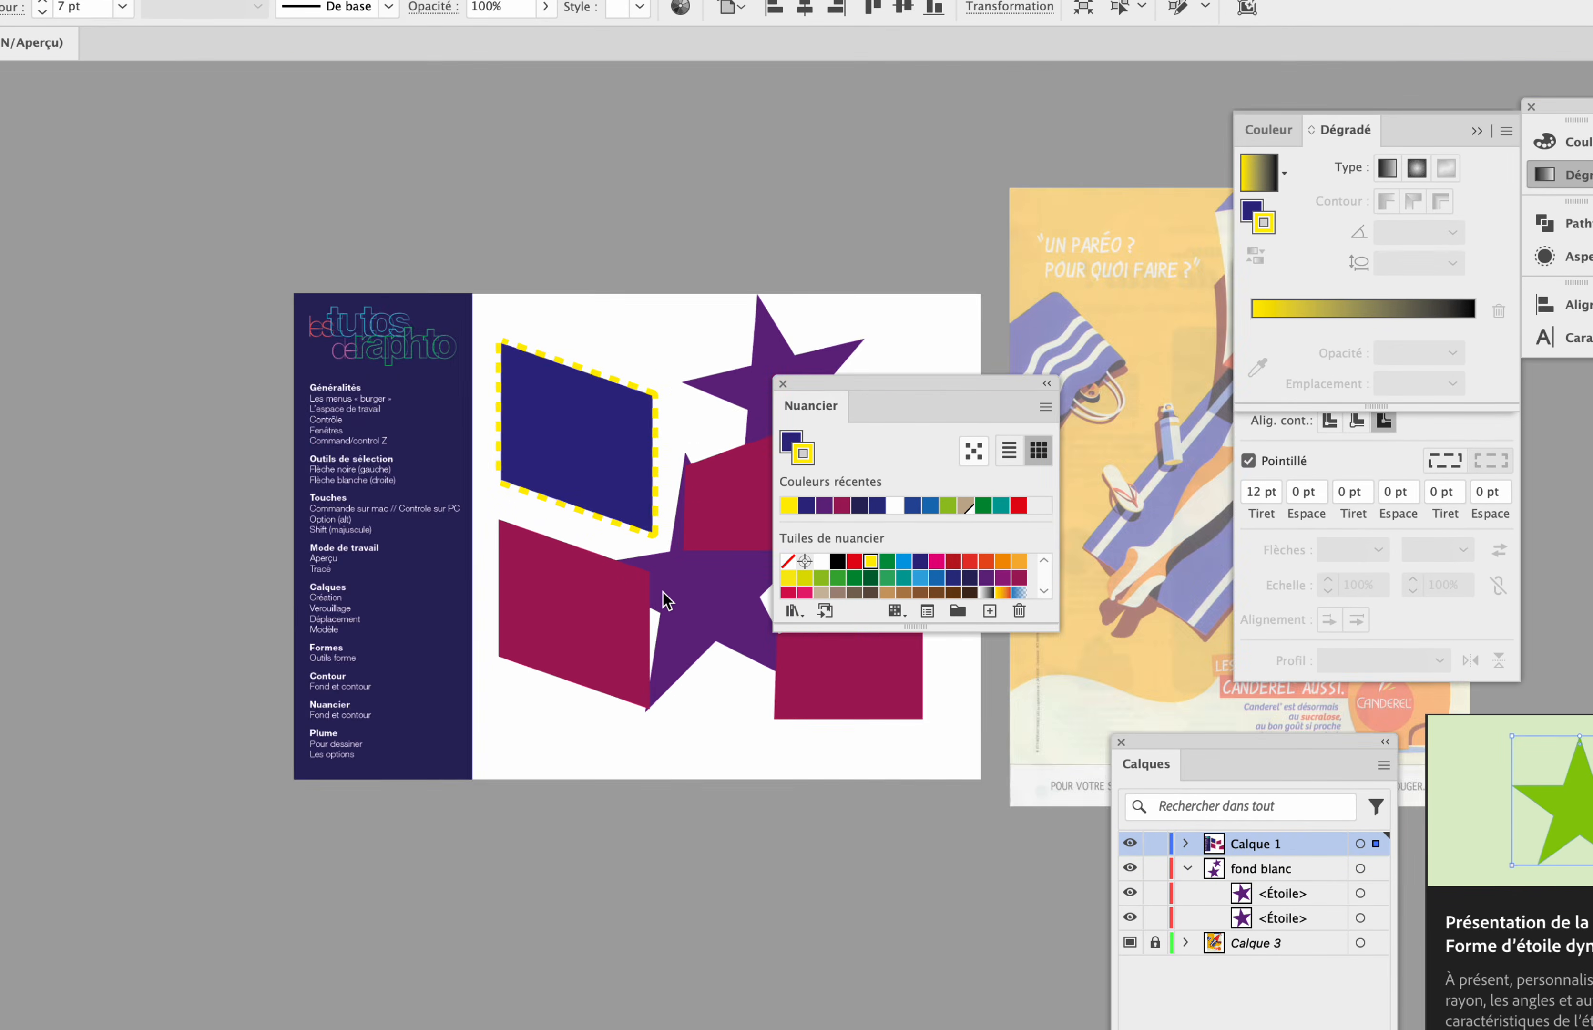
scroll(662, 591, up, 5)
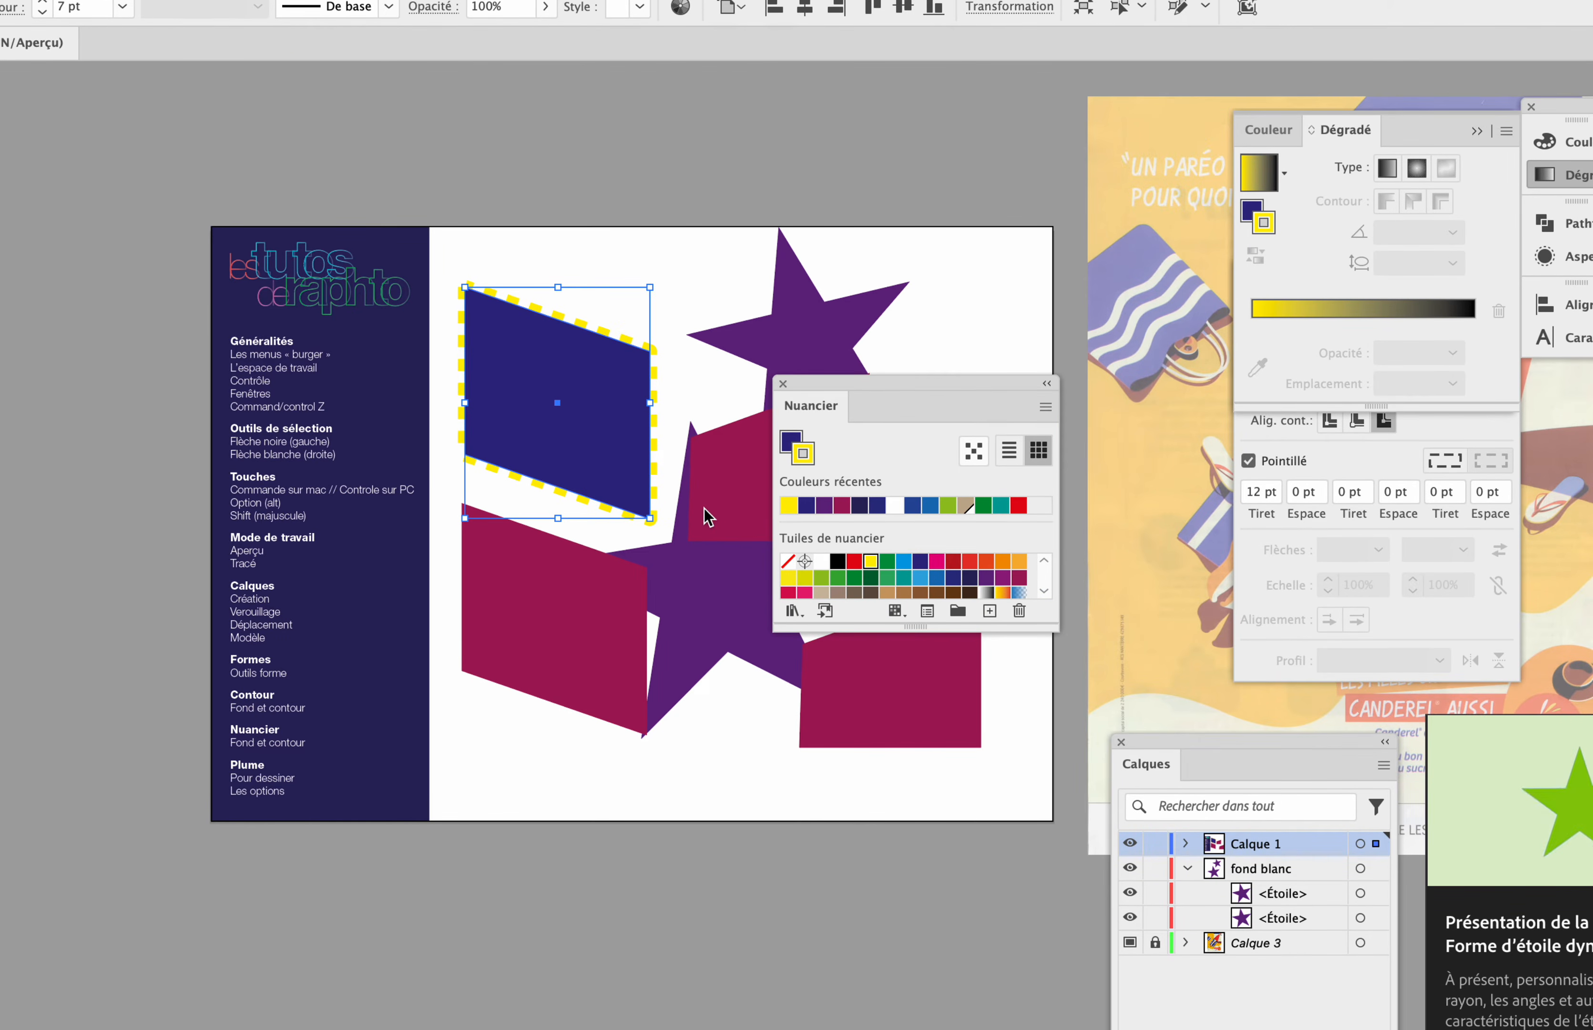
scroll(641, 522, up, 3)
scroll(649, 556, down, 3)
scroll(650, 557, up, 1)
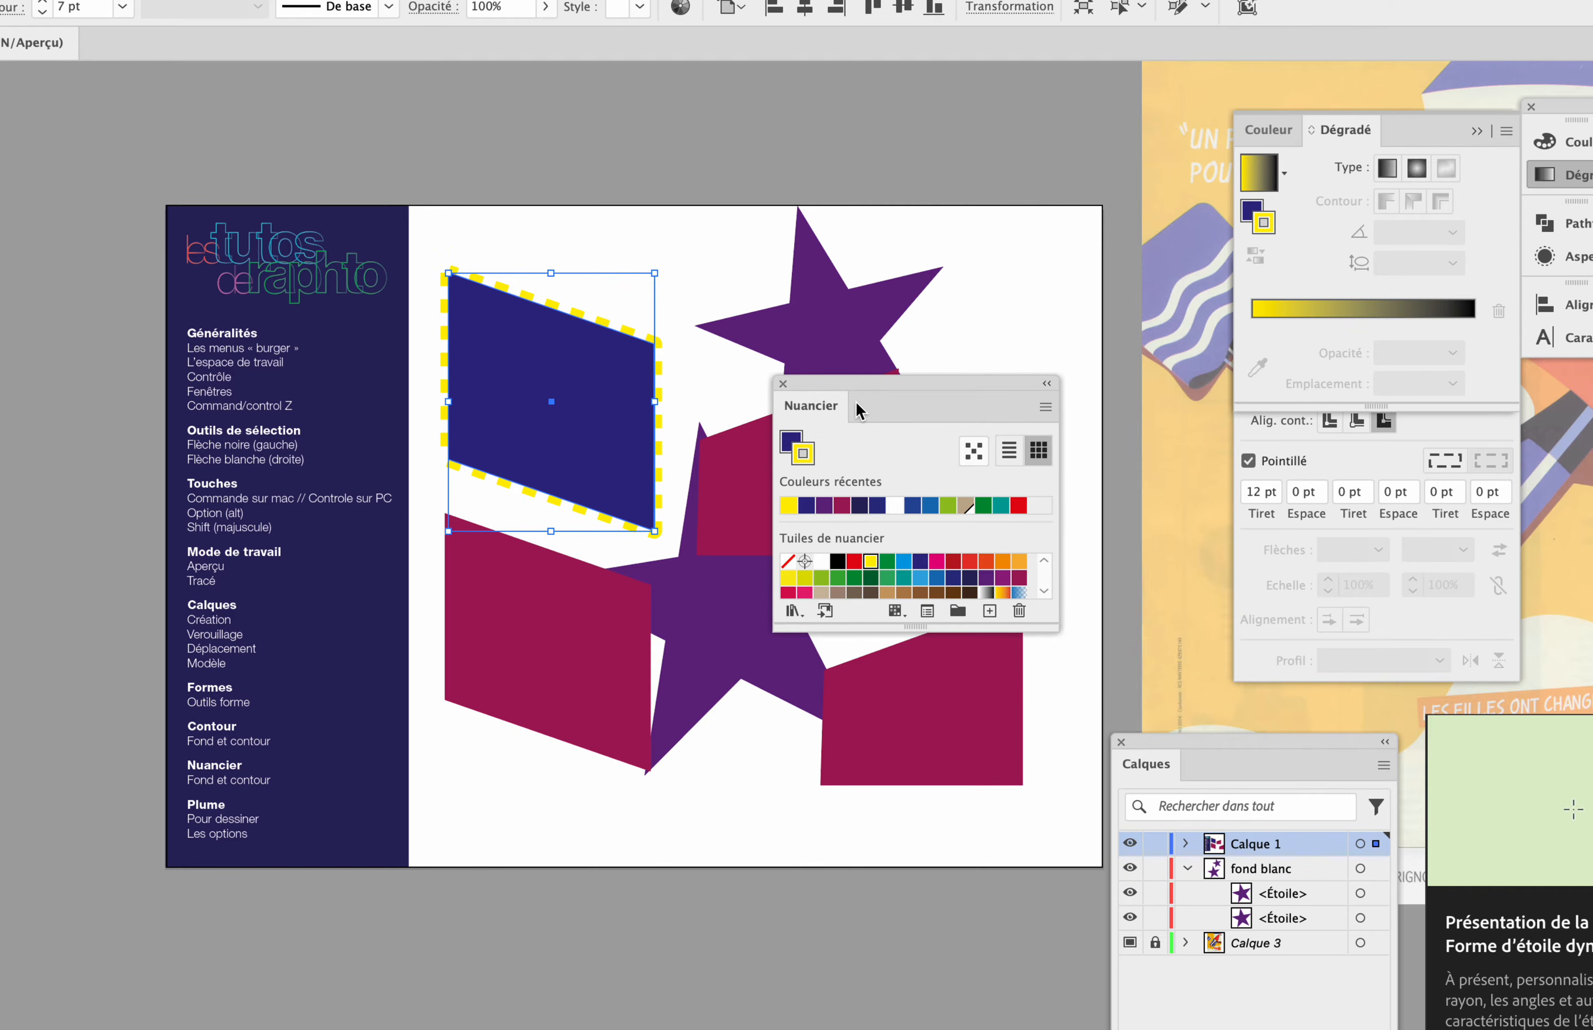
- Move the Swatches panel off the artwork and delete the stars and all unlocked shapes on the white area
drag(857, 376, 1194, 461)
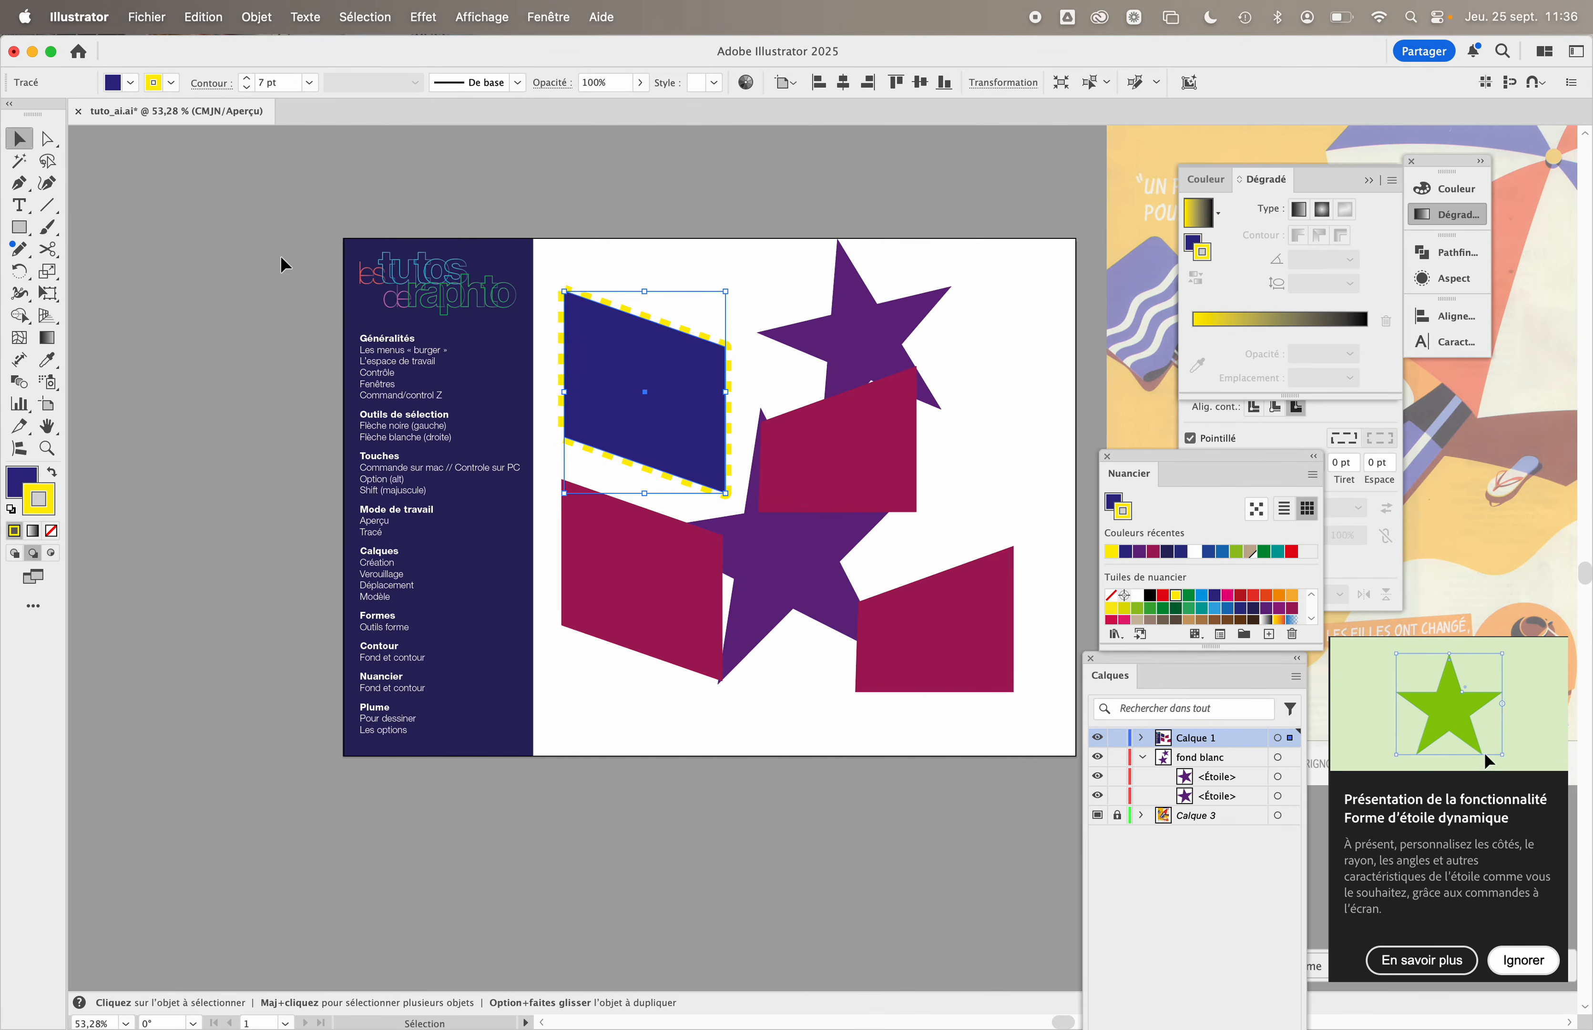
drag(654, 242, 954, 676)
key(Delete)
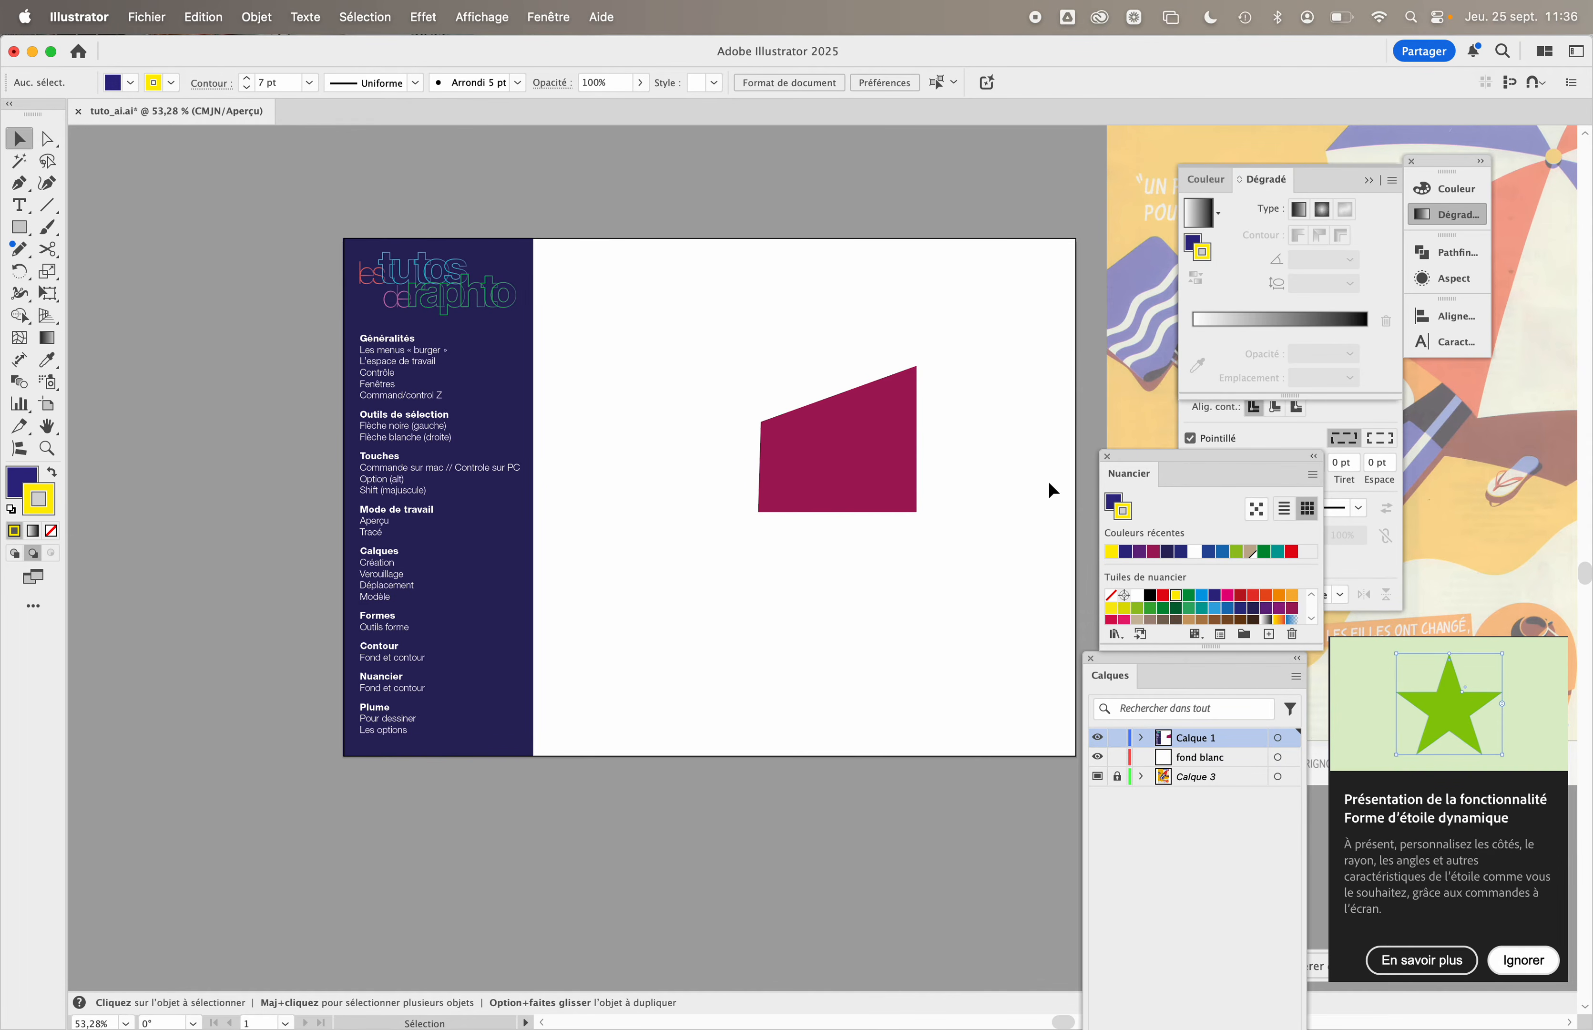
- Expand Calque 1 in the repositioned Layers panel, unlock all objects and select the remaining magenta shape
click(1142, 739)
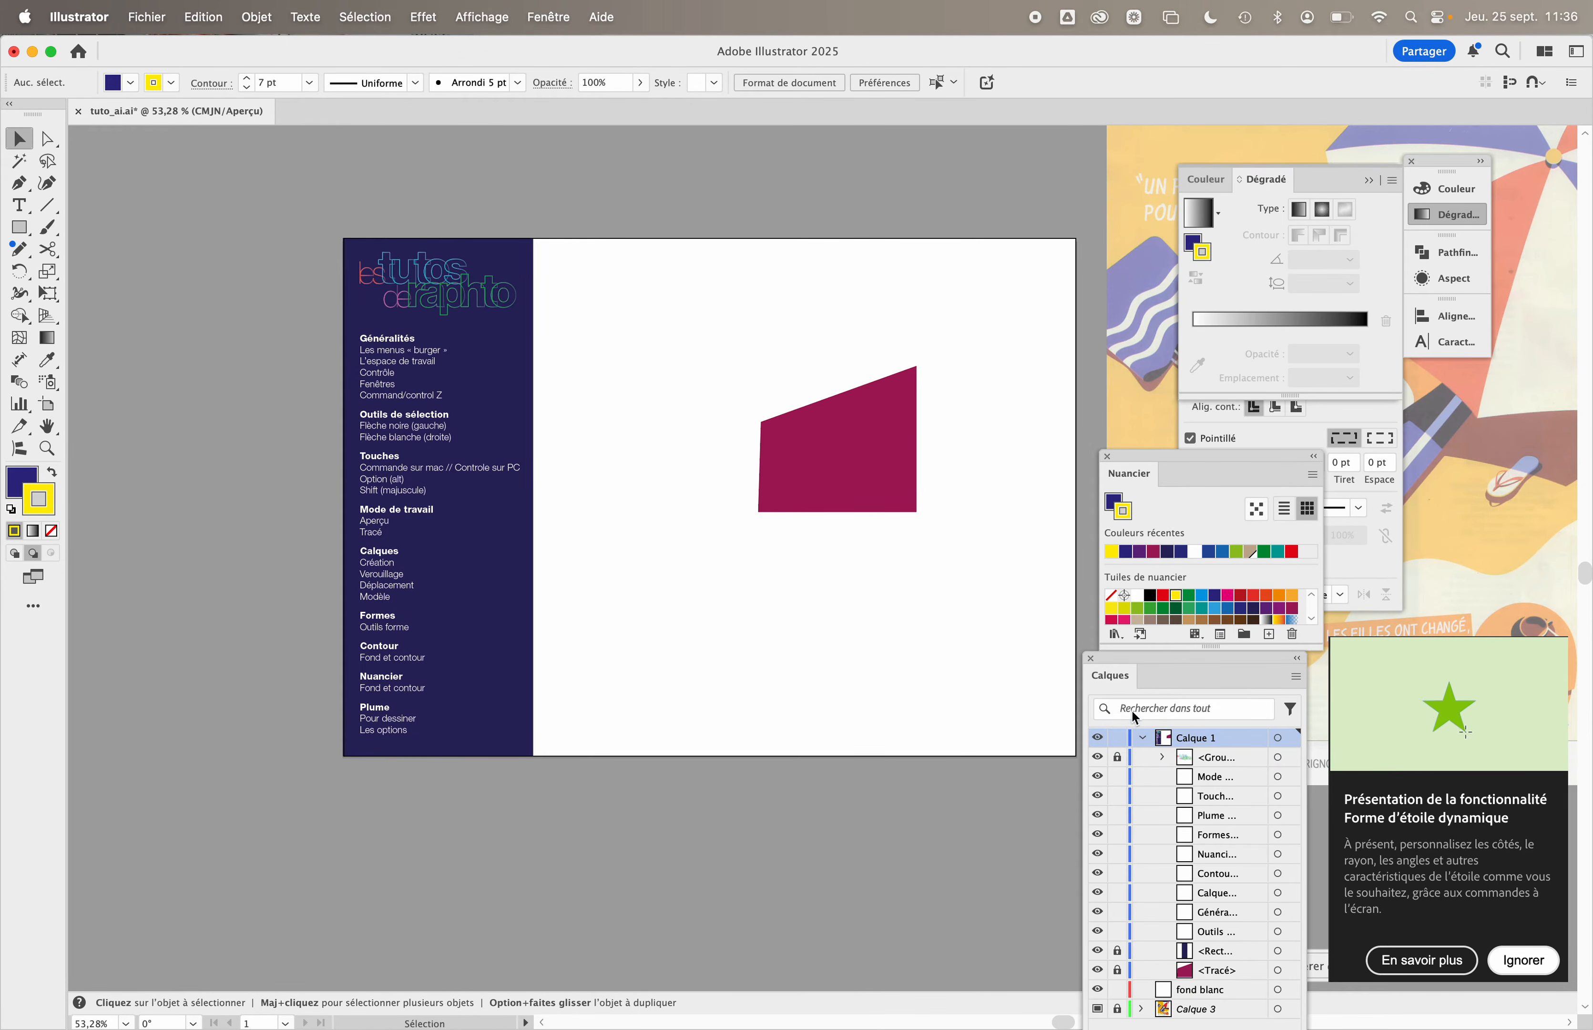
drag(1111, 660, 1034, 341)
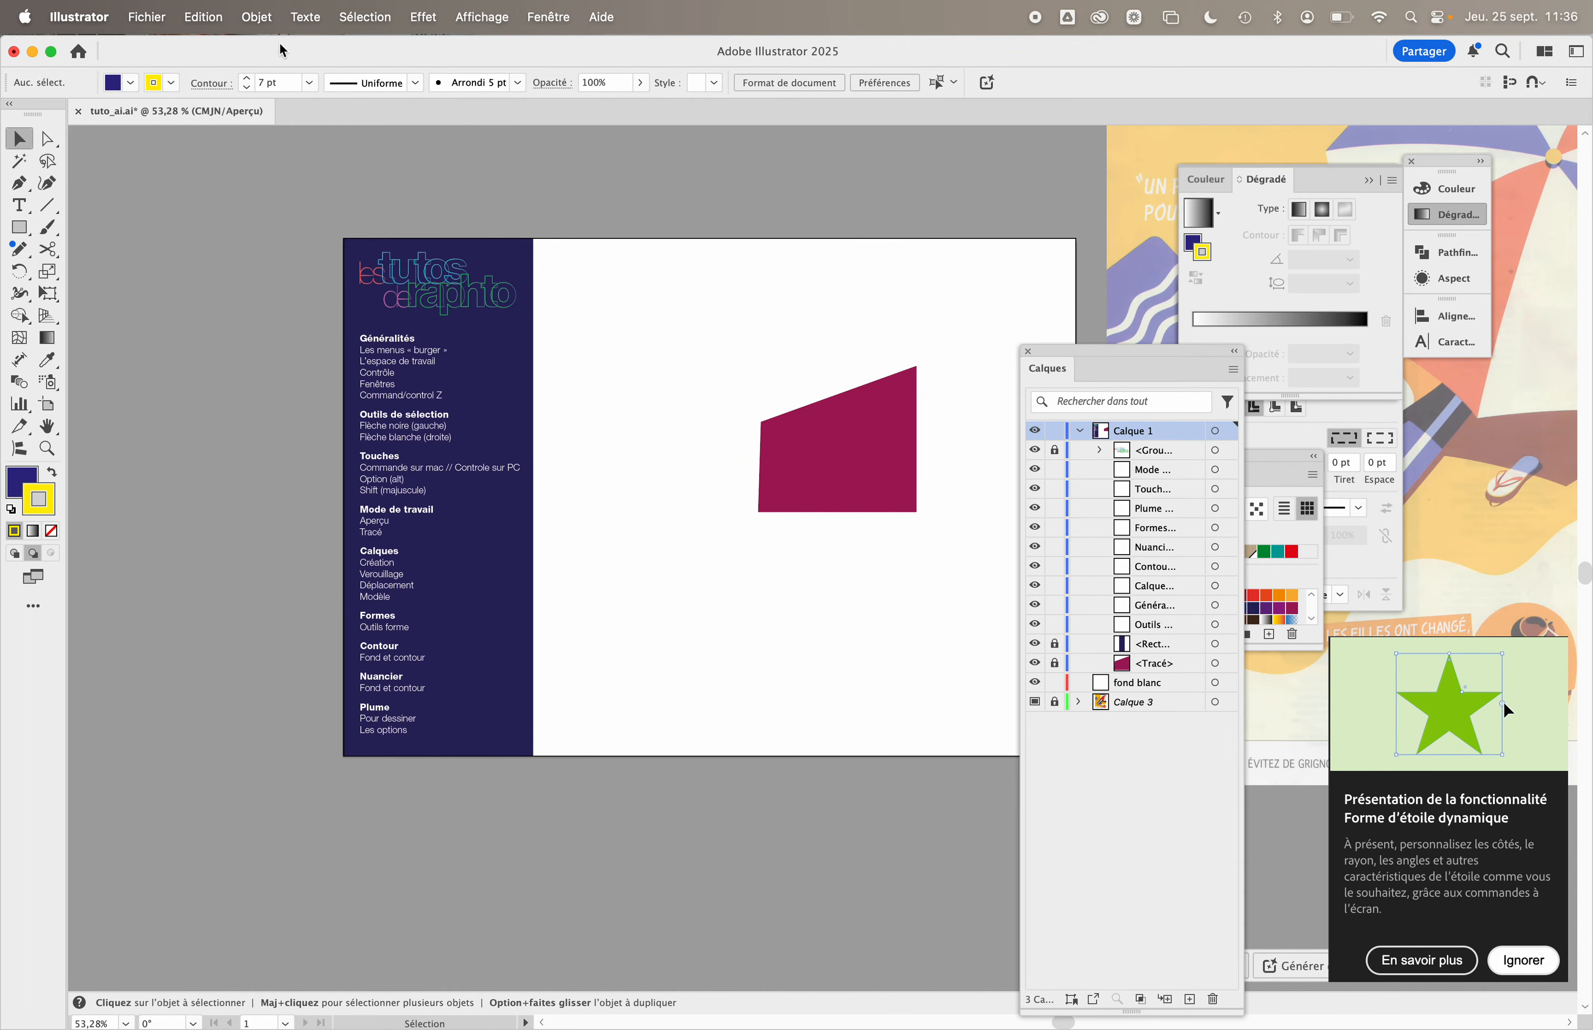
click(256, 16)
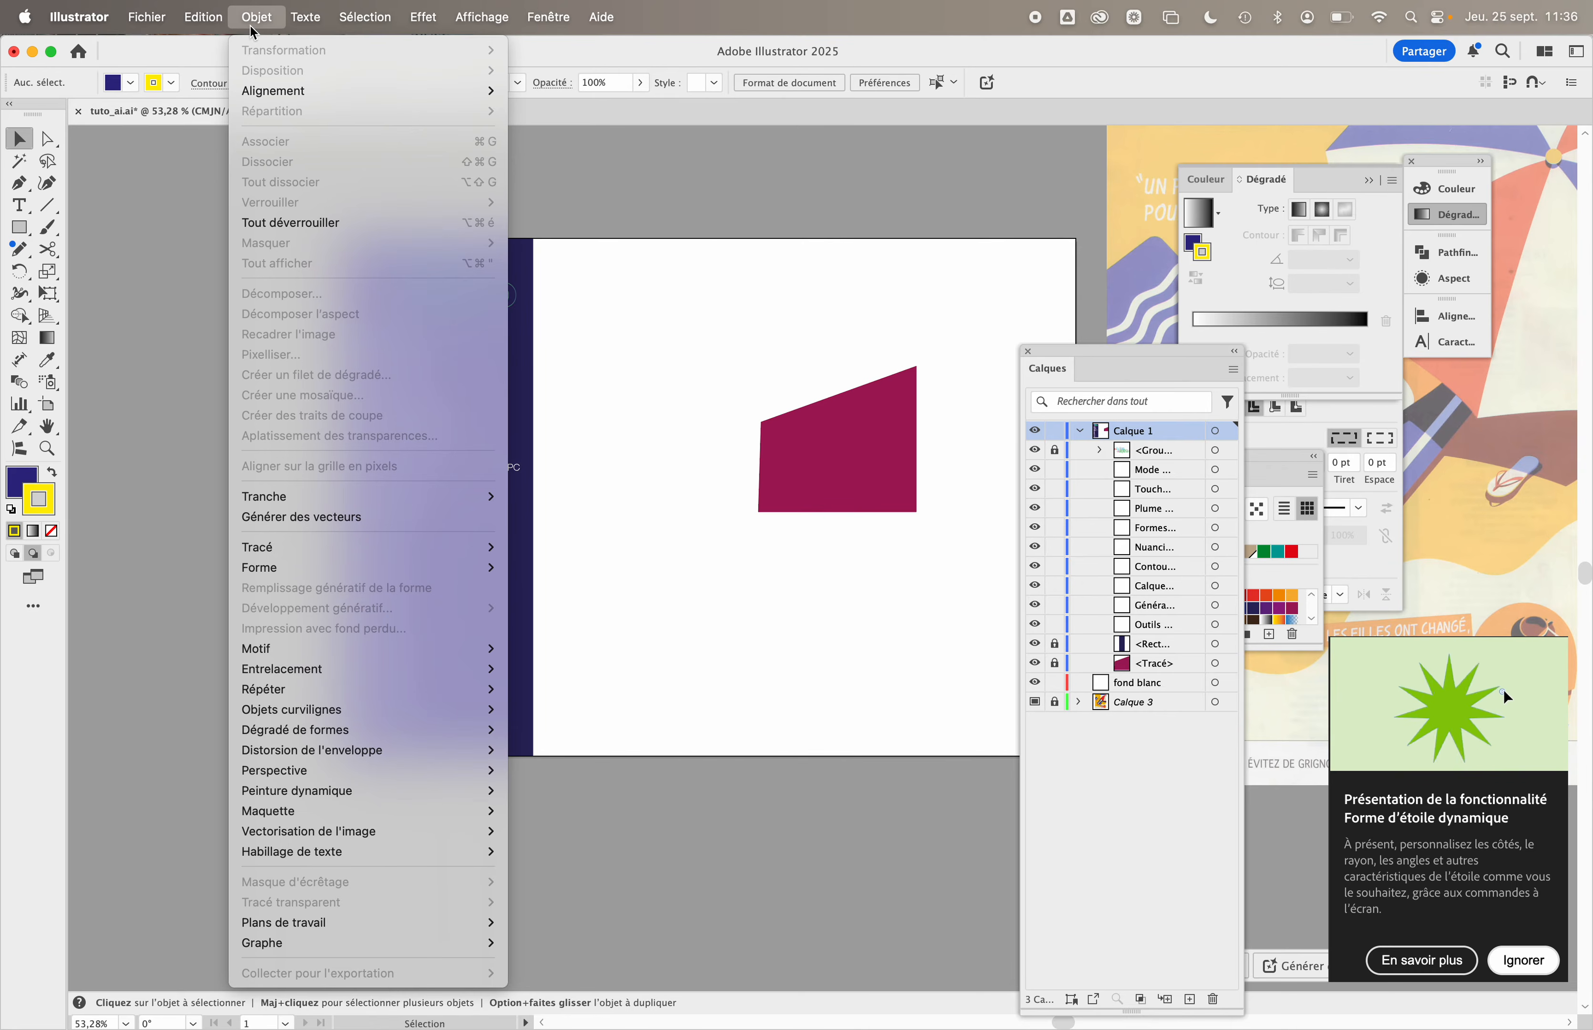
click(305, 222)
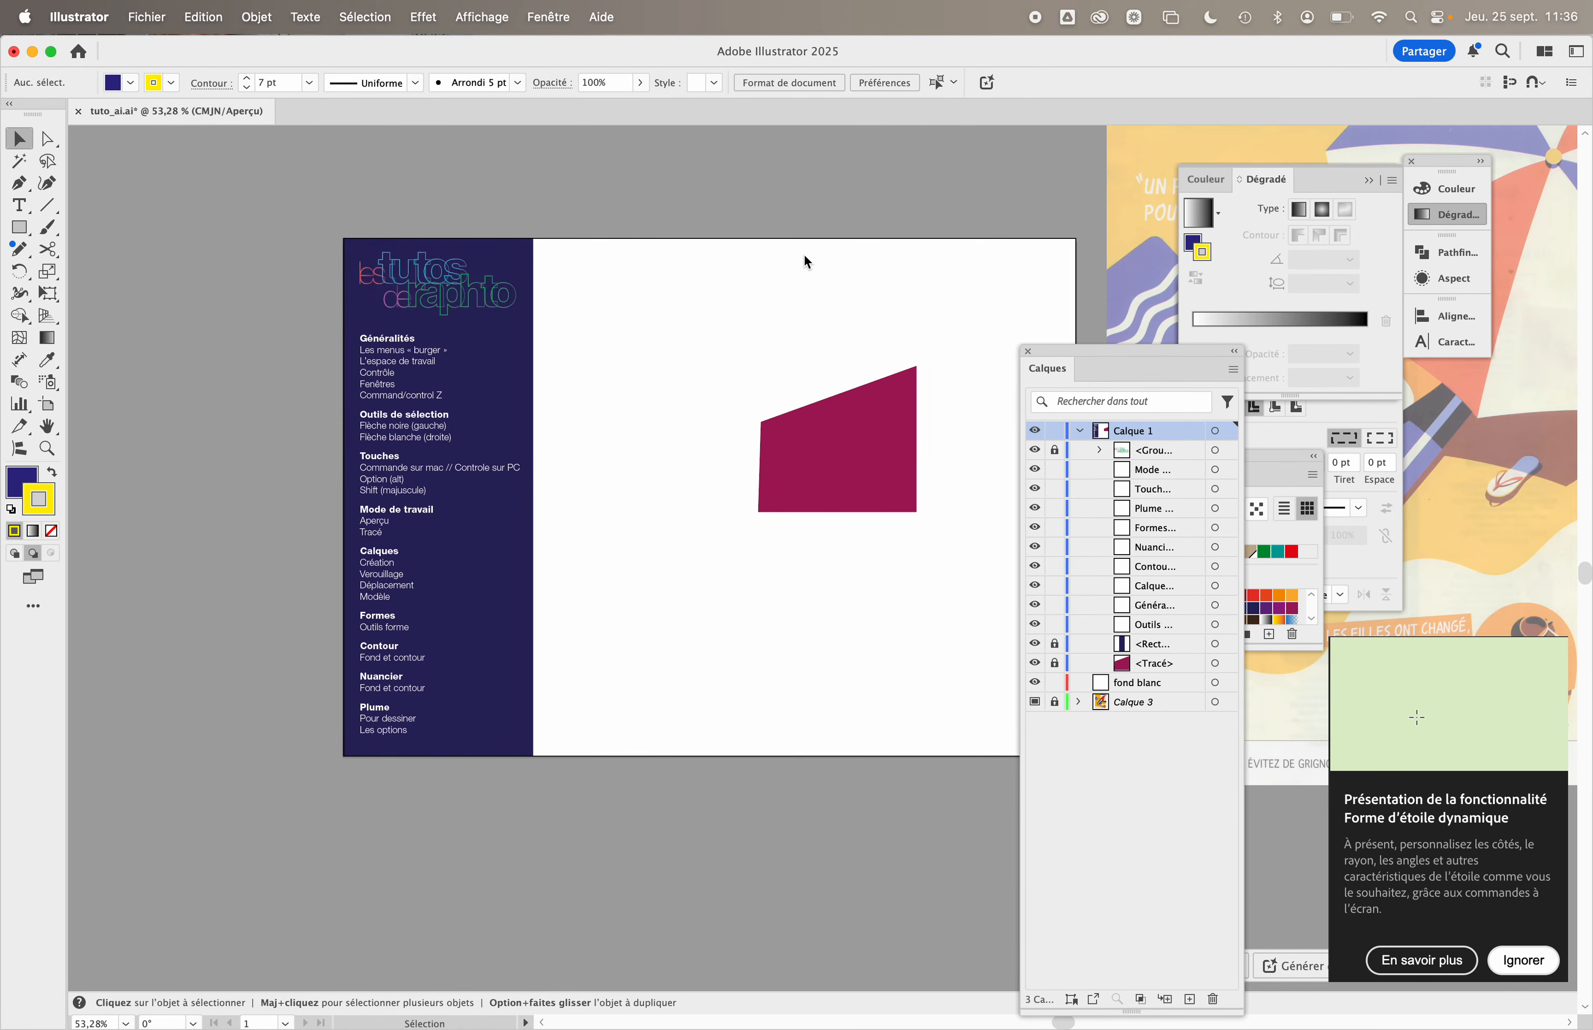
drag(826, 297, 903, 530)
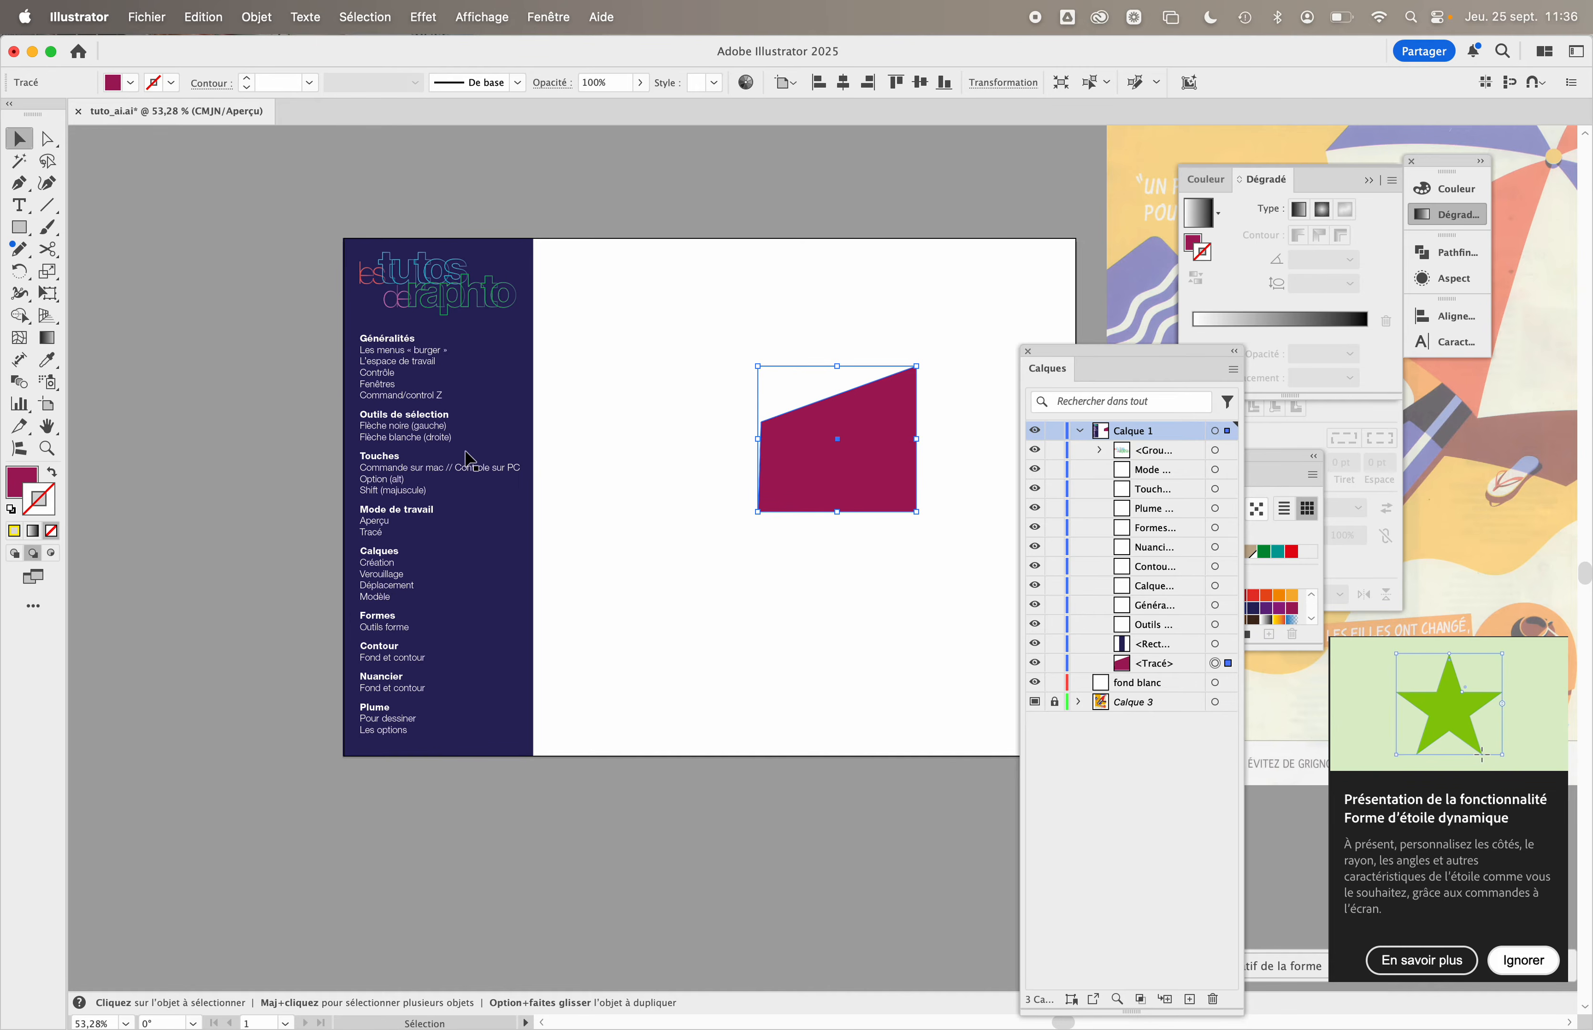
- Undo the unlocking and the deletion of the stars and shapes, and clear the selection
key(super+z)
drag(322, 217, 568, 280)
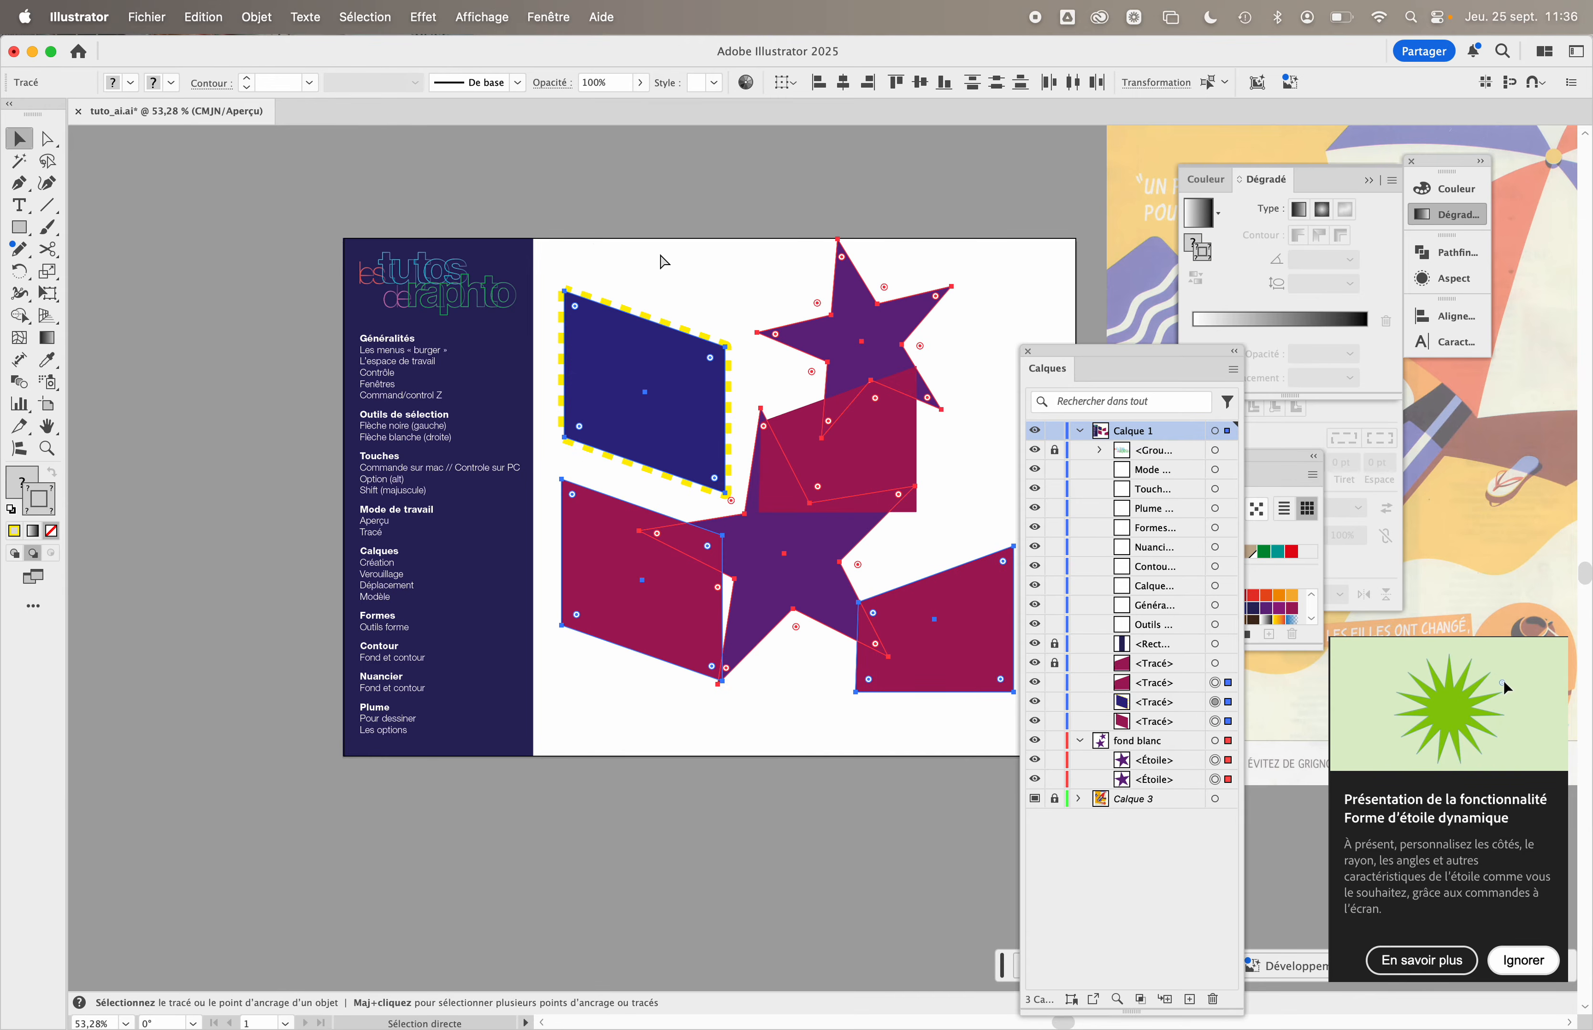
click(680, 256)
- Delete the stars and shapes on the white area, including the previously locked magenta shape in the middle
drag(614, 206, 975, 690)
key(Delete)
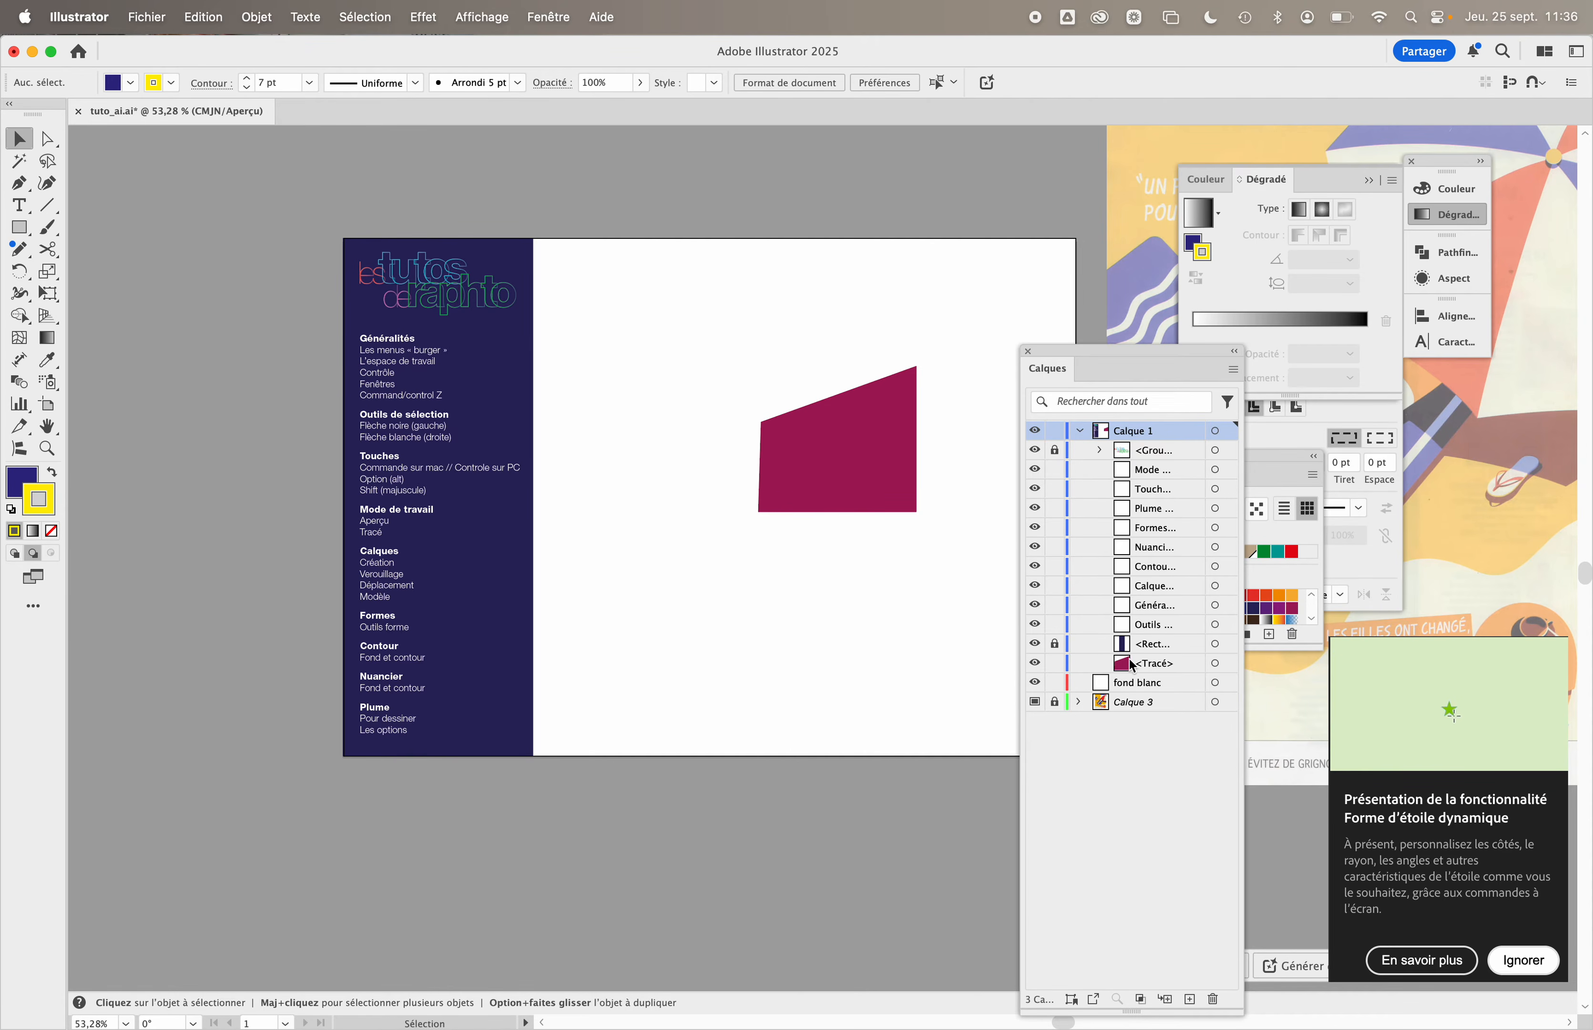
click(888, 479)
key(Delete)
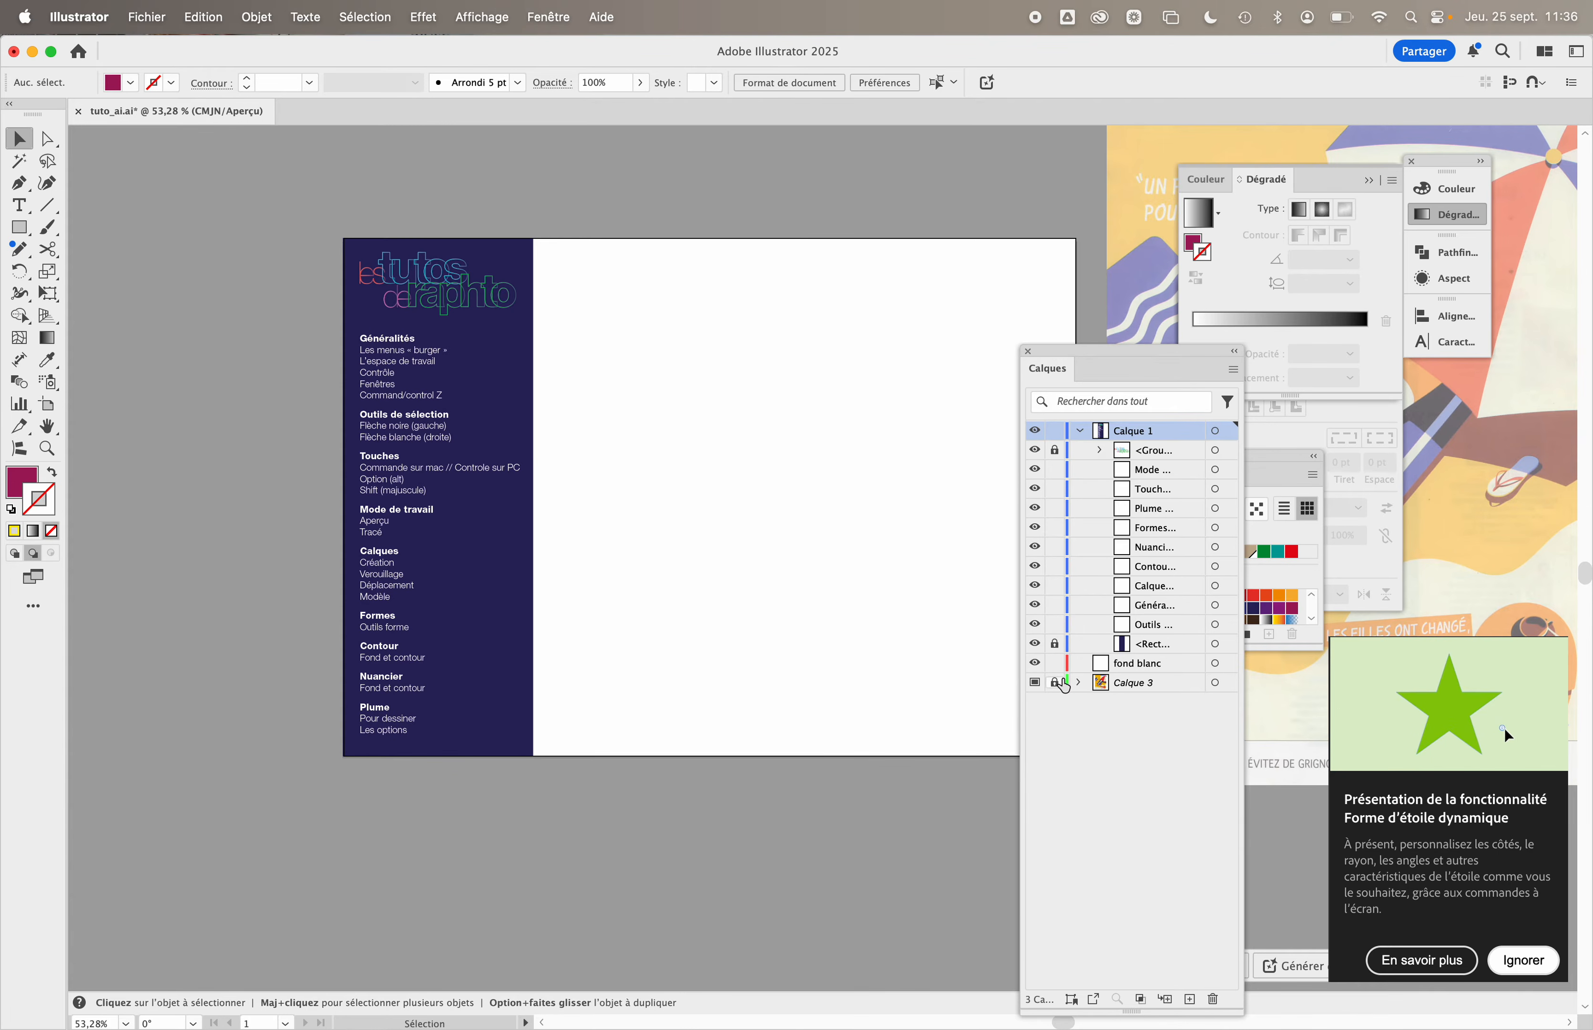
- Collapse Calque 1, make the fond blanc layer active, and switch Calque 1's visibility off and on again
click(1080, 434)
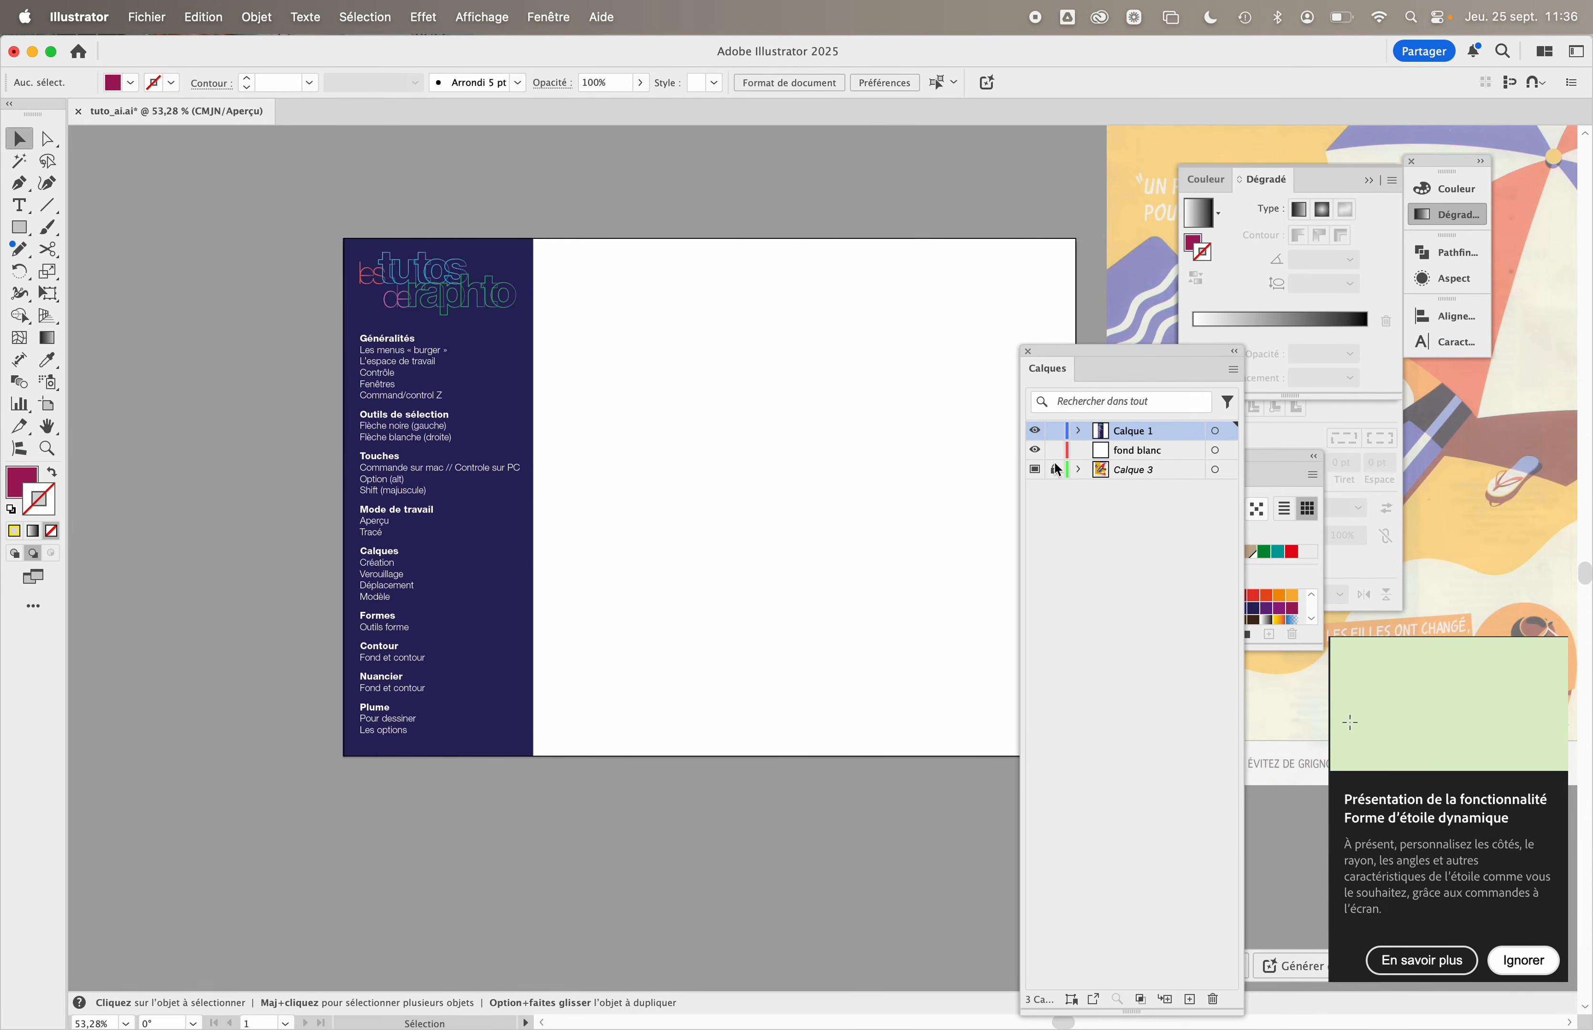
click(1076, 449)
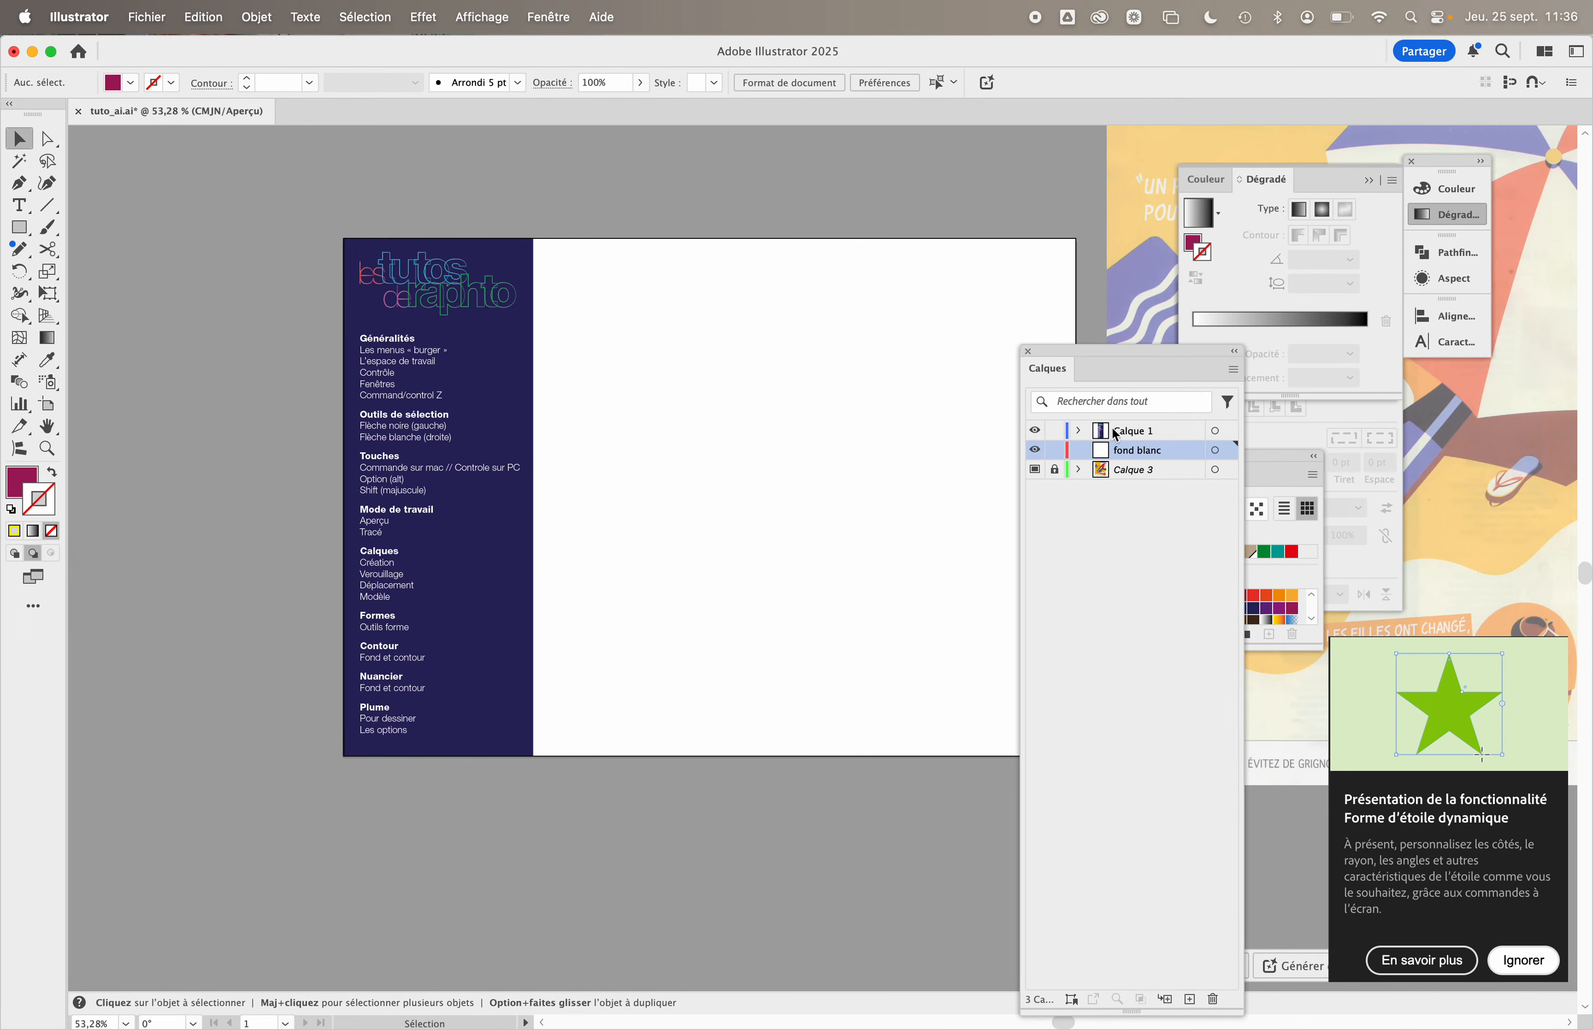
click(1035, 432)
click(1035, 432)
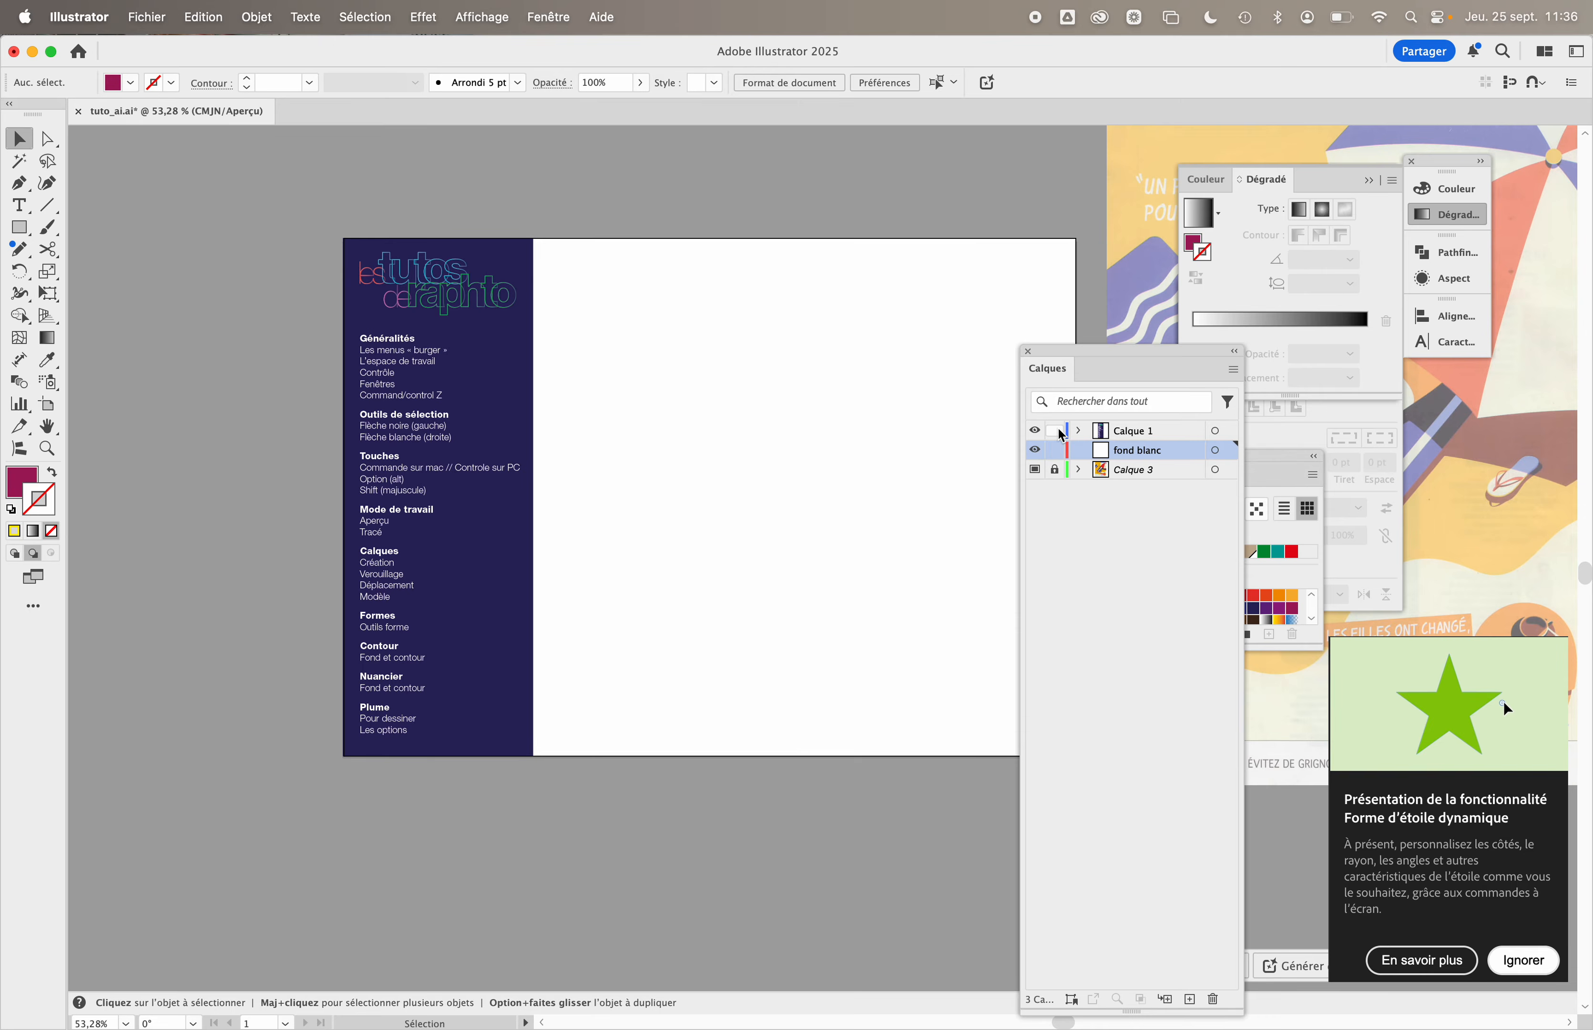
- Rename the layer Calque 1 as "monn calque"
double_click(1131, 431)
text(monn clas)
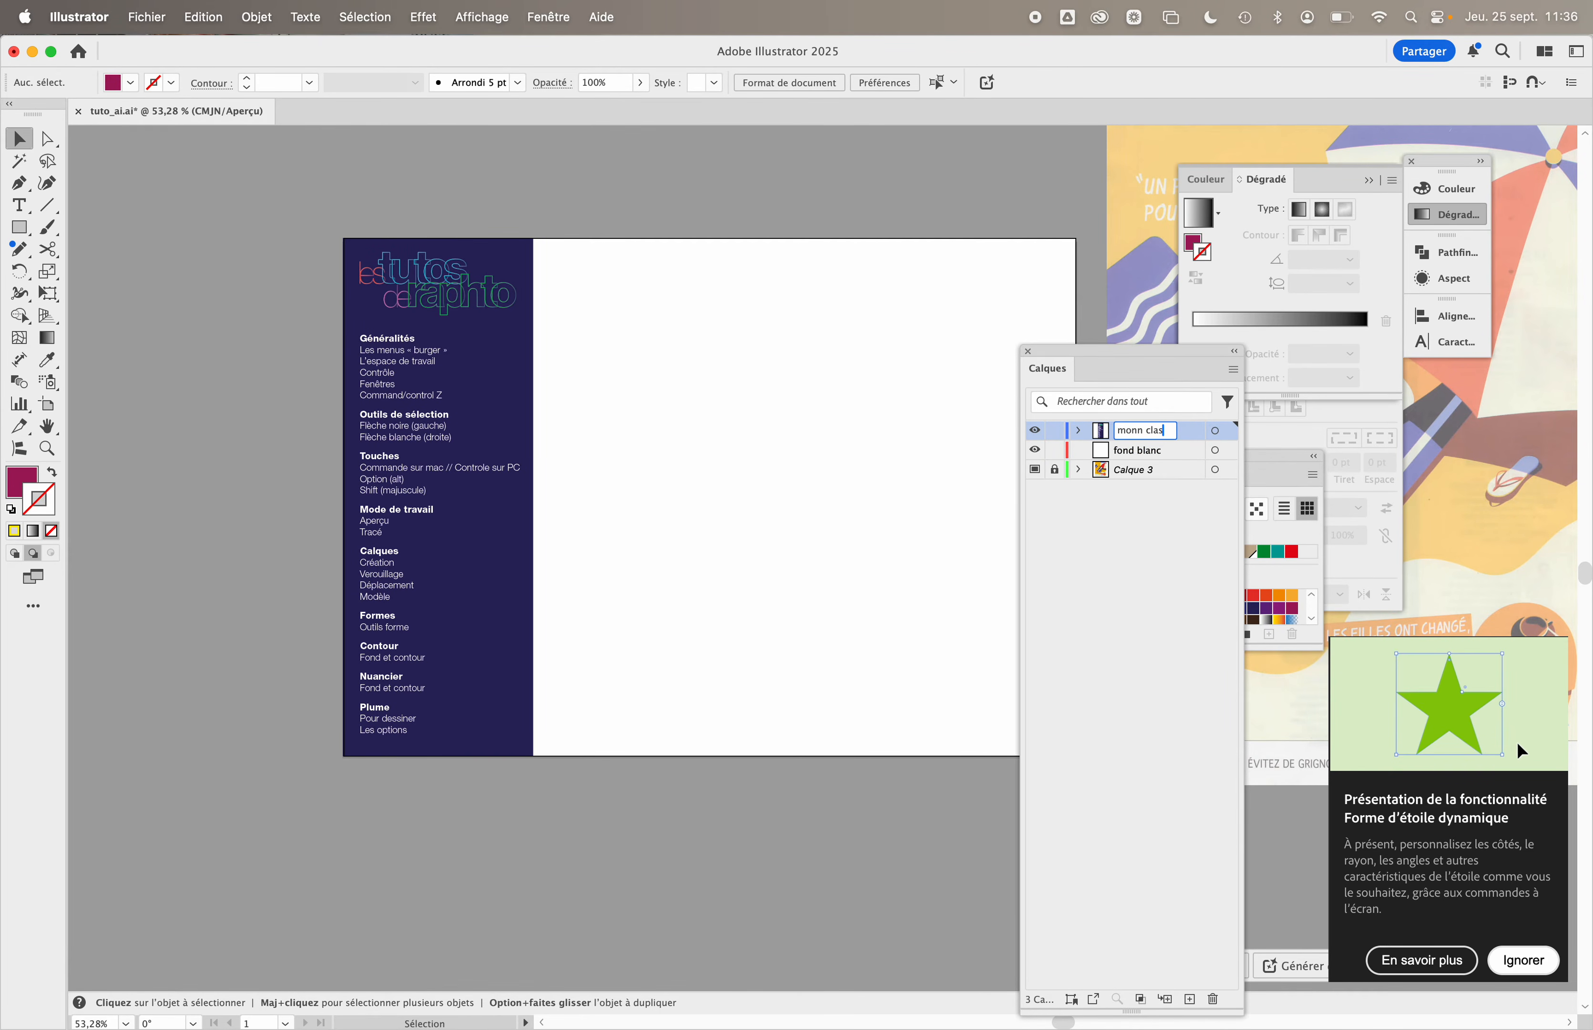
key(BackSpace)
key(BackSpace)
key(BackSpace)
text(alq)
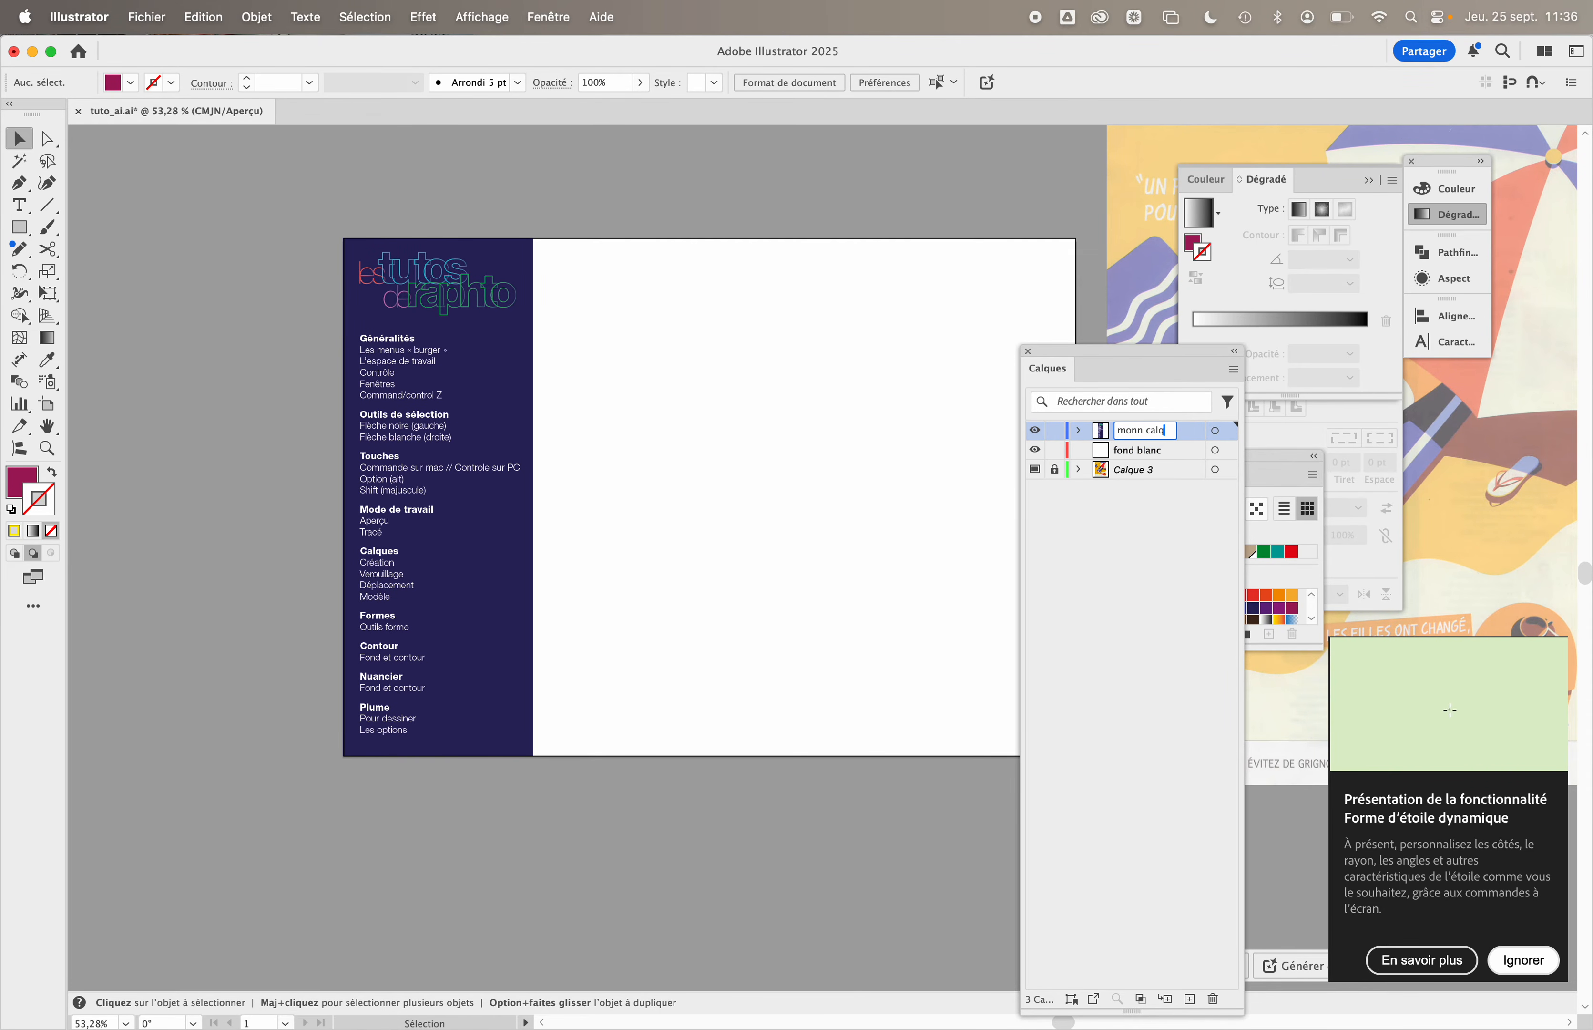
text(ue)
key(Return)
- Move the fond blanc layer above the monn calque layer in the layer stack
drag(1176, 460, 1174, 422)
scroll(768, 541, right, 1)
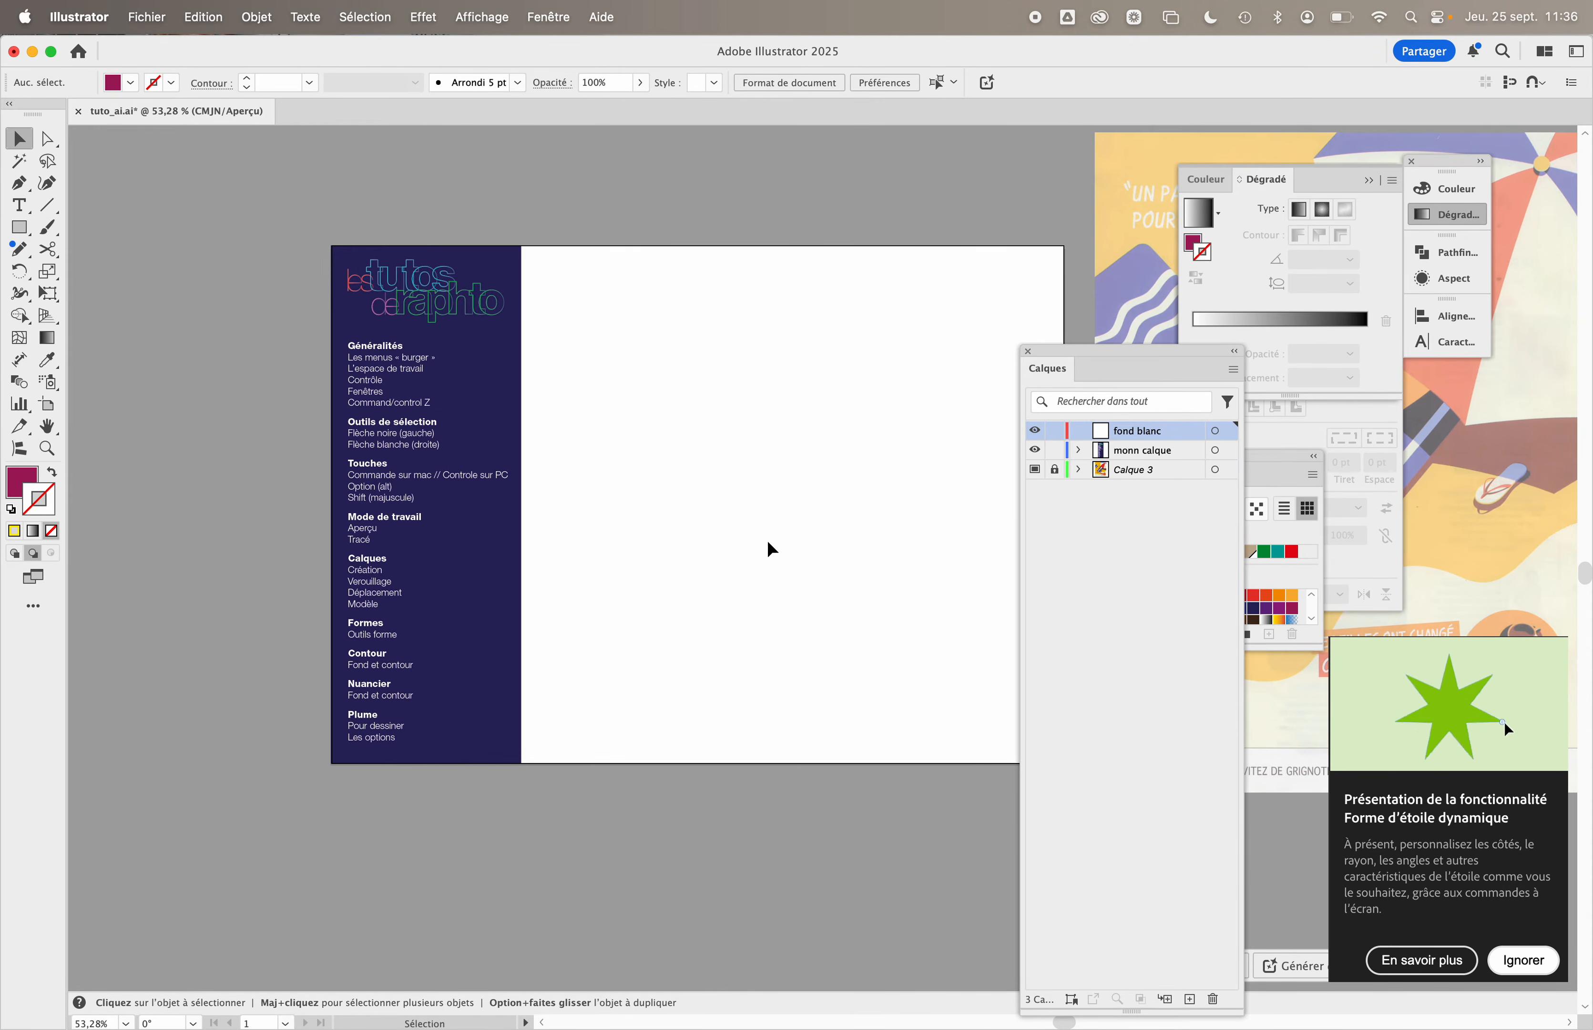
scroll(654, 485, up, 2)
scroll(636, 487, right, 2)
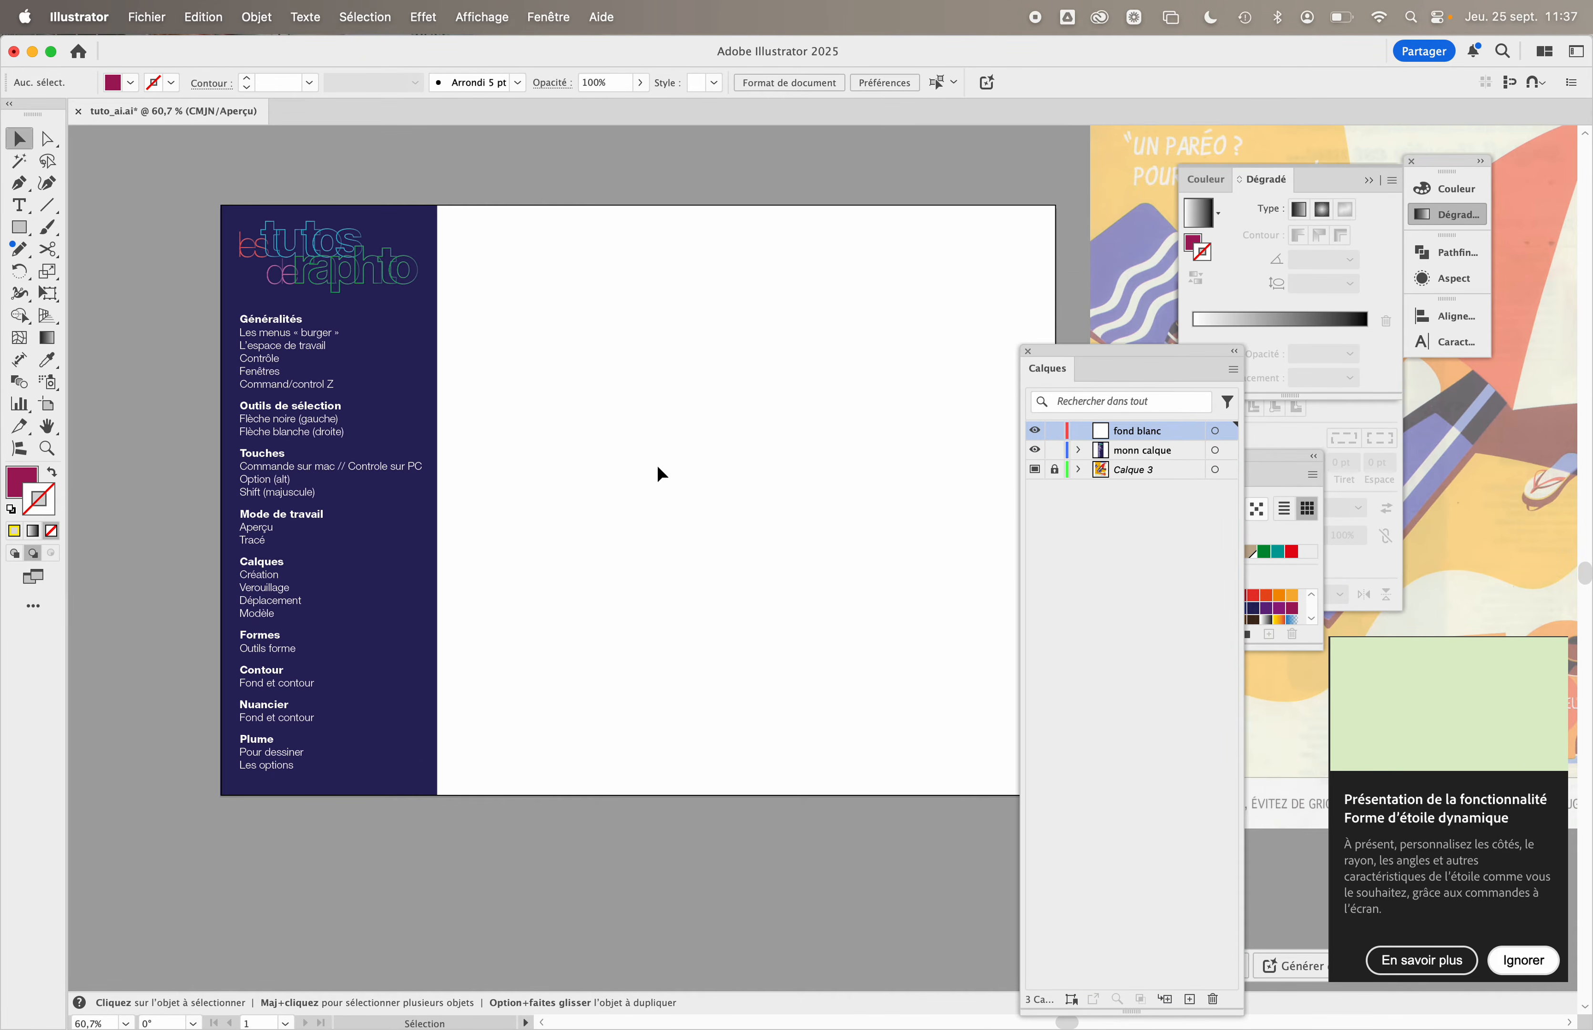
- Hide the monn calque, Calque 3 and fond blanc layers, and make all three visible again
click(1034, 450)
click(1034, 469)
click(1035, 431)
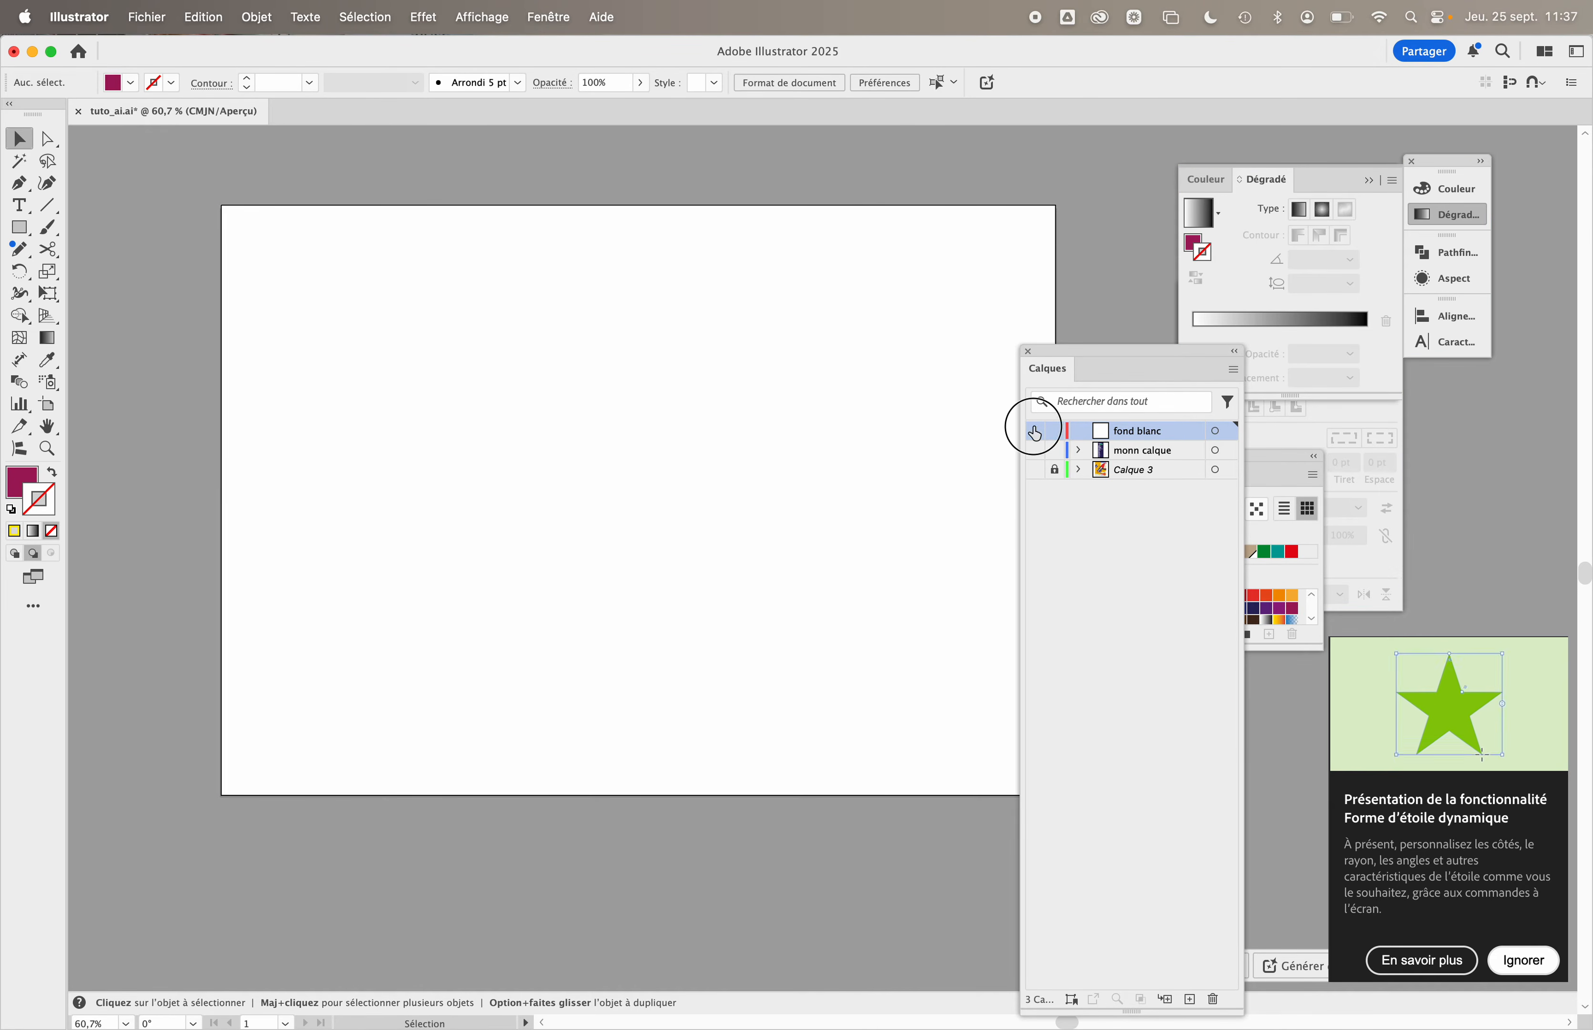
click(1035, 430)
click(1035, 431)
click(1035, 431)
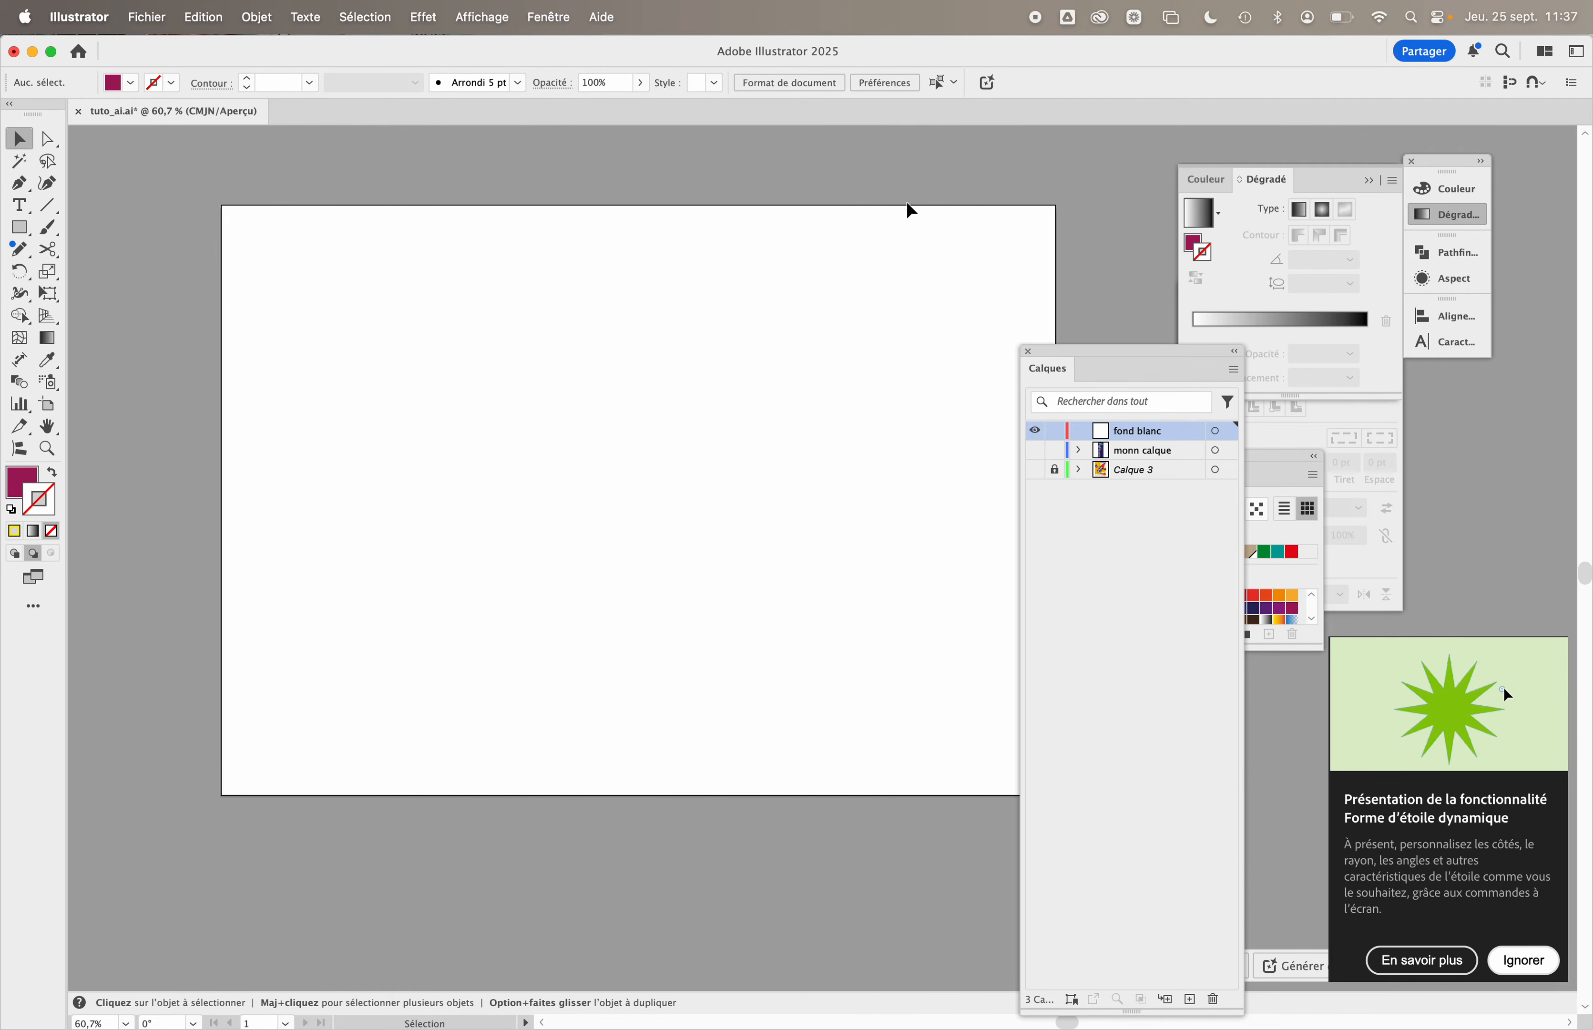
click(1034, 450)
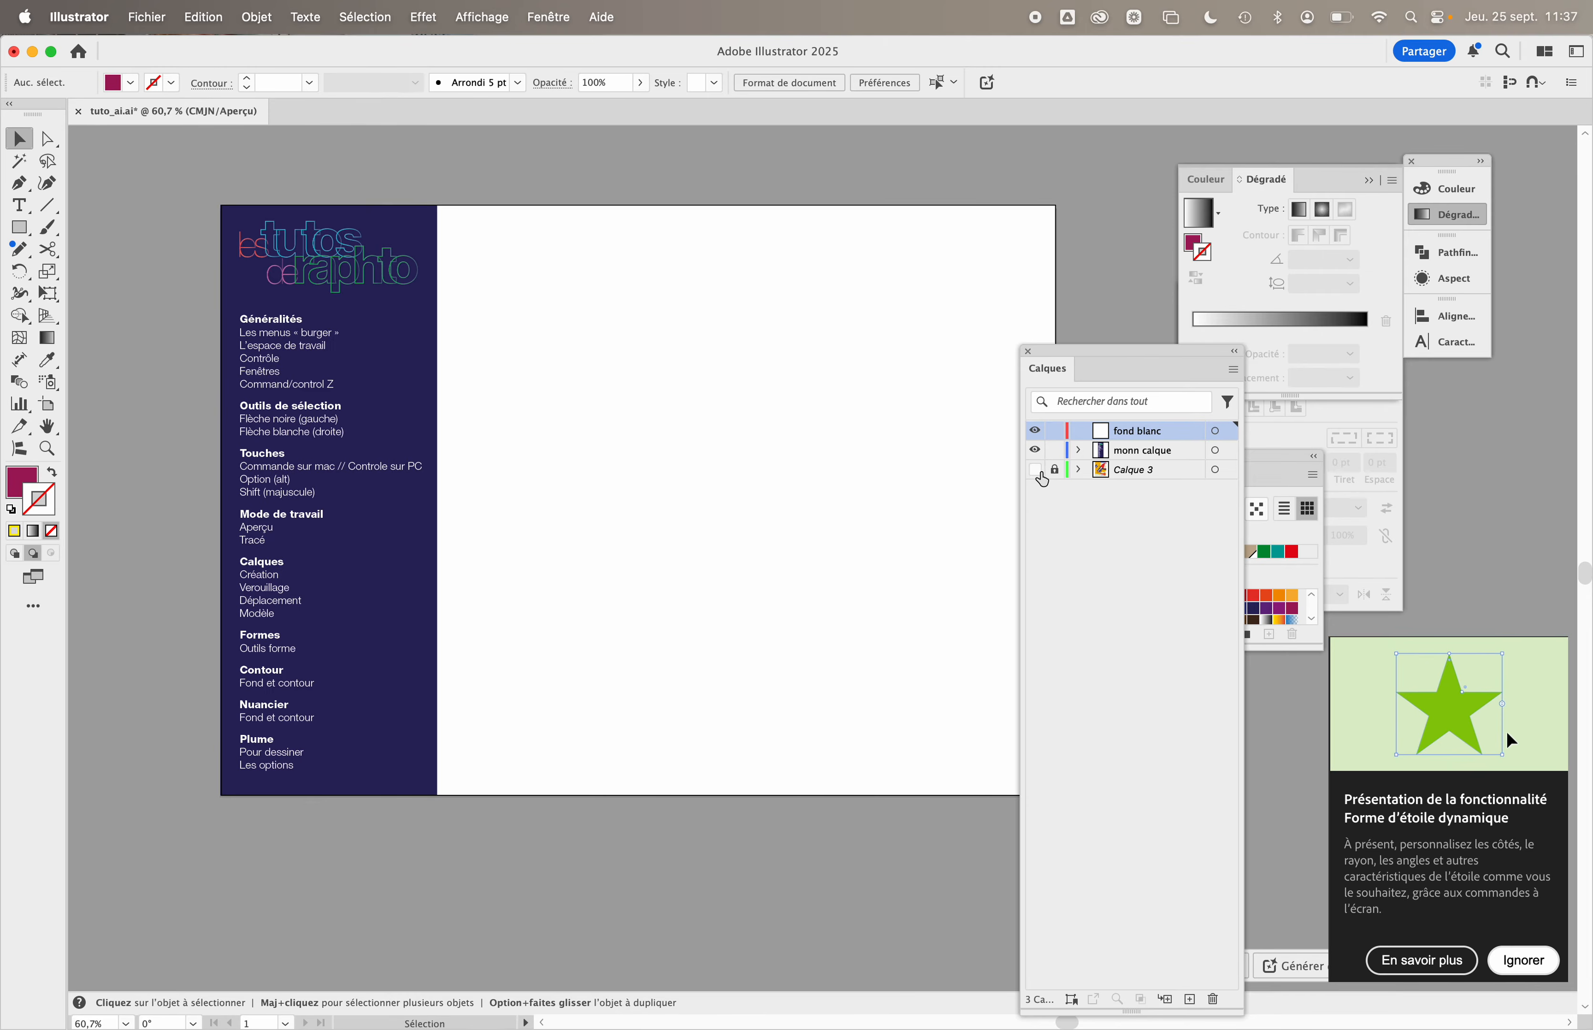
click(1034, 470)
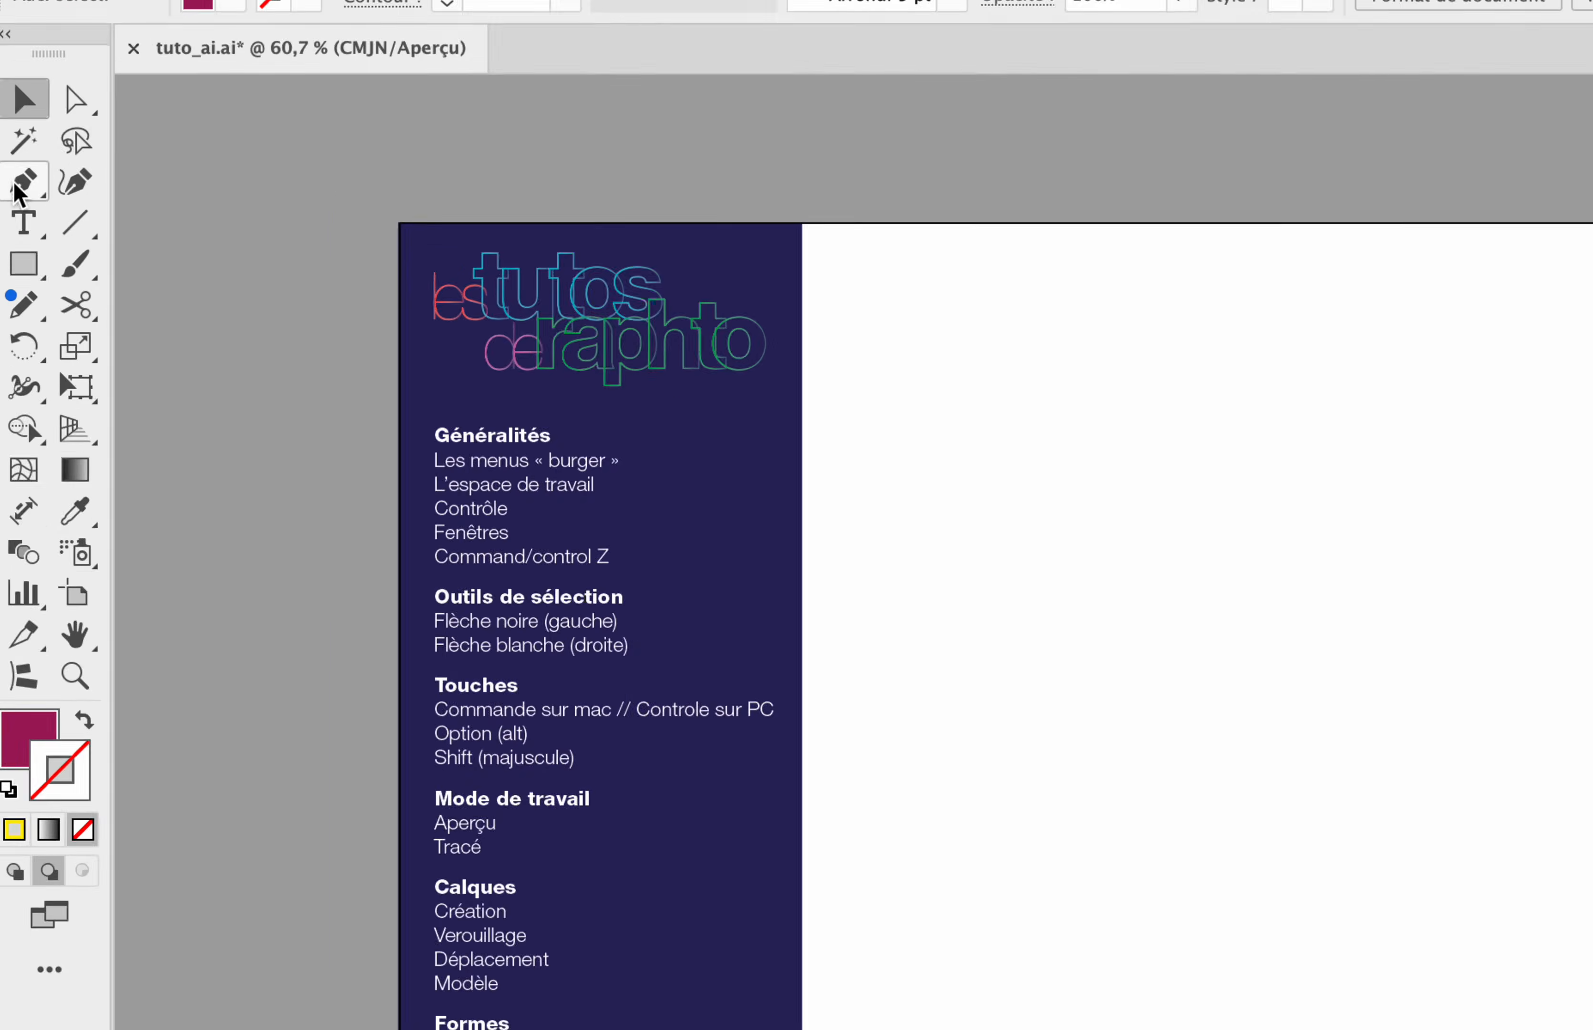
- Try drawing and reshaping a curved five-point shape on the white area with the Curvature tool, and delete it
click(65, 185)
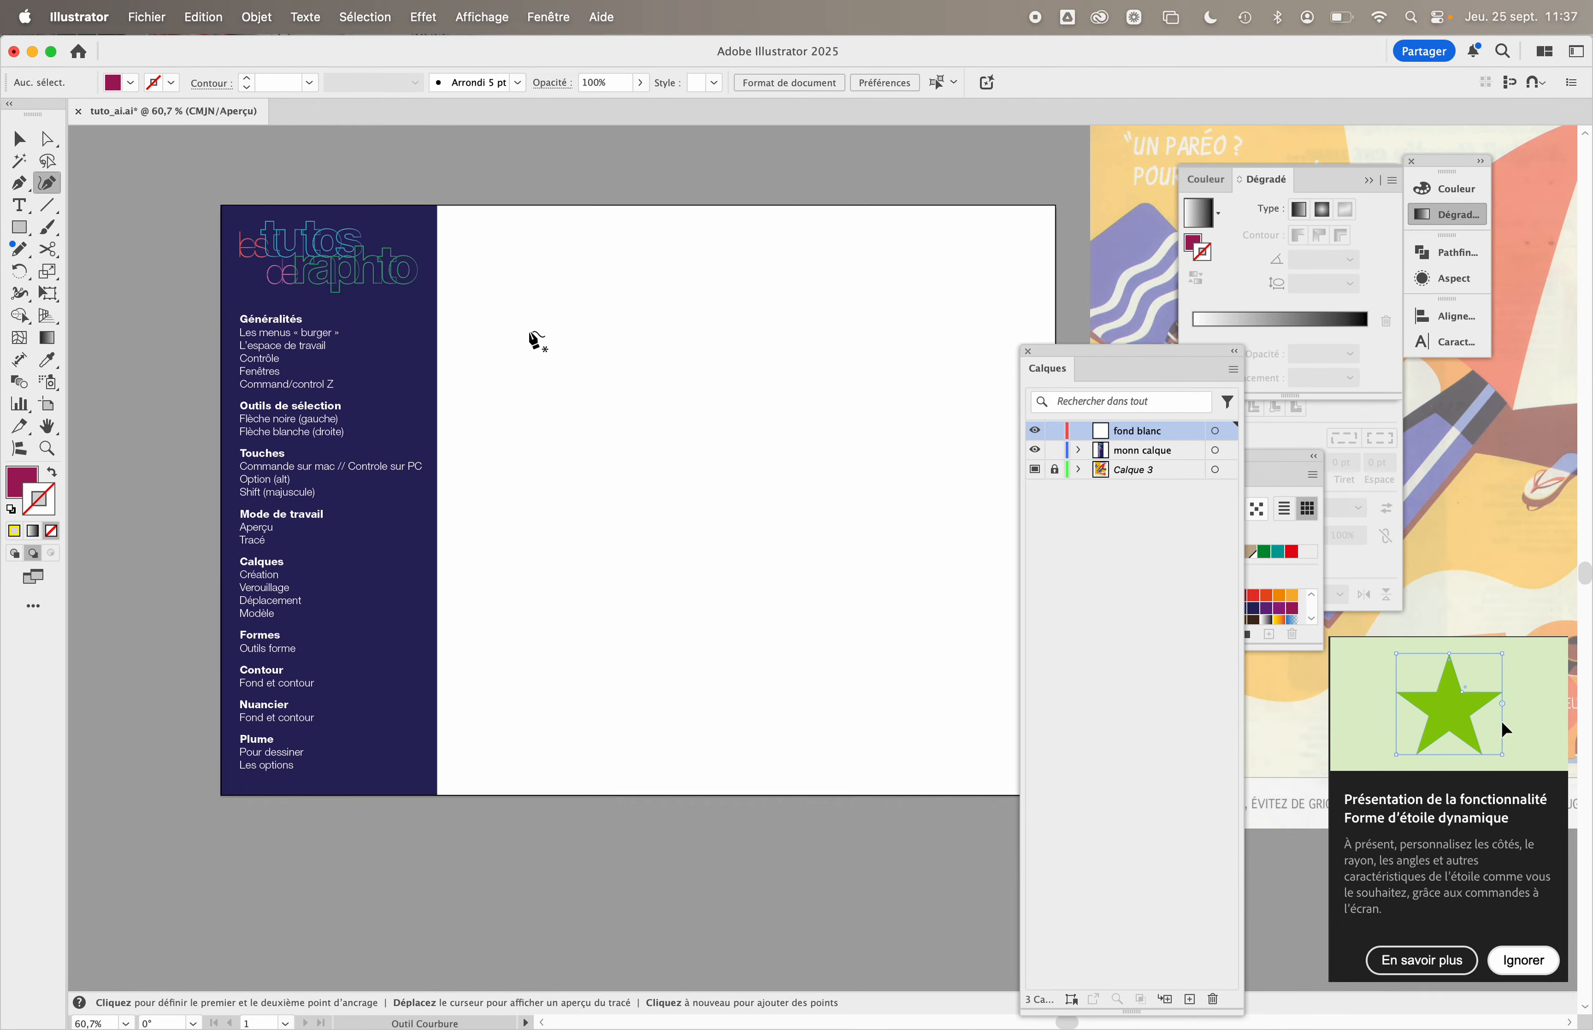
click(553, 325)
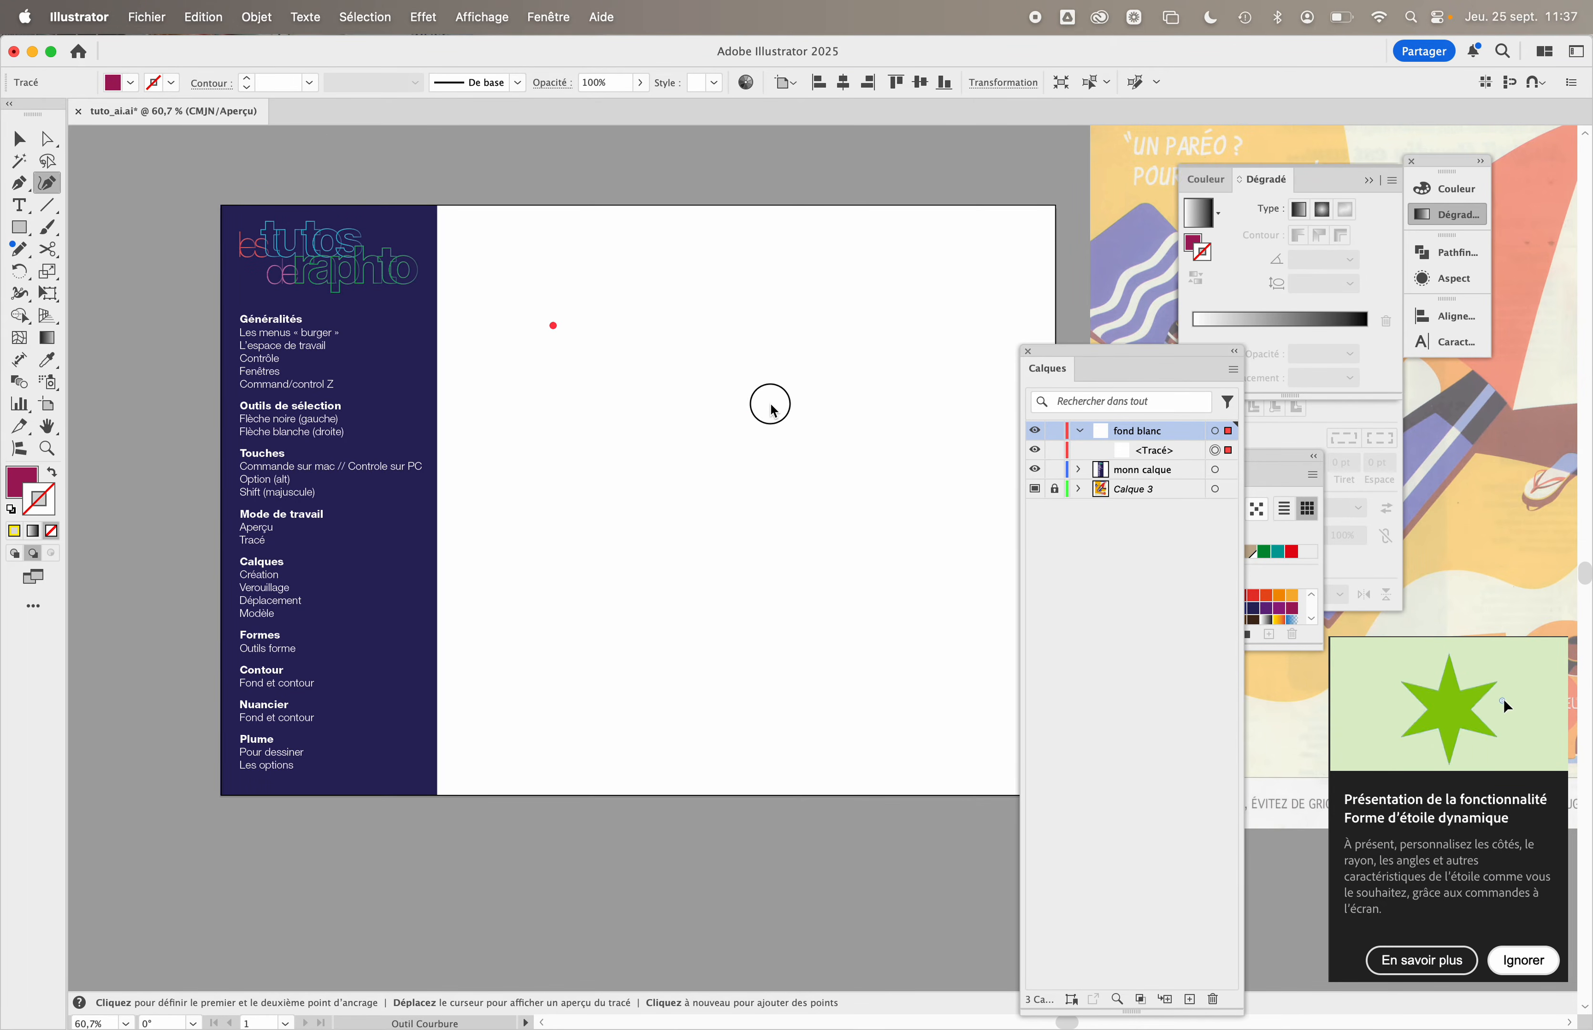
click(831, 319)
click(757, 491)
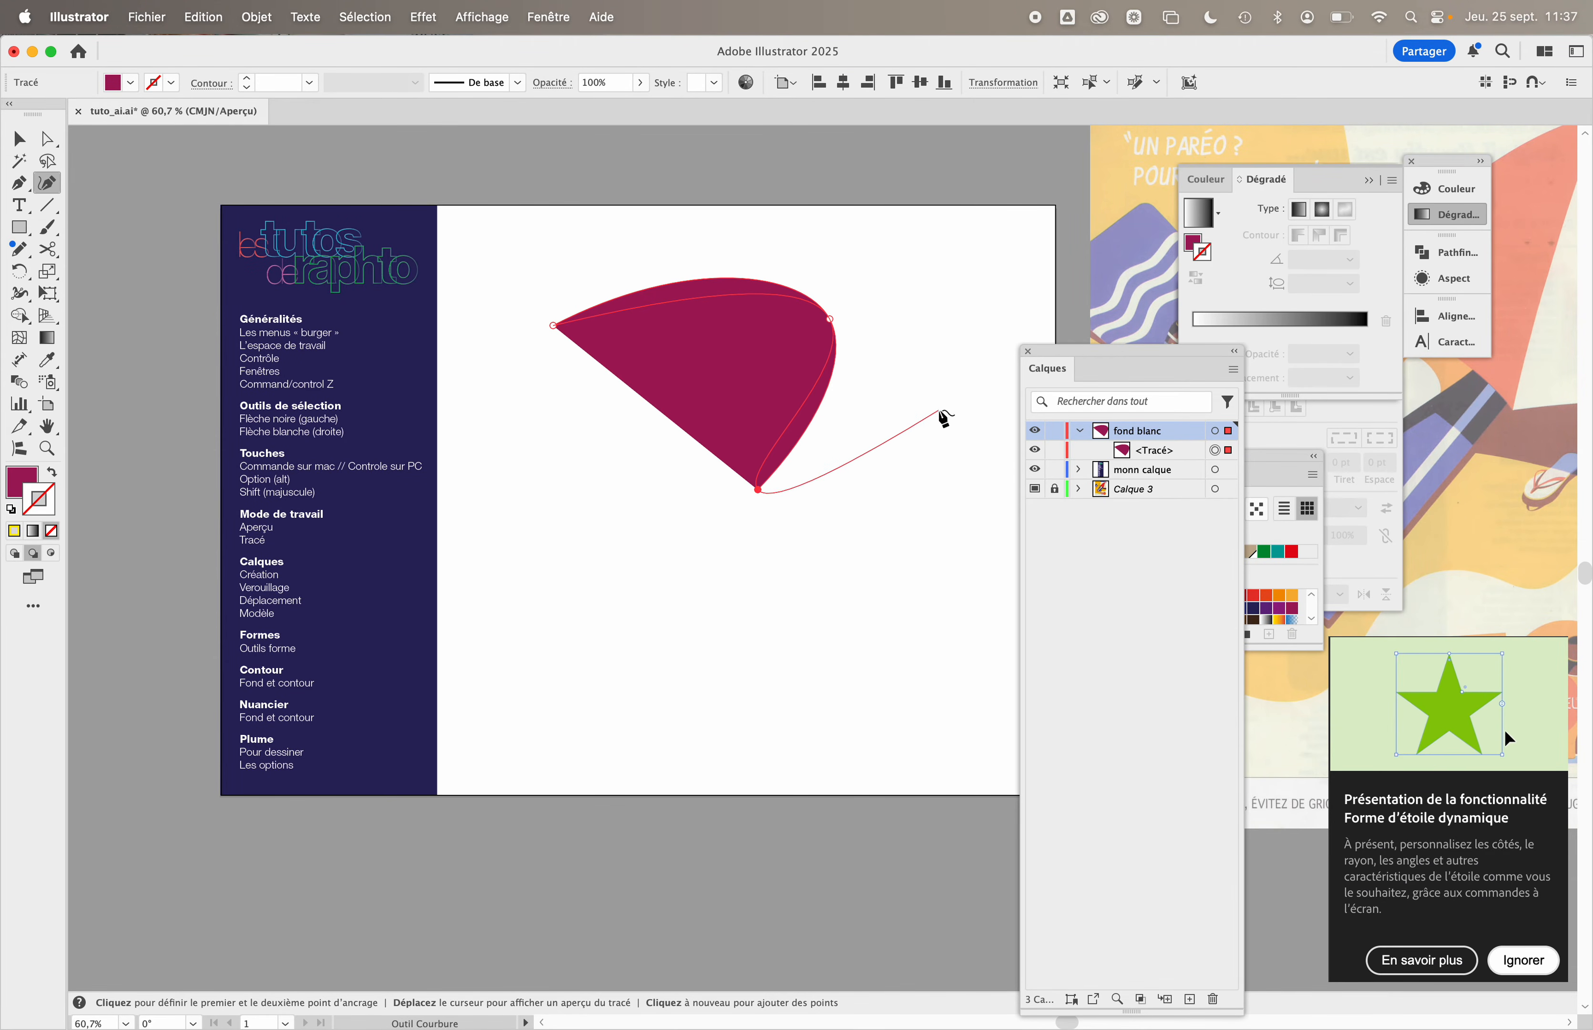
click(939, 409)
click(890, 566)
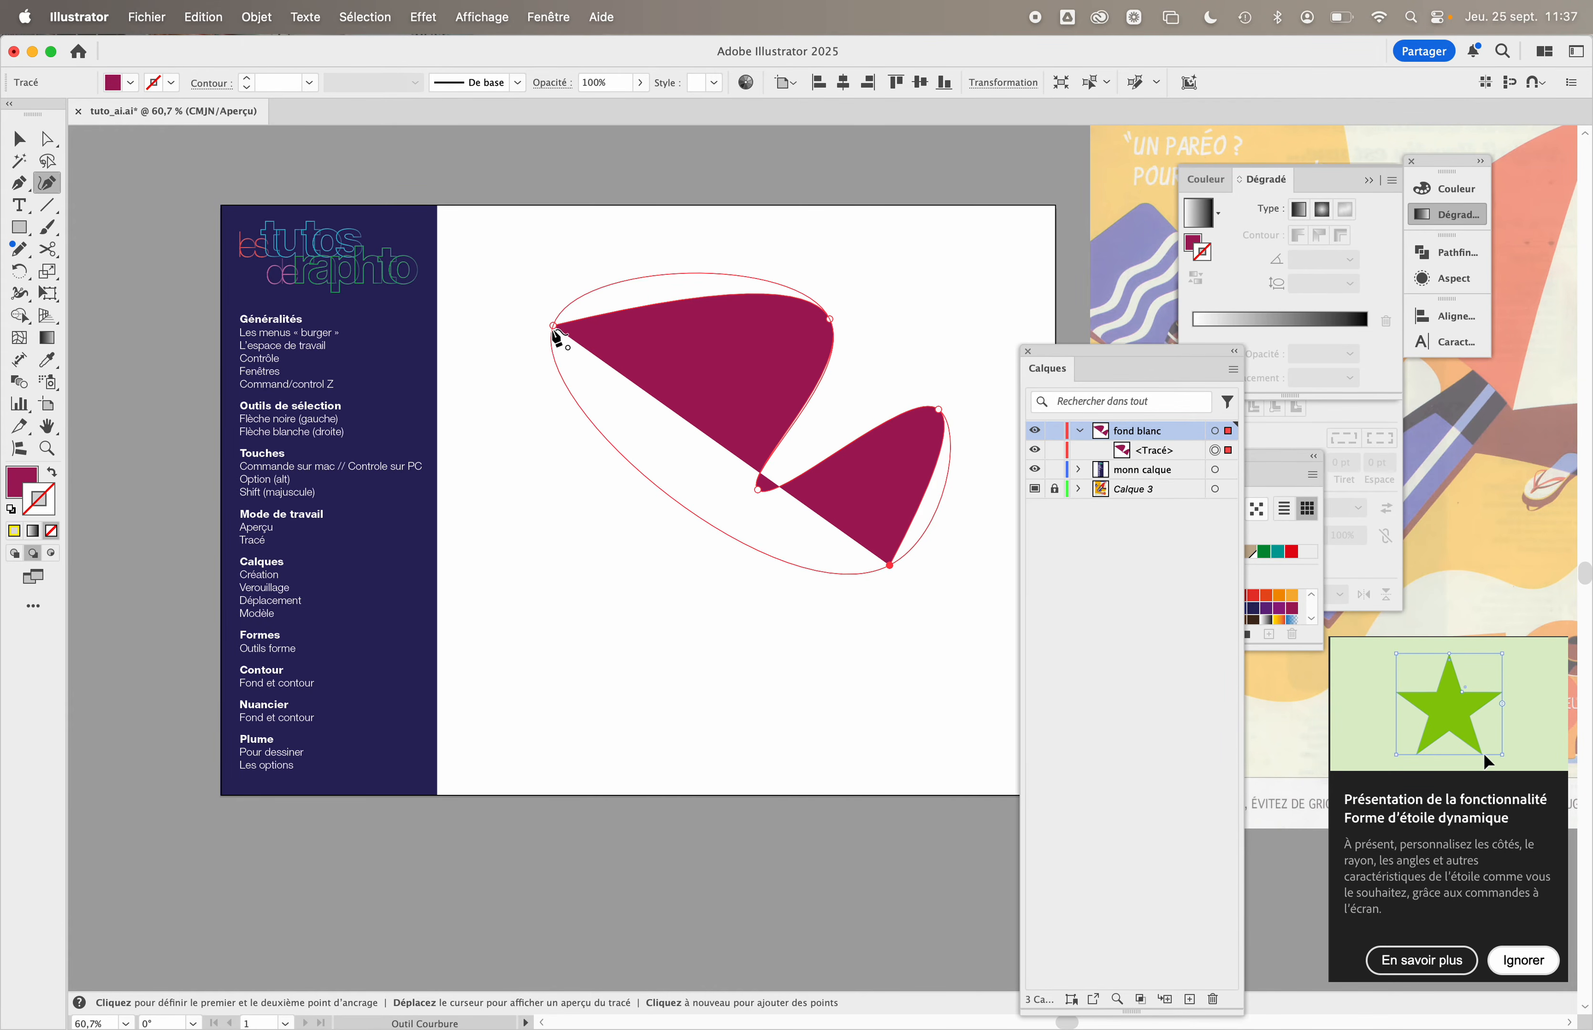
drag(555, 328, 553, 571)
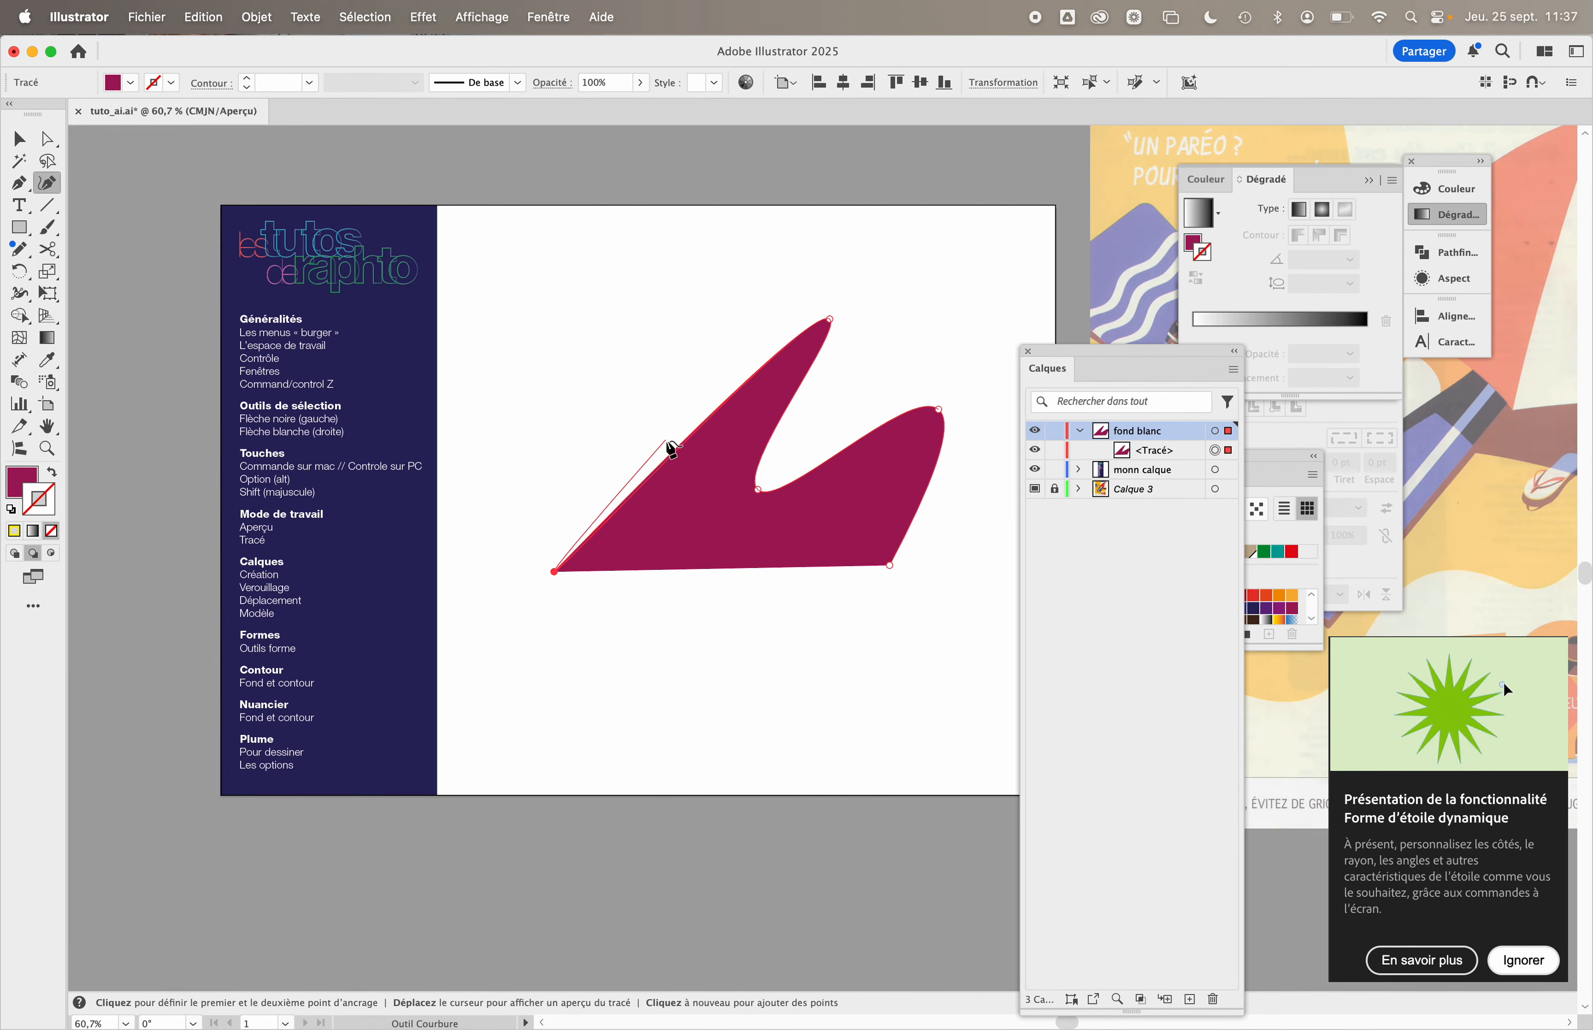
key(BackSpace)
- Draw a closed, straight-edged zigzag shape with nine points on the white area using the Pen tool, and delete it
click(15, 187)
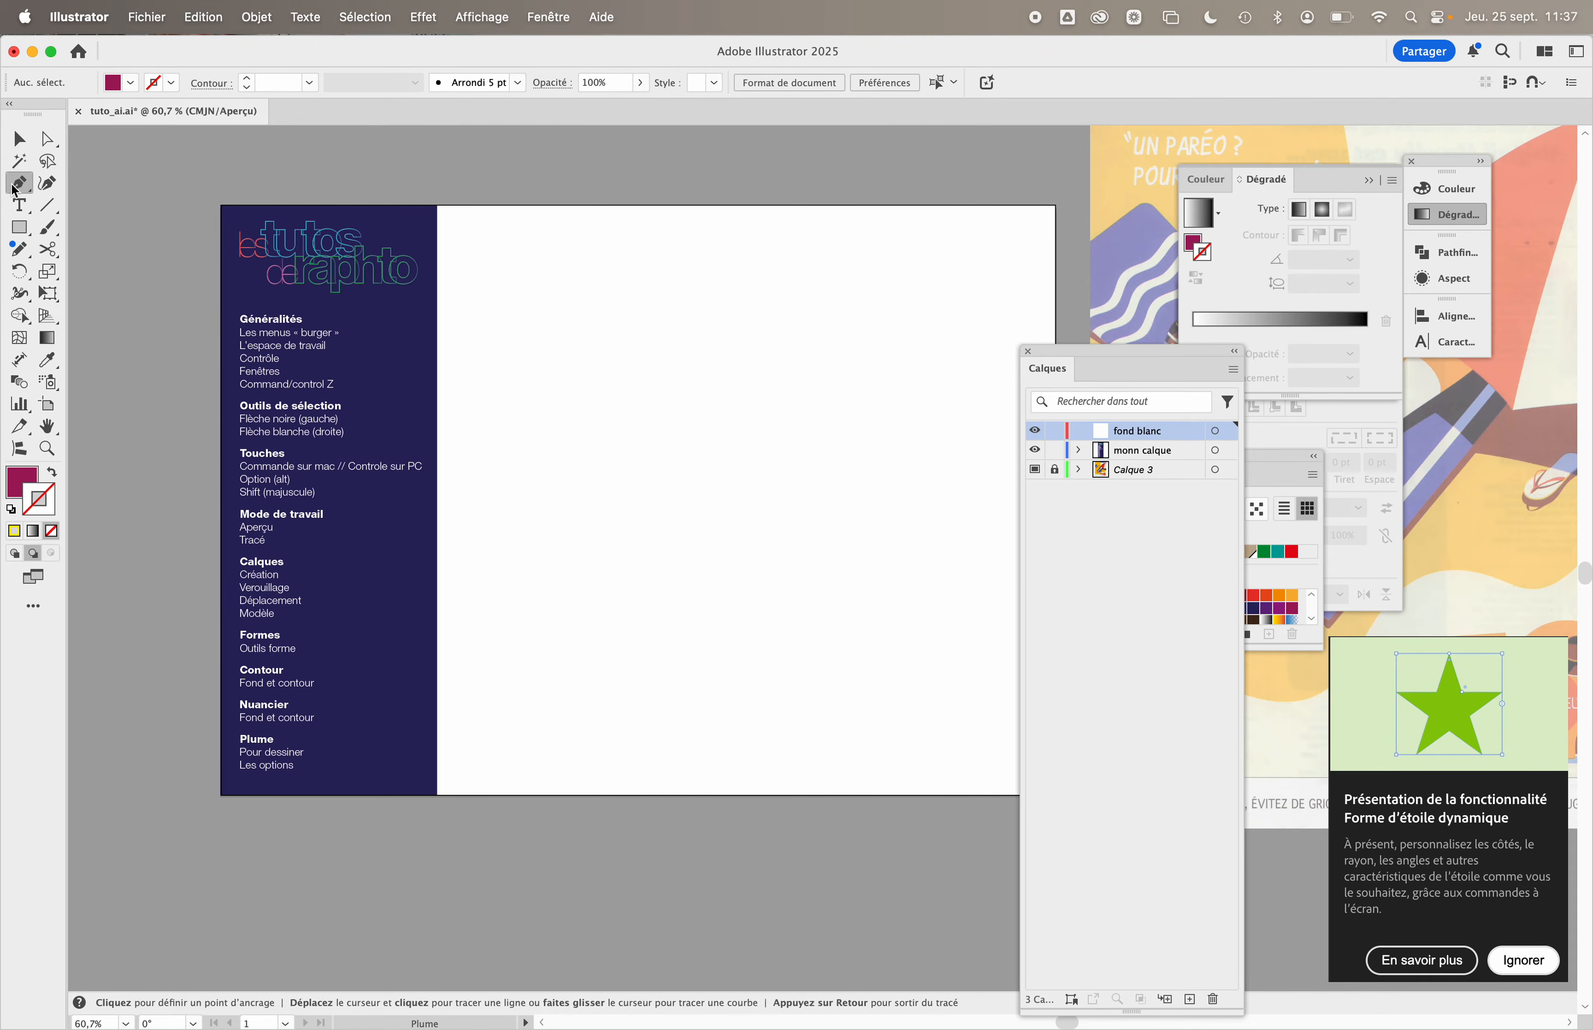
click(604, 348)
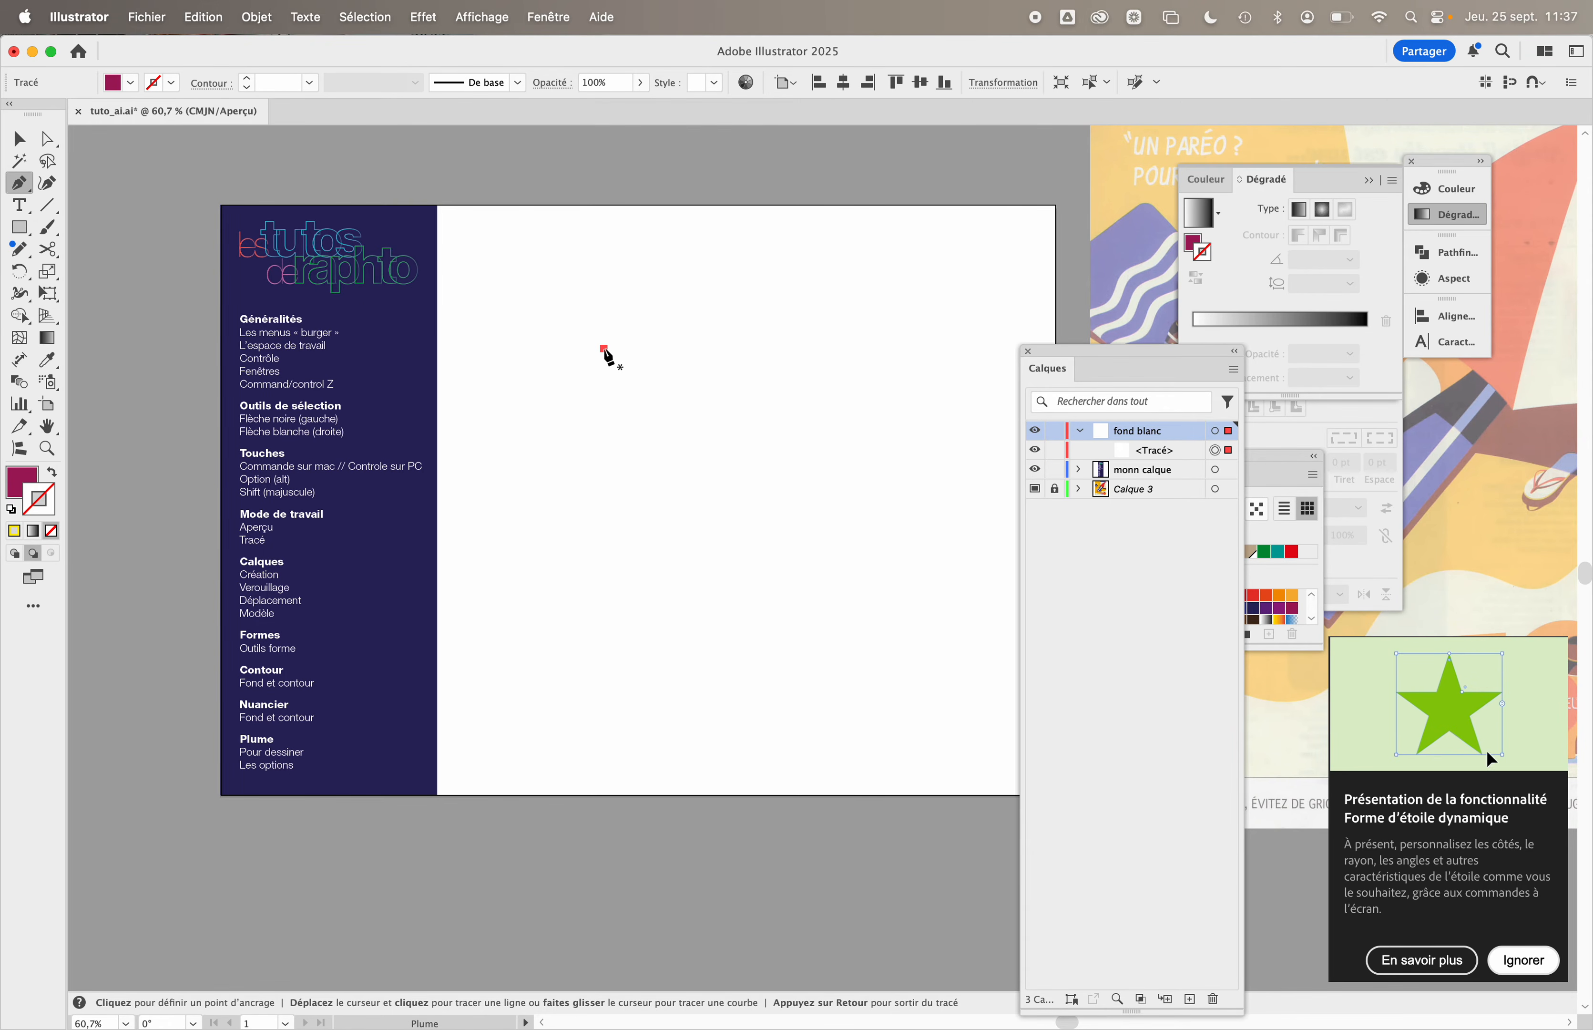
click(828, 300)
click(750, 460)
click(863, 451)
click(859, 673)
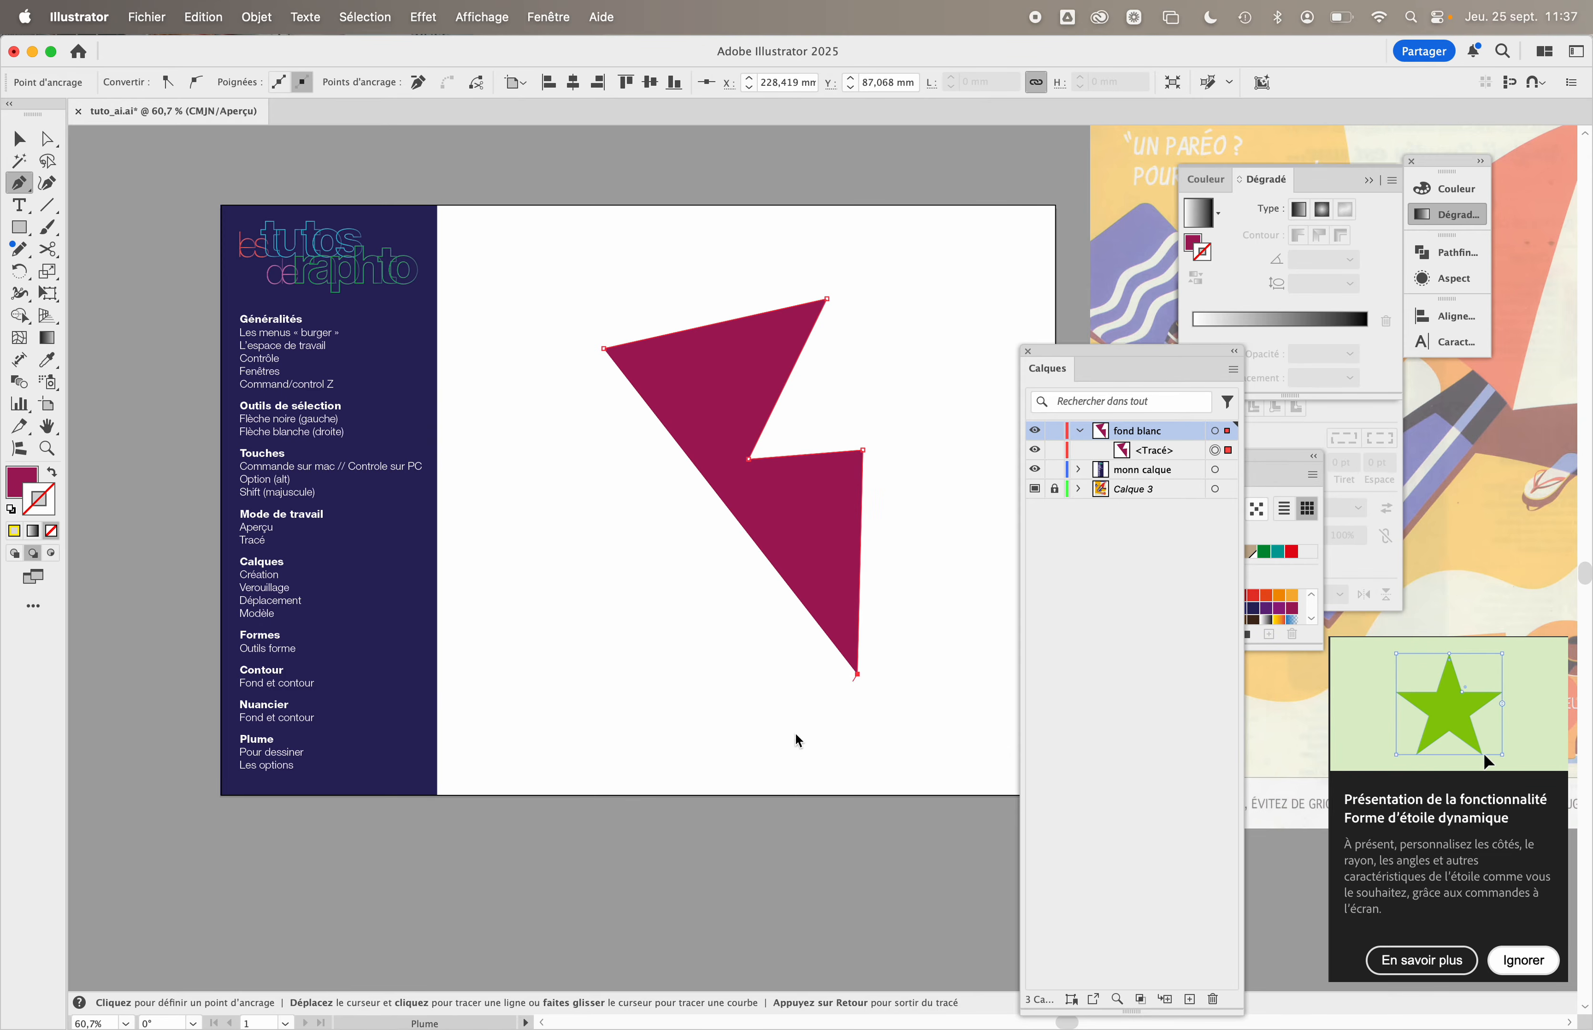
click(600, 794)
super+click(505, 701)
click(678, 583)
click(503, 520)
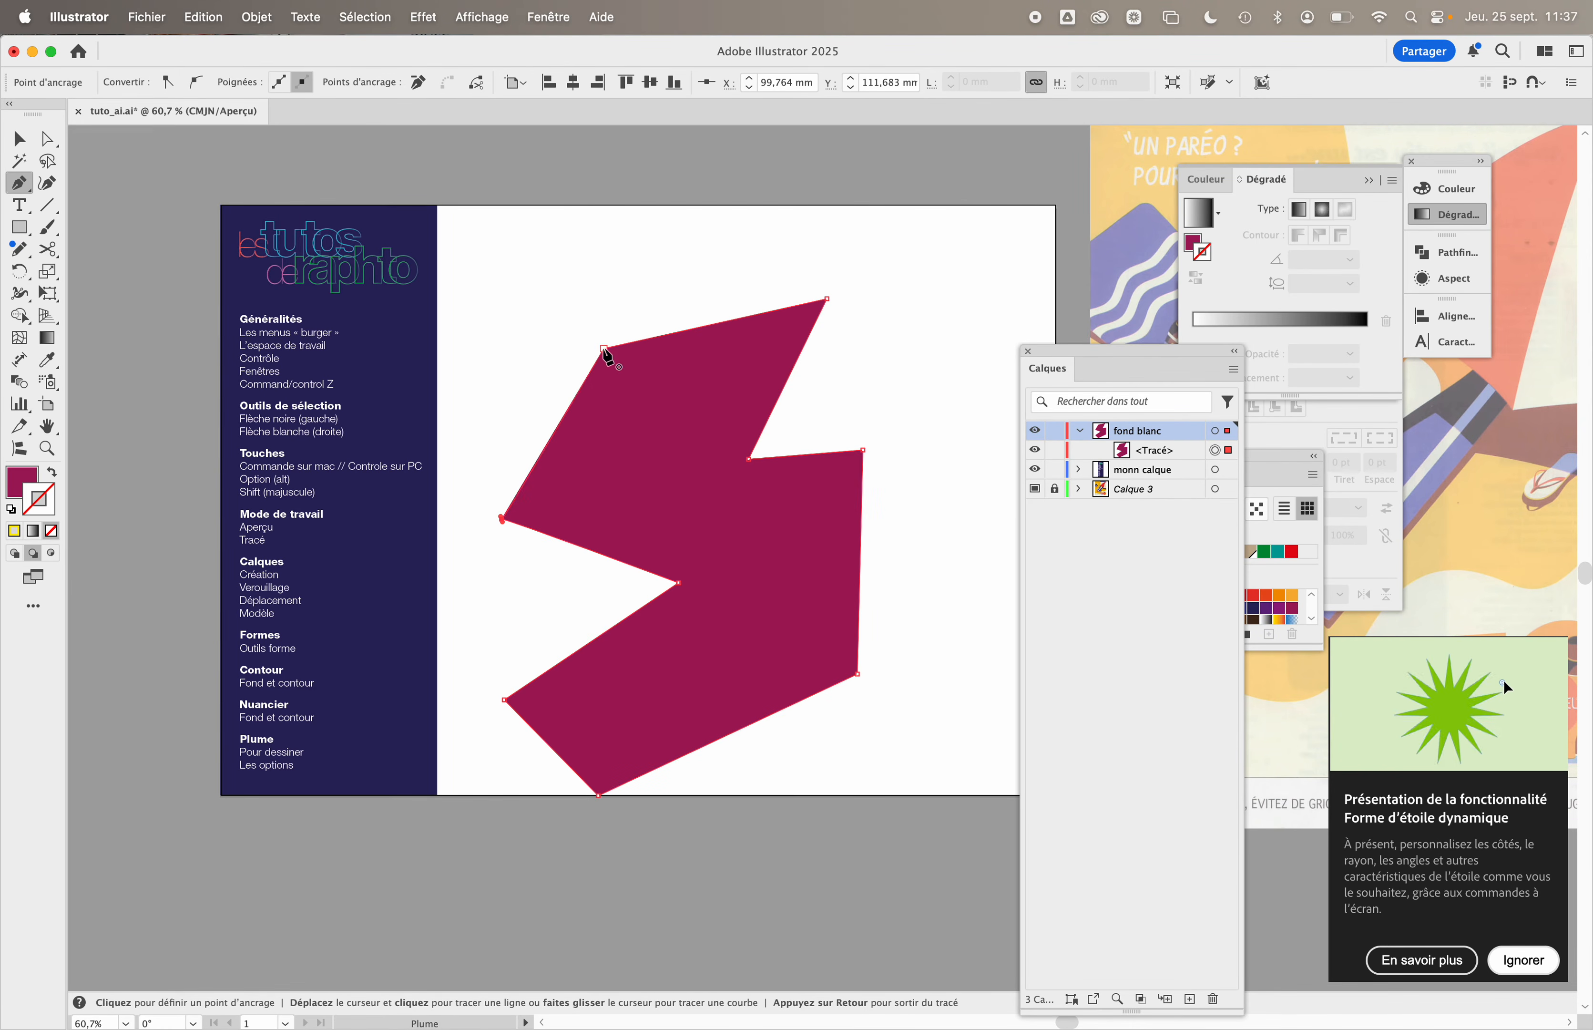
click(605, 348)
key(BackSpace)
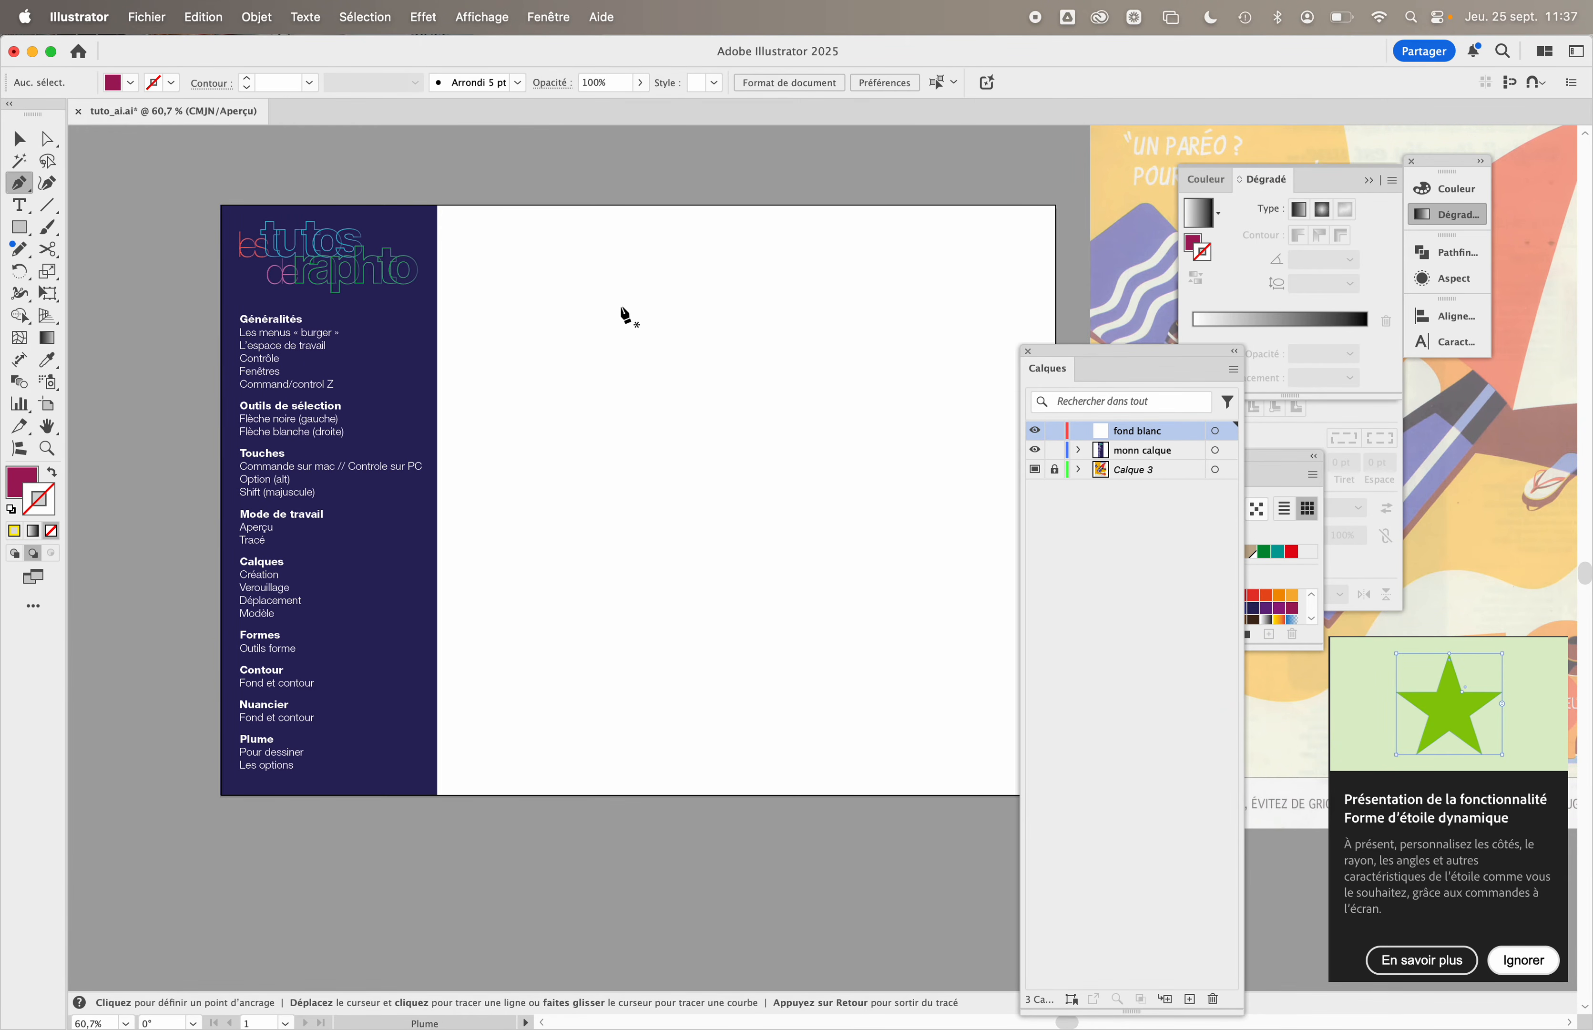
- Draw a closed four-sided shape on the white area with the Pen tool, ending on its starting anchor point
scroll(569, 401, up, 3)
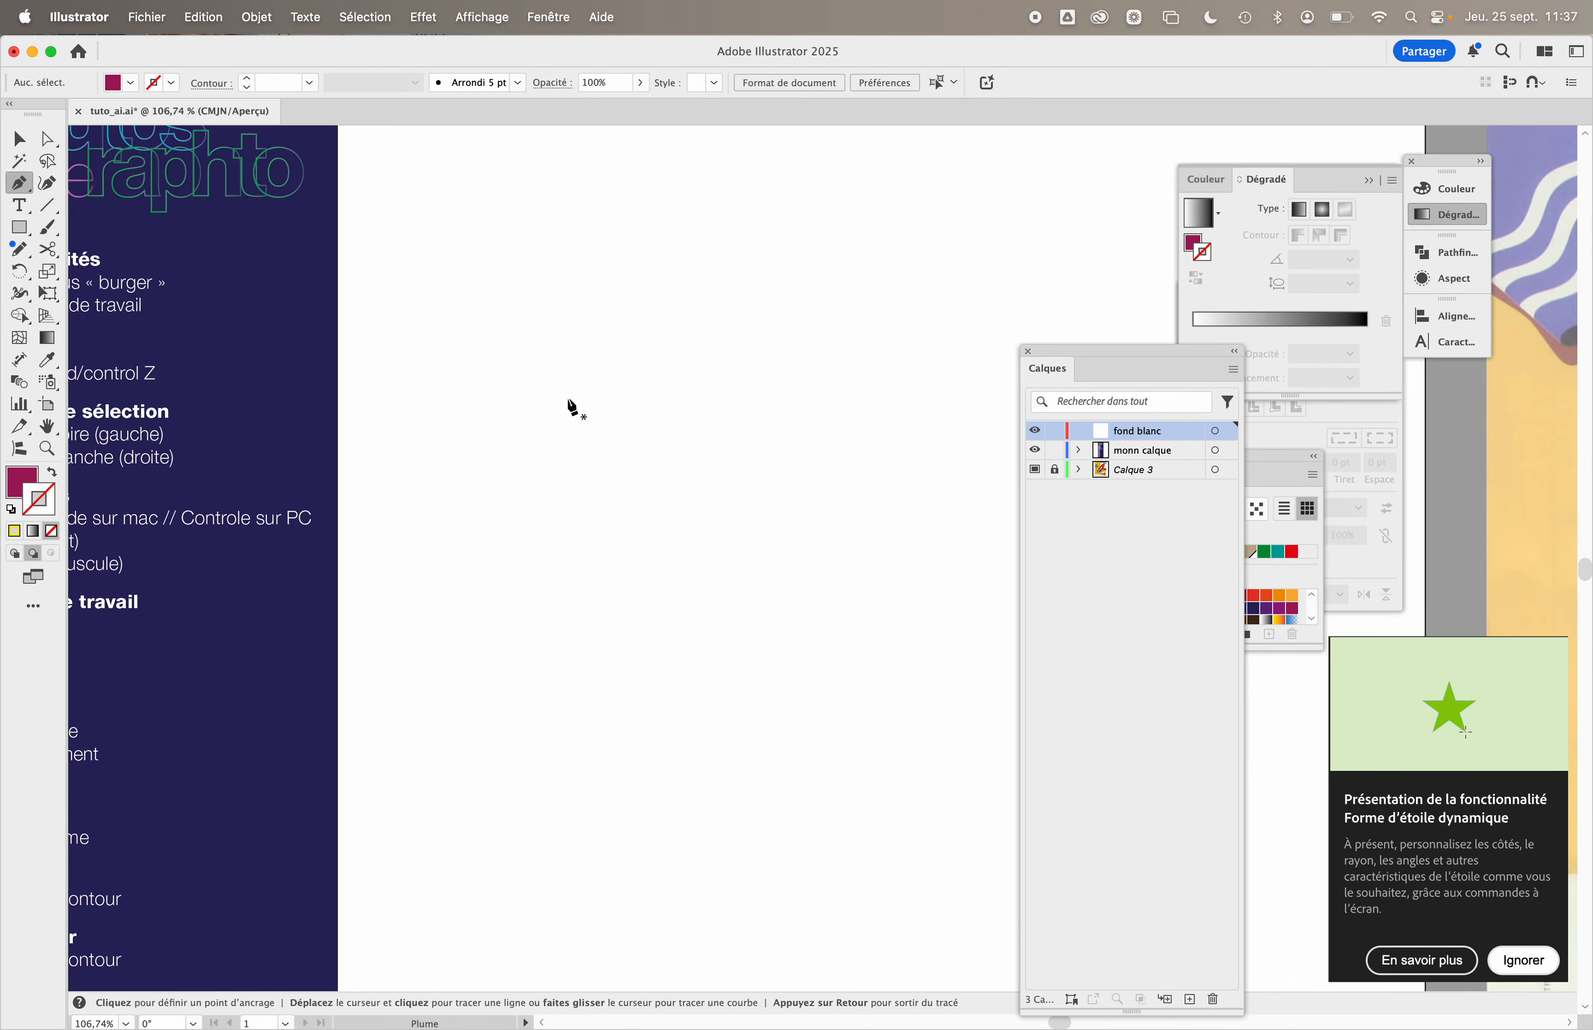
click(567, 399)
click(786, 337)
click(801, 614)
click(553, 627)
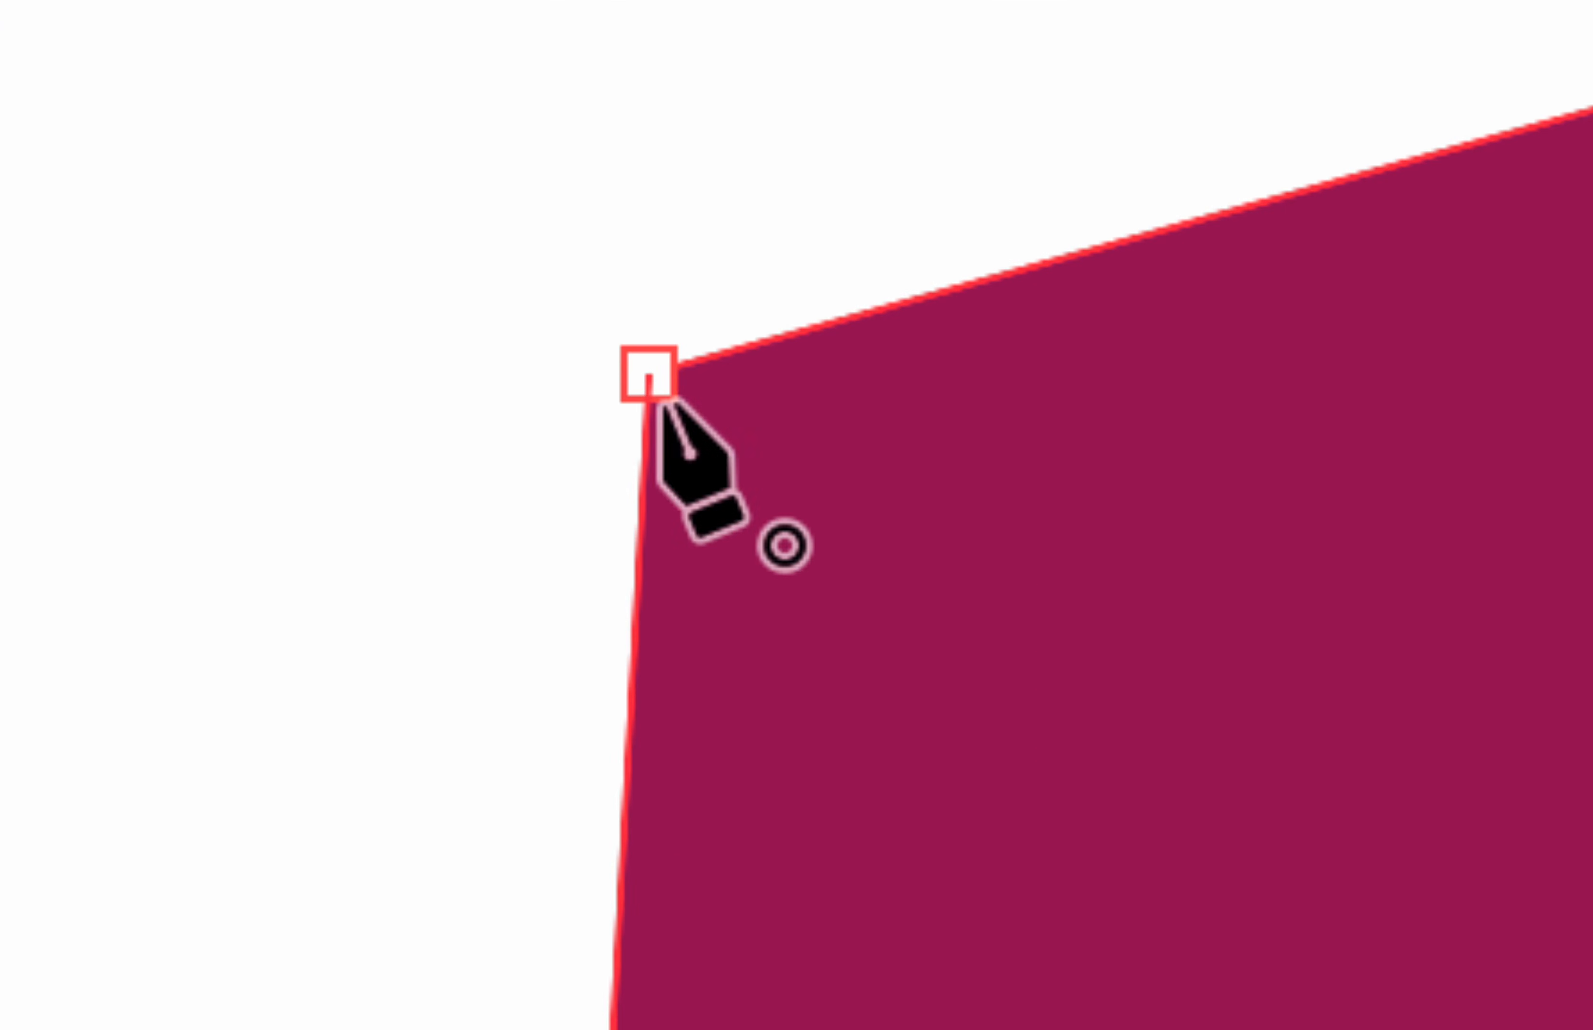
click(649, 375)
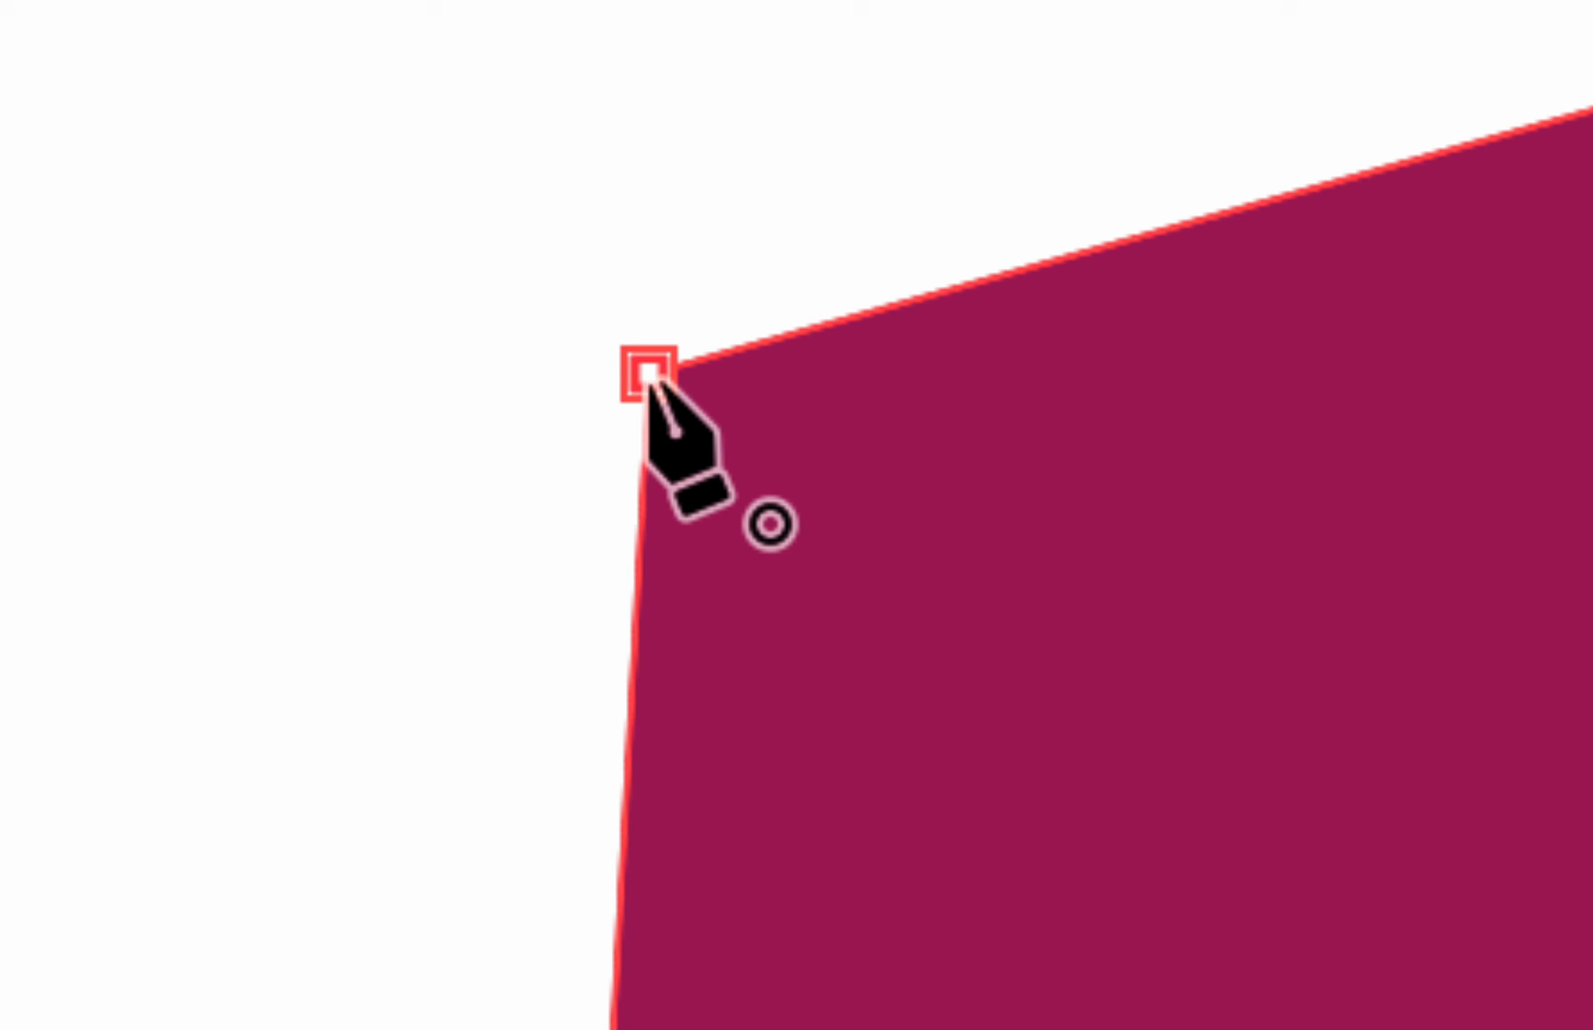
- Remove the upper-left anchor point of the four-sided shape with the Pen tool, turning it into a triangle
key(minus)
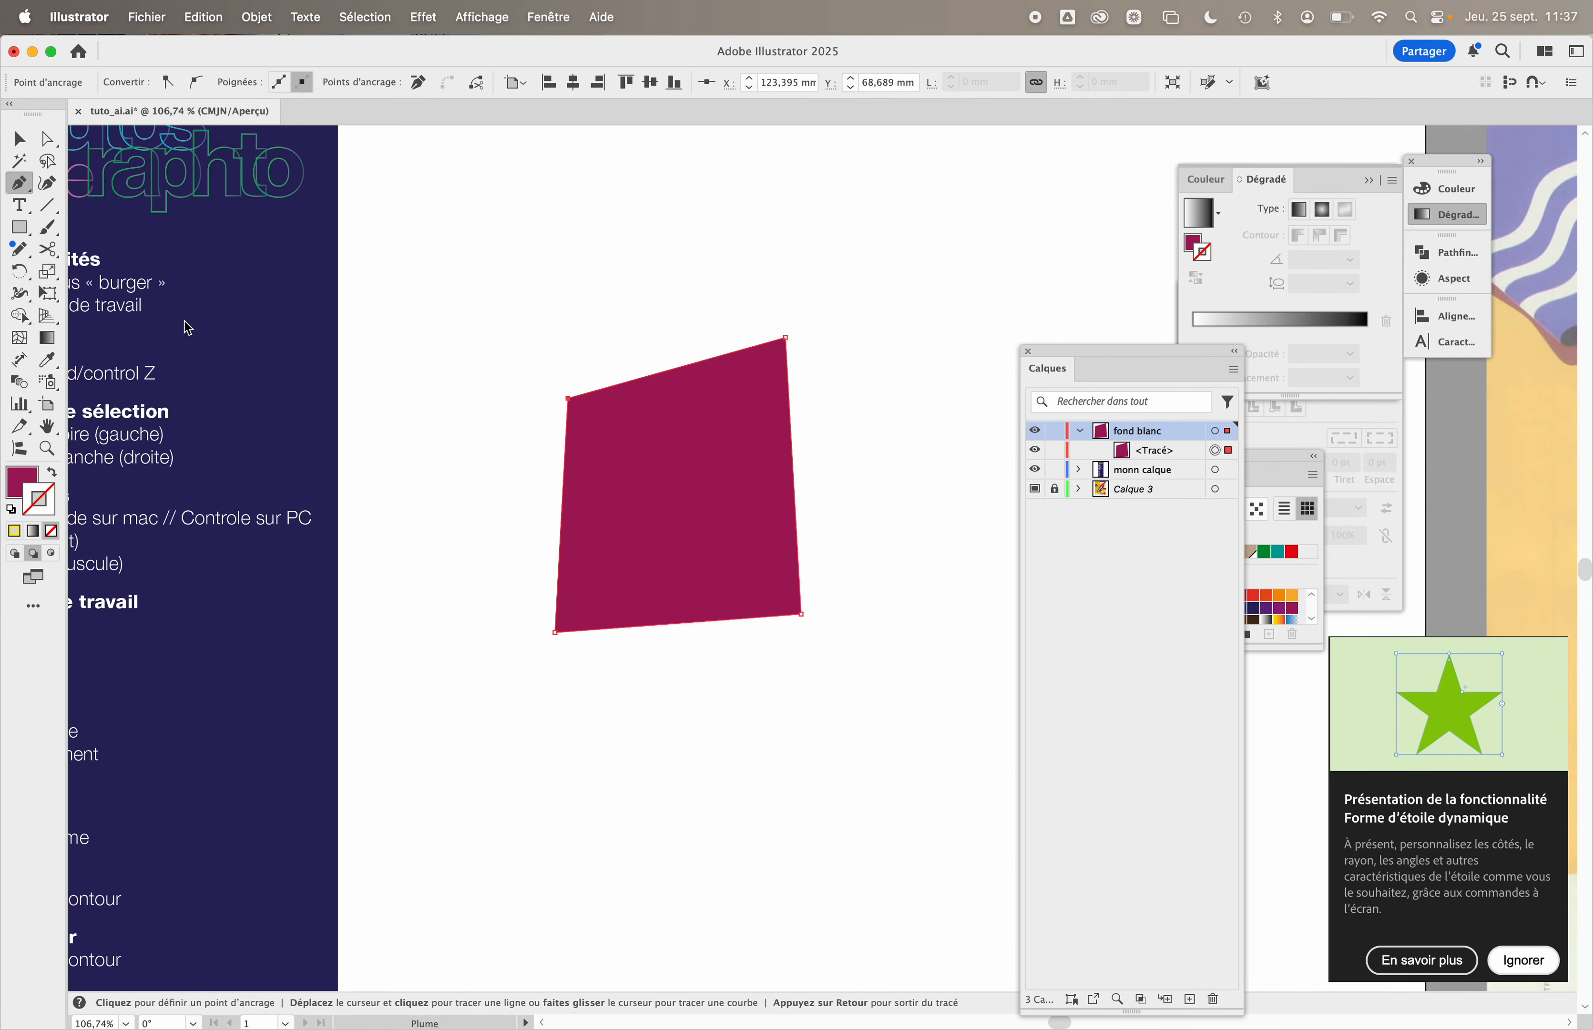
click(47, 449)
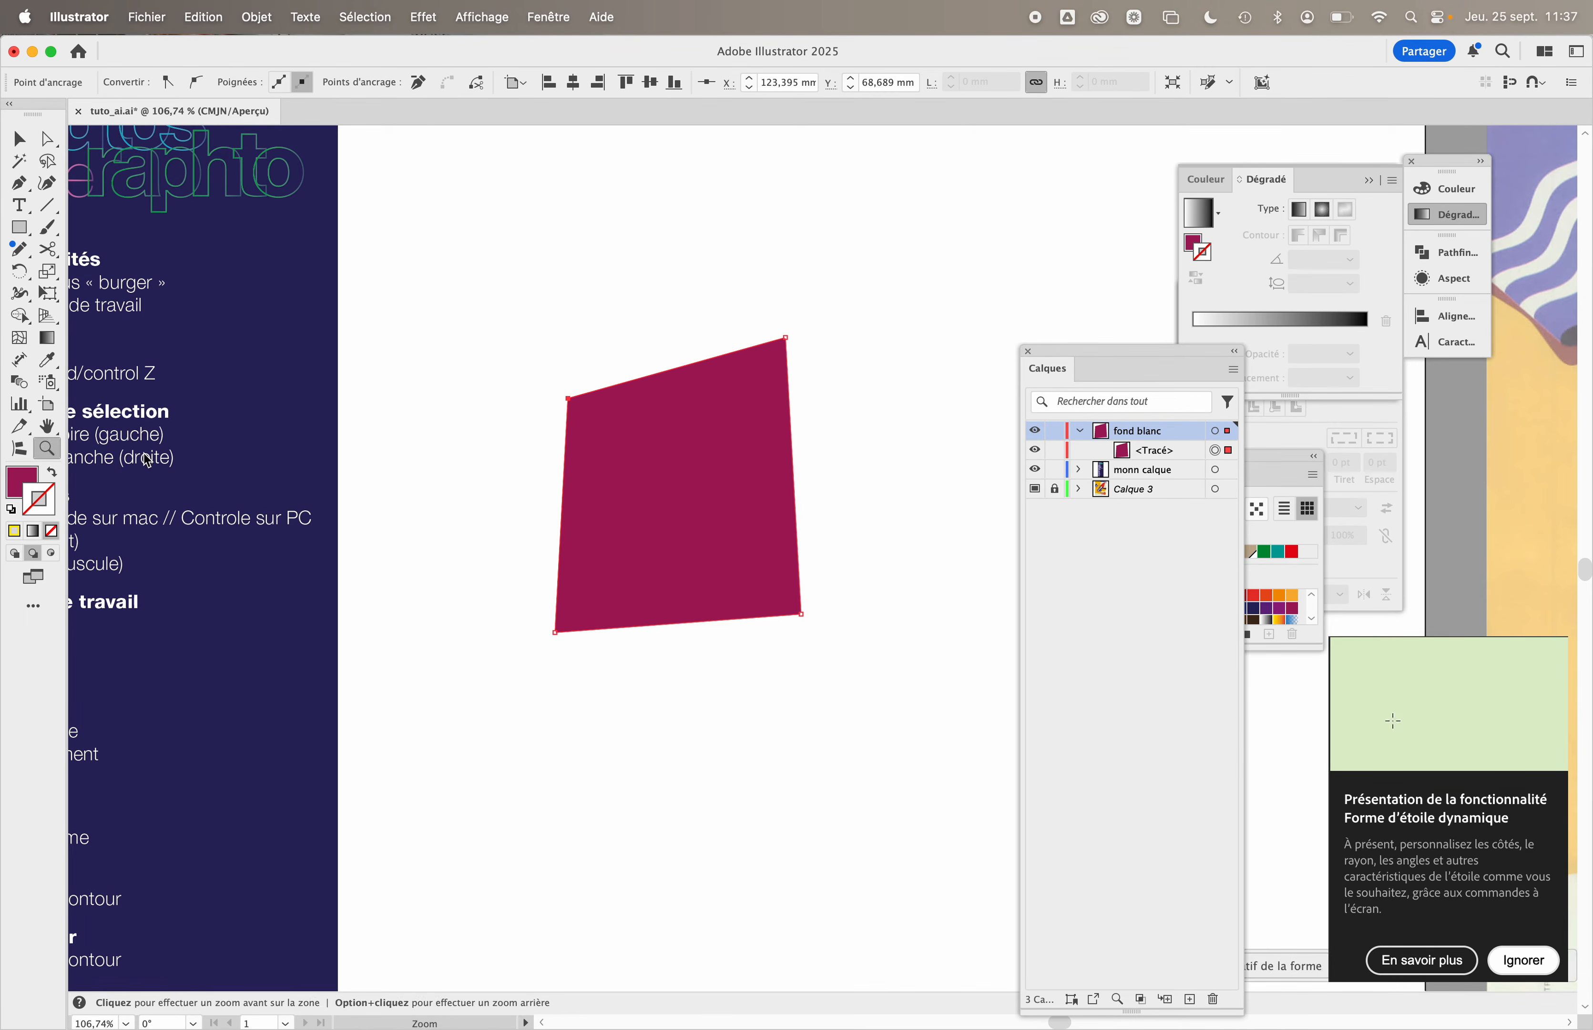
click(684, 497)
click(20, 184)
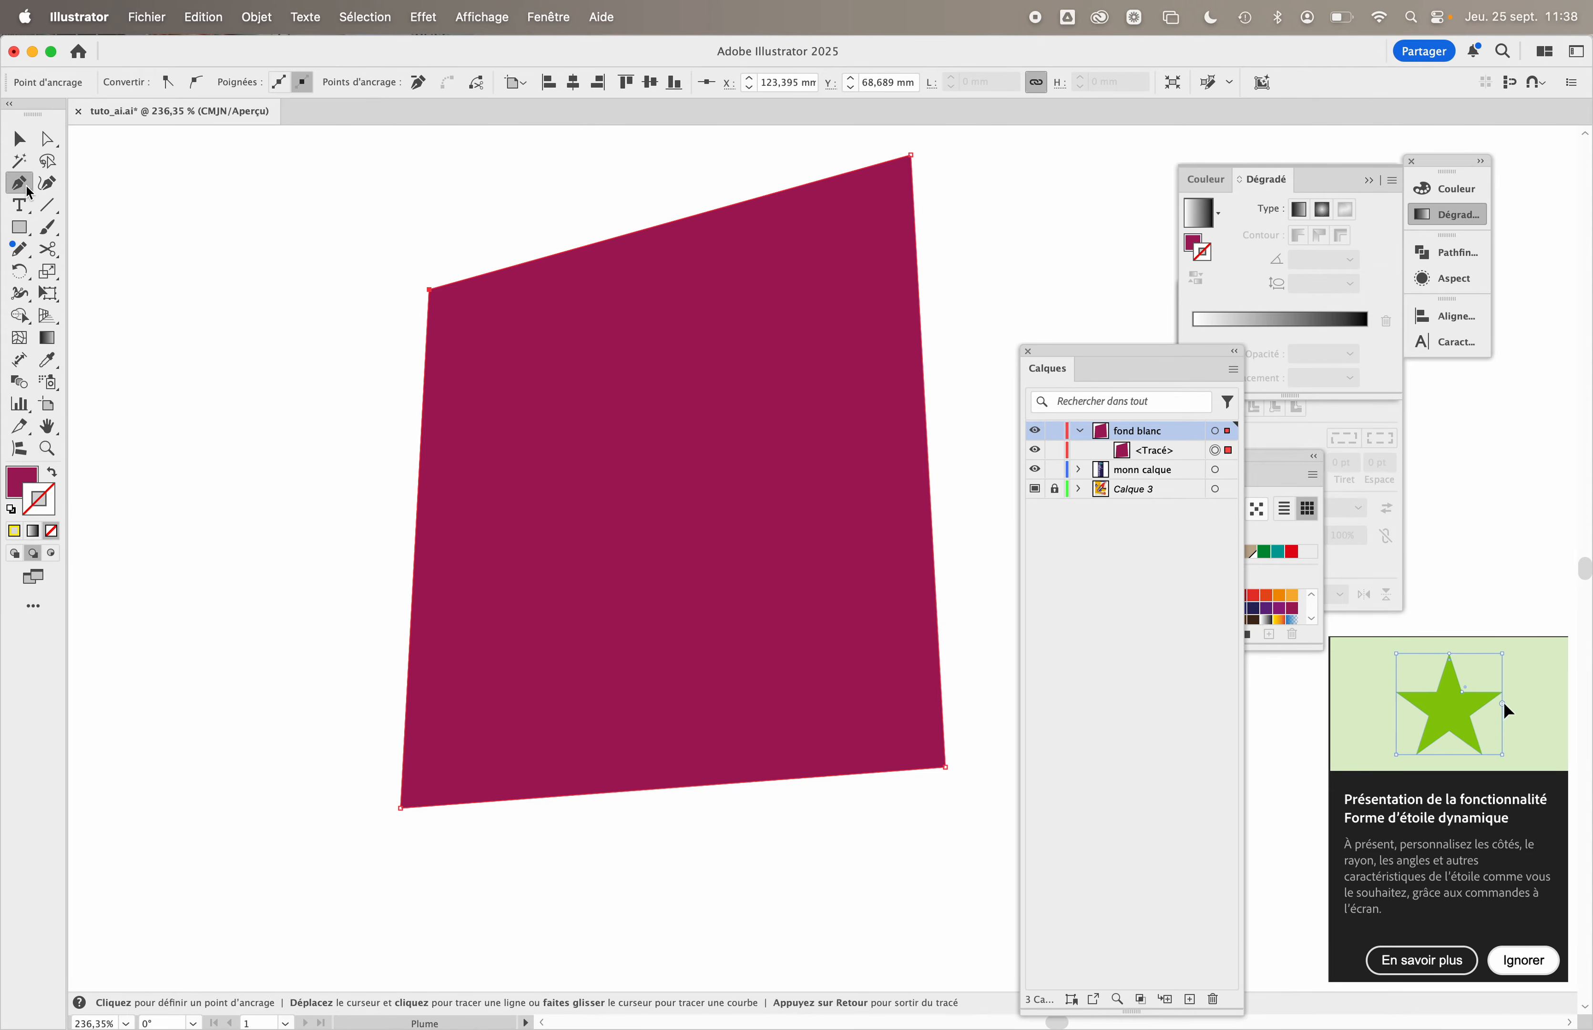
scroll(598, 318, up, 1)
drag(583, 250, 648, 293)
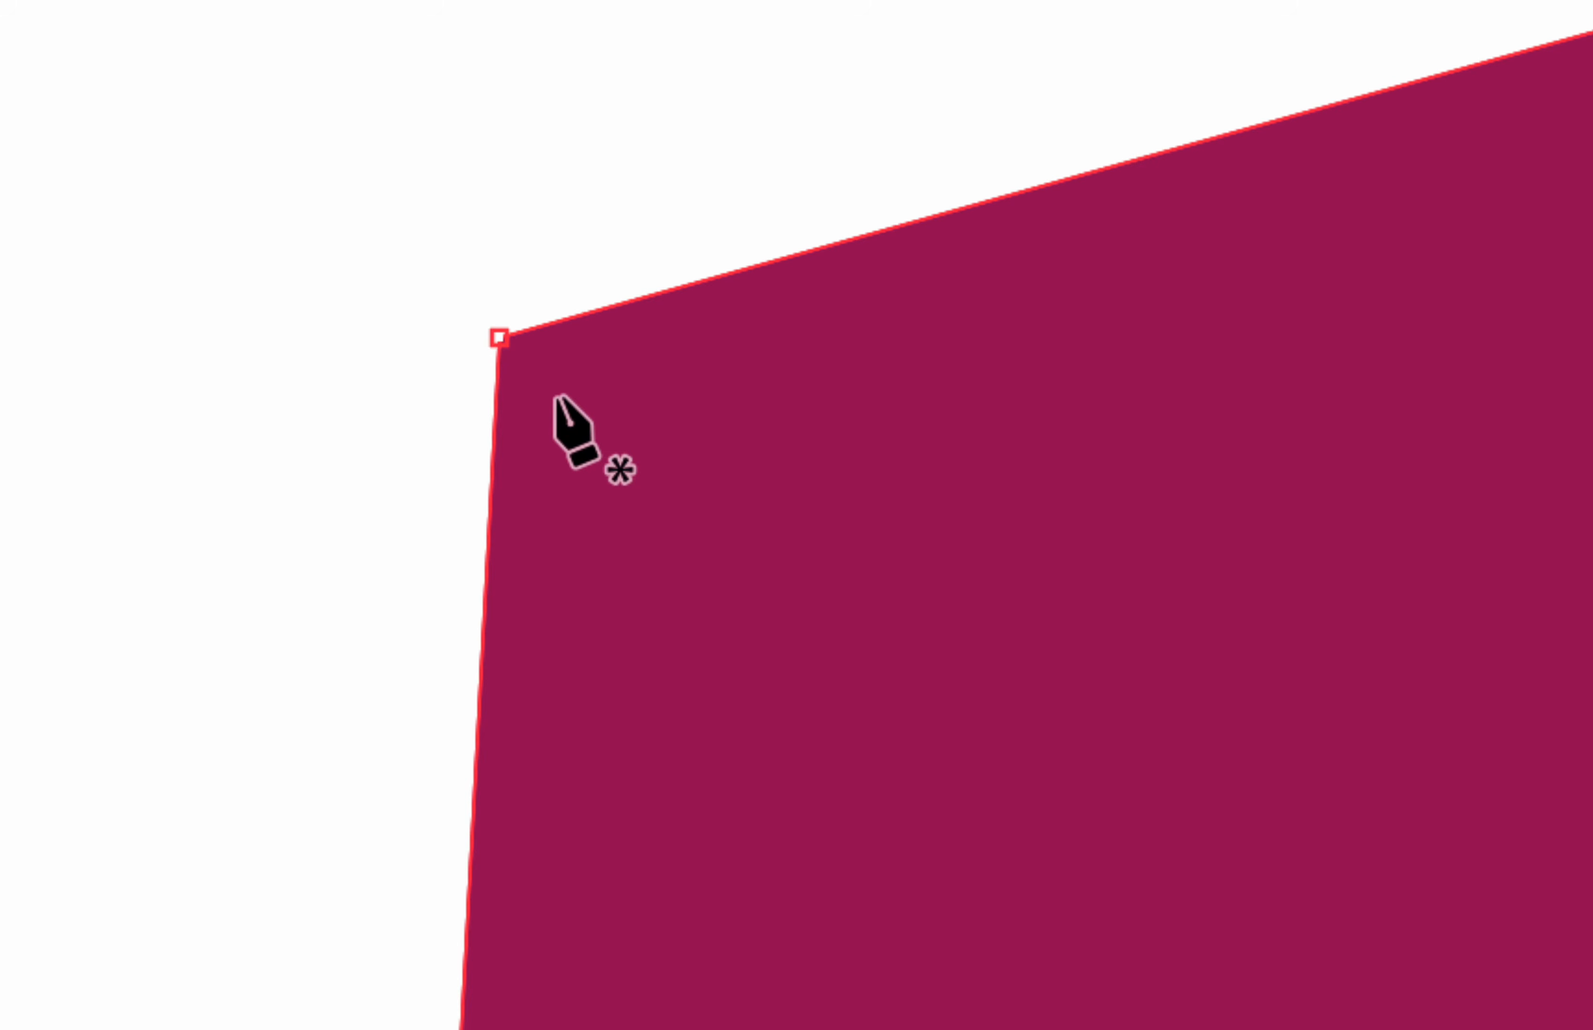
click(496, 343)
- Add three closely spaced anchor points along the middle of the triangle's slanted edge with the Pen tool
scroll(675, 490, down, 5)
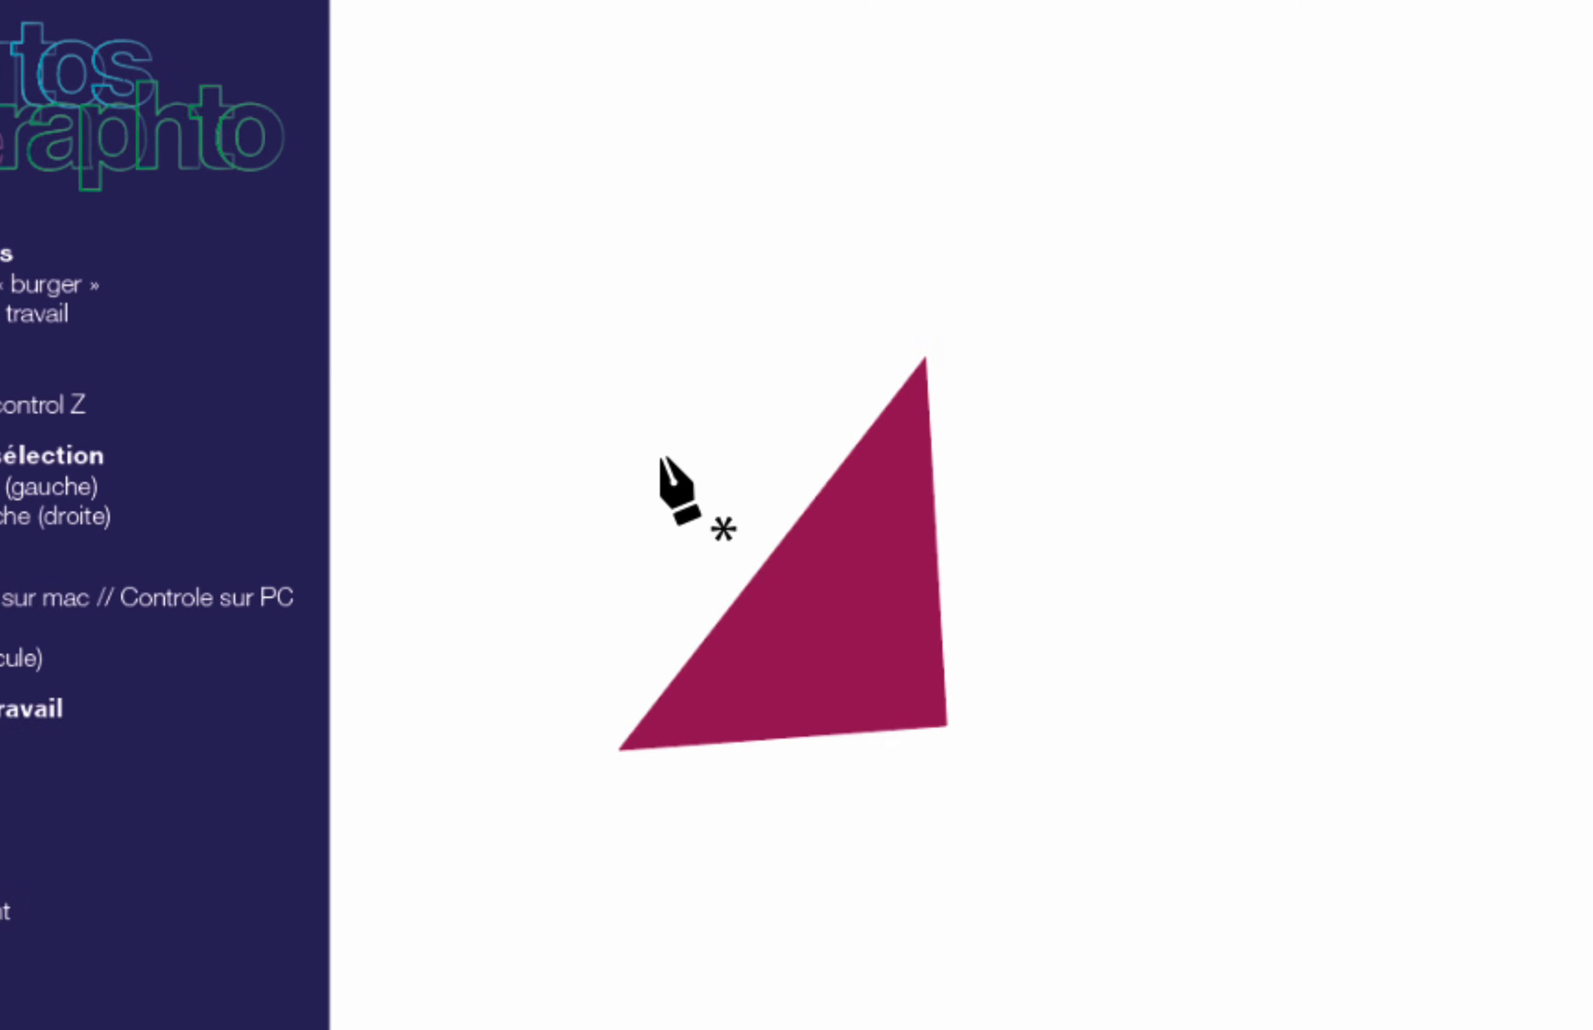
scroll(777, 512, up, 5)
scroll(847, 551, down, 6)
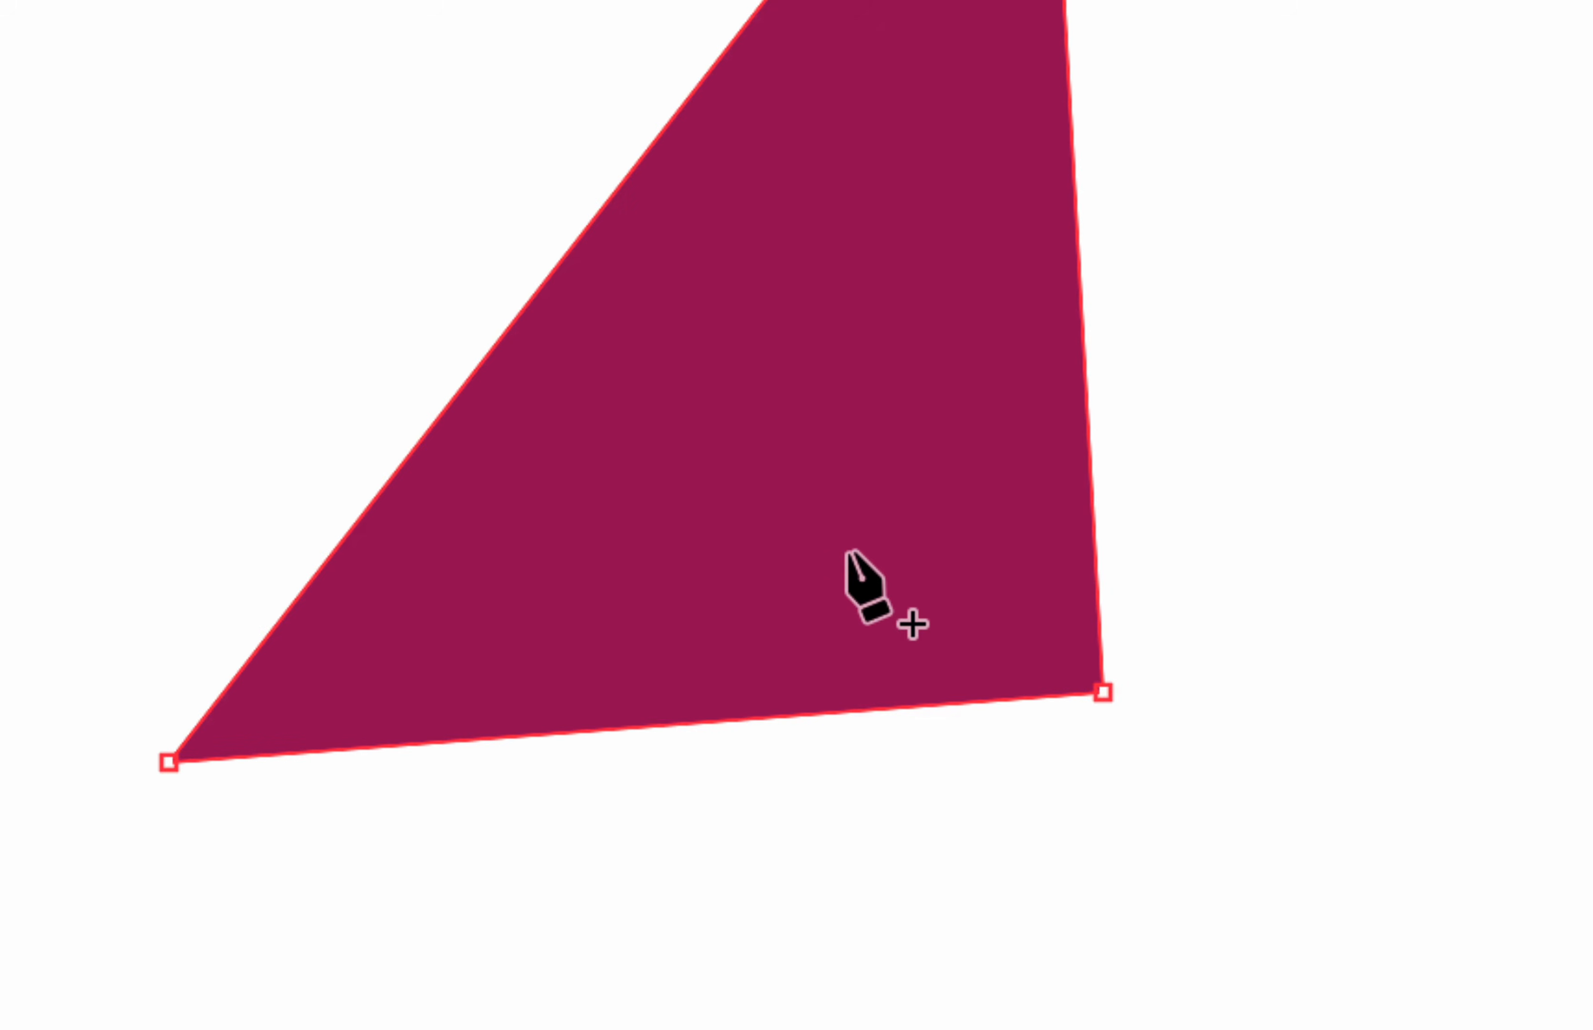
scroll(846, 551, up, 2)
click(621, 343)
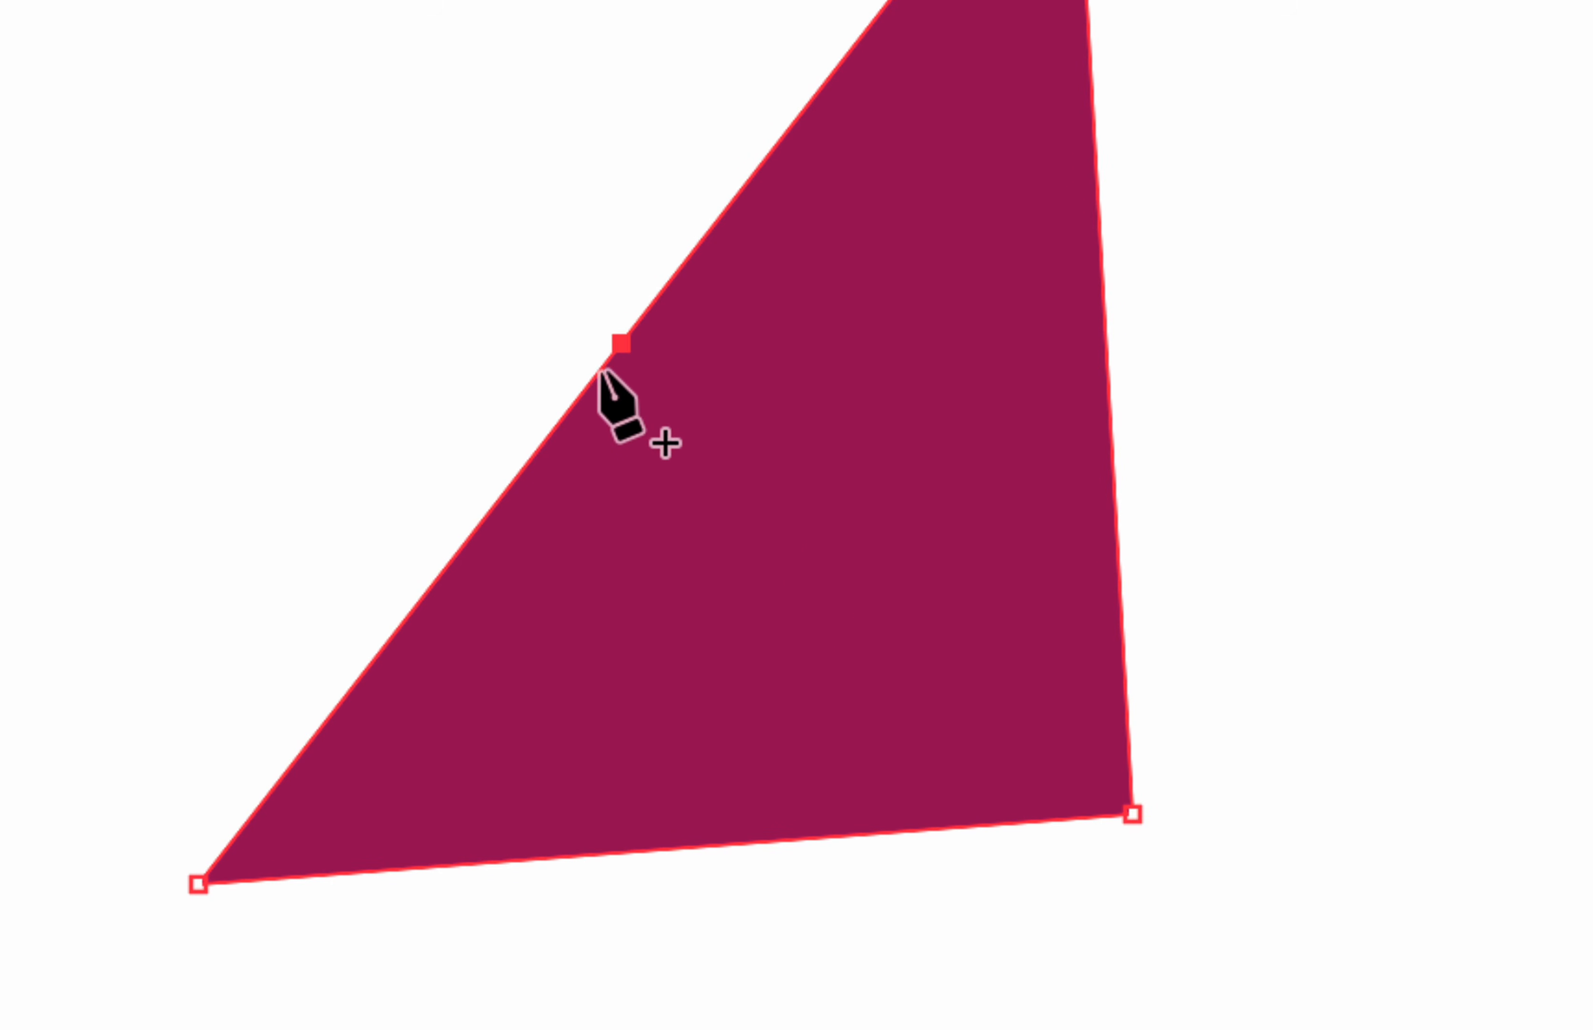
click(593, 379)
click(567, 411)
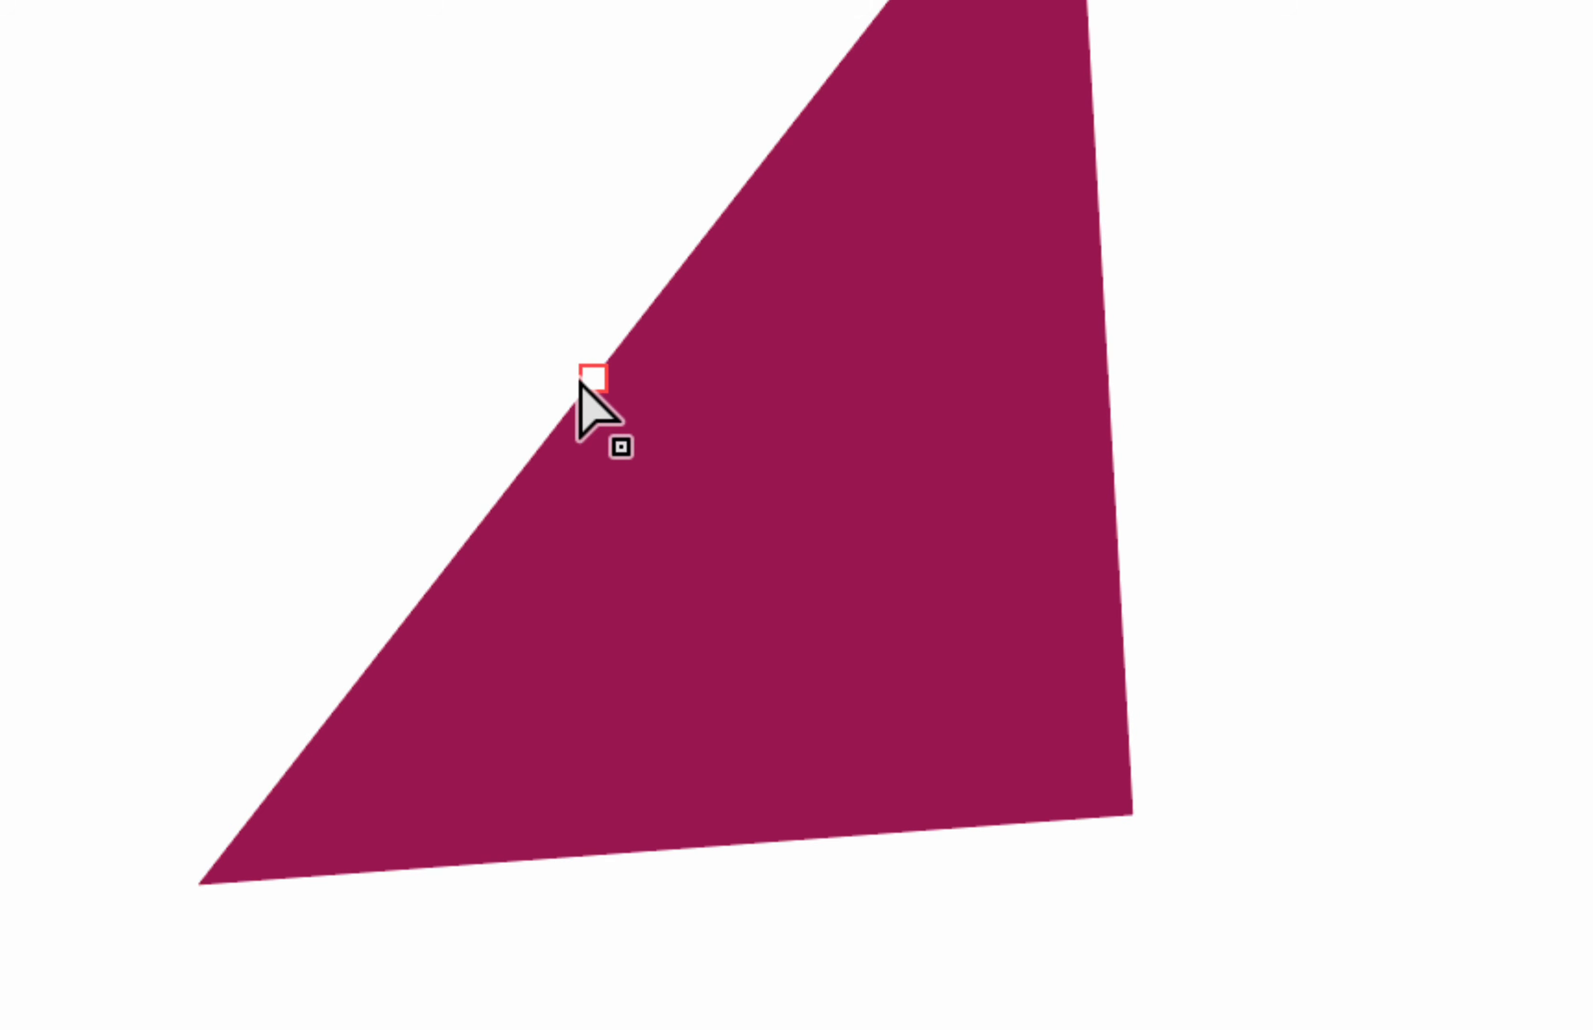
- Move the middle and lower added anchor points outward, stretching the middle one up and away into a spike
drag(591, 377, 537, 329)
drag(568, 412, 461, 408)
key(p)
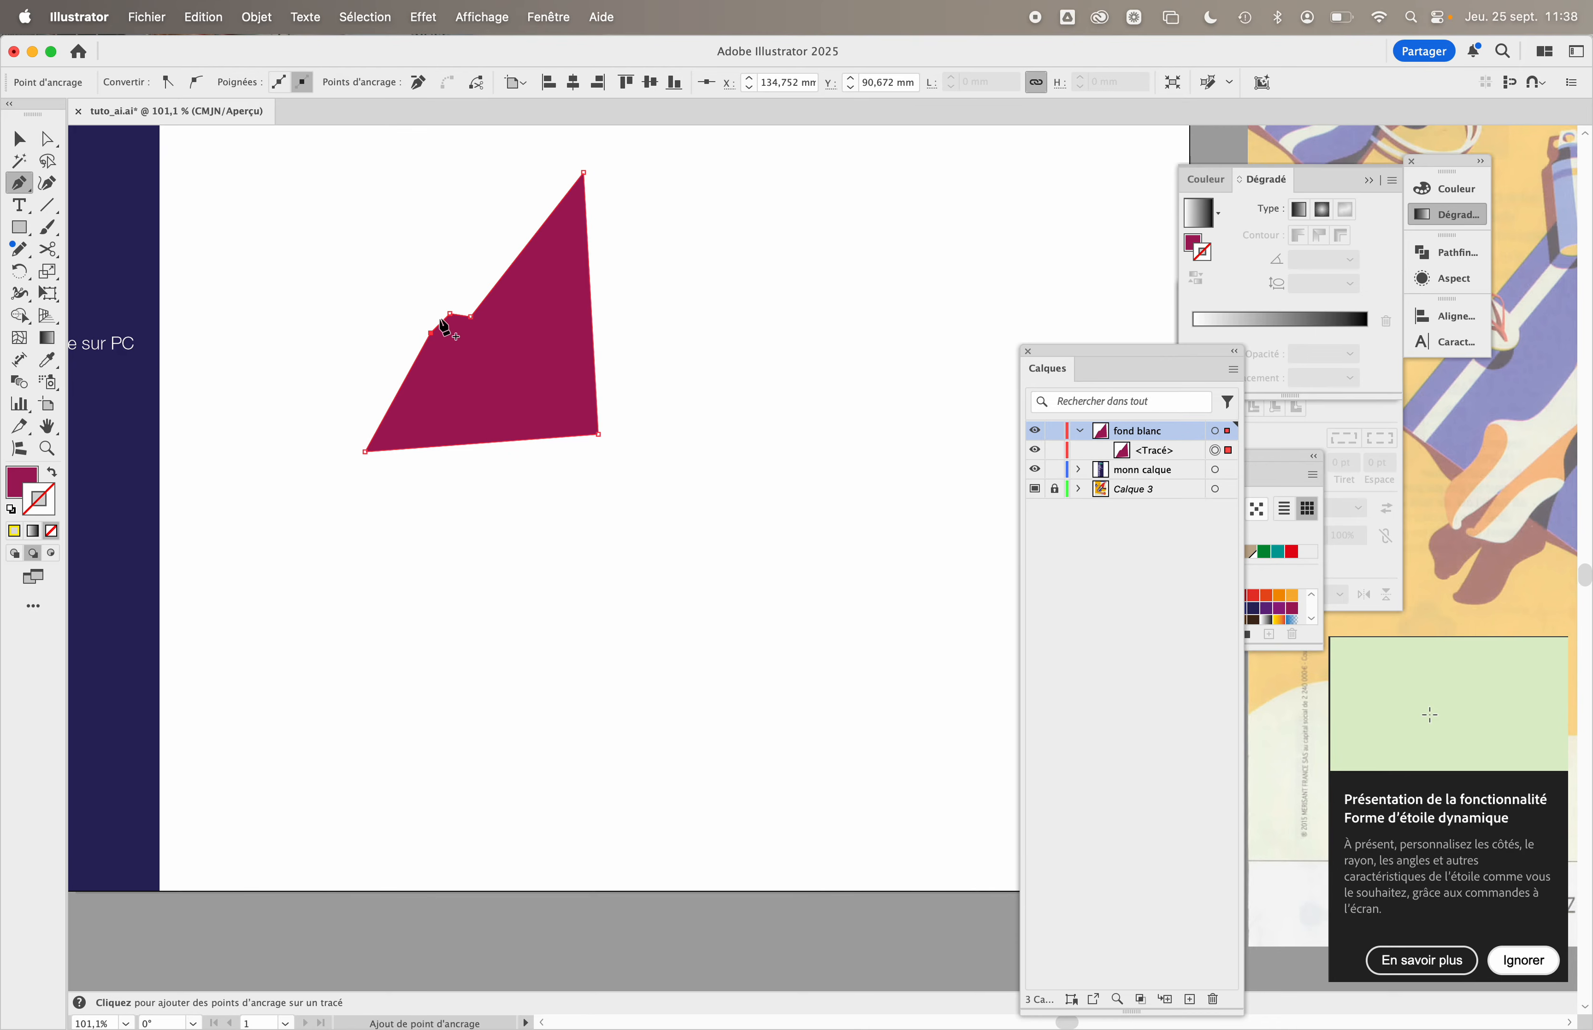
scroll(445, 328, up, 4)
scroll(445, 328, left, 4)
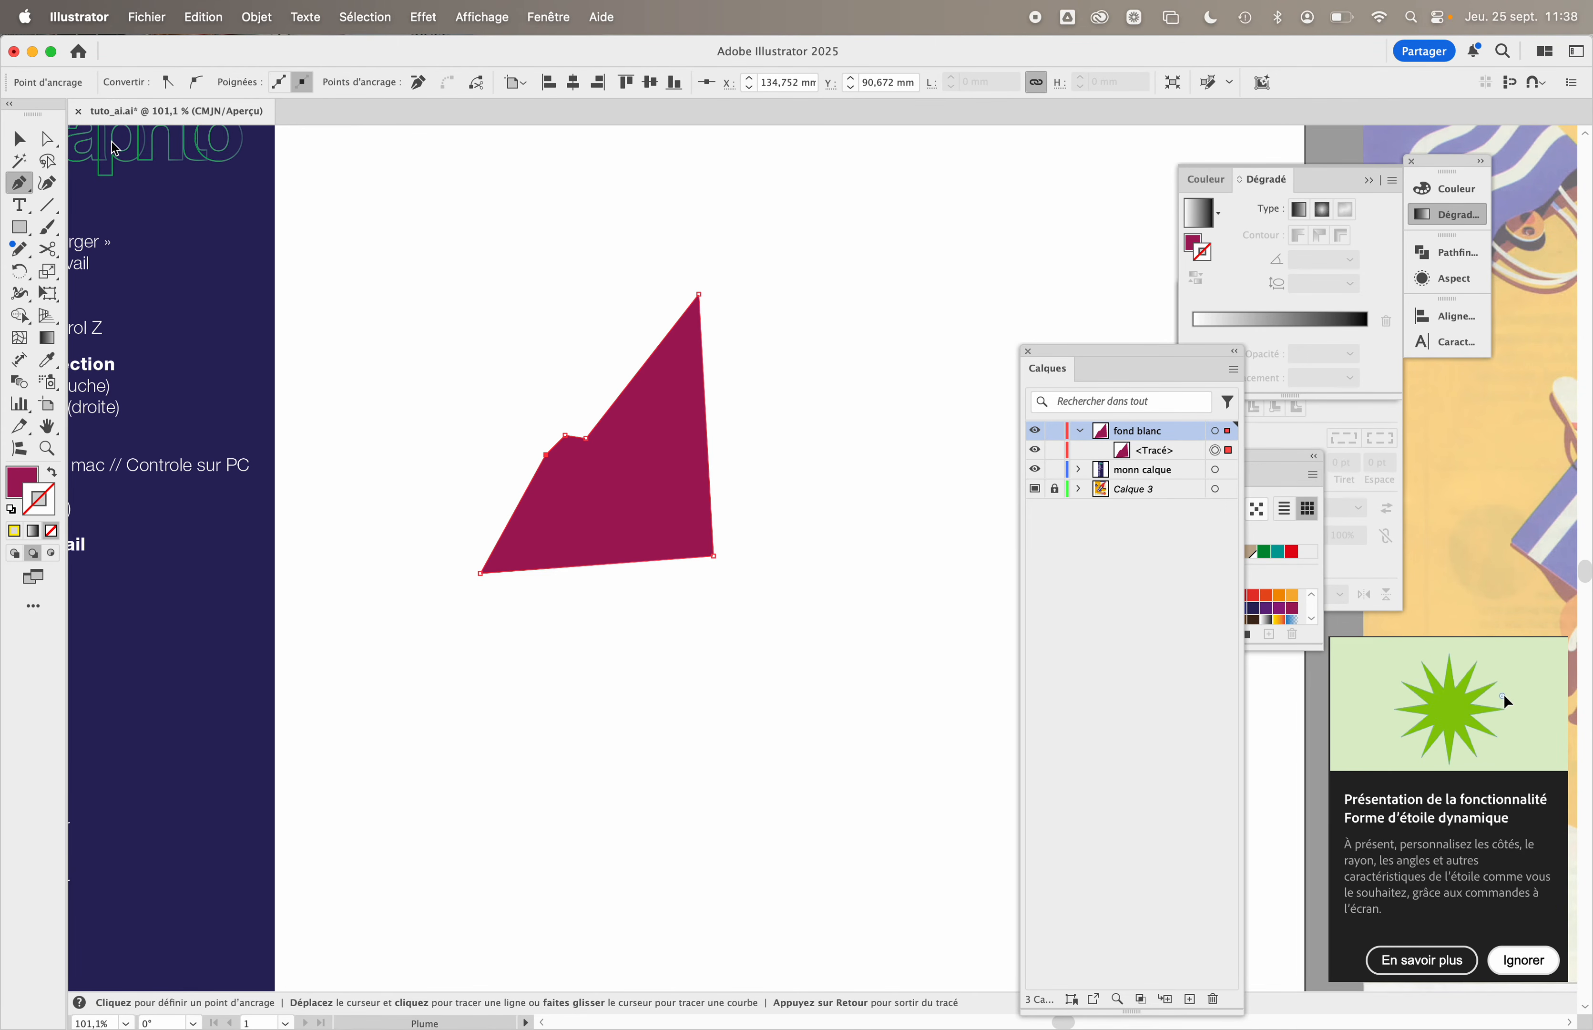
key(a)
drag(569, 434, 530, 364)
- Add an anchor point on the upper part of the slanted edge and move it inward to bend the edge
click(32, 194)
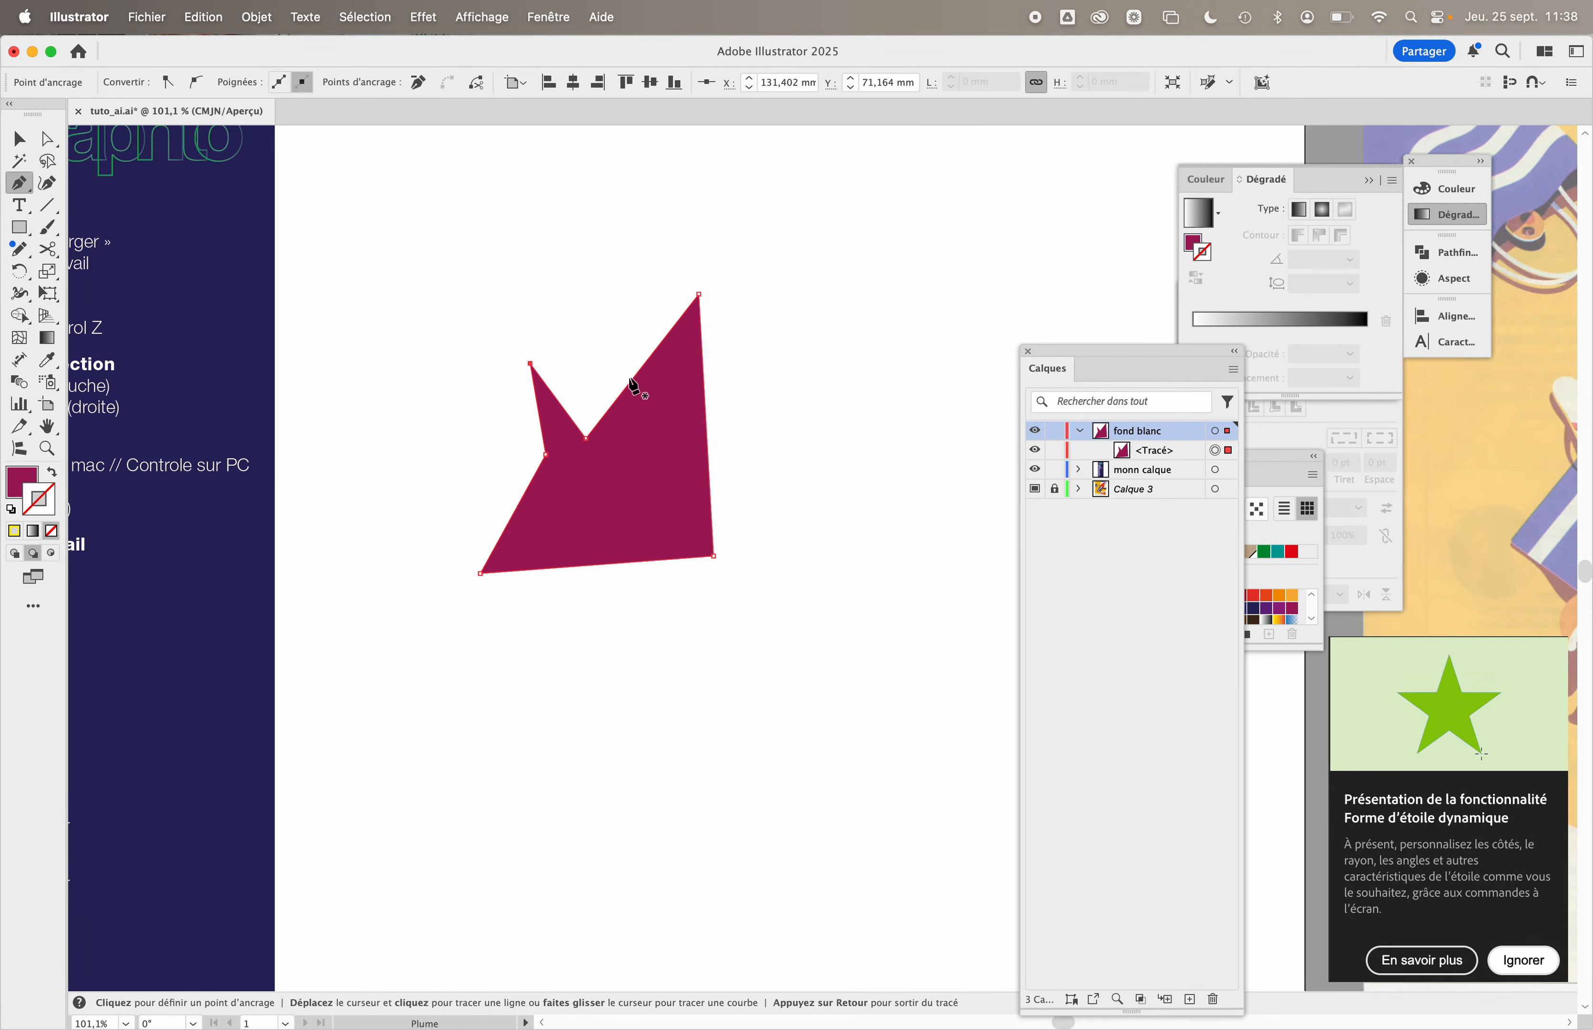
drag(633, 379, 607, 328)
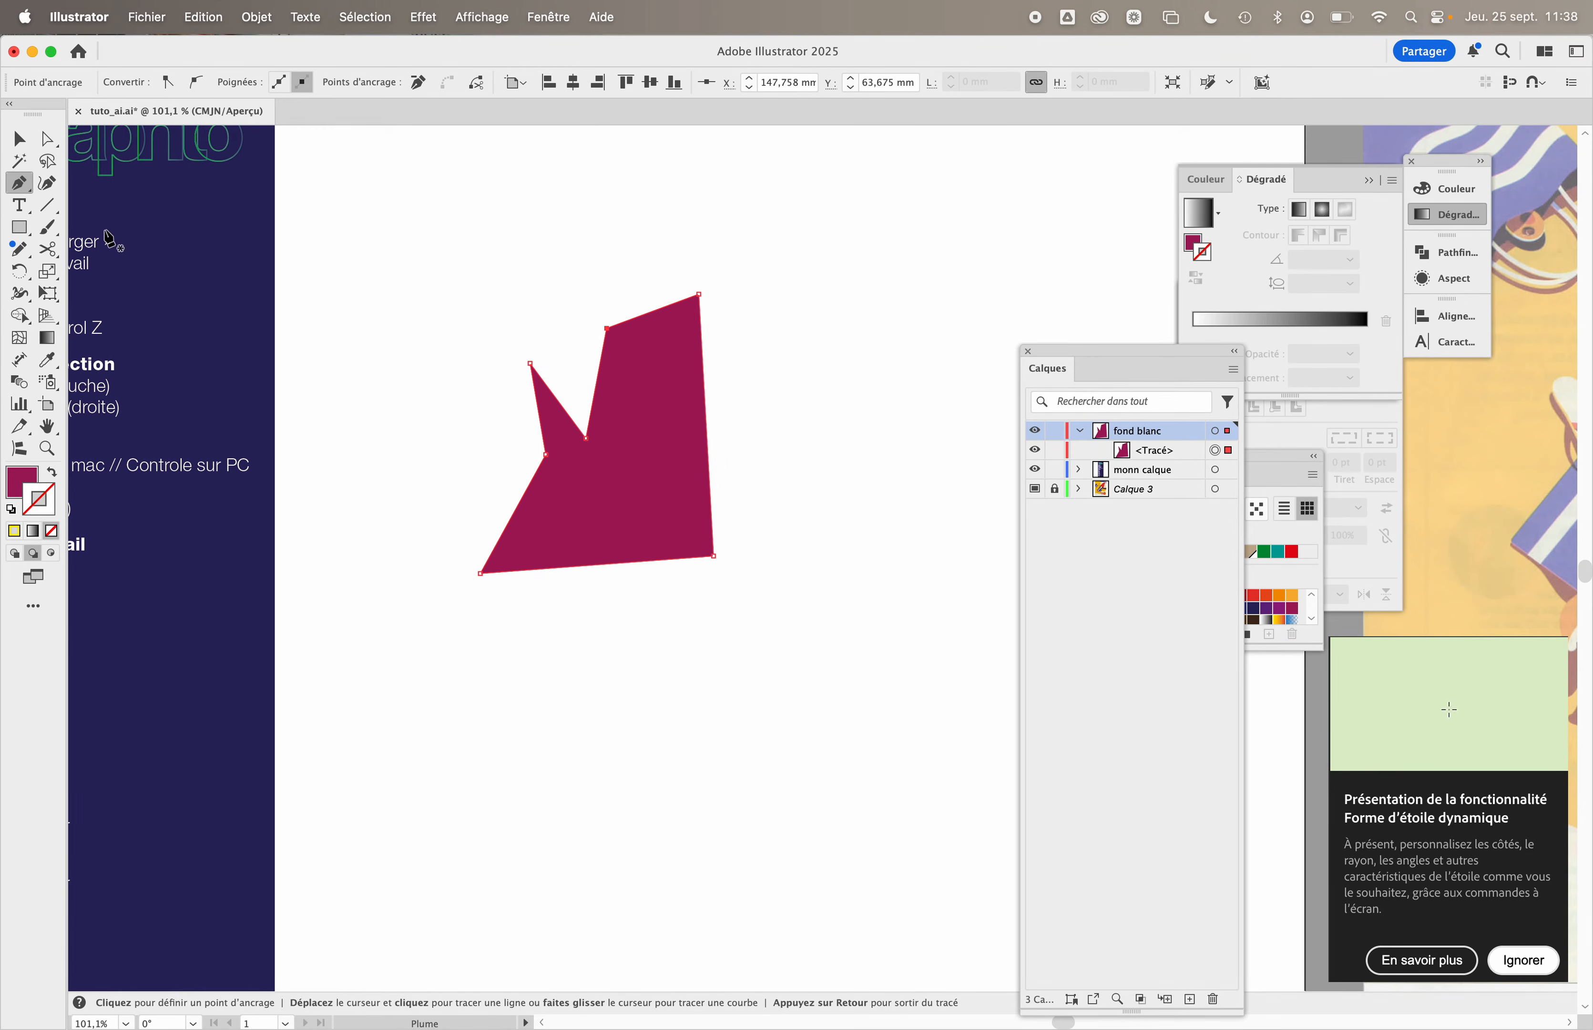
drag(608, 328, 665, 388)
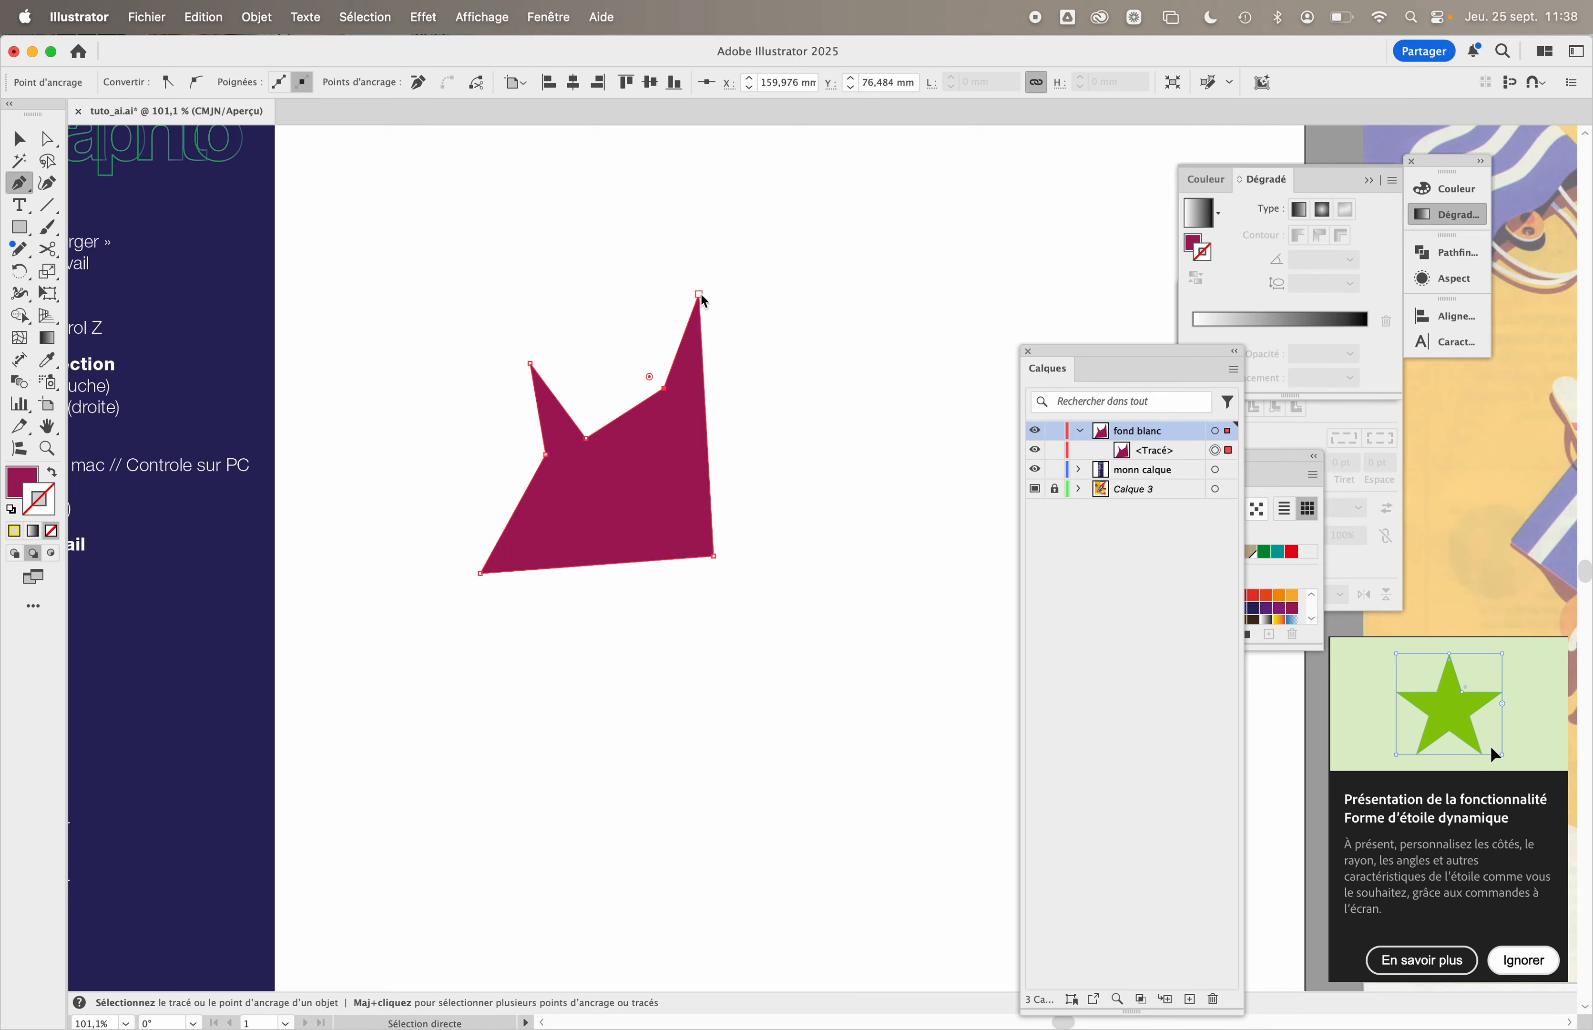
- Move the shape's top and lower-right corner points outward, and add an anchor point midway along its right edge
drag(700, 295, 845, 322)
drag(714, 557, 832, 706)
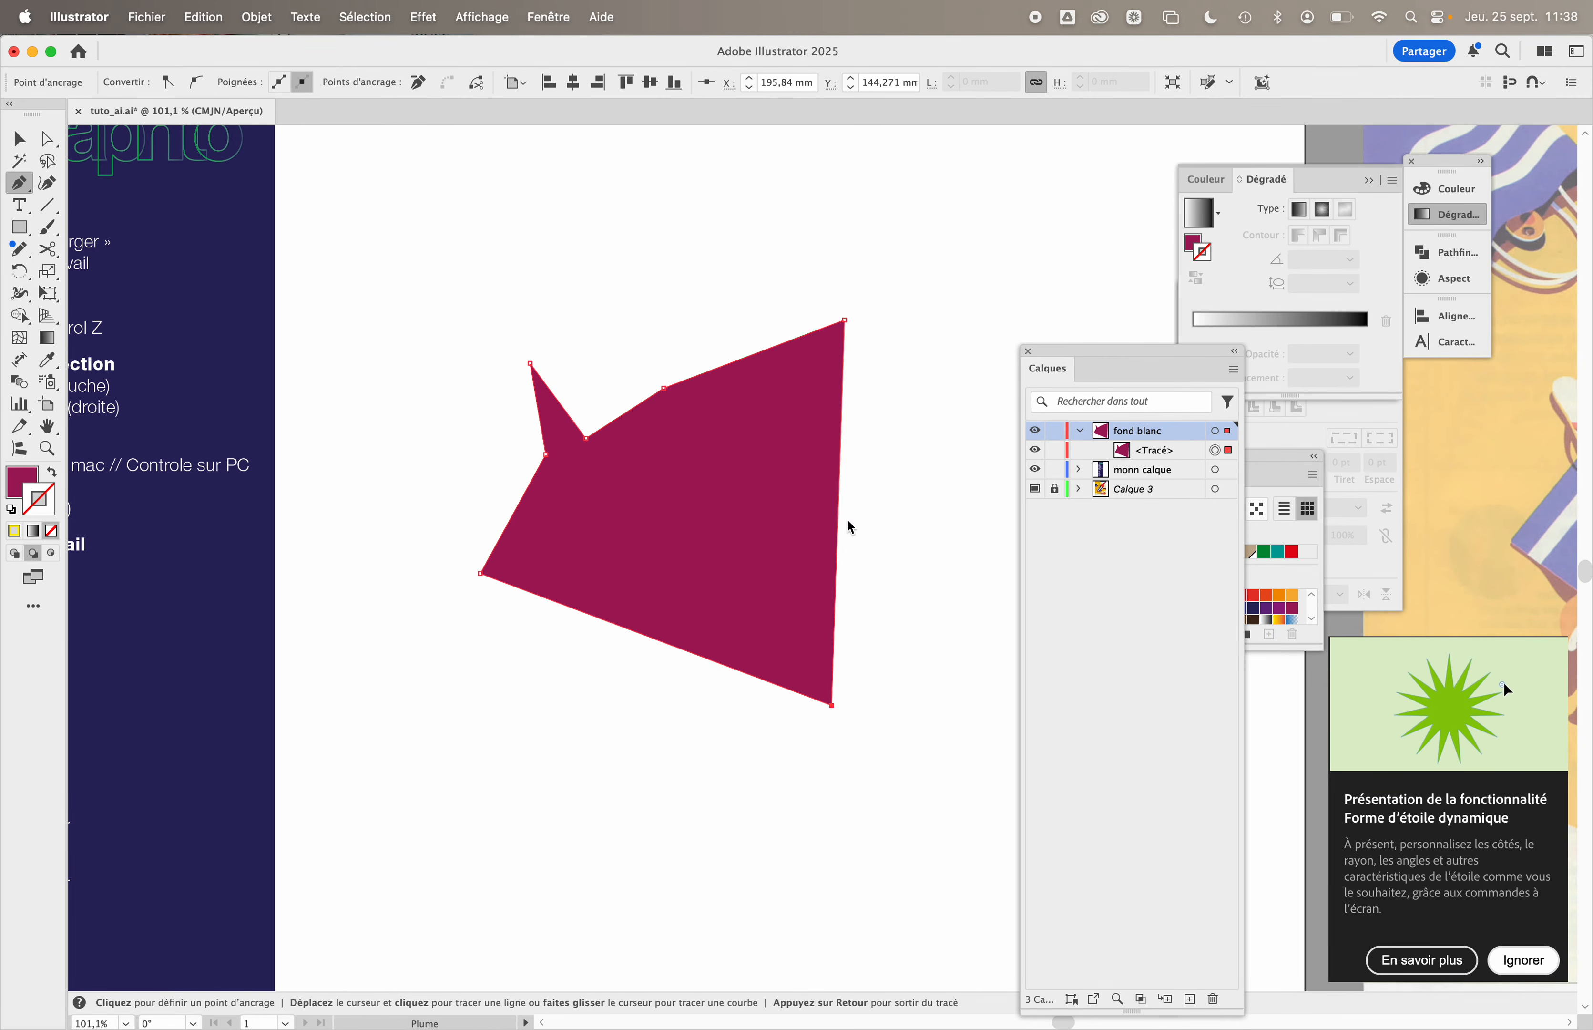
click(840, 503)
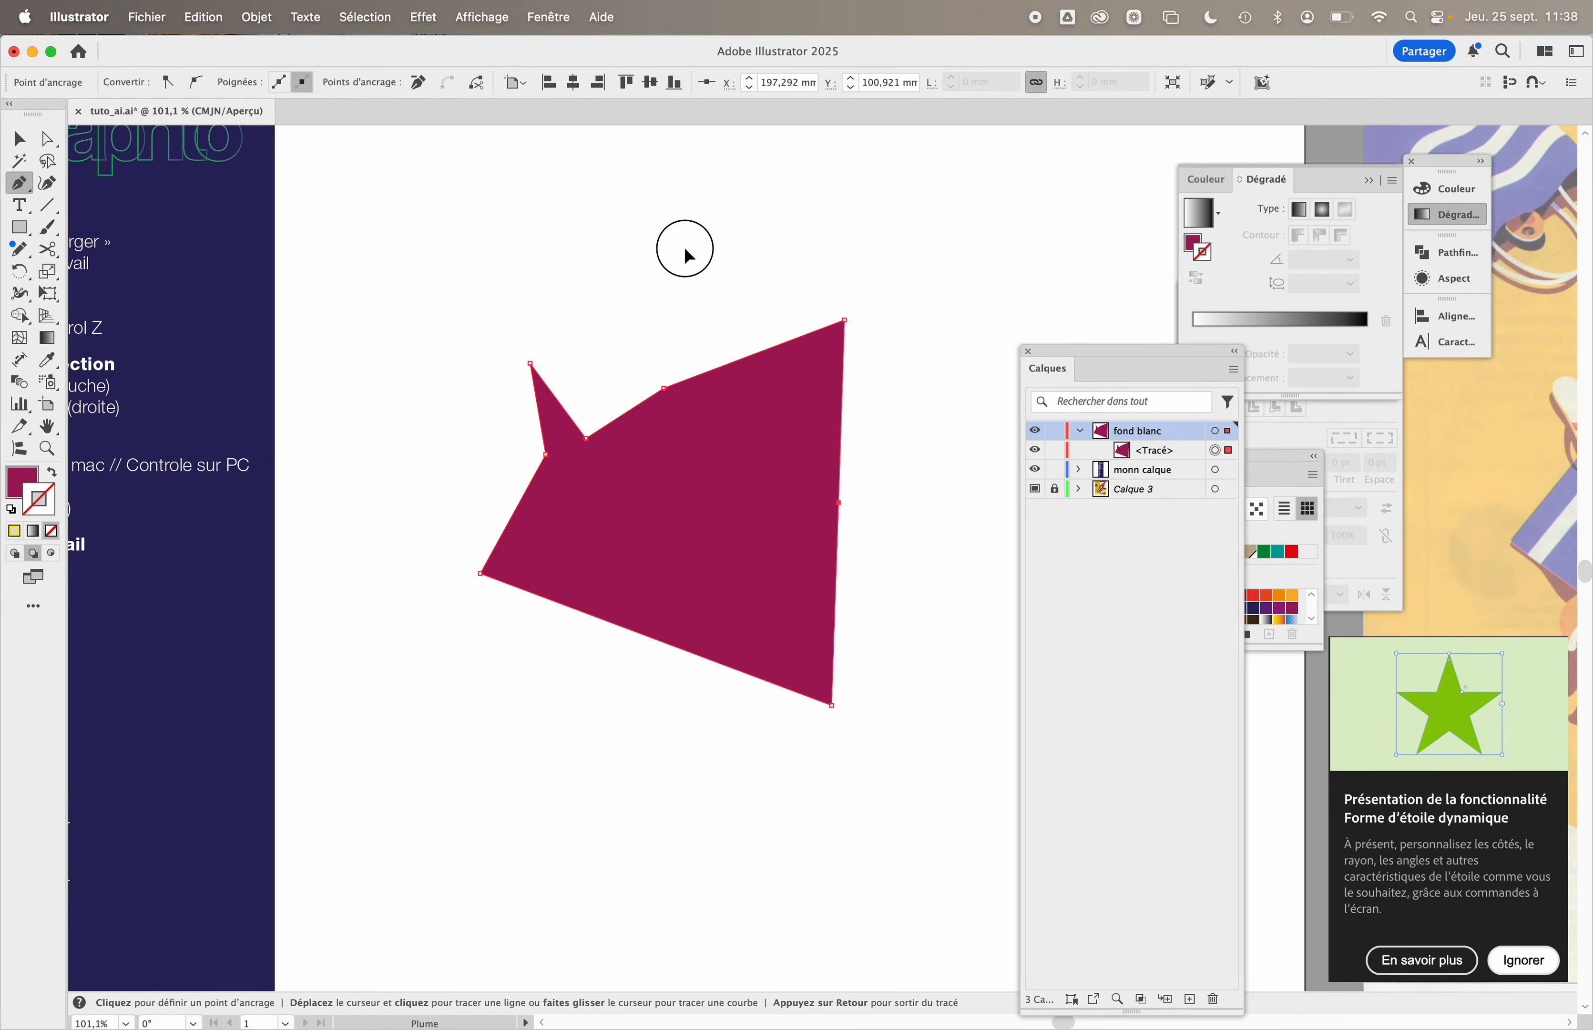
- Draw a small S-shaped path with curved segments above the magenta shape using the Pen tool
click(685, 249)
drag(592, 252, 463, 284)
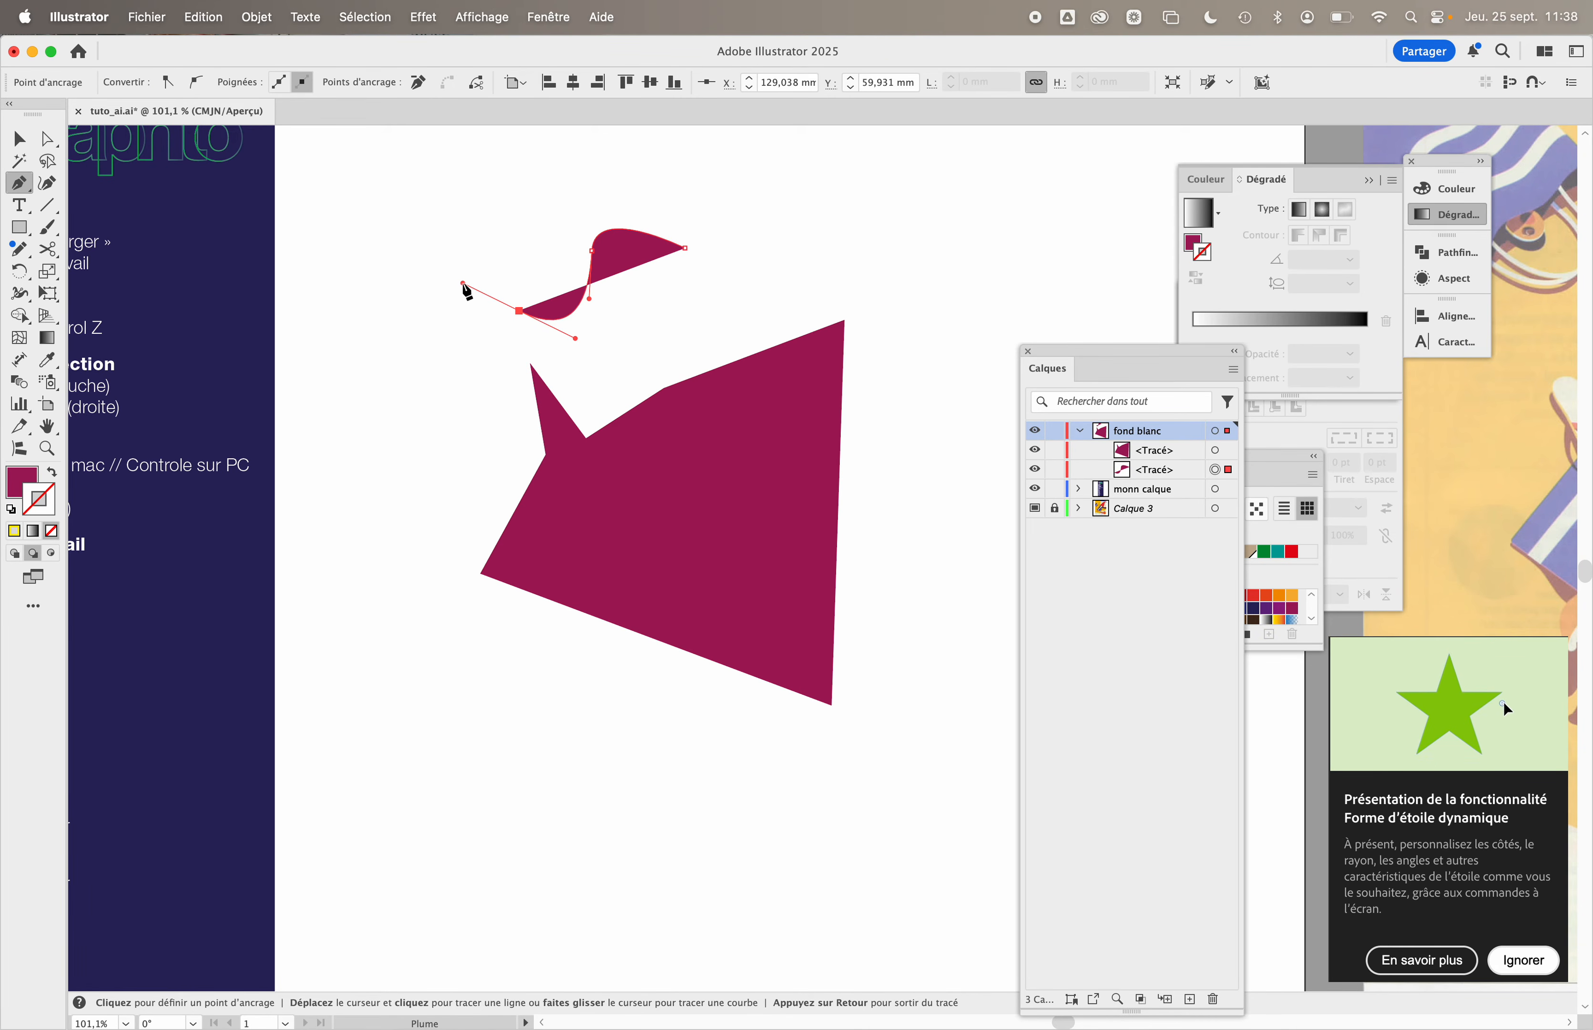
- Undo the S-shaped path and delete the remaining magenta shape from the white area
key(super+z)
key(super+z)
key(super+z)
key(super+z)
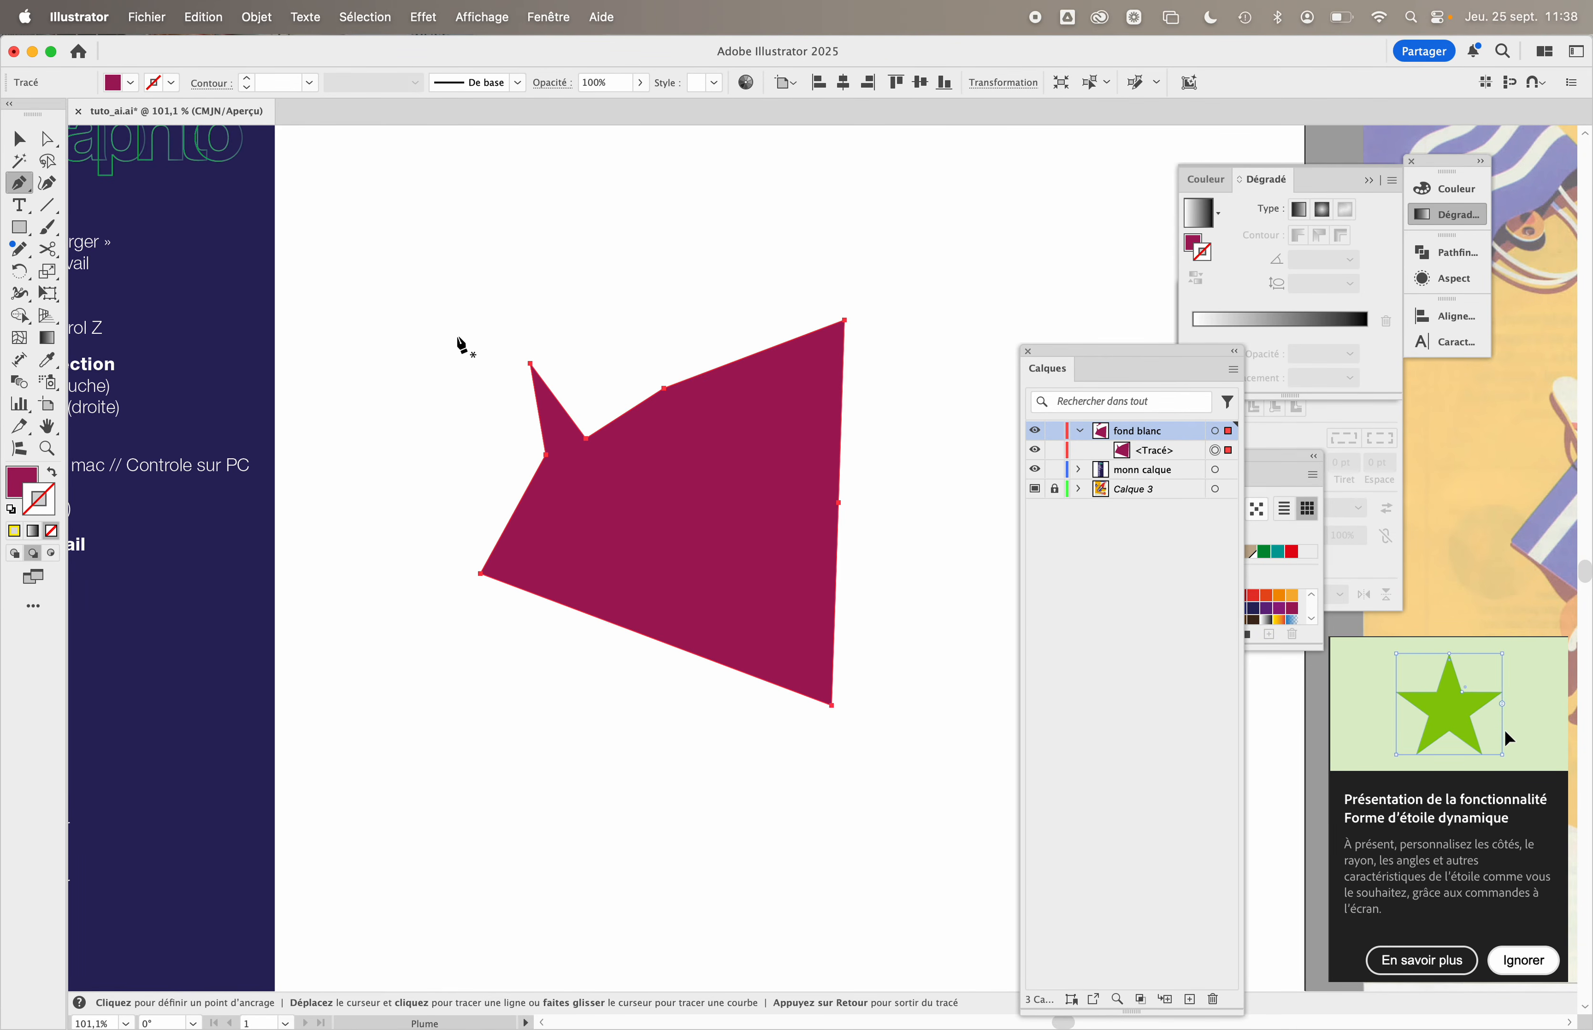
key(Delete)
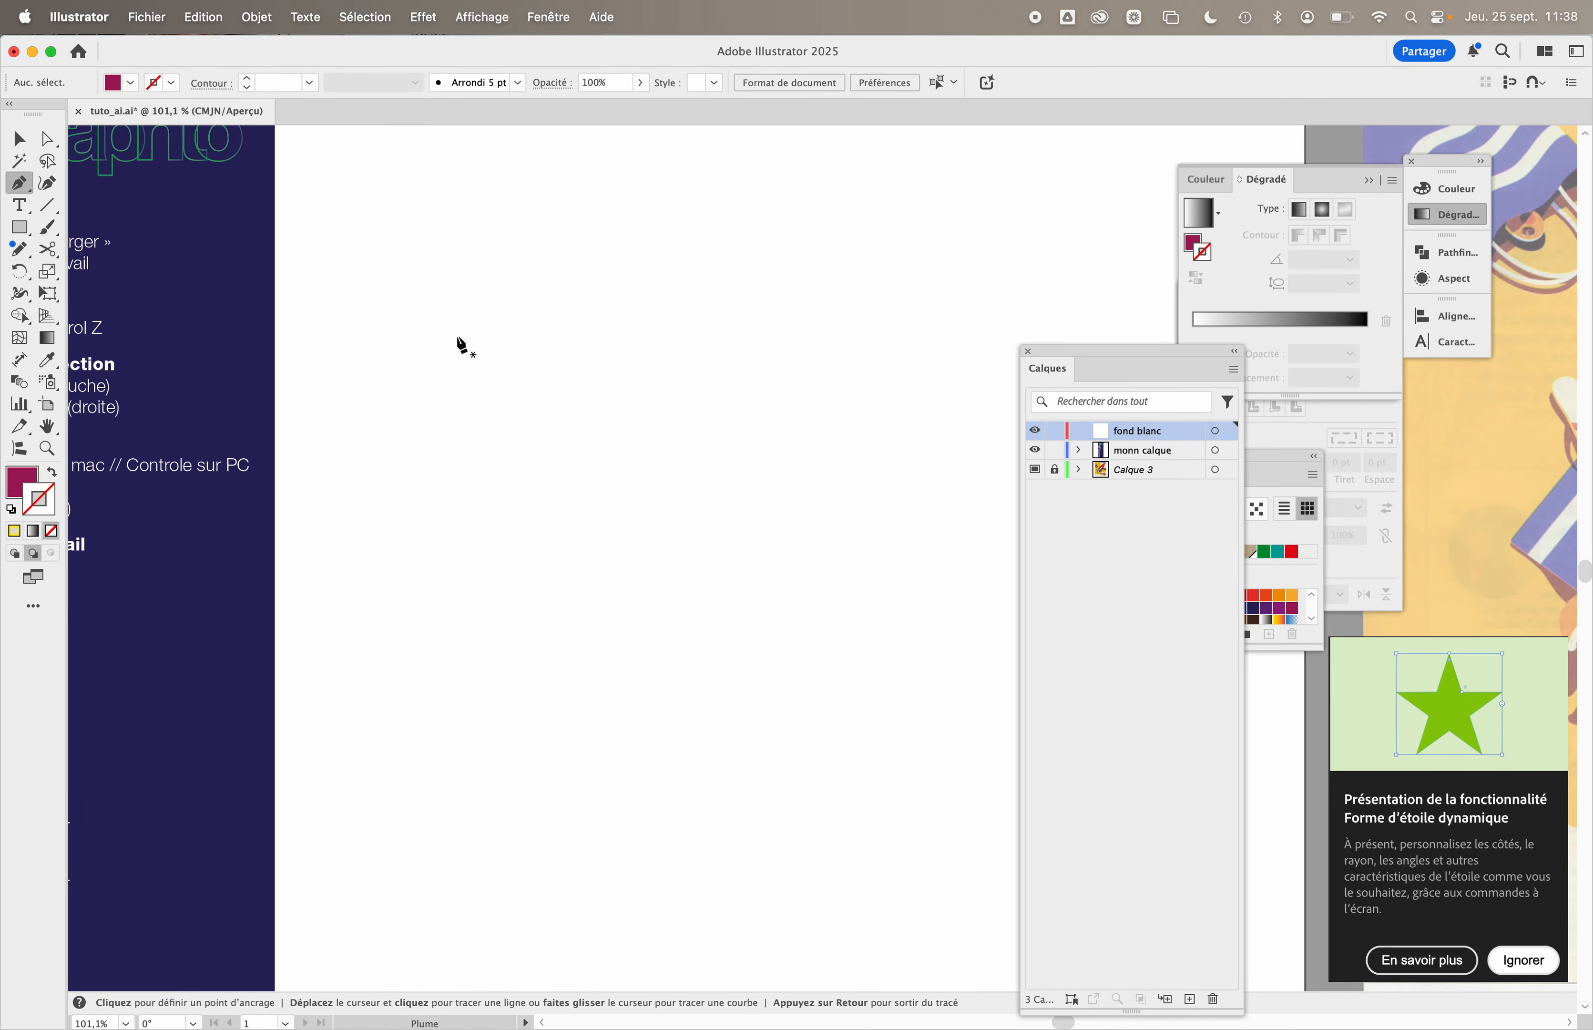
- Draw a magenta-filled square in the middle of the white area and rotate it 45° into a diamond using Free Transform
click(35, 235)
drag(590, 438, 723, 571)
key(e)
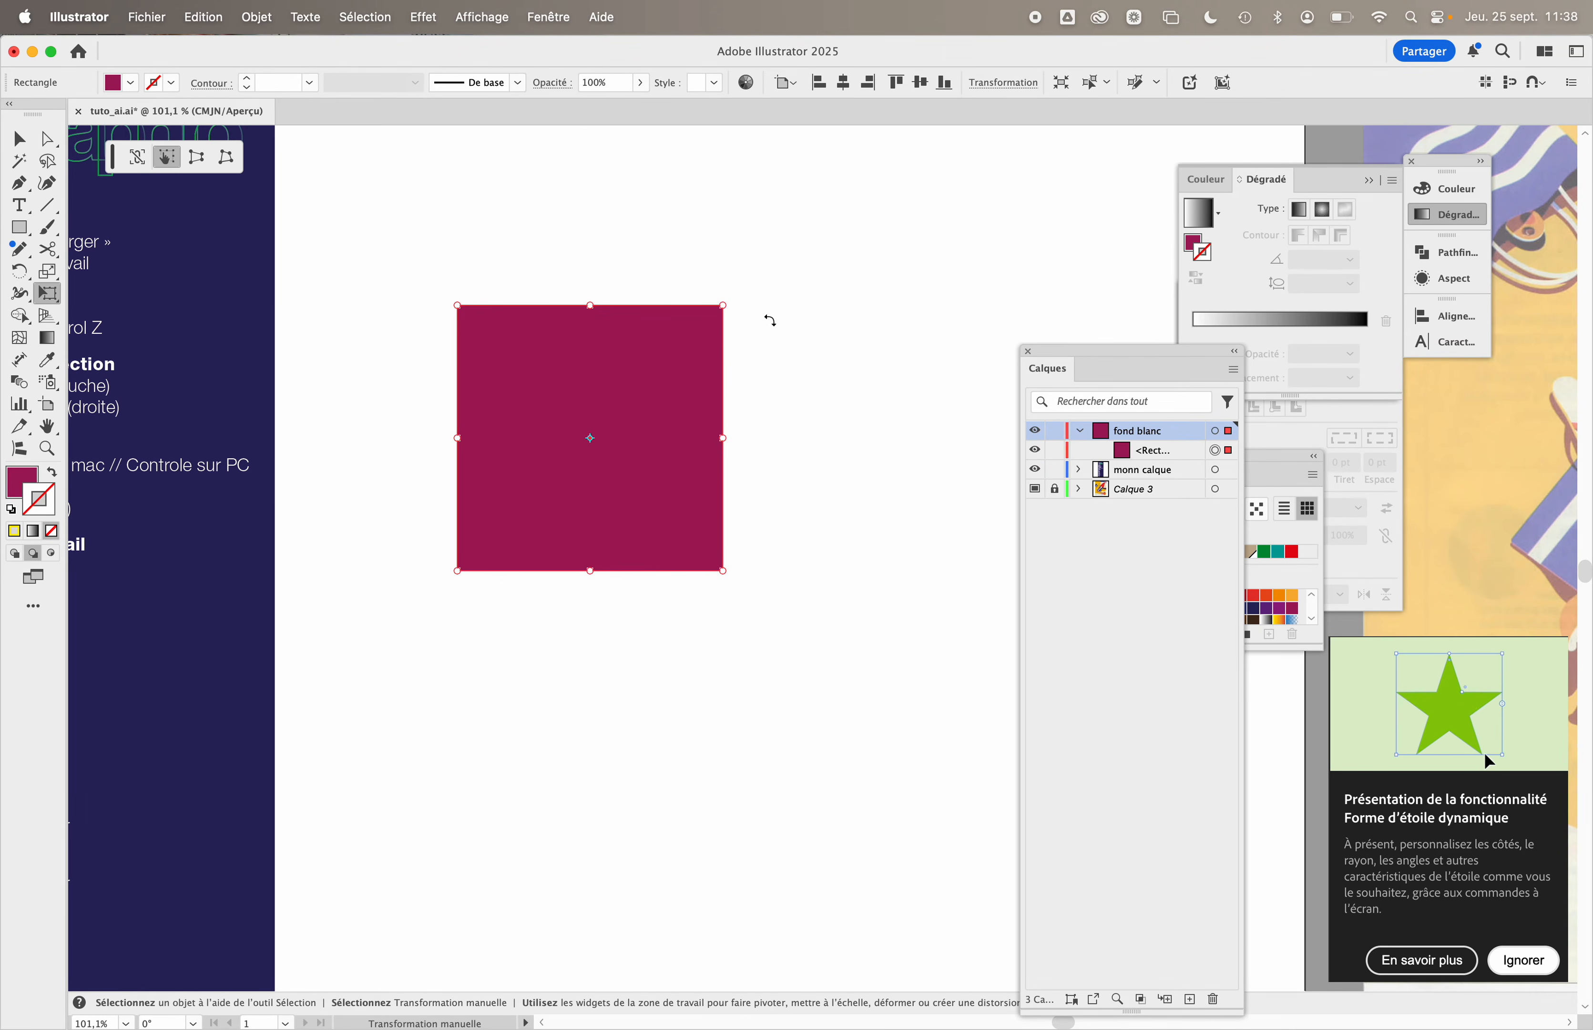
drag(770, 321, 683, 231)
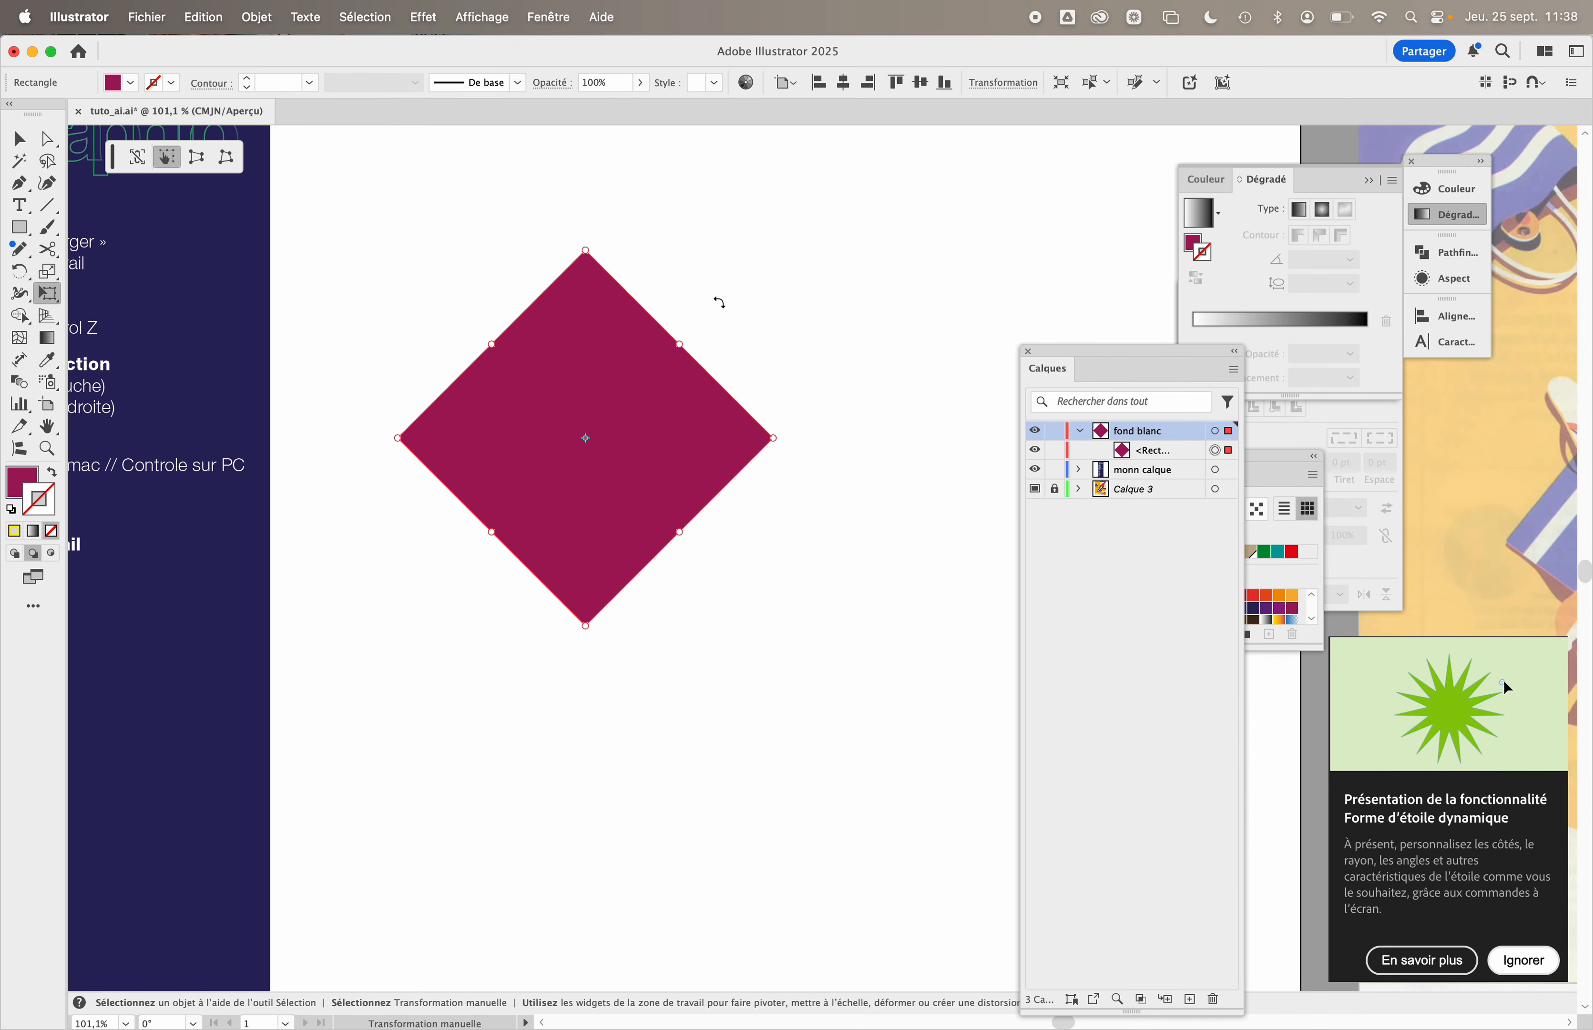
- Draw a magenta circle with the Ellipse tool just to the right of the diamond
key(space)
drag(683, 301, 549, 297)
drag(18, 229, 115, 273)
drag(821, 431, 924, 604)
- Move the diamond's top anchor point to the left with Direct Selection, and undo the move
click(47, 139)
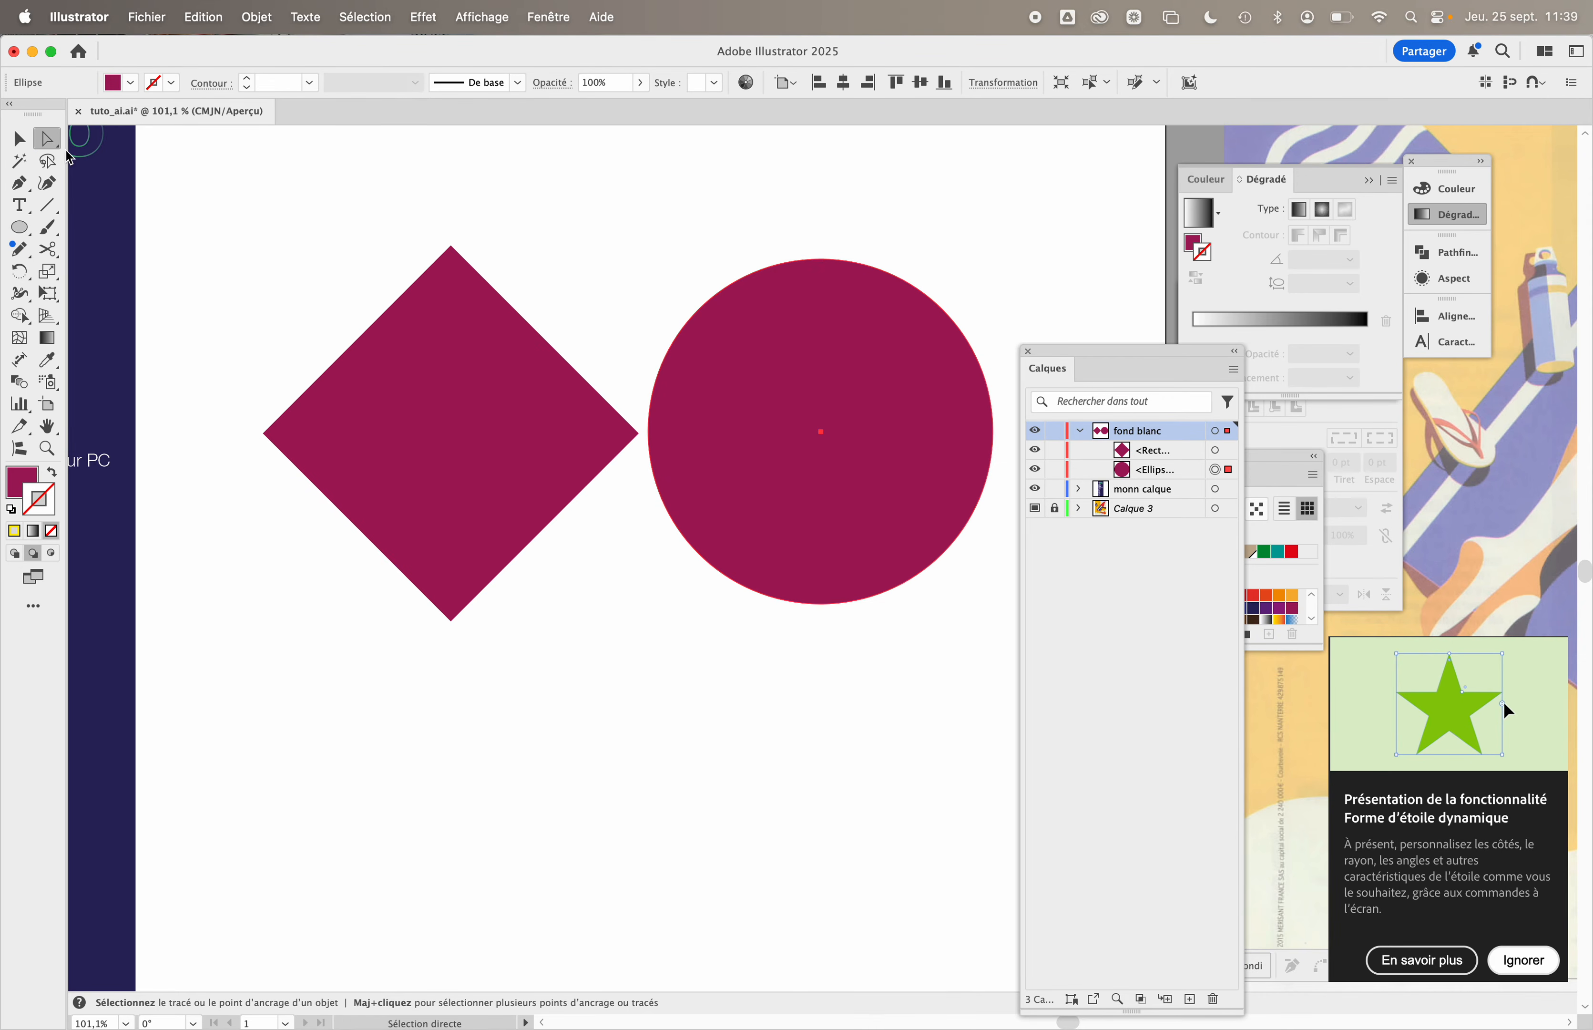
drag(468, 212, 521, 287)
click(448, 244)
drag(448, 244, 316, 247)
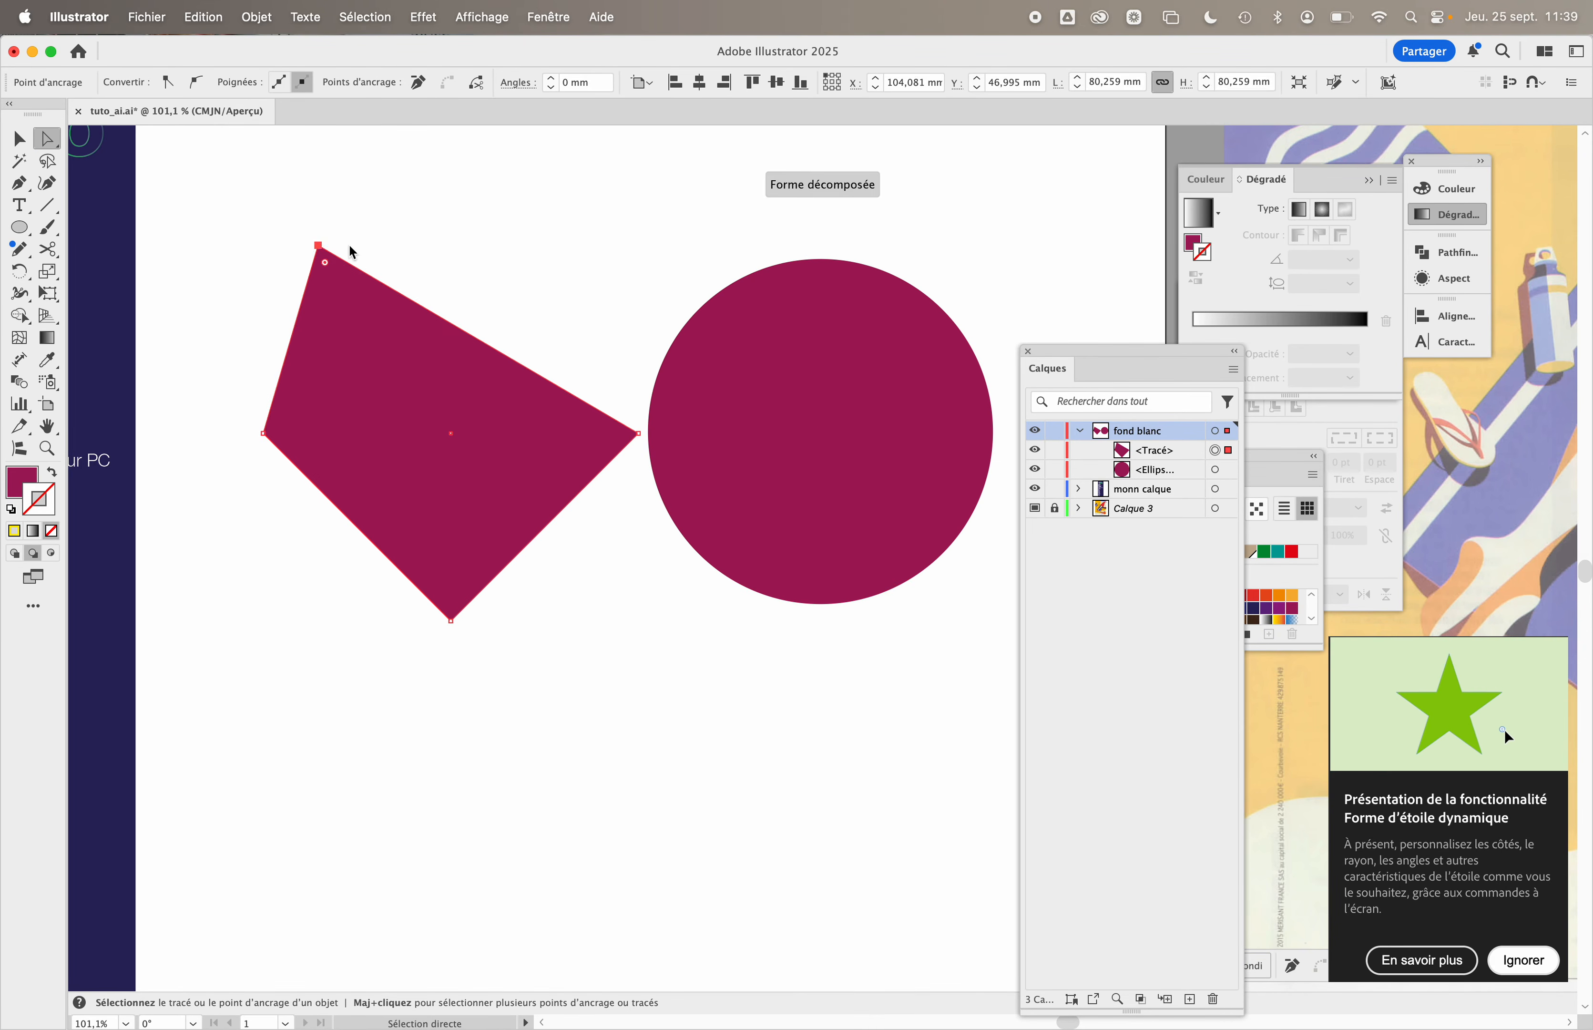
key(super+z)
- Select the circle's top anchor point and move the Calques panel farther away from the circle
click(818, 254)
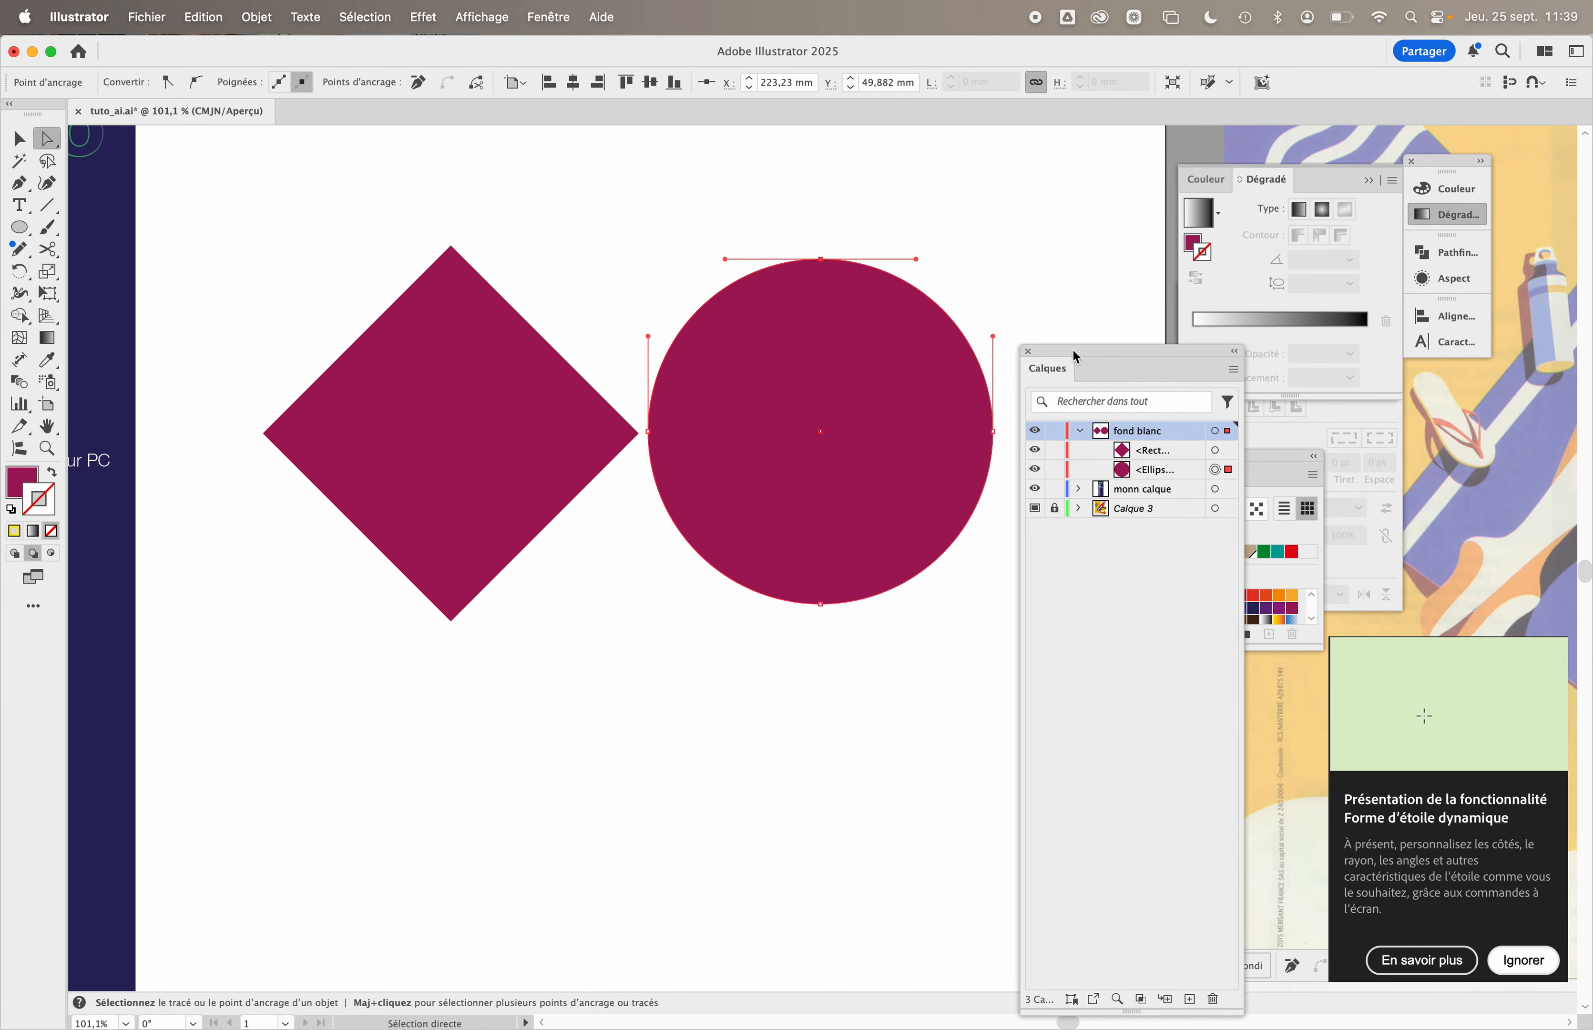
drag(1074, 353, 1199, 380)
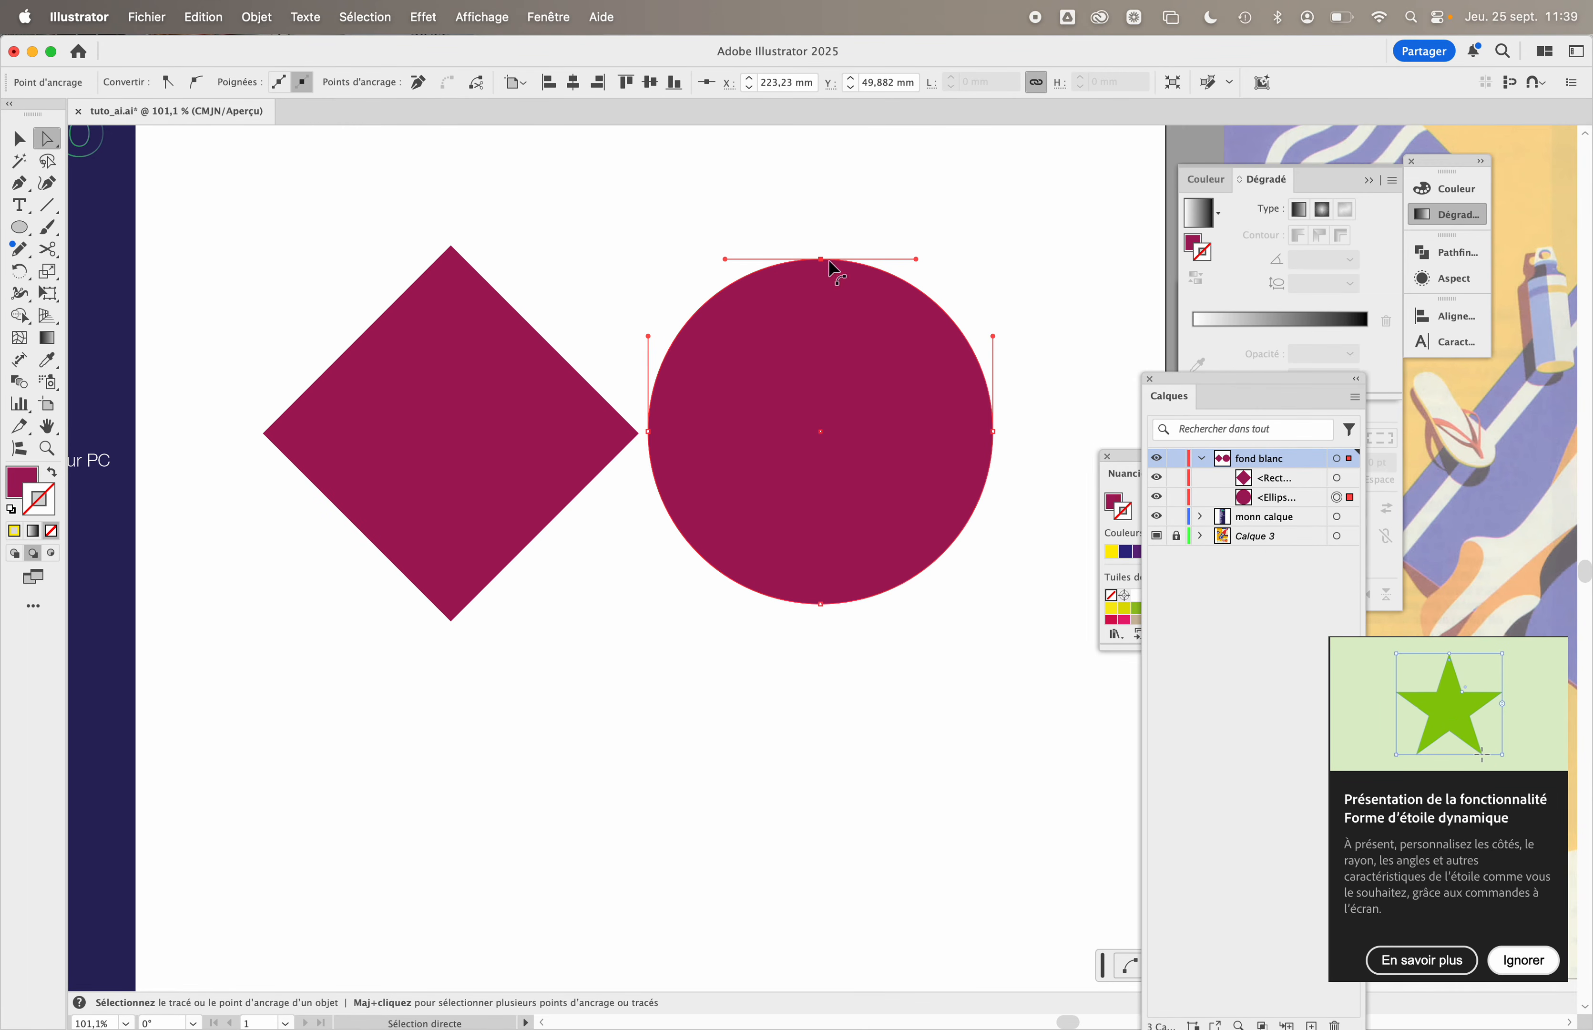
- Convert the circle's four smooth anchor points into corner points so that the circle becomes a straight-edged diamond
drag(18, 183, 77, 193)
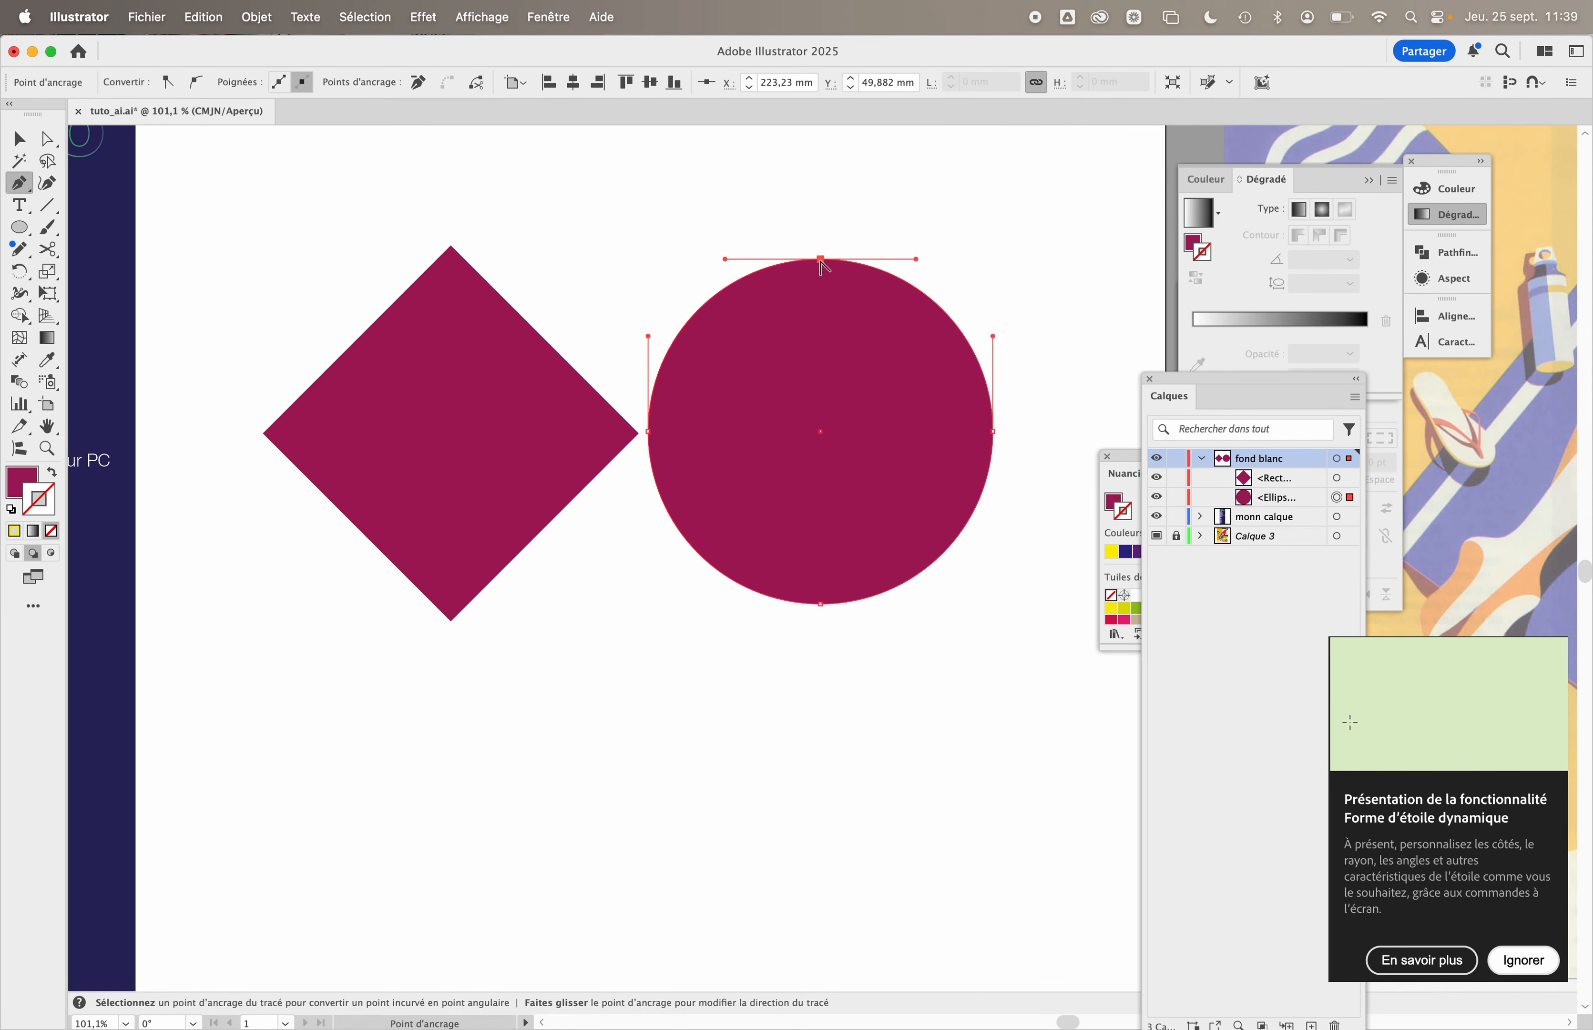
scroll(824, 266, up, 5)
scroll(823, 266, down, 15)
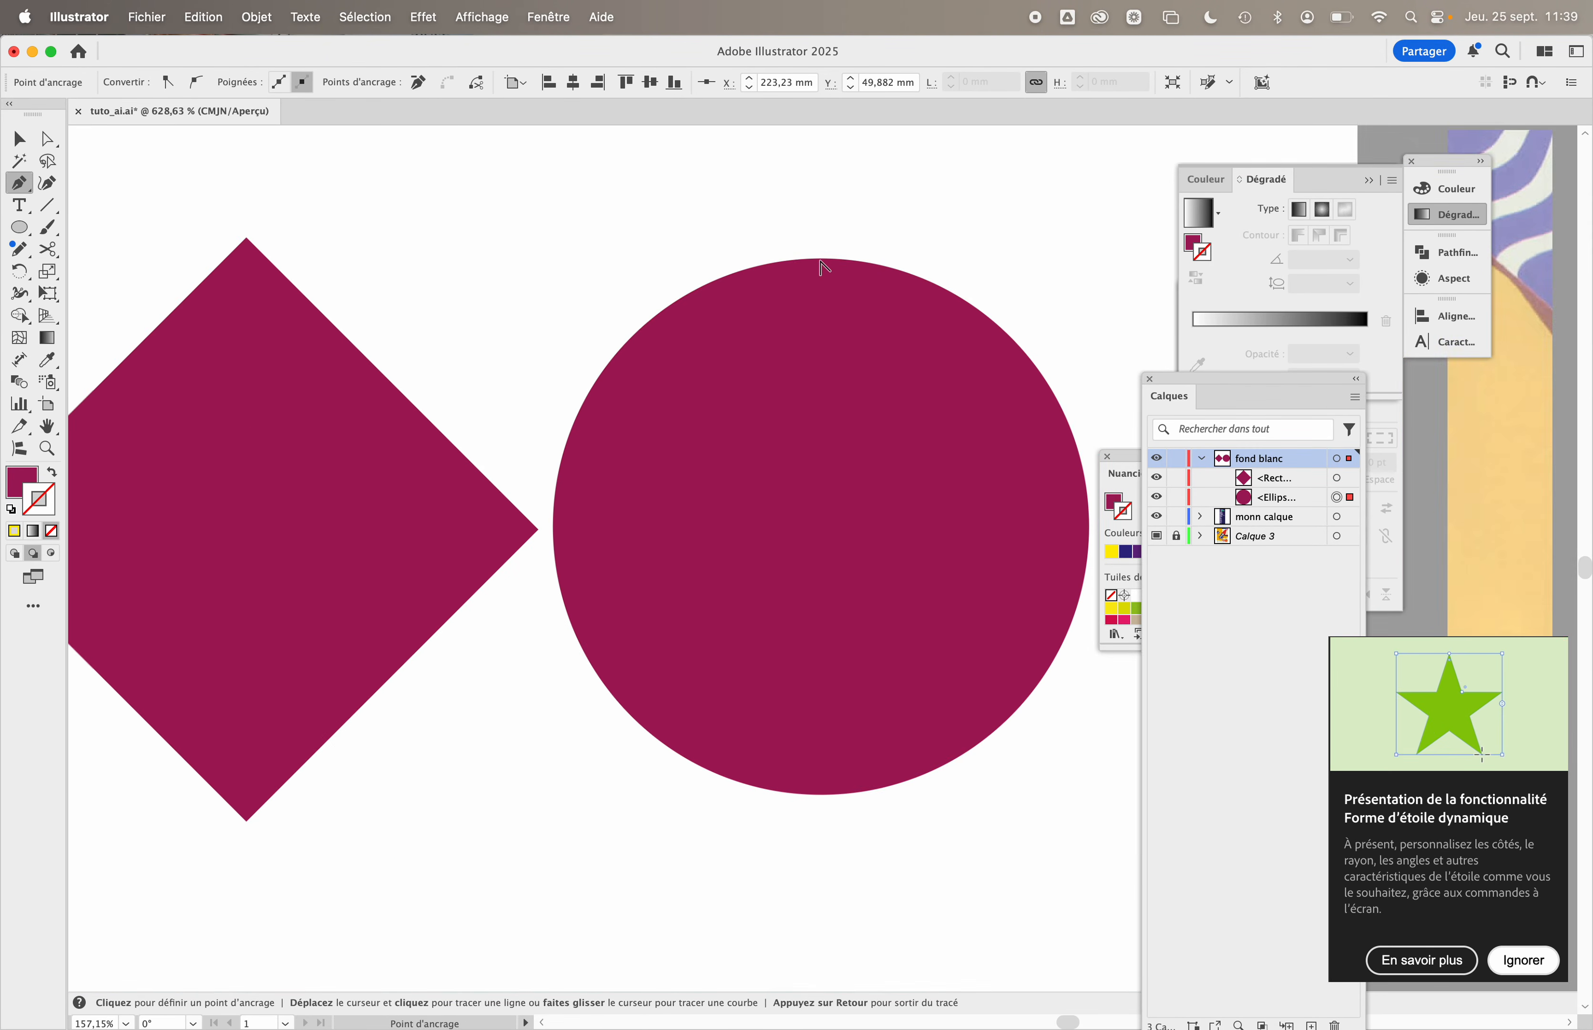
scroll(825, 267, down, 5)
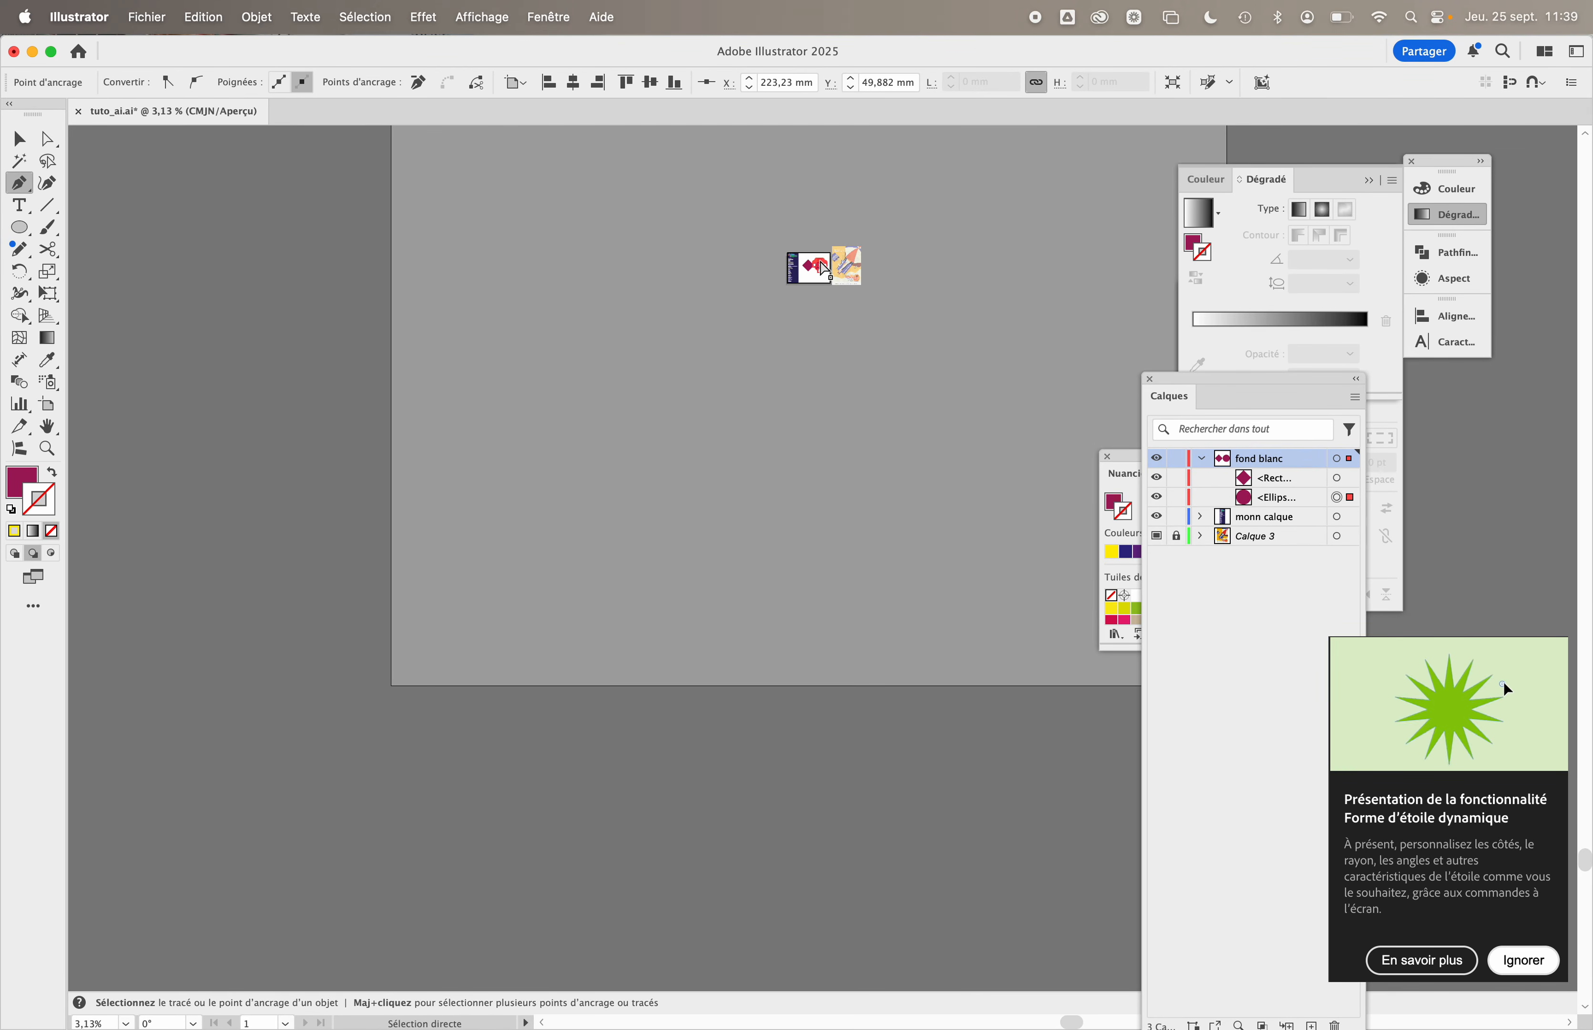
scroll(825, 266, up, 12)
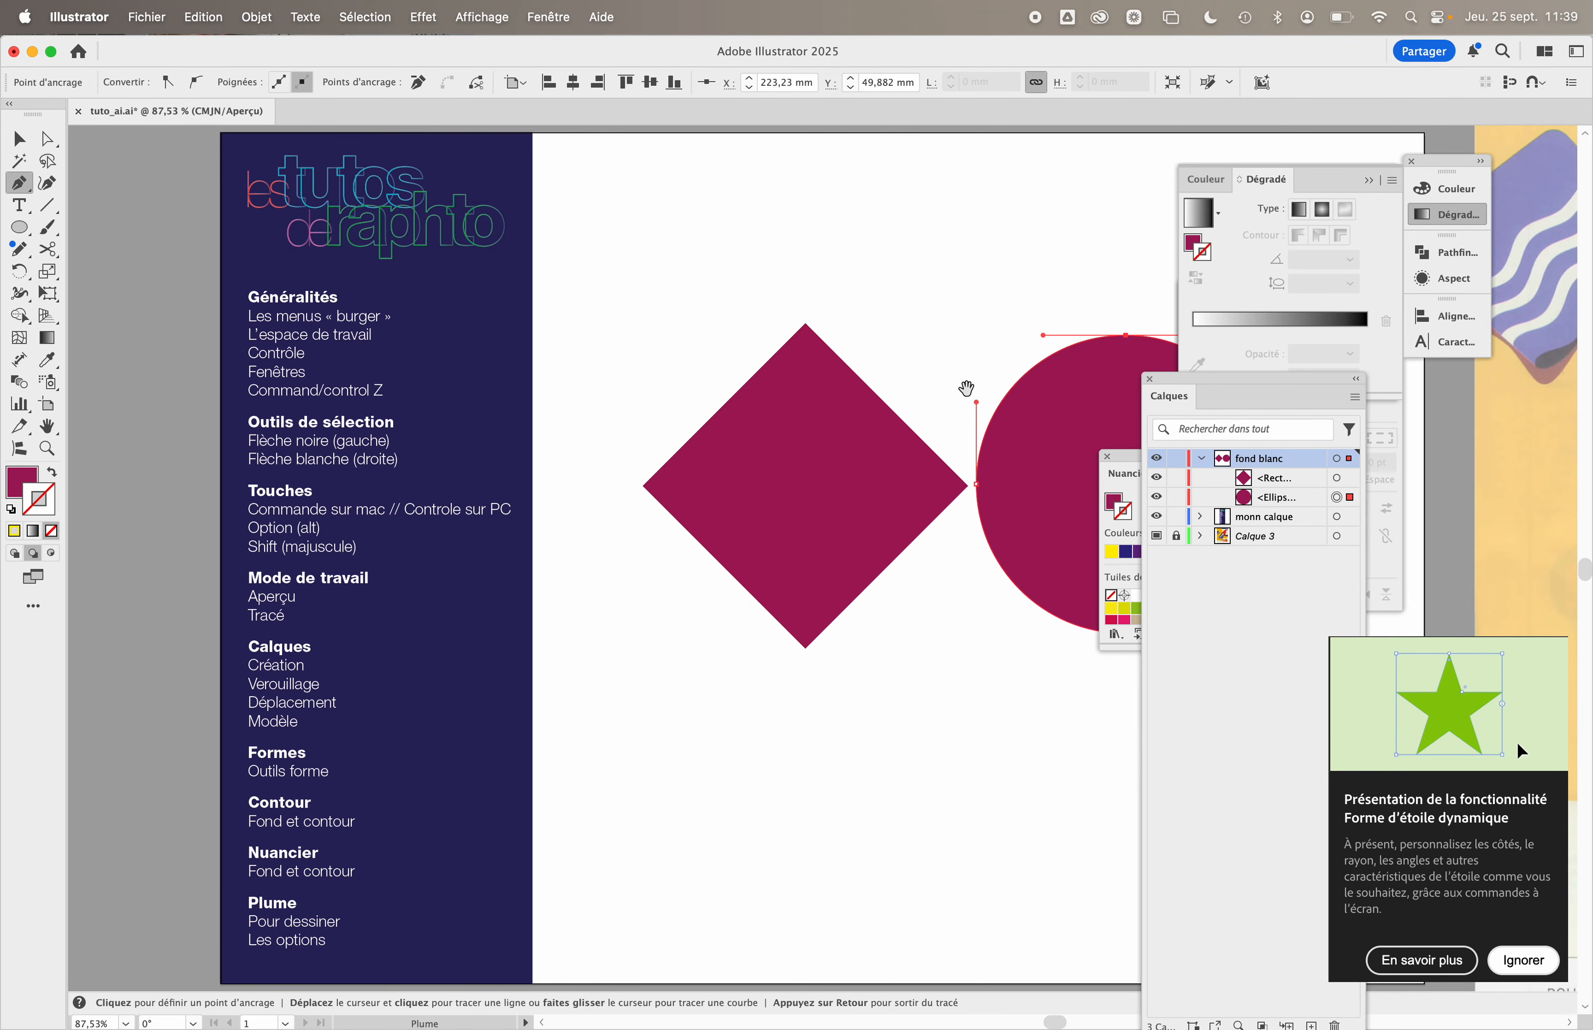
drag(961, 391, 592, 375)
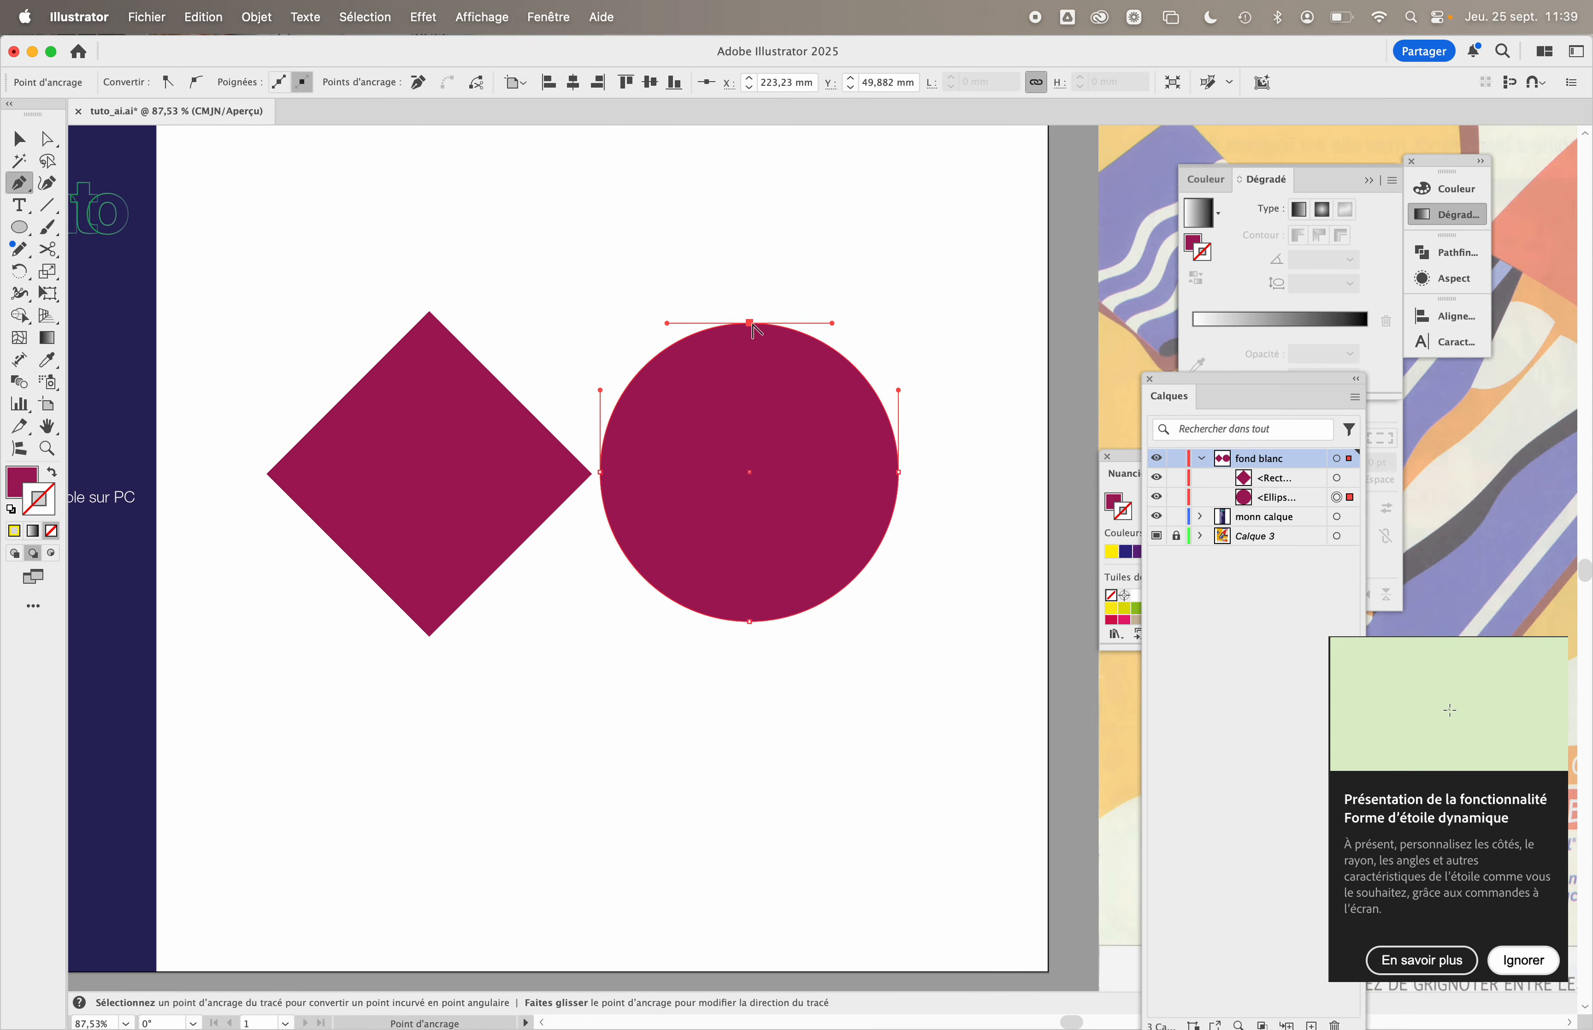
key(minus)
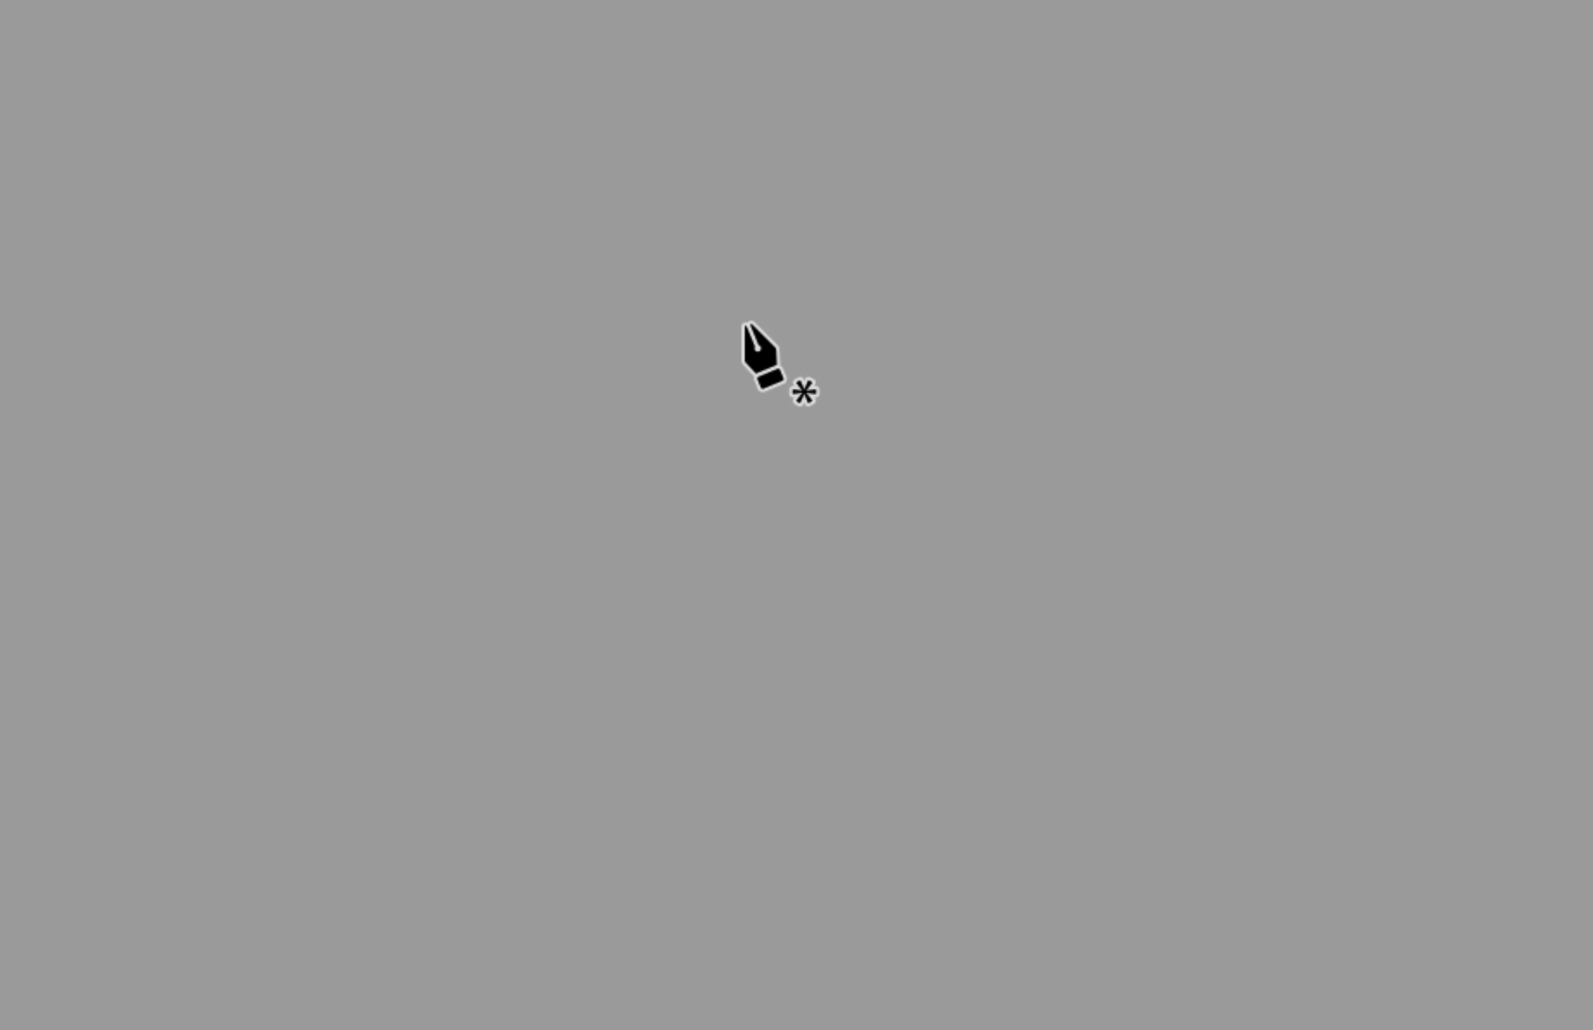
key(p)
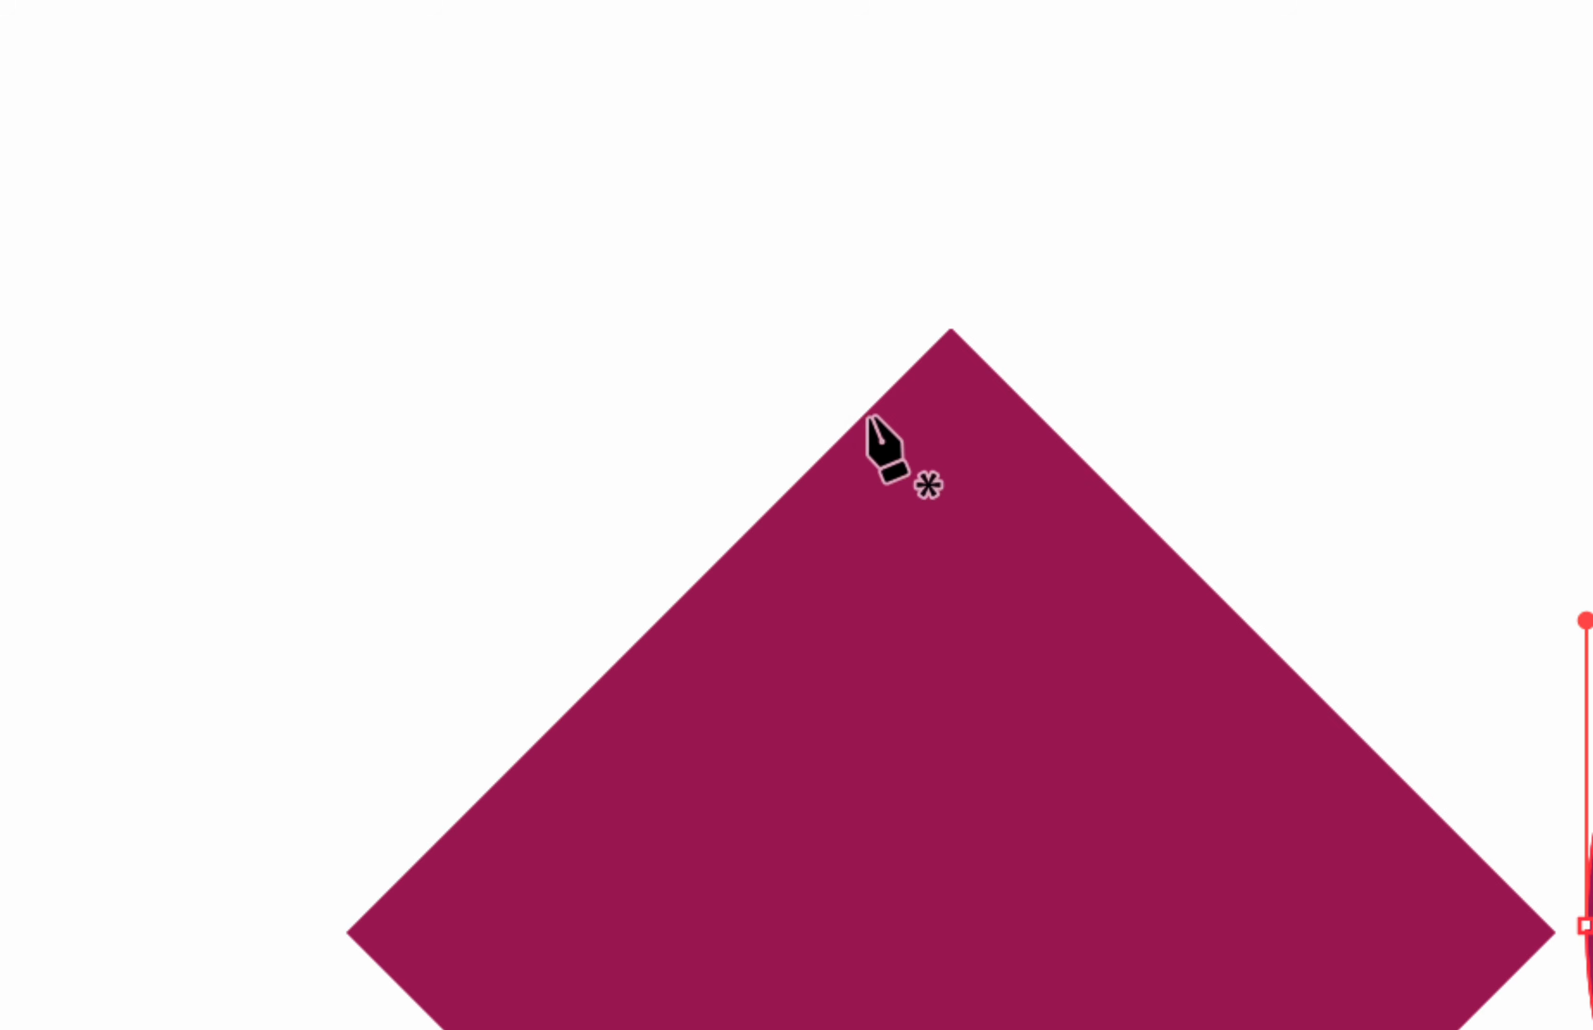
scroll(865, 414, down, 4)
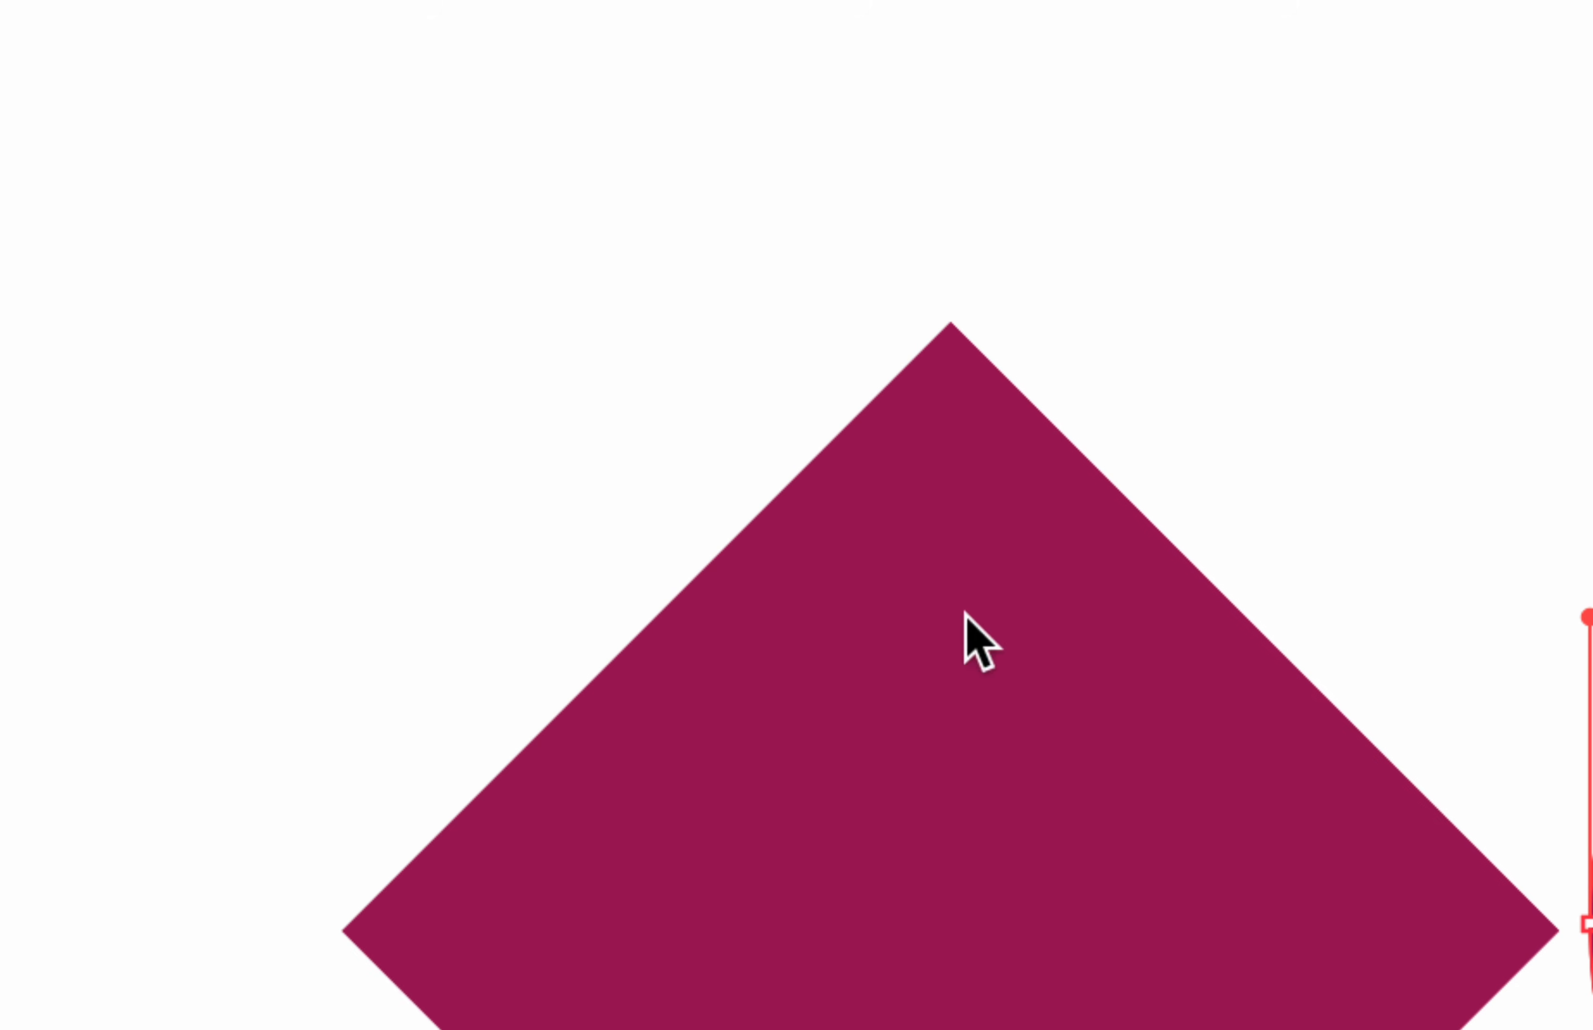
scroll(877, 358, right, 5)
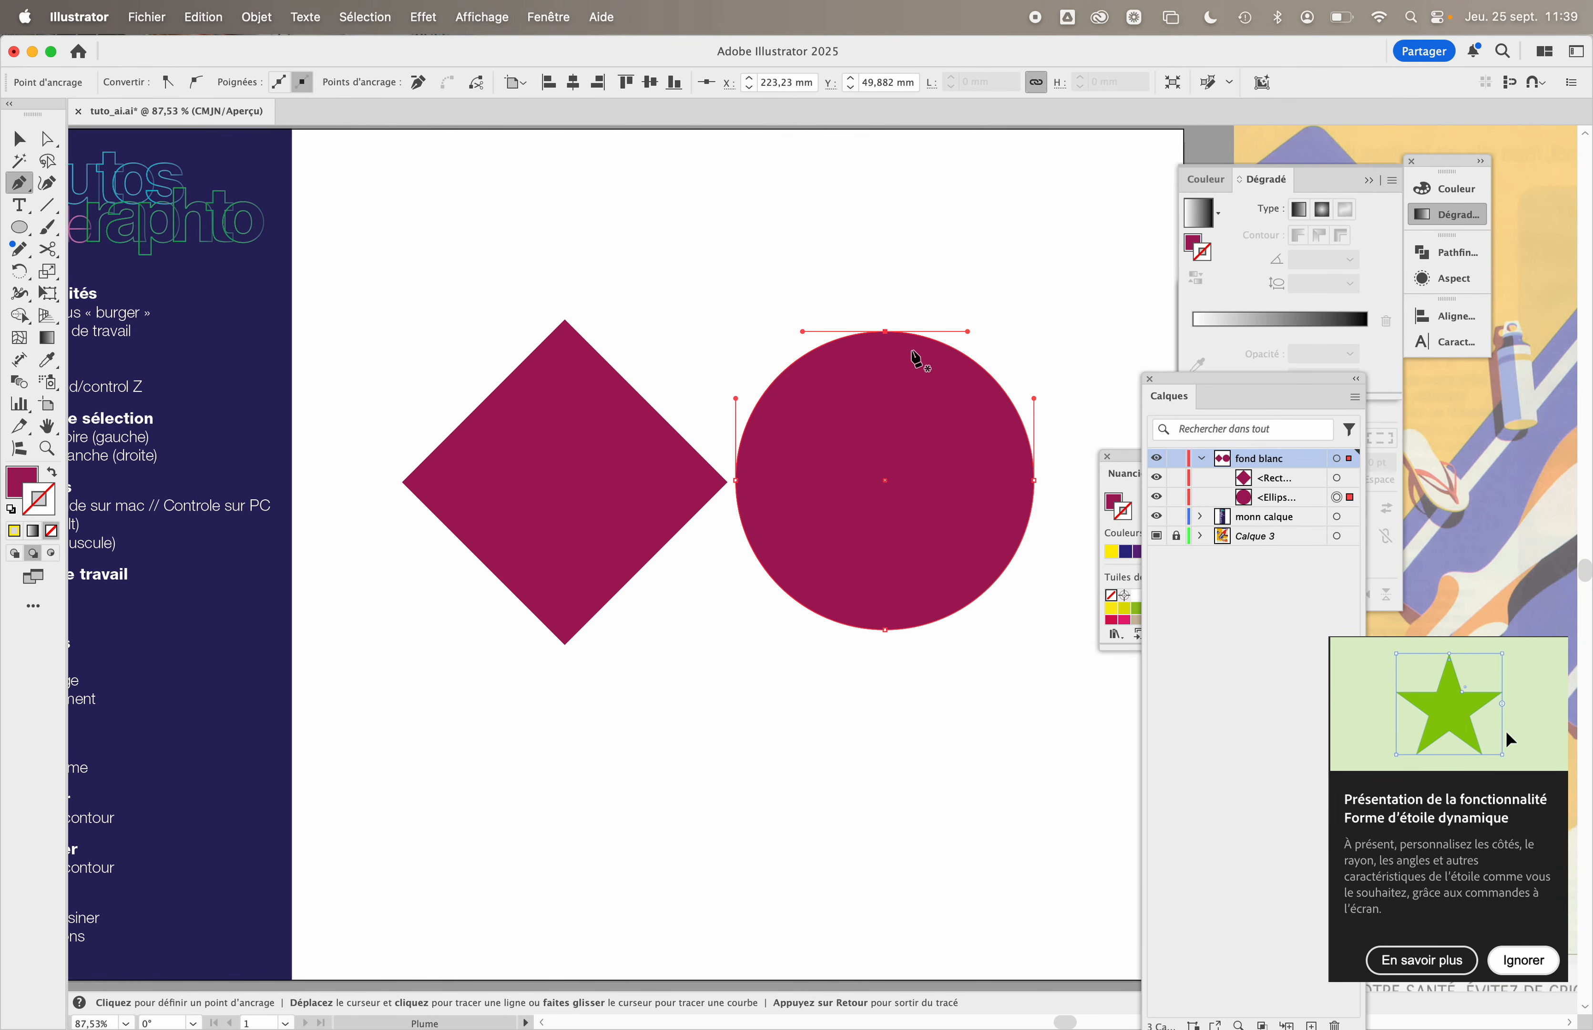
alt+click(886, 332)
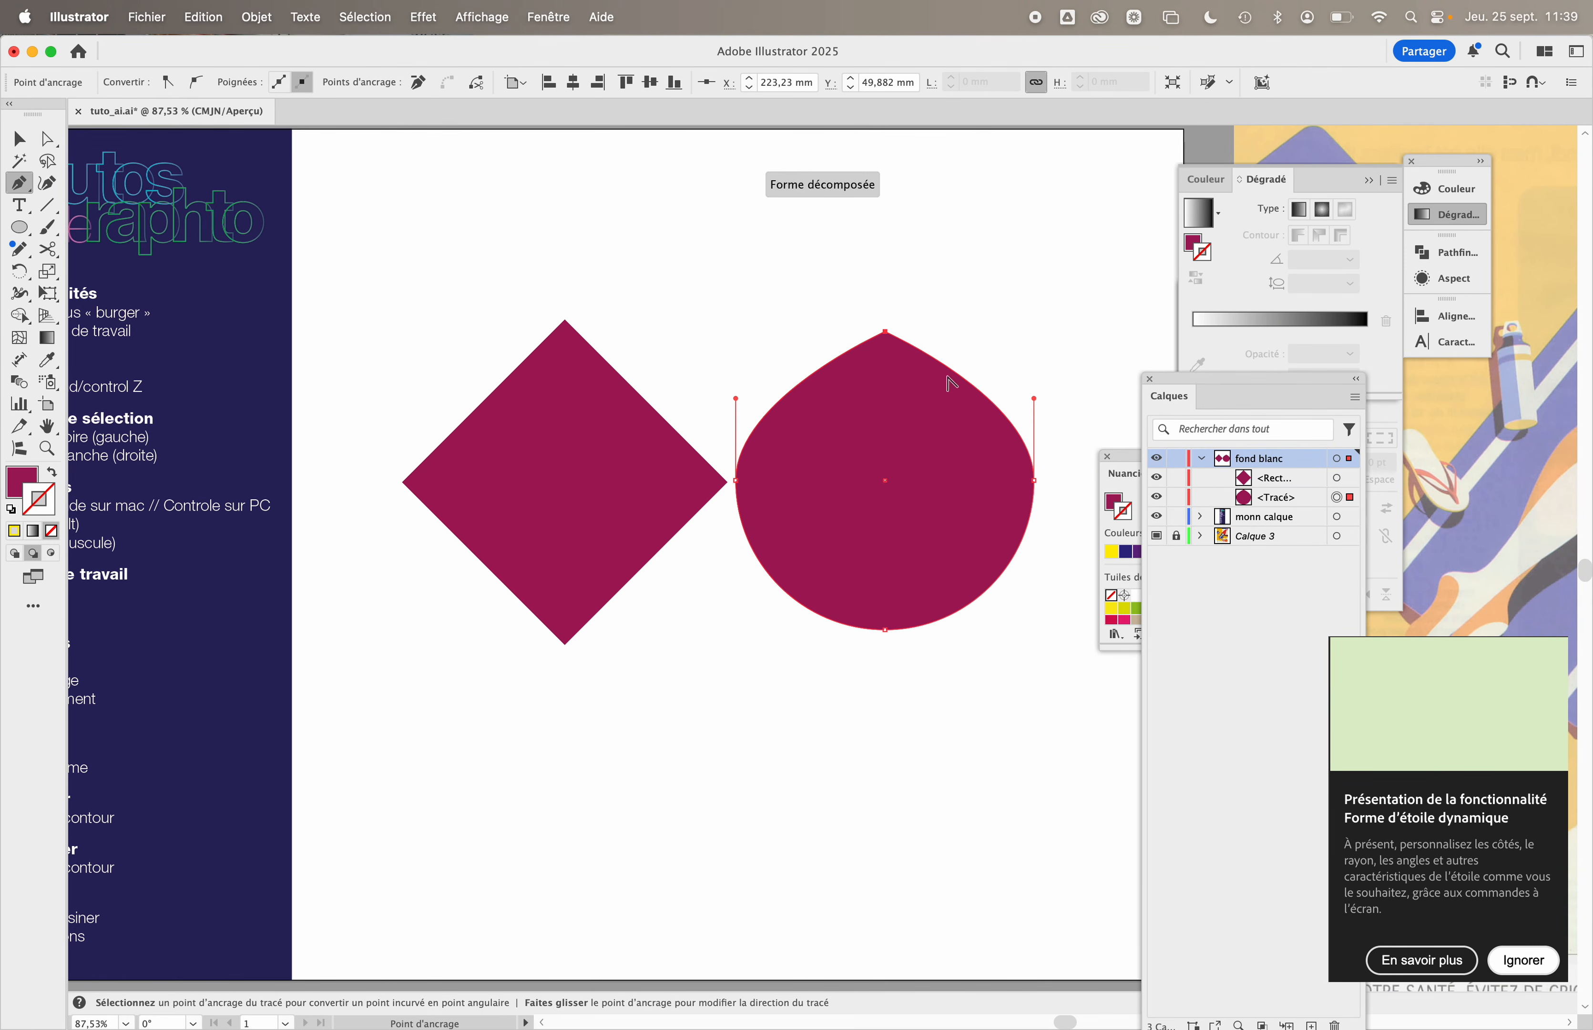
click(1035, 480)
click(885, 630)
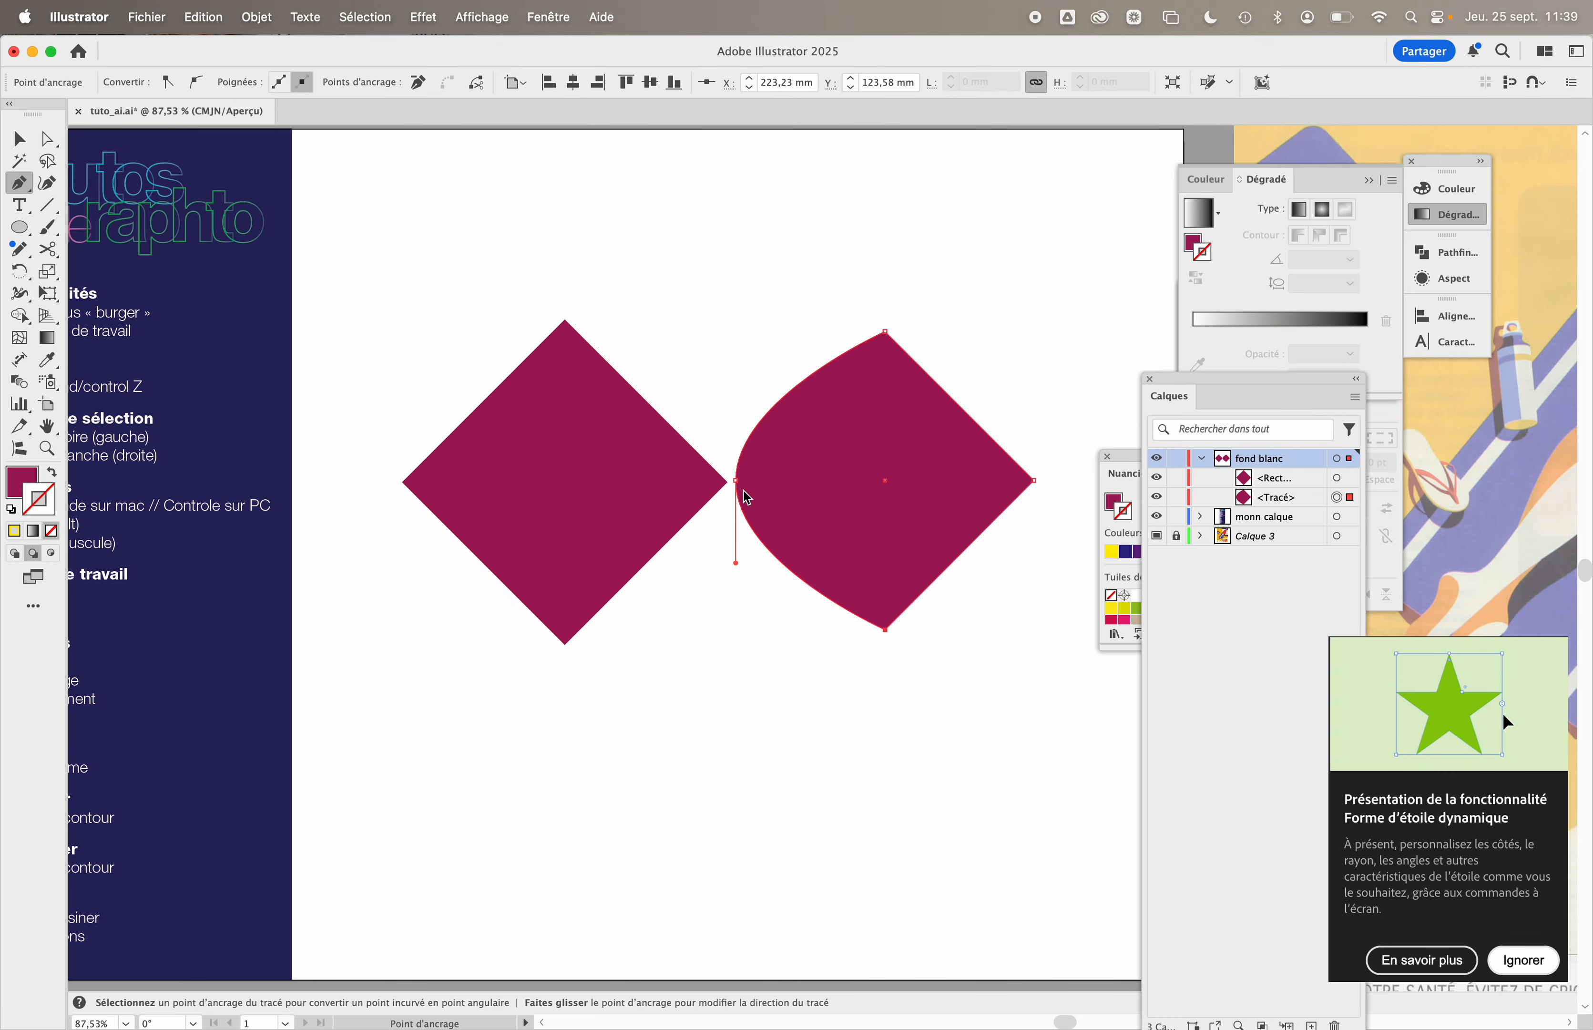
alt+click(737, 480)
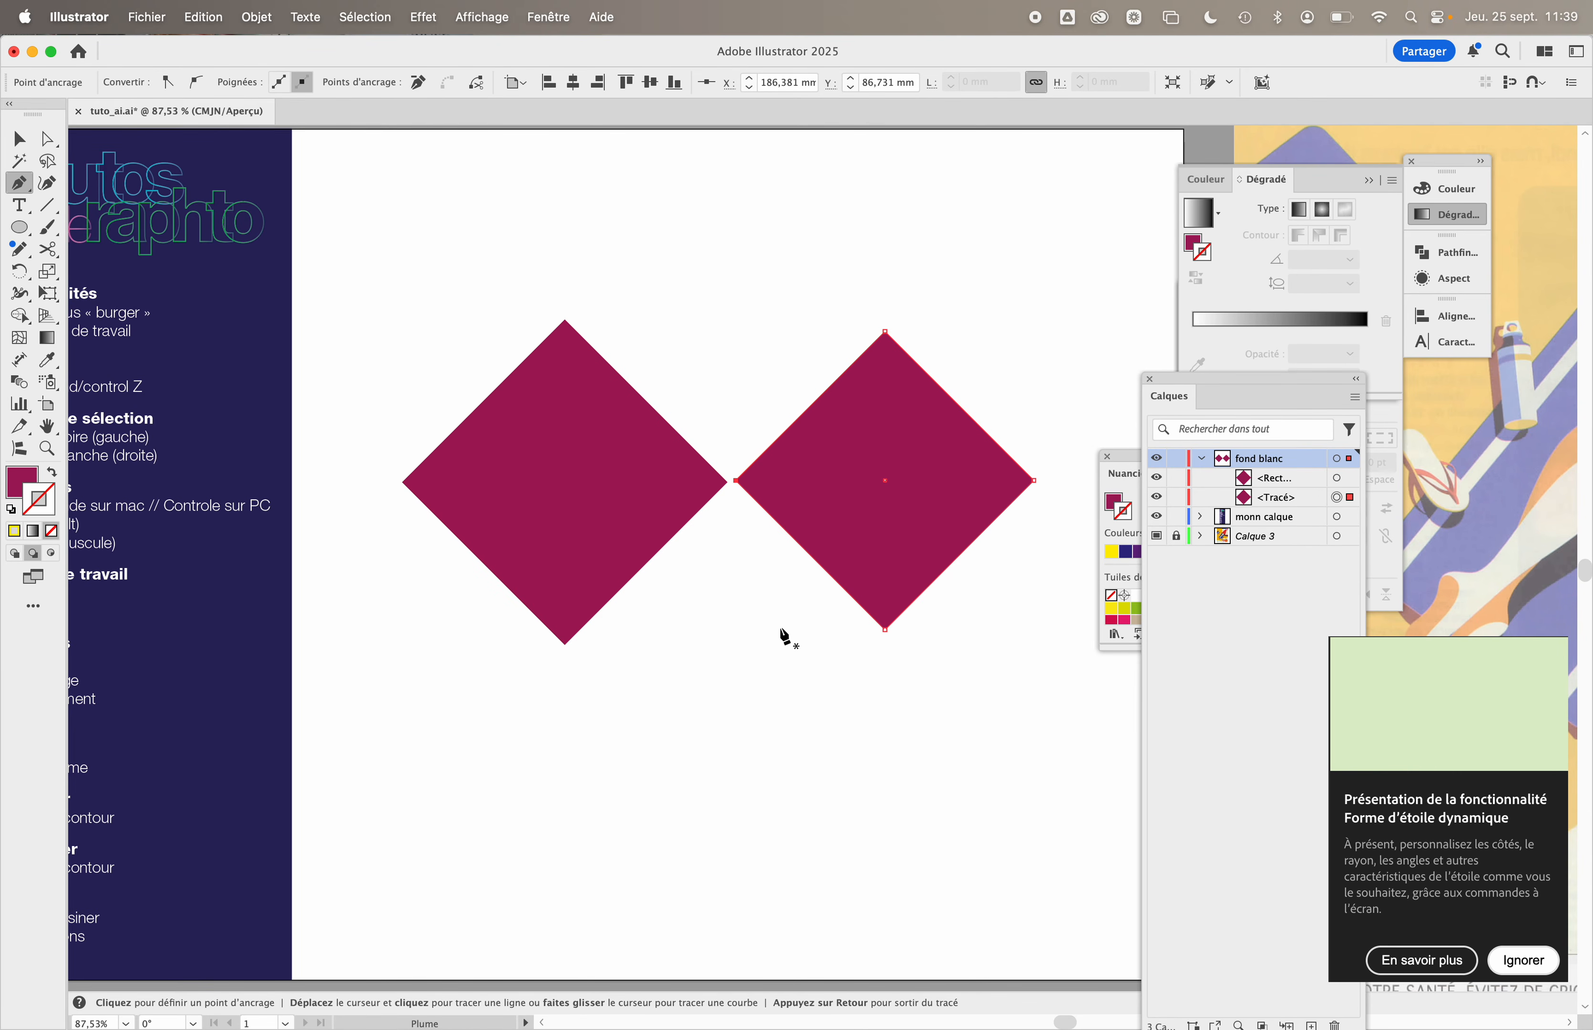
- Undo the four anchor point conversions on the circle
key(super+z)
key(super+z)
key(super+z)
key(super+z)
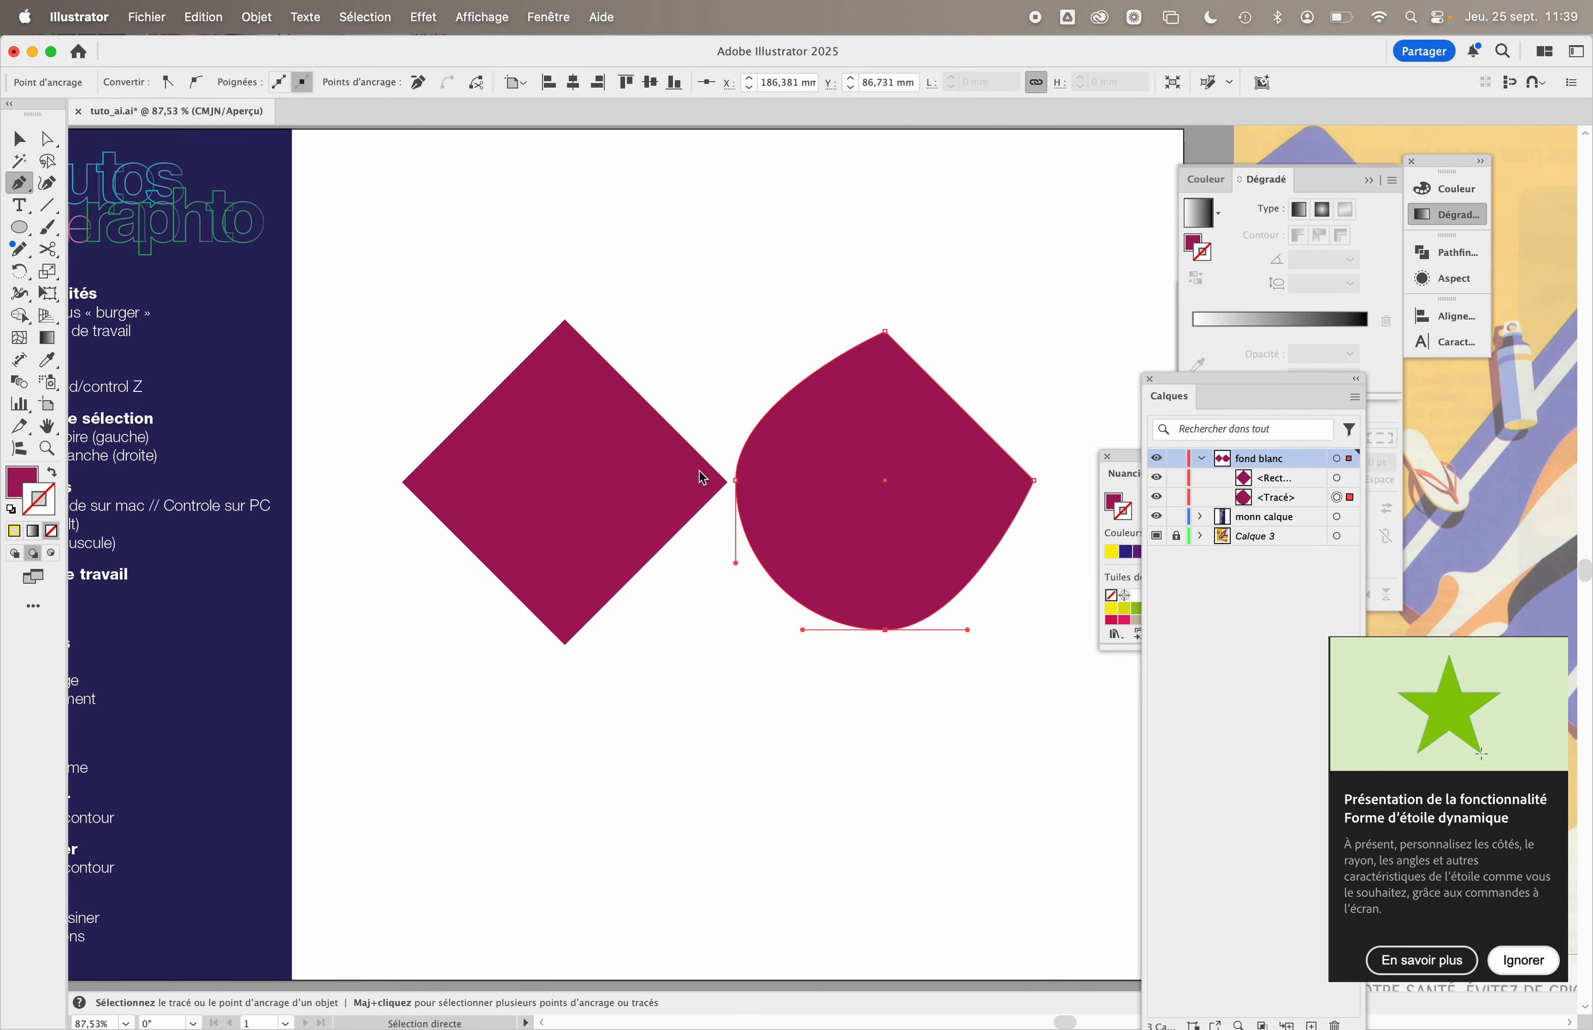
- Select both the diamond and the circle and delete them from the white area
click(47, 139)
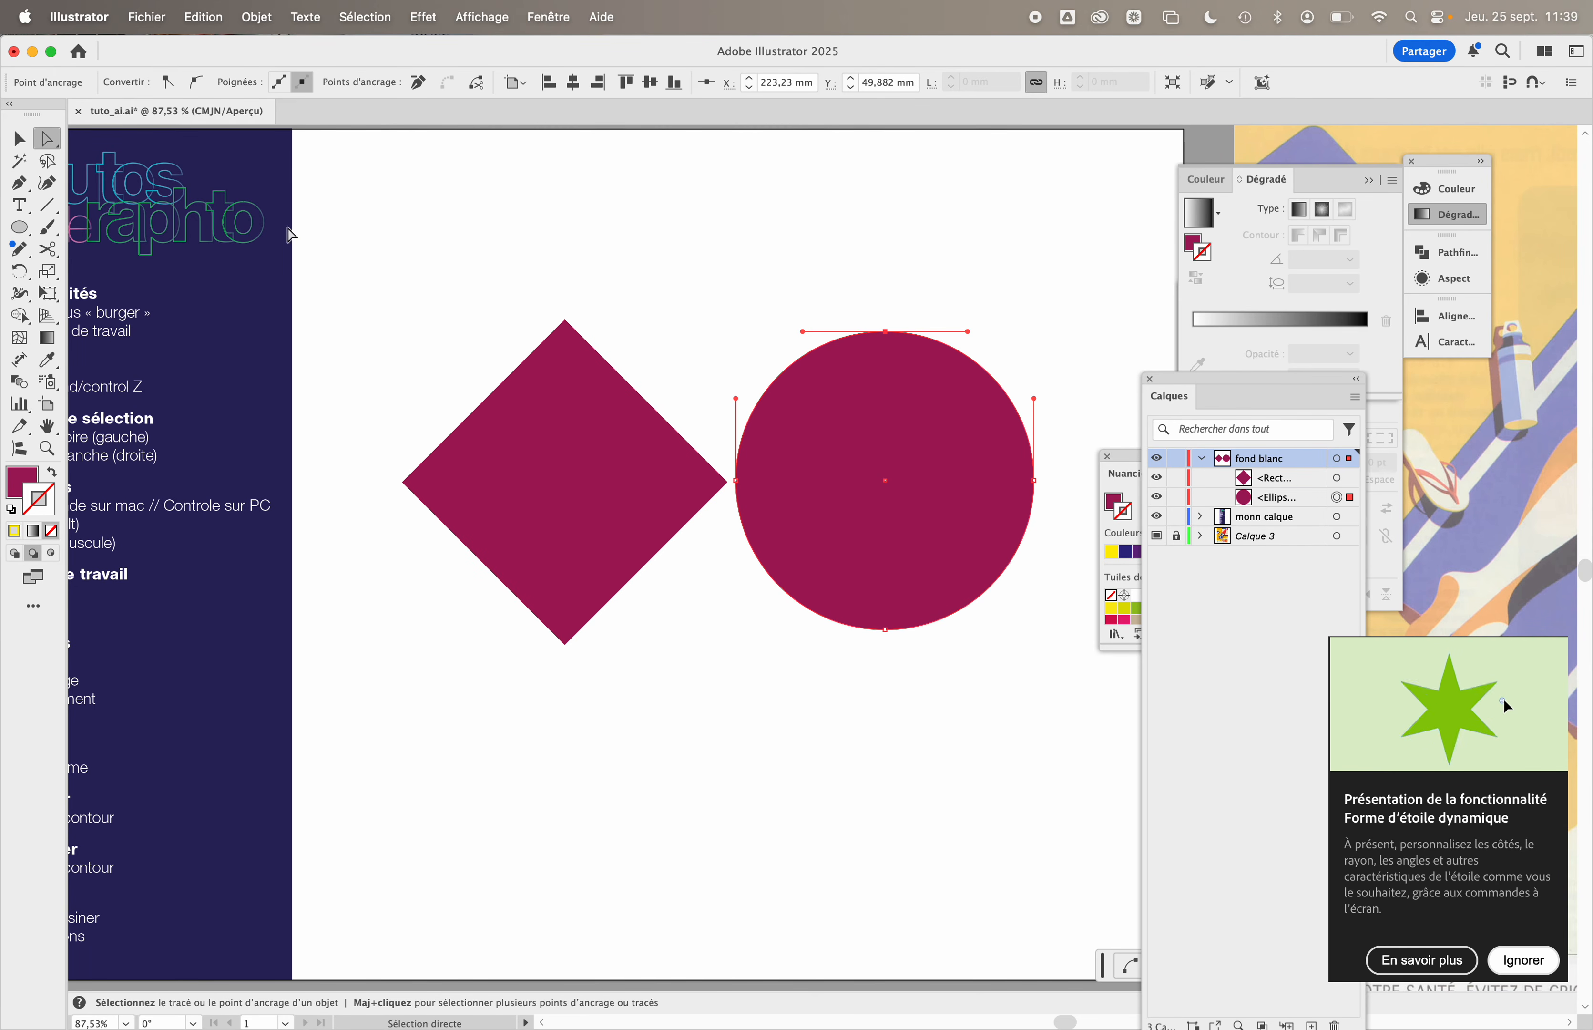
drag(448, 246, 974, 572)
scroll(977, 580, right, 3)
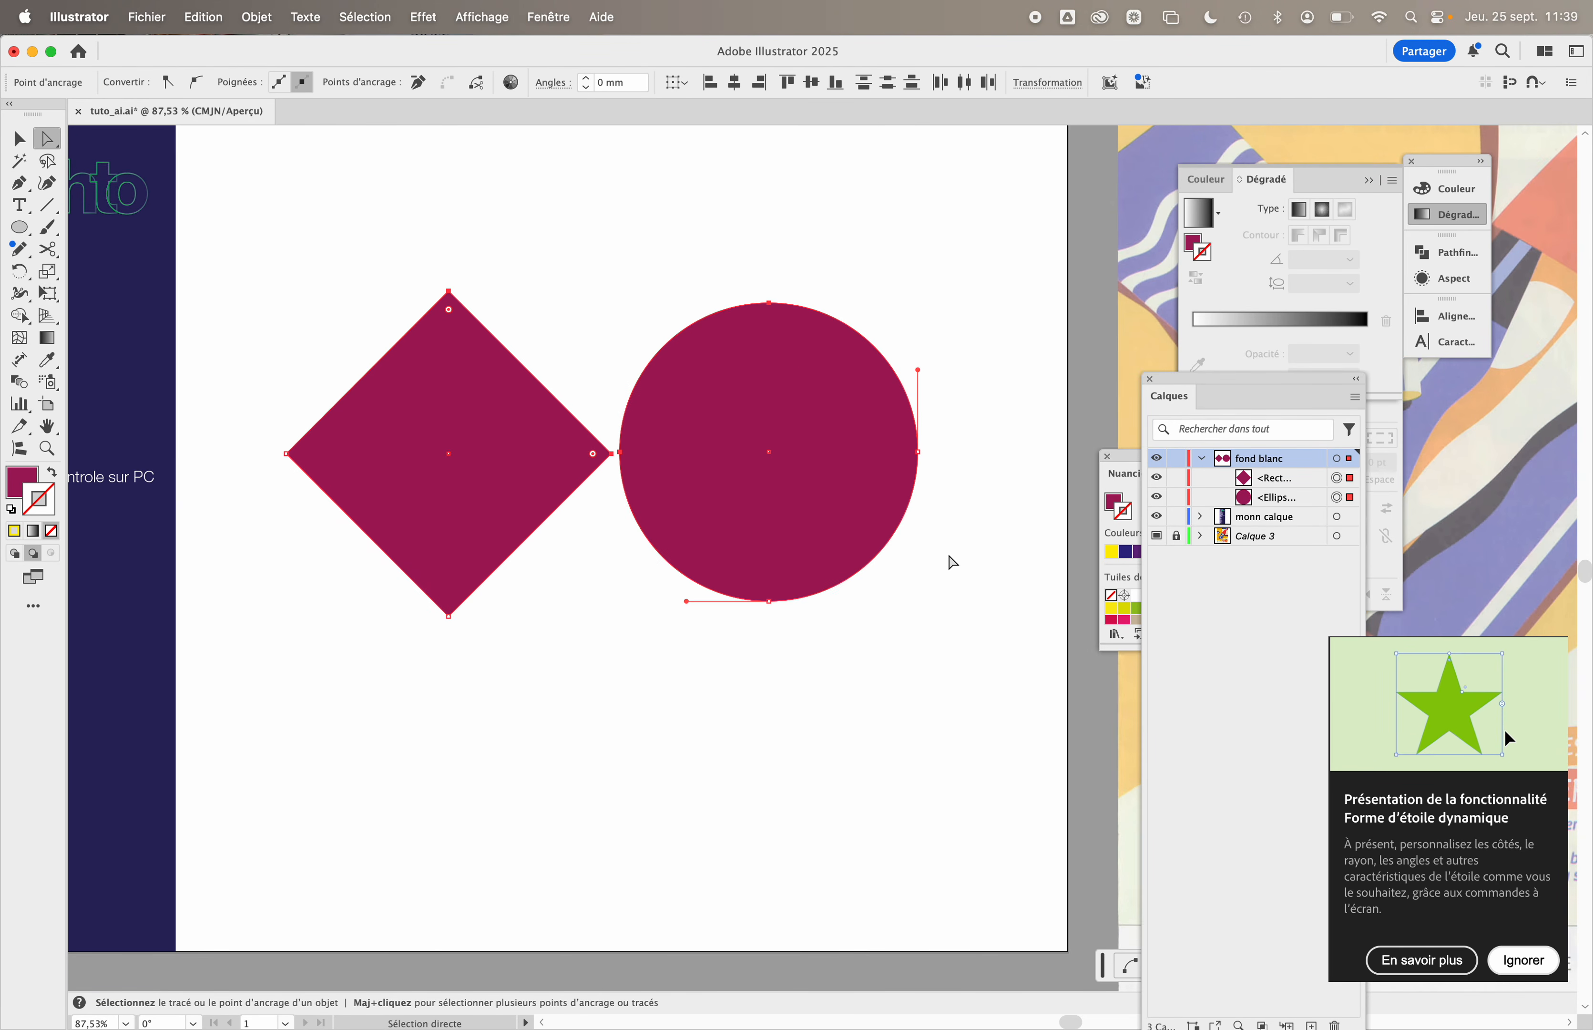
key(Delete)
key(Delete)
- Draw a large irregular path with the Pen tool, starting with a straight segment and continuing through several smooth curves
key(p)
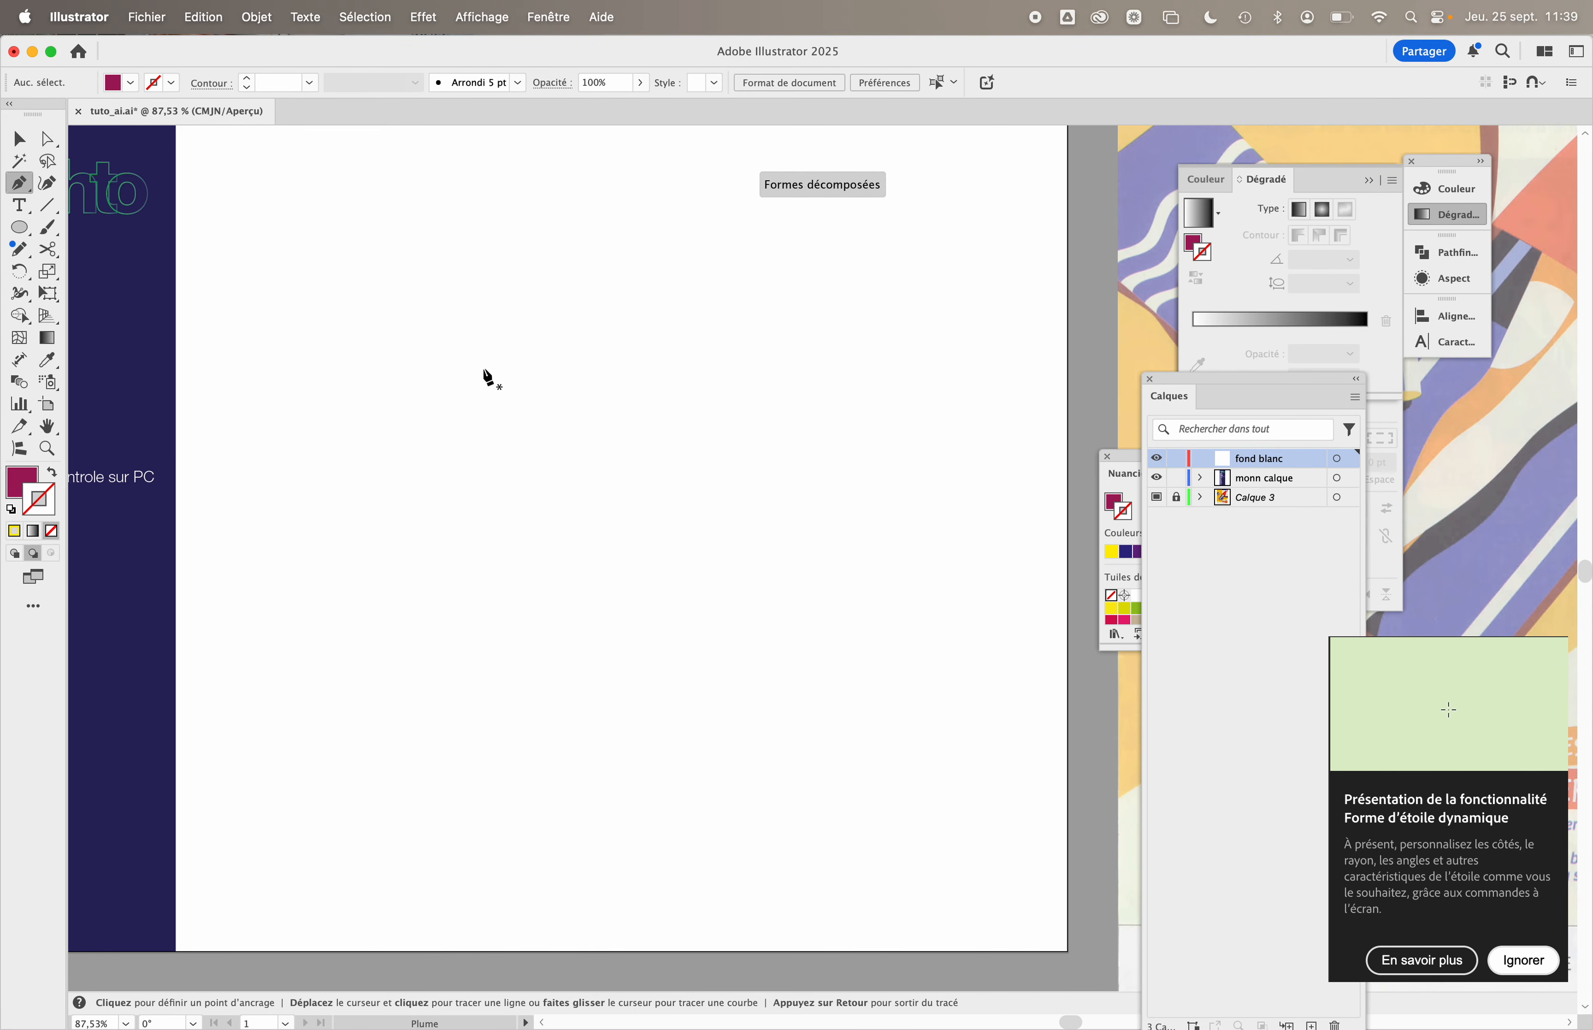
click(409, 343)
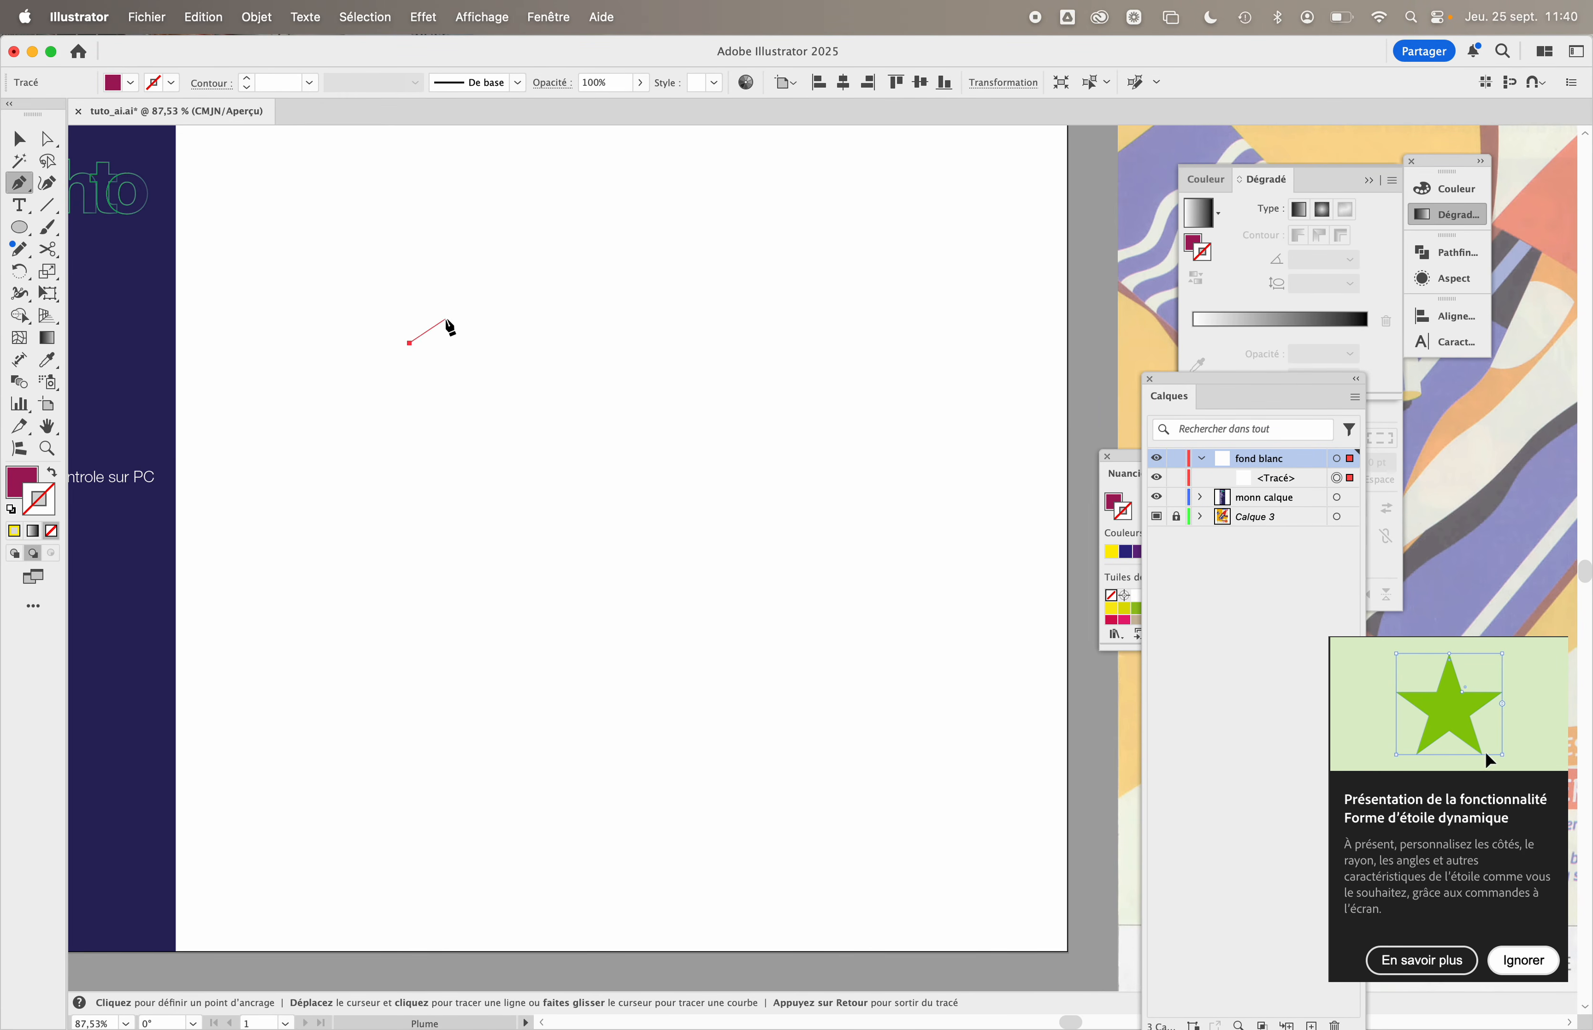
click(647, 243)
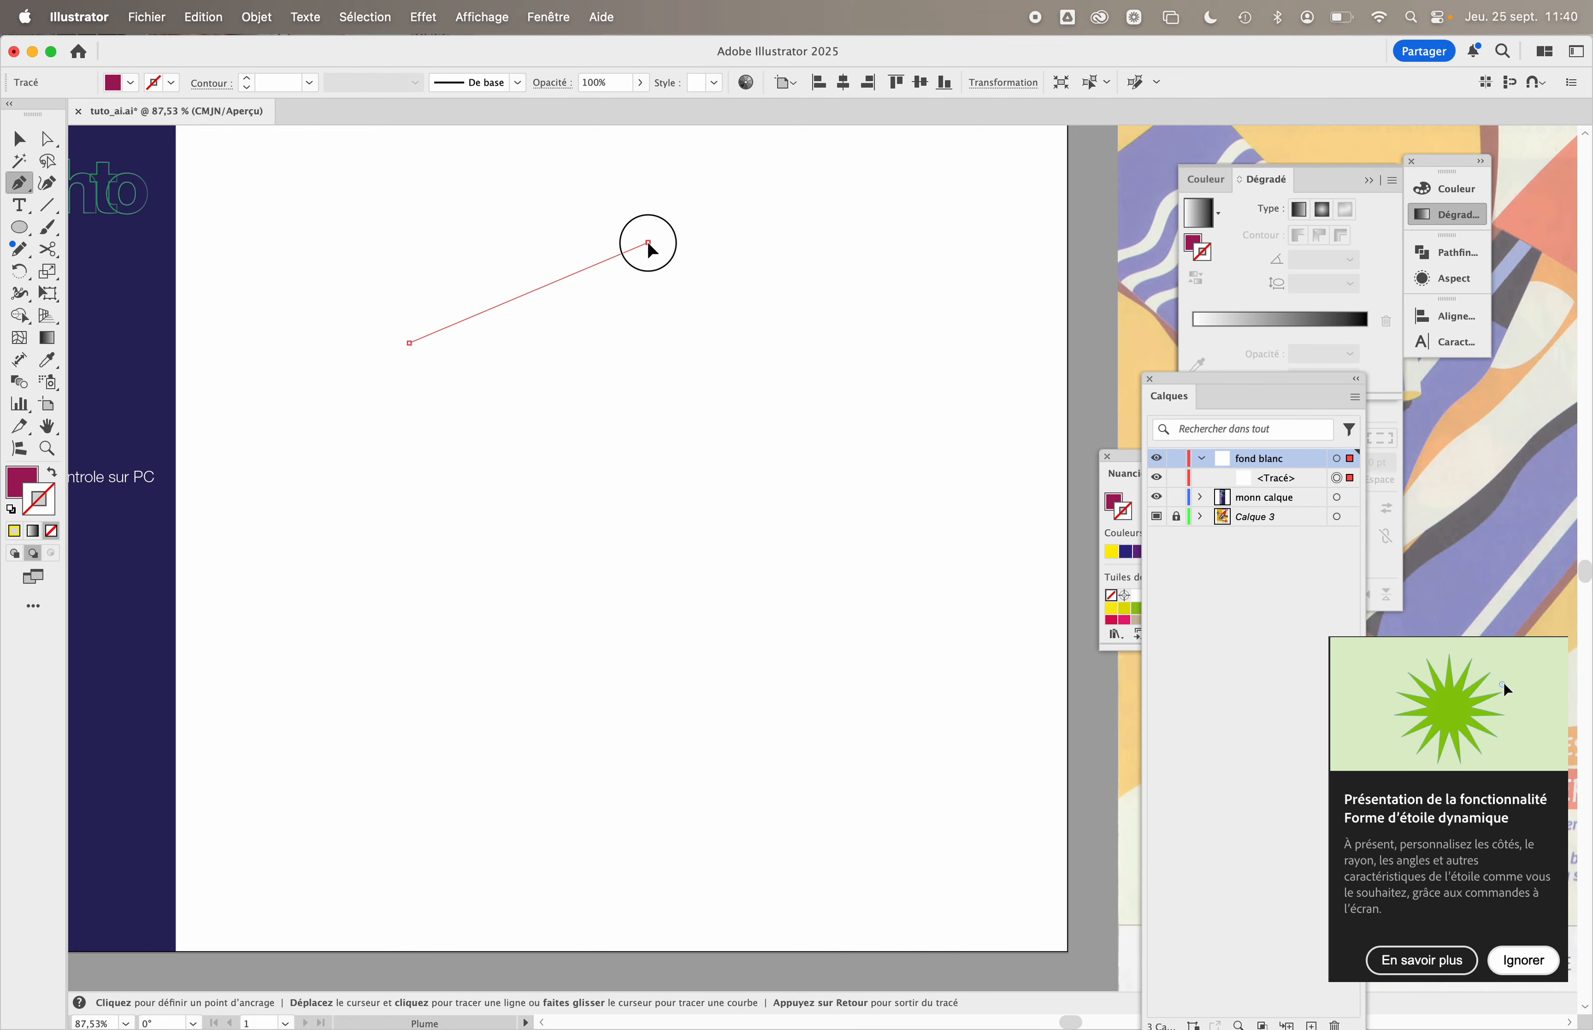
drag(648, 243, 687, 241)
mouse_move(726, 358)
mouse_down()
mouse_move(761, 369)
mouse_move(700, 379)
mouse_move(766, 366)
mouse_move(761, 390)
mouse_move(793, 365)
mouse_move(712, 386)
mouse_move(682, 366)
mouse_move(775, 376)
mouse_move(799, 340)
mouse_move(657, 499)
mouse_move(682, 409)
mouse_move(431, 701)
mouse_move(729, 369)
mouse_up()
click(747, 395)
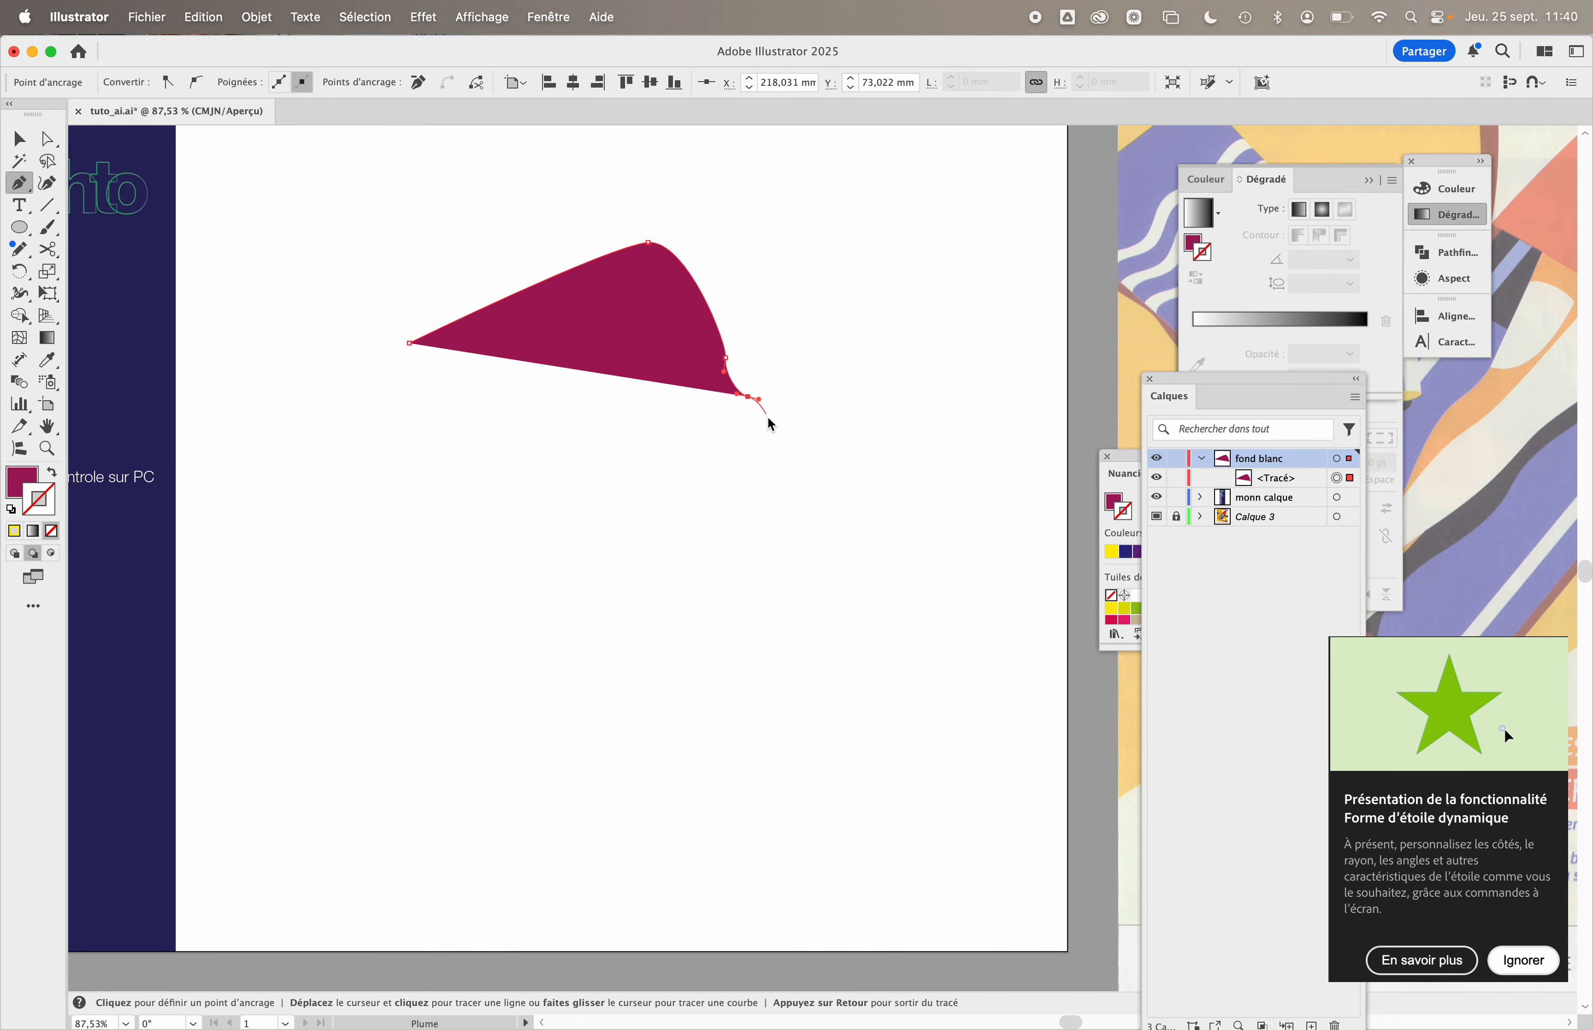
click(777, 434)
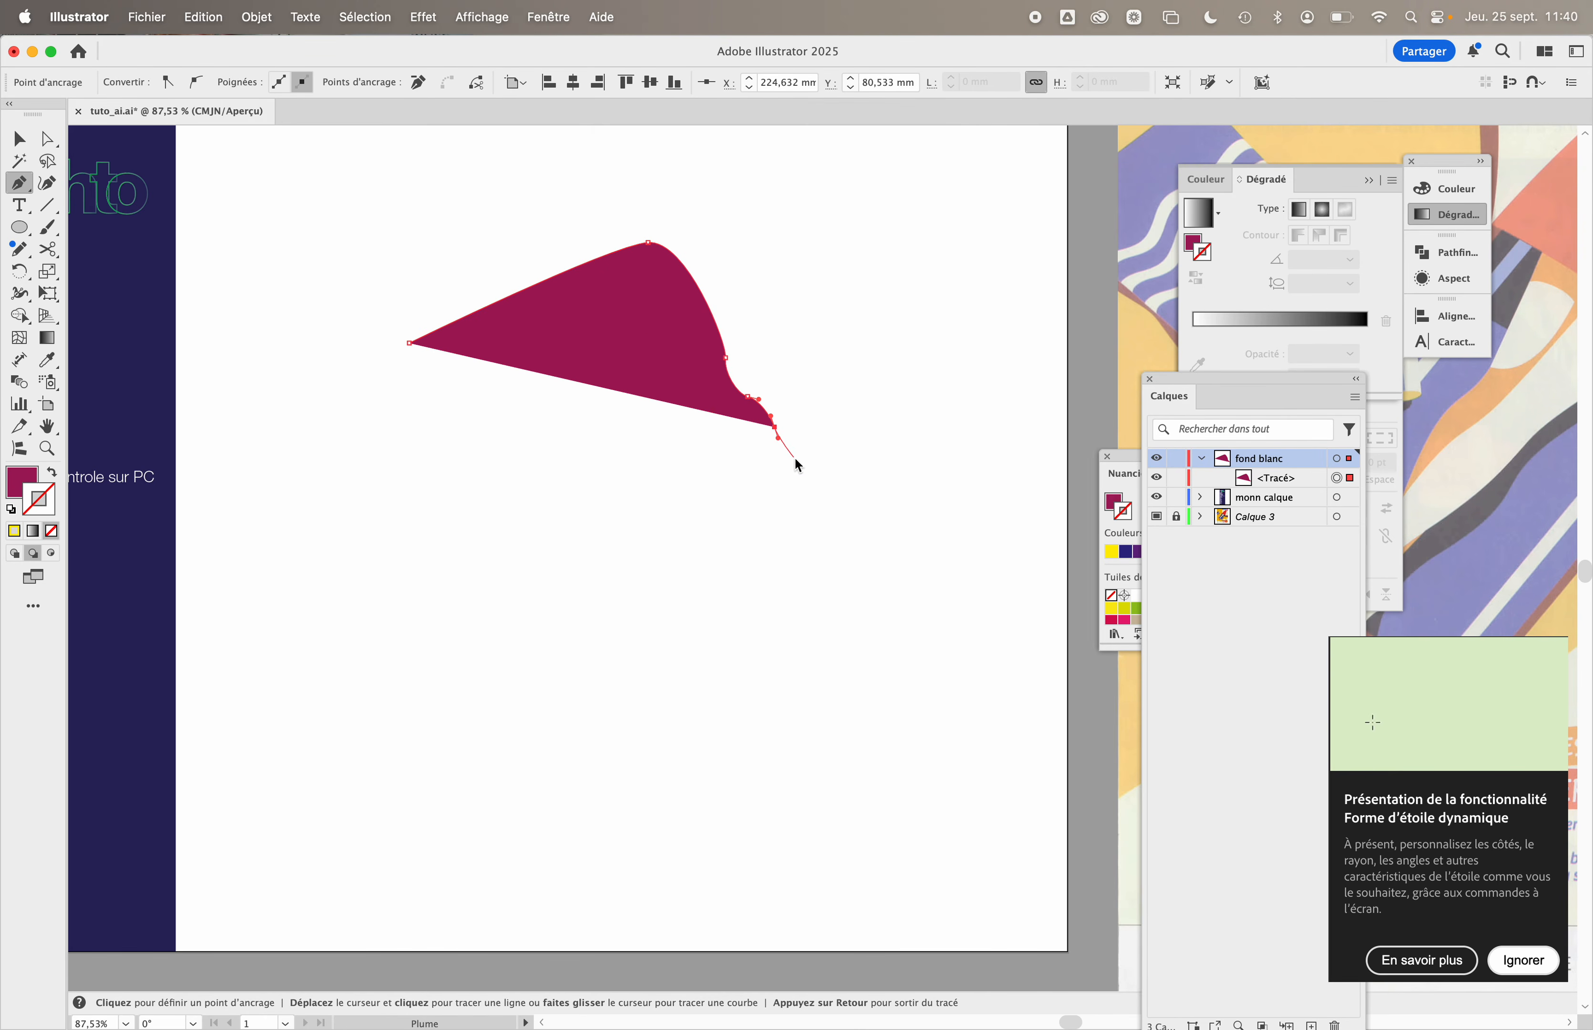
drag(798, 460, 984, 273)
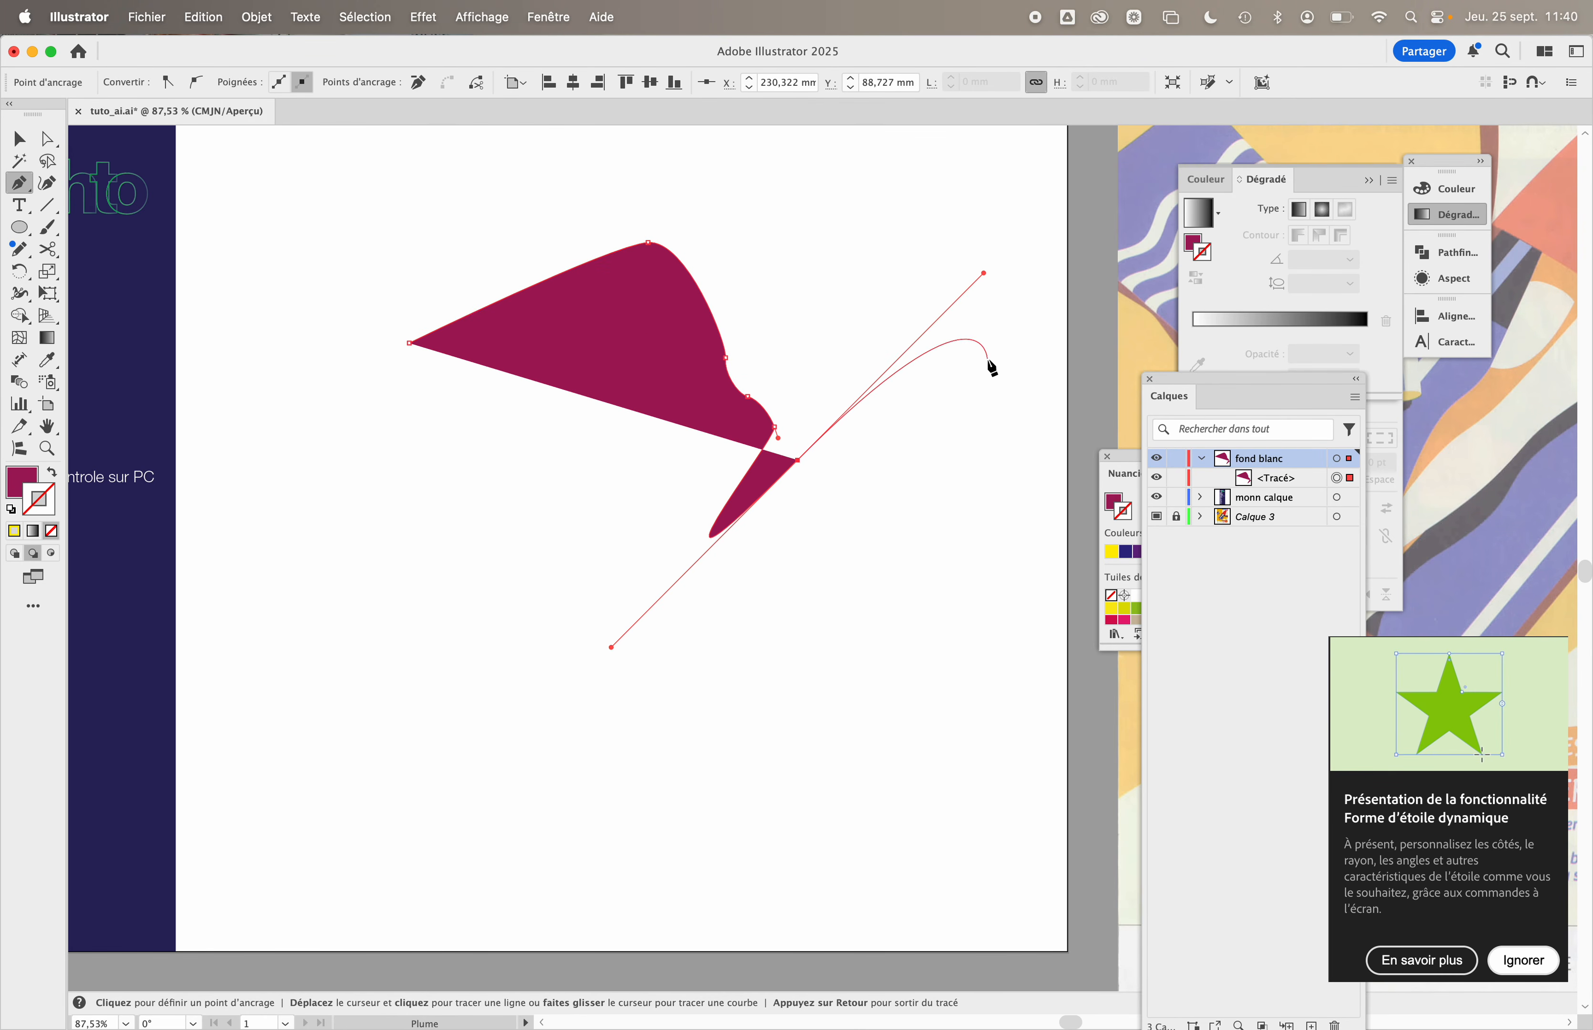
drag(985, 358, 983, 386)
click(864, 585)
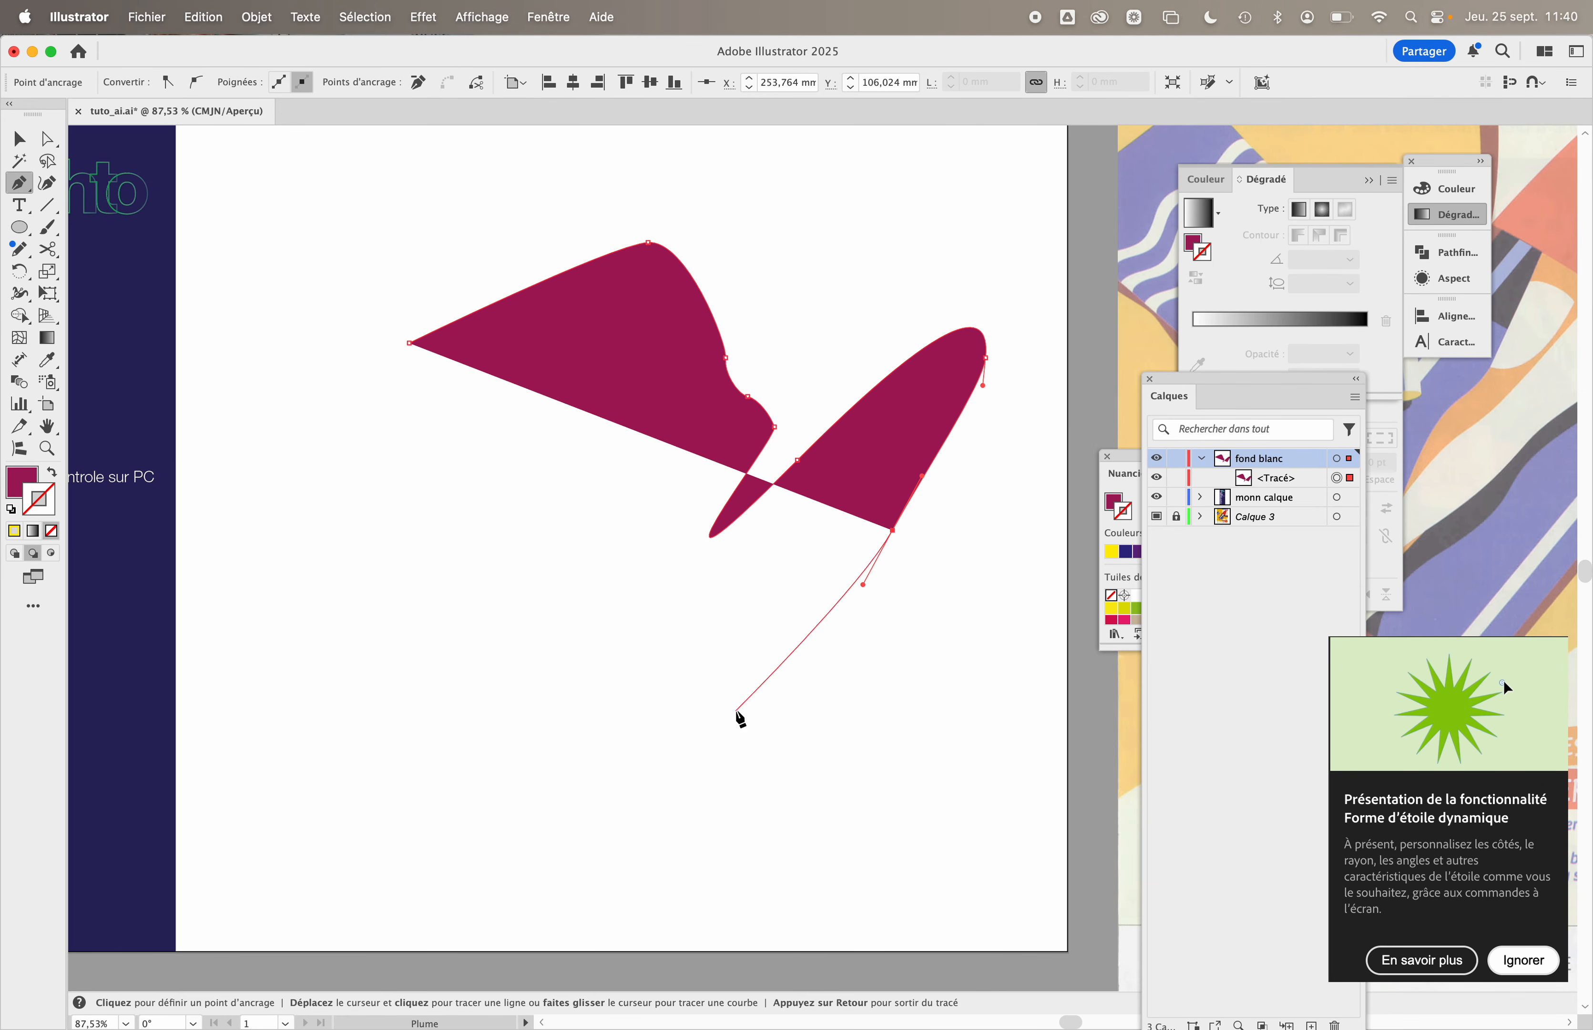
drag(735, 711, 623, 729)
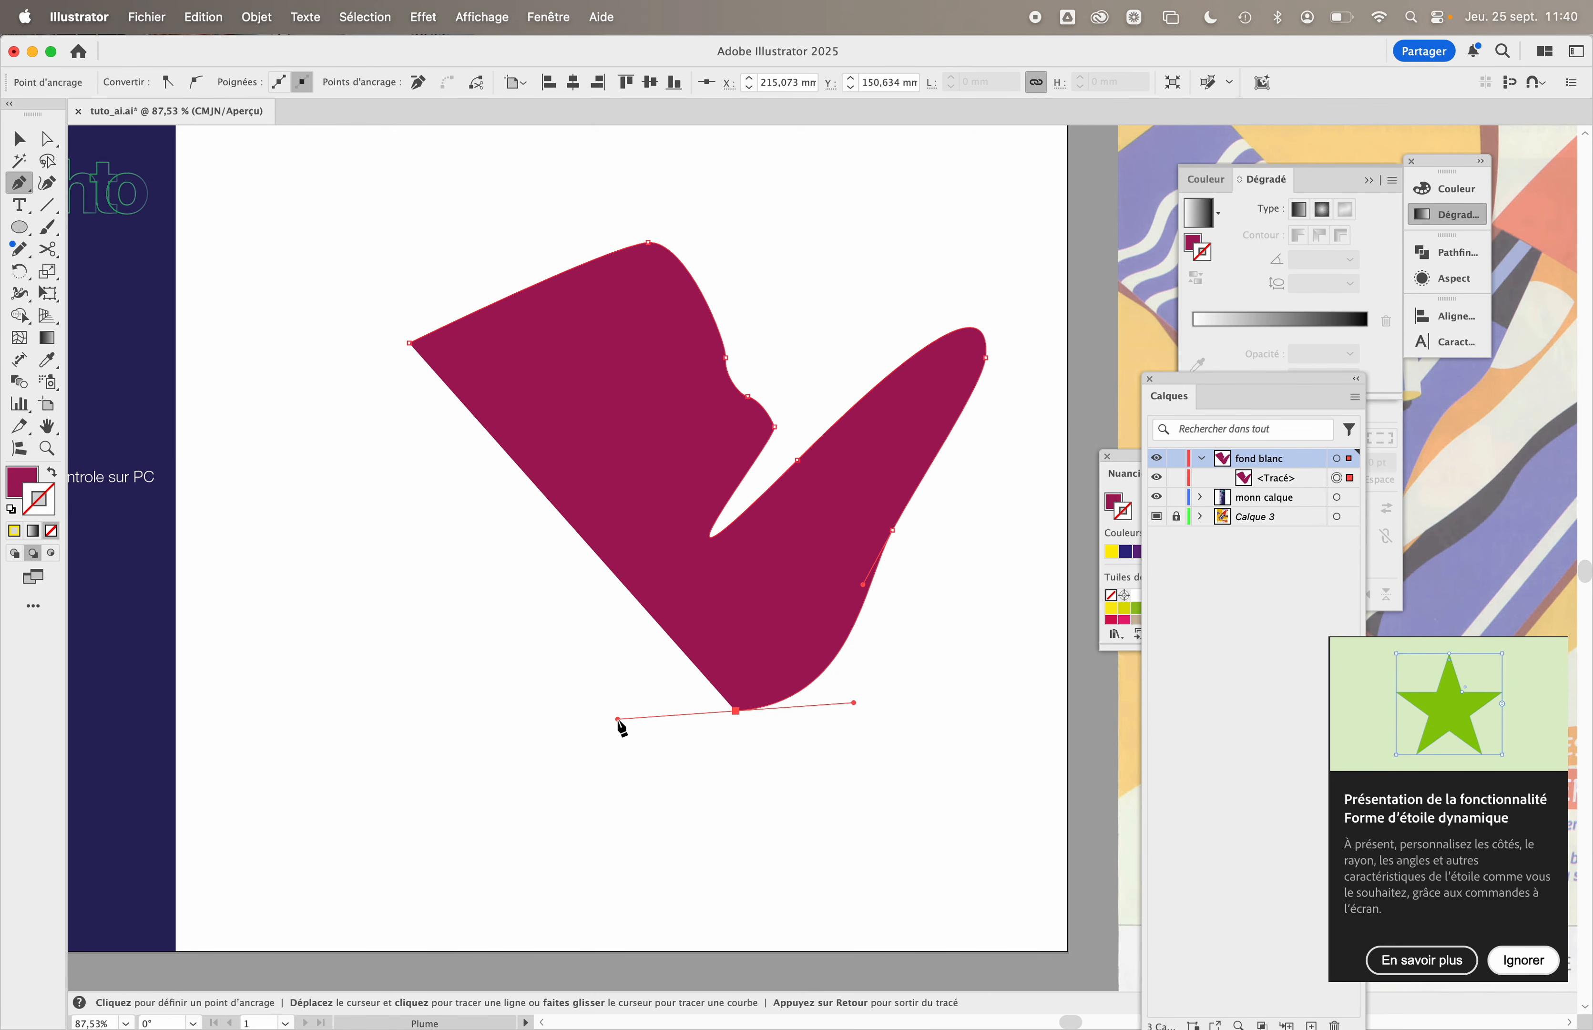
- Undo the whole irregular Pen path until the white area is empty
key(super+z)
key(super+z)
key(super+z)
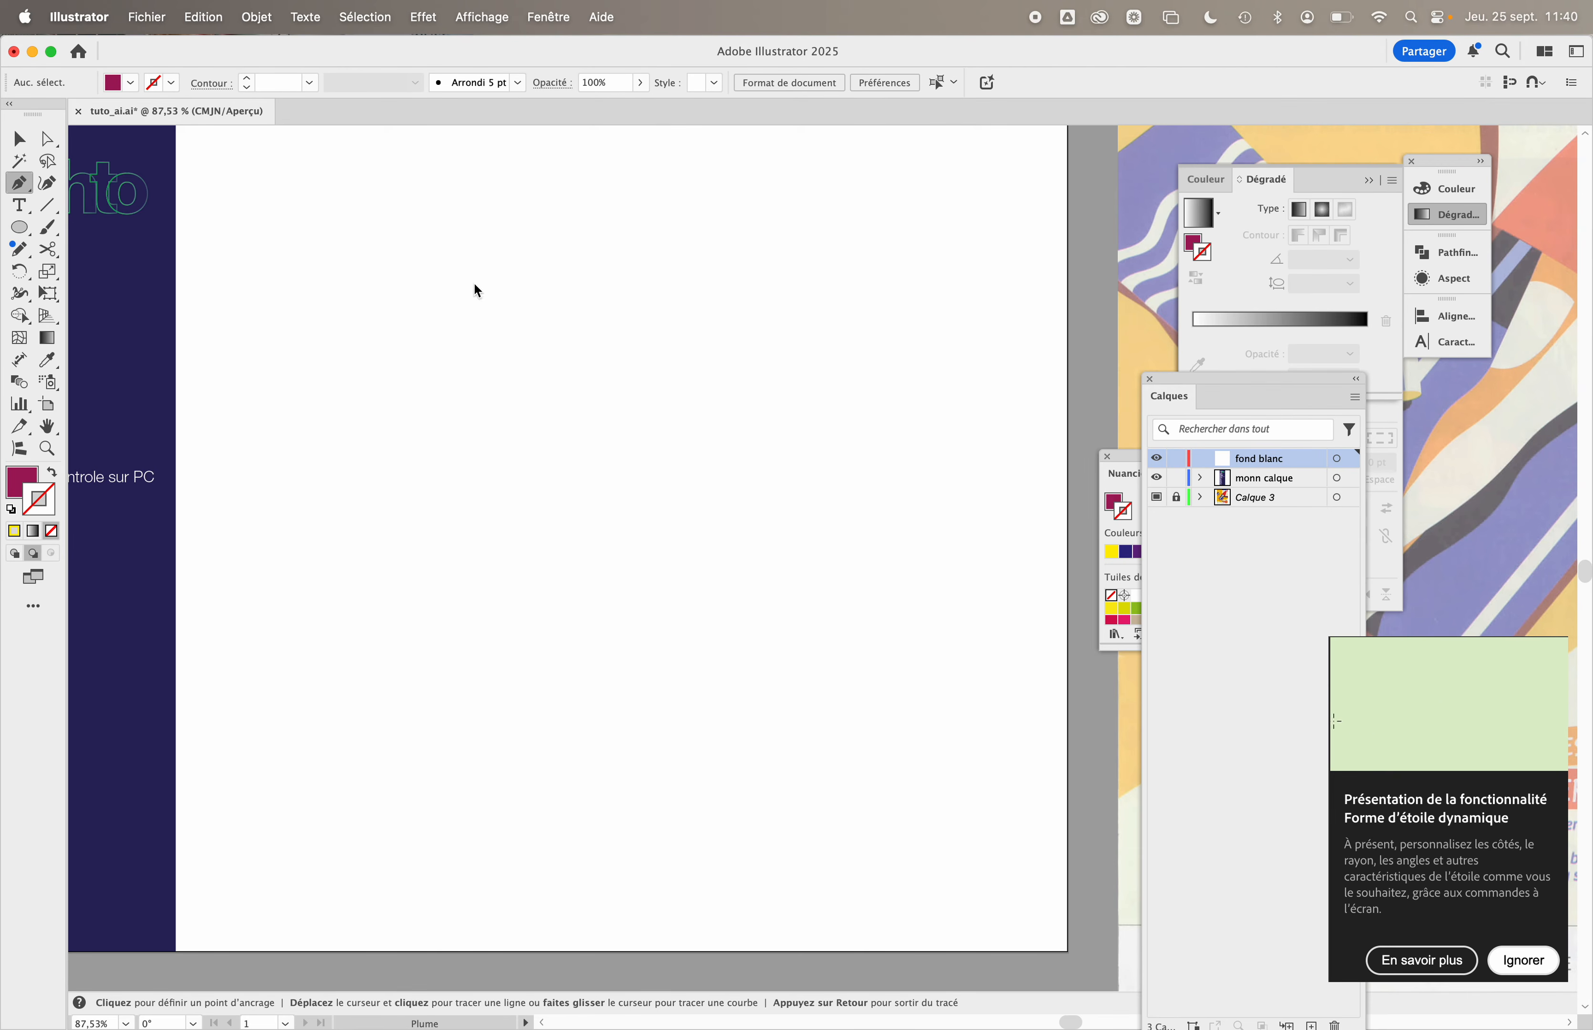
- Draw a closed hook-shaped form with curved edges in the upper white area using the Pen tool, and deselect it
click(495, 299)
drag(595, 271, 658, 275)
click(631, 410)
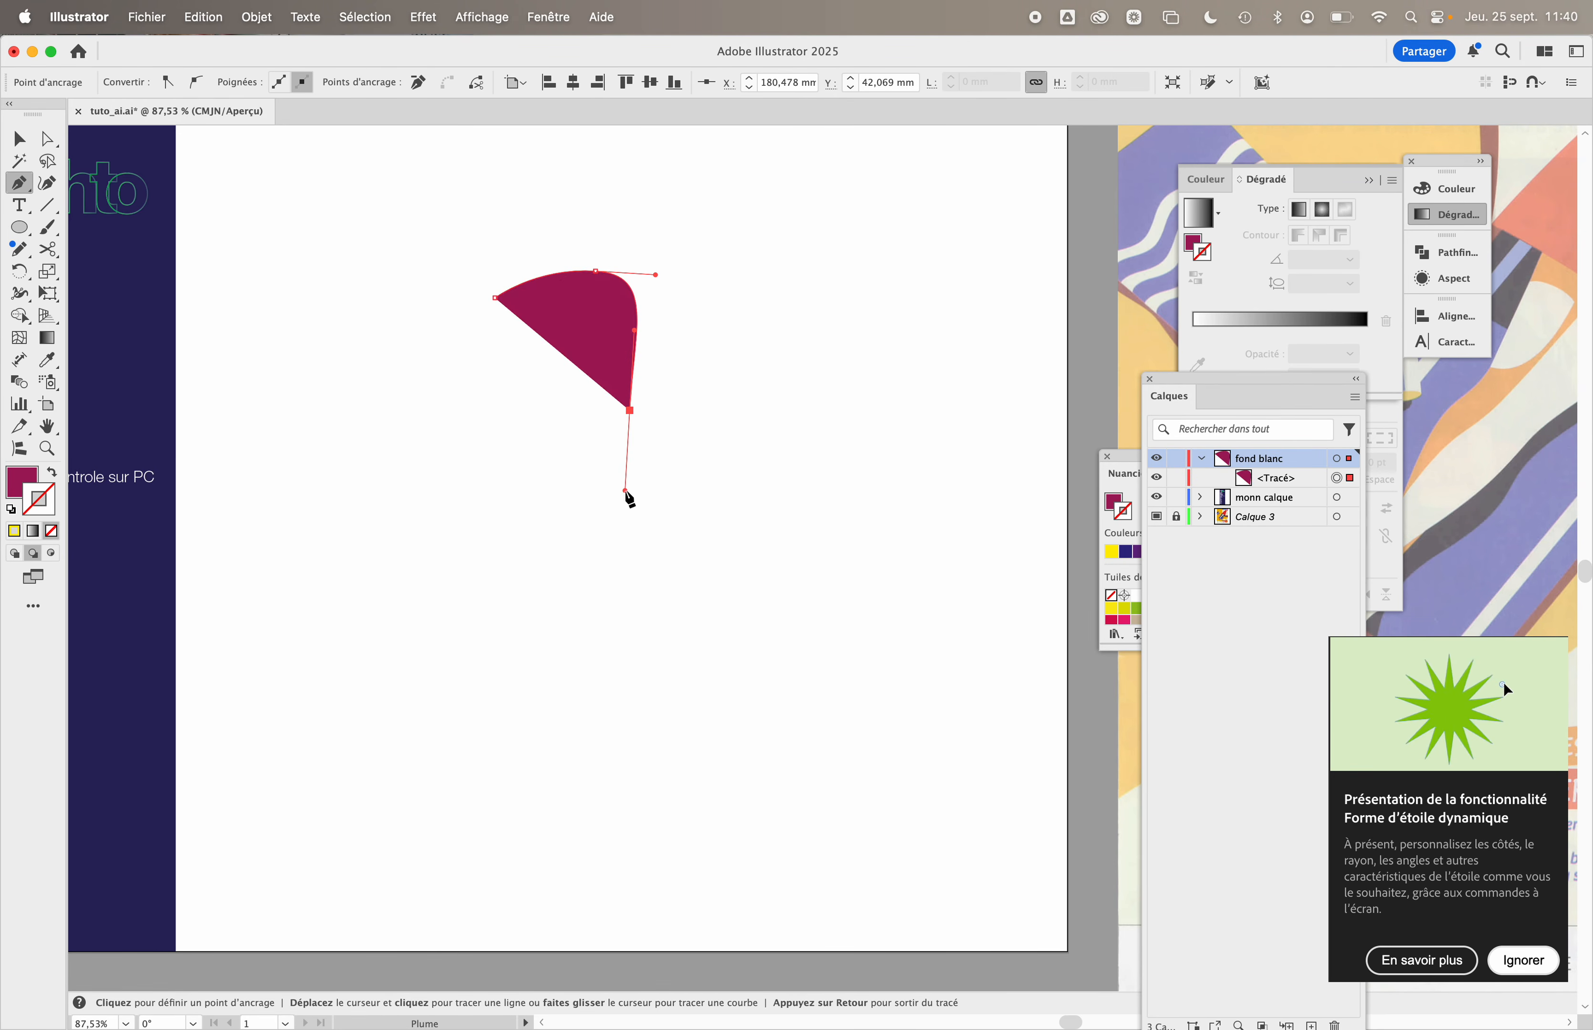
drag(687, 539, 790, 480)
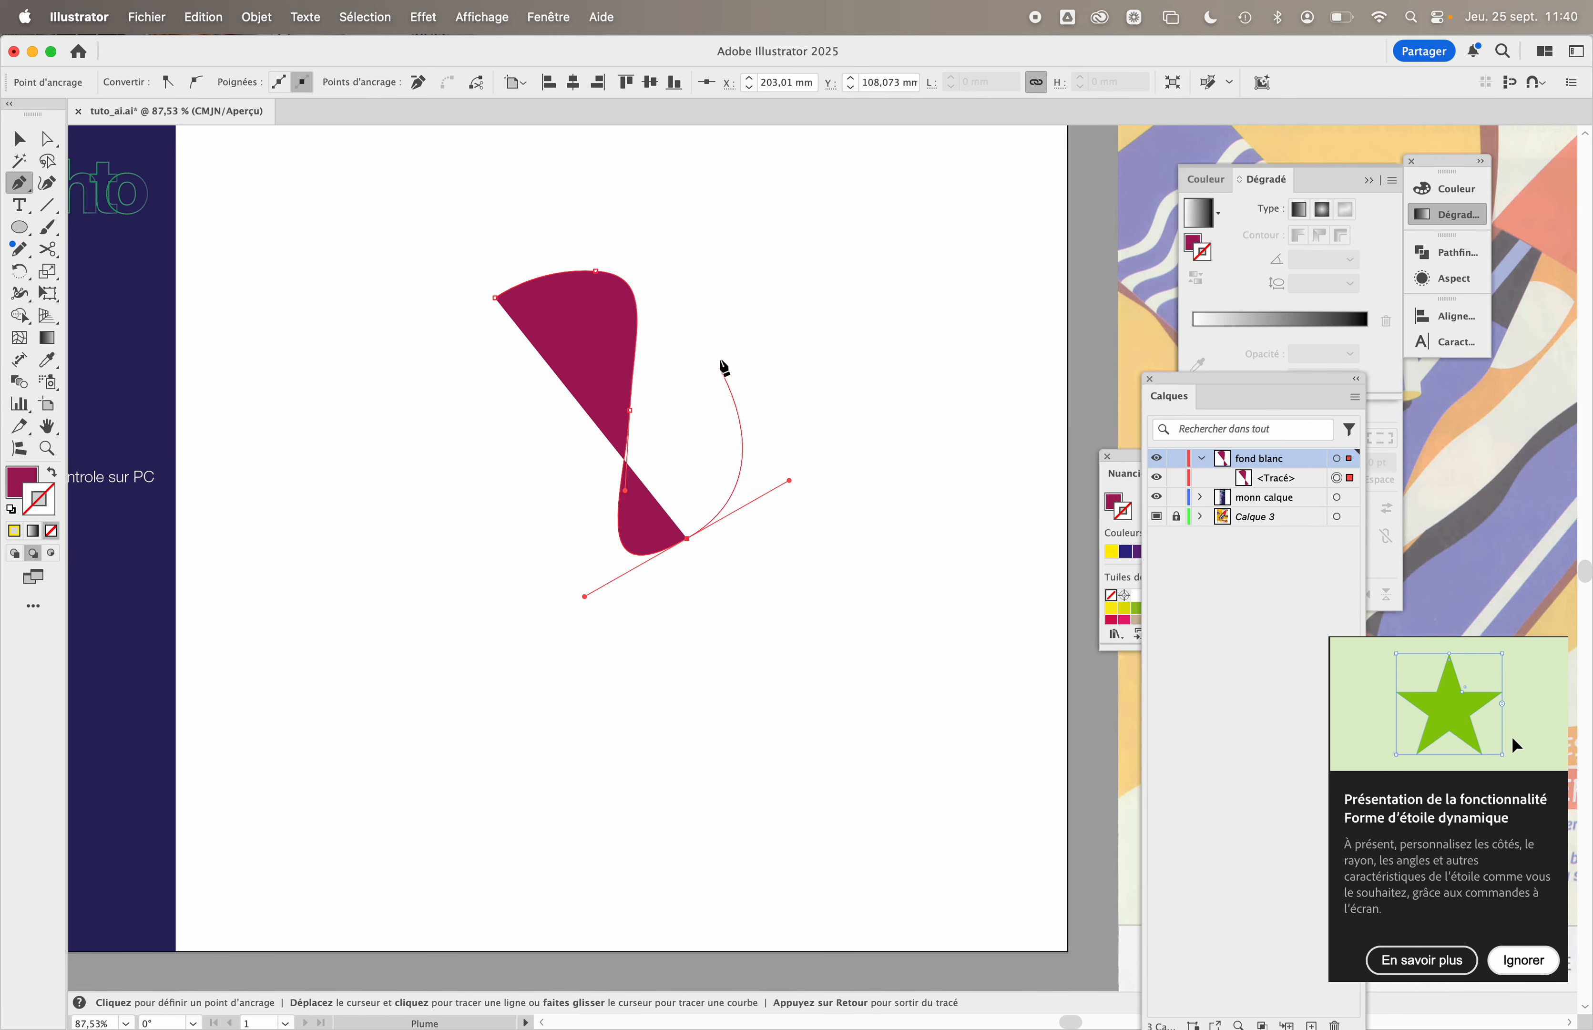
drag(654, 207, 536, 207)
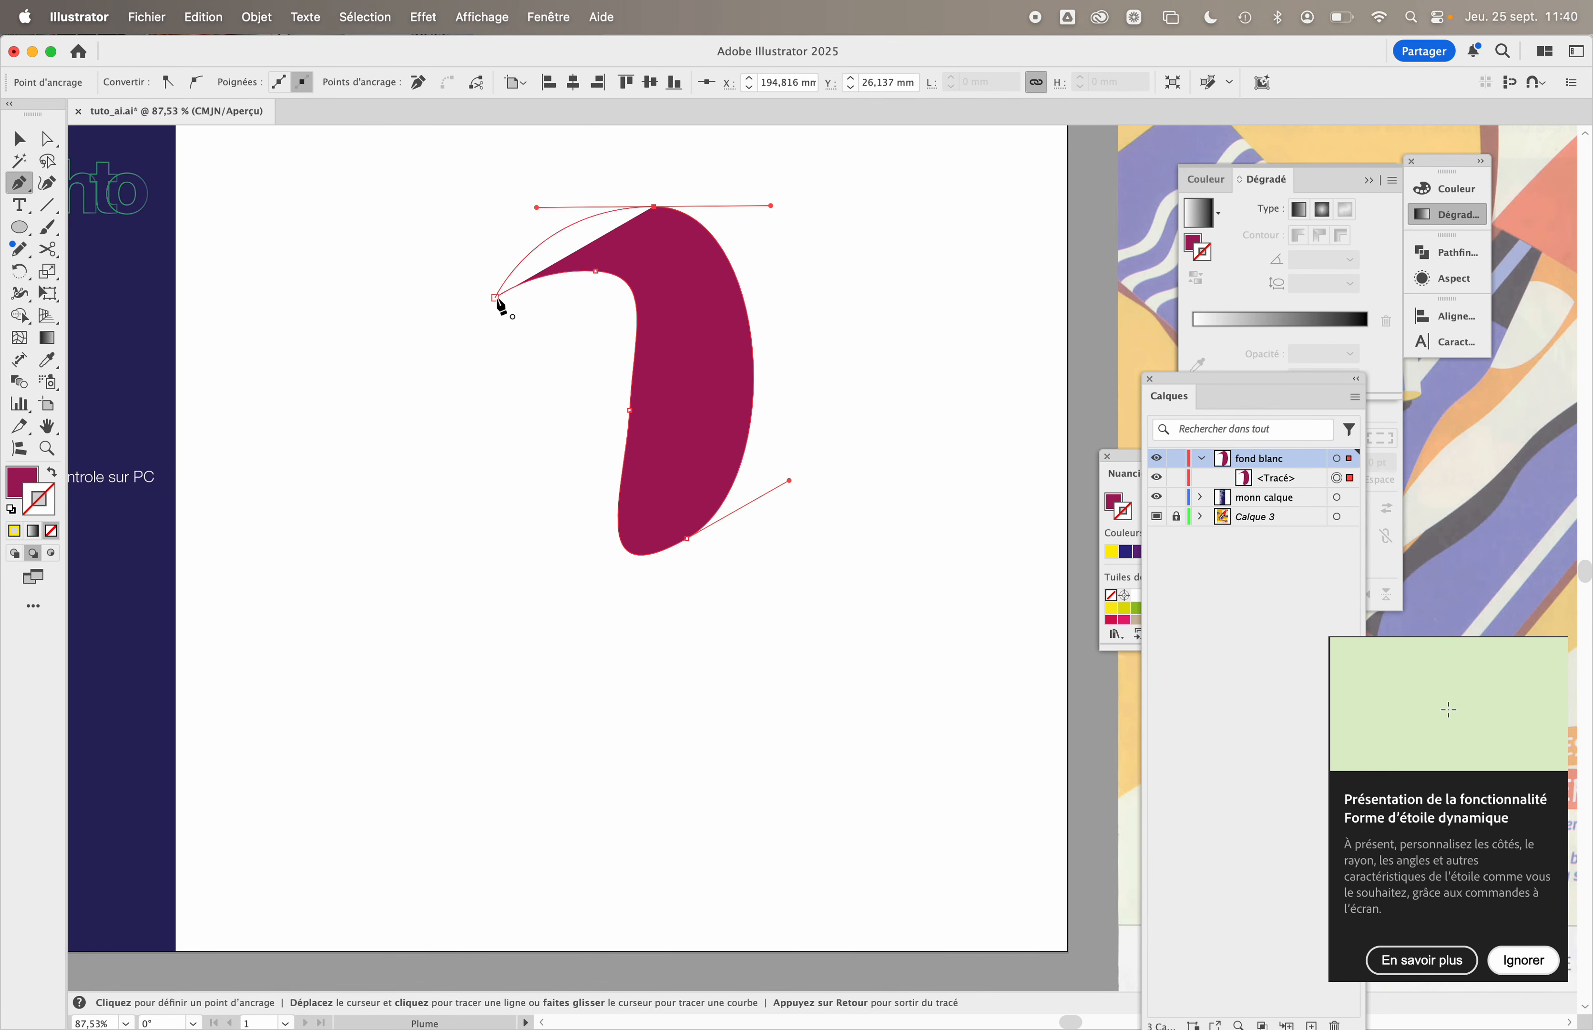
drag(495, 299, 500, 355)
drag(520, 402, 480, 477)
super+click(519, 558)
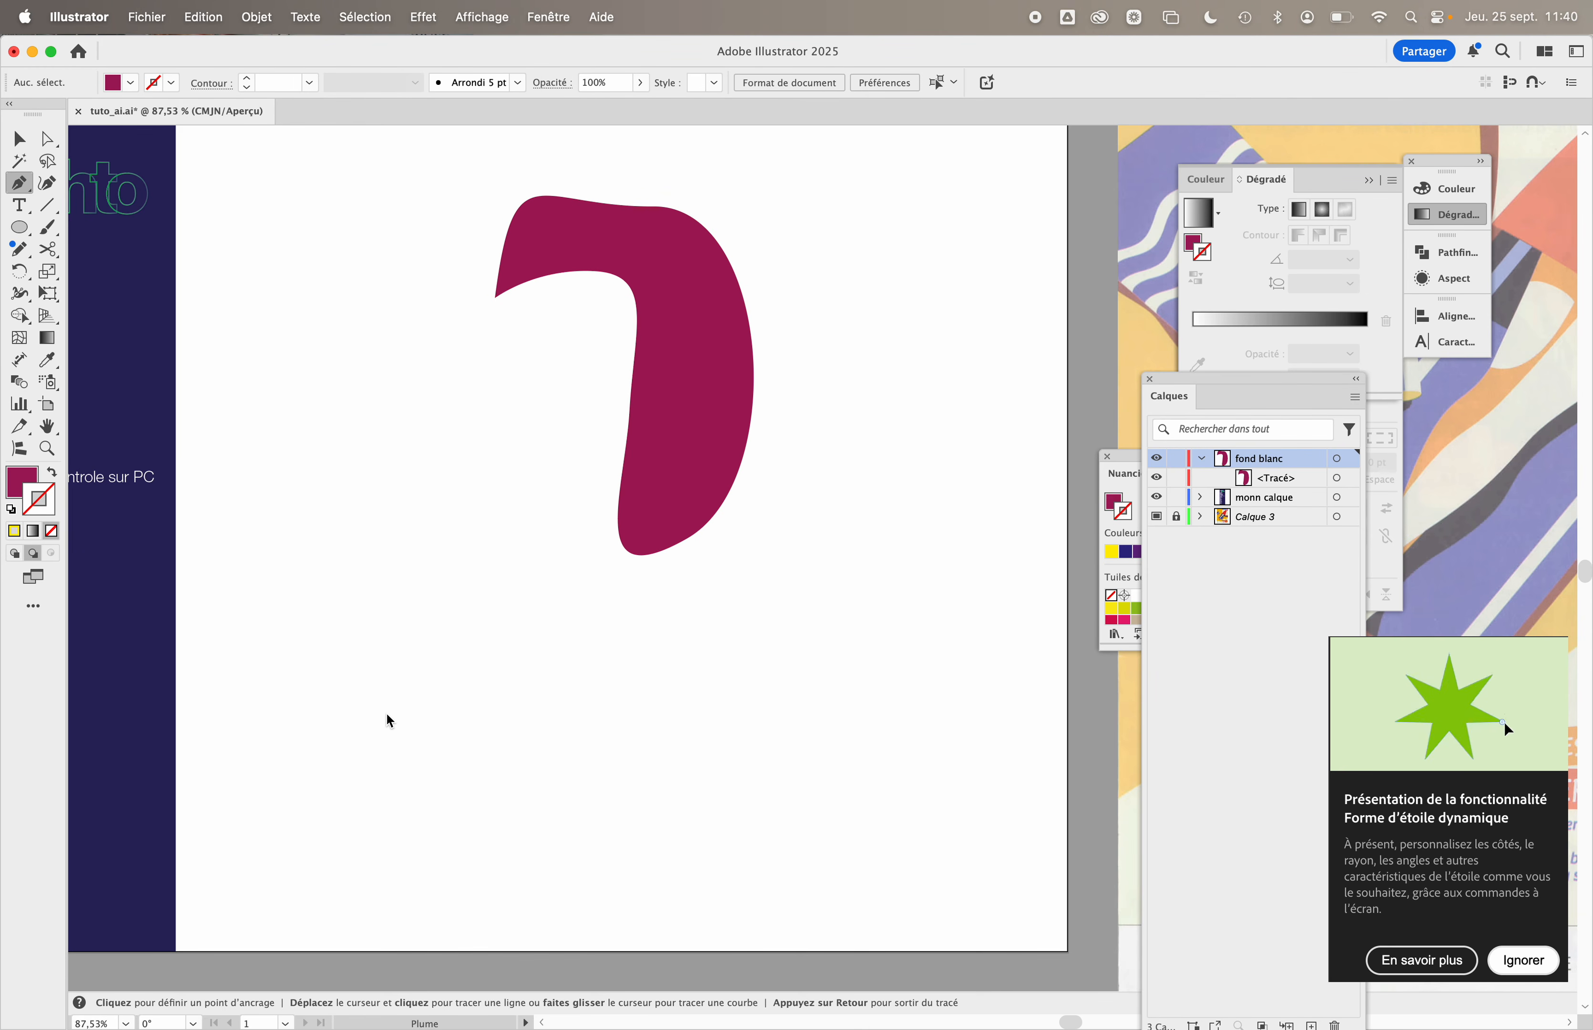
- Draw a closed teardrop shape with one smooth curved end in the lower white area using the Pen tool, and deselect it
click(332, 675)
drag(845, 757, 1016, 523)
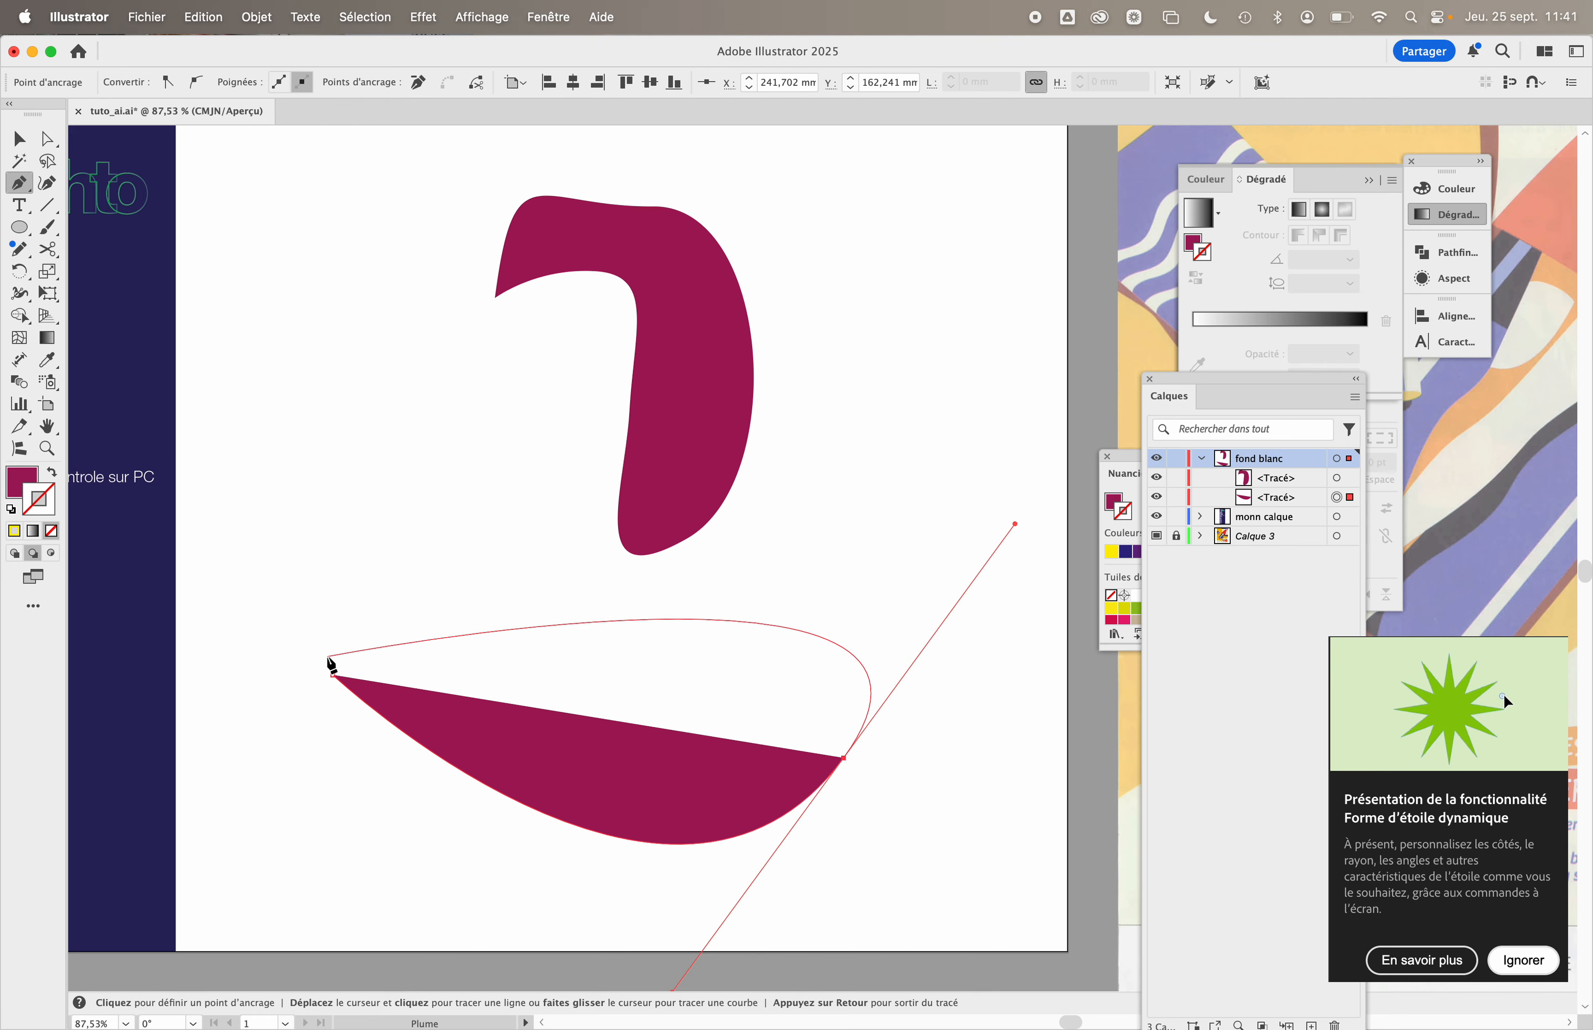
click(329, 659)
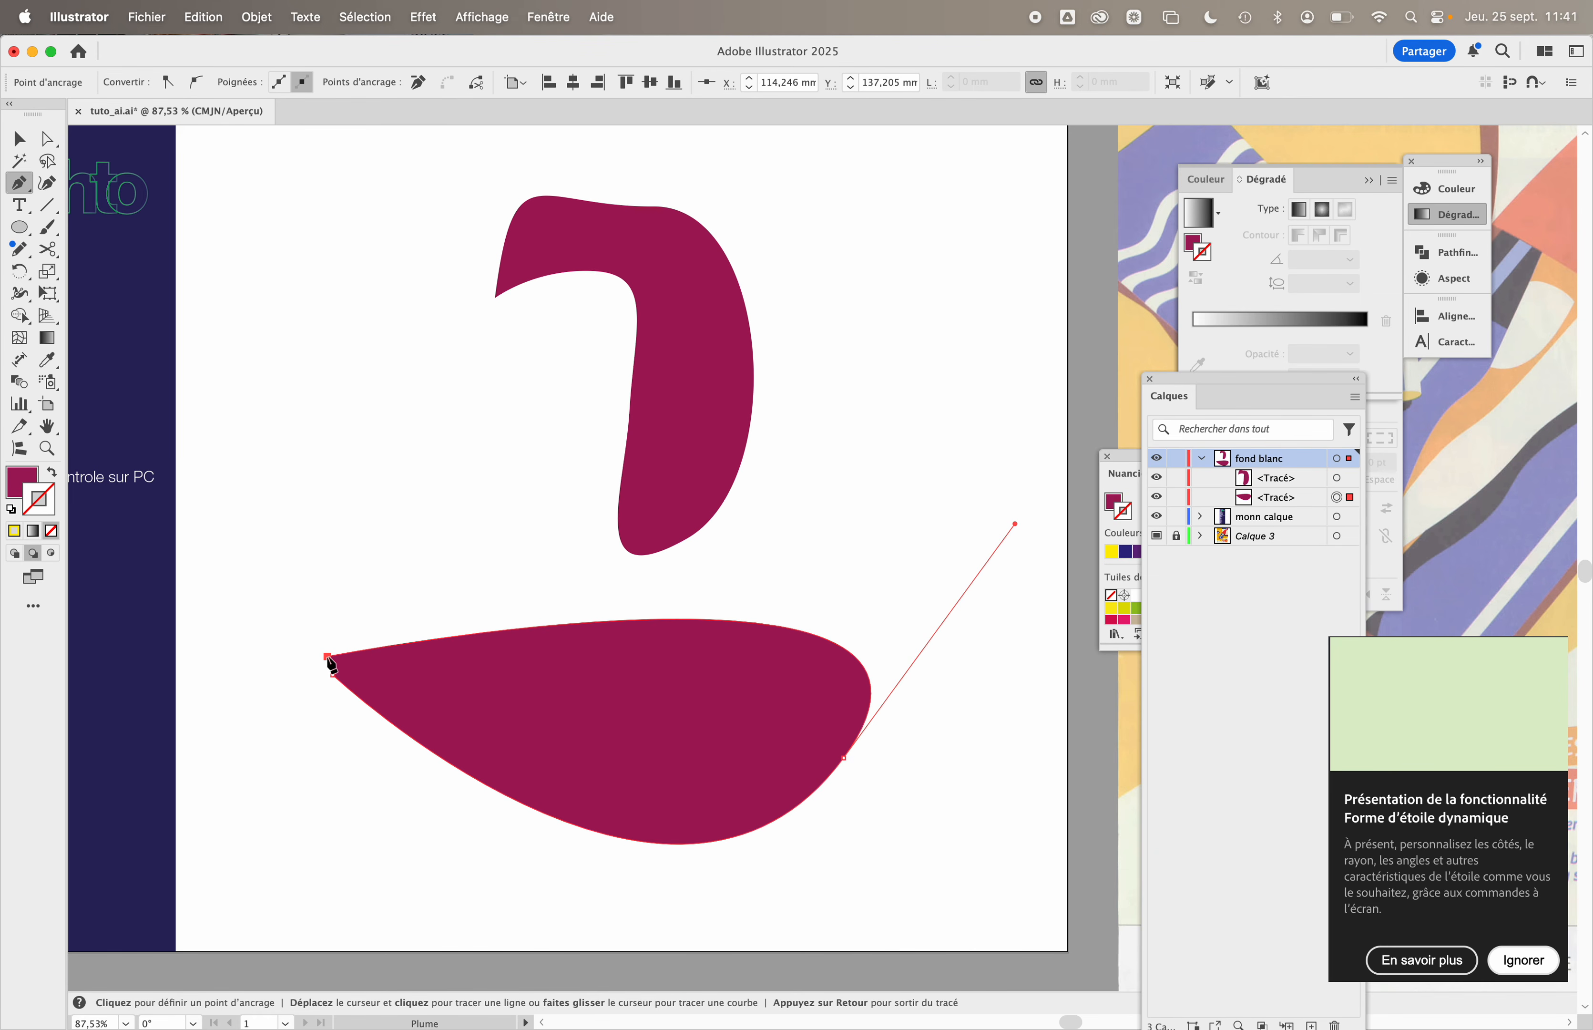
super+click(464, 423)
- Delete the hook-shaped form from the upper white area
key(Delete)
drag(442, 210, 1001, 149)
key(Delete)
- Draw a crescent above the teardrop with the Pen tool, removing the outgoing handle at its pointed end before curving back, and deselect it
click(326, 362)
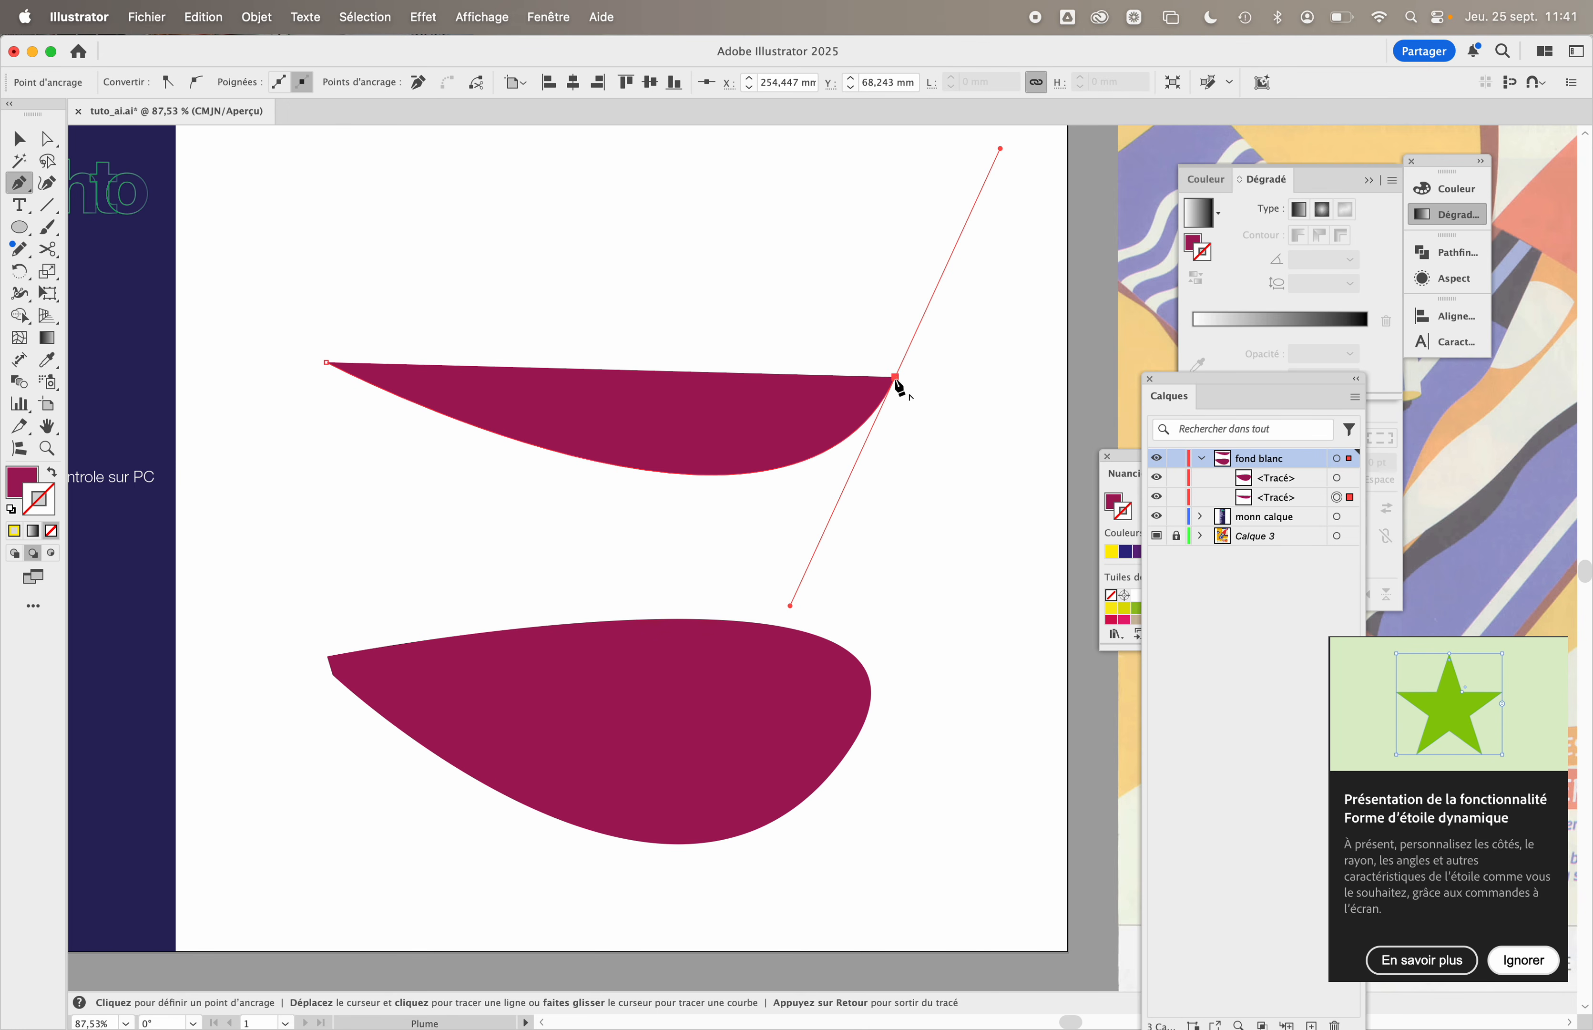
click(896, 378)
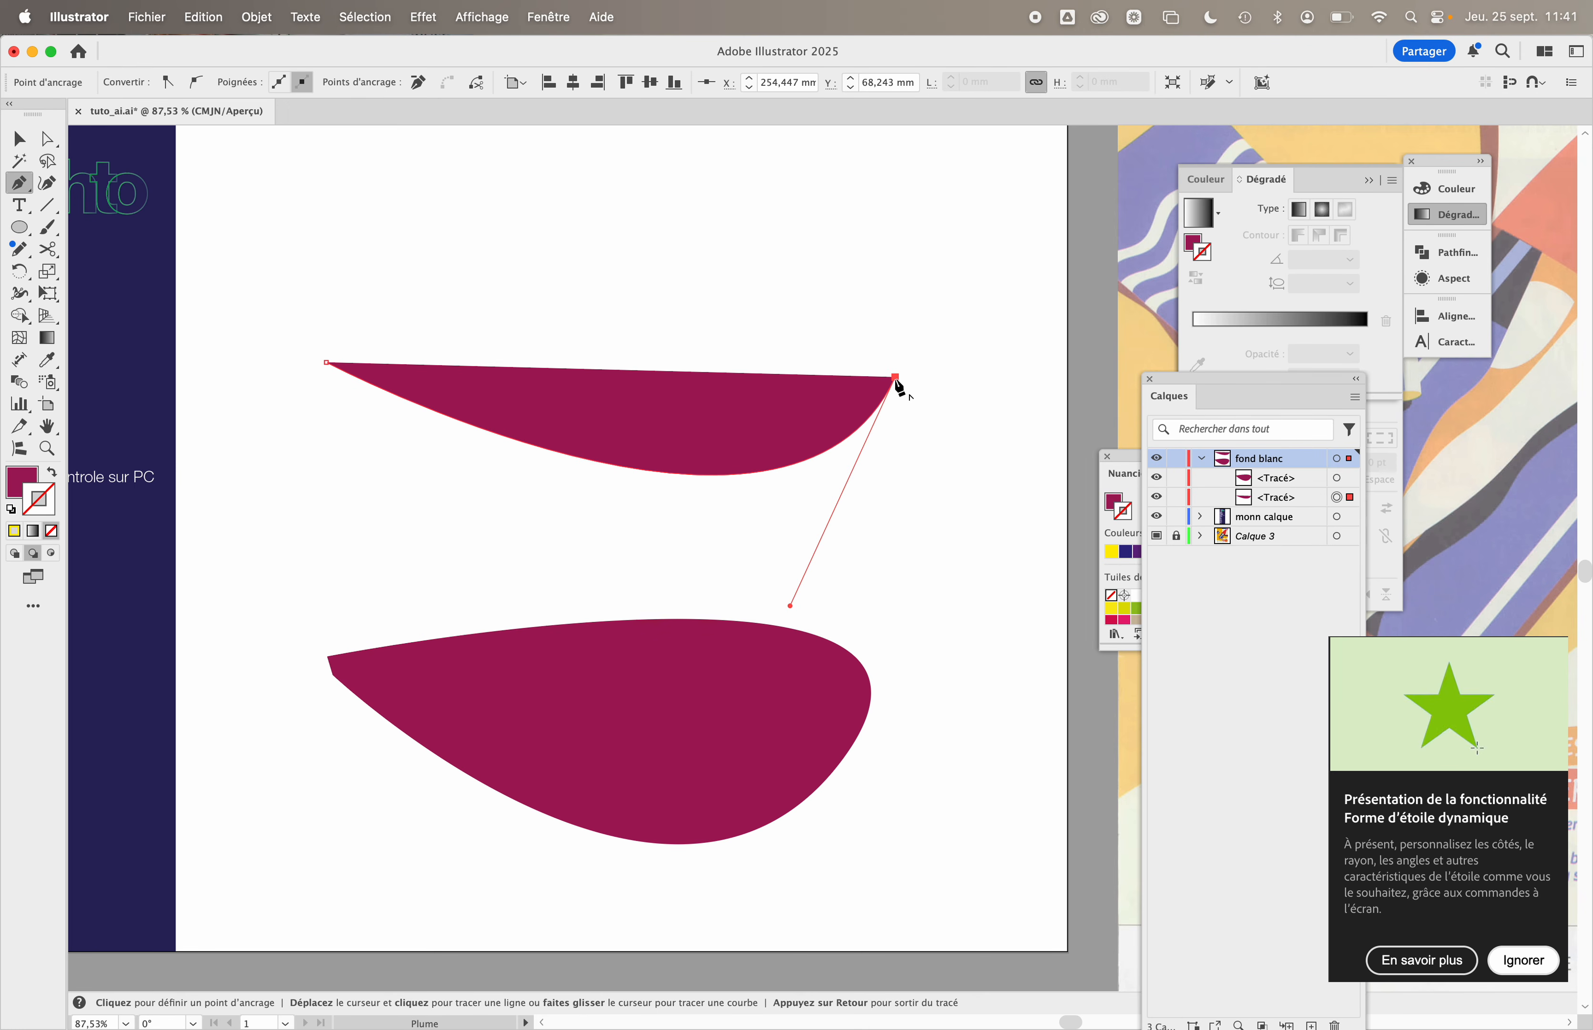
drag(388, 365, 162, 229)
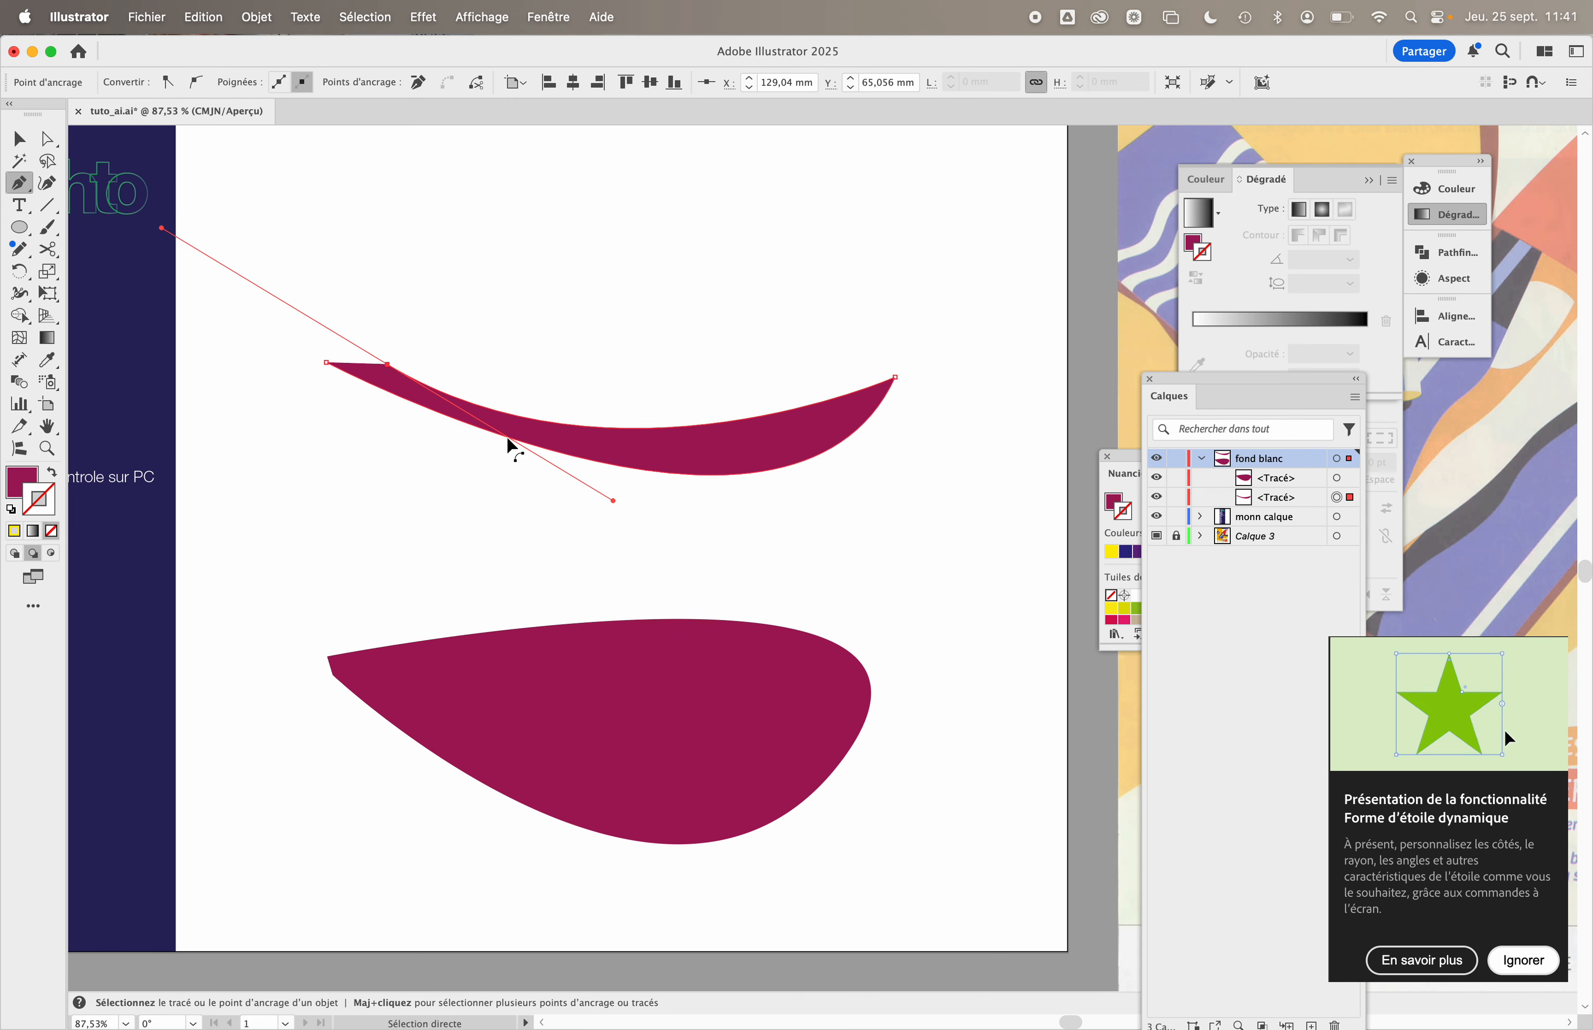
super+click(552, 378)
- Draw half a fir tree with curved branches and a straight trunk above the crescent using the Pen tool, and delete it
scroll(638, 320, up, 4)
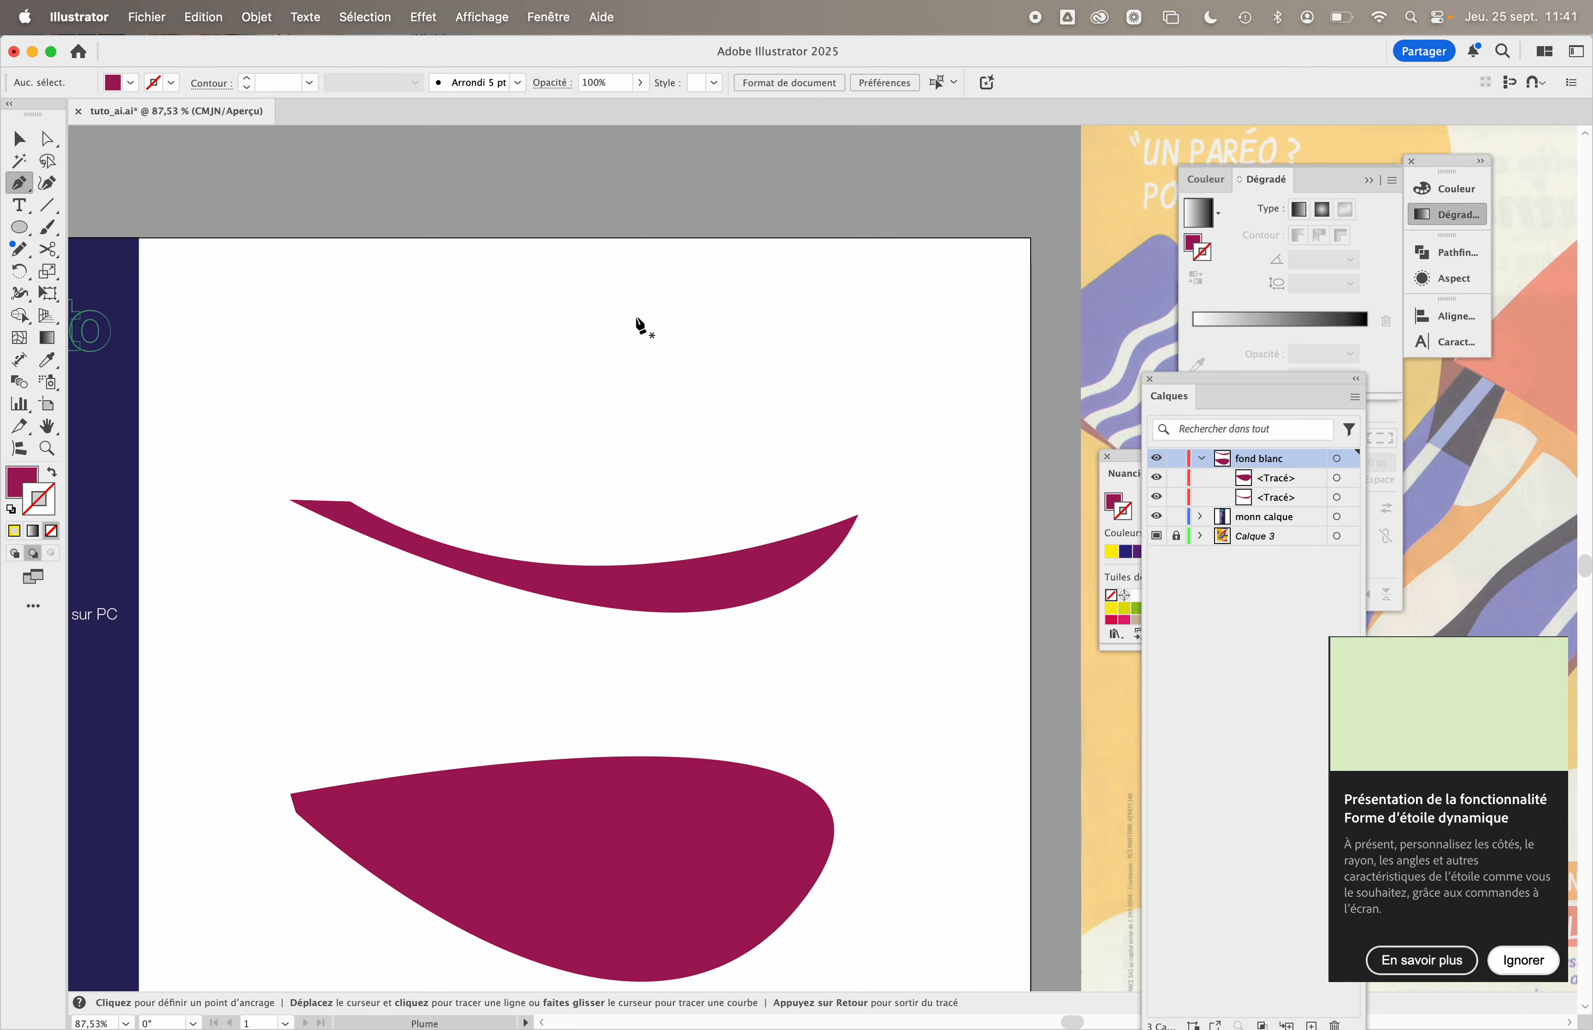
click(751, 293)
drag(686, 378, 608, 396)
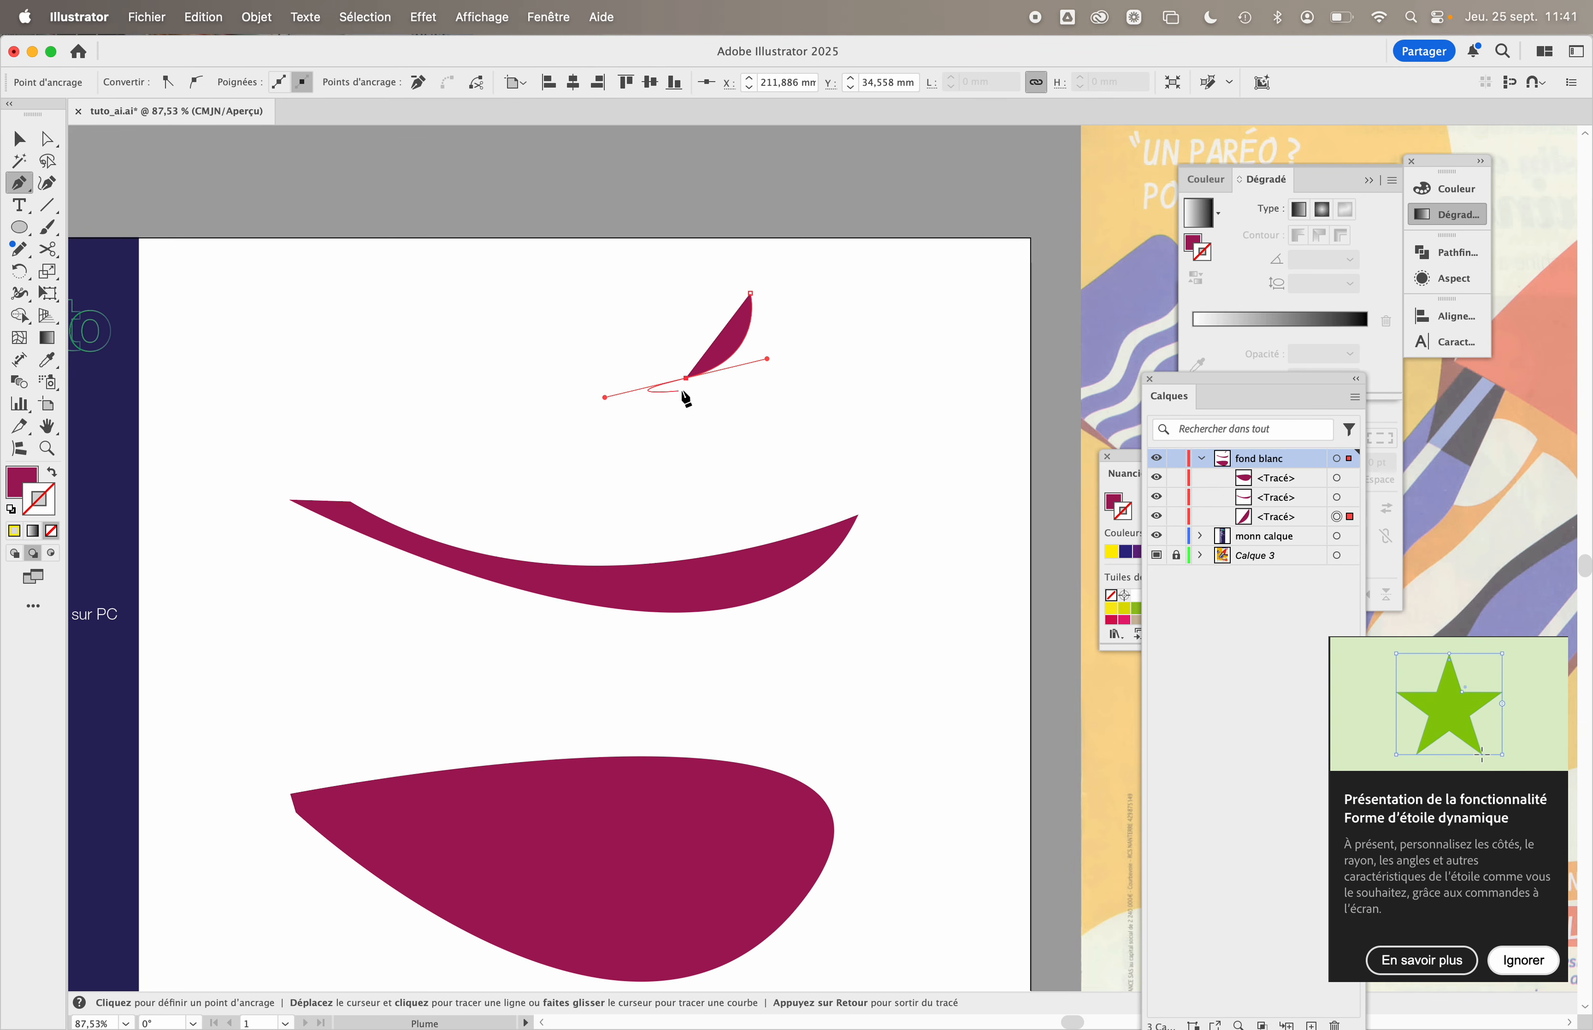
drag(761, 361, 656, 426)
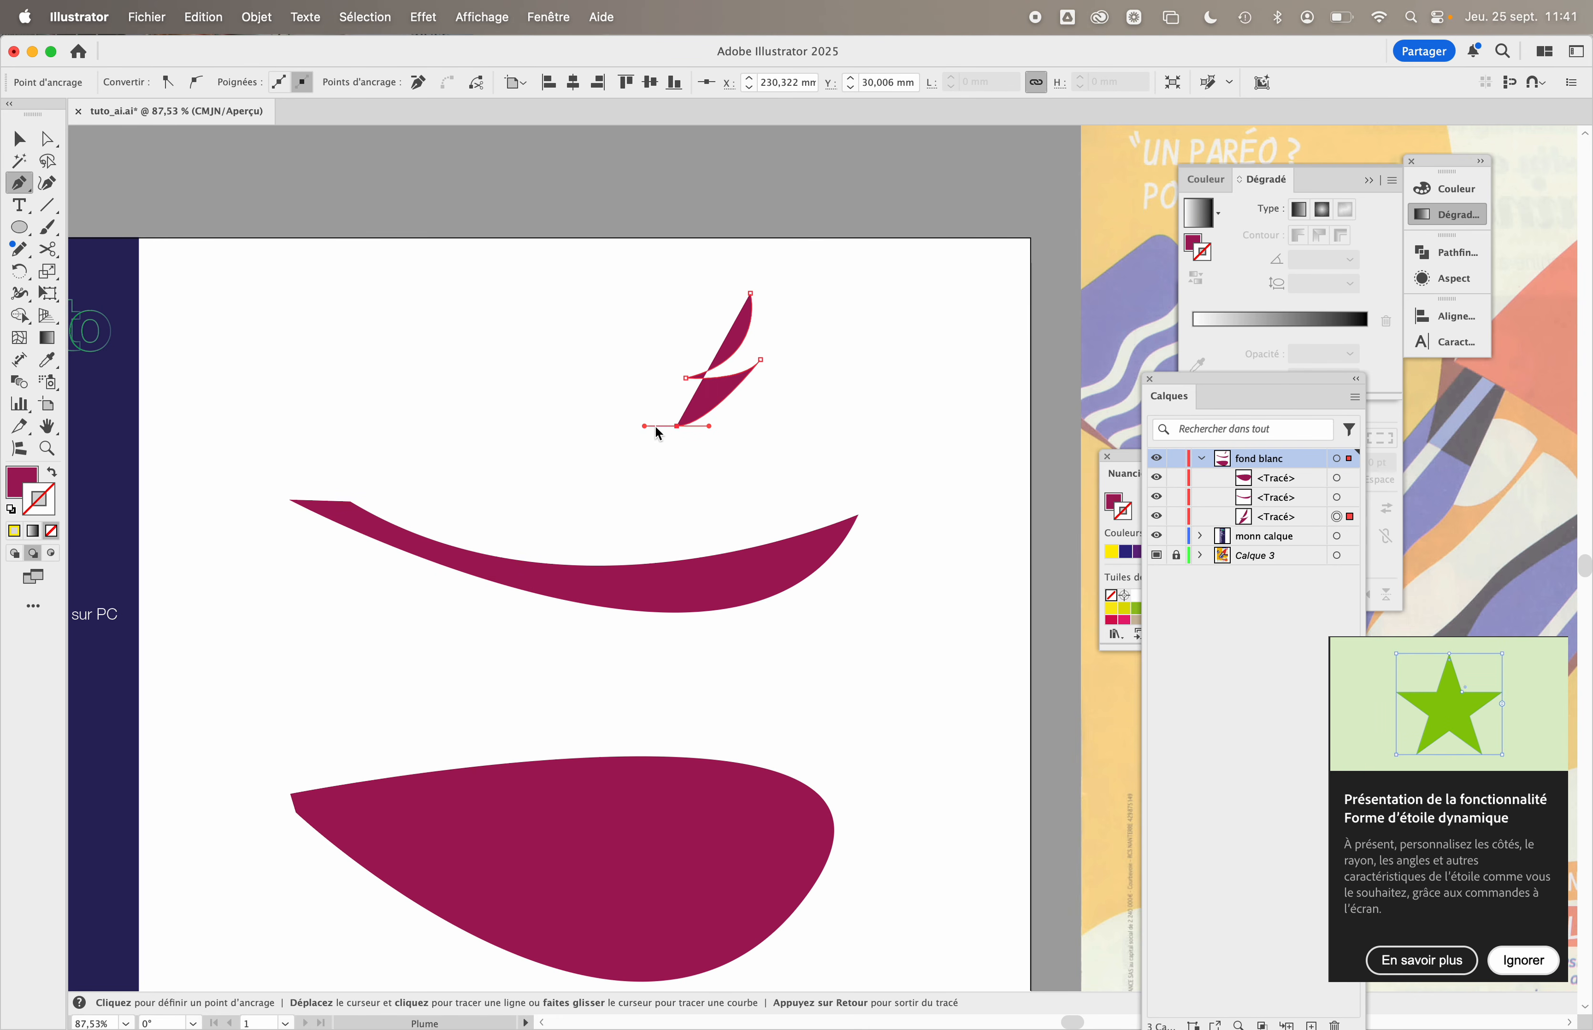
drag(761, 412, 788, 389)
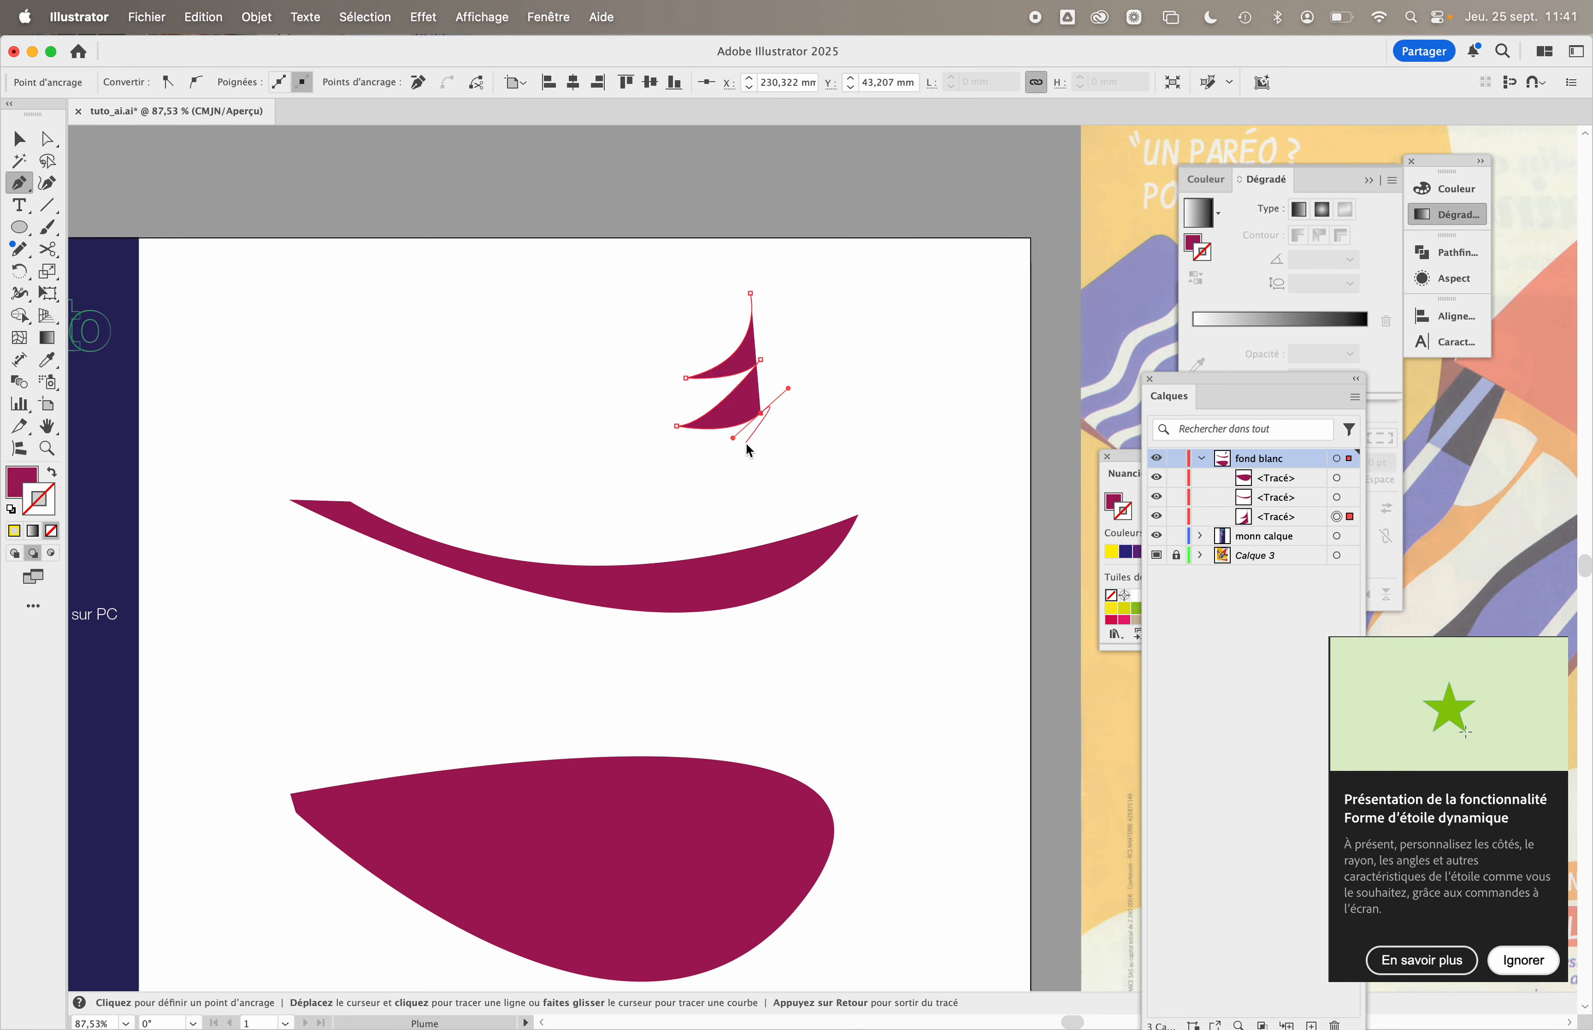
drag(672, 480, 716, 483)
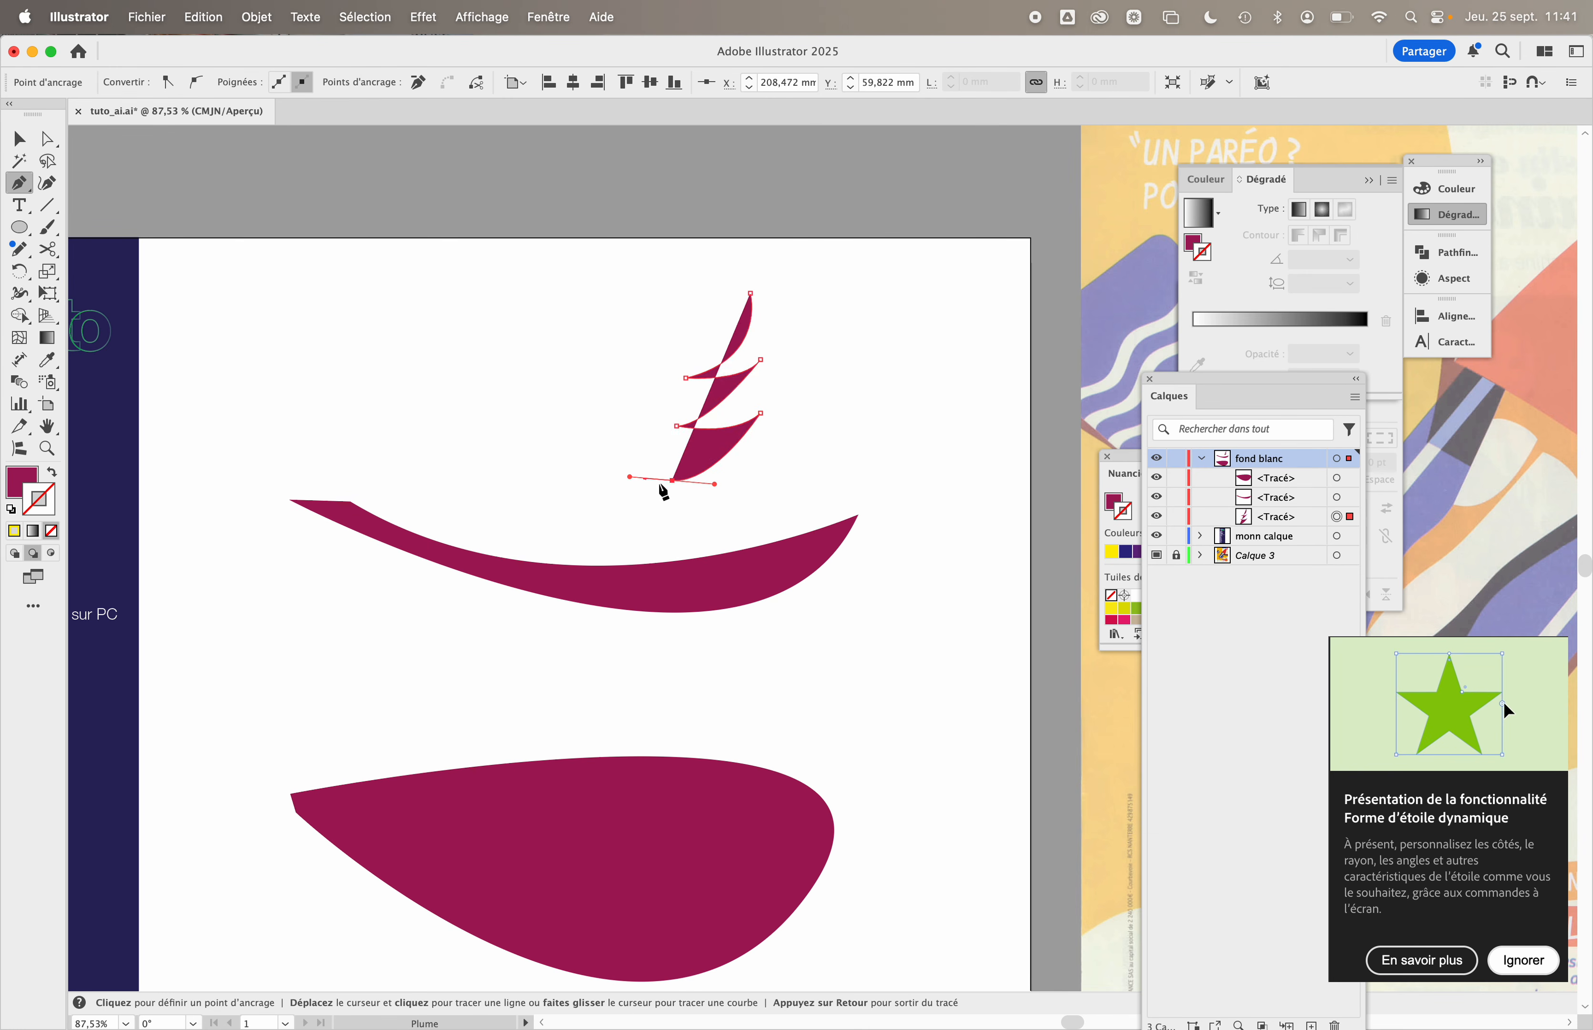
click(750, 458)
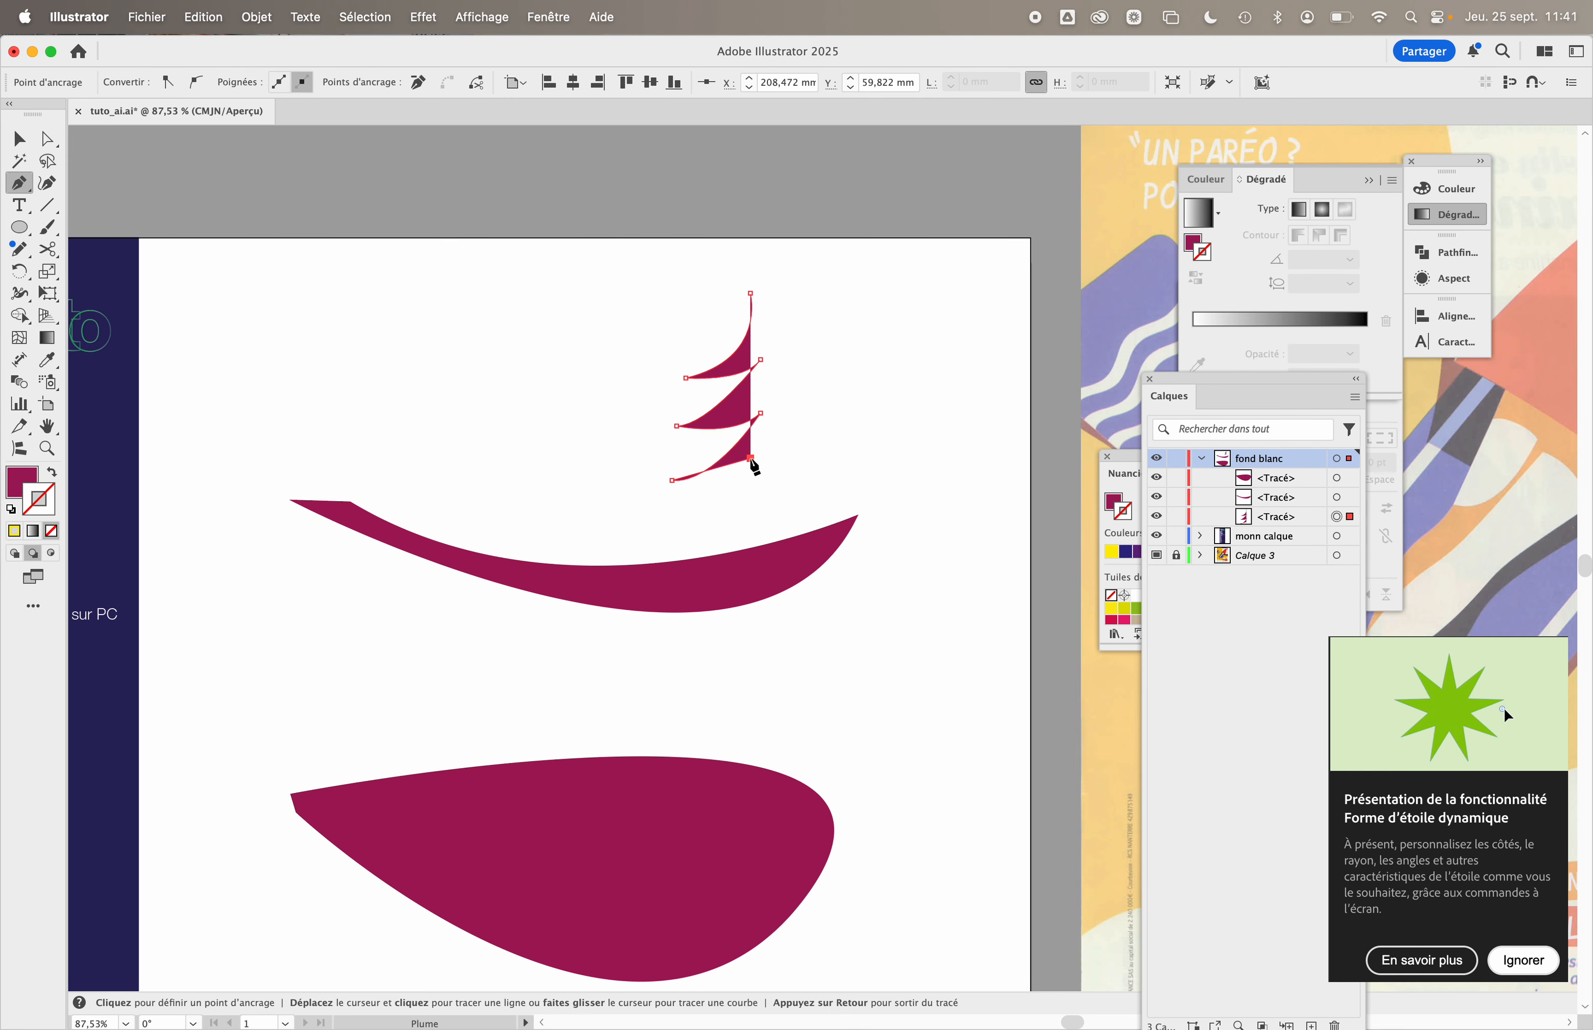
click(750, 497)
click(787, 497)
click(786, 462)
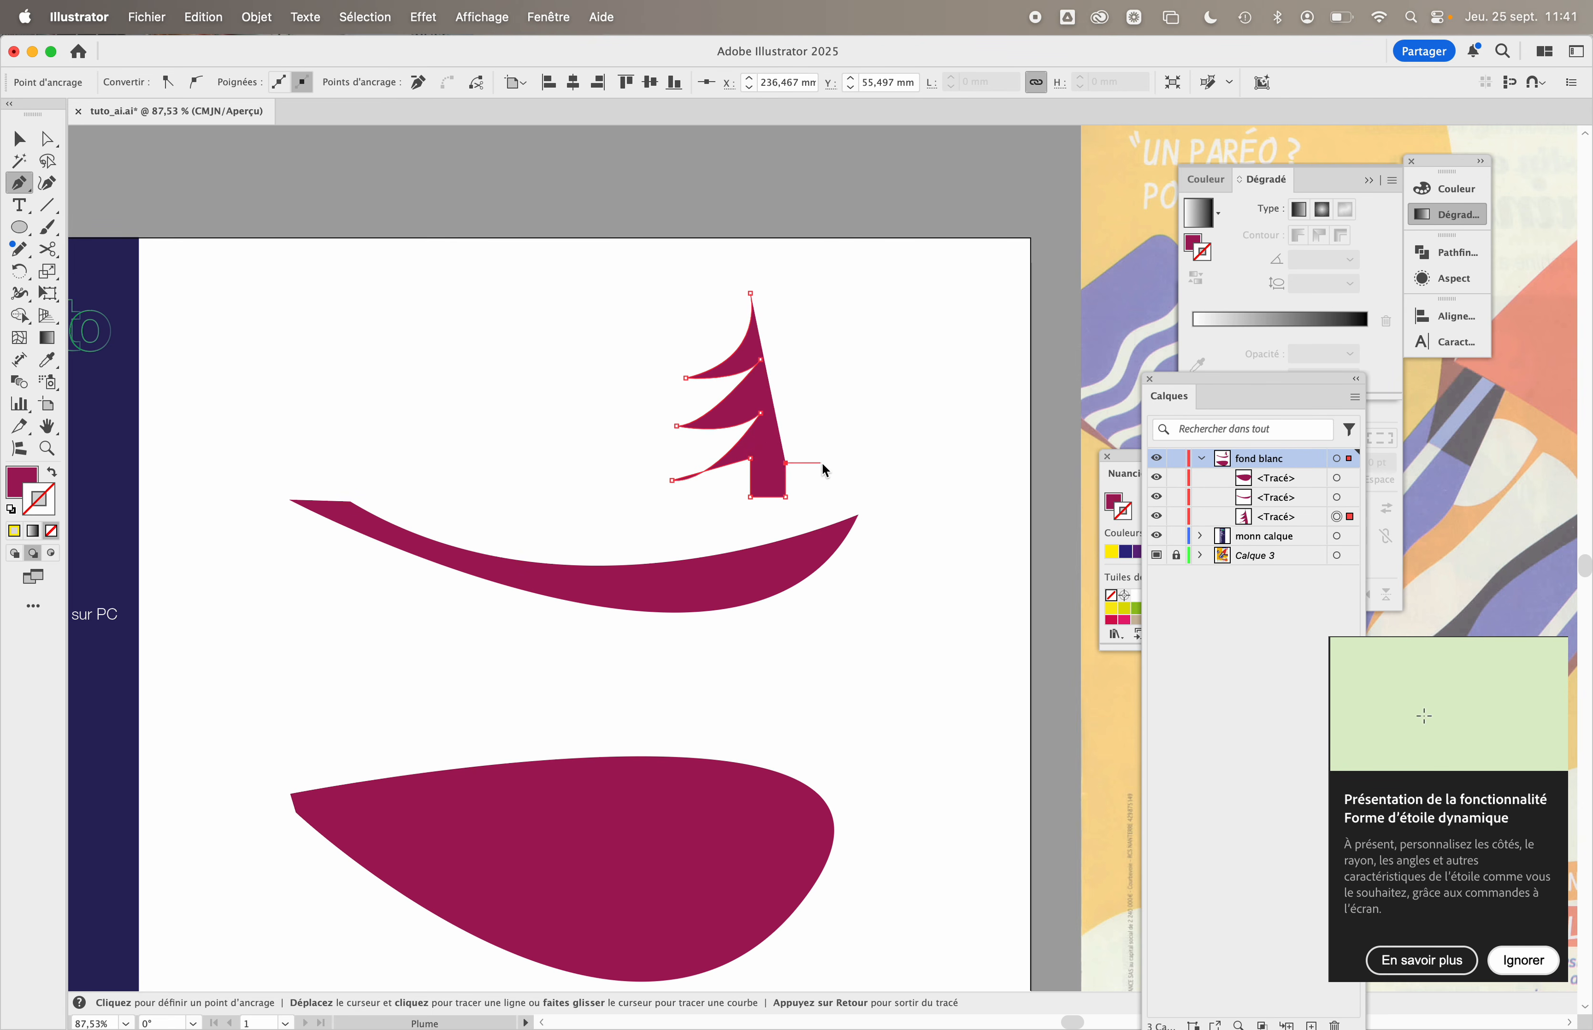
key(Return)
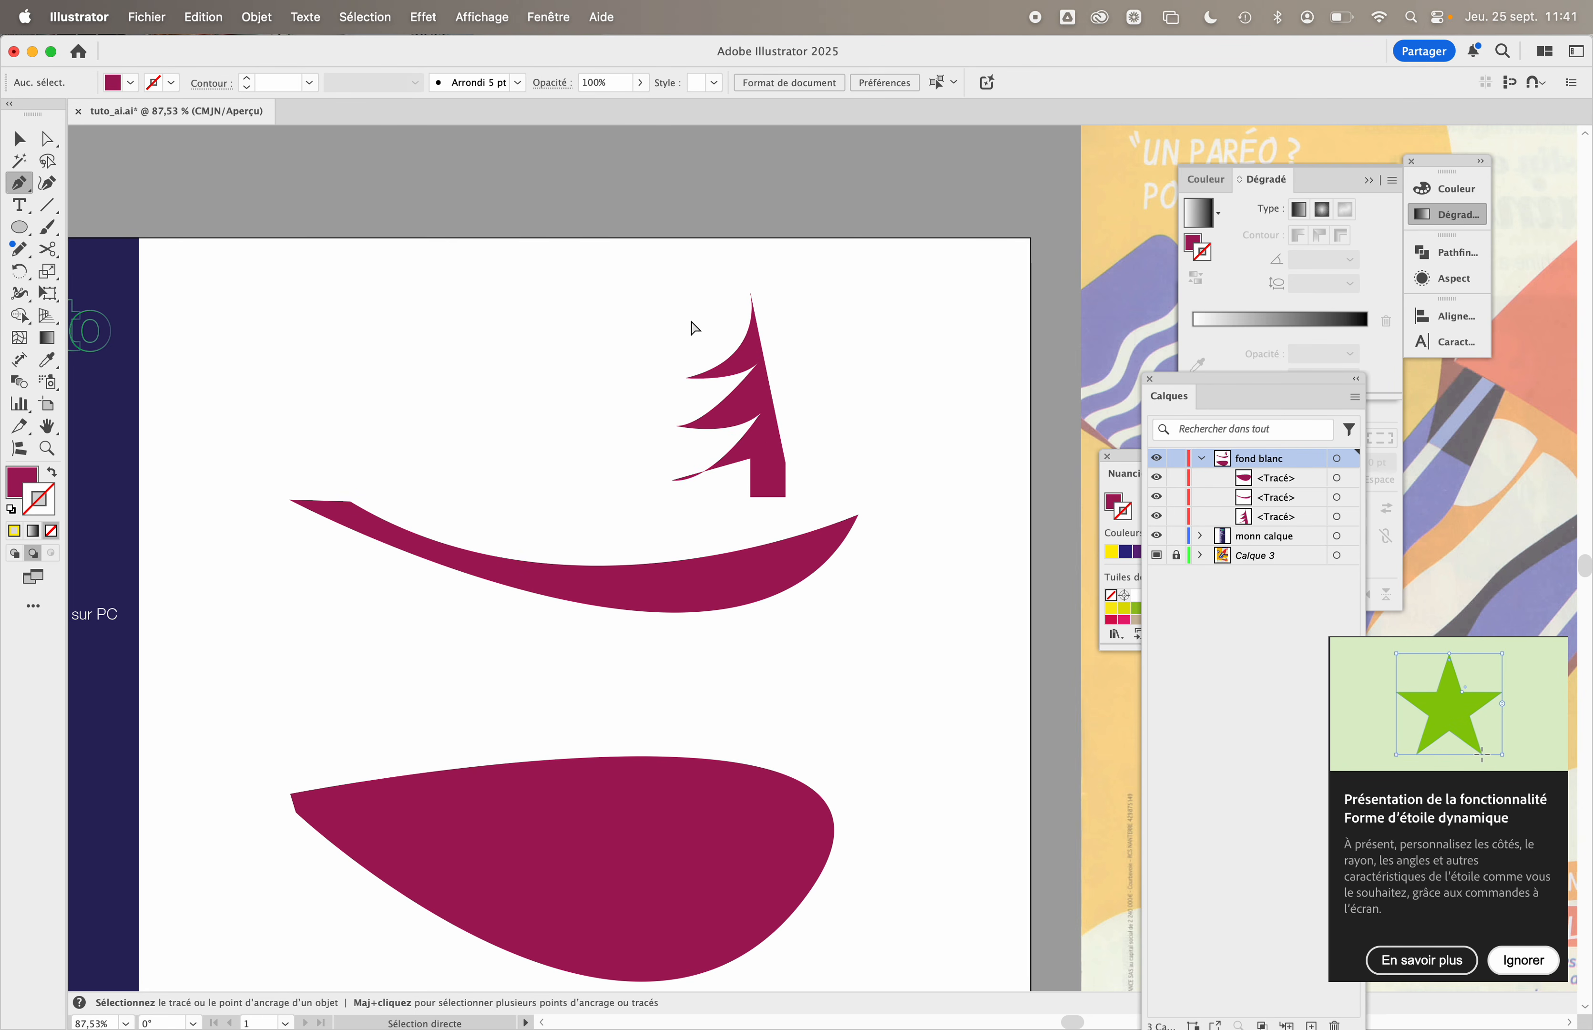
key(Delete)
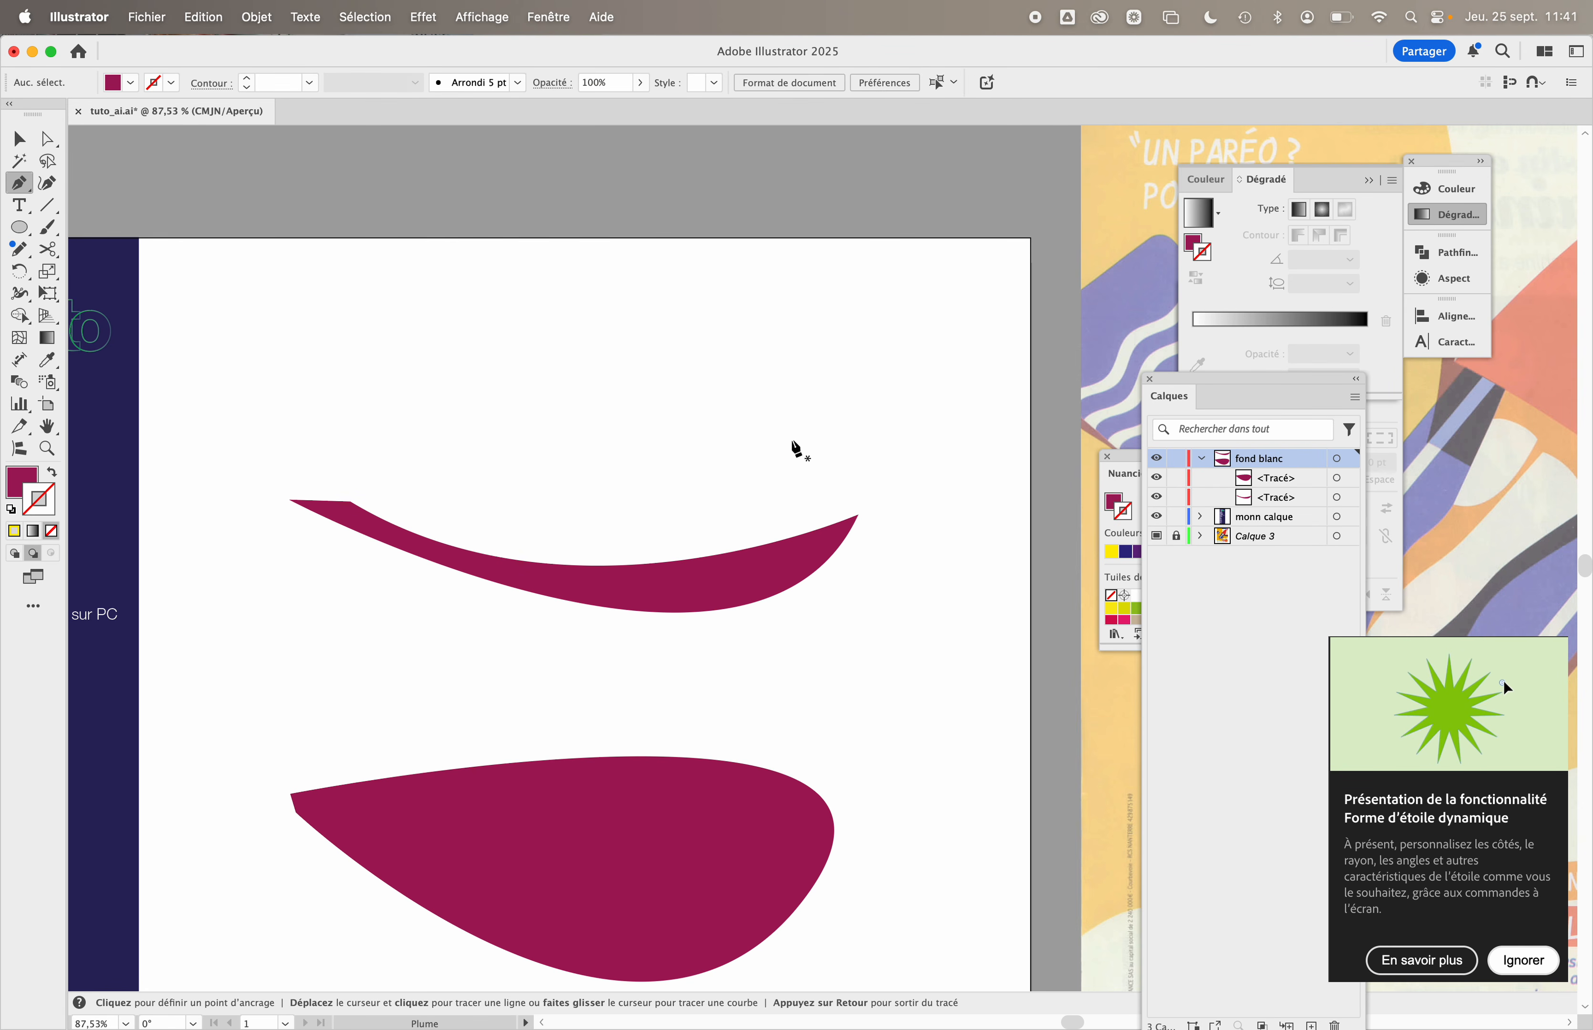
- Move the teardrop shape up to just below the crescent, and deselect it with the Direct Selection tool active
double_click(46, 426)
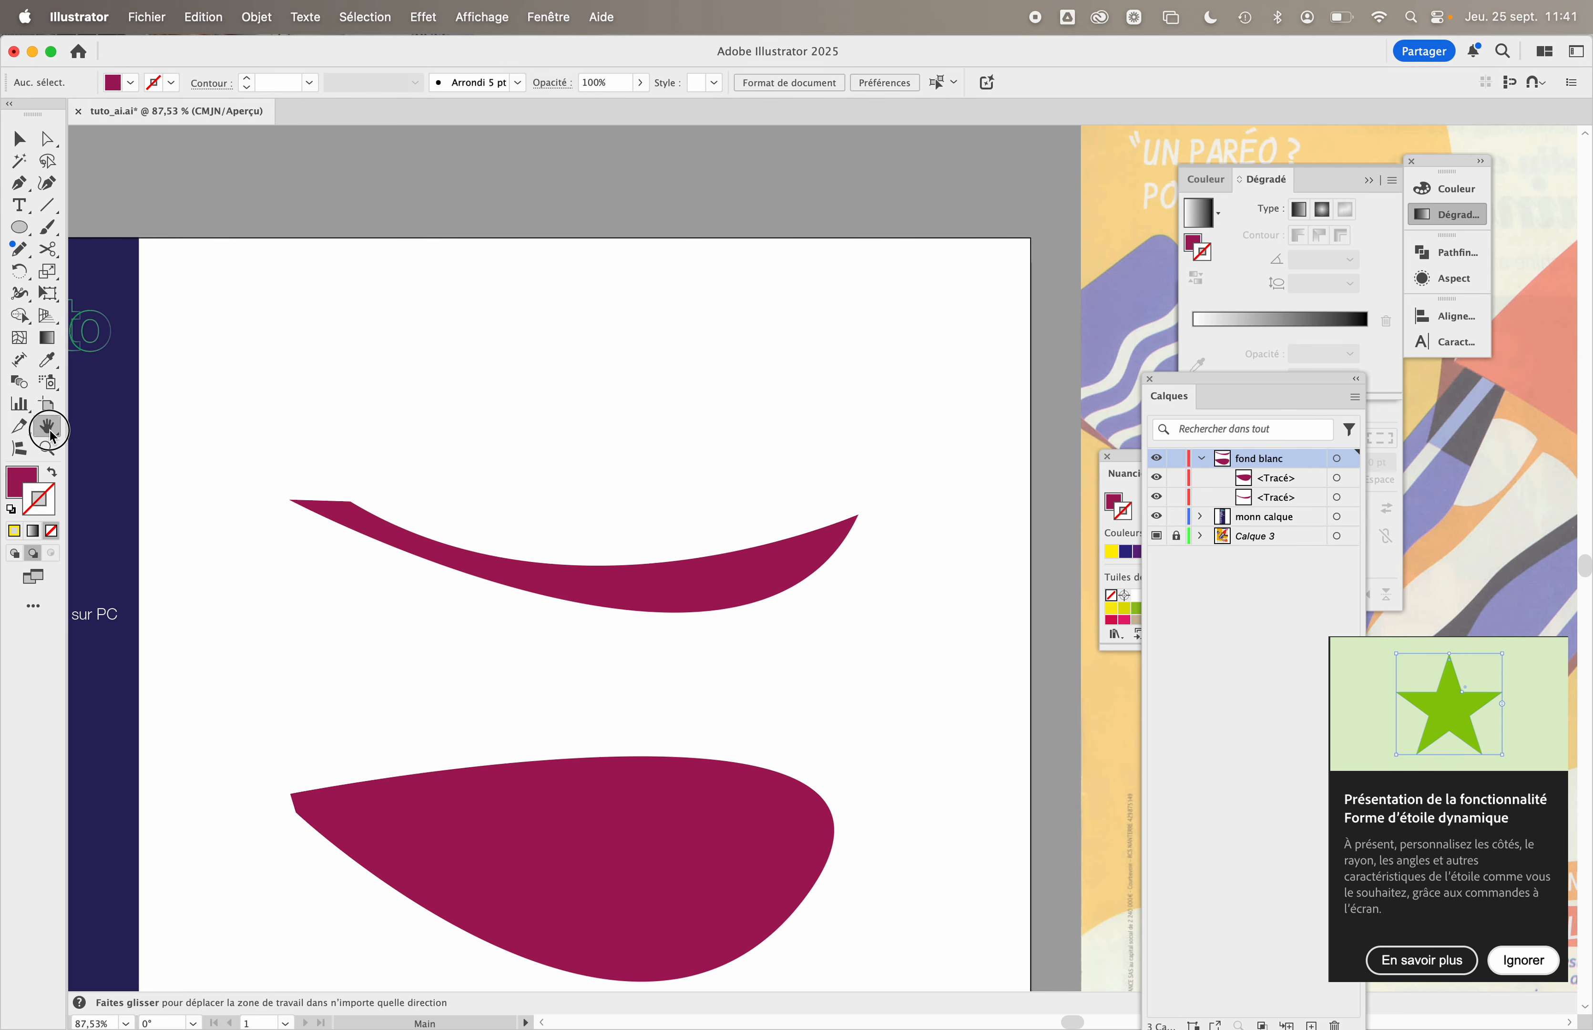
click(46, 449)
alt+click(600, 474)
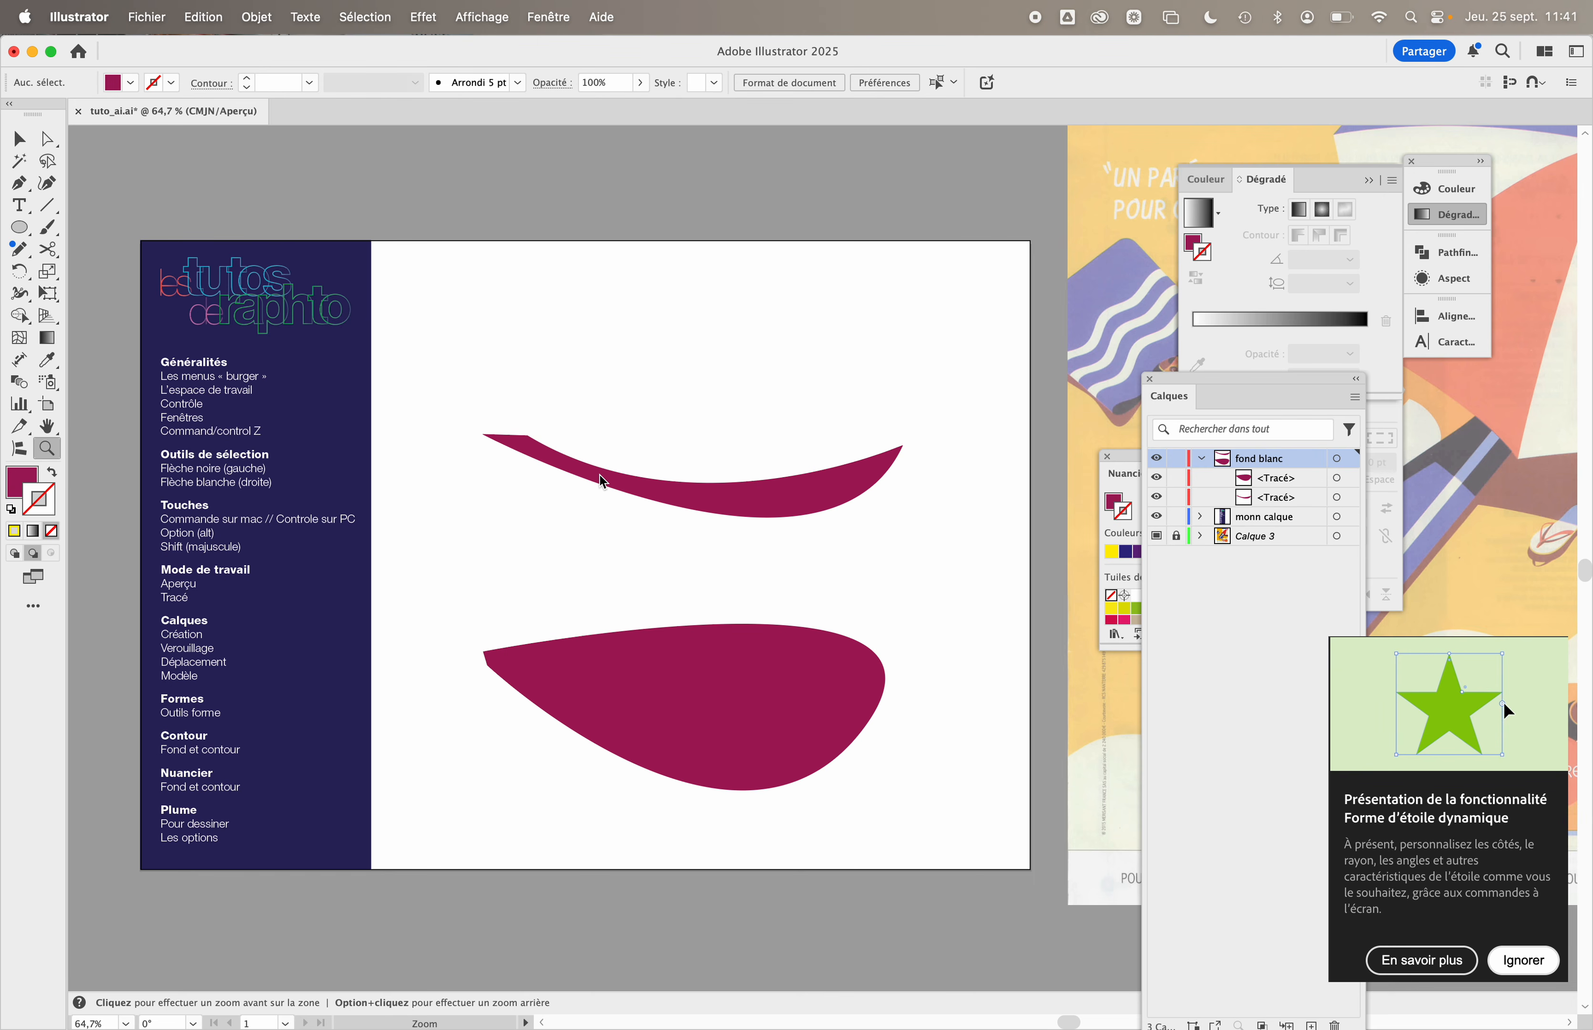
key(v)
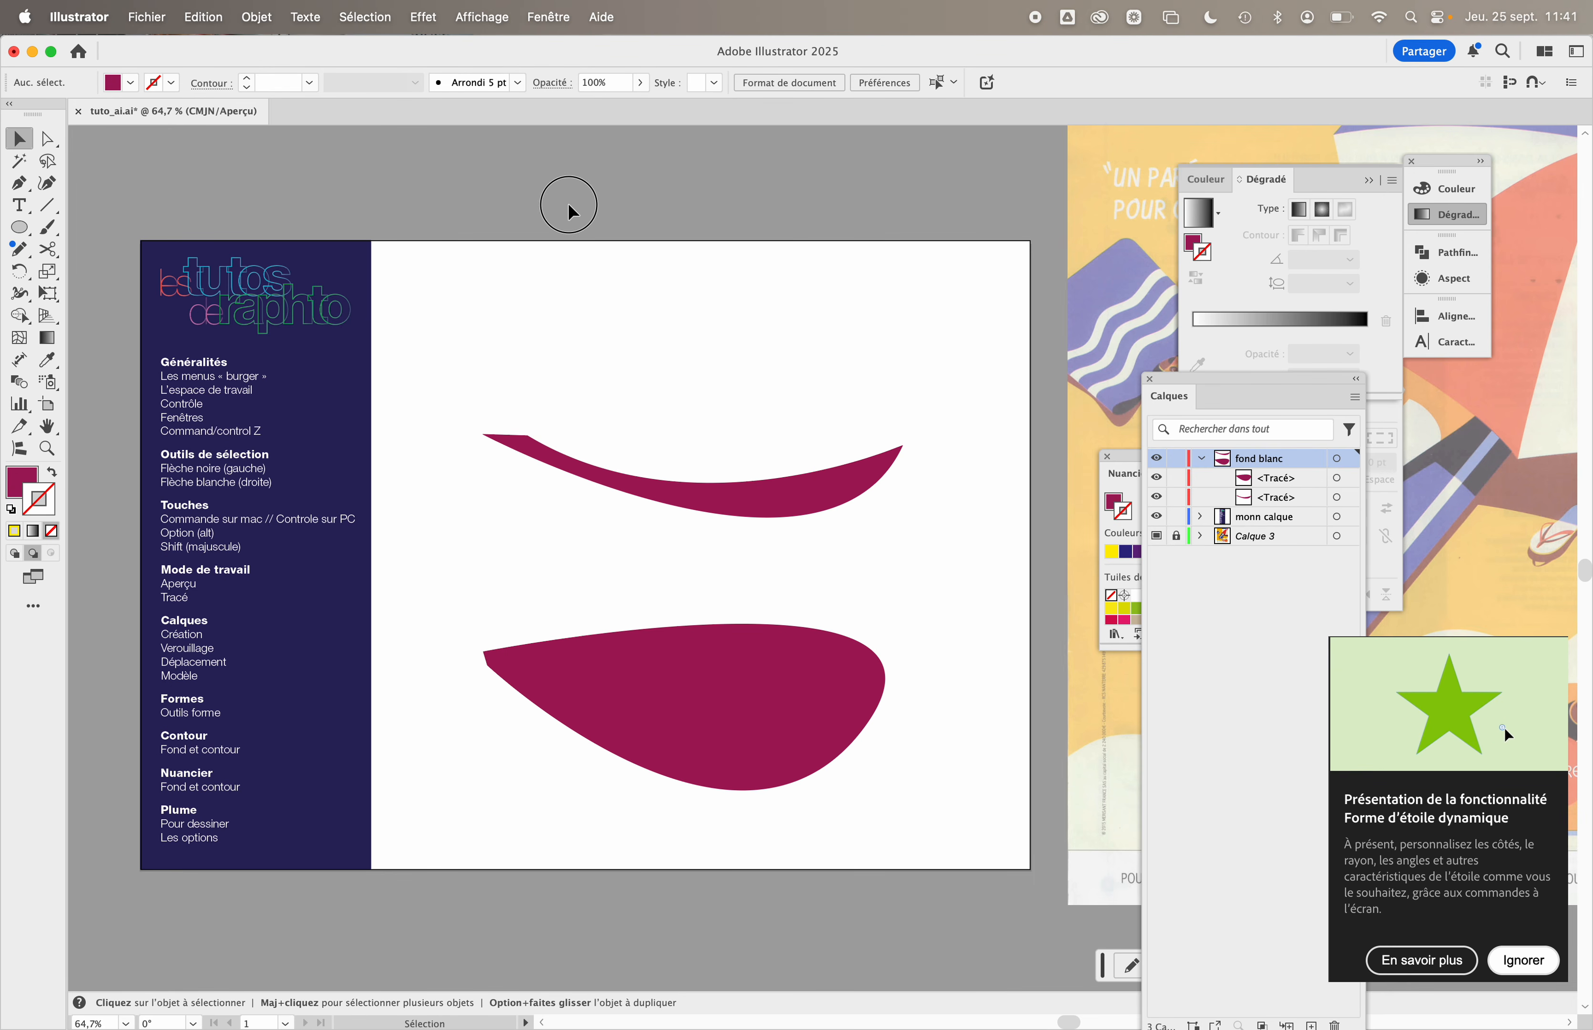
click(702, 630)
drag(700, 627, 698, 563)
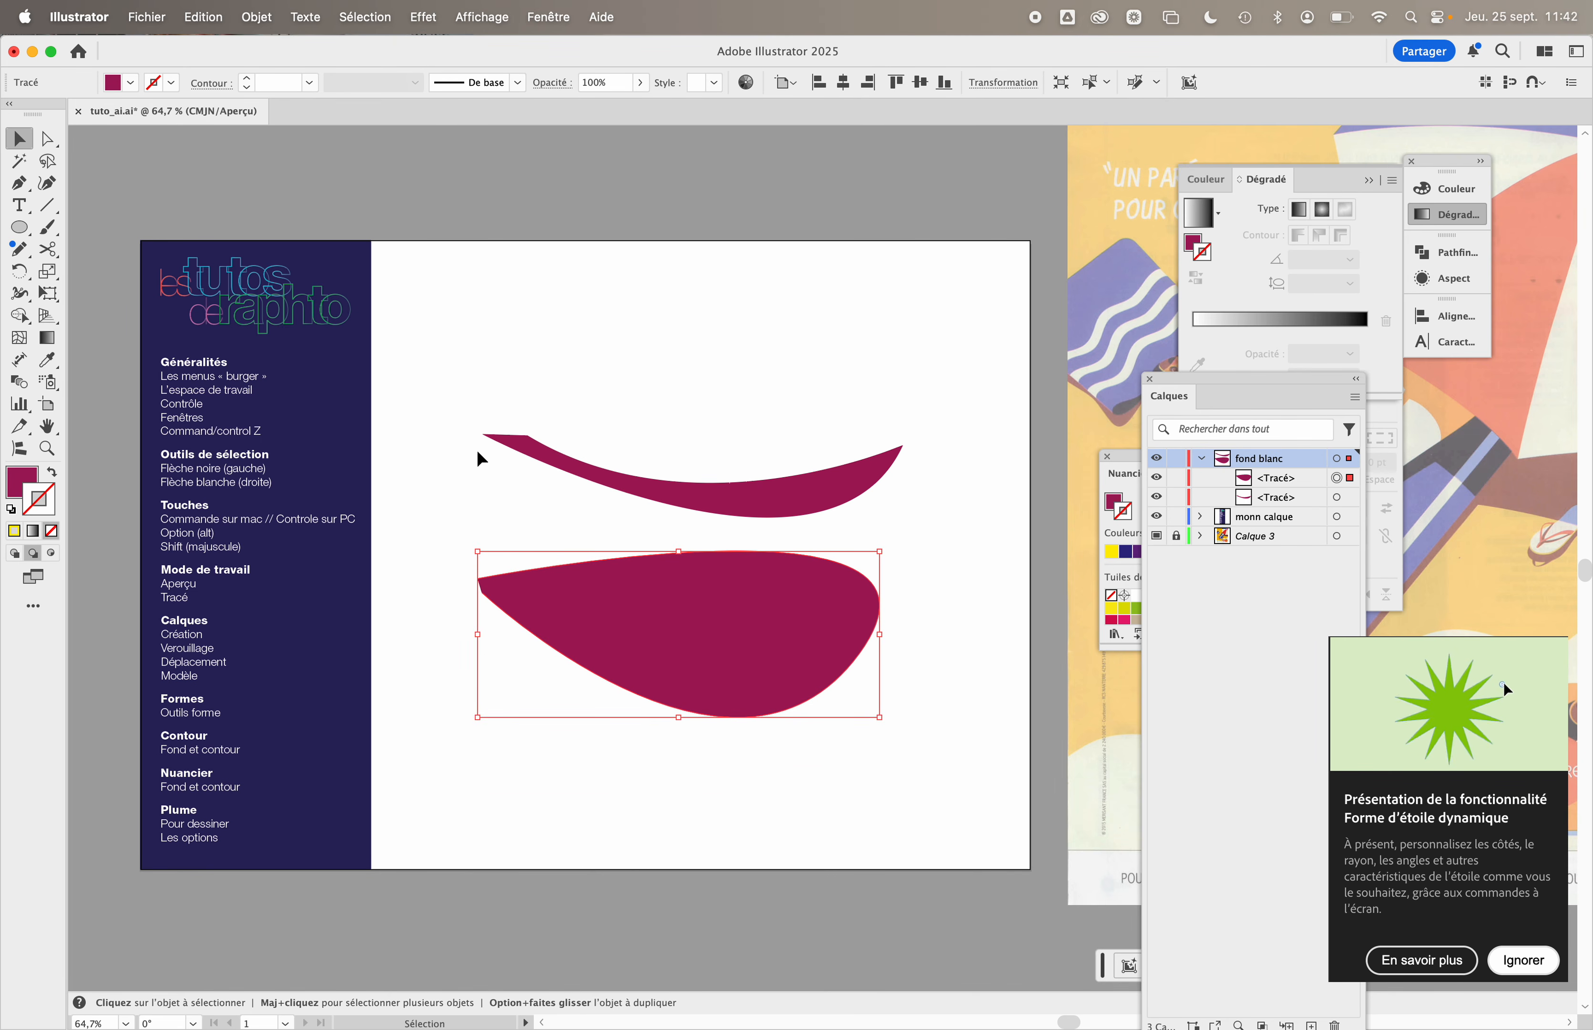
click(48, 139)
click(486, 308)
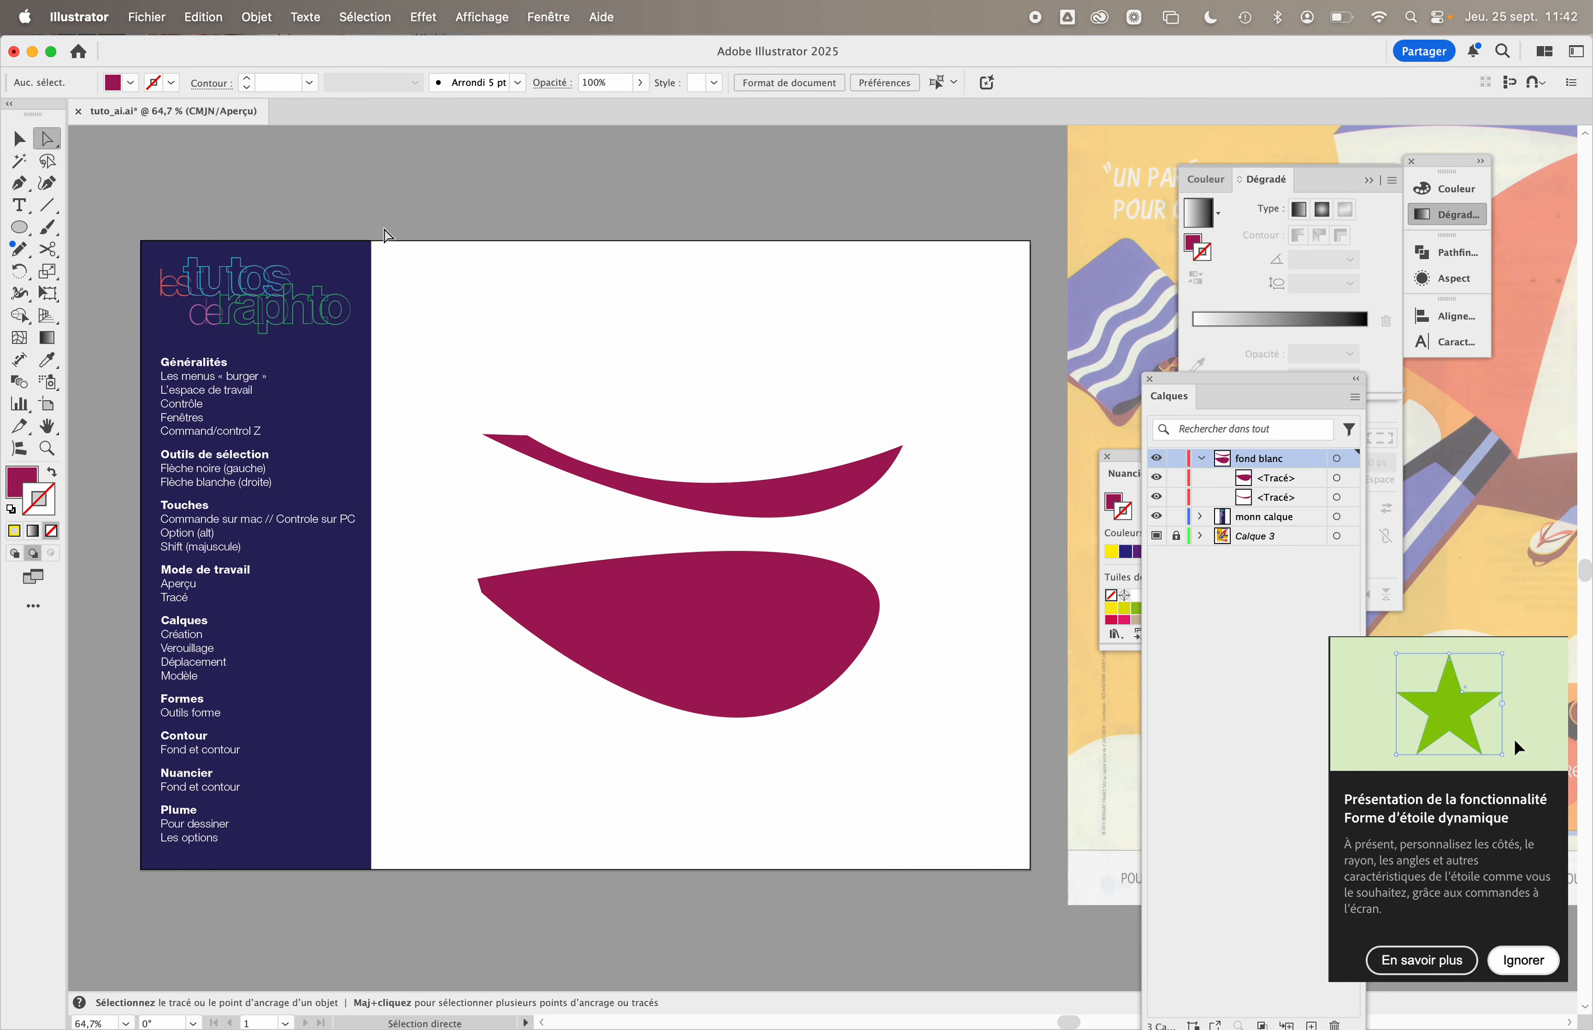
- Begin tracing the wavy edge of the poster's sand from its left border with smooth Pen points, switching to outline display
scroll(486, 307, right, 10)
scroll(487, 308, right, 5)
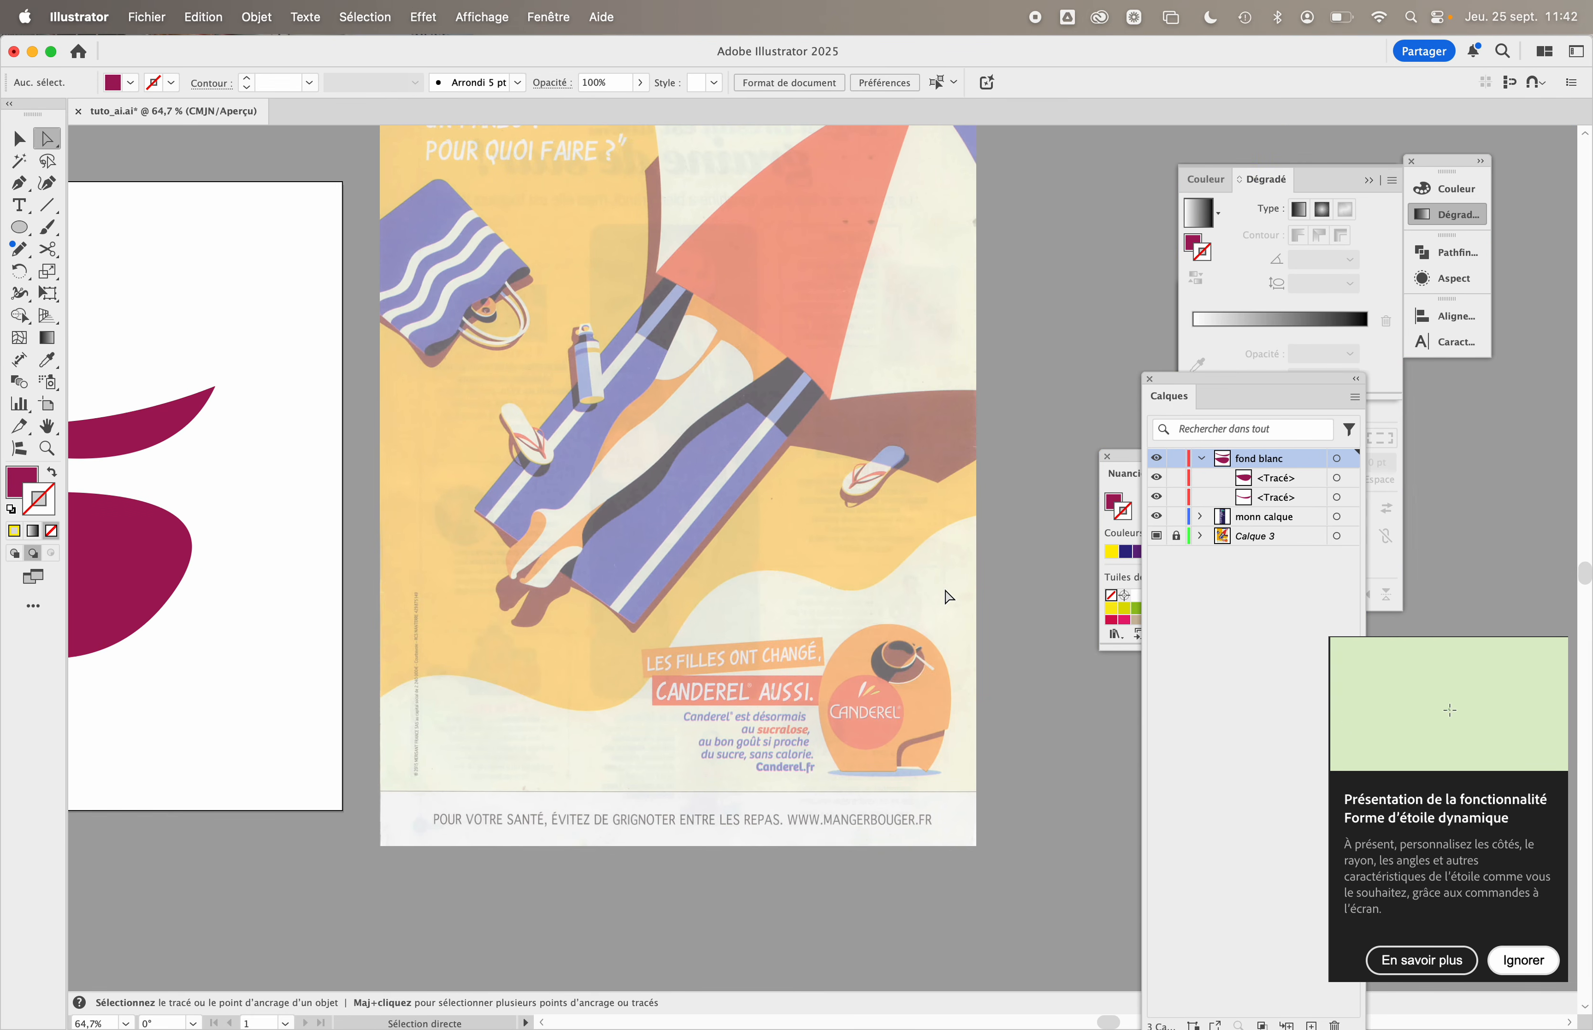
scroll(894, 611, up, 5)
scroll(894, 610, up, 1)
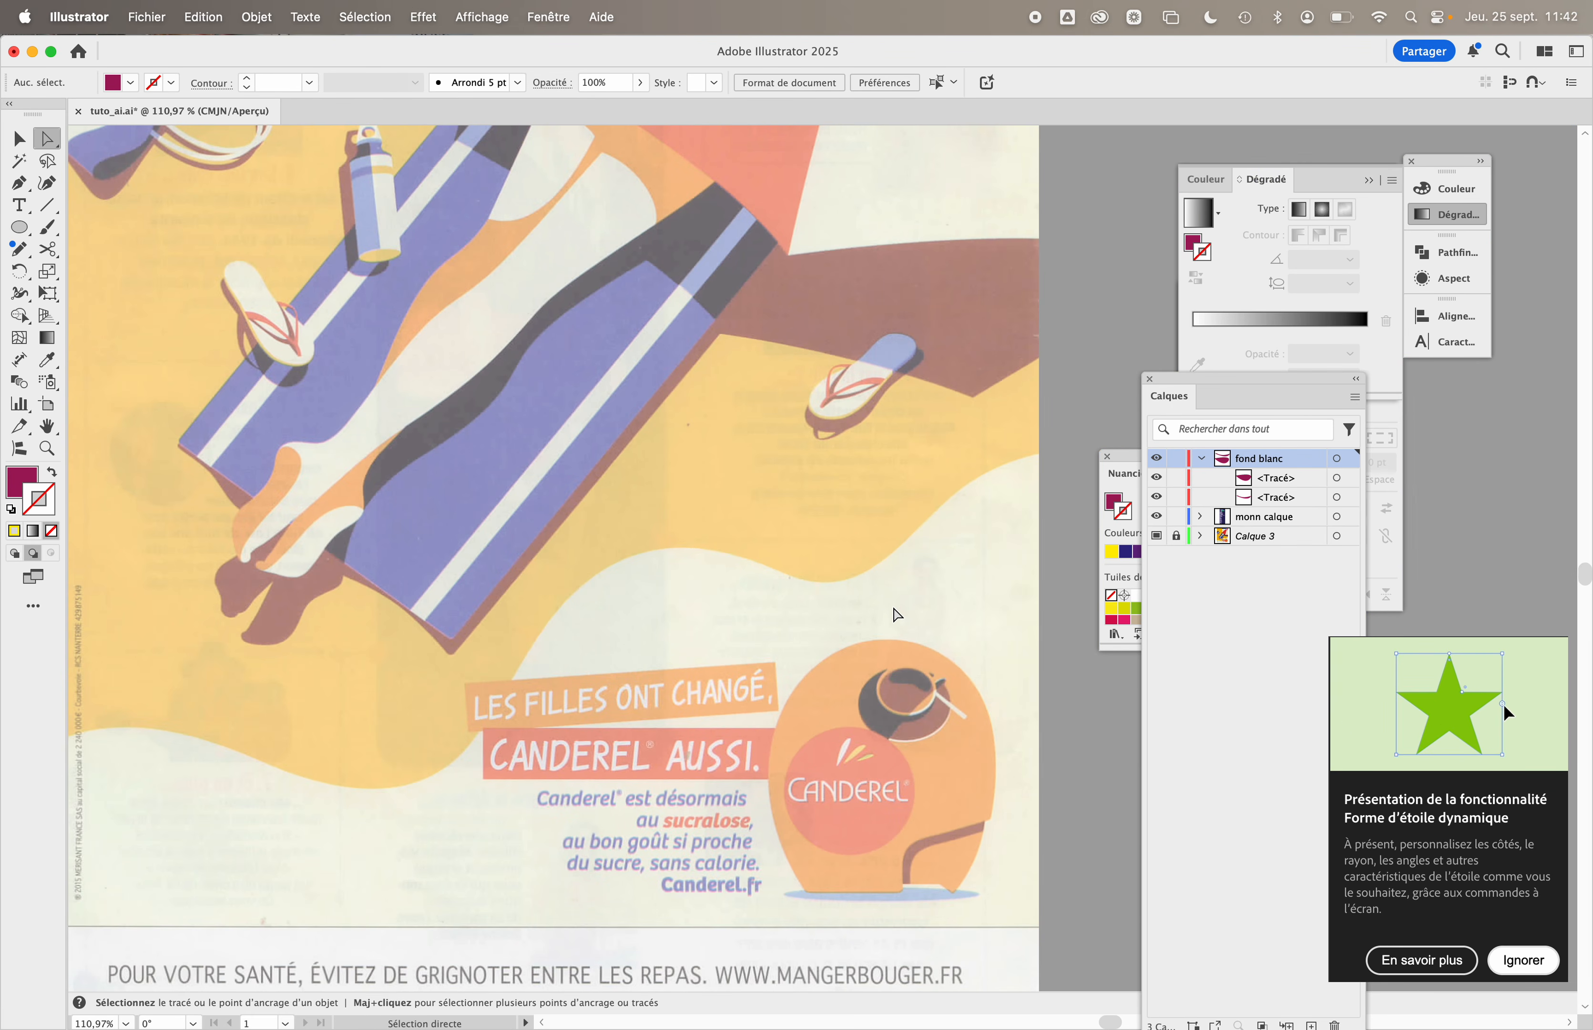
scroll(897, 614, down, 5)
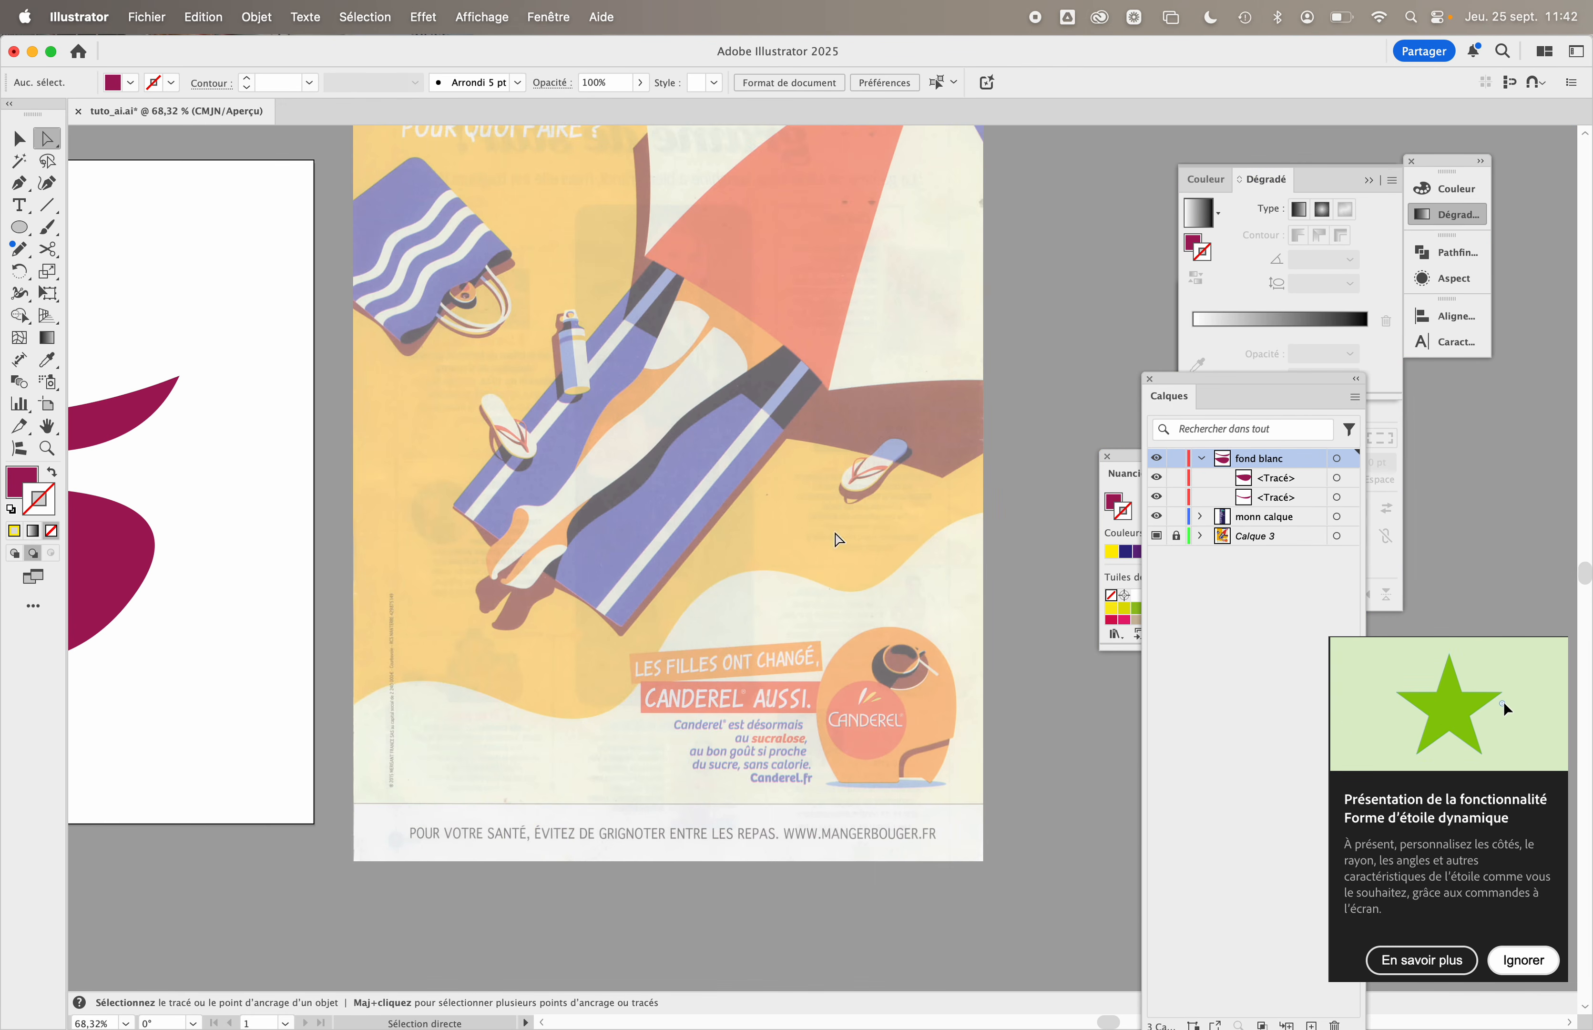
click(20, 188)
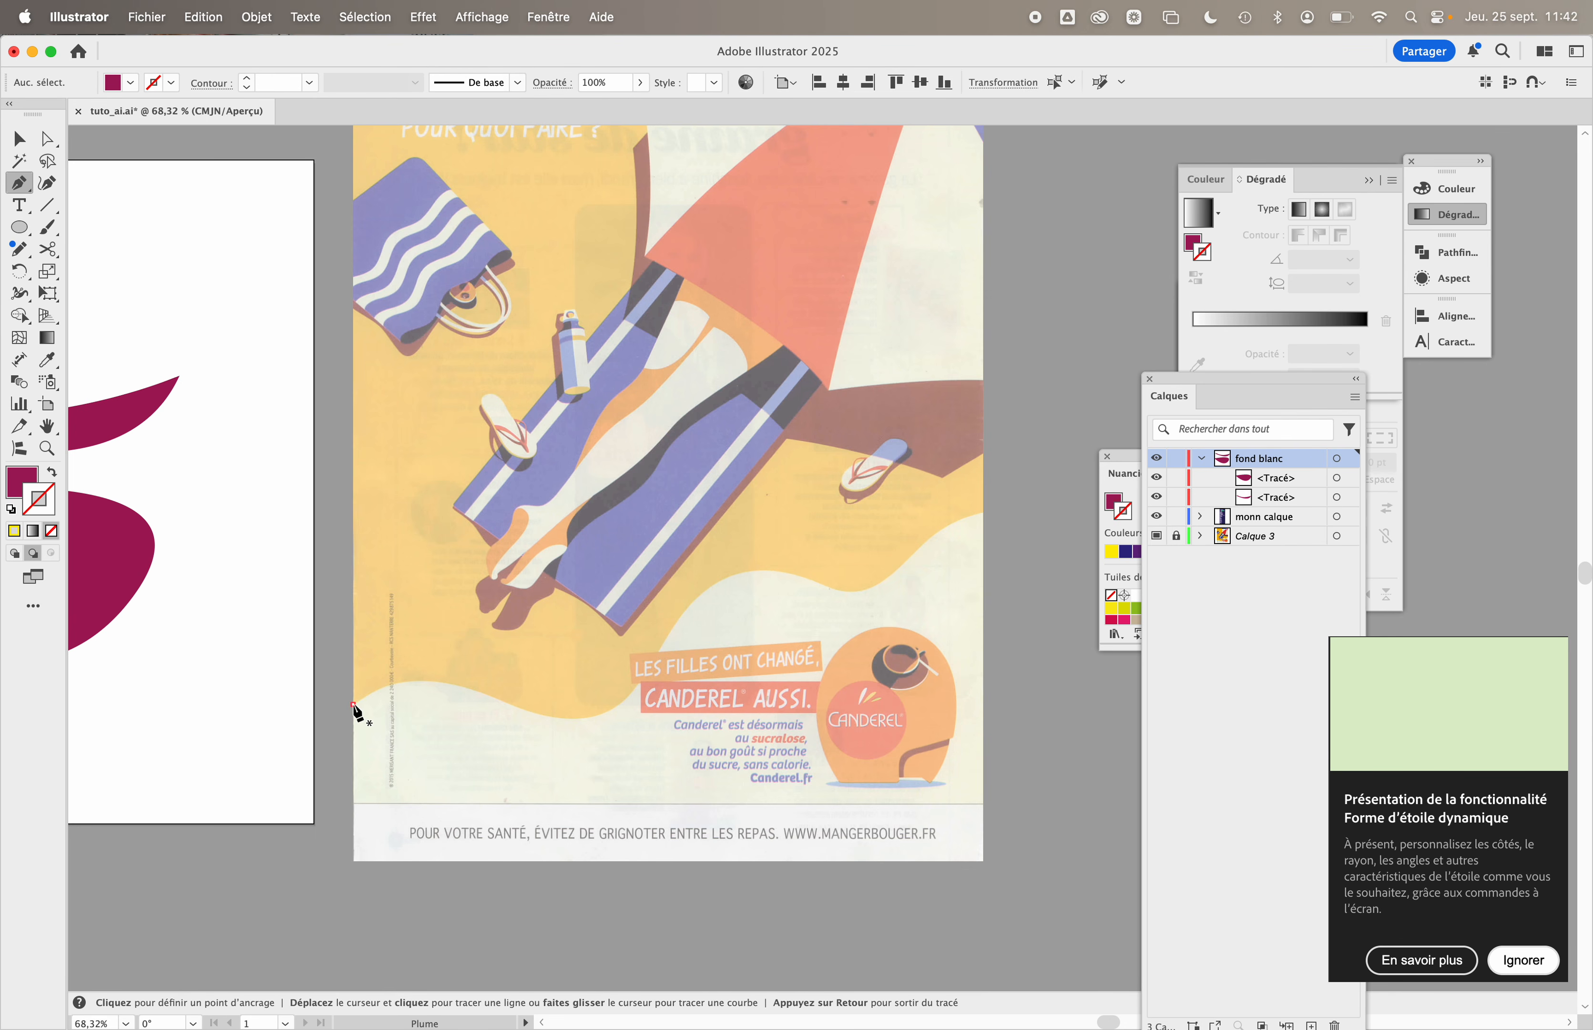
click(354, 704)
drag(419, 681, 465, 681)
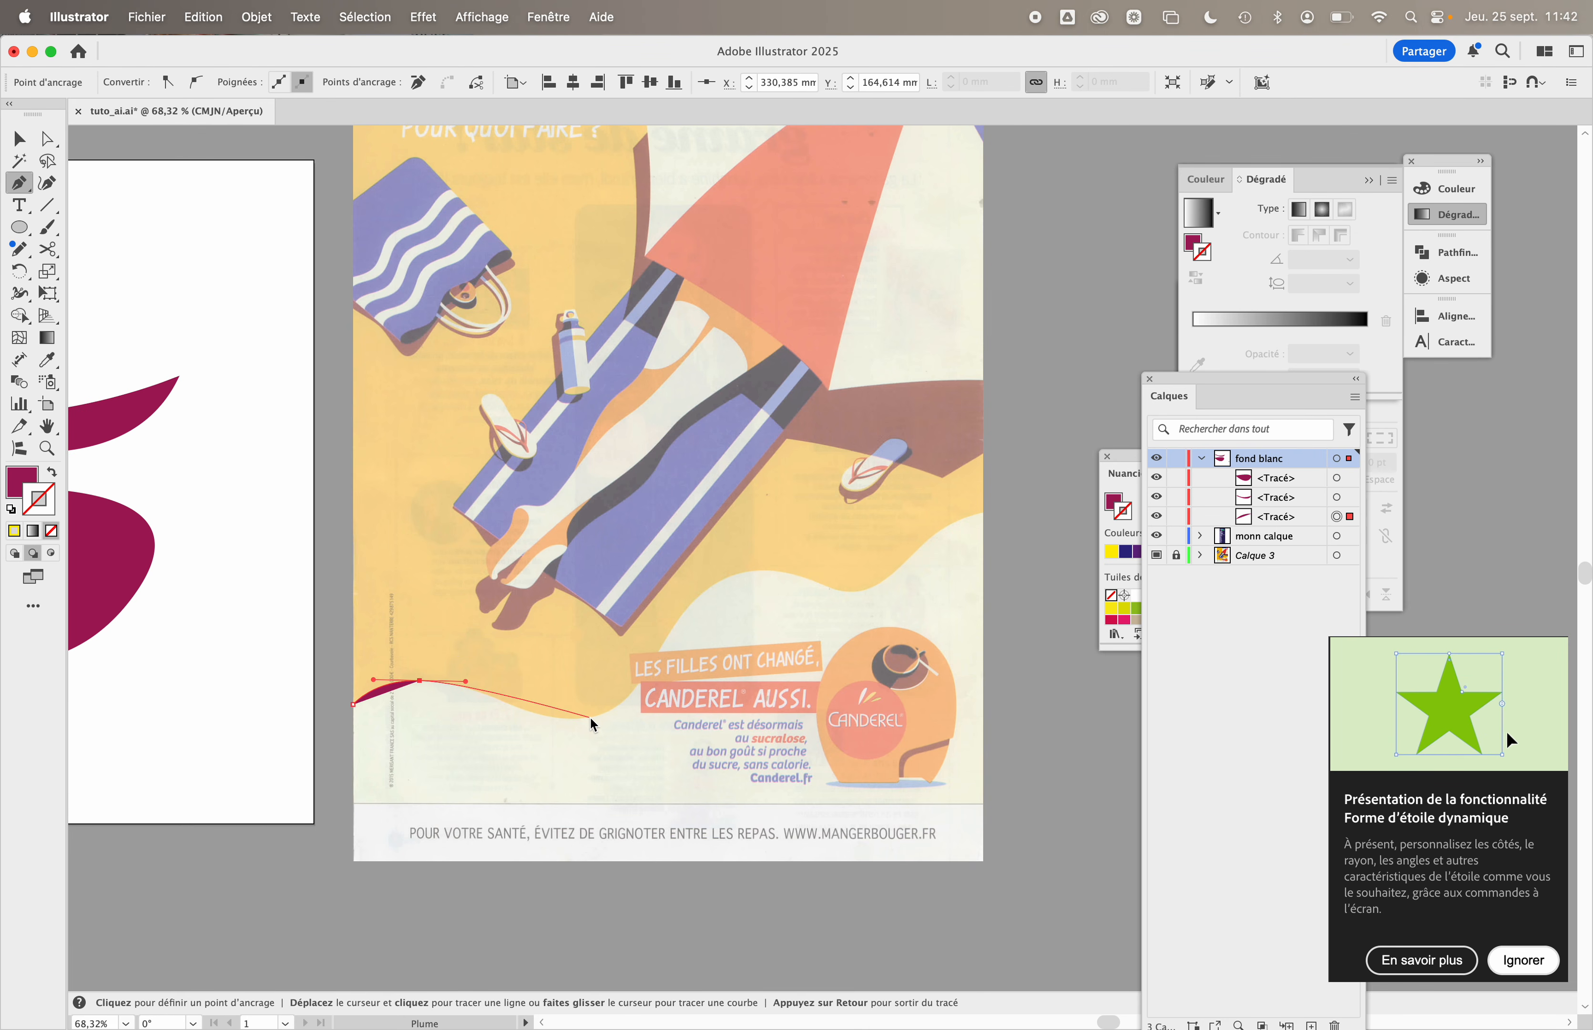
key(super+y)
mouse_move(589, 718)
mouse_down()
mouse_move(643, 695)
mouse_move(601, 713)
mouse_up()
key(super)
key(super)
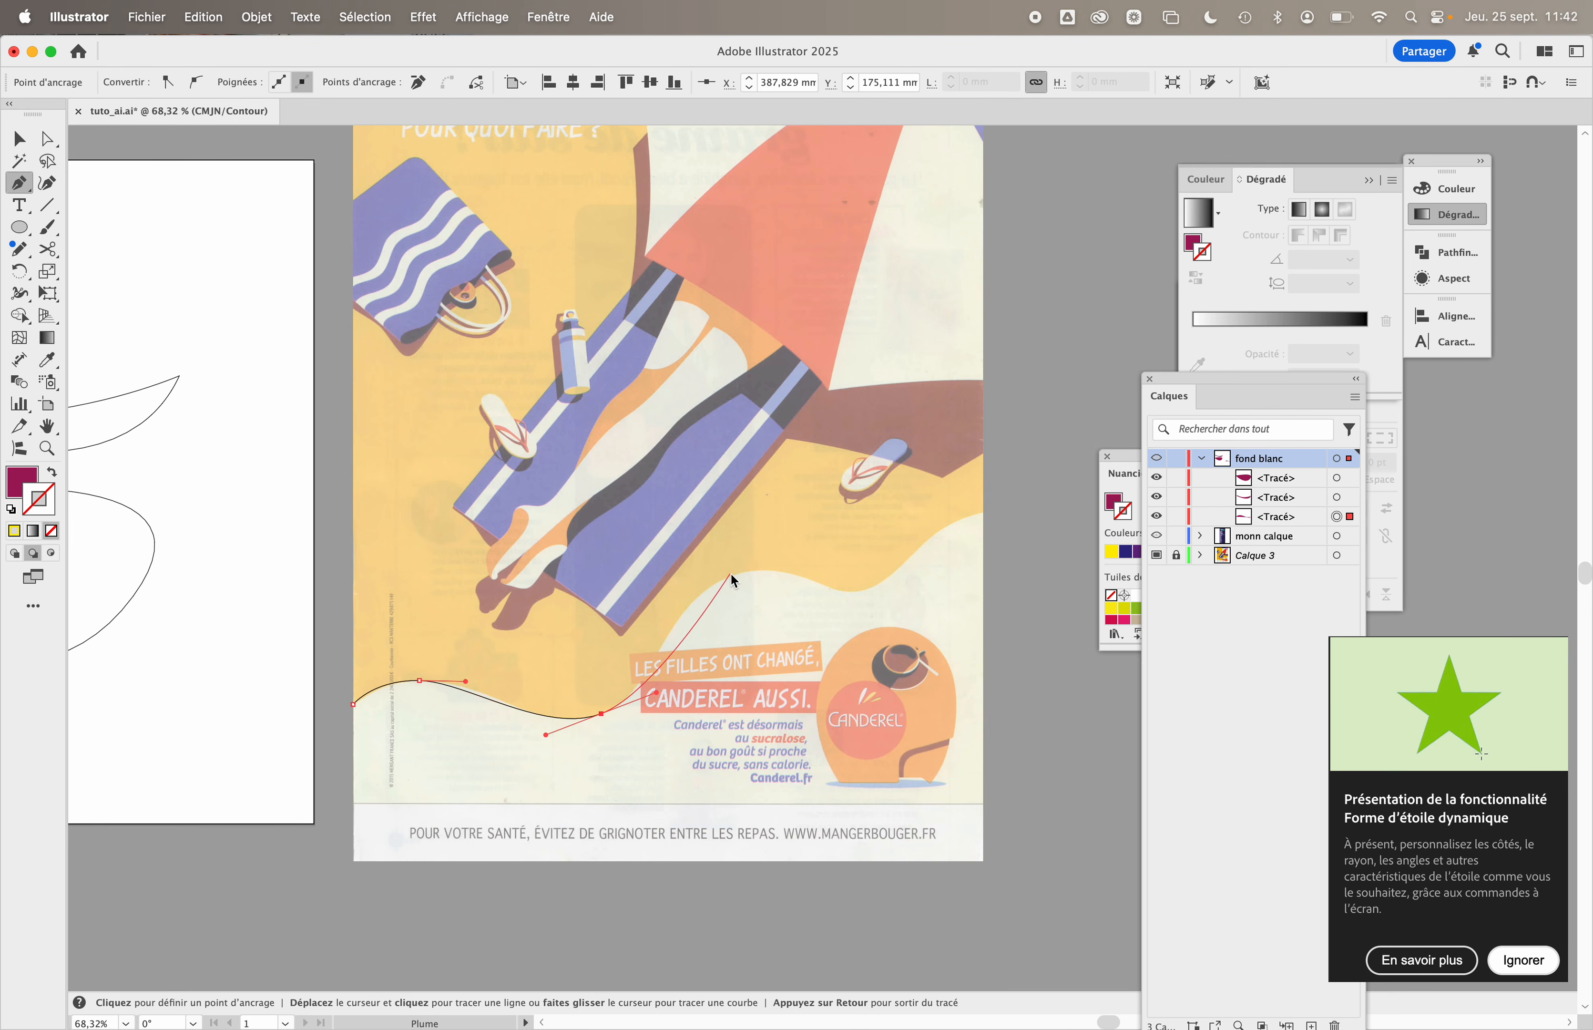
- Continue the wave path to the poster's right border with smooth points, adjusting the handle at the crest to follow the edge
drag(733, 574, 891, 586)
key(super)
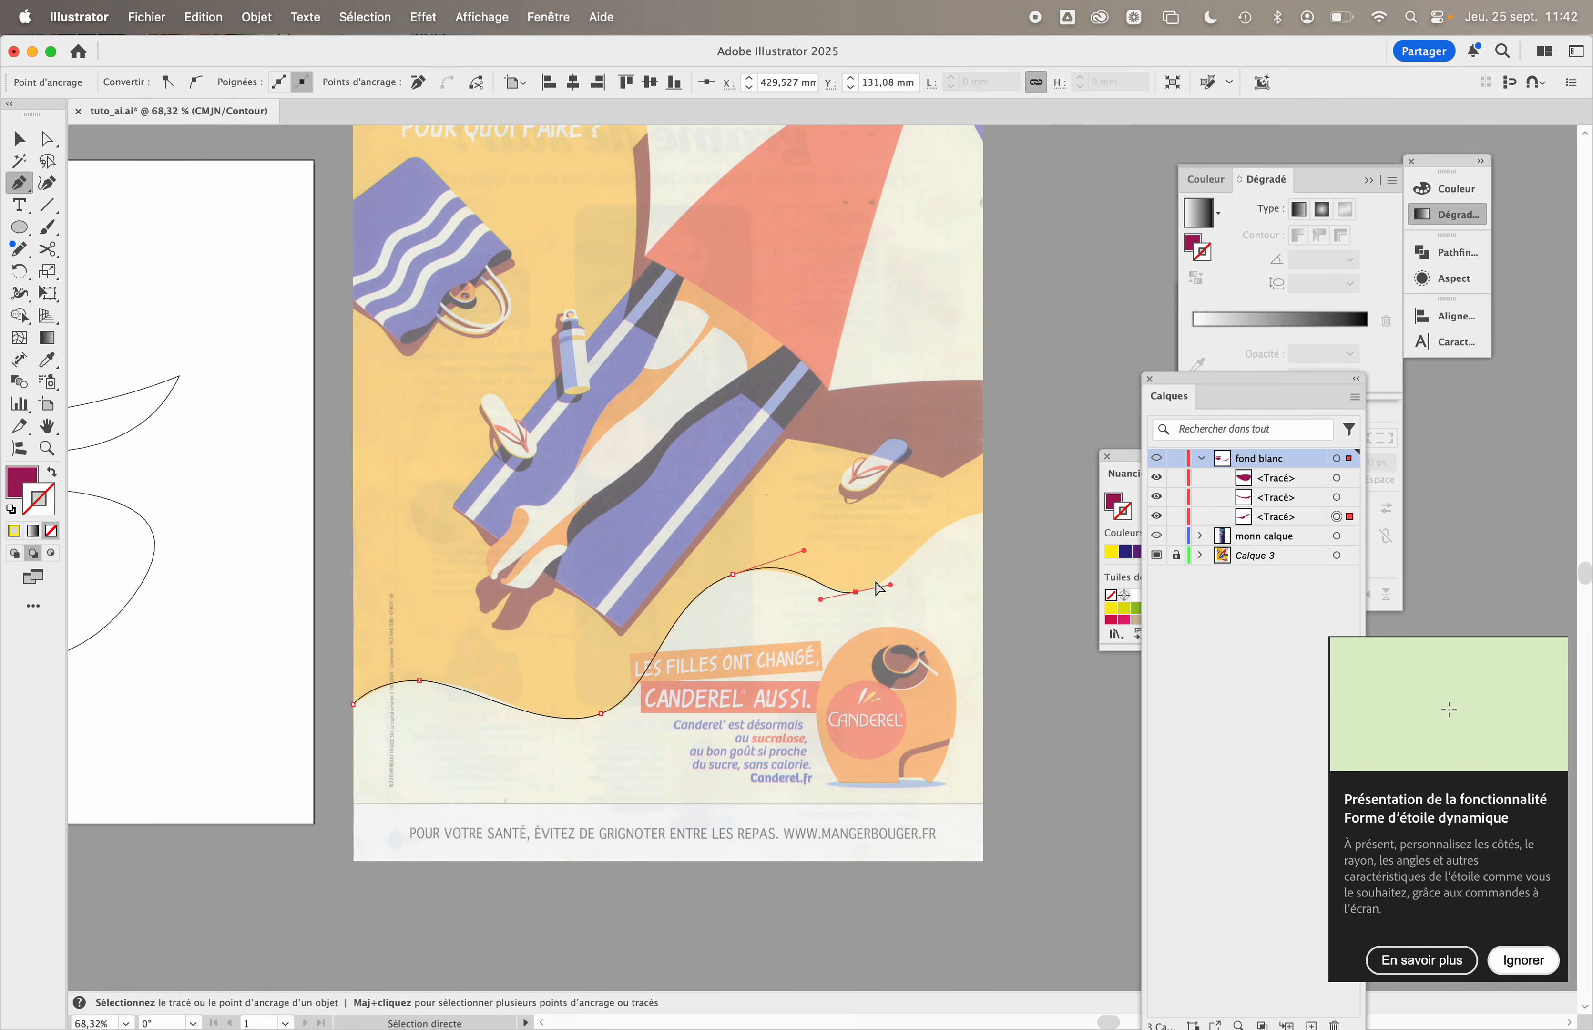
drag(803, 549, 755, 566)
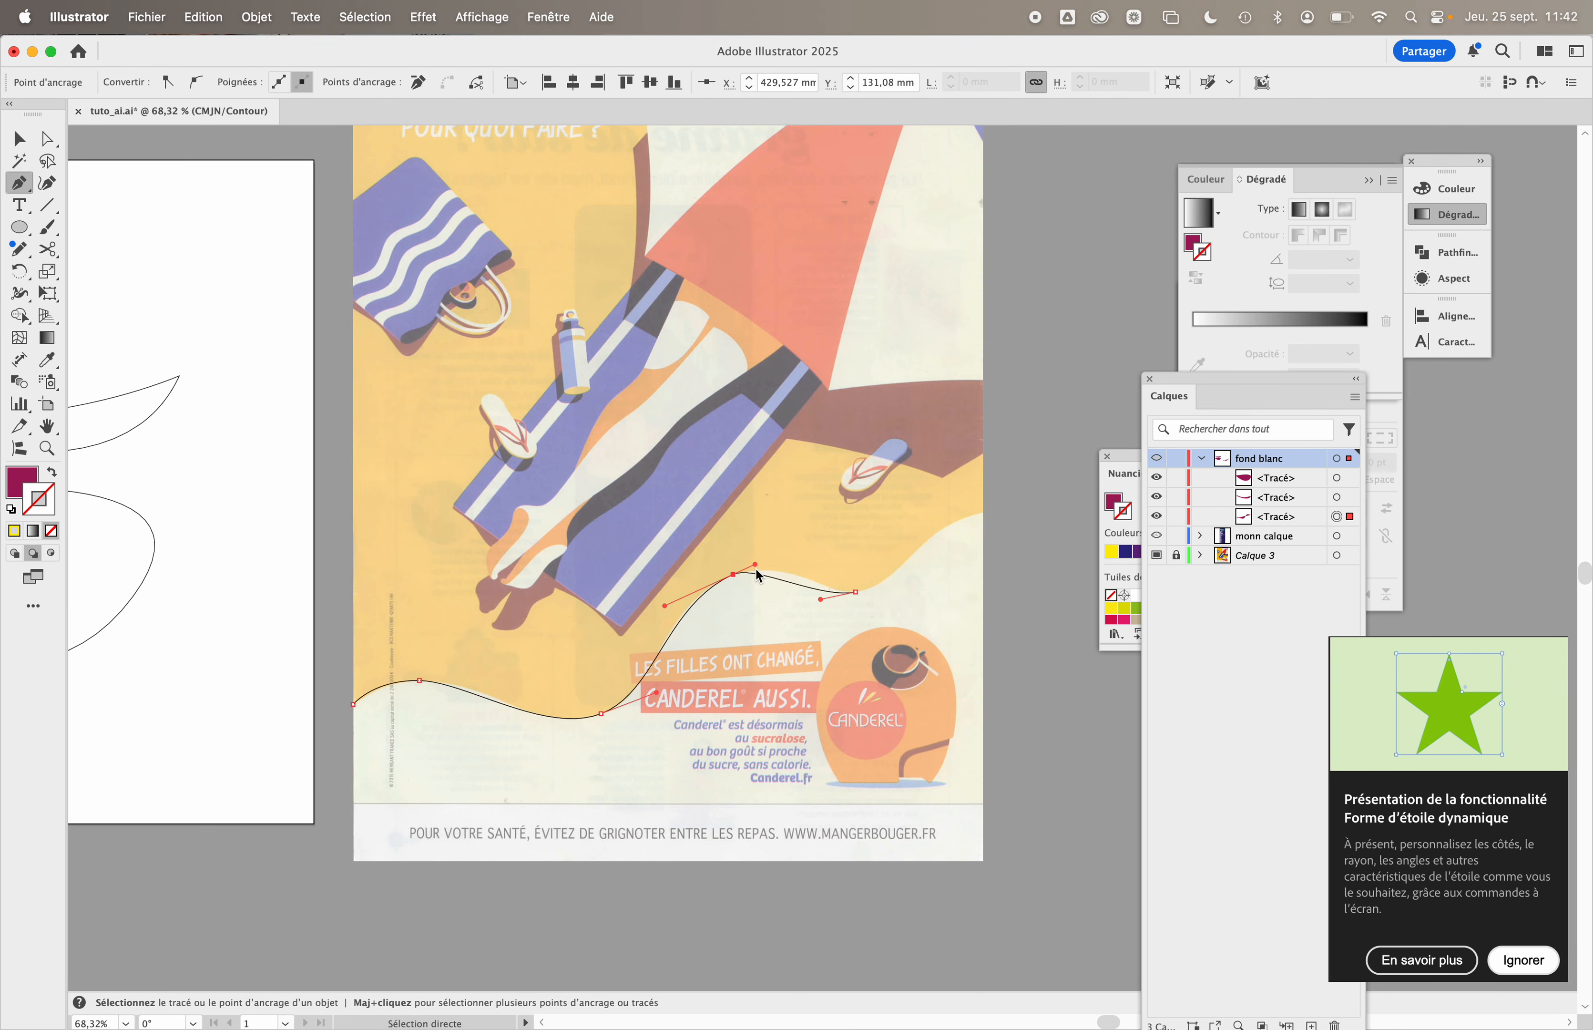
drag(755, 565, 793, 550)
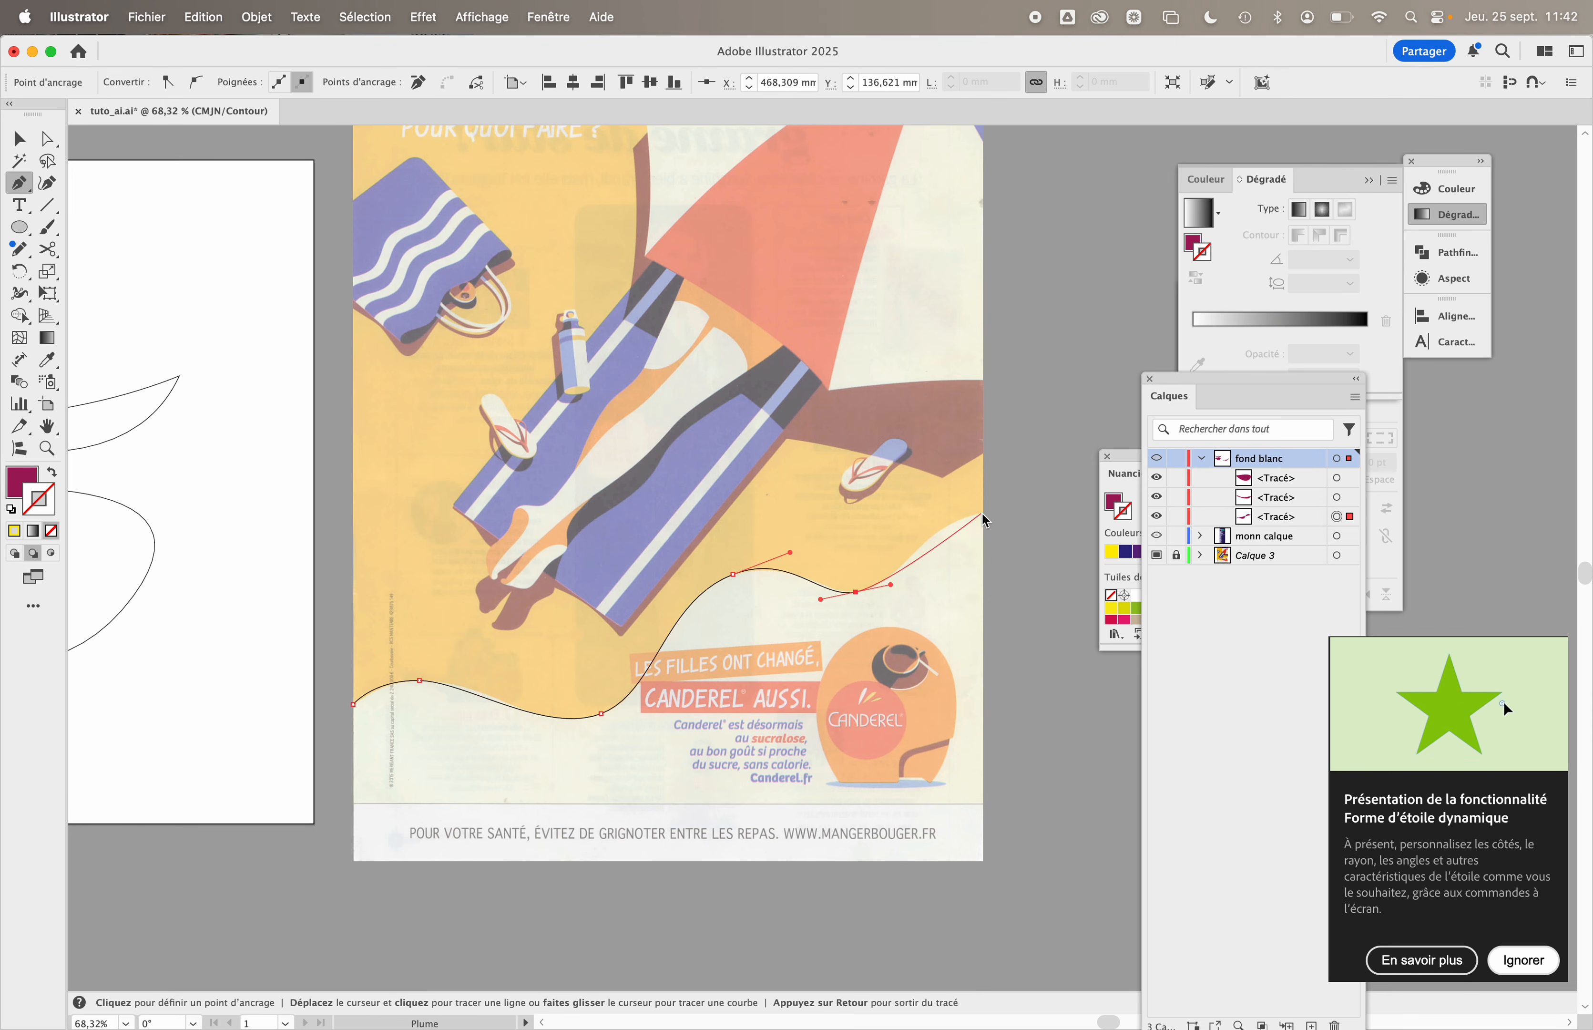
drag(982, 515, 1034, 512)
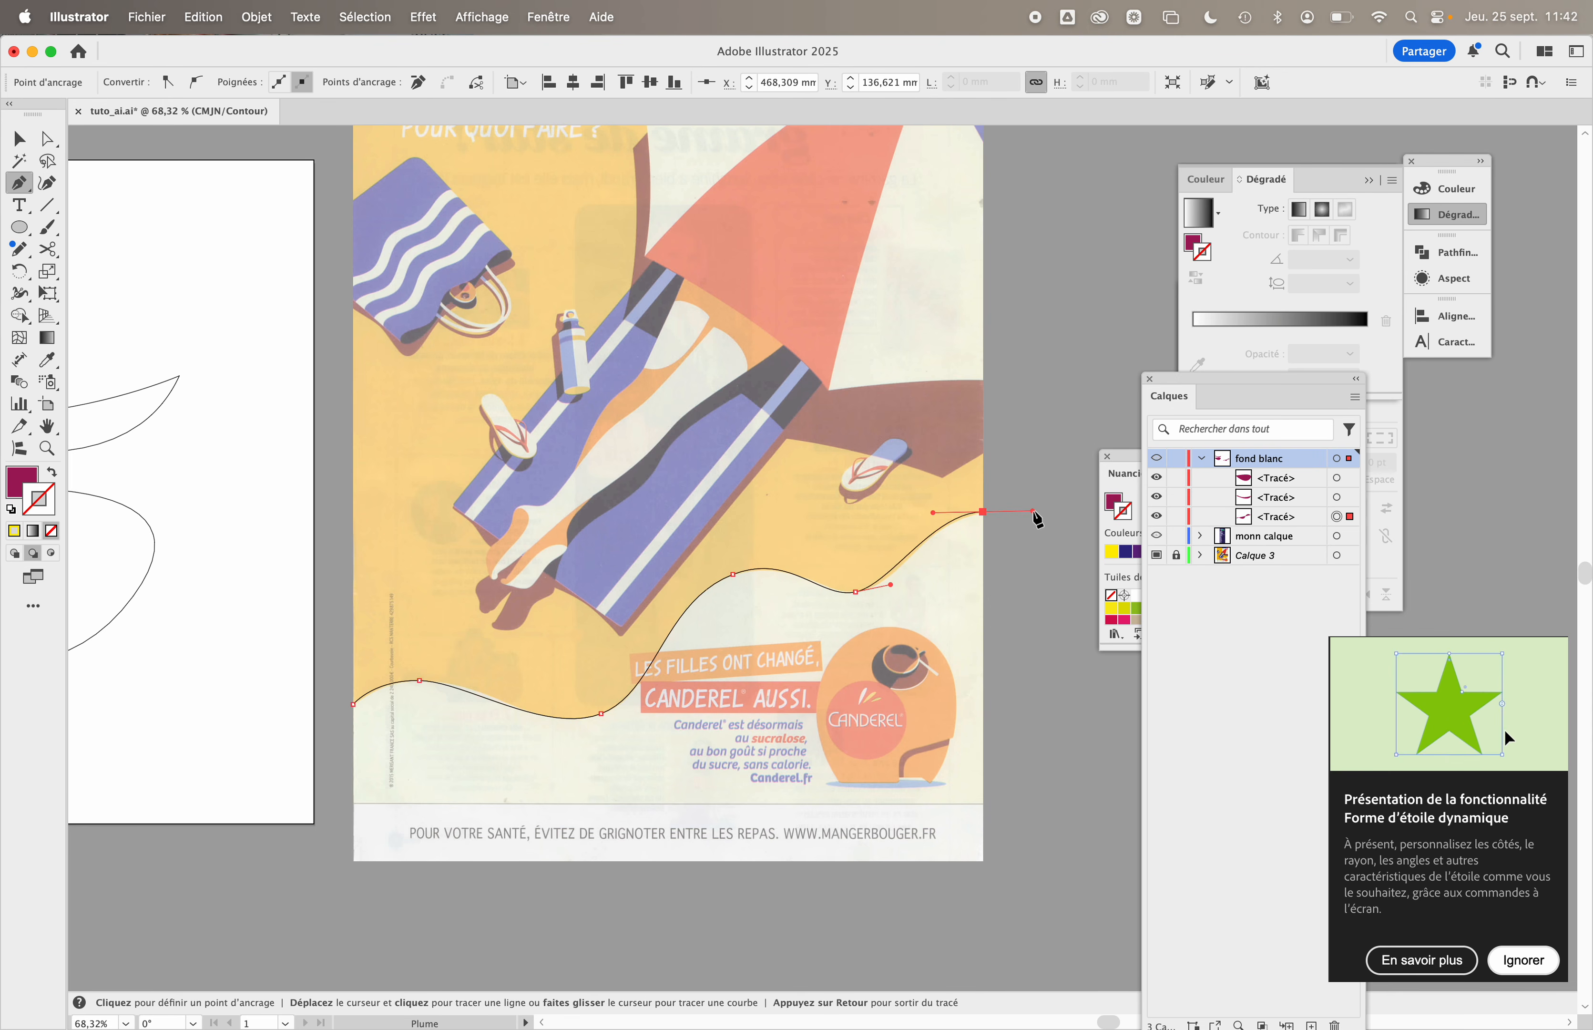
- Fine-tune the direction handles at the wave's last dip and first crest so the curve matches the poster's edge
key(super)
drag(892, 586, 905, 580)
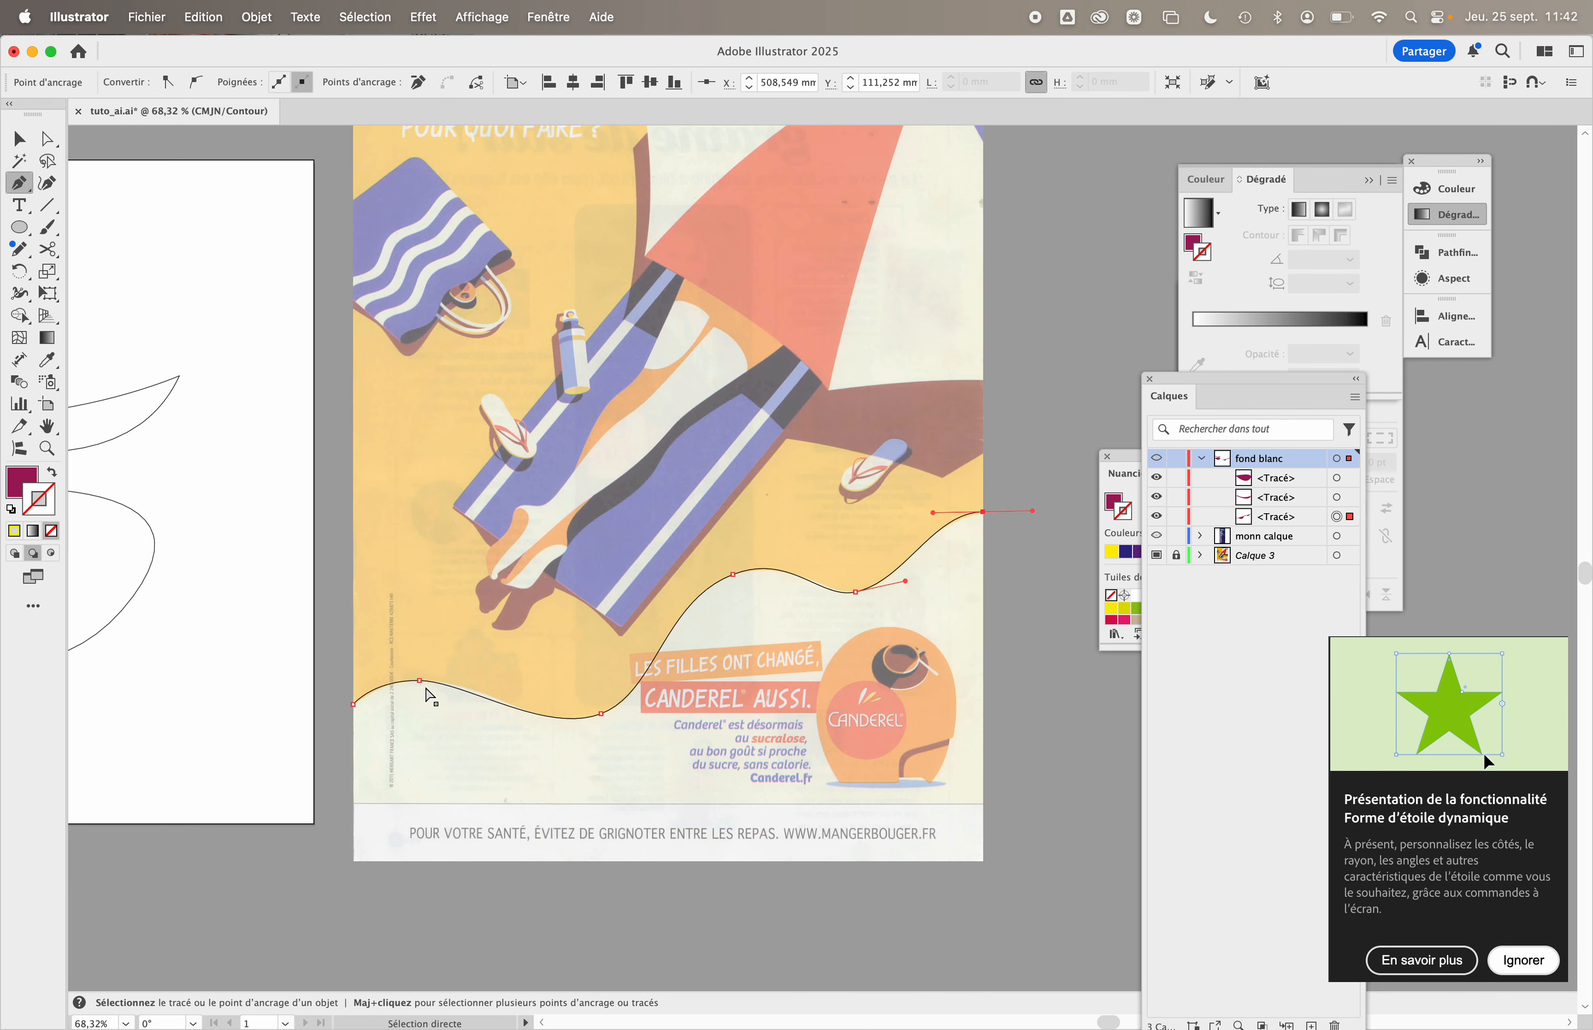
click(420, 681)
drag(467, 682, 477, 681)
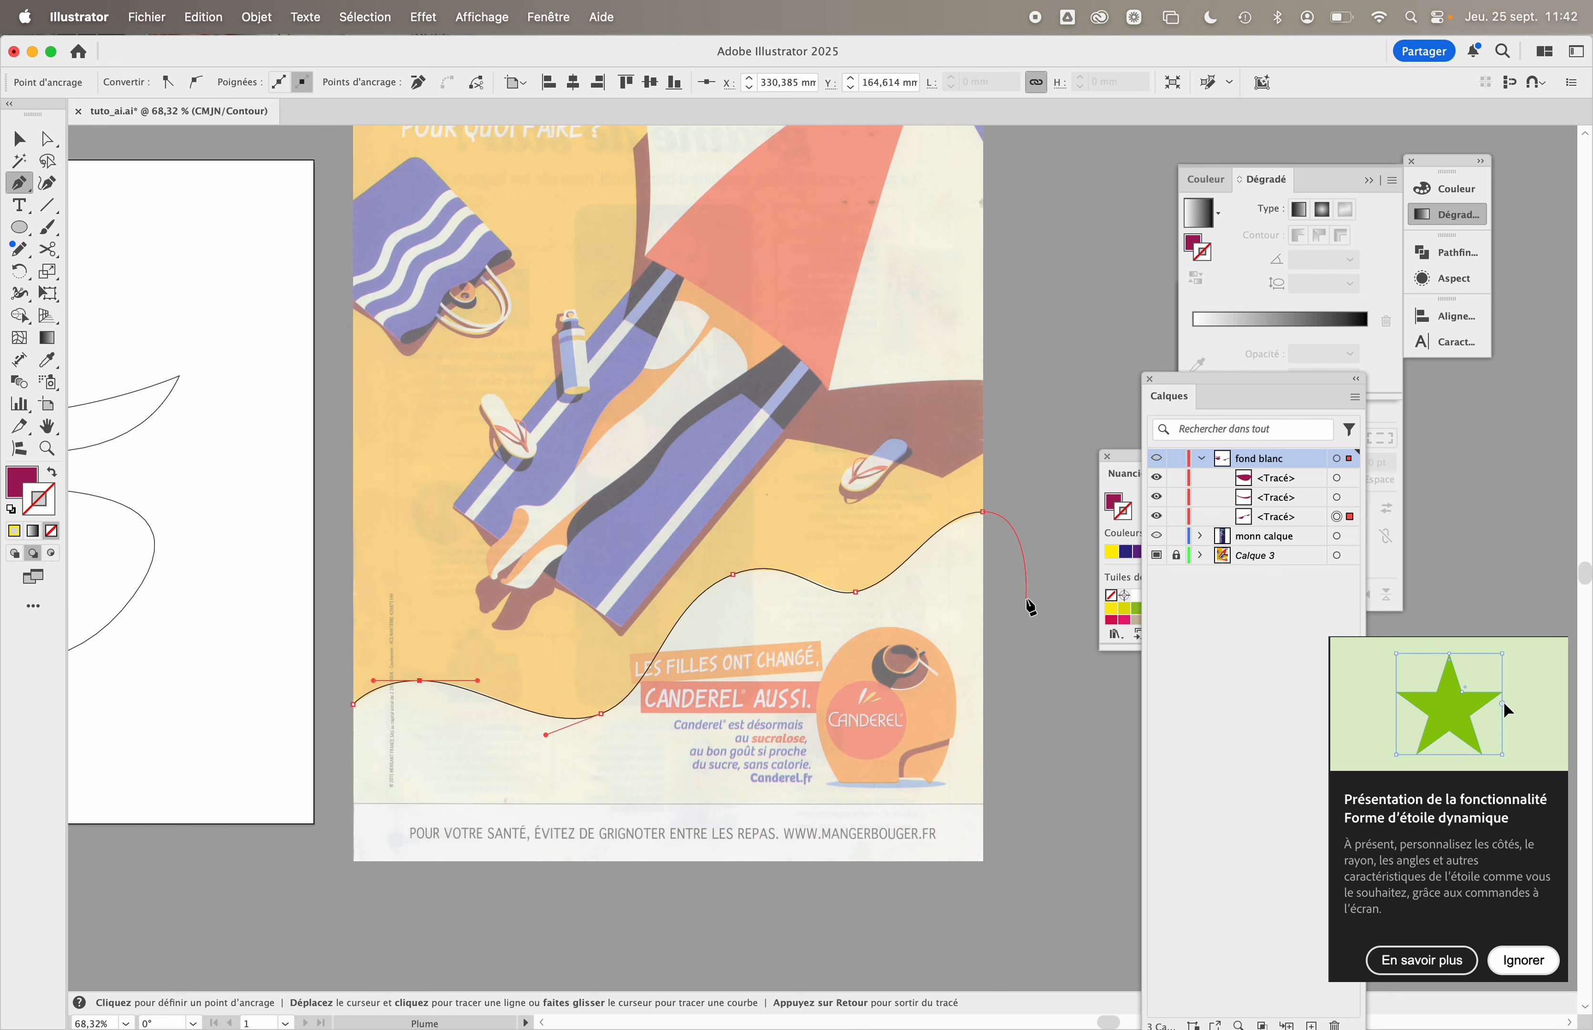
- Remove the last point's outgoing handle and close the wave path with straight segments along the pale area's base and left border
click(984, 514)
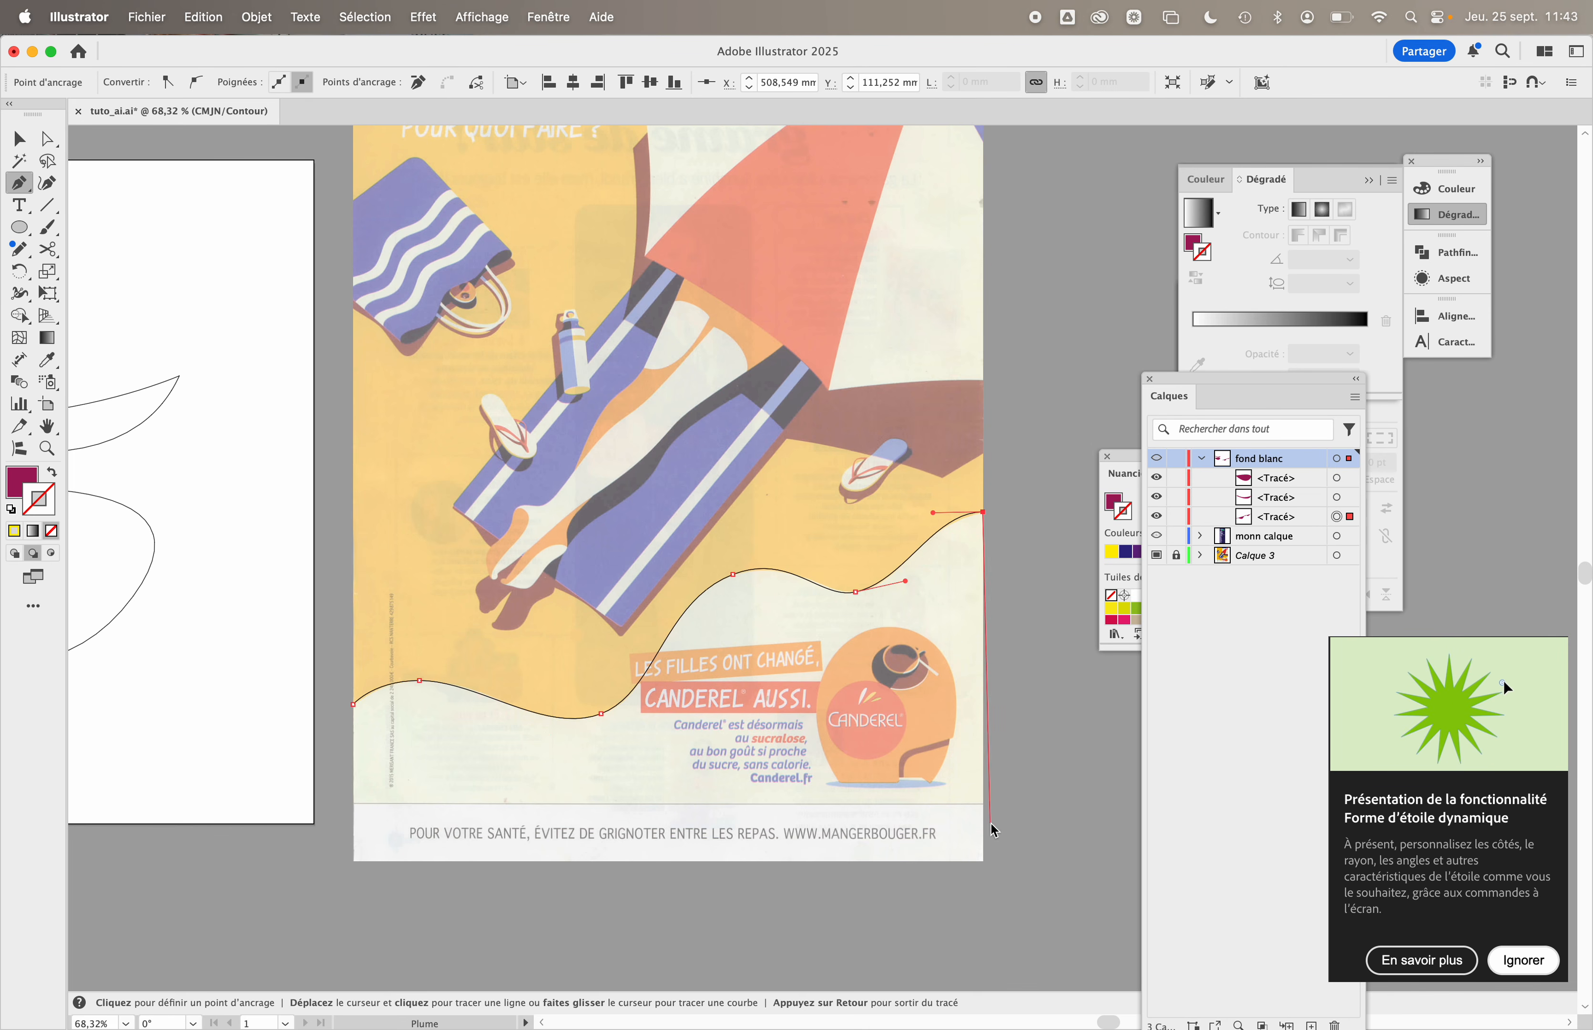
click(983, 807)
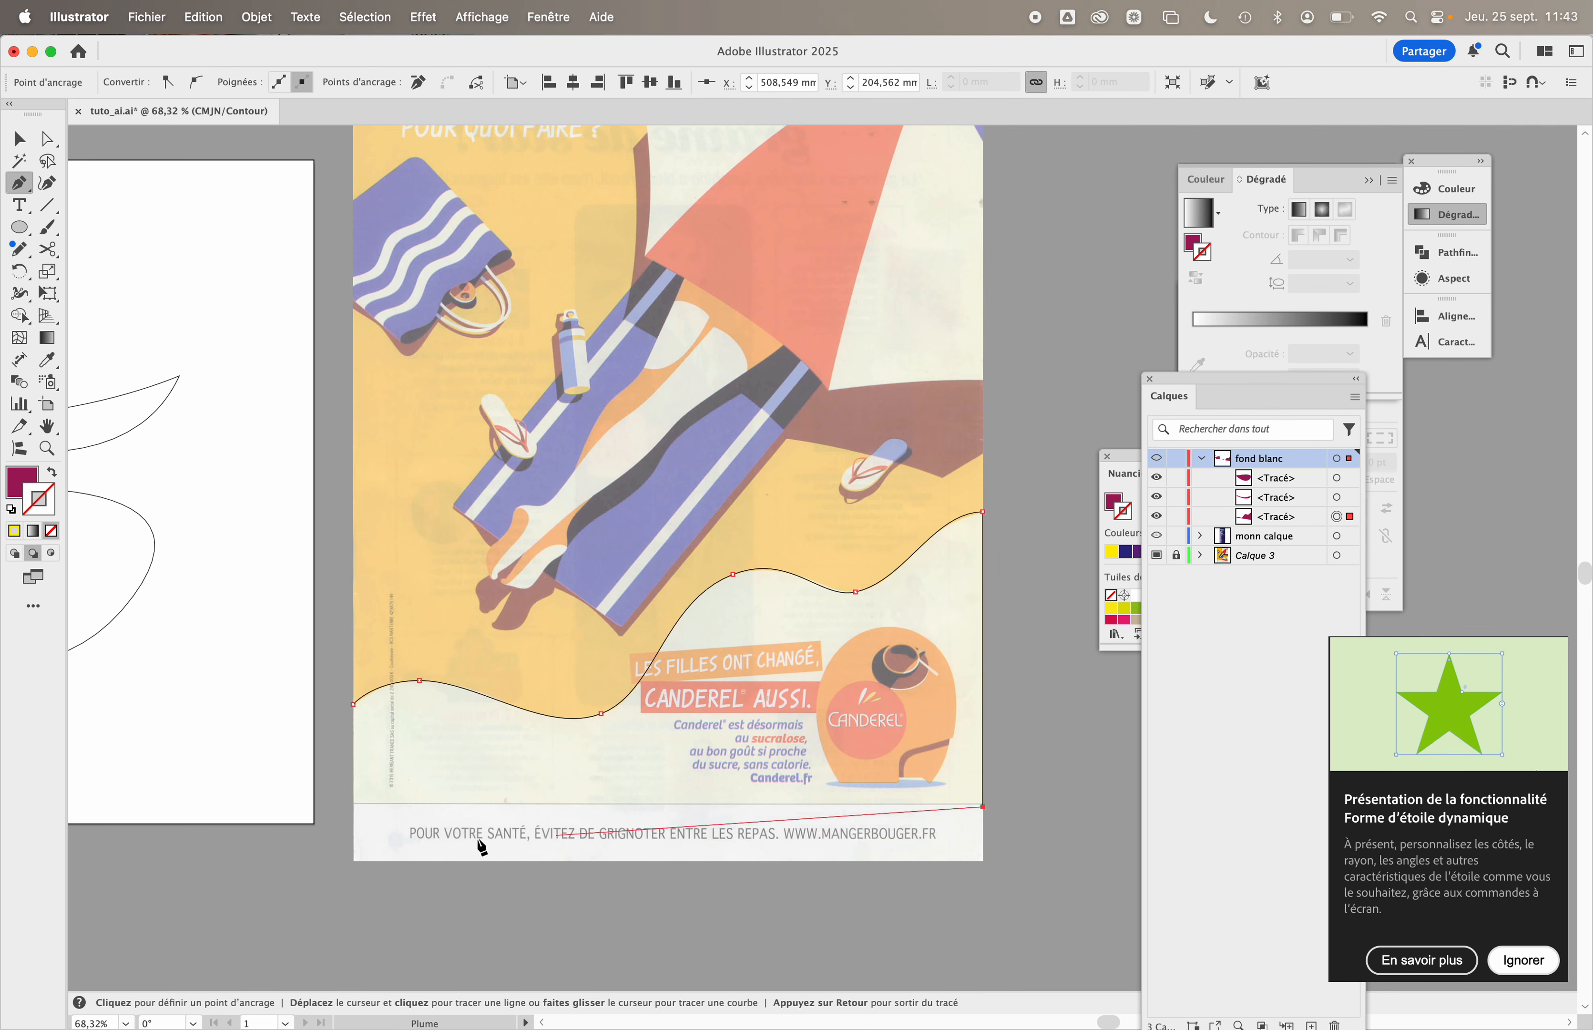
click(354, 806)
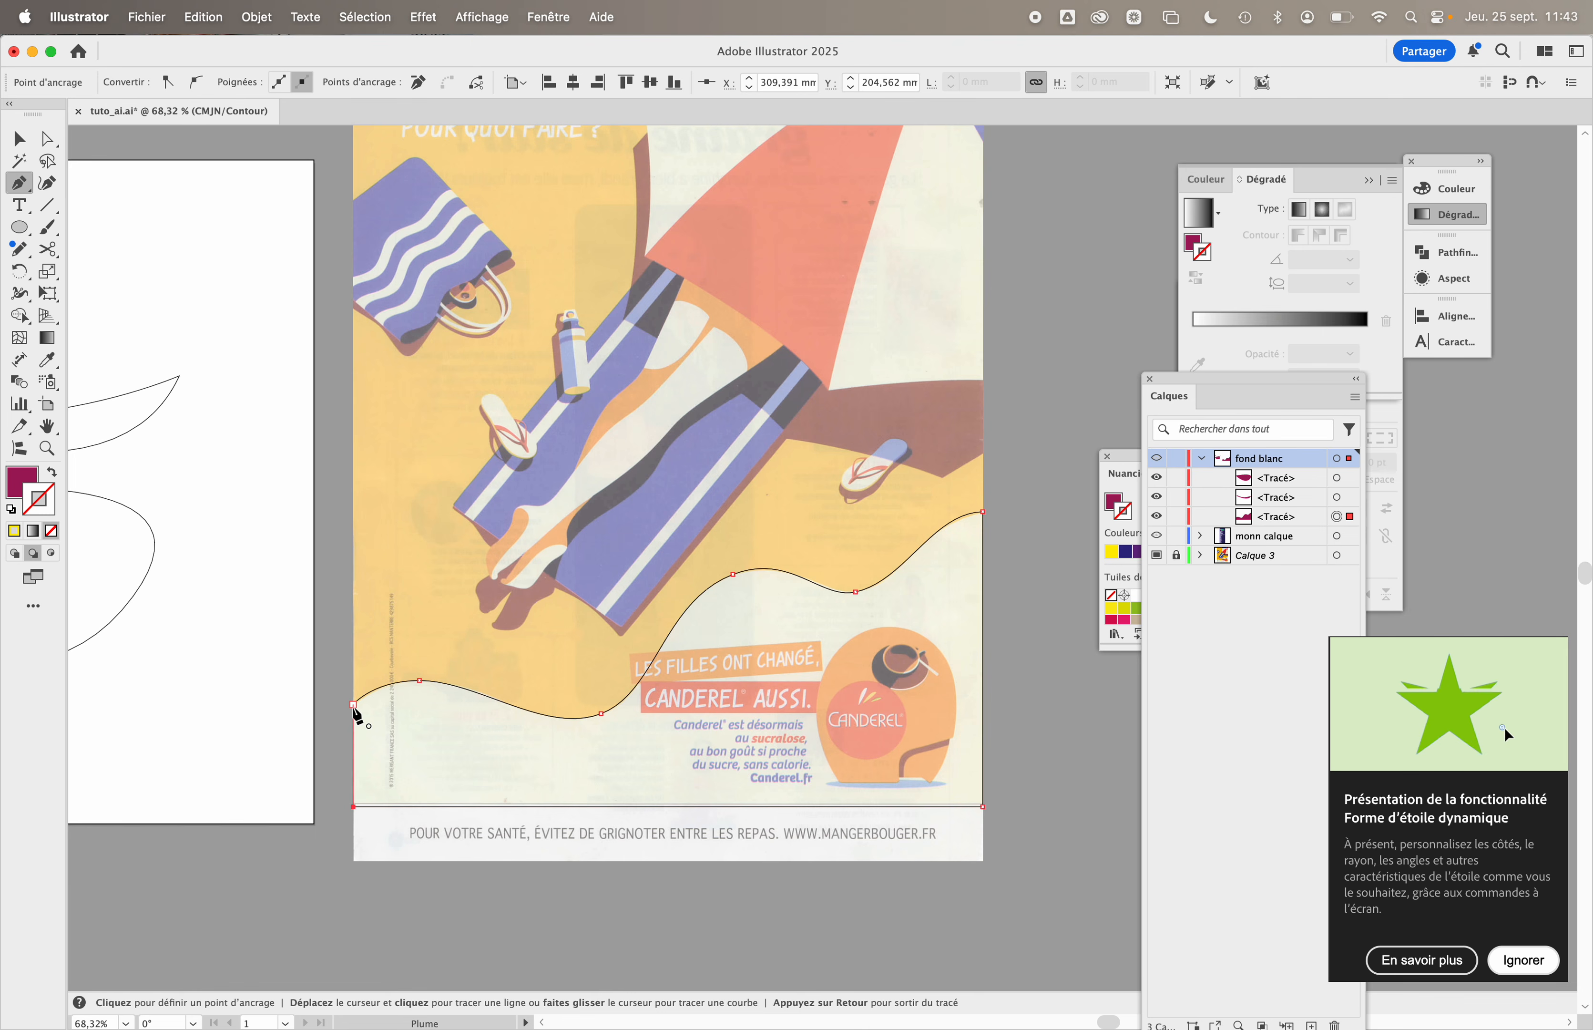
click(355, 706)
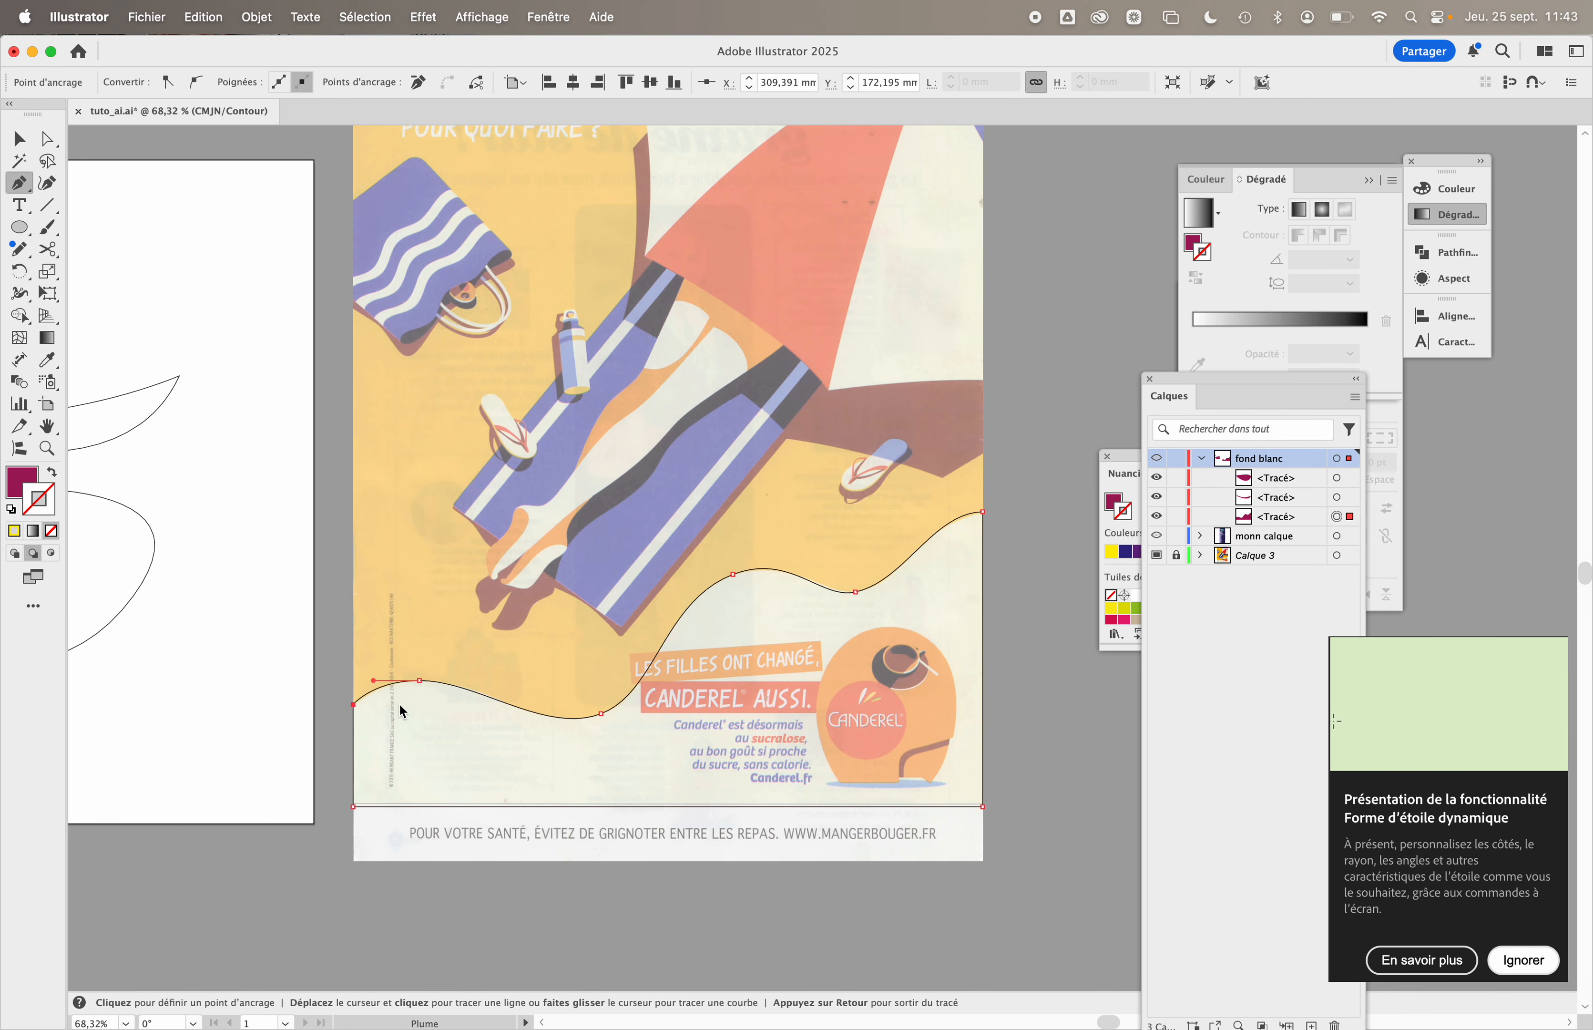
- Fill the closed wave shape with the blue swatch, then return to preview display and deselect everything
click(1113, 460)
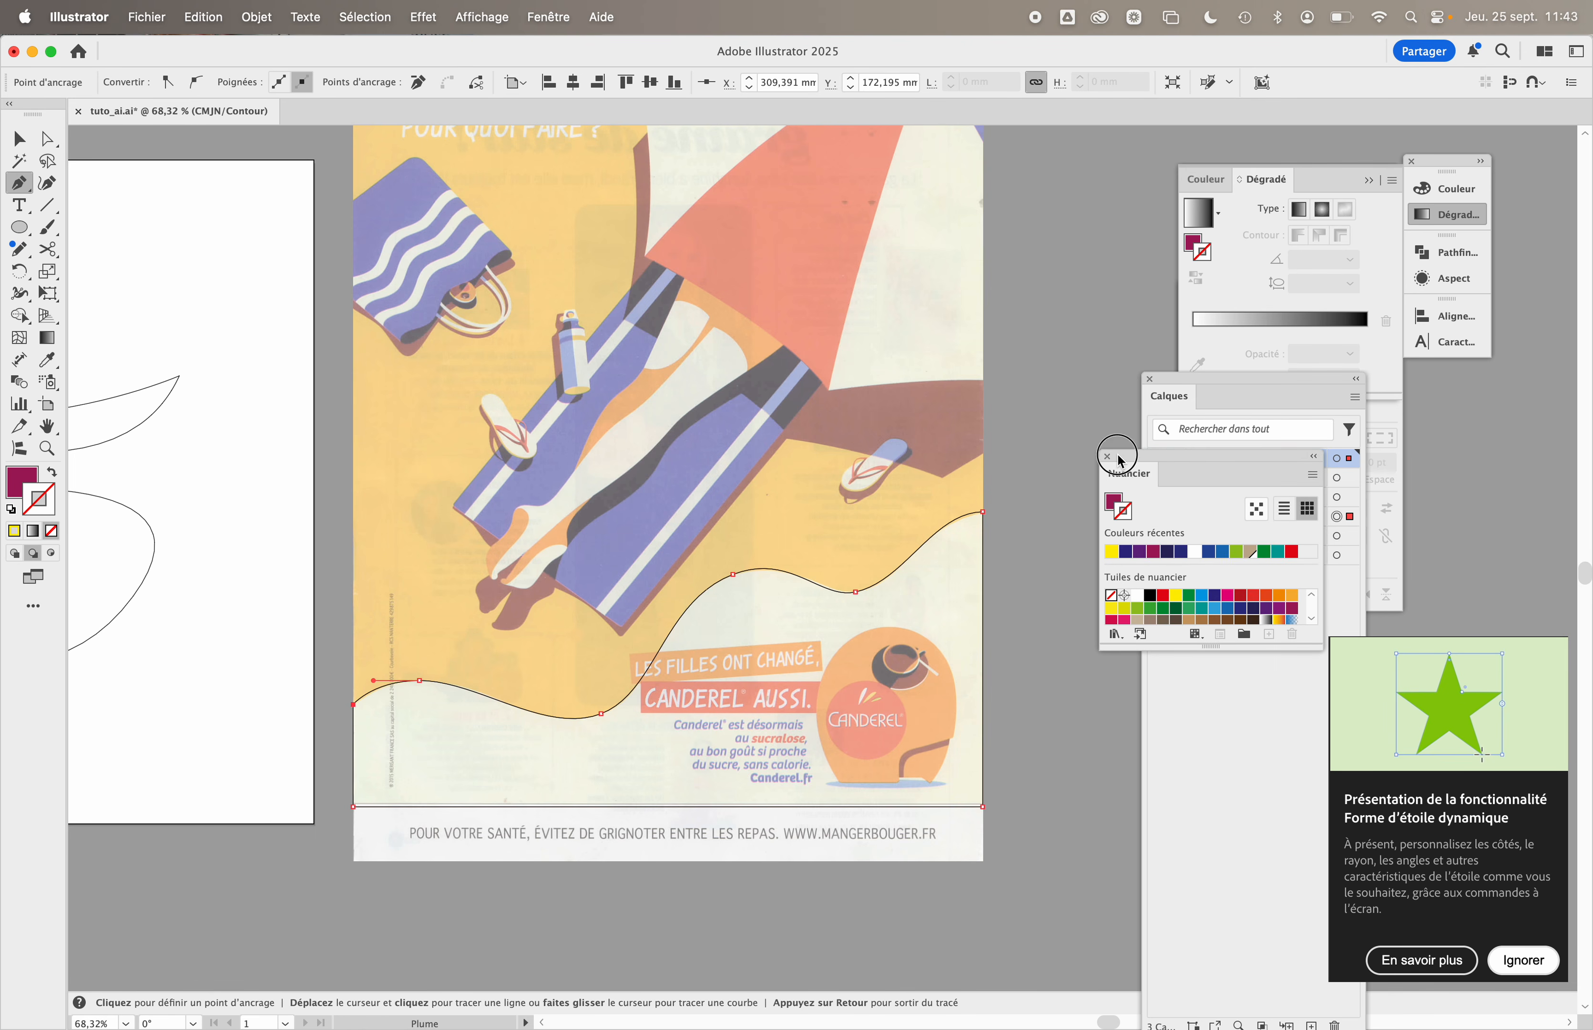
click(1228, 608)
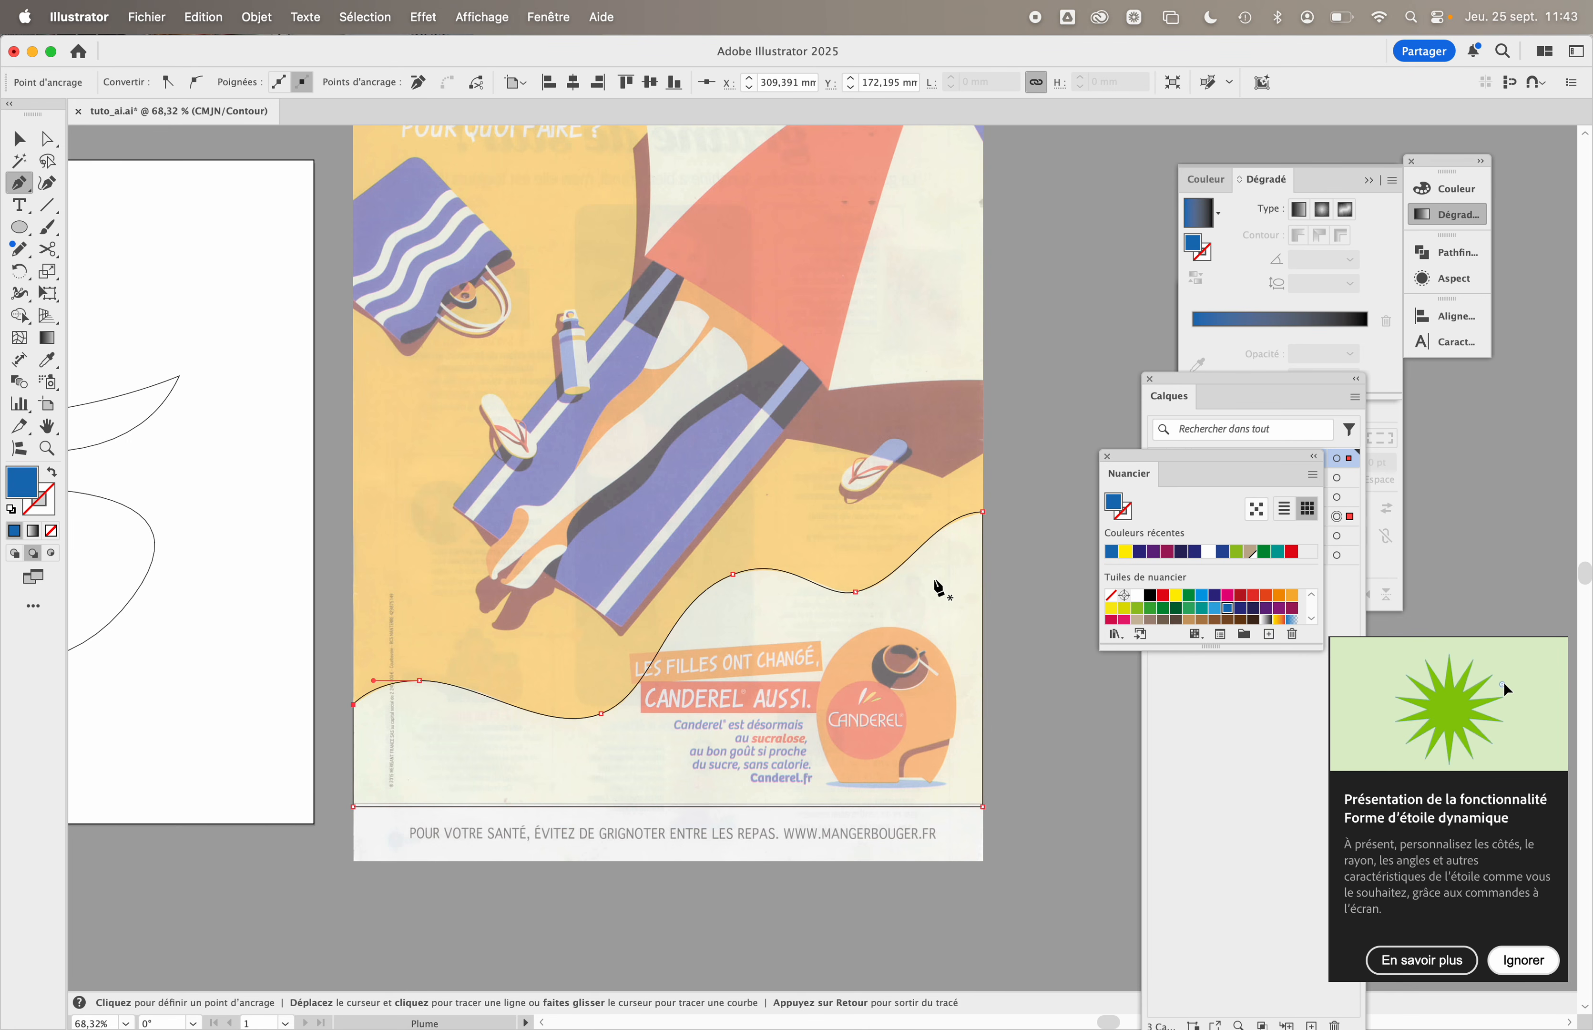
key(super+y)
key(shift+super+a)
scroll(863, 652, down, 6)
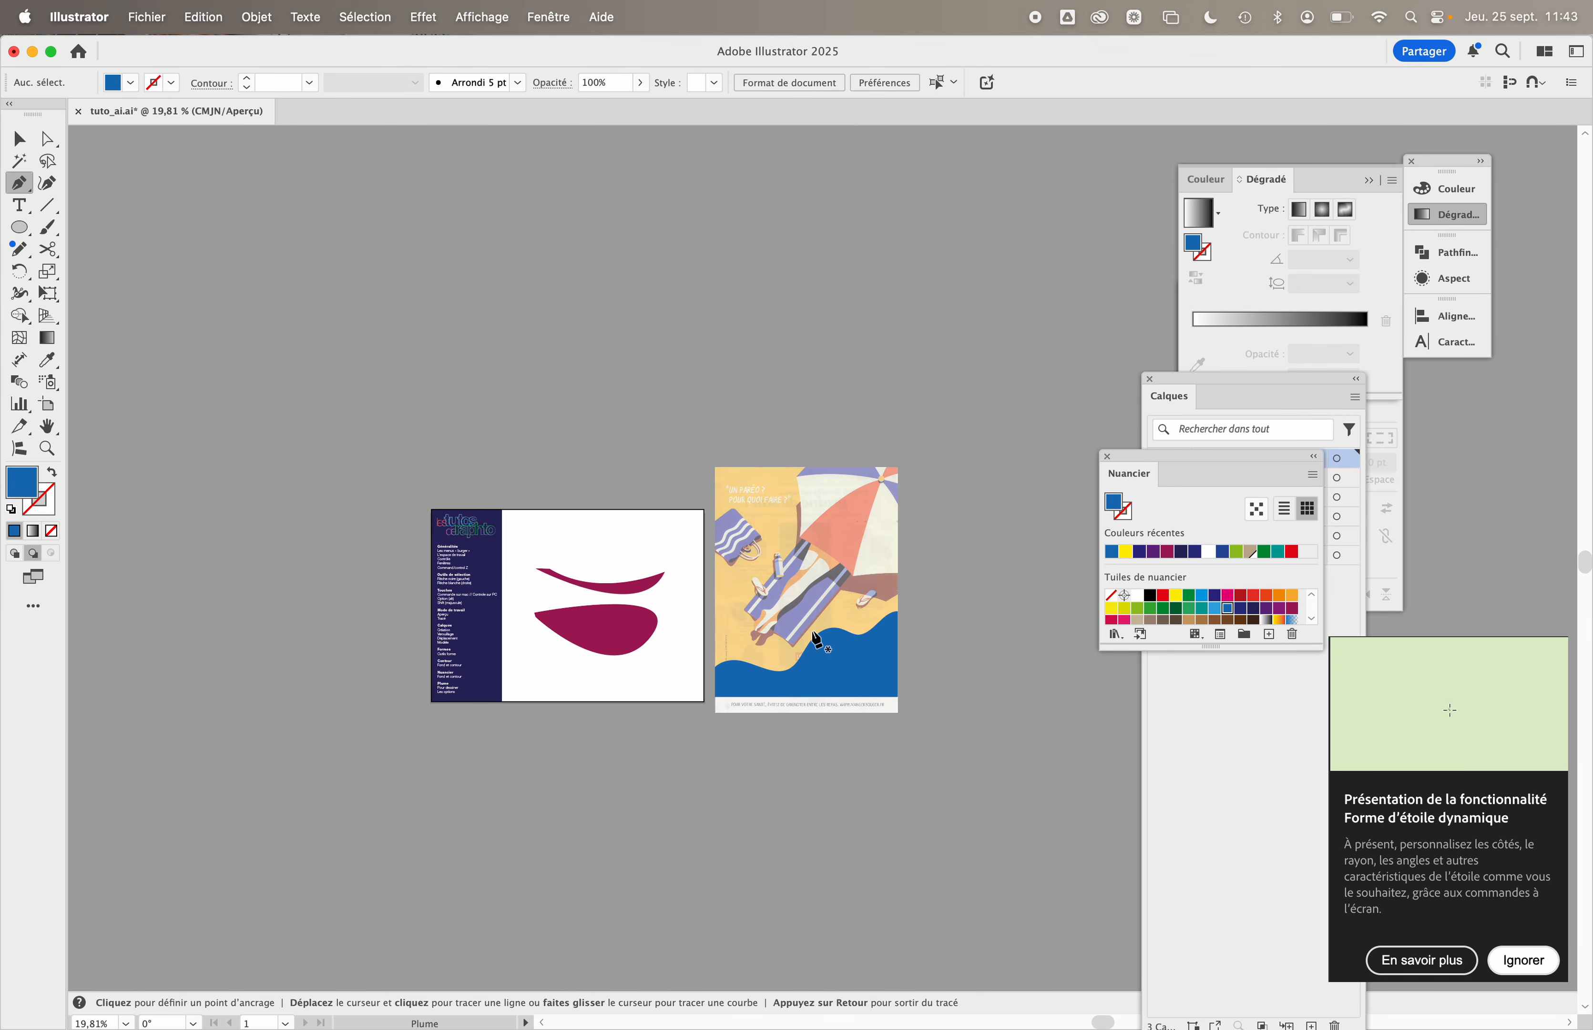
scroll(555, 566, up, 3)
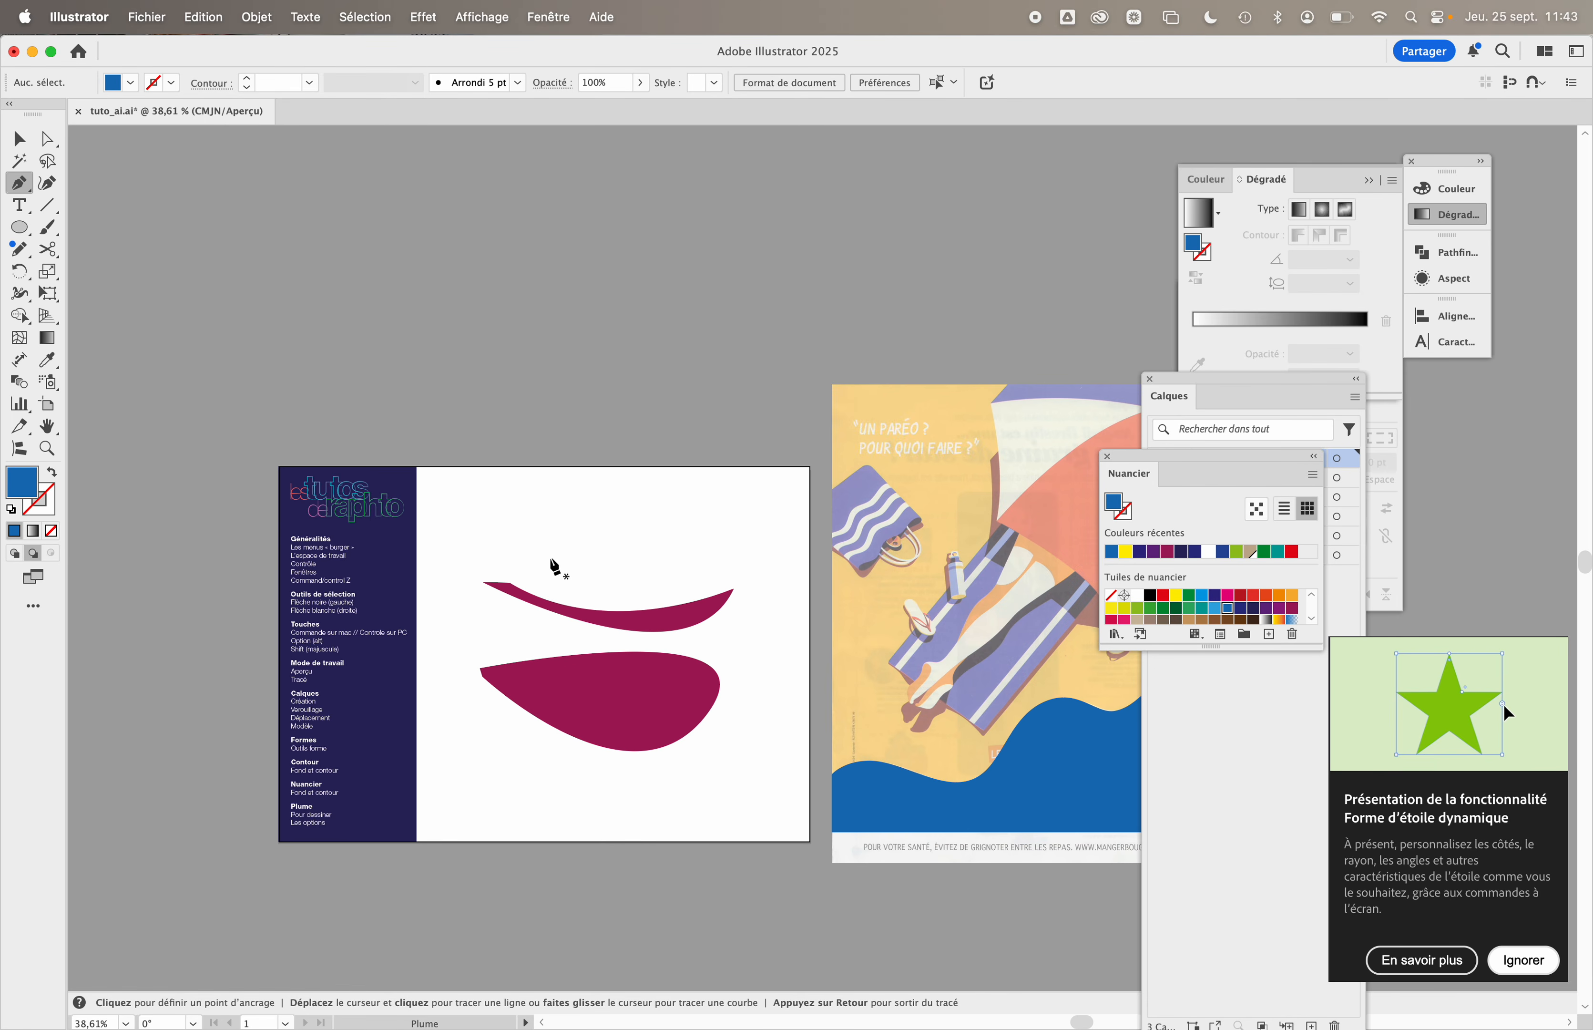
scroll(473, 775, down, 2)
scroll(505, 643, up, 3)
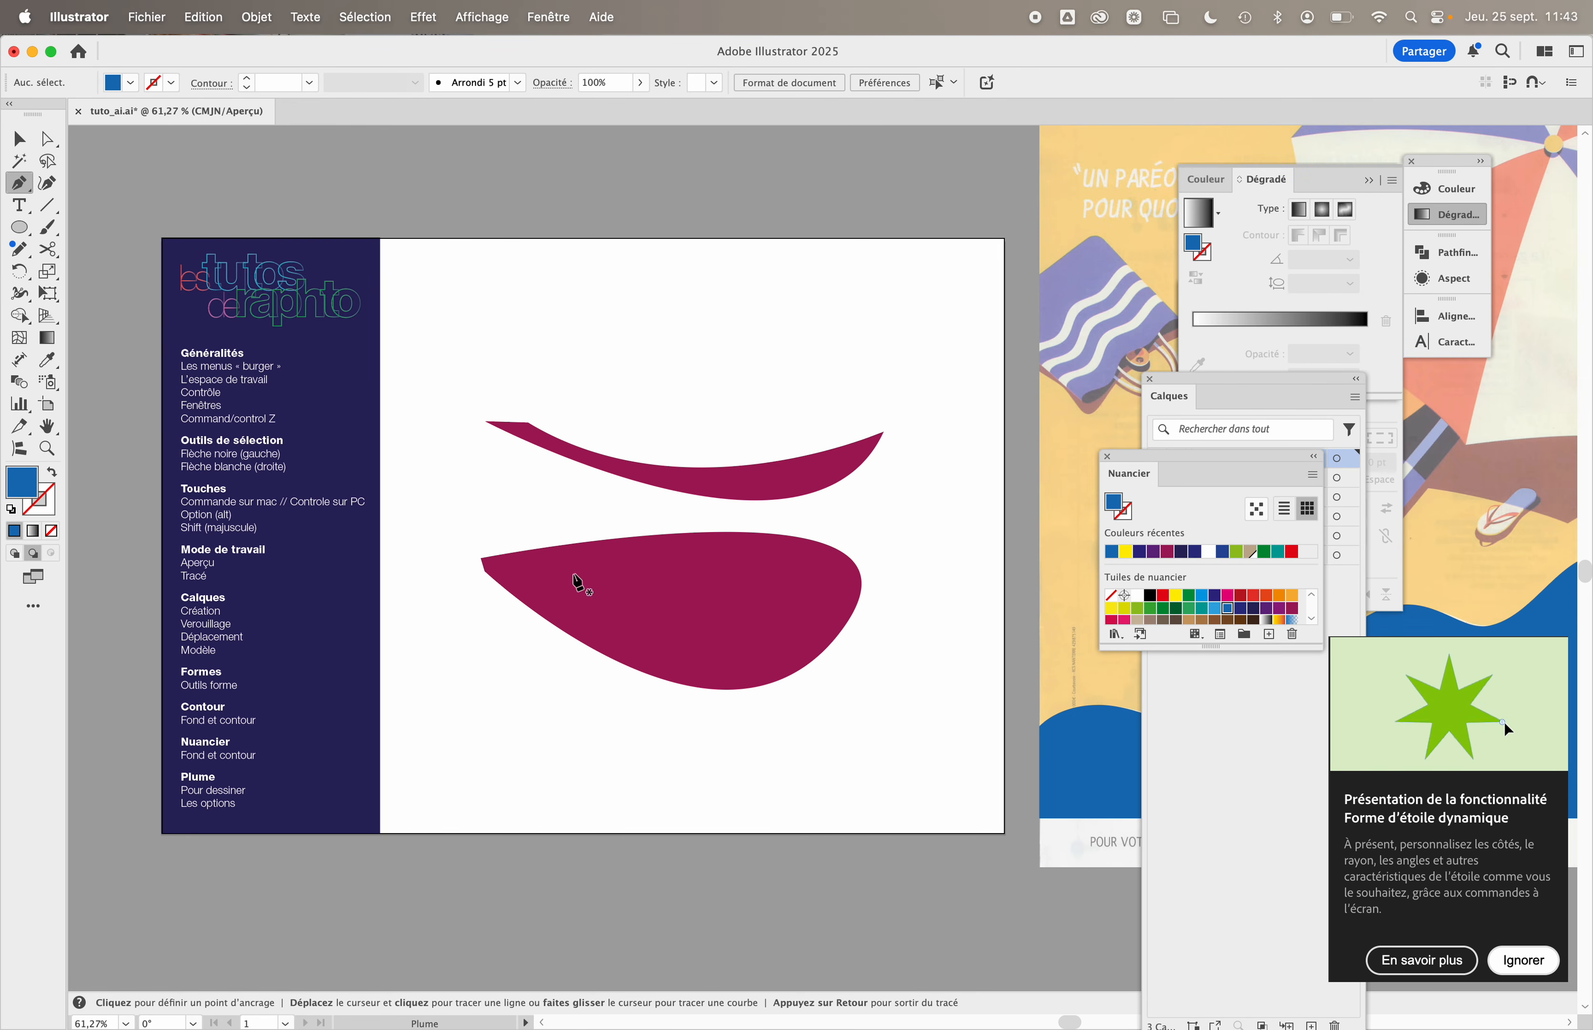